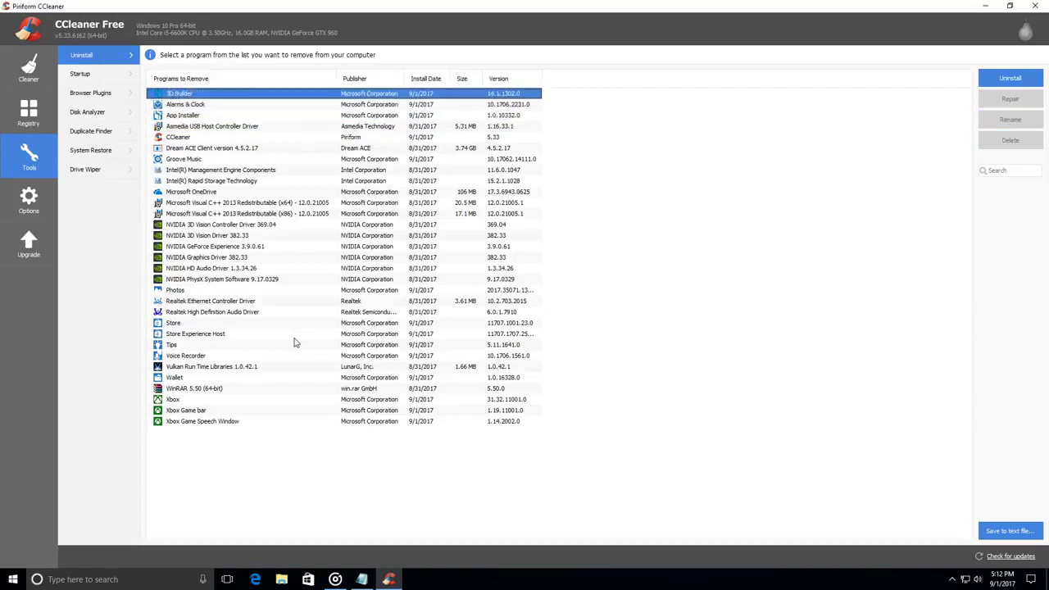
# - Look through the list of installed programs for anything worth uninstalling
pyautogui.press('Down')
pyautogui.press('Down')
pyautogui.press('Down')
pyautogui.press('Down')
pyautogui.press('Down')
pyautogui.press('Down')
pyautogui.press('Down')
pyautogui.press('Down')
pyautogui.press('Down')
pyautogui.press('Down')
pyautogui.press('Down')
pyautogui.press('Down')
pyautogui.press('Down')
pyautogui.press('Down')
pyautogui.press('Down')
pyautogui.press('Down')
pyautogui.press('Down')
pyautogui.press('Down')
pyautogui.press('Down')
pyautogui.press('Down')
pyautogui.press('Down')
pyautogui.press('Down')
pyautogui.press('Down')
pyautogui.press('Down')
pyautogui.press('Down')
pyautogui.press('Down')
pyautogui.press('Down')
pyautogui.press('Down')
pyautogui.press('Down')
pyautogui.press('Down')
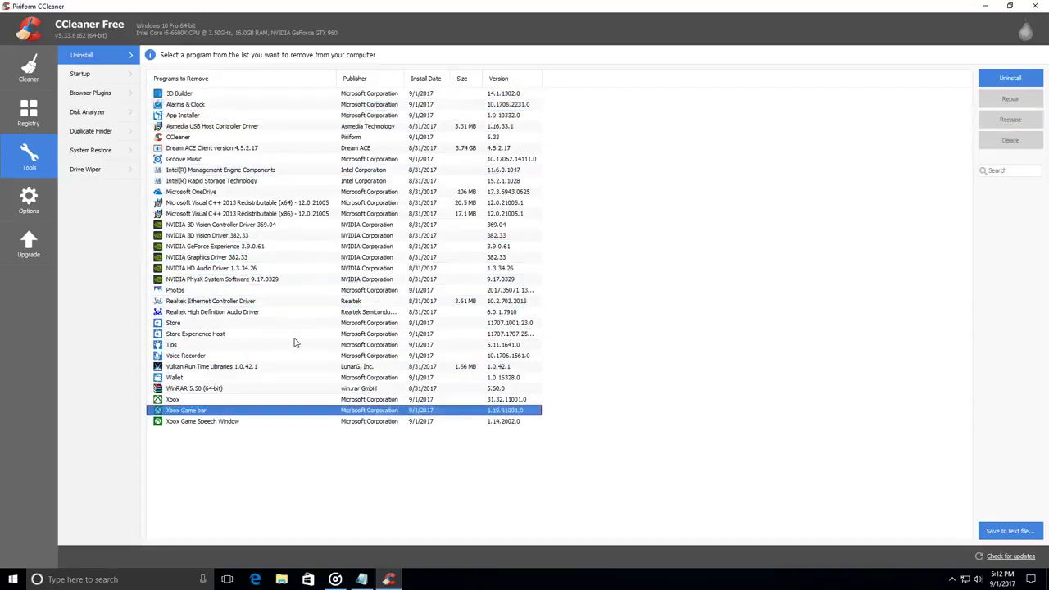
pyautogui.press('Up')
pyautogui.press('Up')
pyautogui.press('Up')
pyautogui.press('Up')
pyautogui.press('Up')
pyautogui.press('Up')
pyautogui.press('Up')
pyautogui.press('Up')
pyautogui.press('Up')
pyautogui.press('Up')
pyautogui.press('Up')
pyautogui.press('Up')
pyautogui.press('Up')
pyautogui.press('Up')
pyautogui.press('Up')
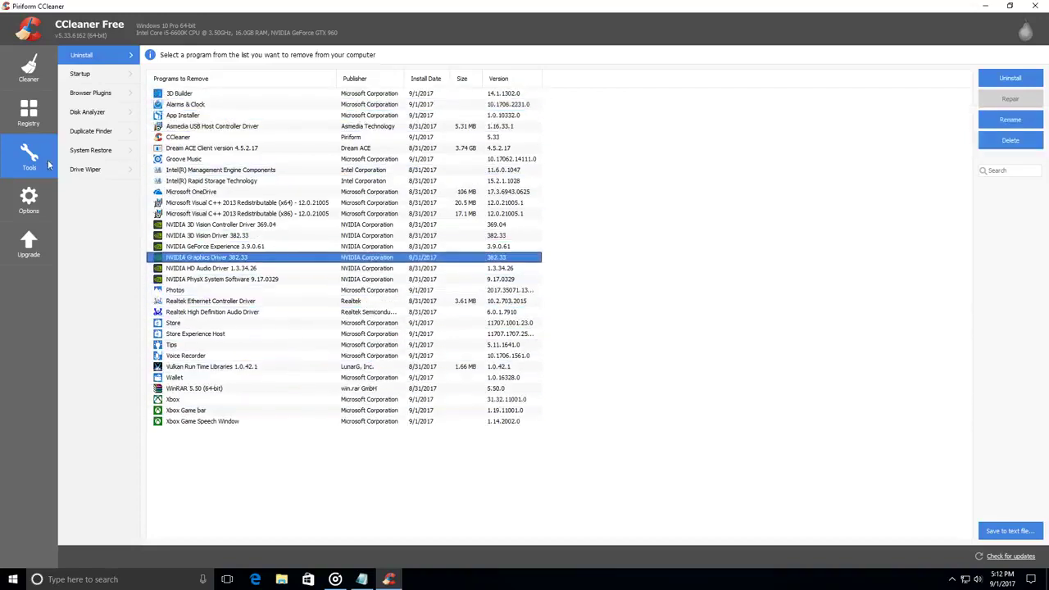
# - Run the cleaner three times with the default checked items, confirming the permanent file deletion each time
pyautogui.click(33, 81)
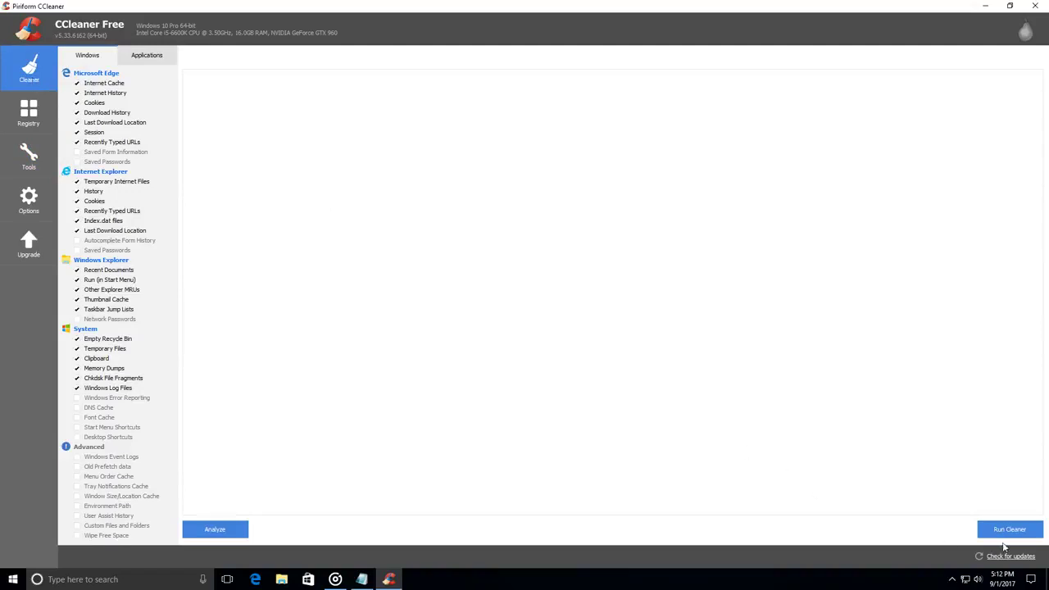
pyautogui.click(1009, 529)
pyautogui.click(610, 274)
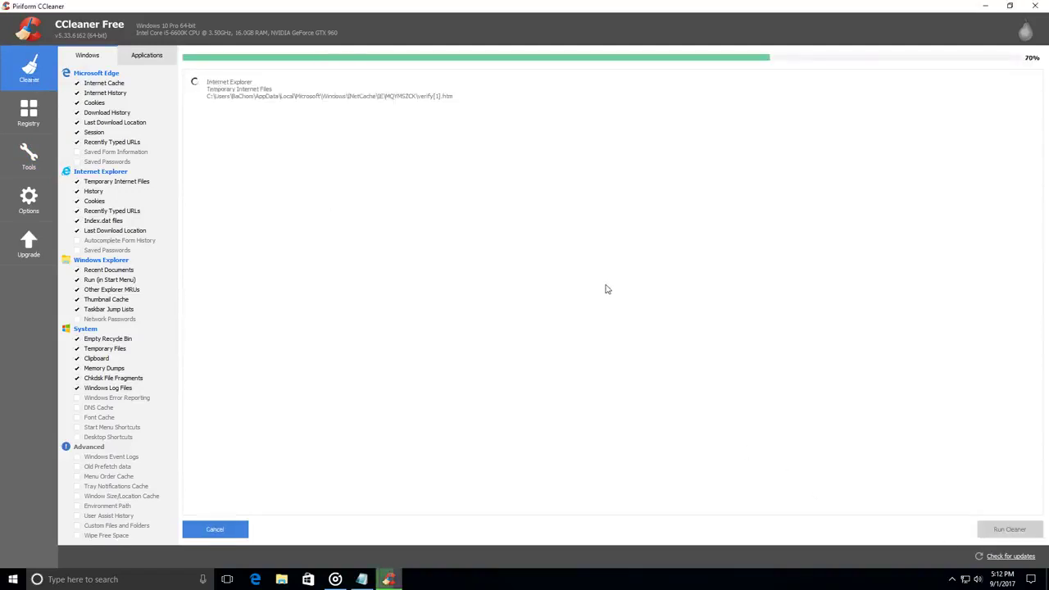
pyautogui.click(1005, 529)
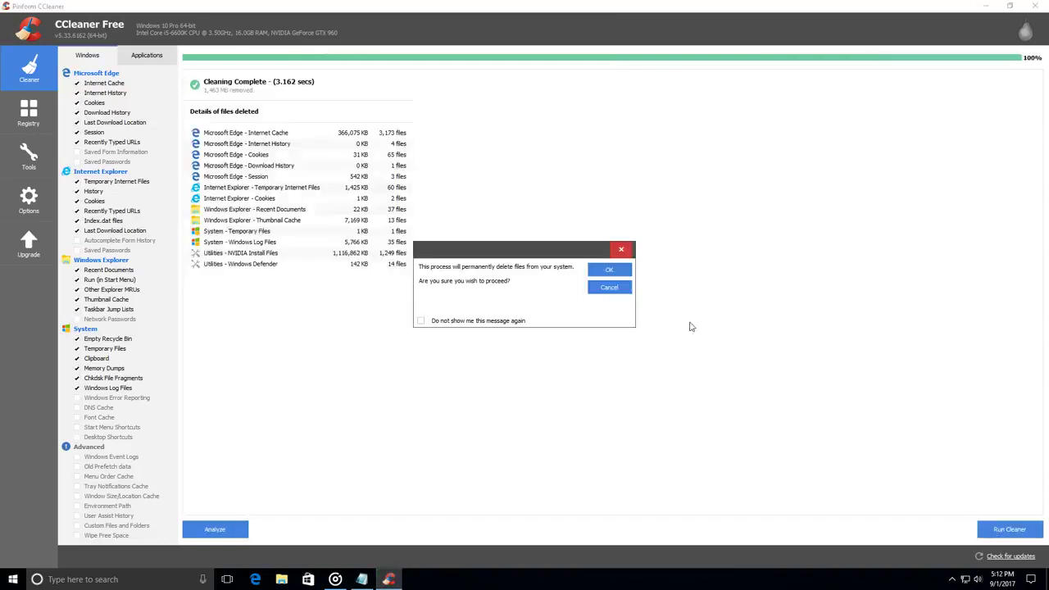
pyautogui.click(611, 272)
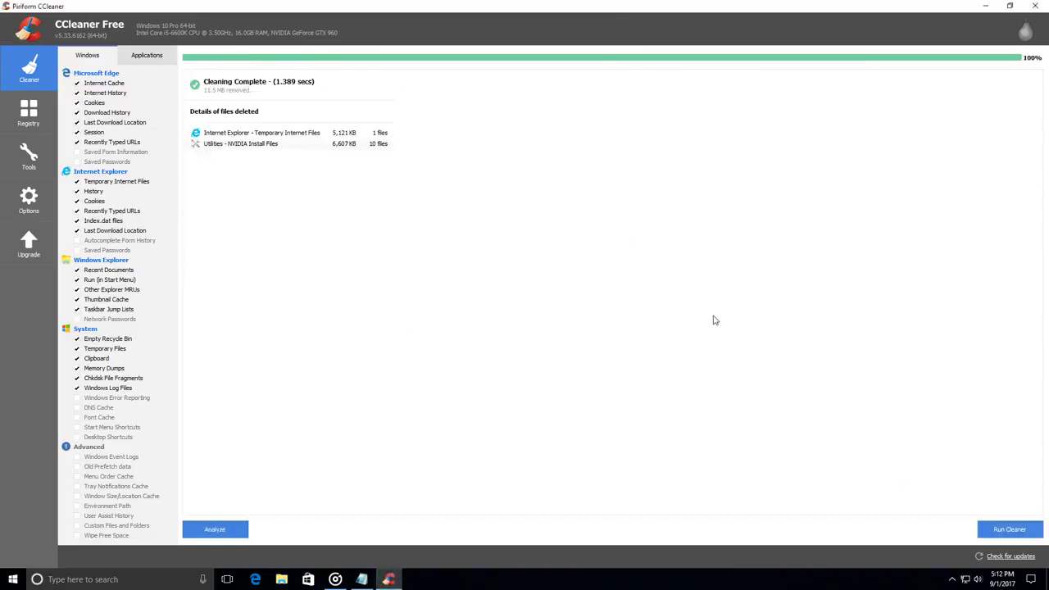
pyautogui.click(986, 525)
pyautogui.click(617, 270)
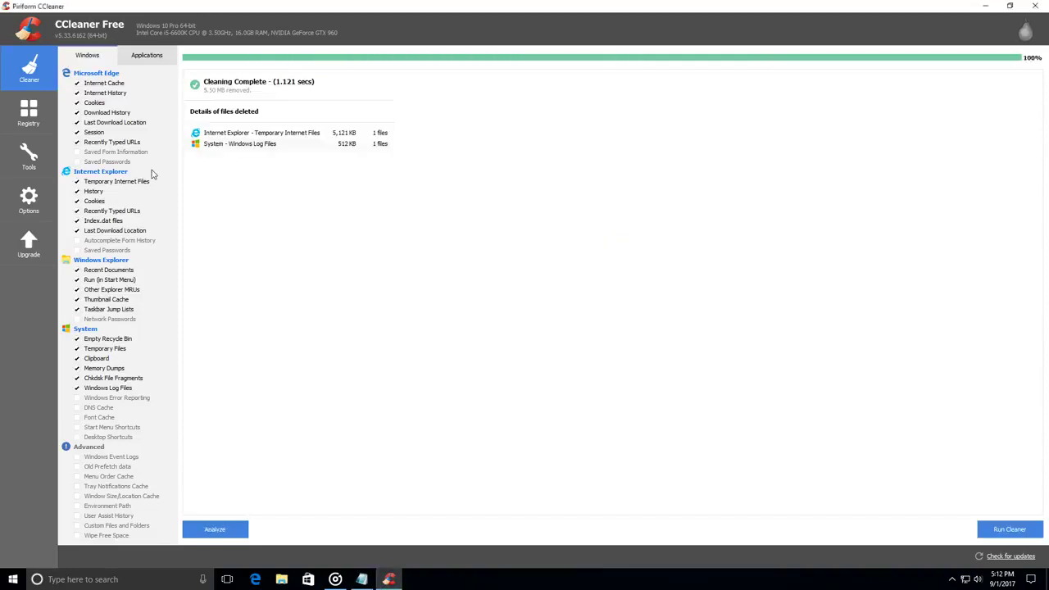
# - Scan the registry for issues and fix all selected issues without backing up the registry
pyautogui.click(29, 115)
pyautogui.click(238, 529)
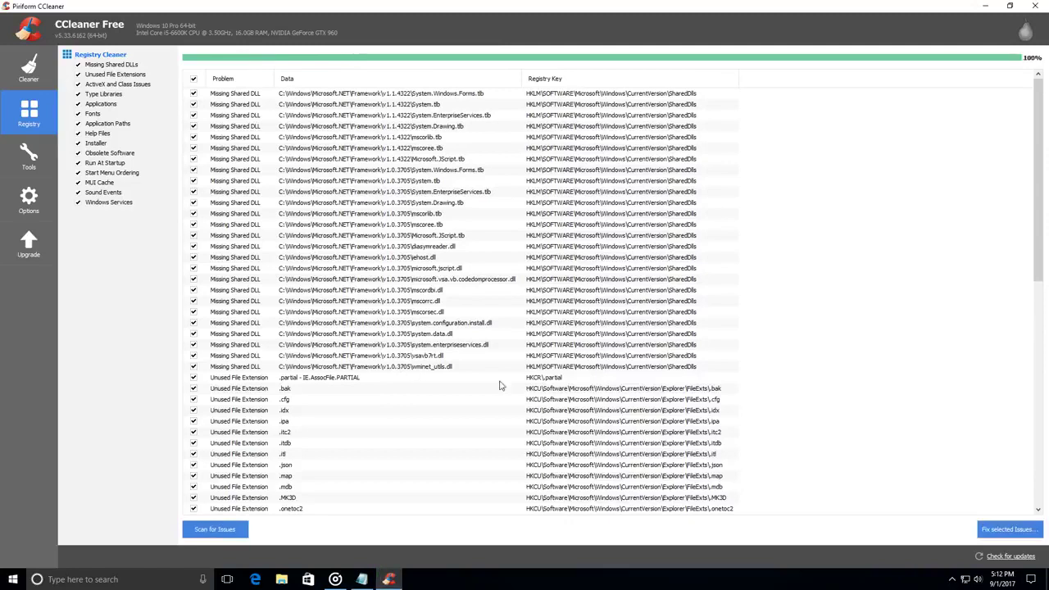
pyautogui.click(1009, 529)
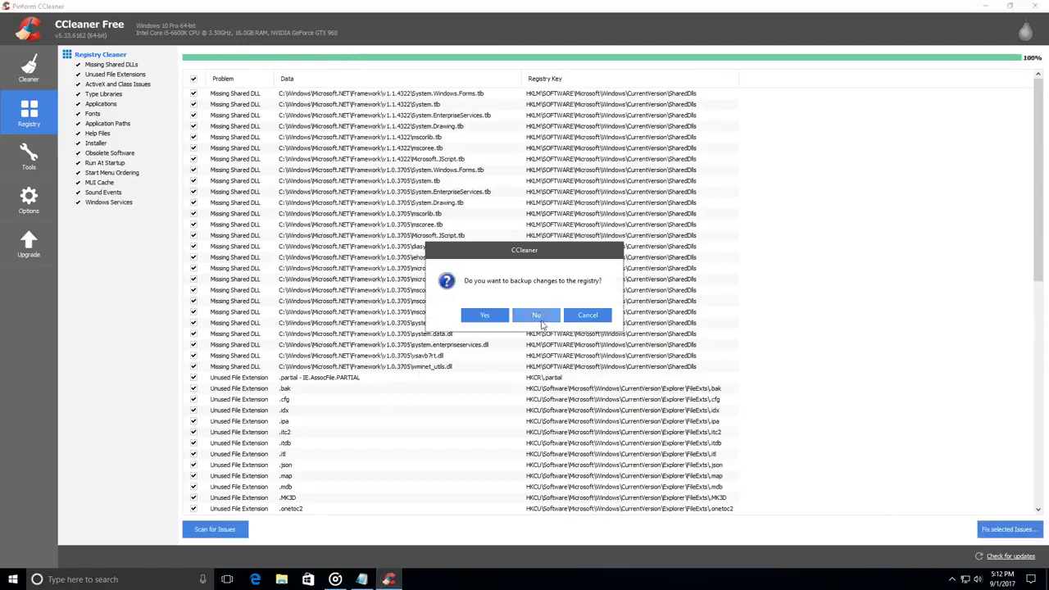
pyautogui.click(537, 319)
pyautogui.click(509, 339)
pyautogui.click(619, 339)
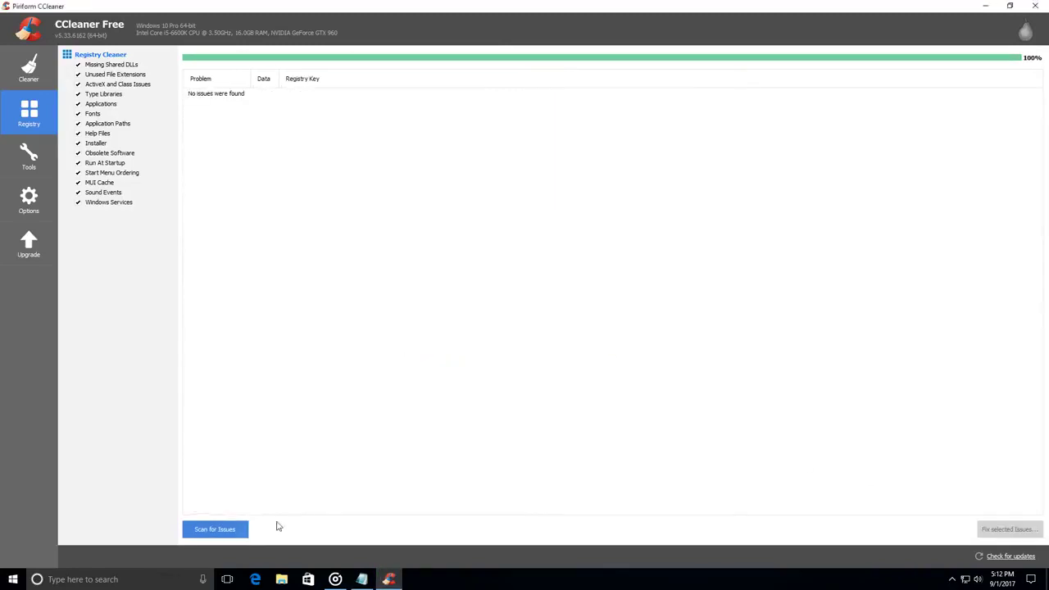
# - Rescan the registry and fix all remaining issues without a backup, checking with one more scan before closing CCleaner
pyautogui.click(205, 531)
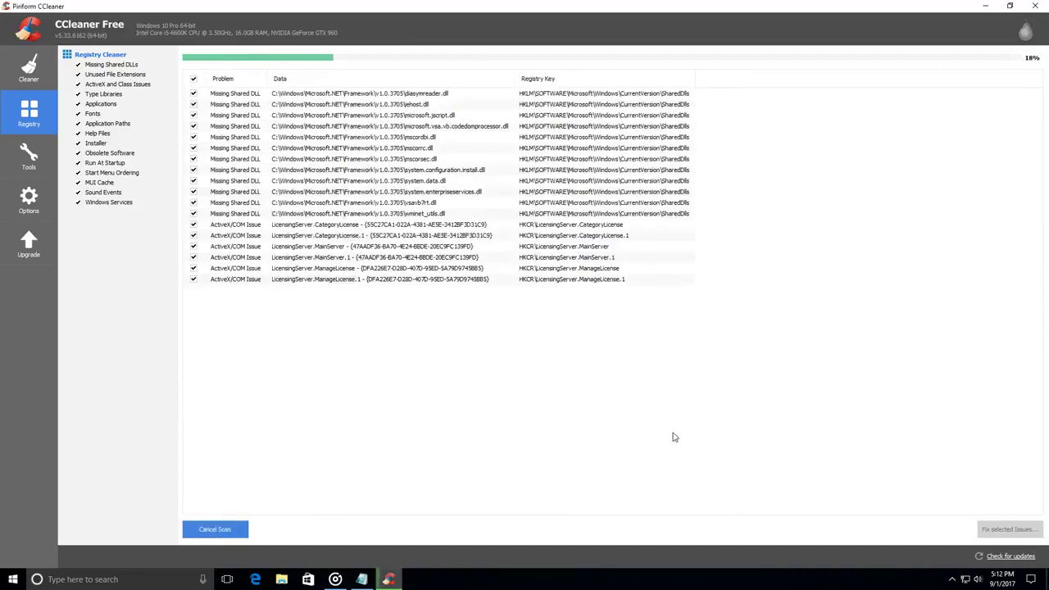
pyautogui.click(1004, 531)
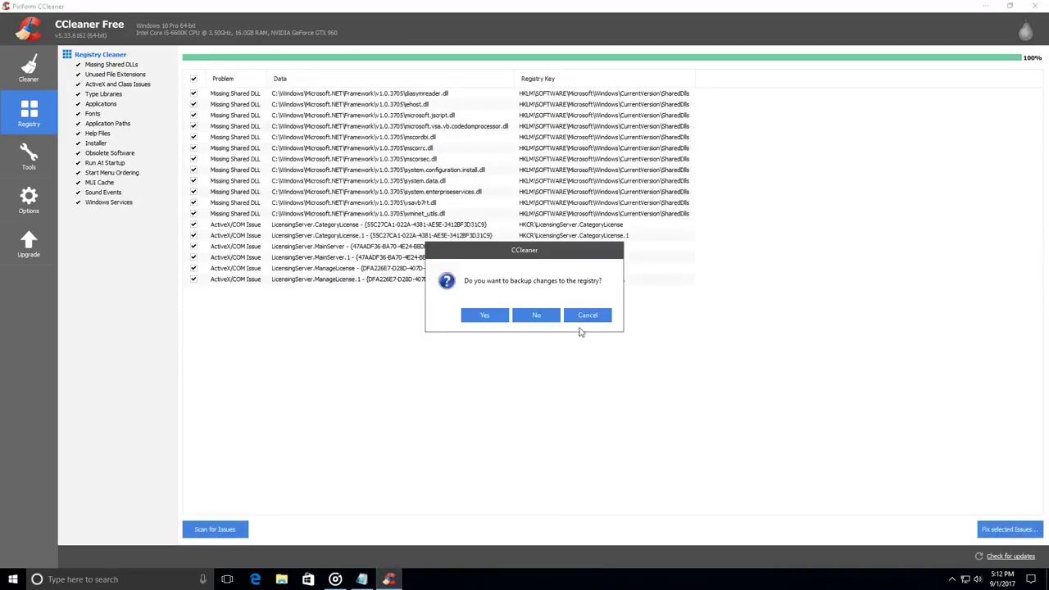
pyautogui.click(536, 315)
pyautogui.click(509, 339)
pyautogui.click(619, 340)
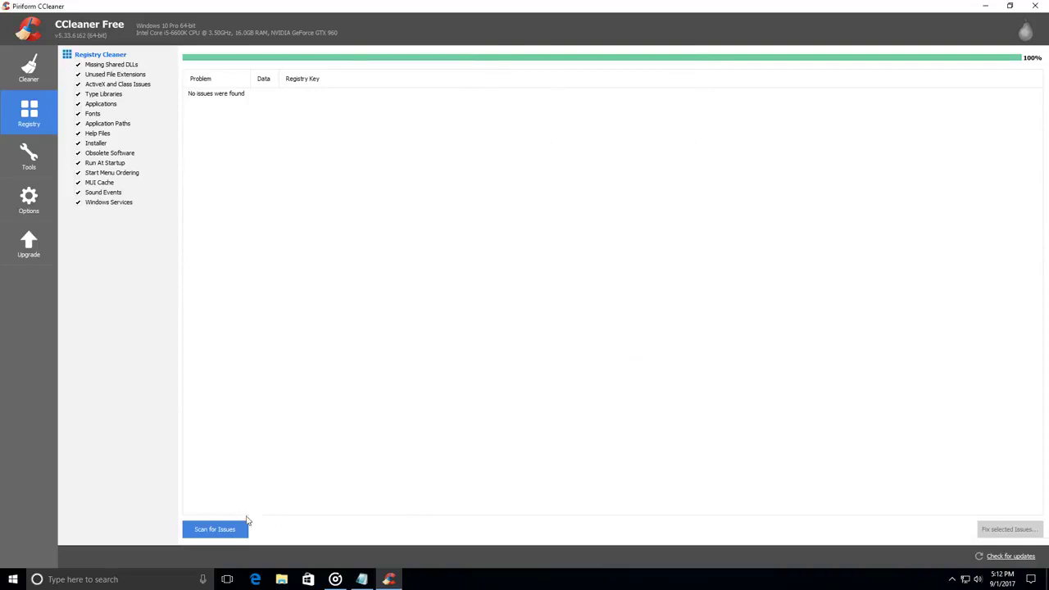
pyautogui.click(245, 529)
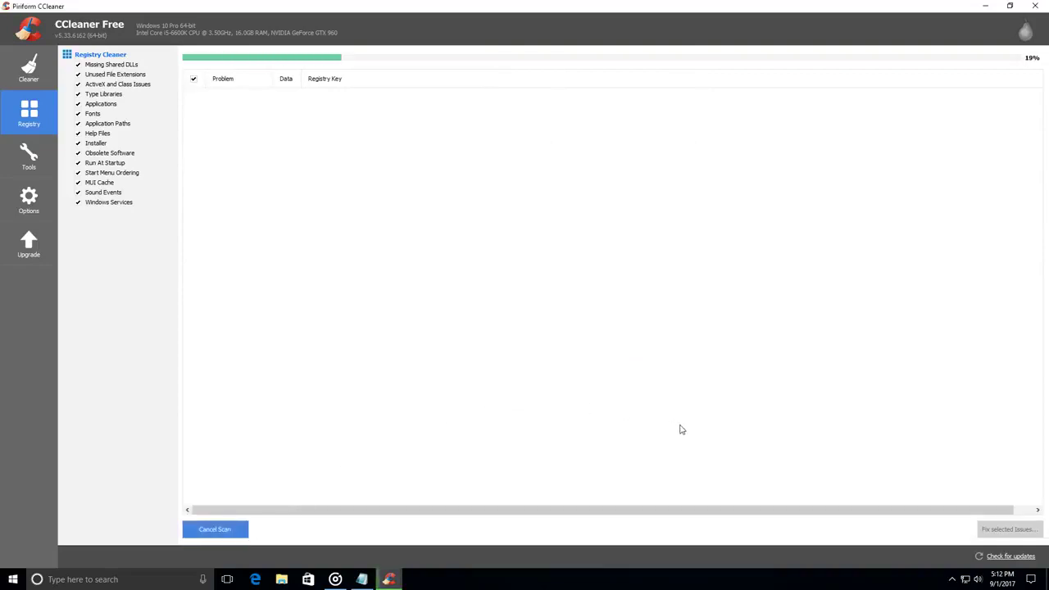
pyautogui.click(1045, 8)
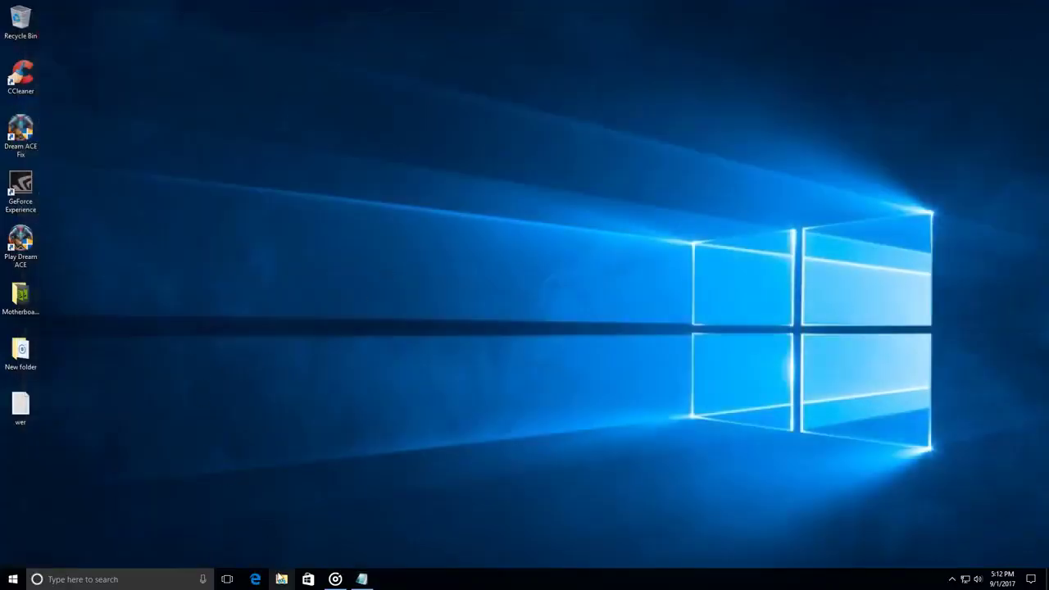
# - Search Windows for cmd, run Command Prompt as administrator and minimize its window
pyautogui.click(131, 580)
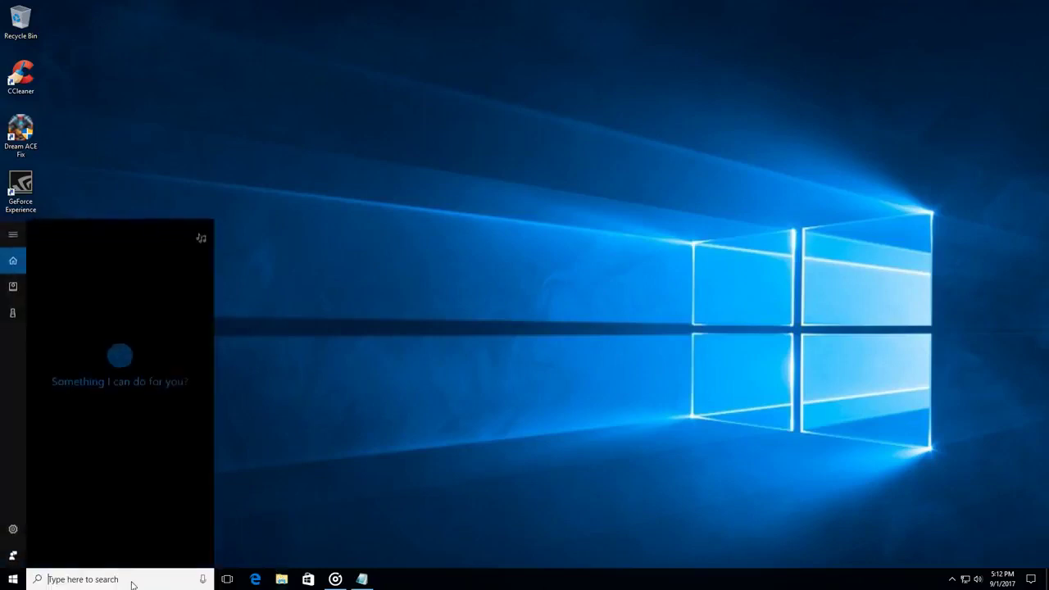
pyautogui.write('cmd')
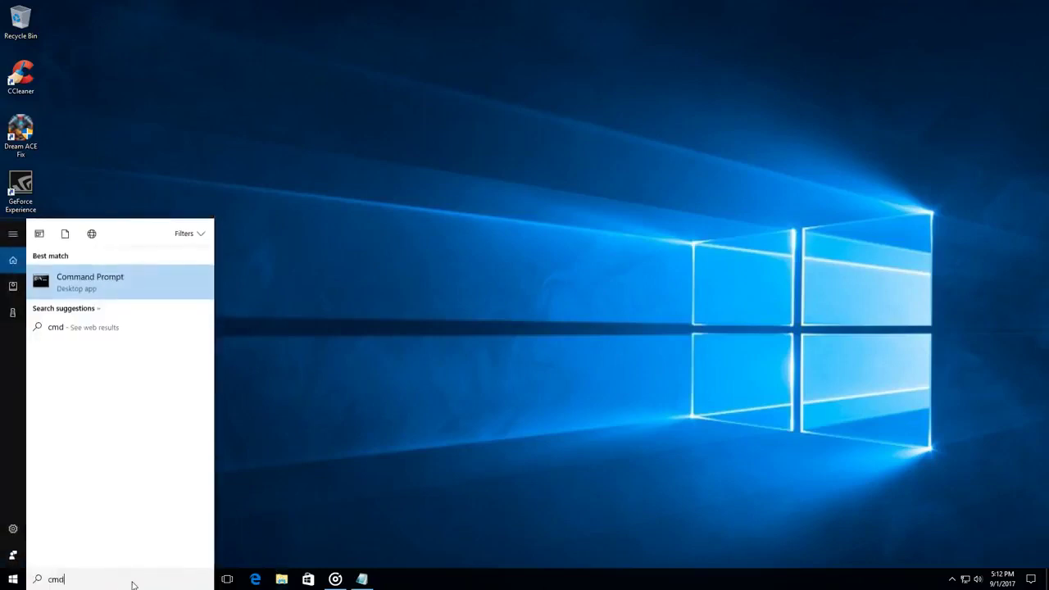
pyautogui.rightClick(142, 297)
pyautogui.click(167, 297)
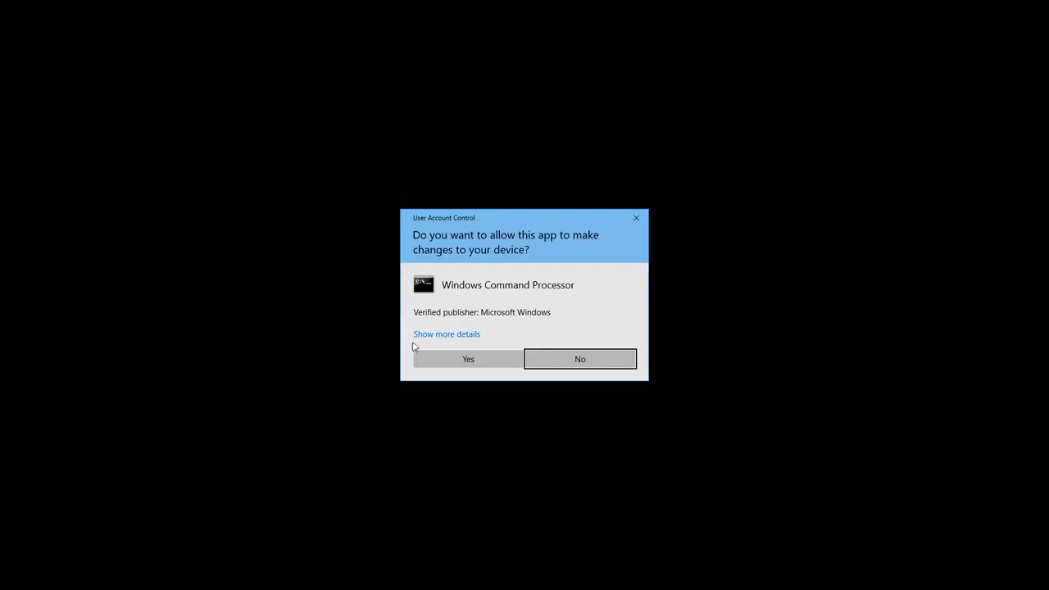
pyautogui.click(453, 361)
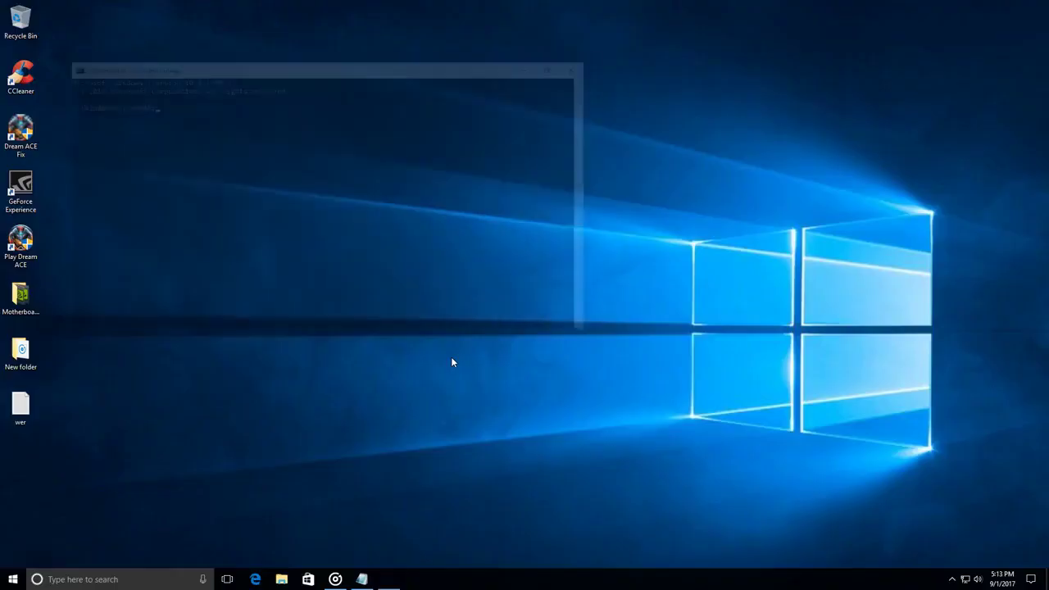
pyautogui.moveTo(391, 73); pyautogui.dragTo(775, 112)
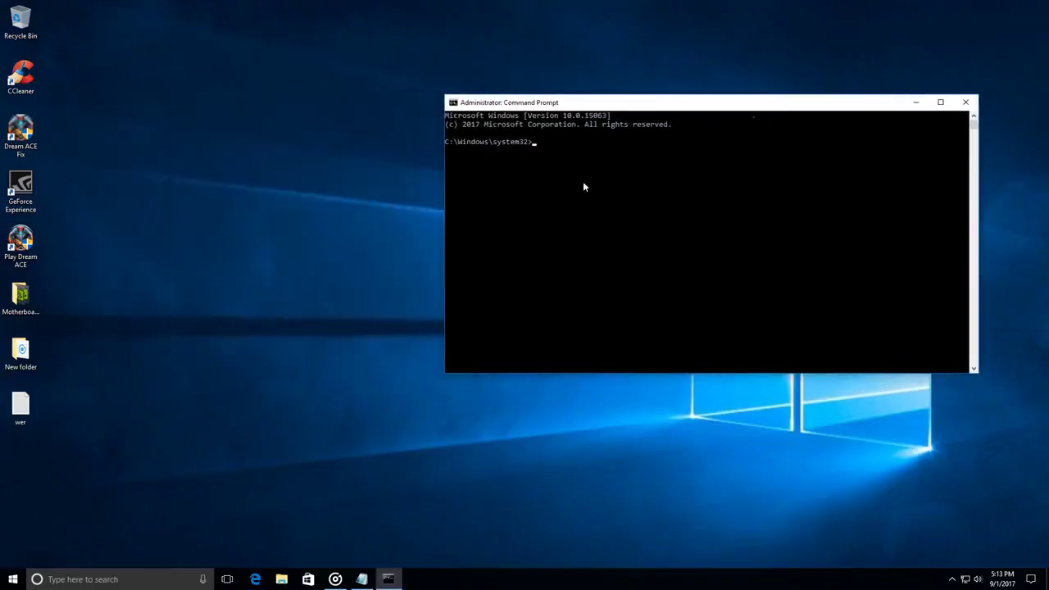
pyautogui.click(274, 268)
pyautogui.click(916, 102)
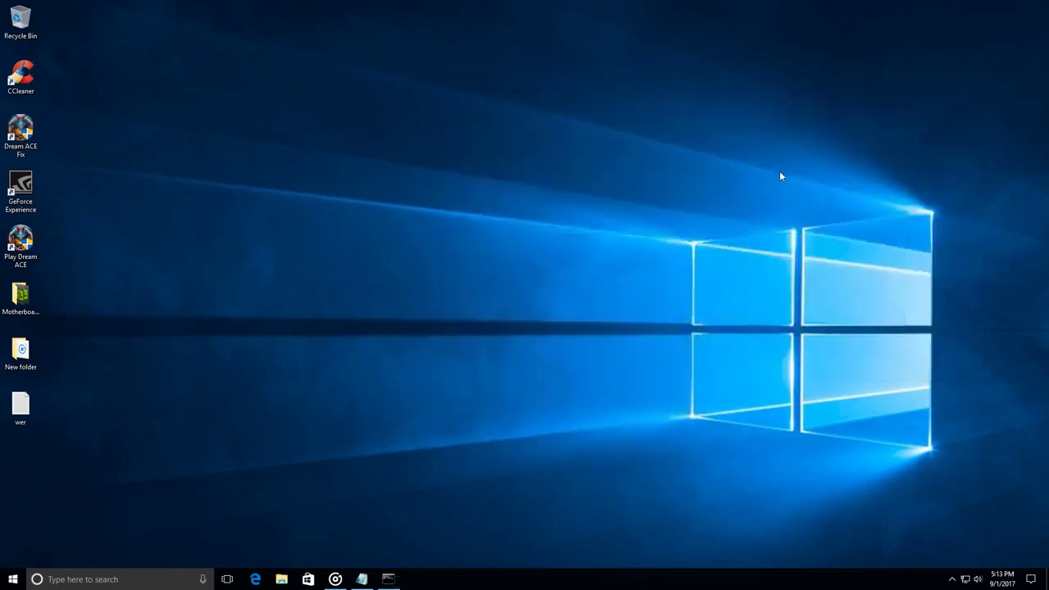
# - Open the Notifications & actions page in the Windows System settings
pyautogui.click(13, 579)
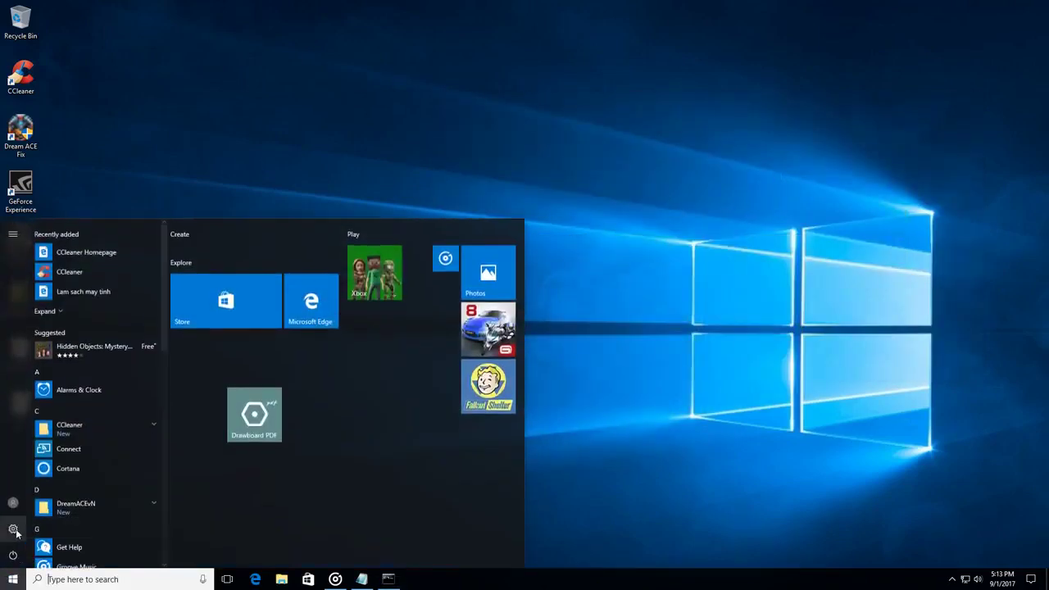
pyautogui.click(17, 529)
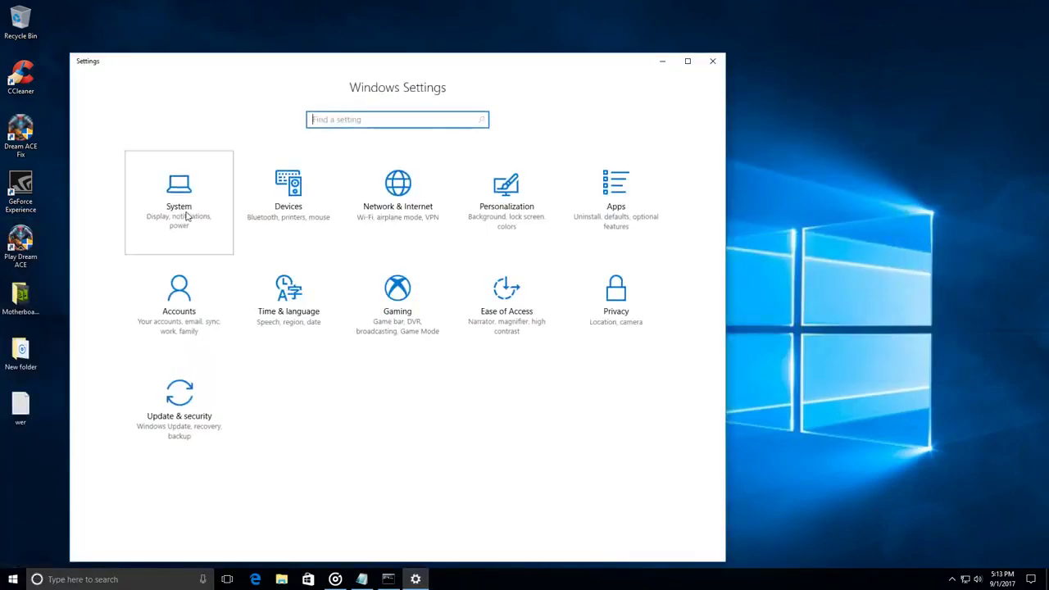
pyautogui.click(187, 216)
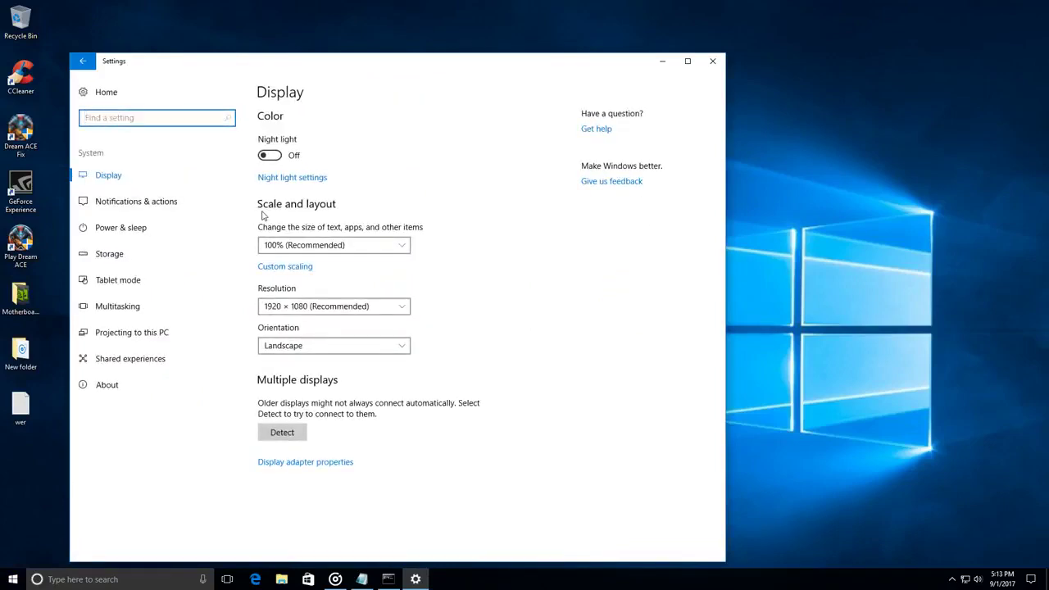
pyautogui.click(148, 202)
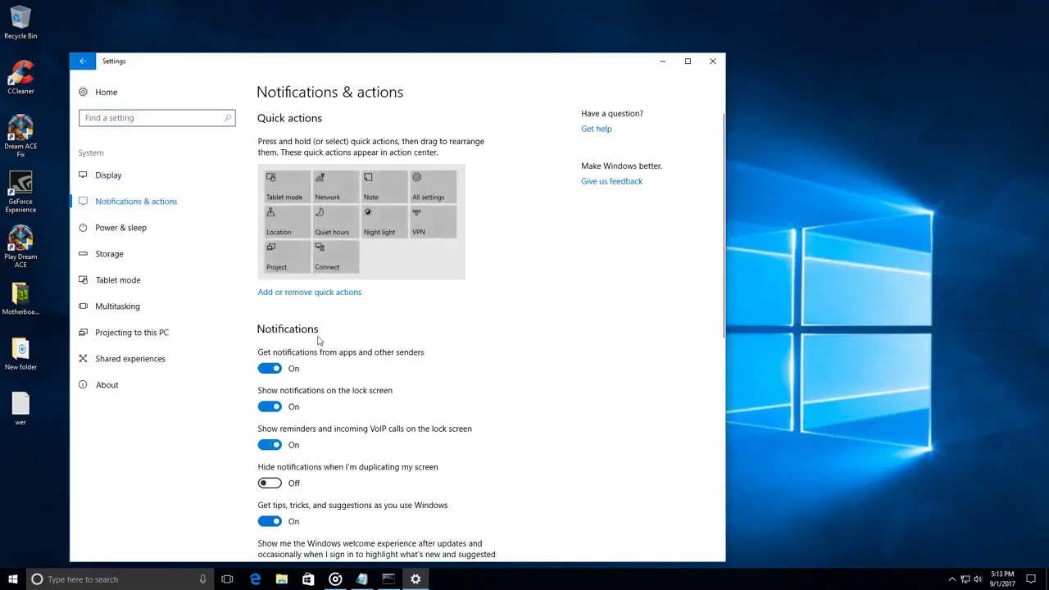
# - Turn off notifications from Suggested, Settings, Security and Maintenance, OneDrive, File Explorer, Cortana and AutoPlay
pyautogui.scroll(-3, 320, 340)
pyautogui.scroll(-2, 320, 340)
pyautogui.click(467, 505)
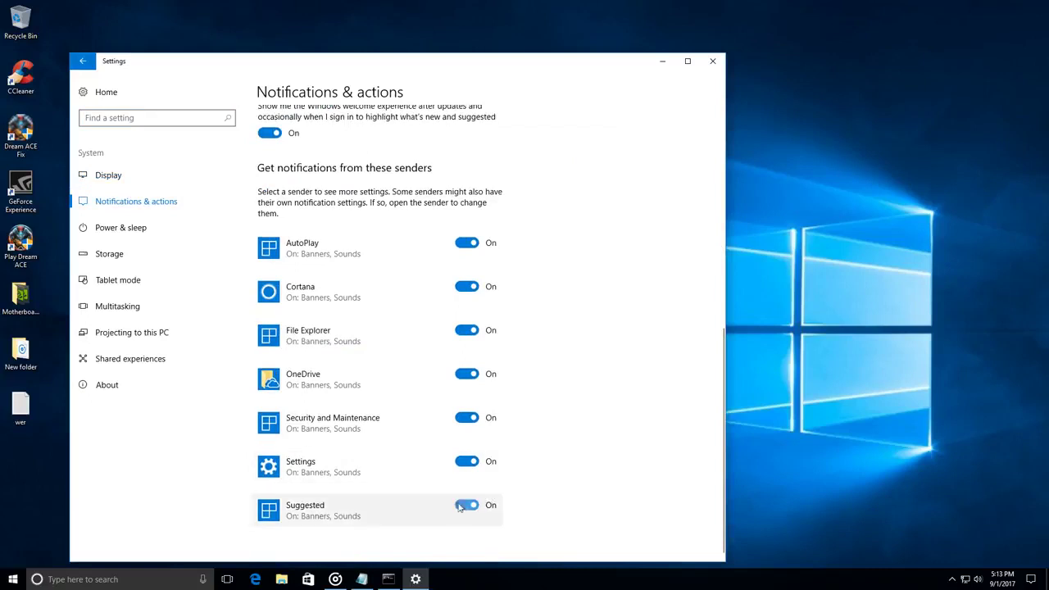
pyautogui.click(467, 462)
pyautogui.click(467, 418)
pyautogui.click(466, 374)
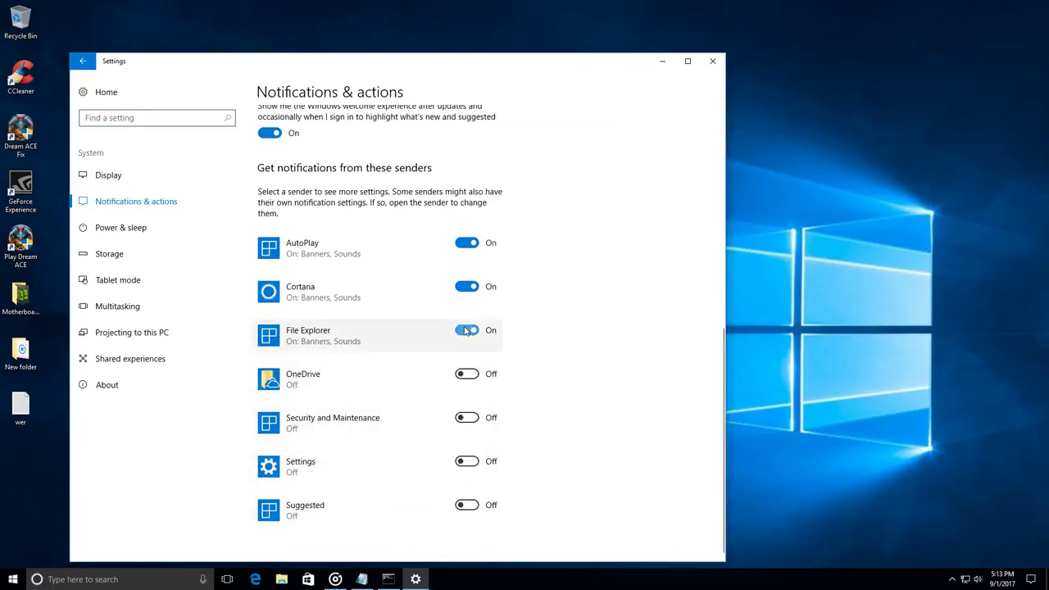
pyautogui.click(467, 330)
pyautogui.click(467, 287)
pyautogui.click(467, 242)
# - Turn off the welcome experience, Windows tips, lock screen reminders and VoIP calls, lock screen notifications, and notifications from apps and other senders
pyautogui.scroll(3, 402, 344)
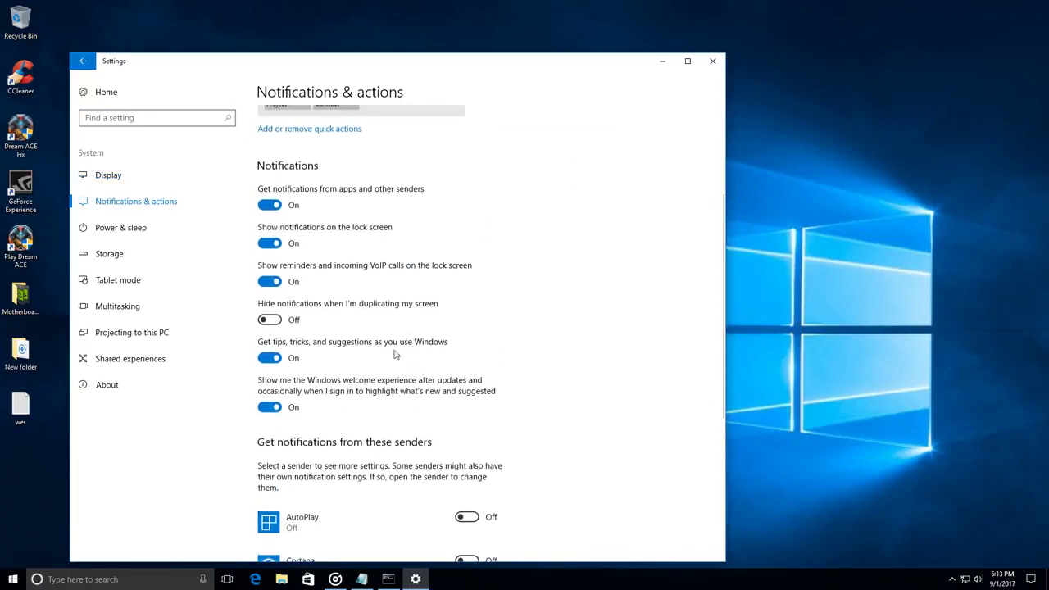
pyautogui.click(269, 407)
pyautogui.click(269, 357)
pyautogui.click(269, 281)
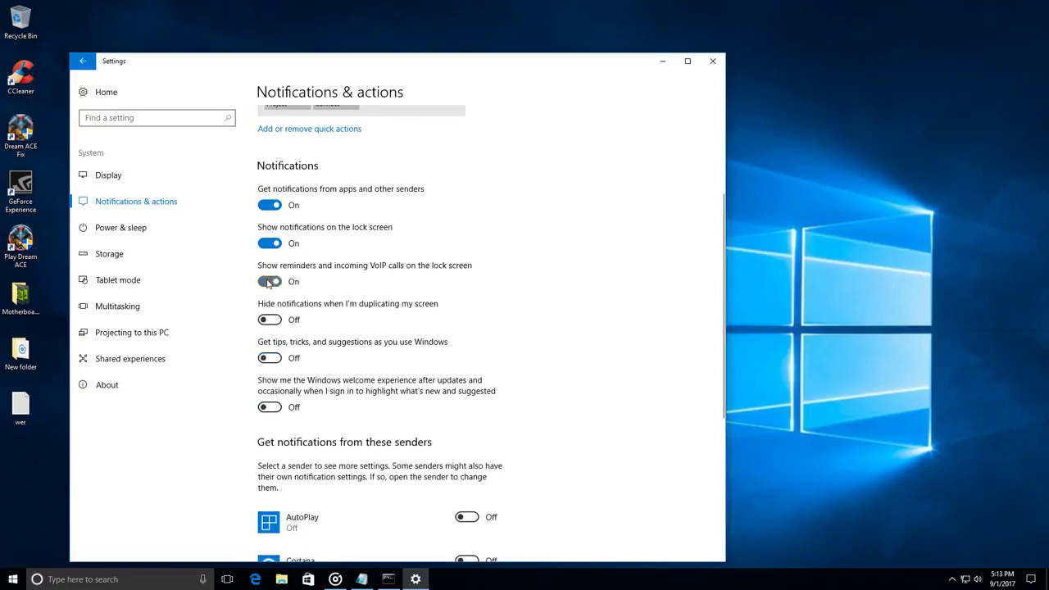
pyautogui.click(267, 244)
pyautogui.click(269, 206)
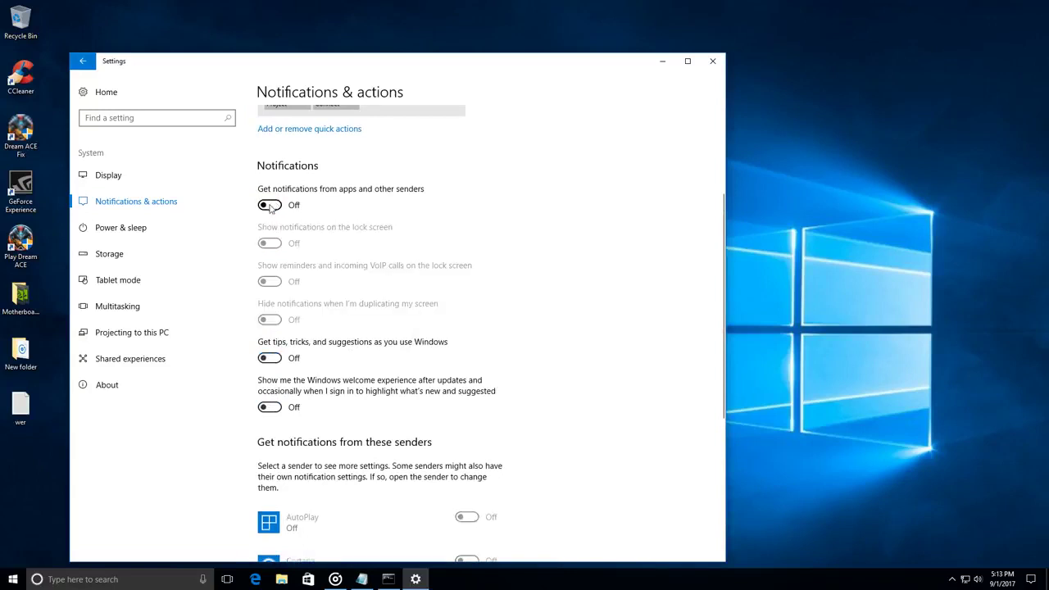
# - Set both the plugged-in screen turn-off time and the sleep time to Never in the Power & sleep settings
pyautogui.click(11, 580)
pyautogui.scroll(-10, 128, 394)
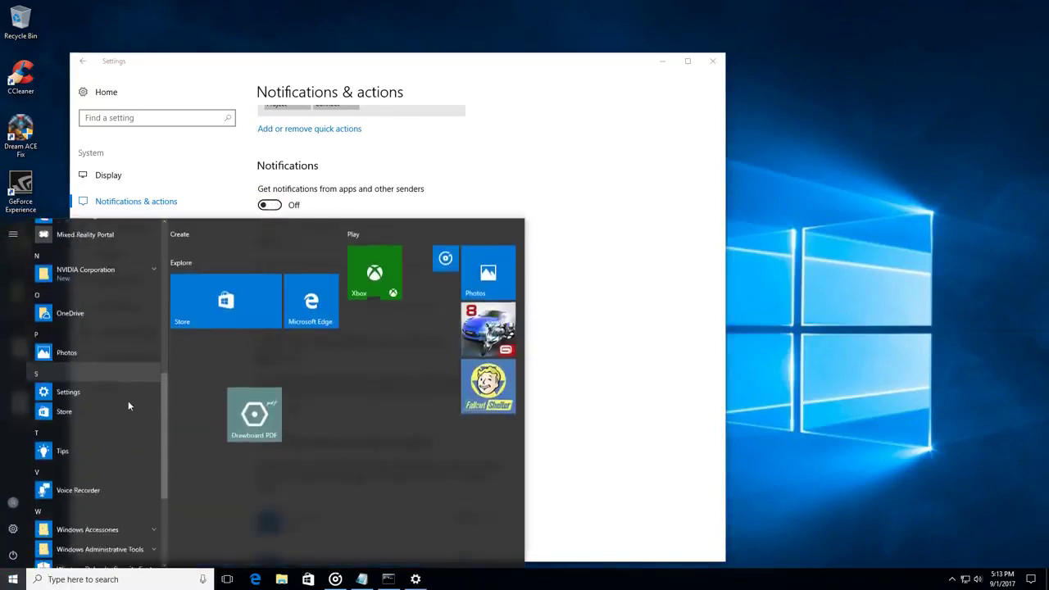
pyautogui.click(128, 393)
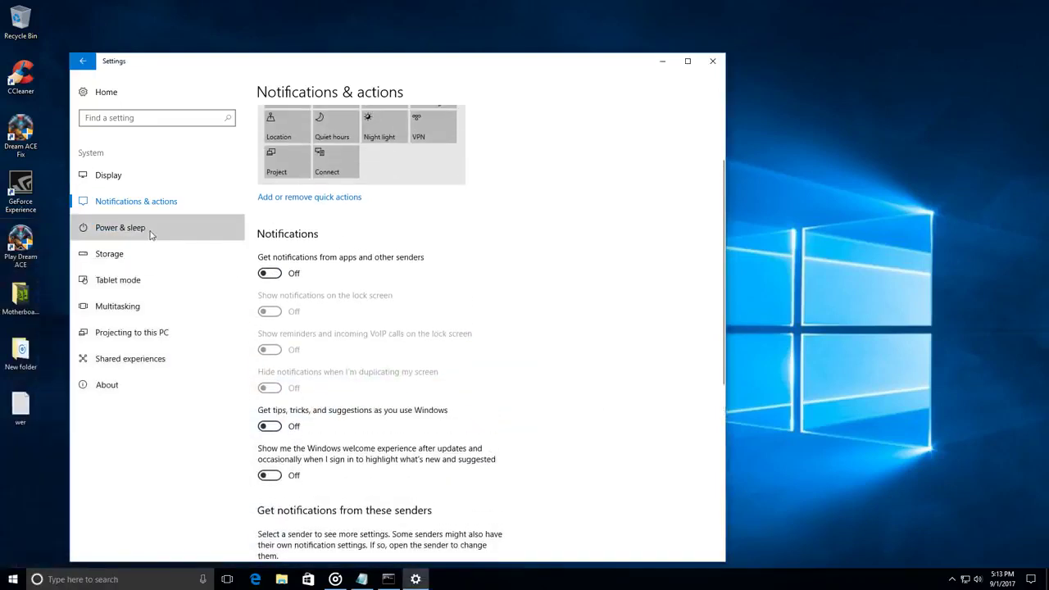
pyautogui.click(150, 235)
pyautogui.click(321, 160)
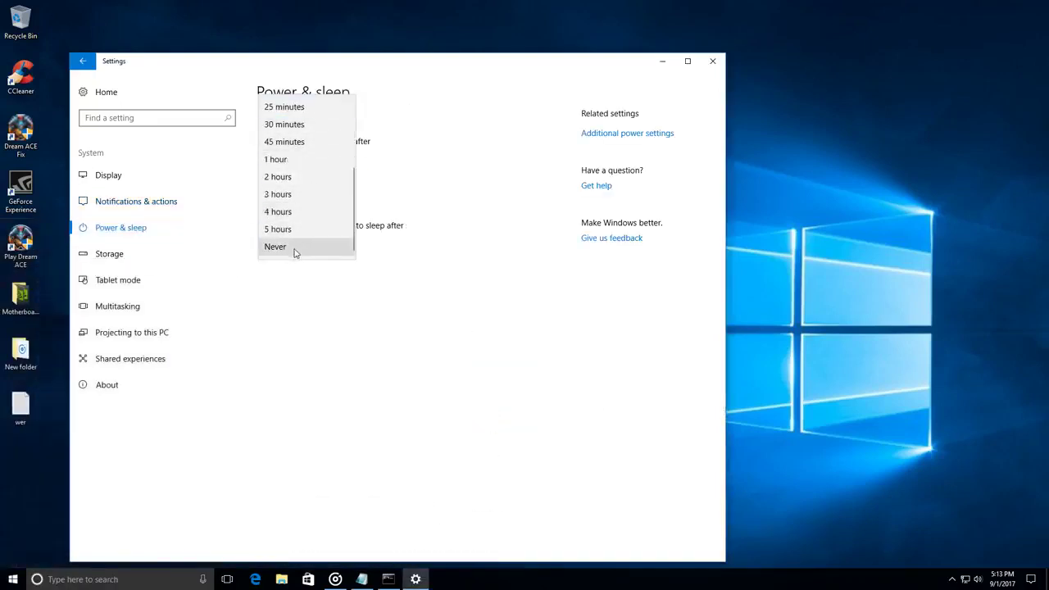
pyautogui.click(295, 254)
pyautogui.click(296, 247)
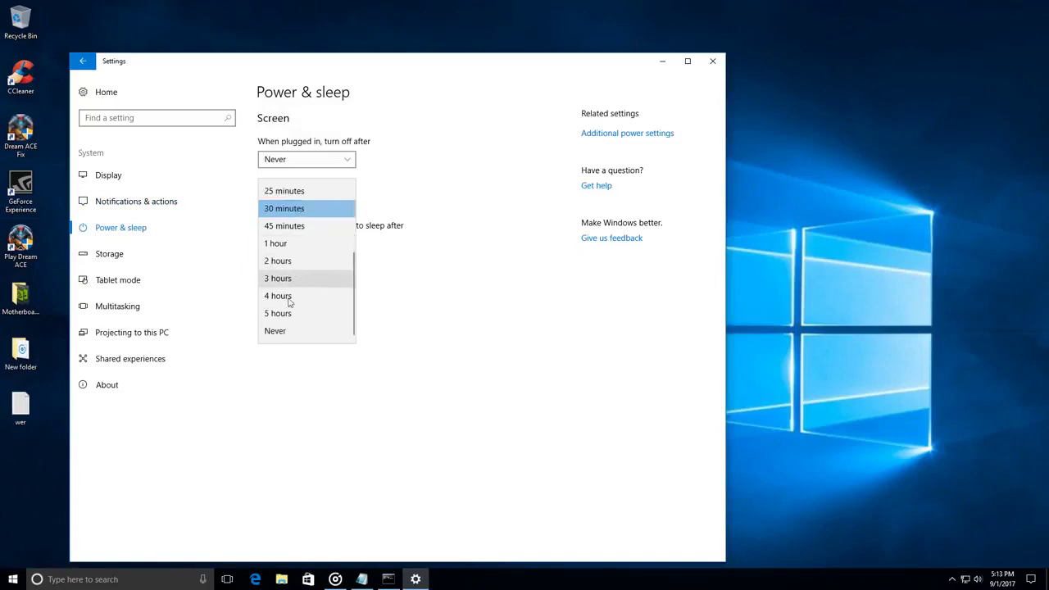
pyautogui.click(279, 331)
# - Activate the High performance power plan, set its display turn-off time to Never and save the plan changes
pyautogui.click(626, 136)
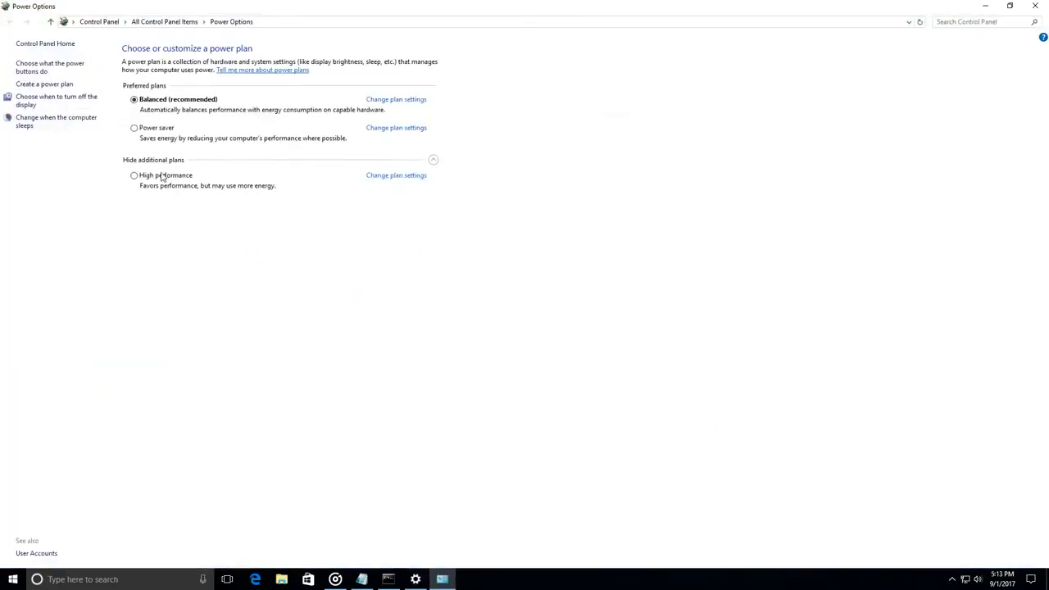
pyautogui.click(368, 178)
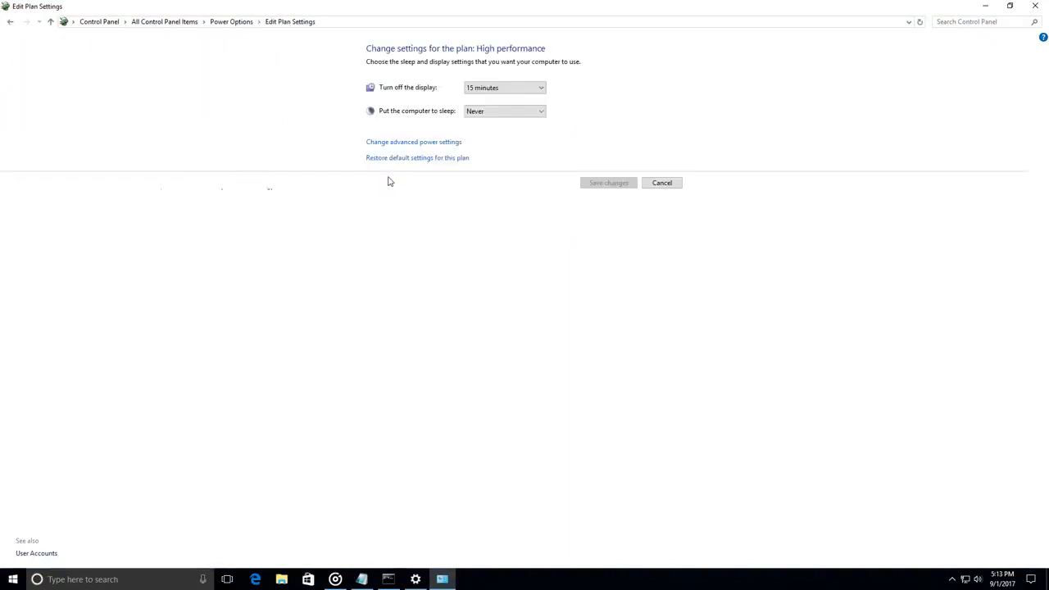
pyautogui.click(496, 89)
pyautogui.click(482, 221)
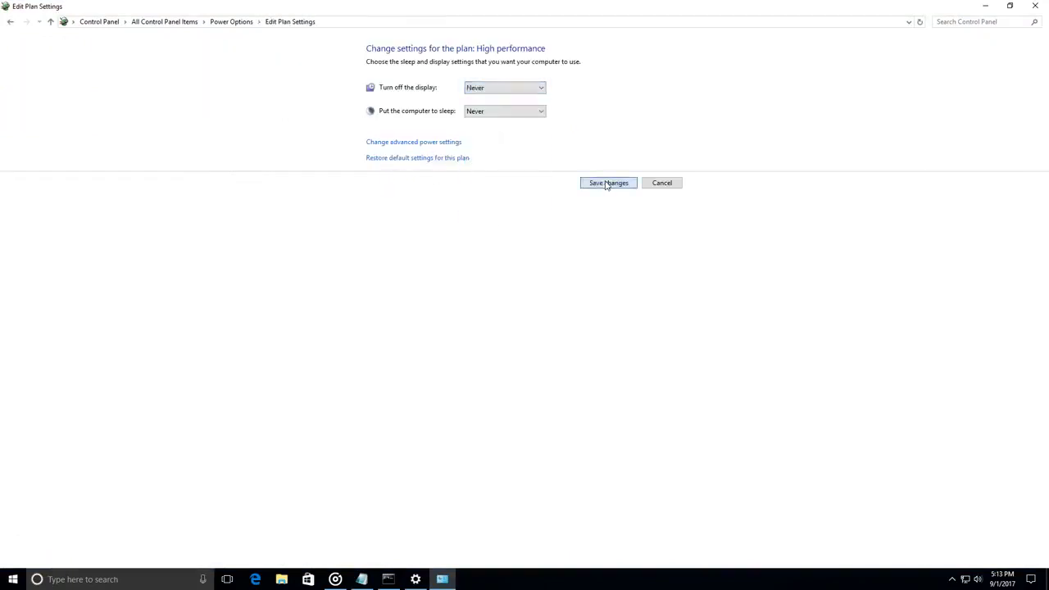
pyautogui.click(606, 183)
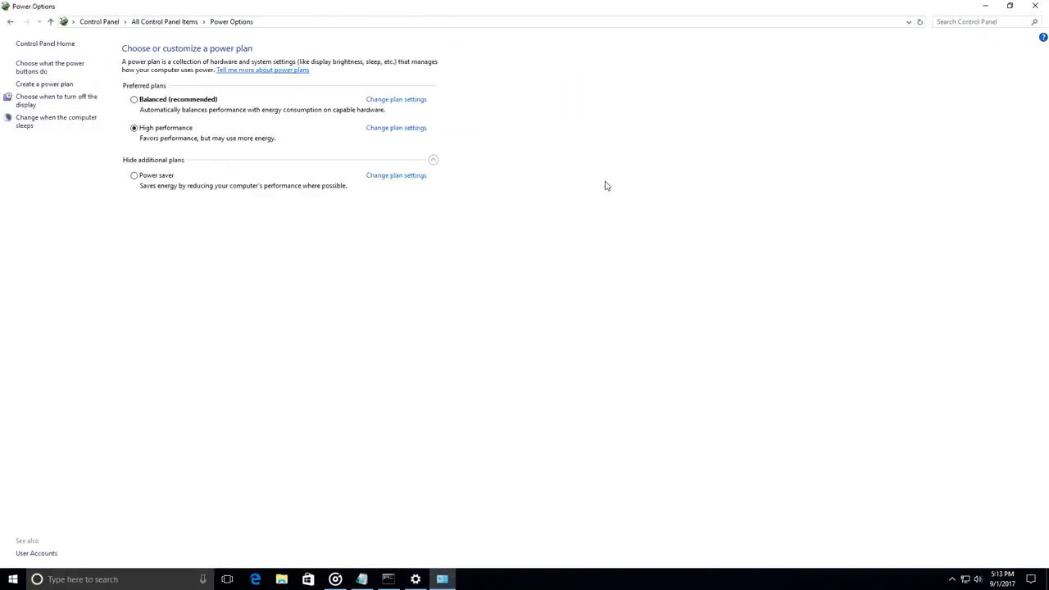
# - Check when the High performance plan turns off the display, and close Power Options
pyautogui.click(1010, 6)
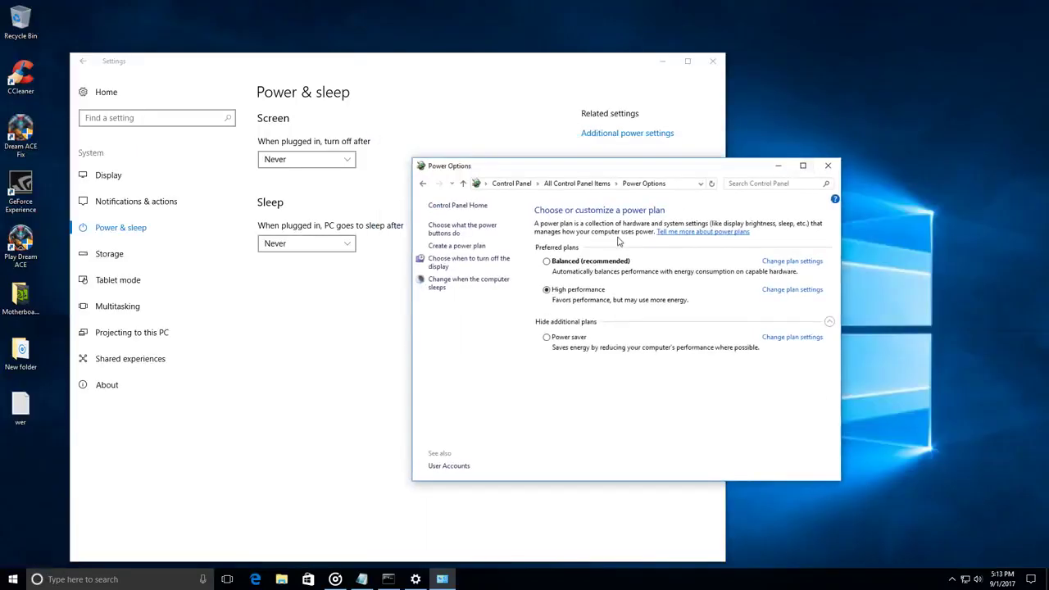
pyautogui.click(474, 264)
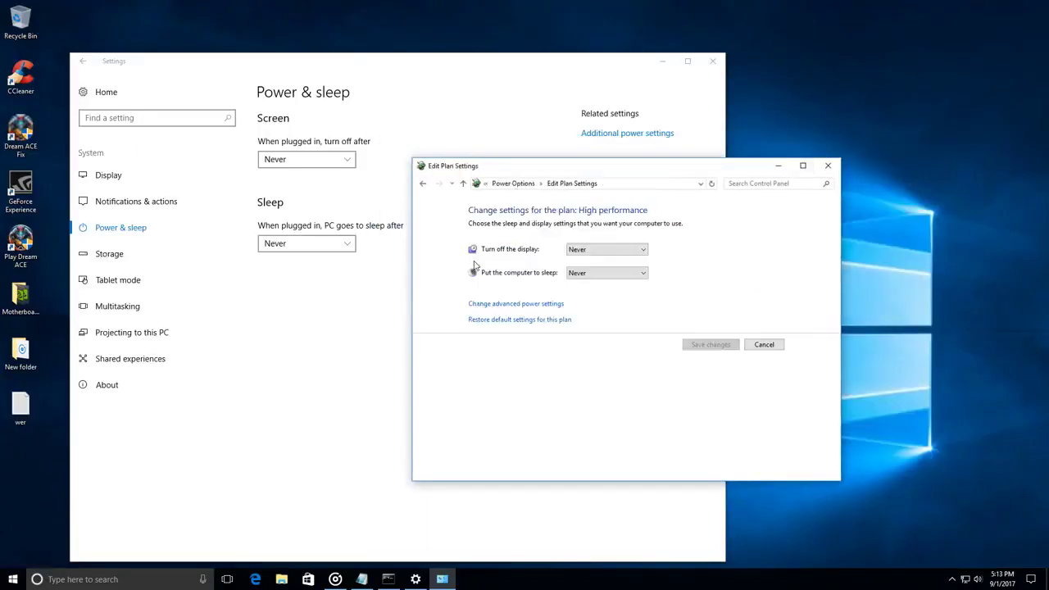
pyautogui.click(421, 184)
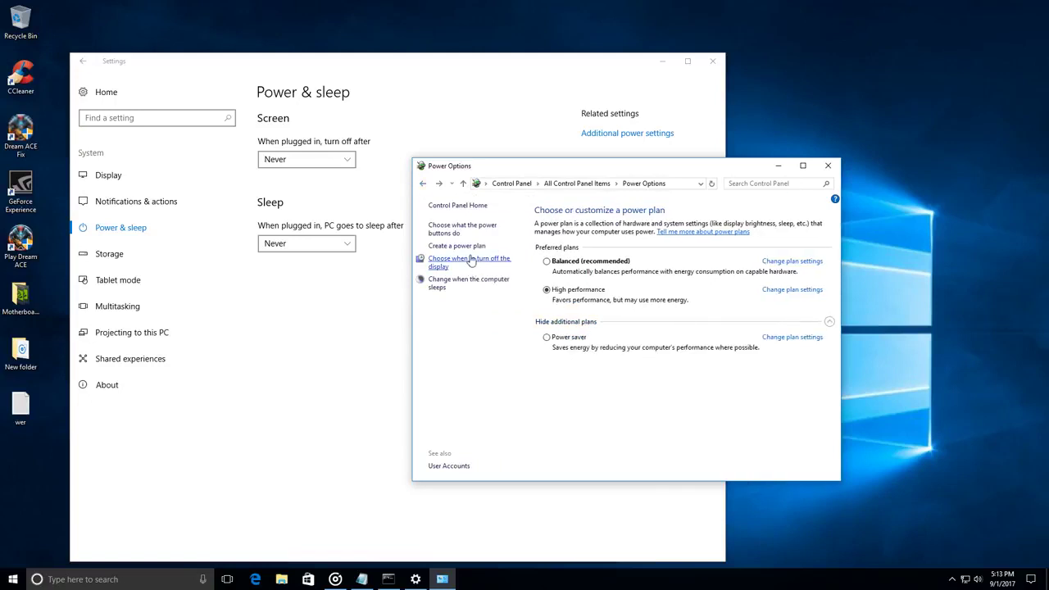
pyautogui.click(828, 165)
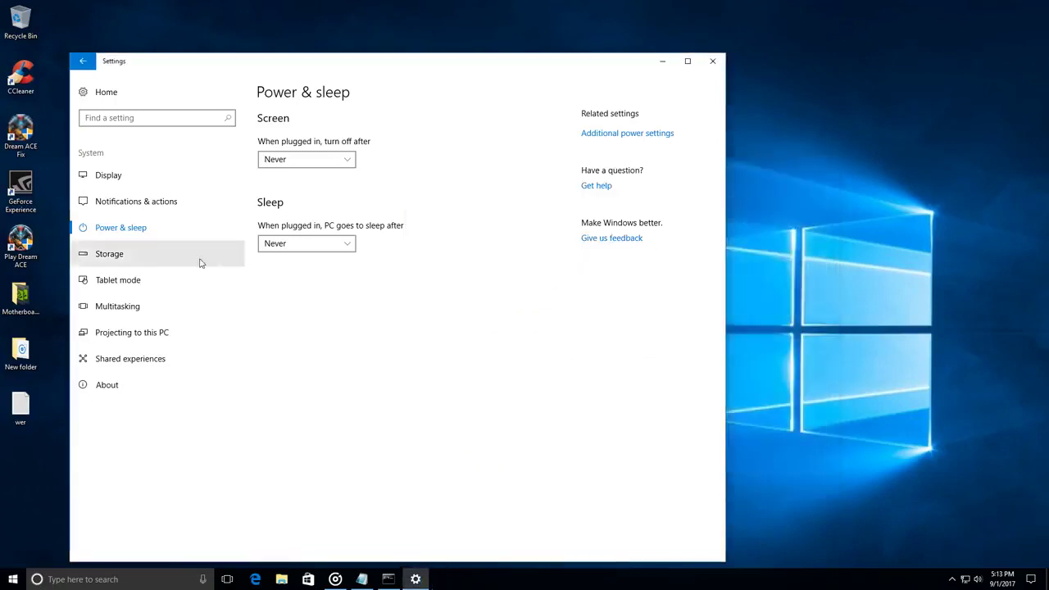
# - Turn off all four Snap options in the Multitasking settings, including the automatic arrangement of windows
pyautogui.click(143, 261)
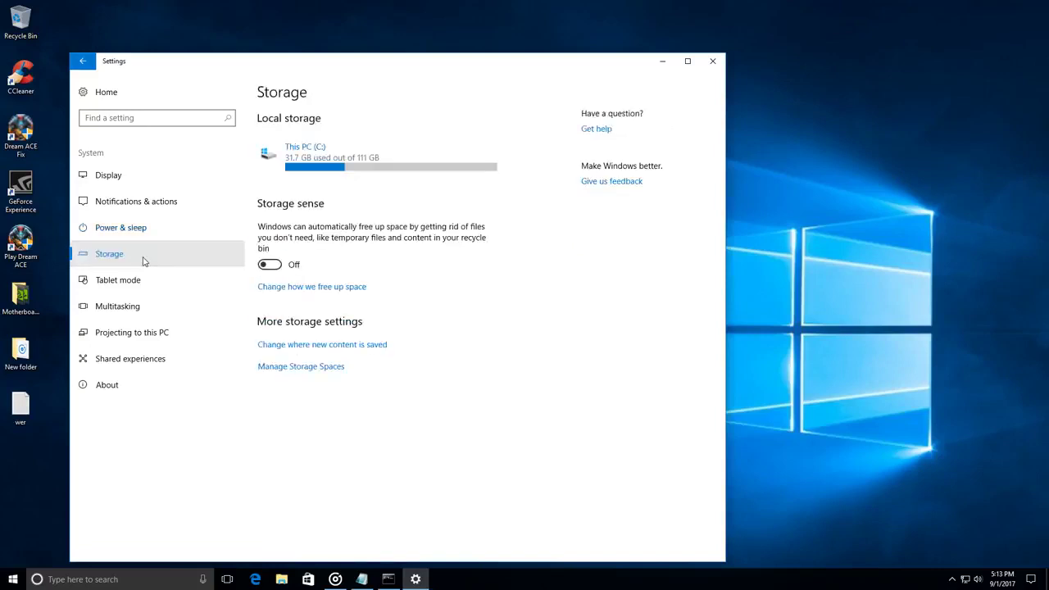
pyautogui.click(139, 292)
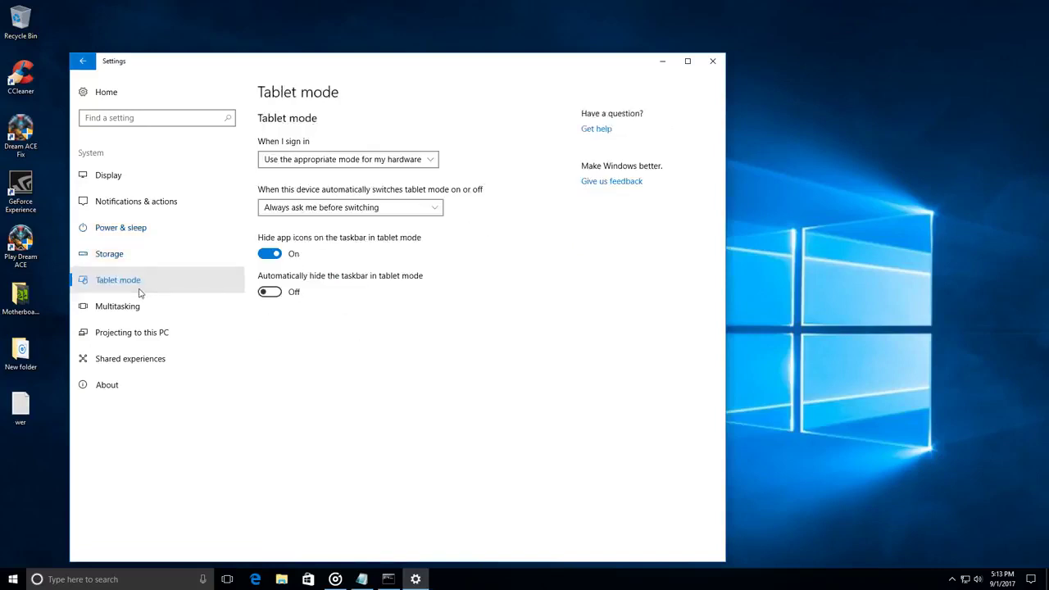
pyautogui.click(136, 313)
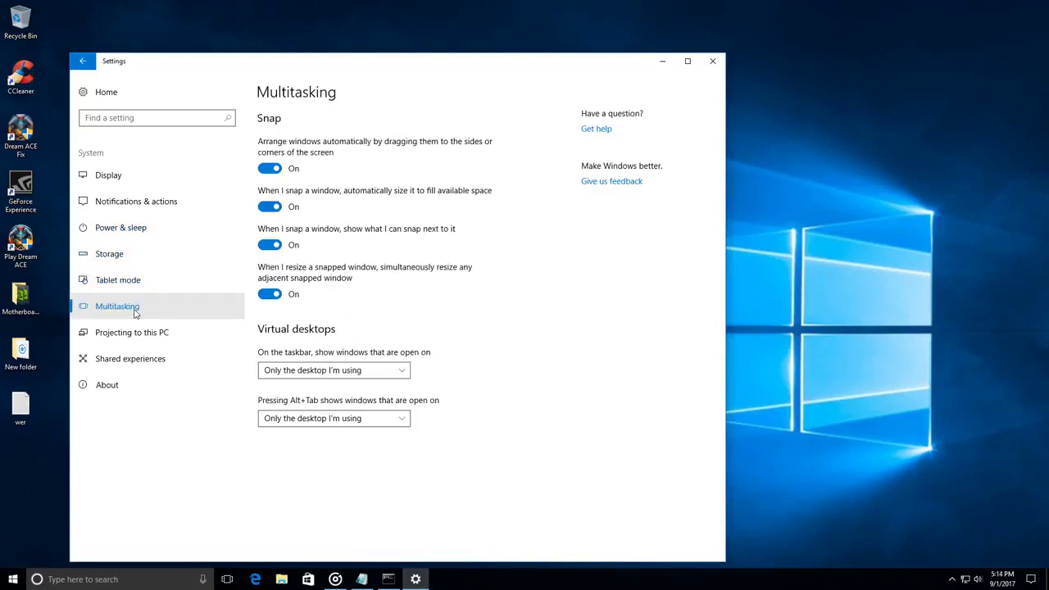
pyautogui.click(269, 294)
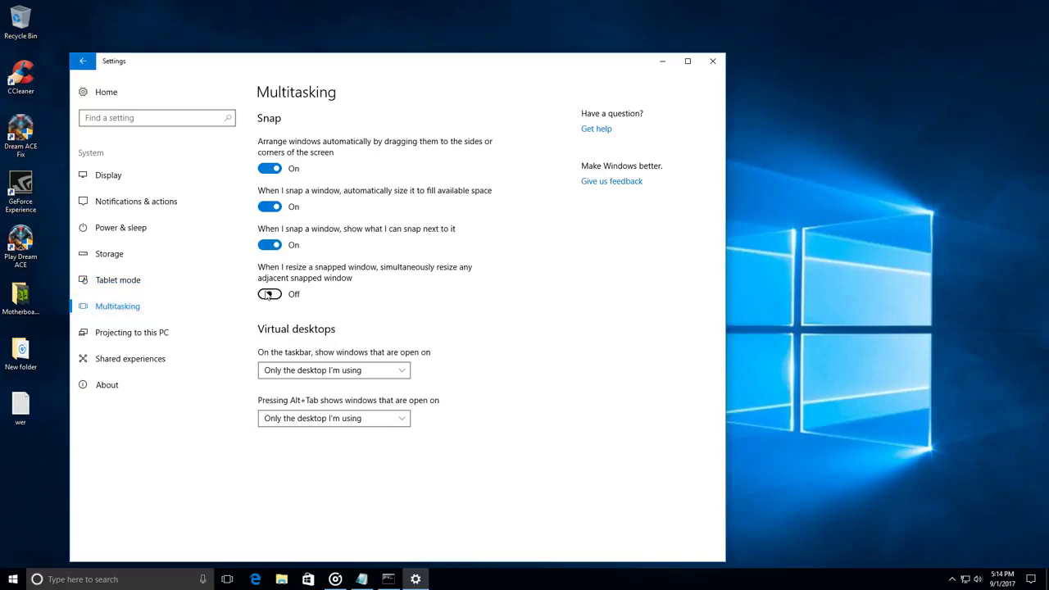
pyautogui.click(269, 244)
pyautogui.click(270, 207)
pyautogui.click(271, 169)
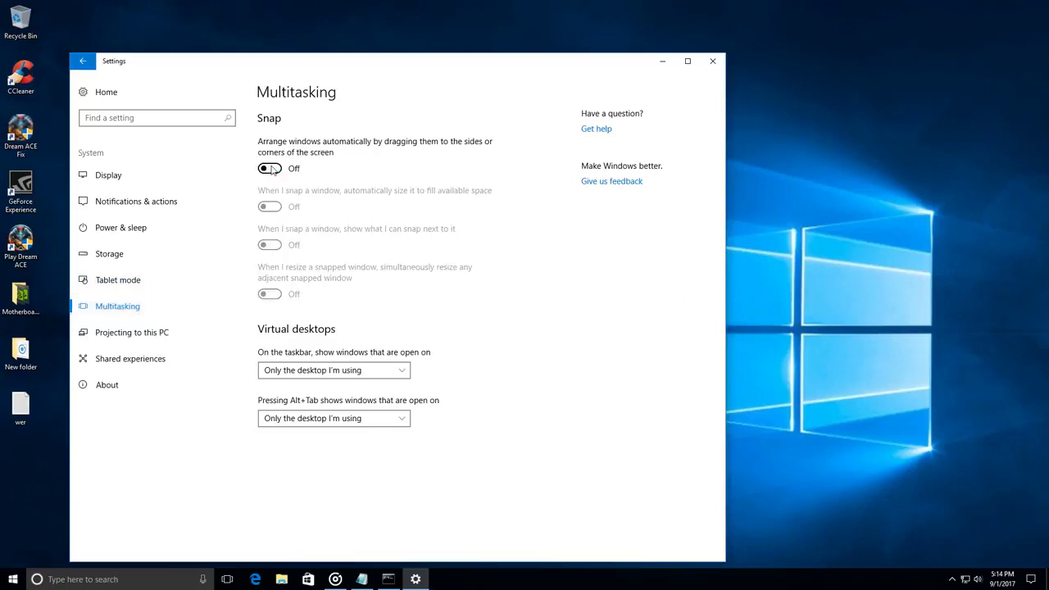
# - Turn off sharing across devices in the Shared experiences settings
pyautogui.click(150, 334)
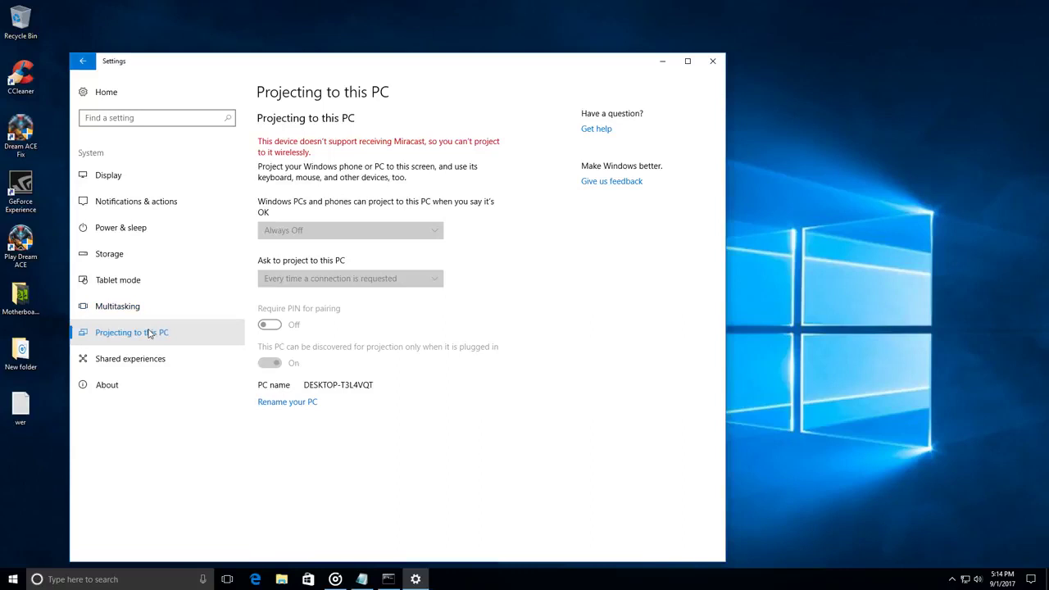
pyautogui.click(130, 361)
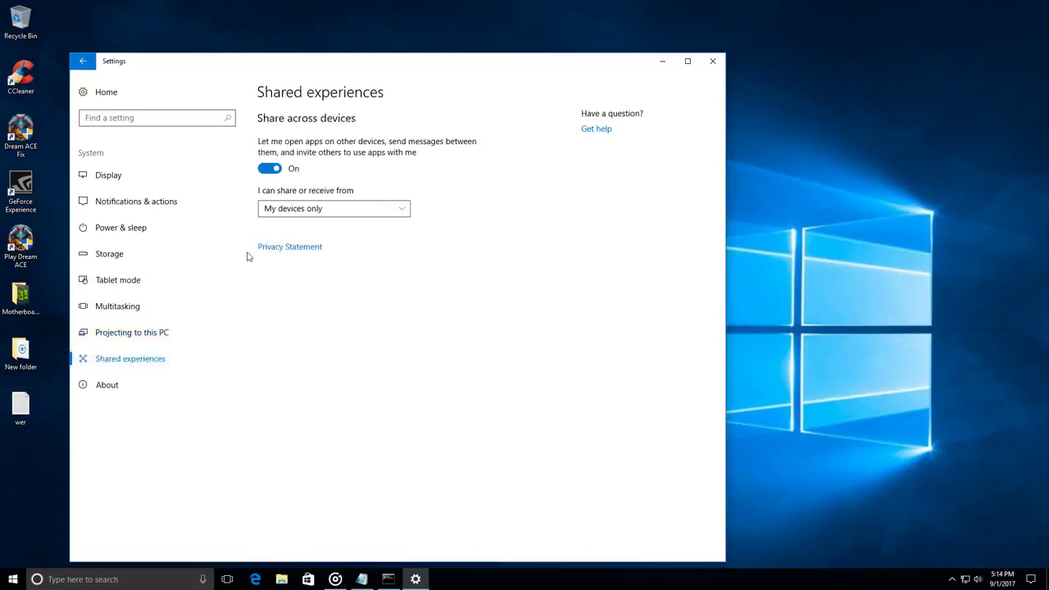
pyautogui.click(268, 169)
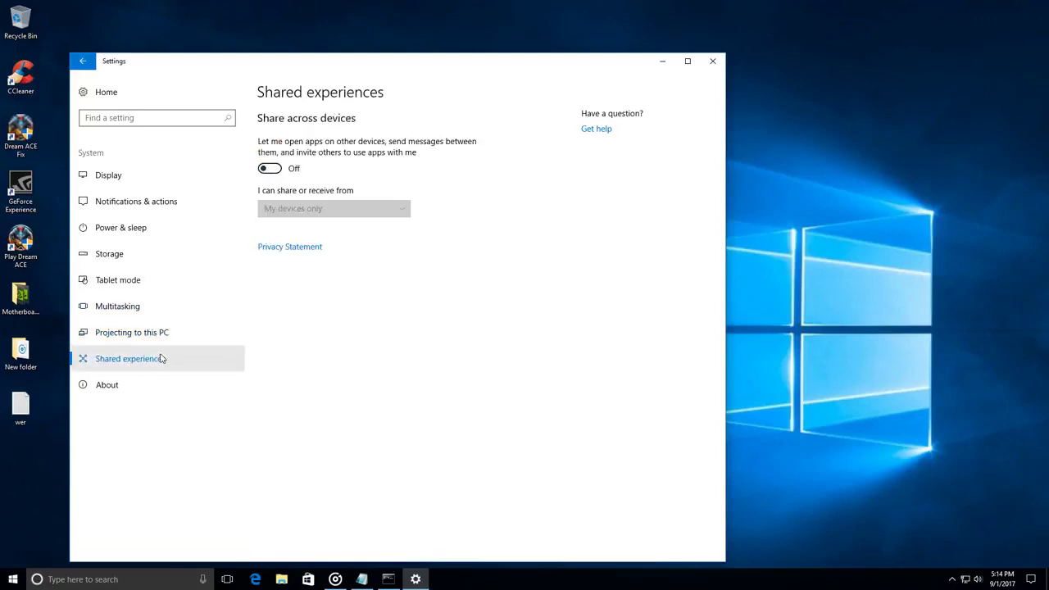
# - Open the sound settings from the Devices category and decline to re-enable audio enhancements for the Line-In device
pyautogui.click(114, 384)
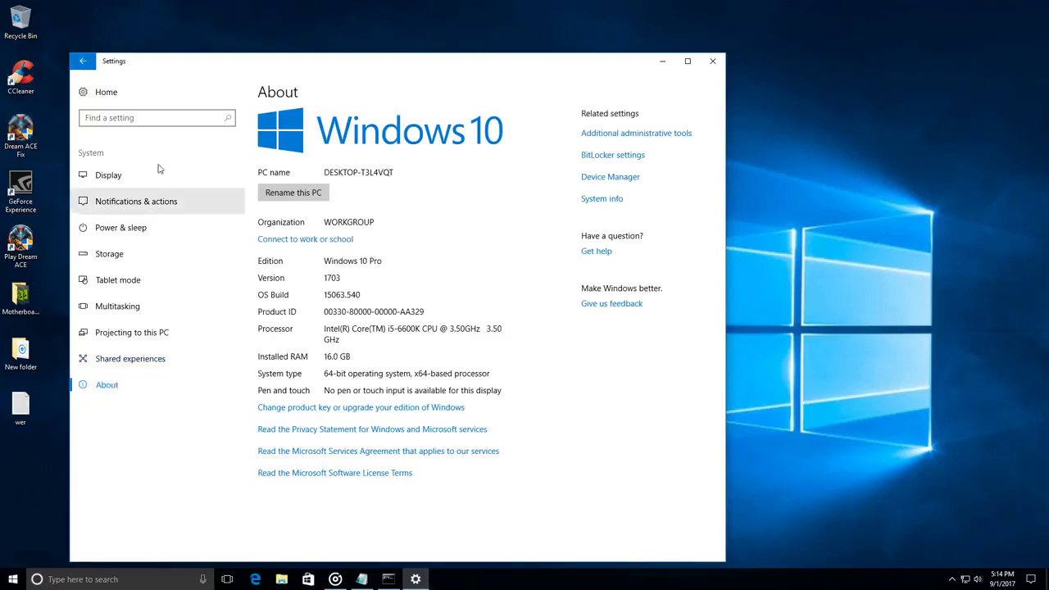
pyautogui.click(106, 91)
pyautogui.click(289, 196)
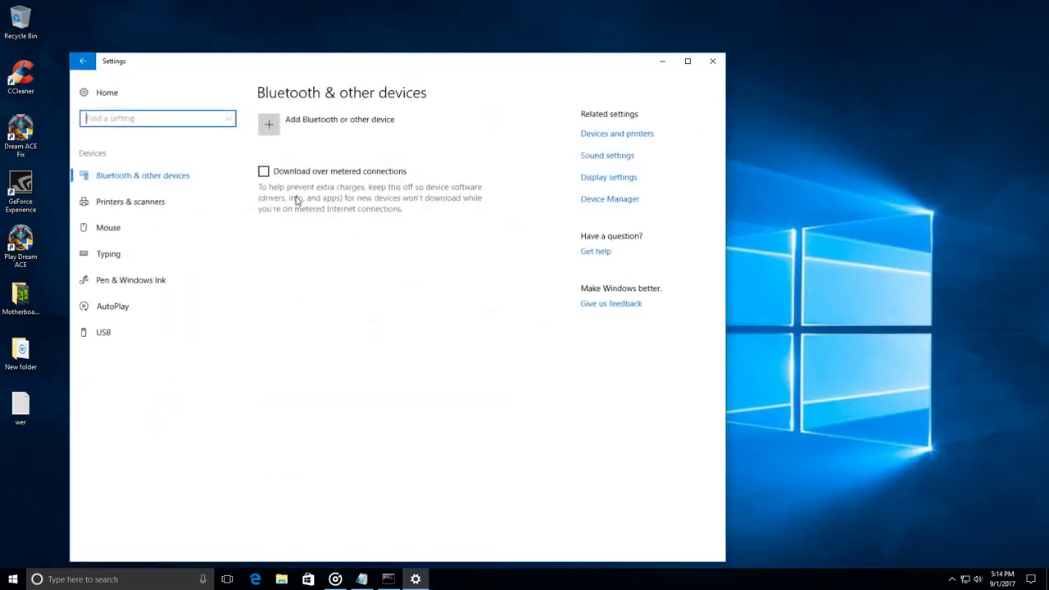
pyautogui.click(608, 156)
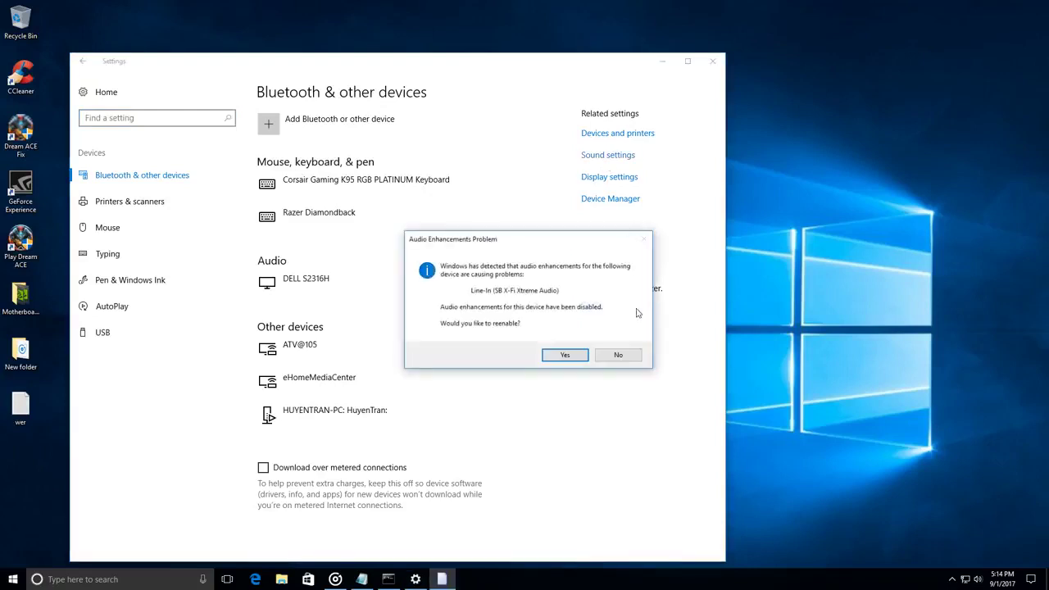
pyautogui.click(621, 357)
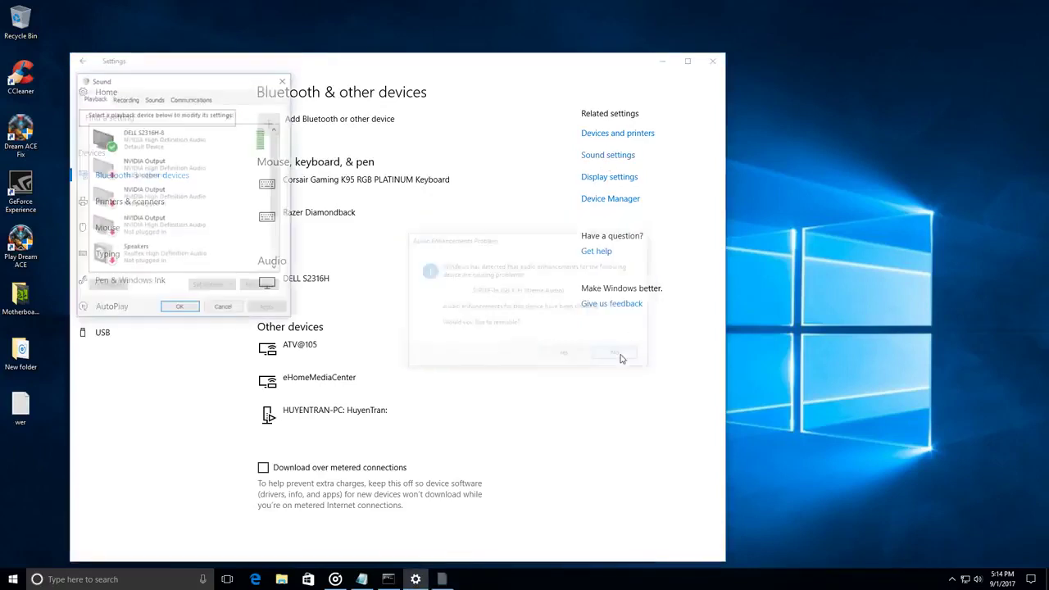
# - Examine the supported formats and advanced properties of the DELL S2316H-8 playback device, and leave the sound settings without changes
pyautogui.click(188, 148)
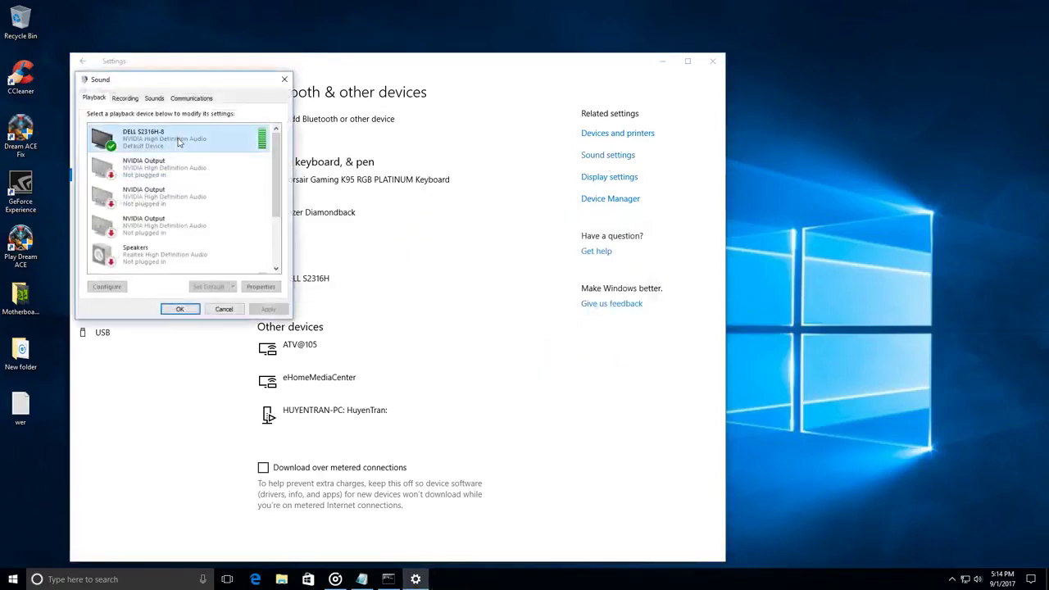
pyautogui.click(261, 287)
pyautogui.click(197, 149)
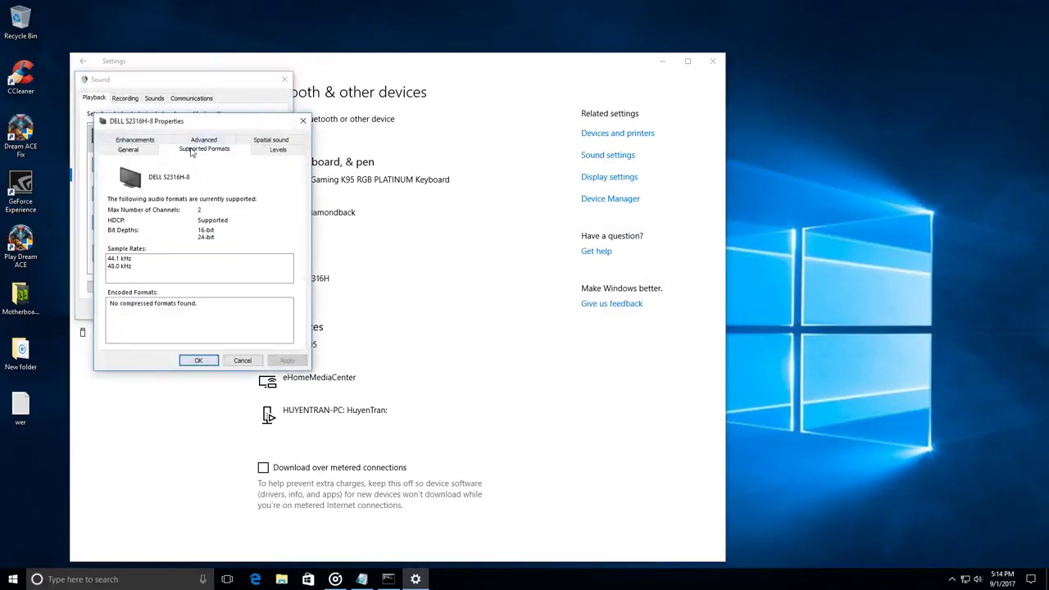
pyautogui.click(205, 141)
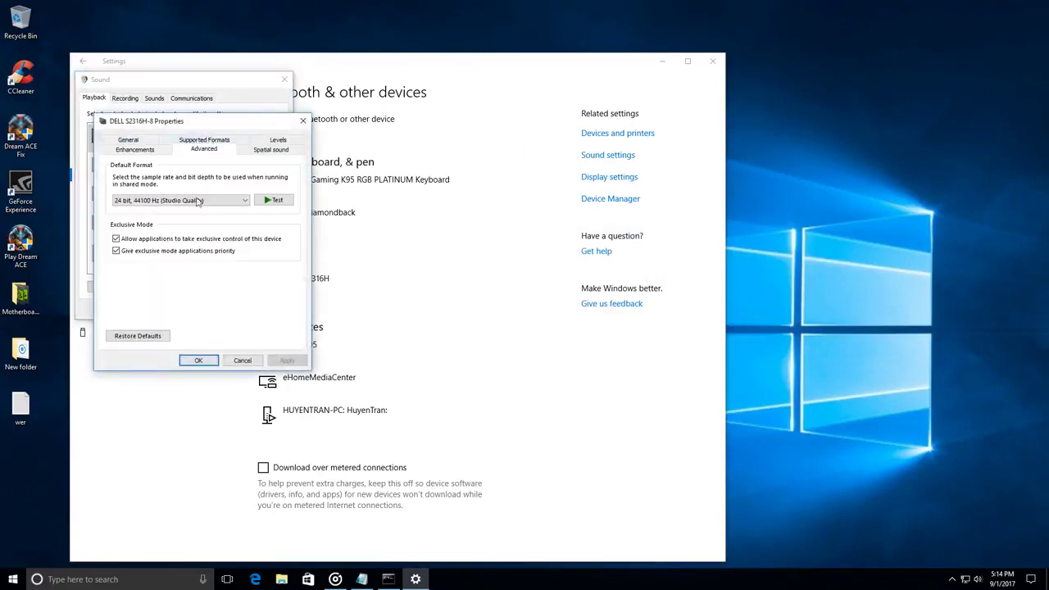
pyautogui.click(253, 365)
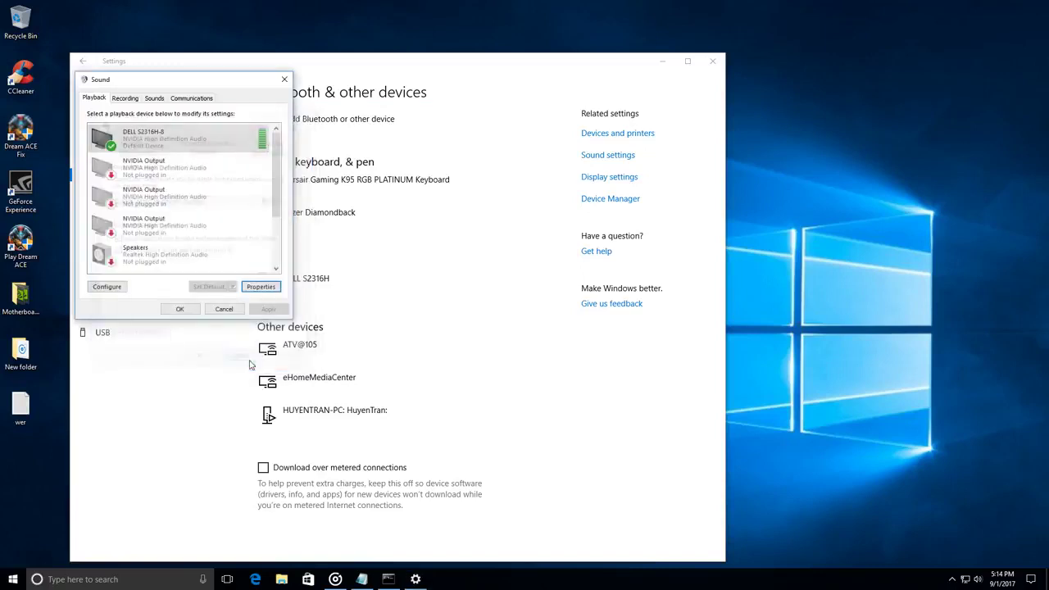
pyautogui.click(235, 312)
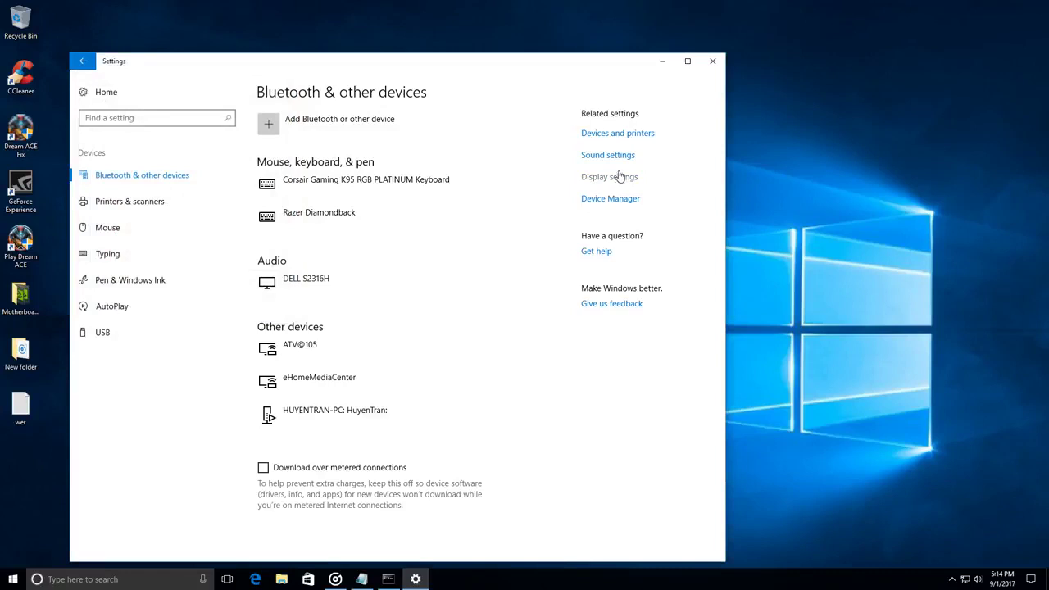
# - Review the hardware listed in Devices and Printers, including the Corsair keyboard and the DELL S2316H monitor, and close the window
pyautogui.click(631, 135)
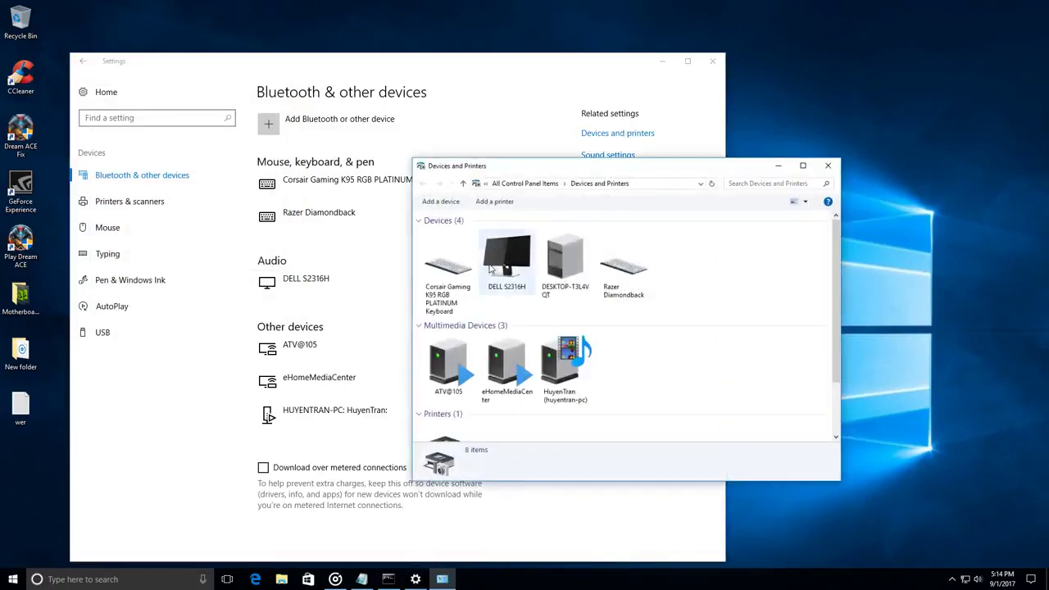
pyautogui.scroll(-1, 538, 304)
pyautogui.scroll(1, 537, 304)
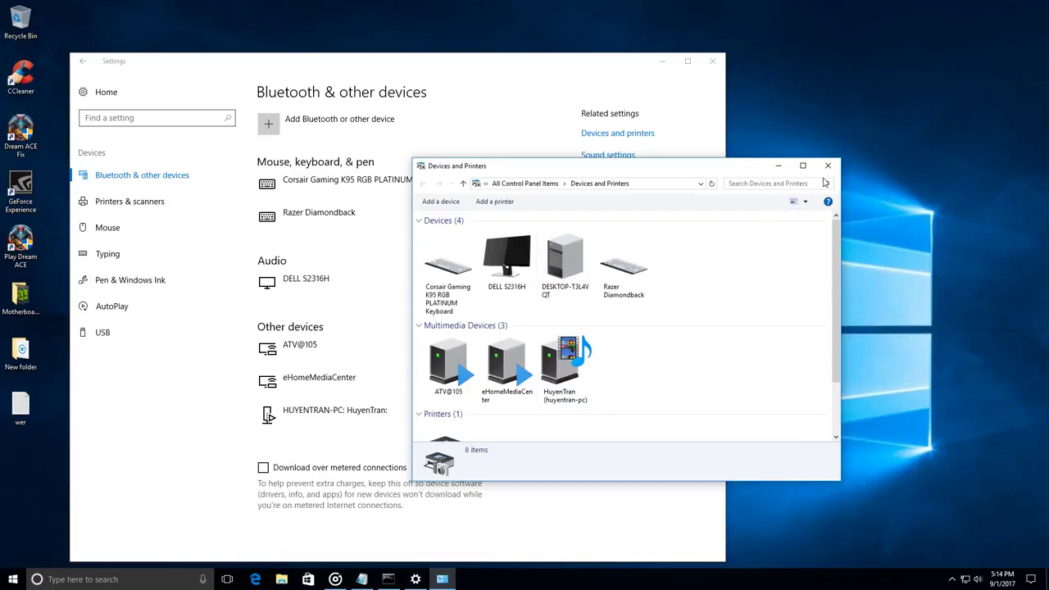
pyautogui.click(450, 282)
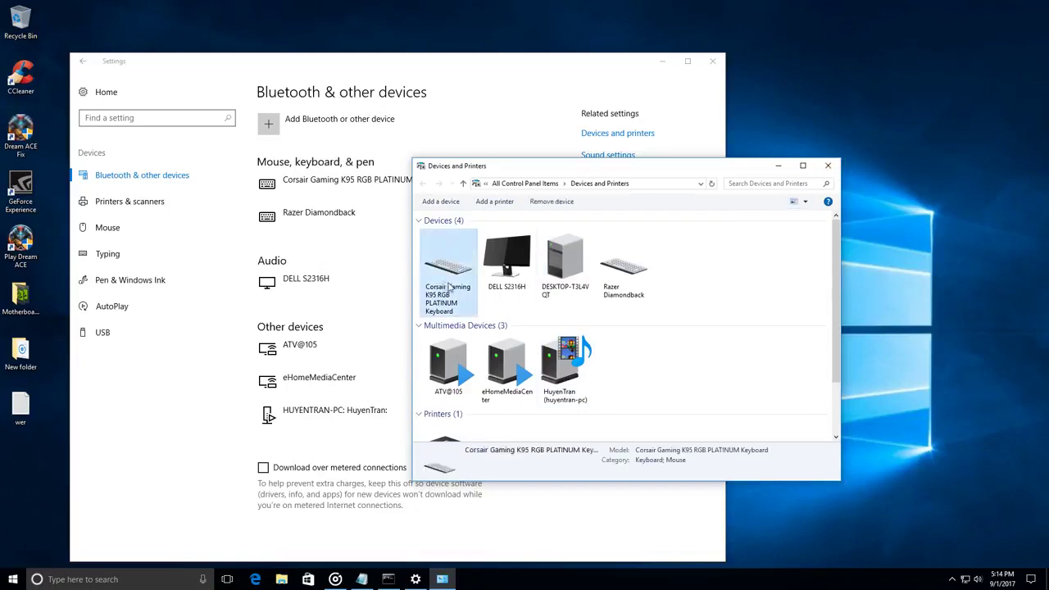
pyautogui.click(520, 281)
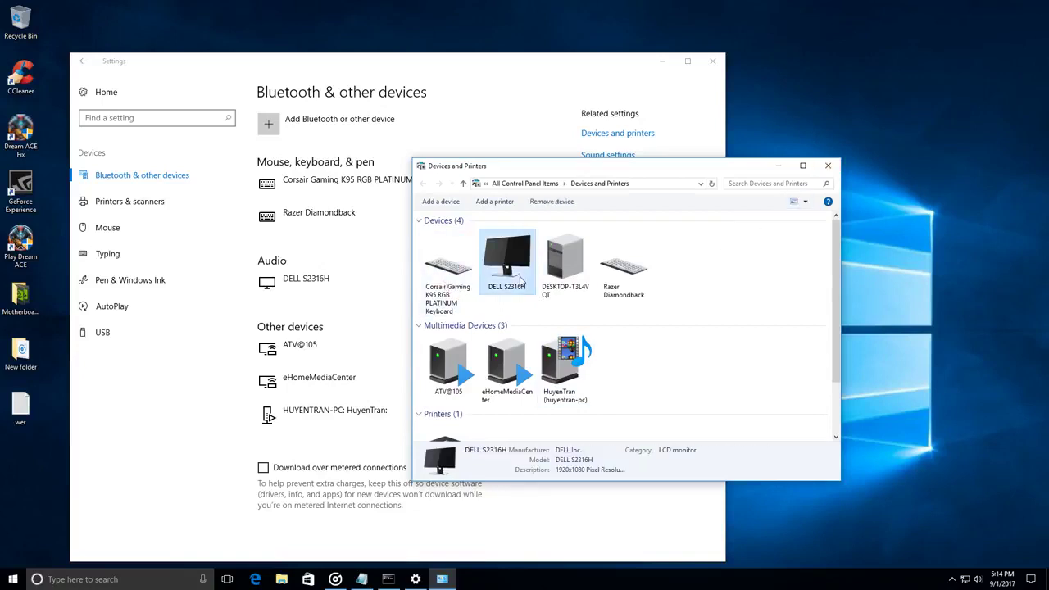
pyautogui.click(828, 167)
# - Stop Windows from managing the default printer in the Printers & scanners settings
pyautogui.click(161, 204)
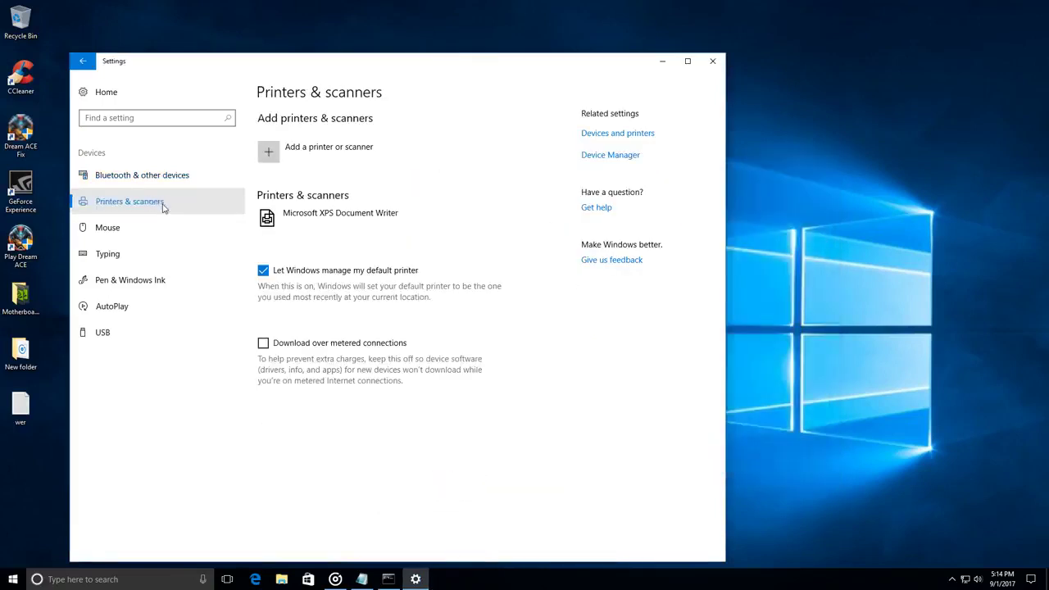
pyautogui.click(268, 277)
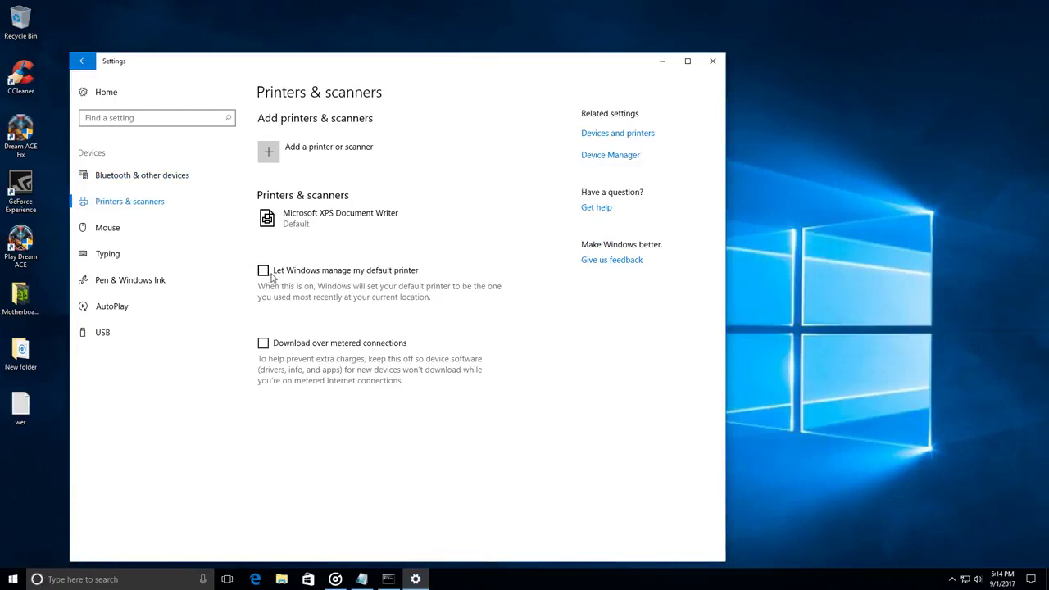
# - Open the additional mouse options from the Mouse settings and set the pointer scheme to (None)
pyautogui.click(129, 231)
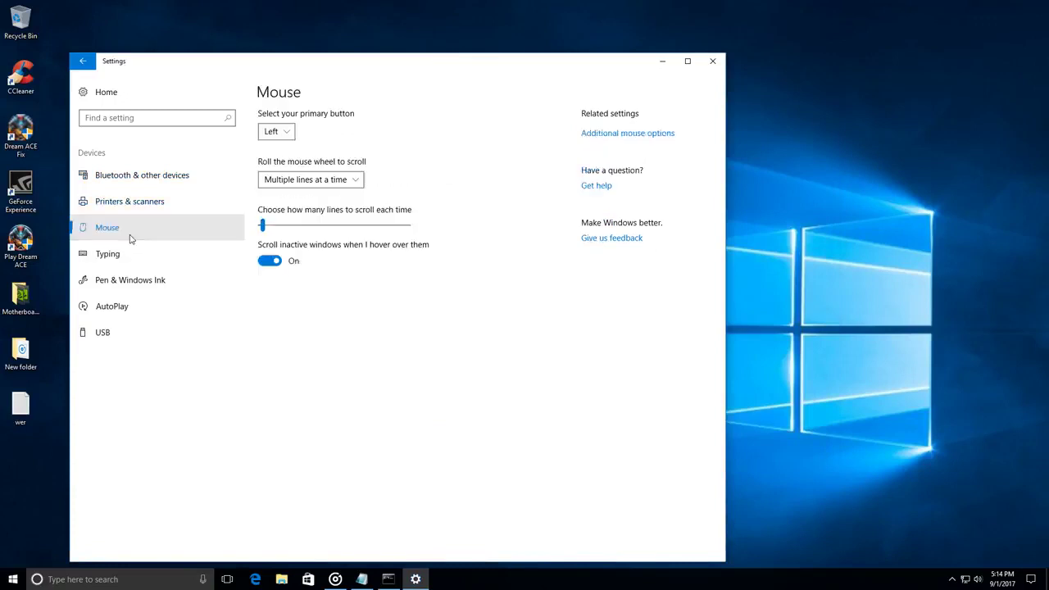
pyautogui.click(646, 136)
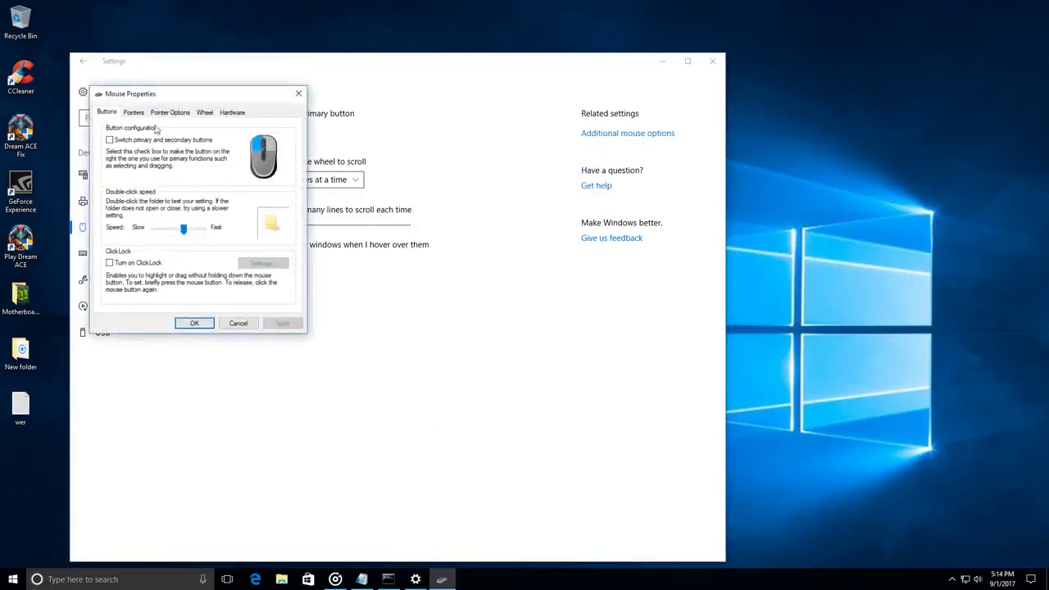
pyautogui.click(134, 113)
pyautogui.click(164, 142)
pyautogui.click(155, 154)
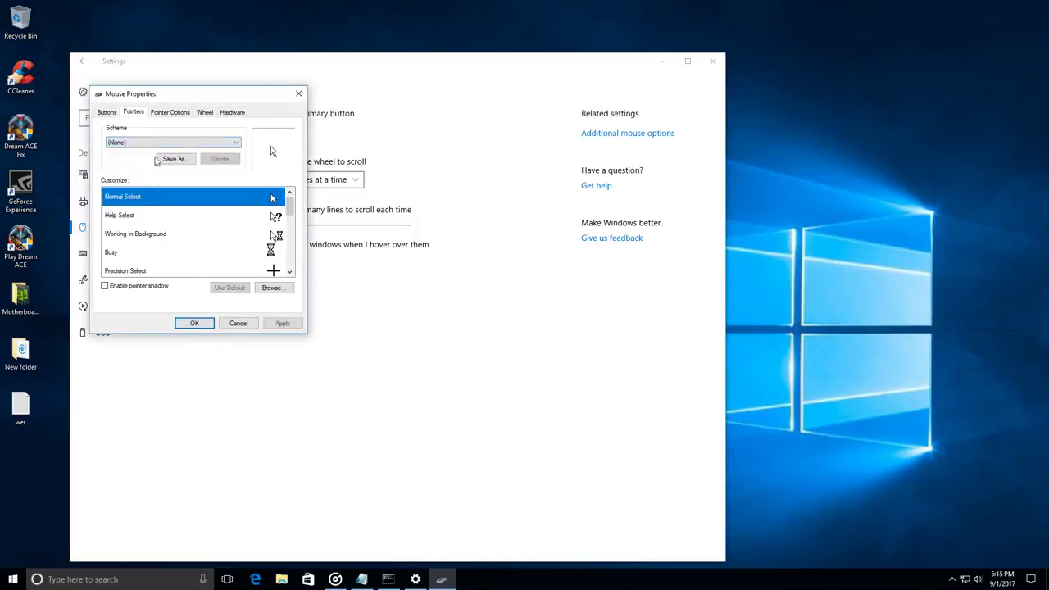
# - Turn off enhanced pointer precision in the pointer options, apply the mouse properties and close them
pyautogui.click(171, 112)
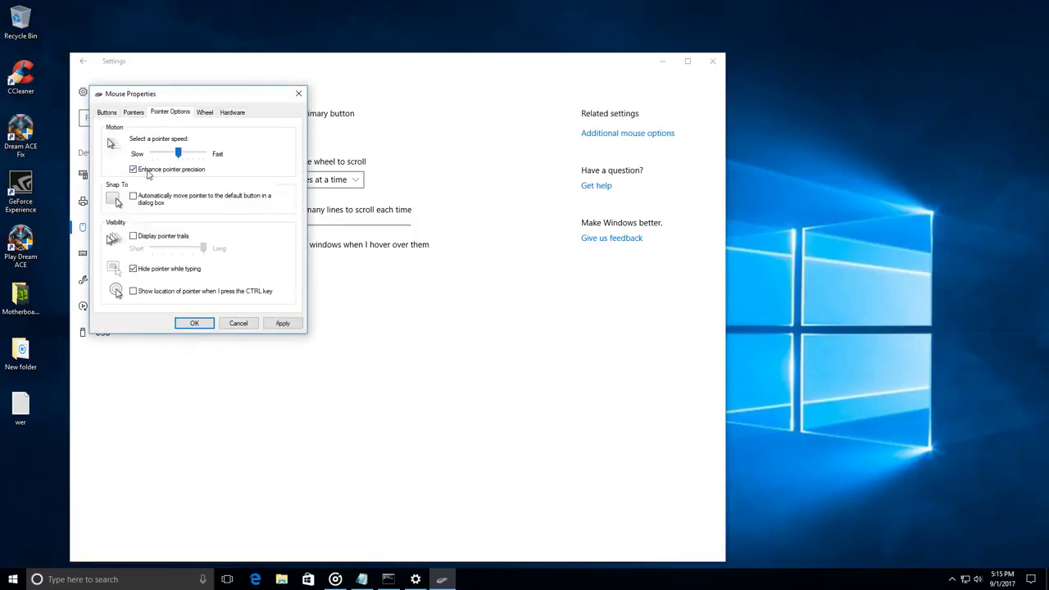
pyautogui.click(282, 323)
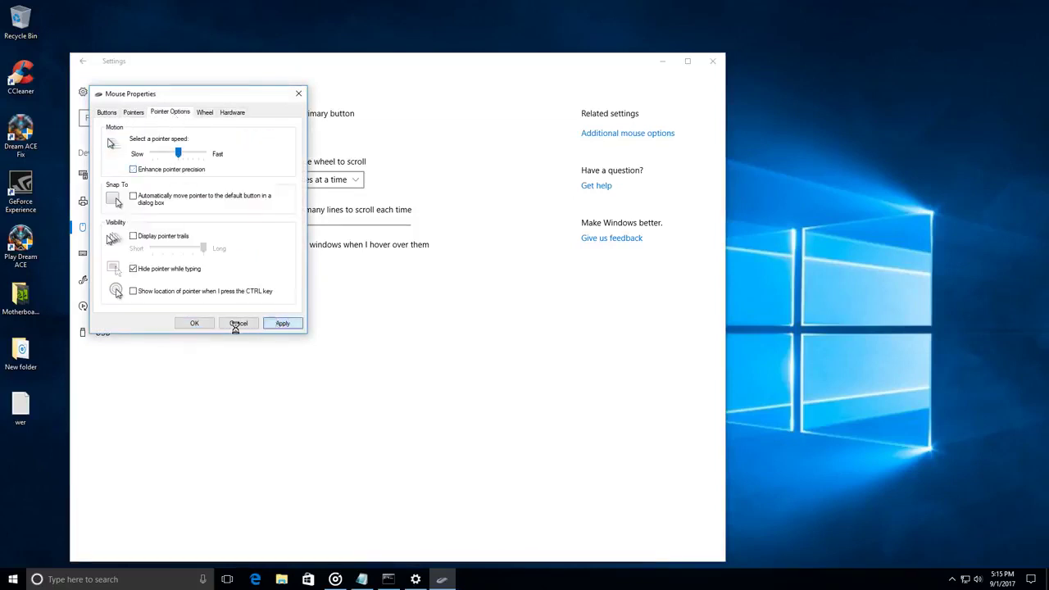
pyautogui.click(182, 323)
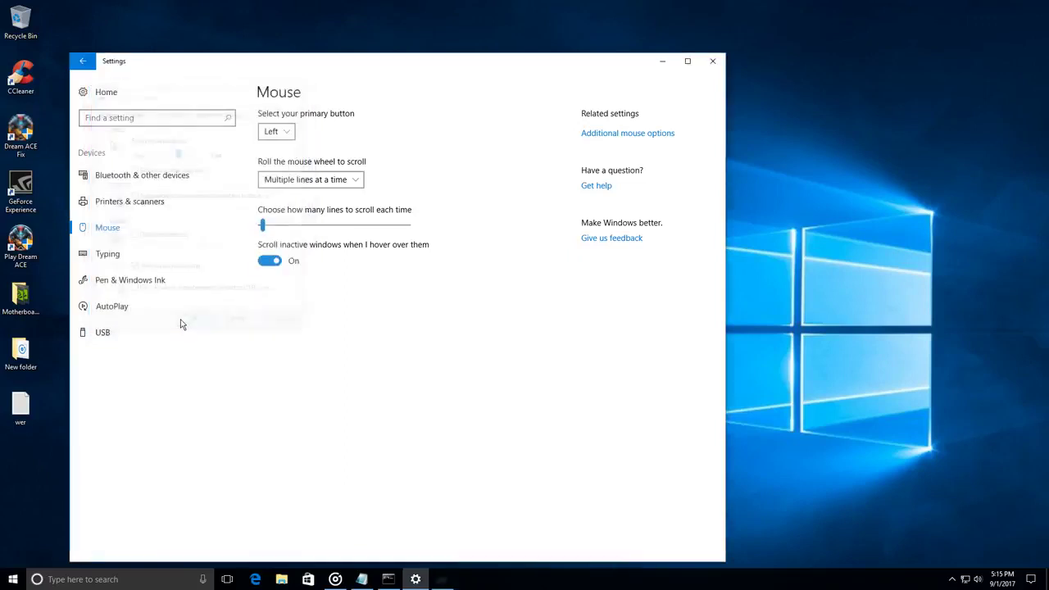
# - Turn off recommended app suggestions for Windows Ink and AutoPlay for all media and devices
pyautogui.click(97, 259)
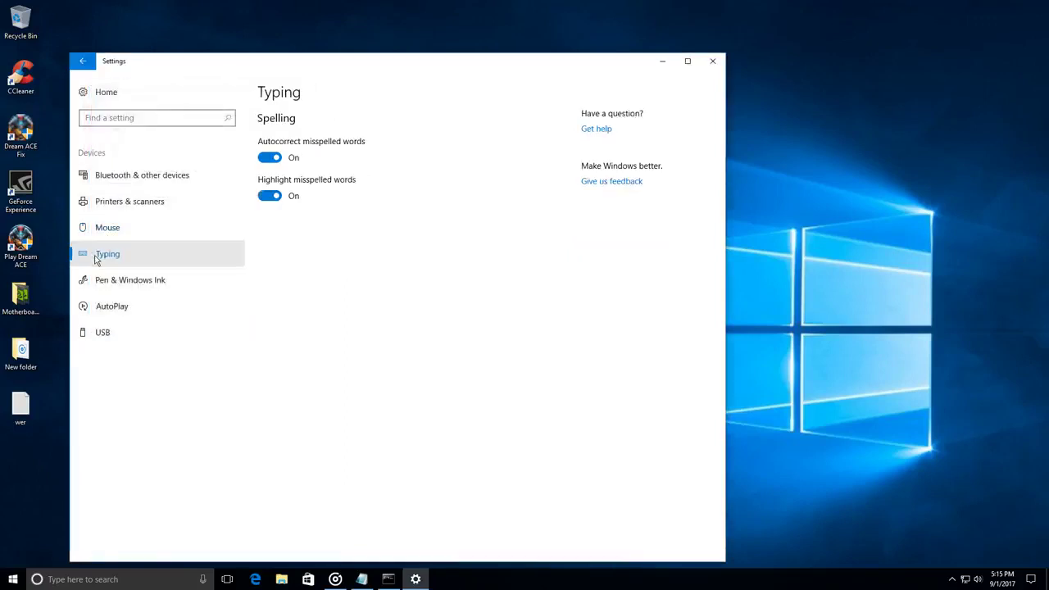
pyautogui.click(135, 291)
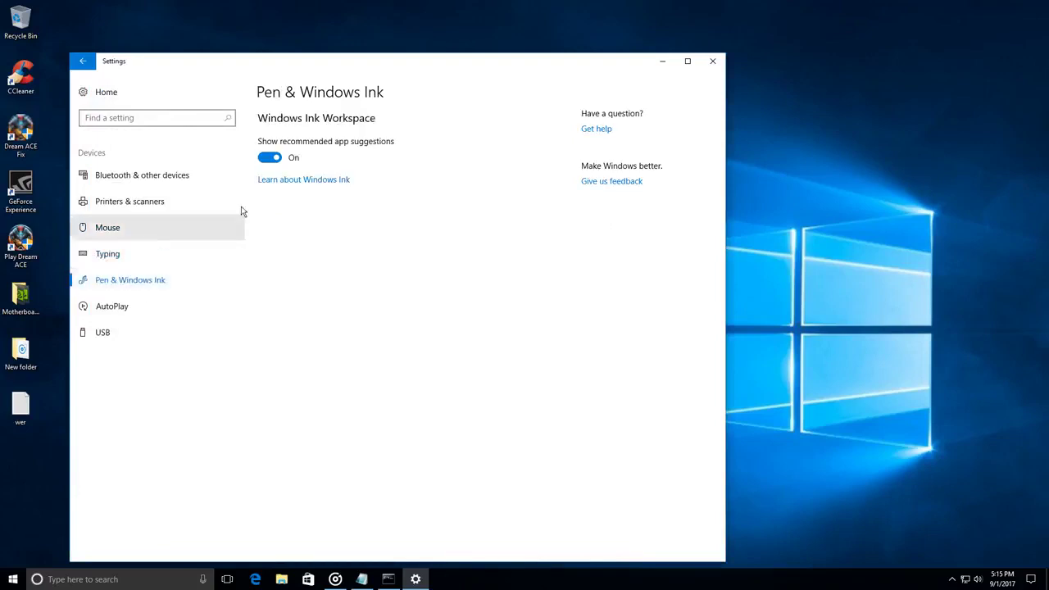
pyautogui.click(268, 158)
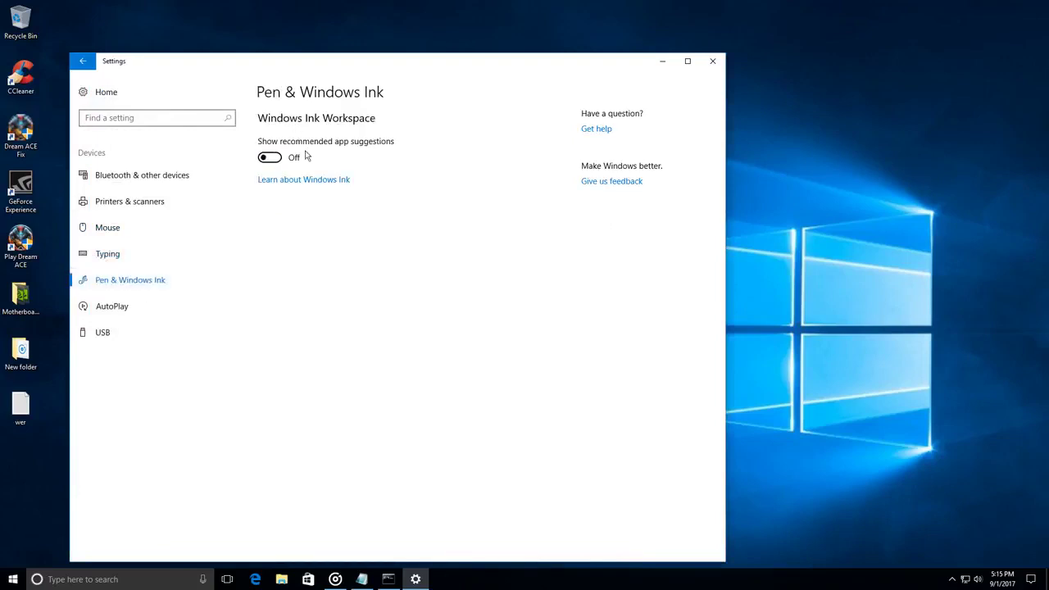
pyautogui.click(129, 310)
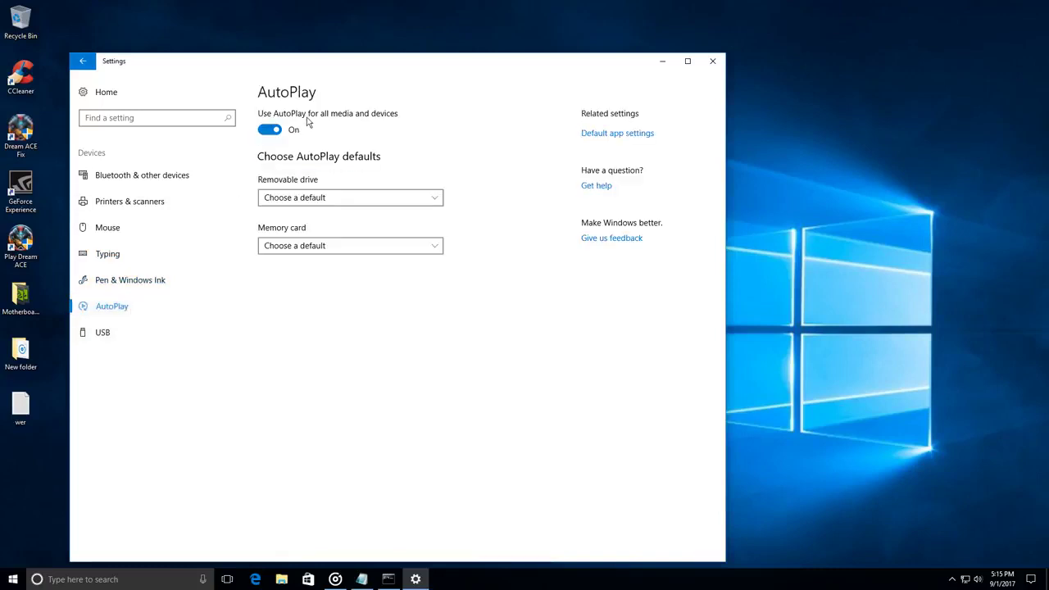
pyautogui.click(271, 132)
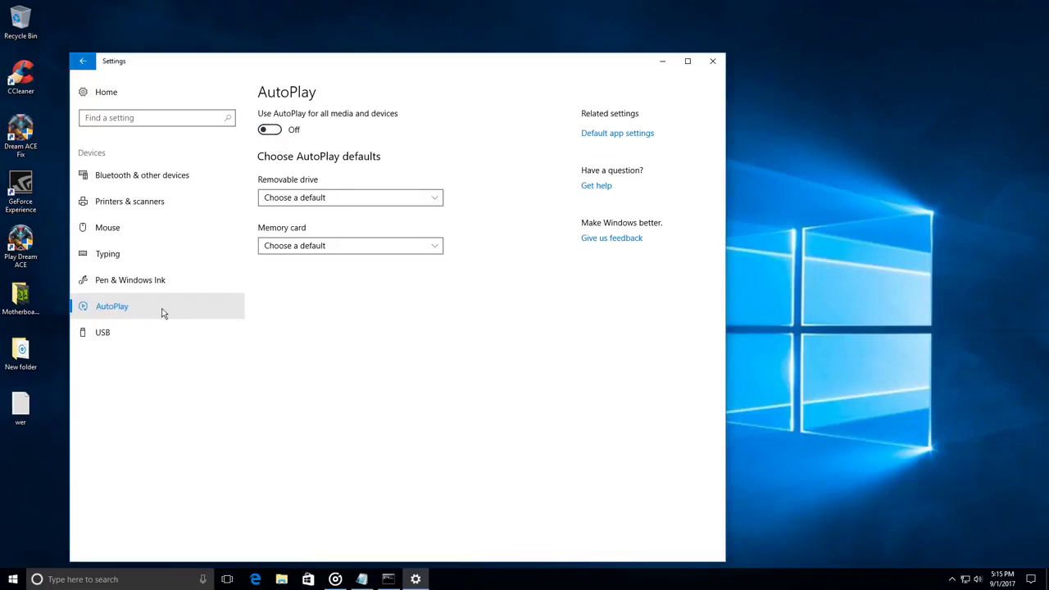
pyautogui.click(97, 338)
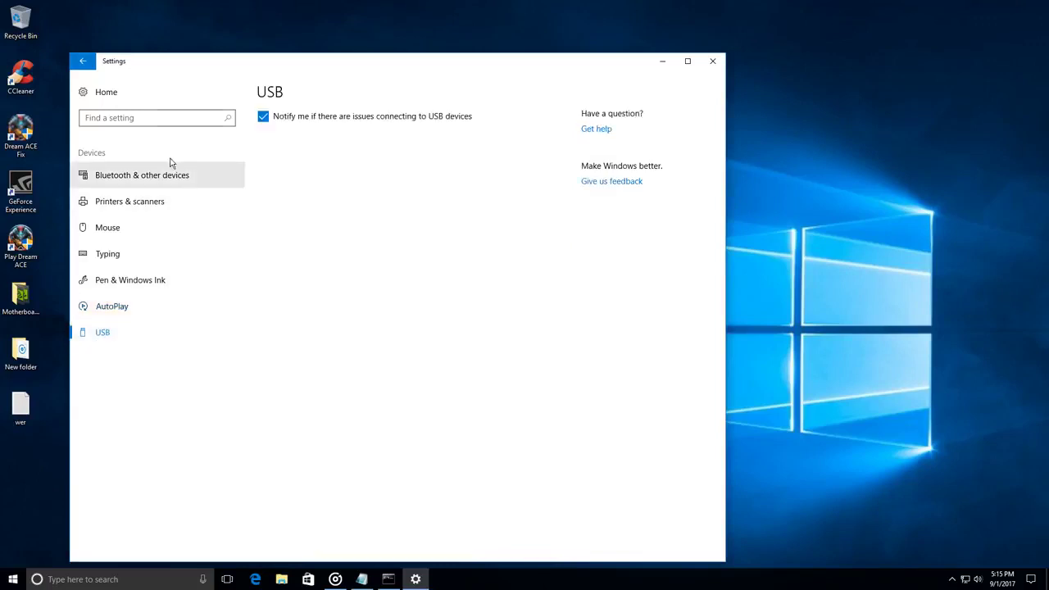
# - In the Personalization color settings, turn off transparency effects and set the default app mode to Dark
pyautogui.click(83, 62)
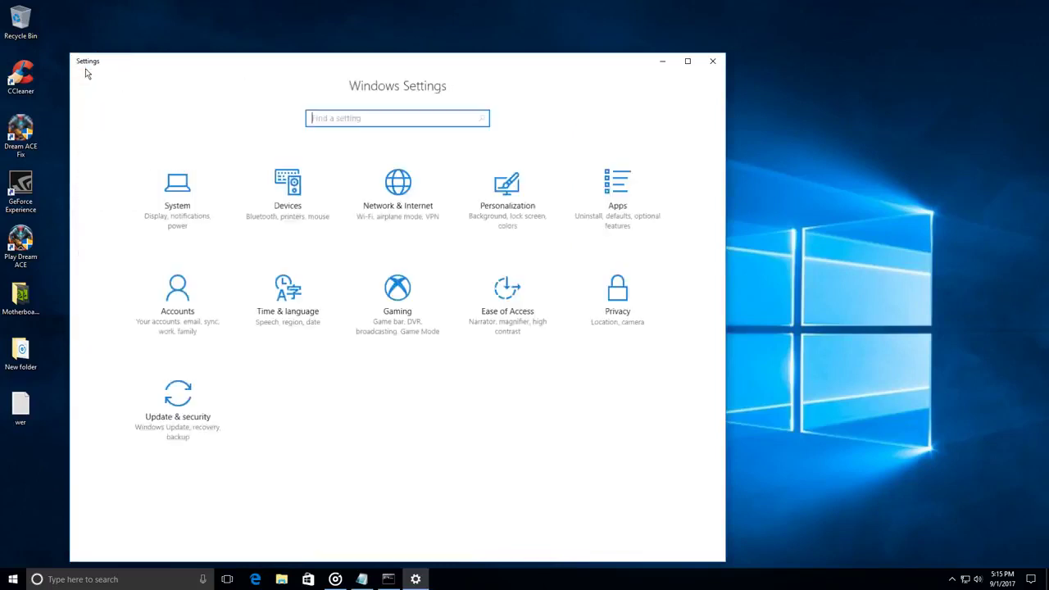
pyautogui.click(508, 209)
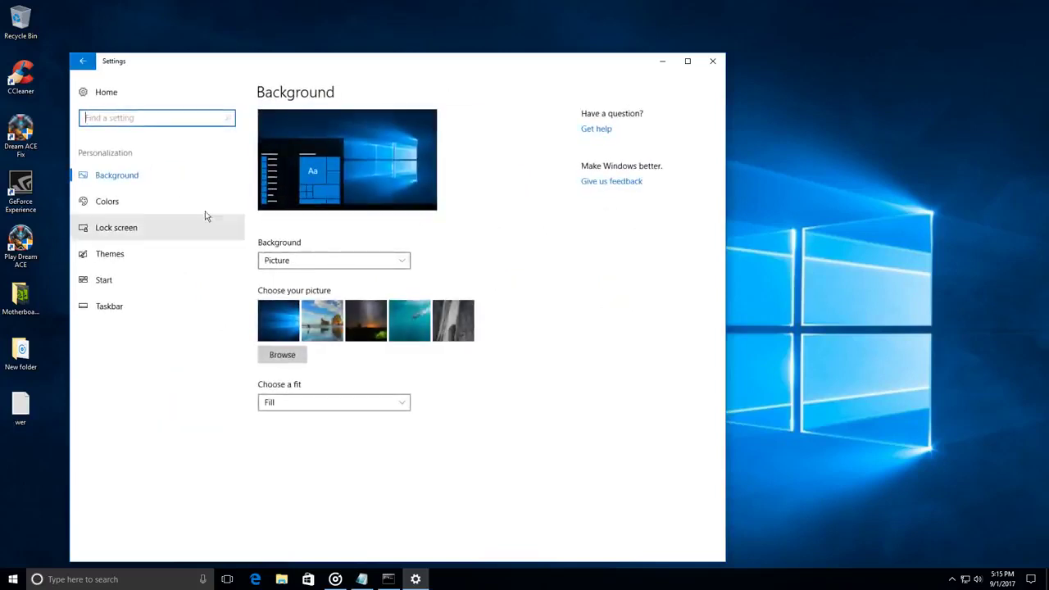
pyautogui.click(121, 209)
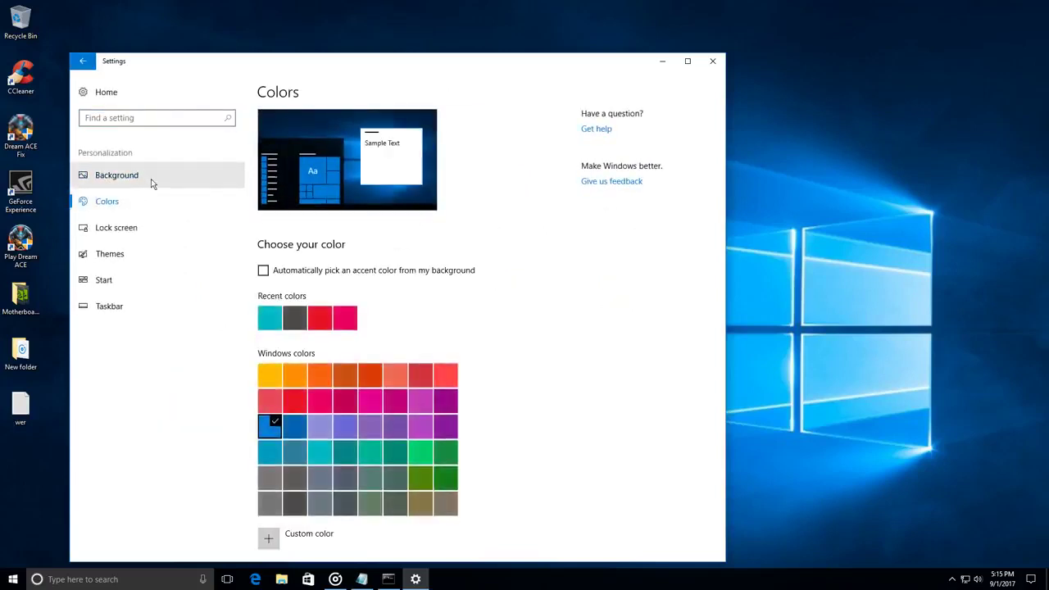
pyautogui.click(151, 182)
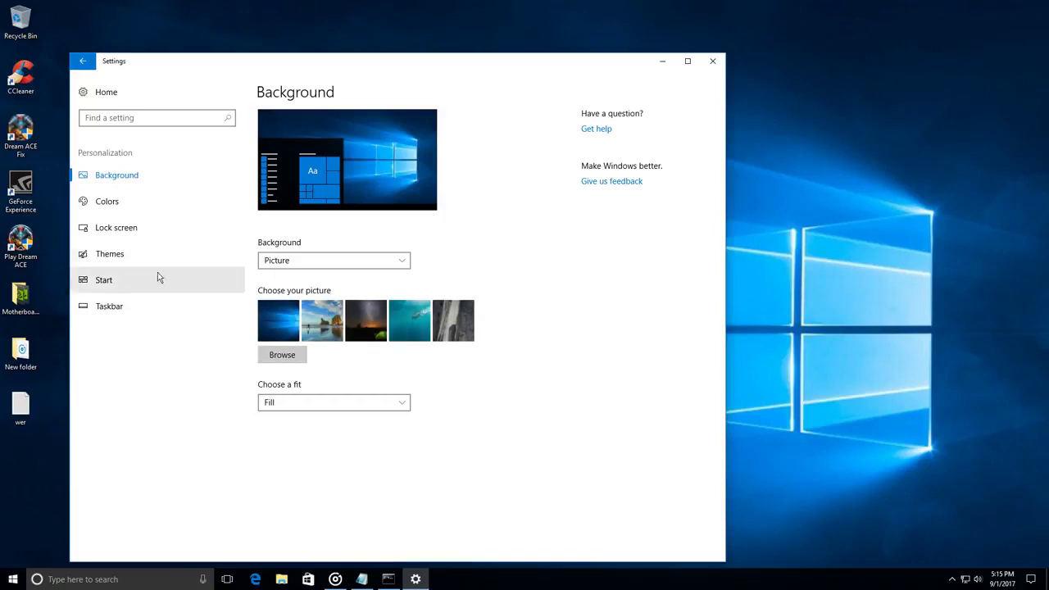
pyautogui.click(121, 206)
pyautogui.scroll(-3, 369, 323)
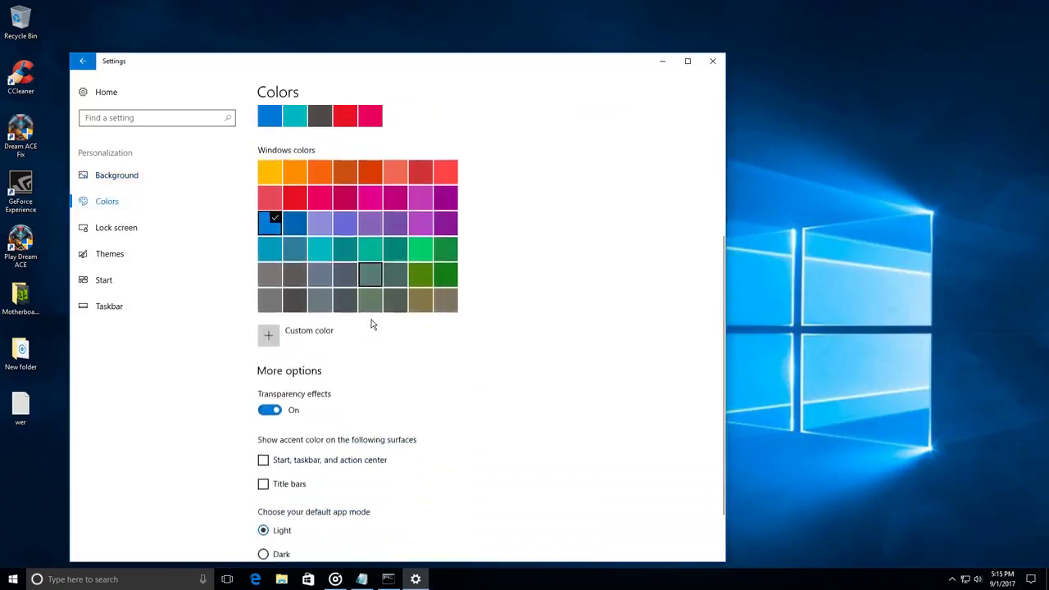
pyautogui.scroll(3, 325, 350)
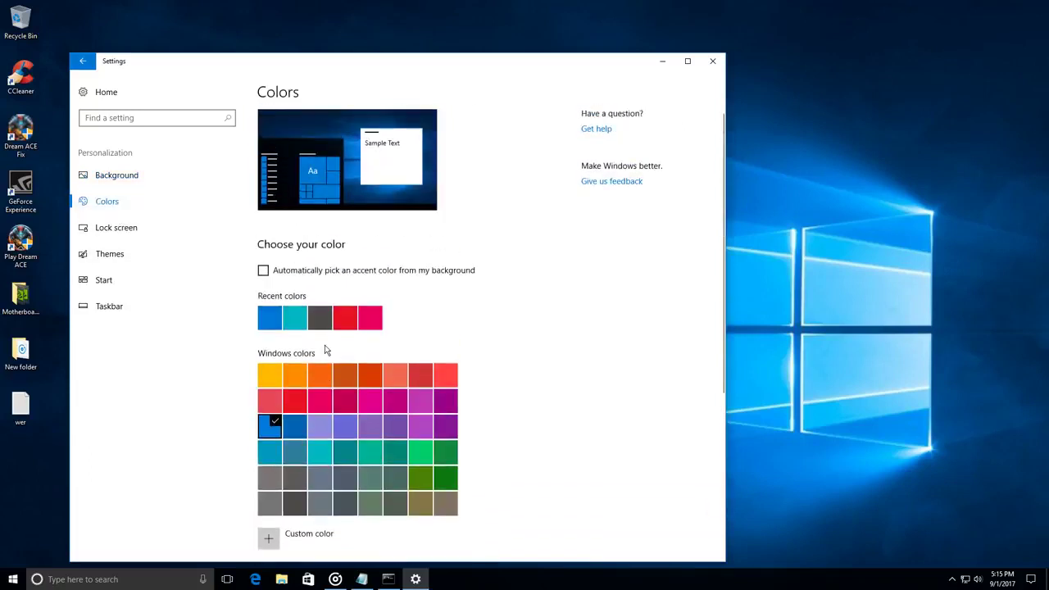
pyautogui.scroll(-3, 324, 351)
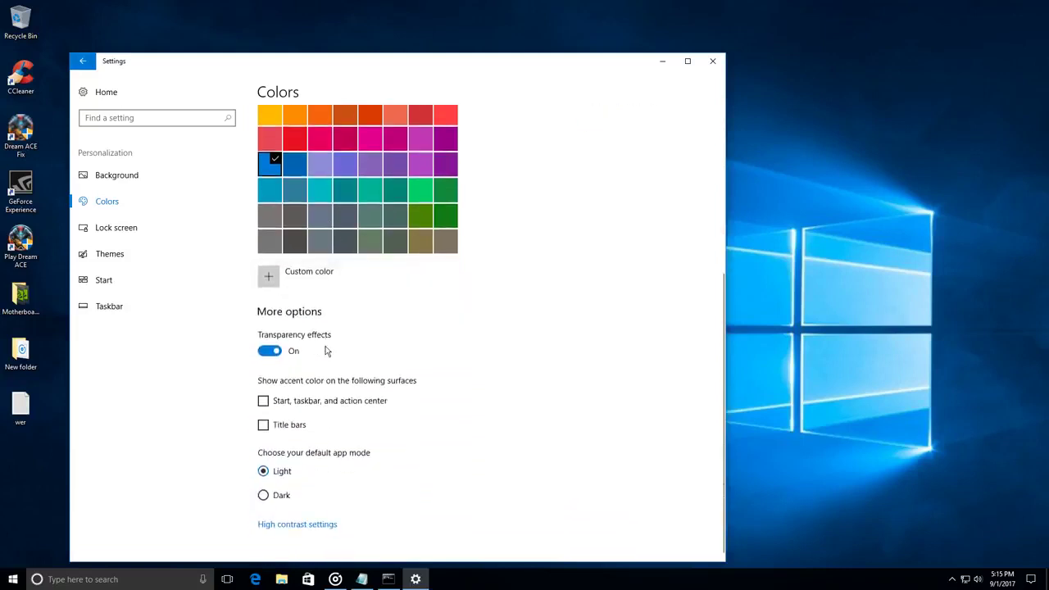
pyautogui.click(270, 351)
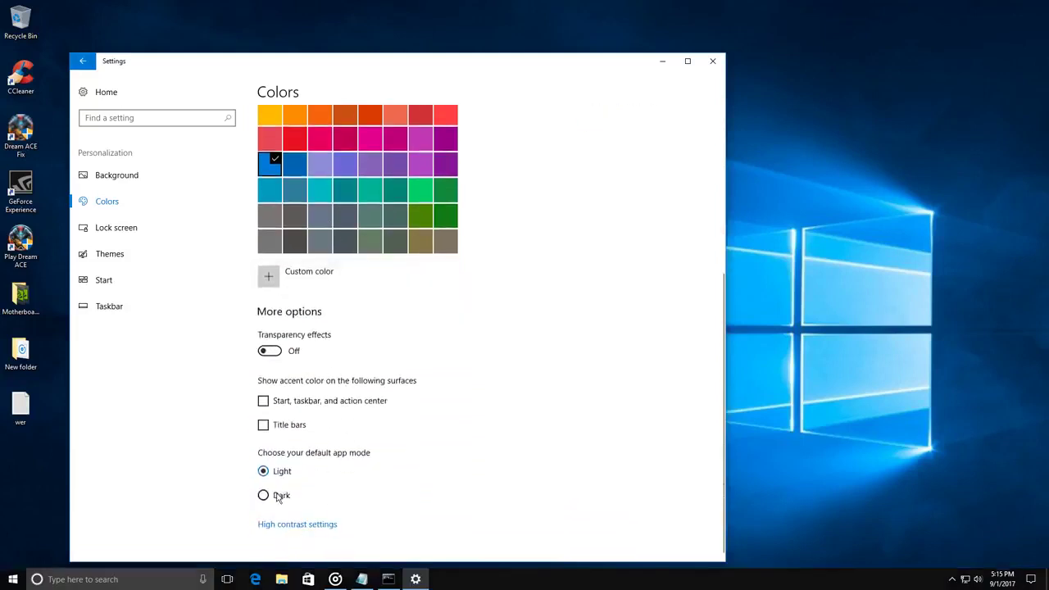
pyautogui.click(278, 496)
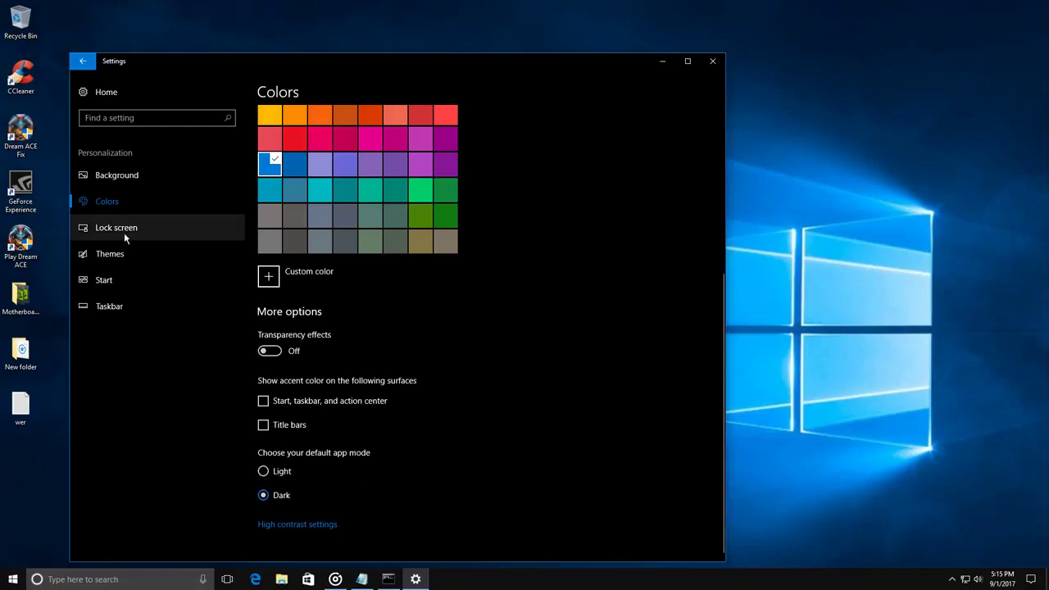
pyautogui.scroll(3, 339, 277)
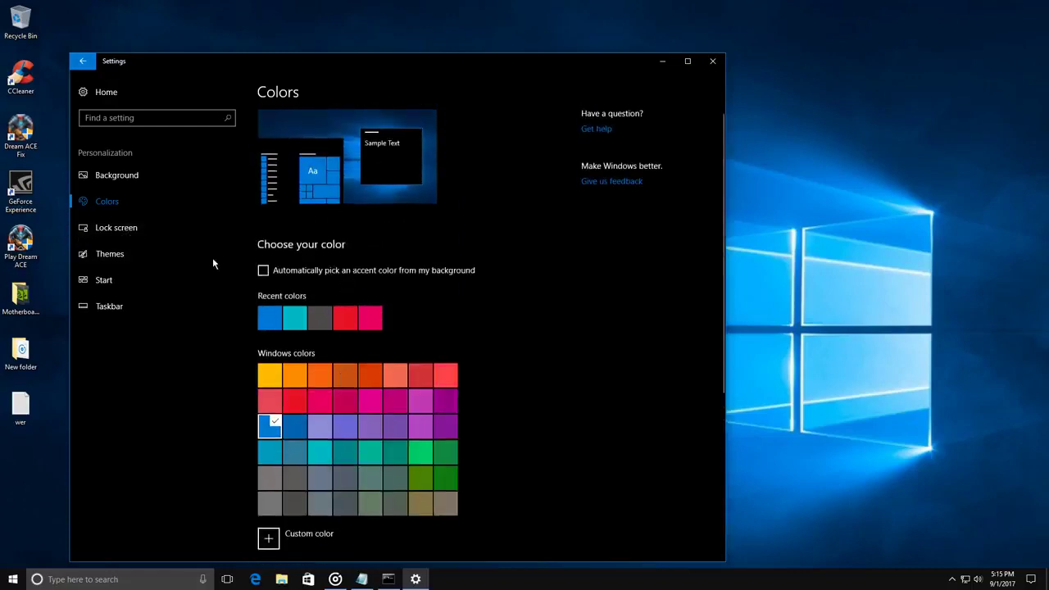
# - Change the lock screen background from Windows spotlight to Picture
pyautogui.click(119, 258)
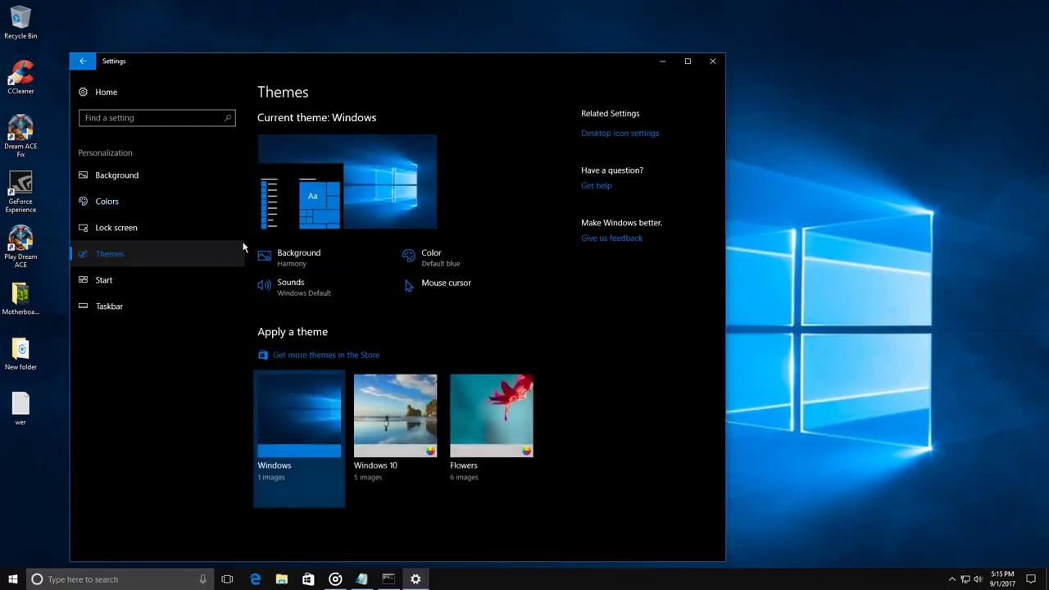
pyautogui.click(136, 233)
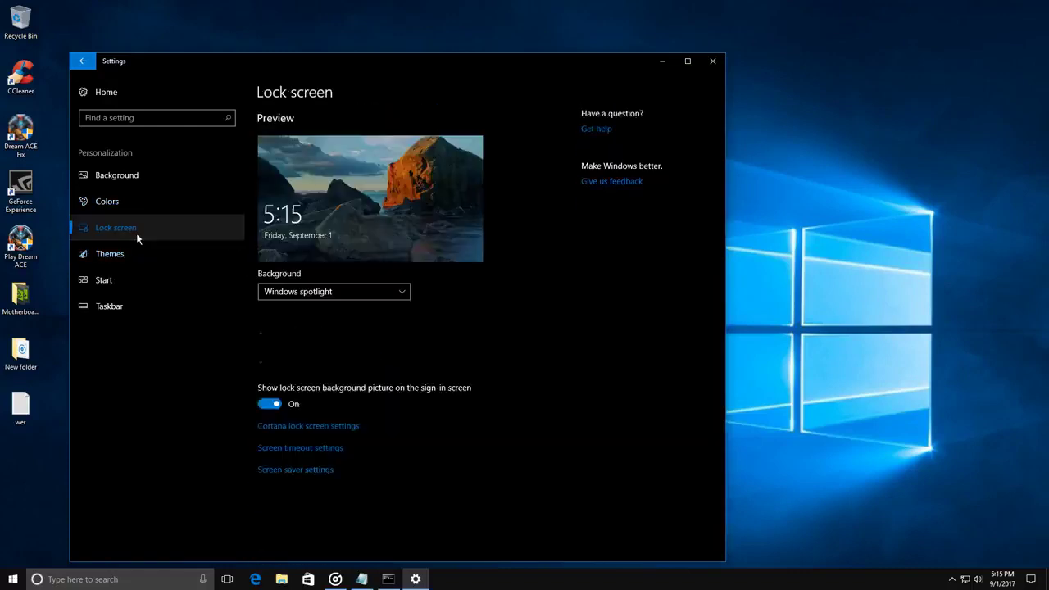
pyautogui.click(338, 293)
pyautogui.click(310, 308)
# - Turn off fun facts and tips on the lock screen and the lock screen background picture on the sign-in screen
pyautogui.scroll(-3, 277, 323)
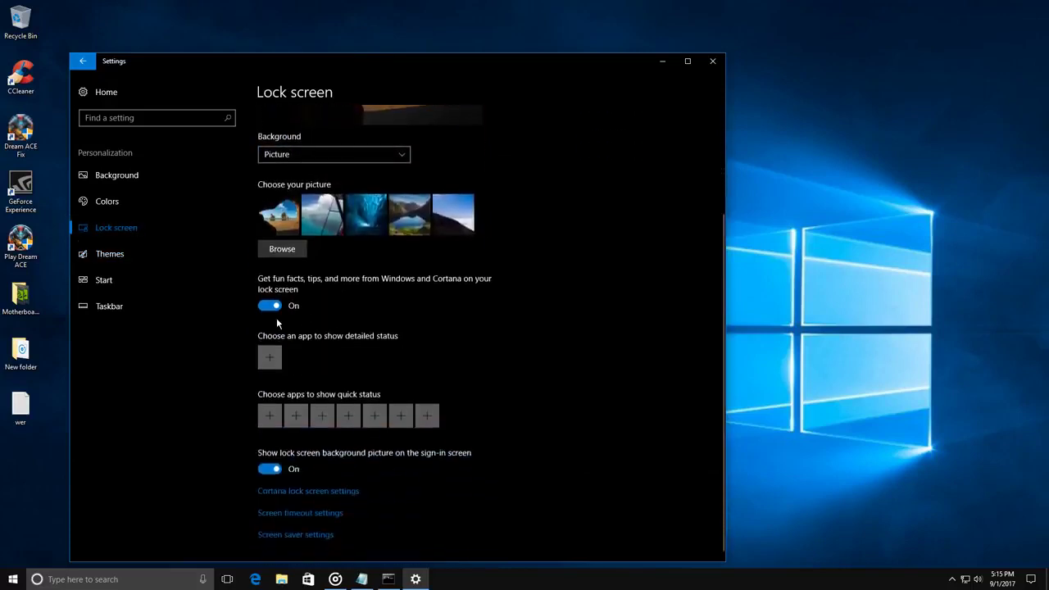
pyautogui.click(268, 307)
pyautogui.click(270, 469)
pyautogui.scroll(3, 409, 462)
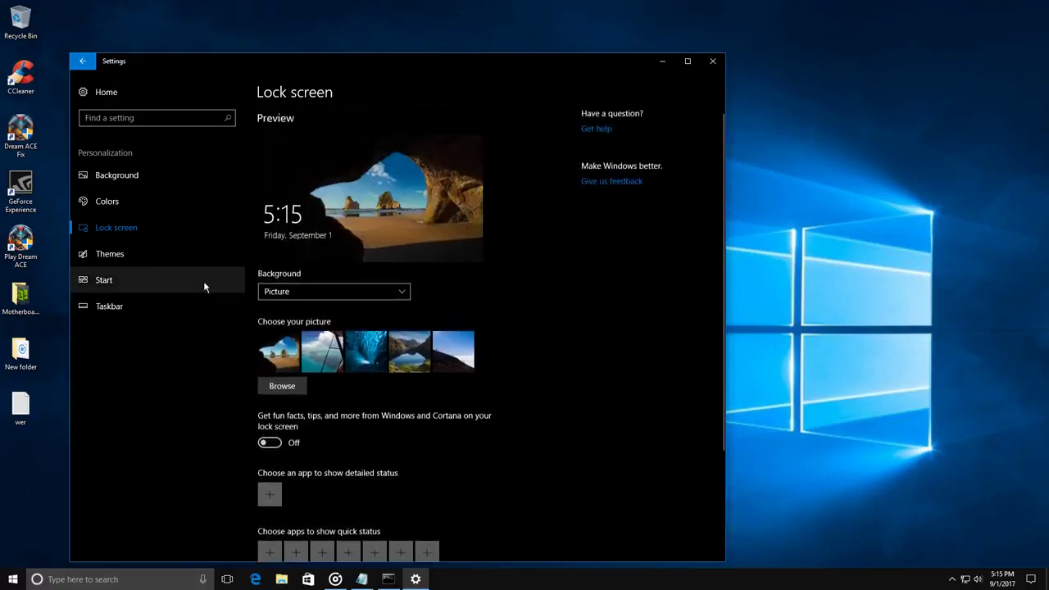
# - Add the Computer and Control Panel icons to the desktop through the theme's desktop icon settings
pyautogui.click(136, 257)
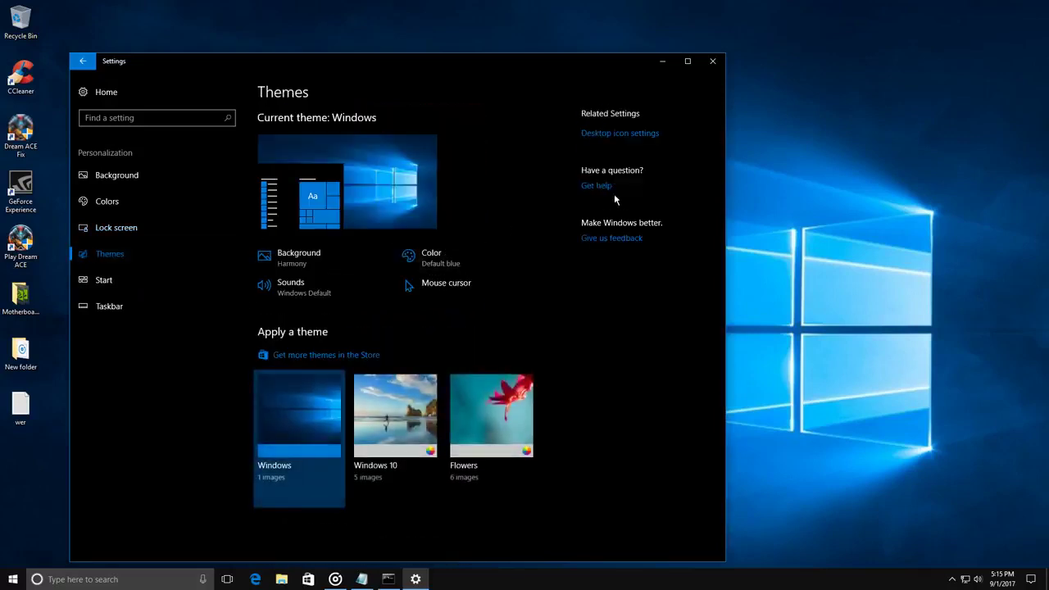
pyautogui.click(630, 141)
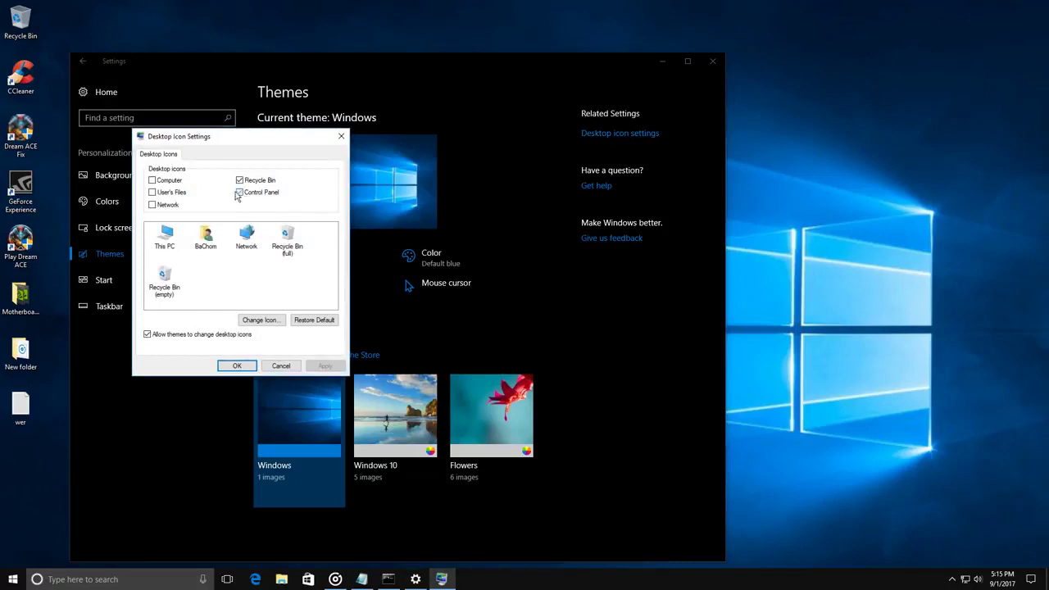
pyautogui.click(239, 193)
pyautogui.click(333, 368)
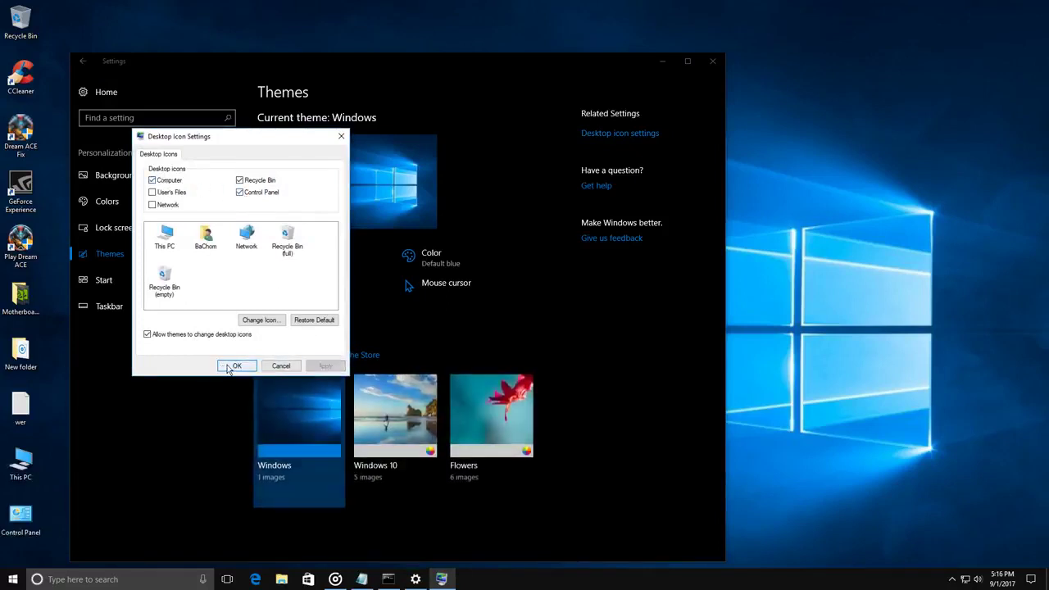
pyautogui.click(232, 367)
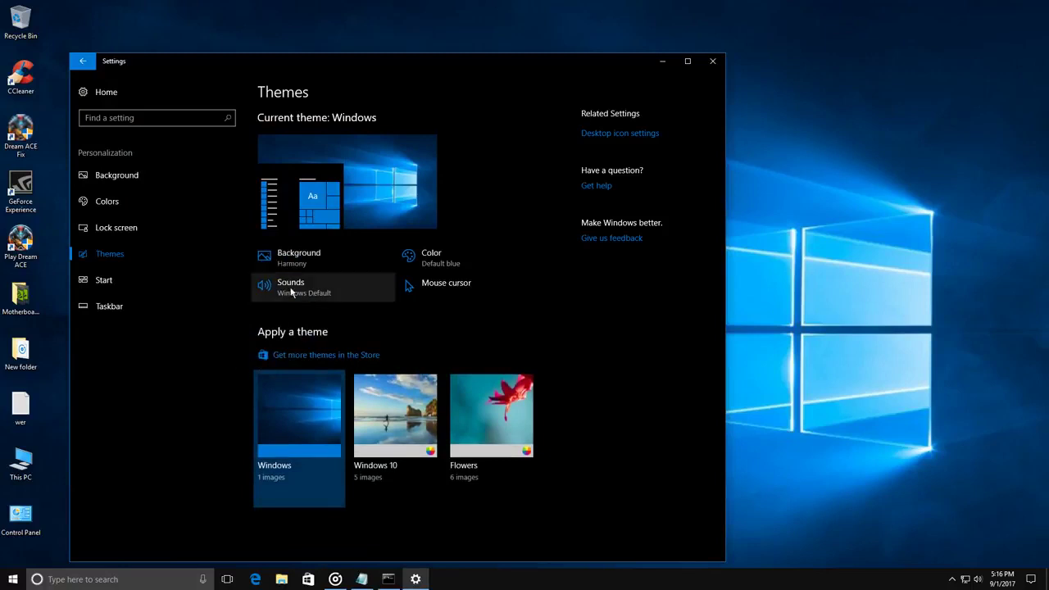
# - Set the theme's sound scheme to No Sounds, check the playback, recording and communications settings, and close the Sound dialog
pyautogui.click(291, 289)
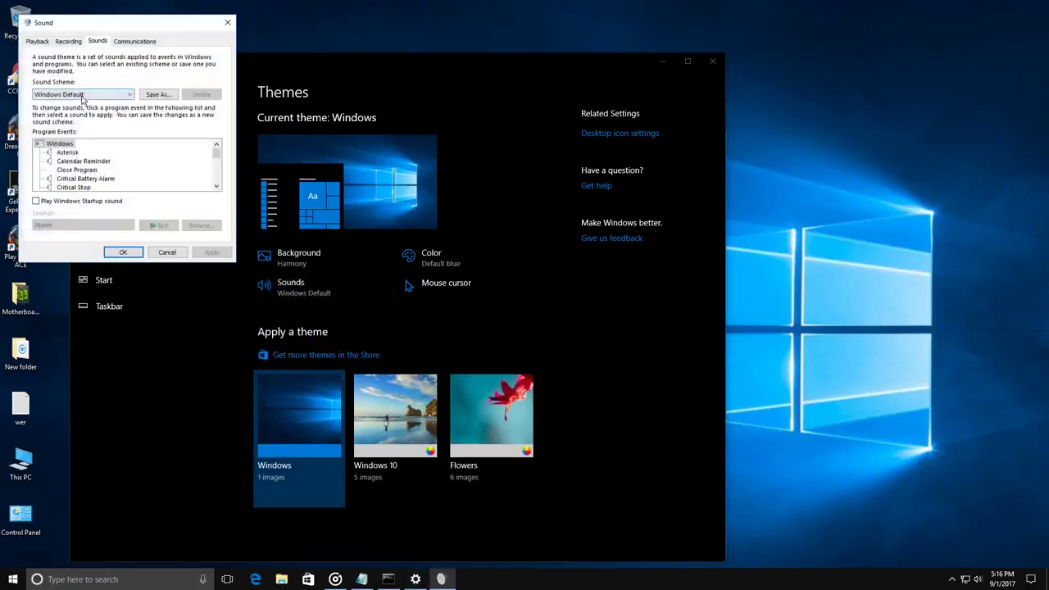
pyautogui.click(82, 94)
pyautogui.click(72, 106)
pyautogui.click(214, 254)
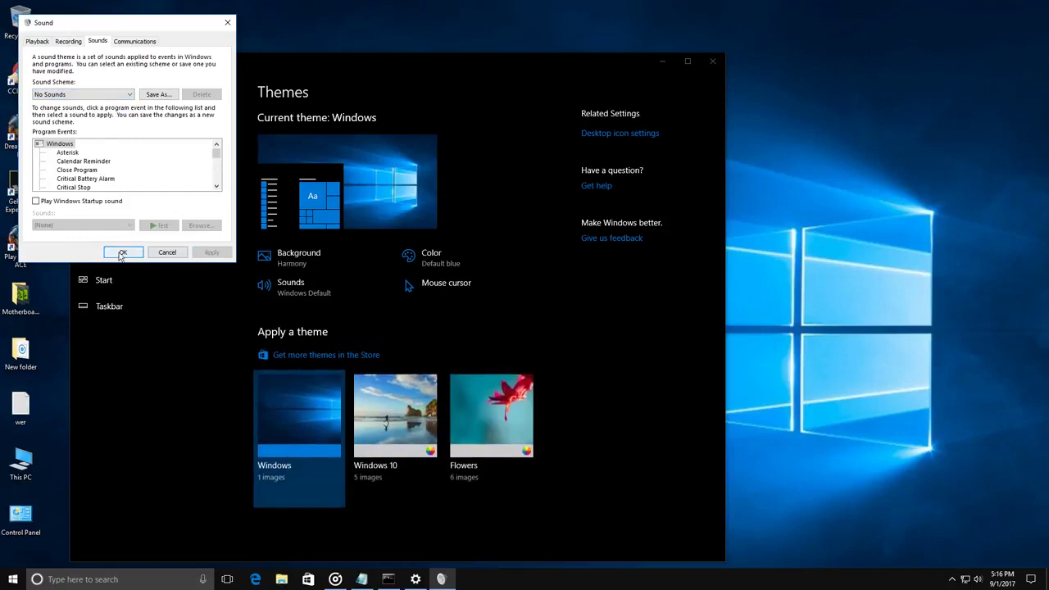
pyautogui.click(46, 44)
pyautogui.click(73, 42)
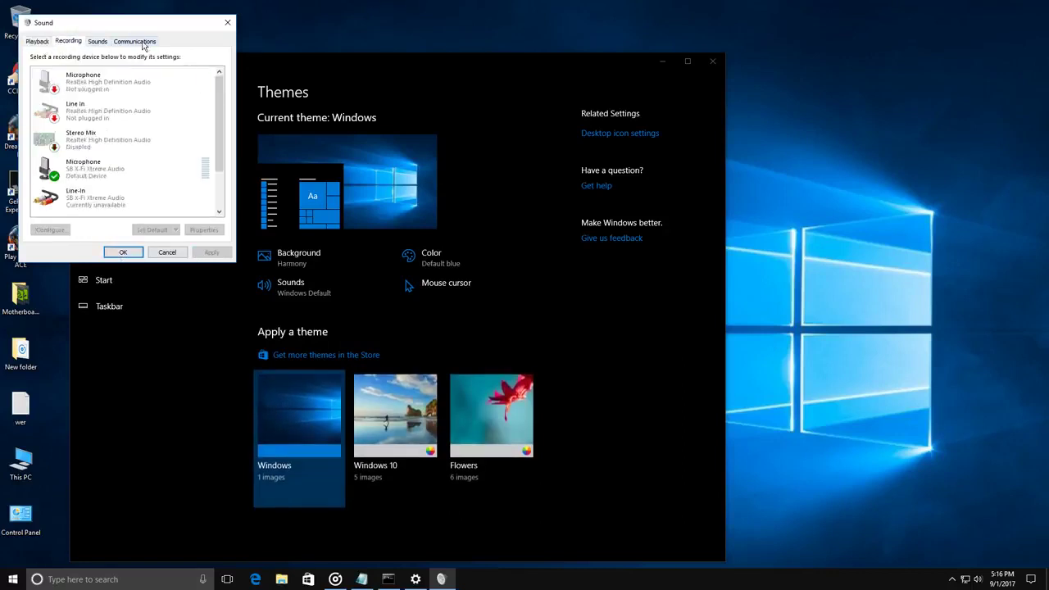
pyautogui.click(146, 44)
pyautogui.click(123, 253)
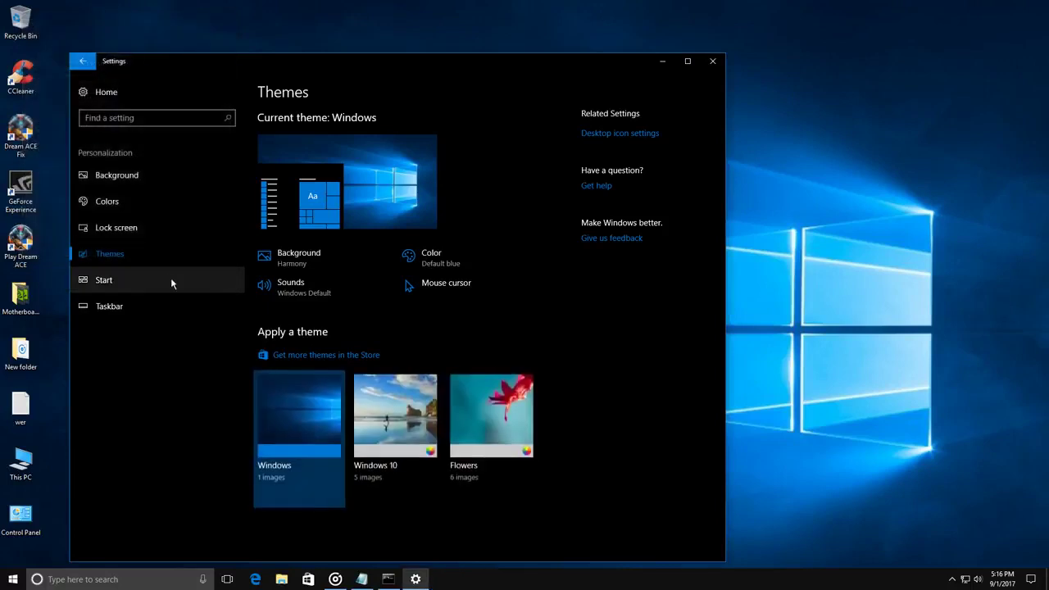
# - Turn off recently opened items in Jump Lists, suggestions and recently added apps in the Start settings, and check the Start menu
pyautogui.click(142, 284)
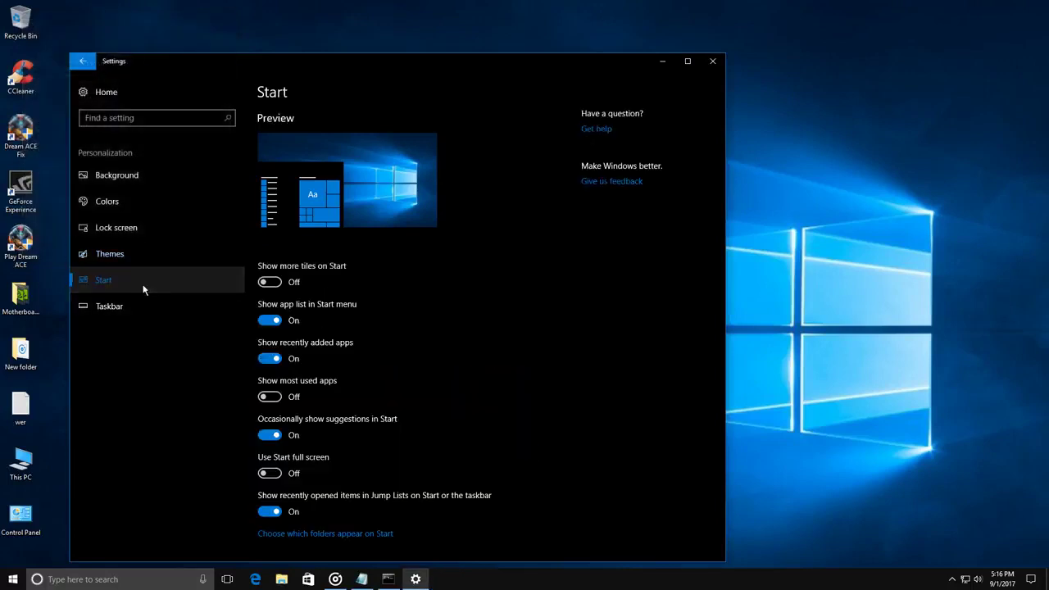
pyautogui.scroll(-1, 342, 394)
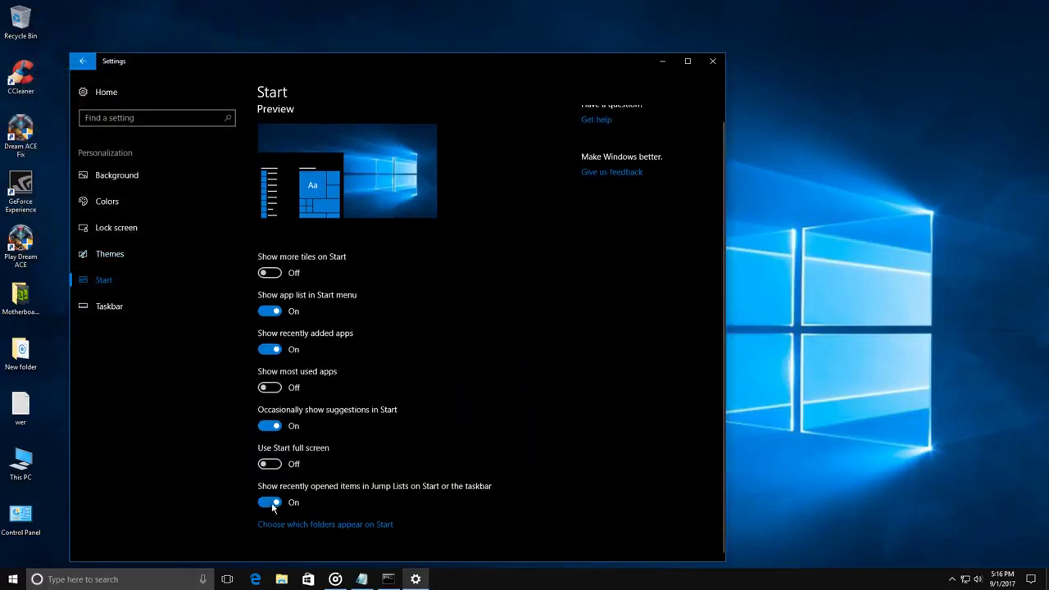
pyautogui.click(270, 503)
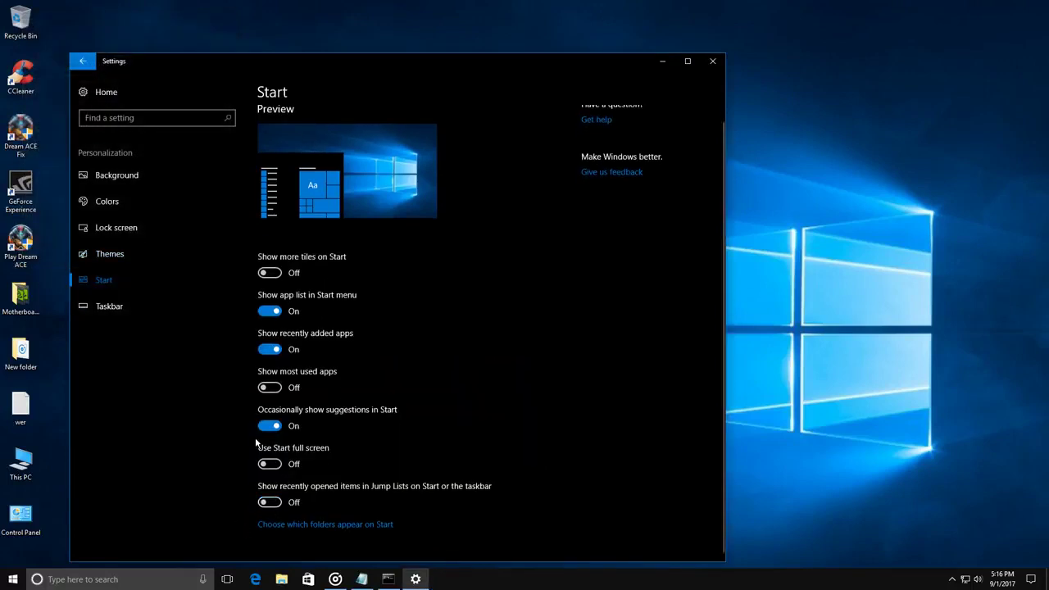
pyautogui.click(269, 353)
pyautogui.click(13, 579)
pyautogui.click(604, 434)
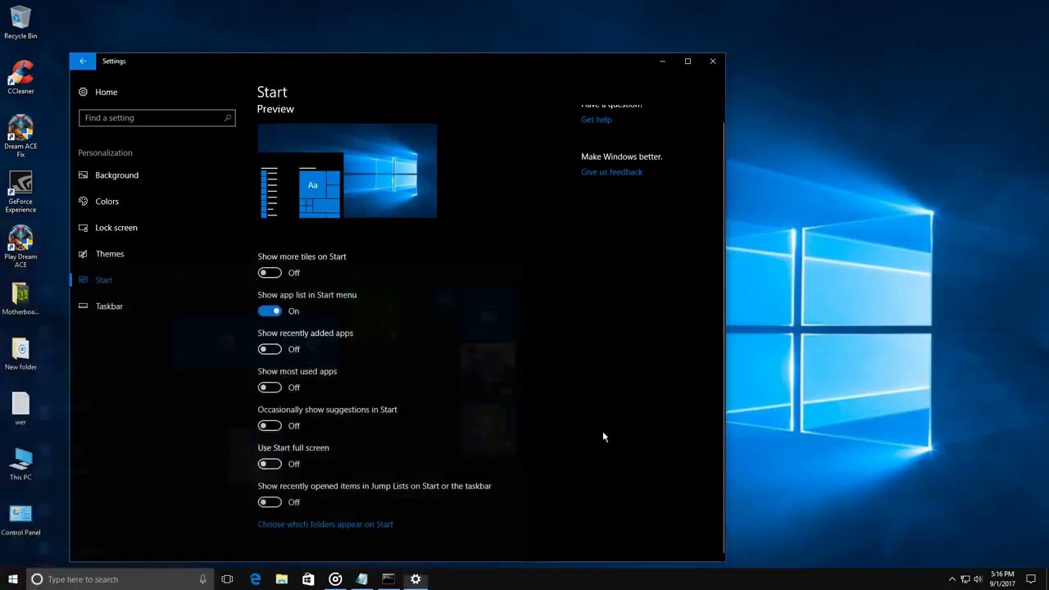
# - Try the Start menu with the app list hidden, then show the app list again and look through it
pyautogui.click(269, 311)
pyautogui.click(12, 580)
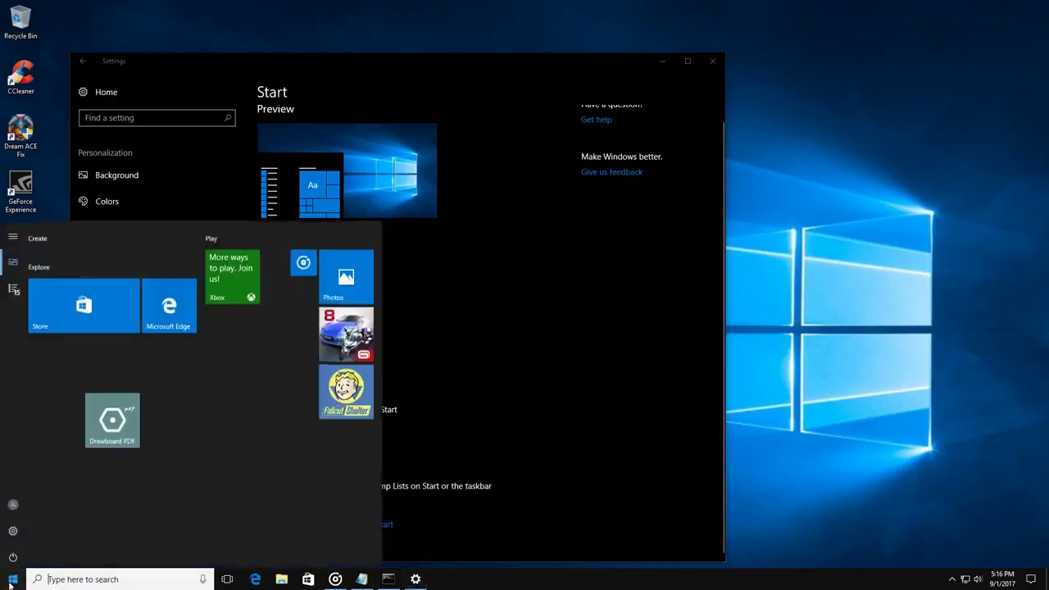
pyautogui.click(487, 394)
pyautogui.click(271, 312)
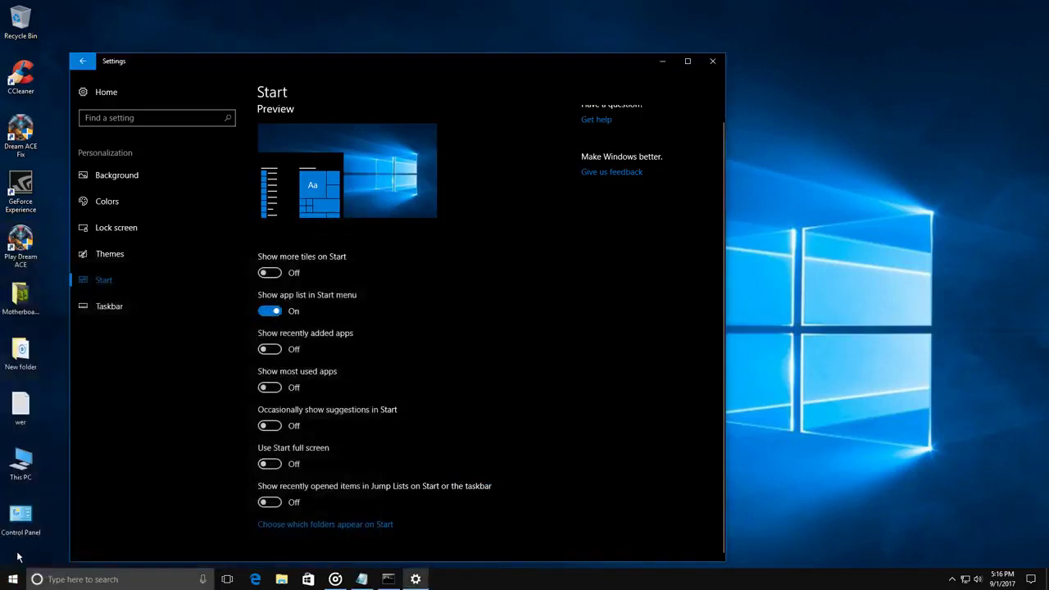
pyautogui.click(14, 579)
pyautogui.scroll(-10, 104, 459)
pyautogui.scroll(10, 104, 459)
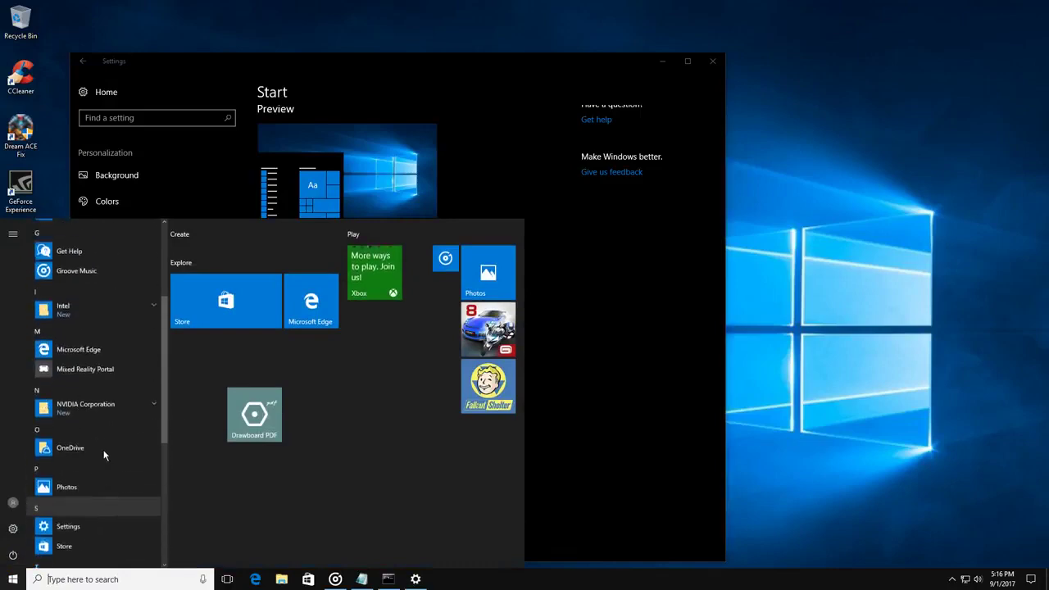
pyautogui.click(611, 410)
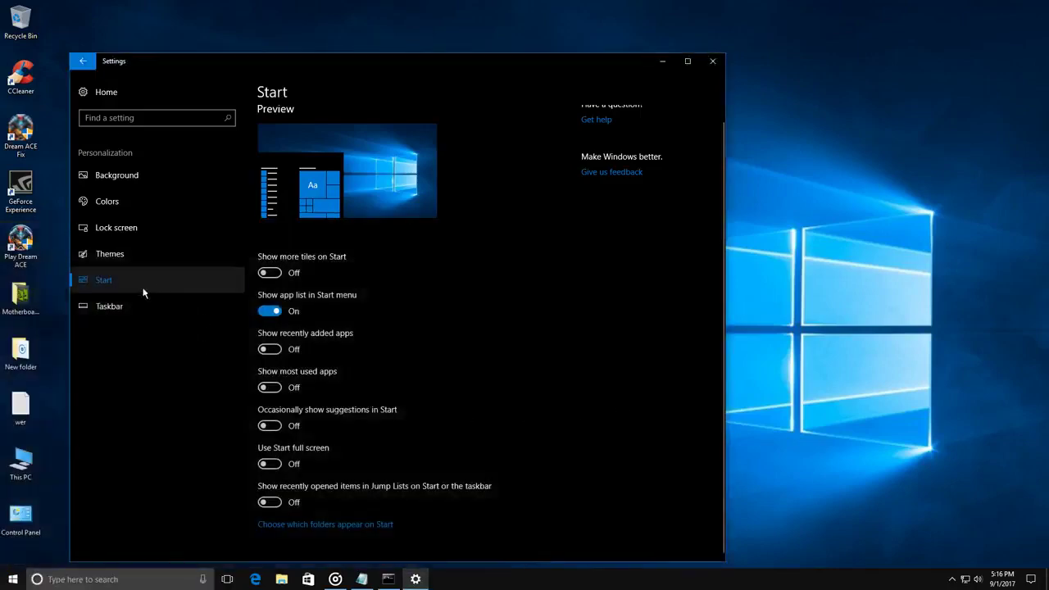
# - Review the Taskbar personalization settings and return to the Settings home page
pyautogui.click(119, 307)
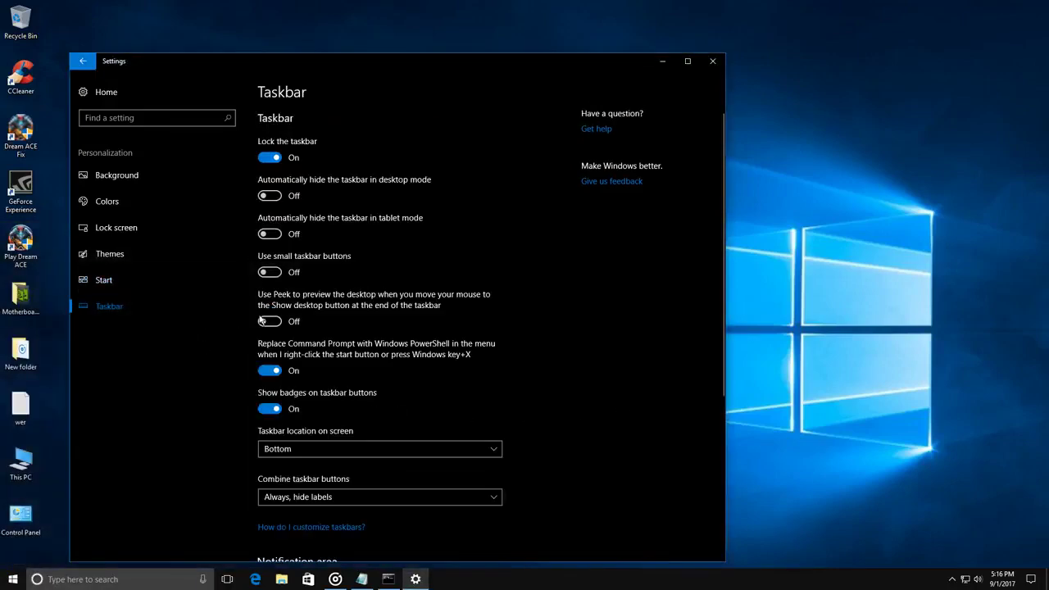
pyautogui.scroll(-3, 339, 320)
pyautogui.scroll(2, 343, 328)
pyautogui.scroll(2, 343, 328)
pyautogui.click(85, 64)
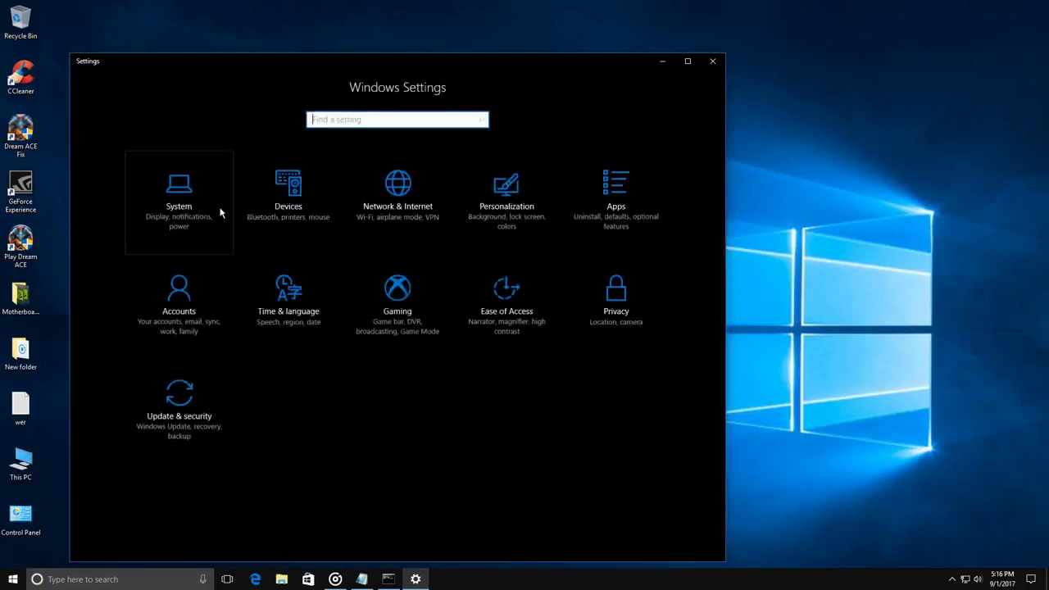
# - Look through the installed apps list and the default app assignments in the Apps settings
pyautogui.click(616, 216)
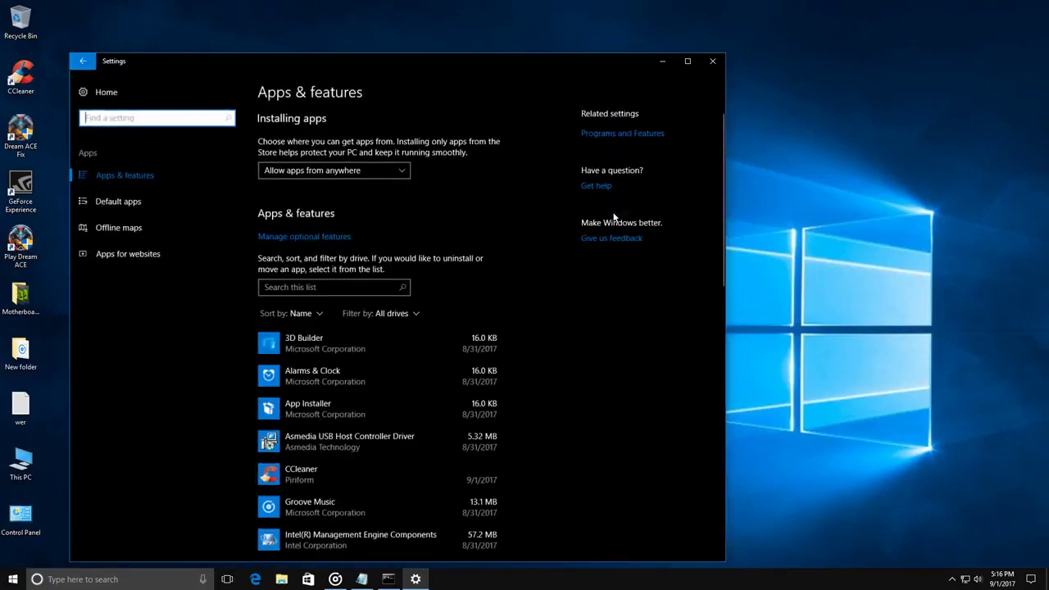
pyautogui.scroll(-10, 373, 300)
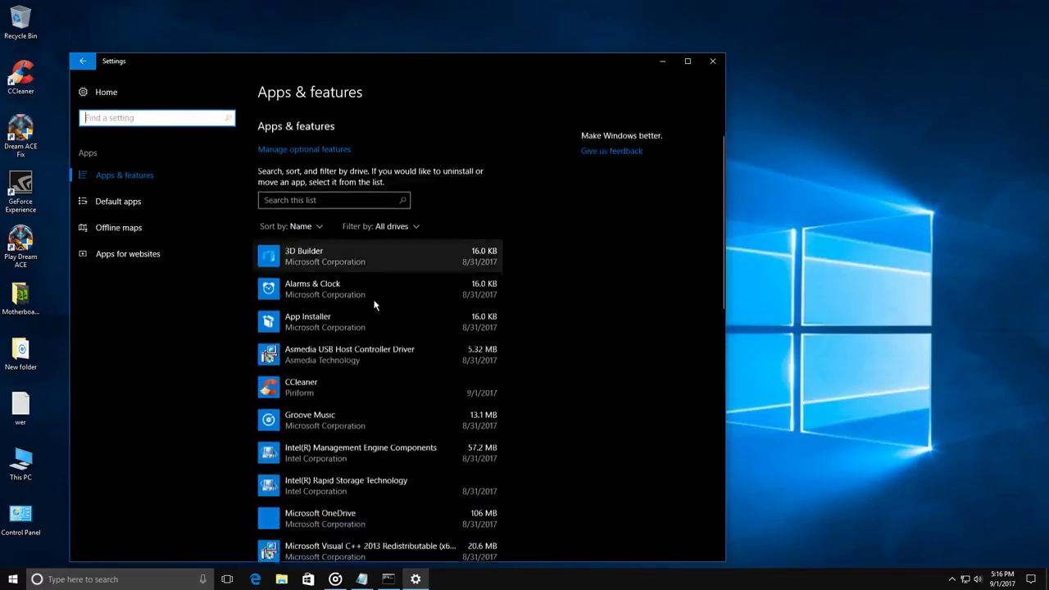
pyautogui.scroll(10, 373, 303)
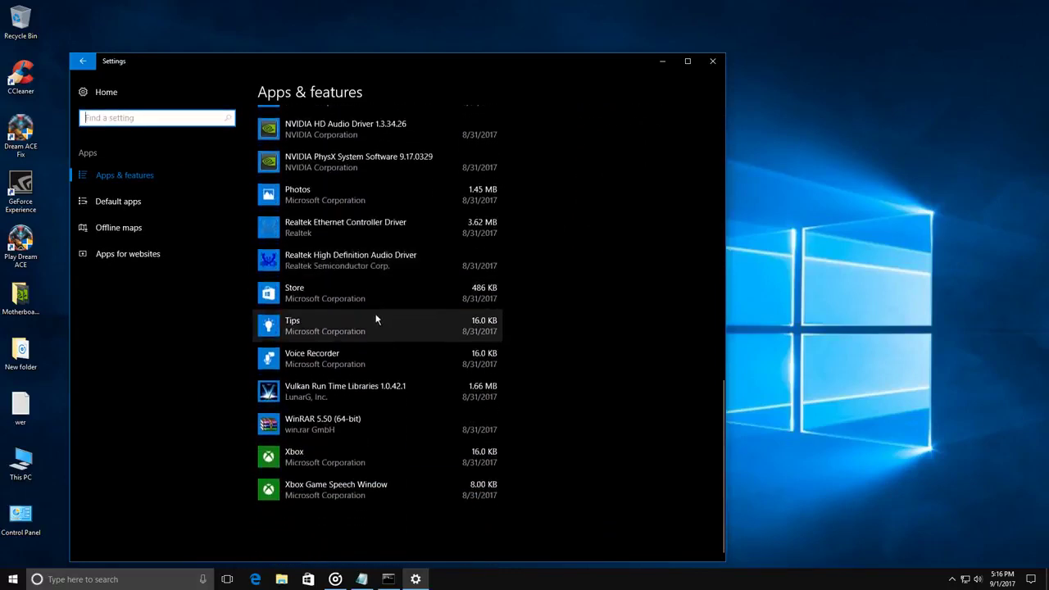
pyautogui.scroll(-2, 366, 322)
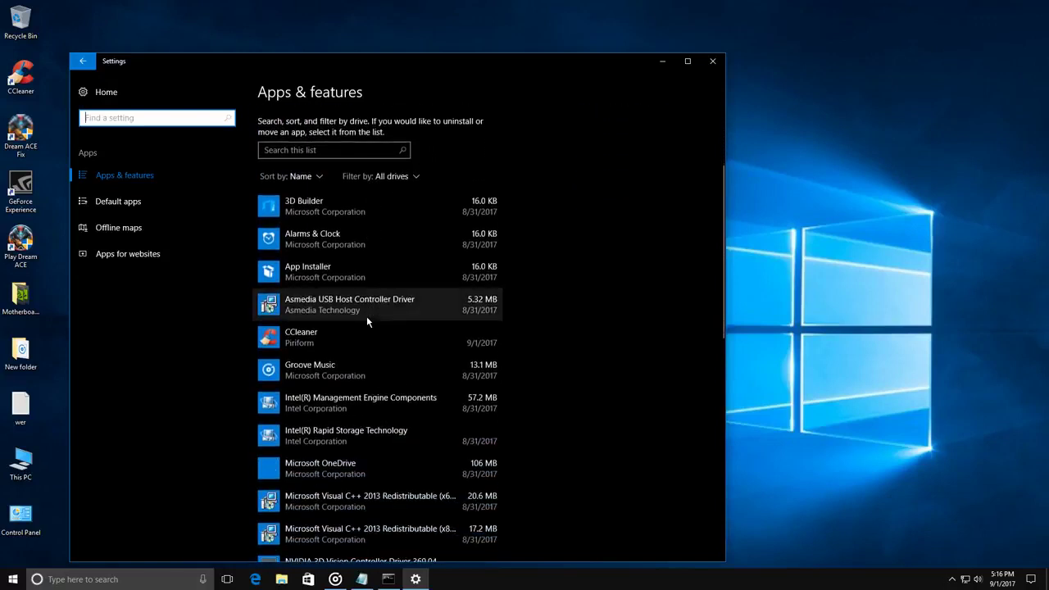
pyautogui.click(164, 202)
pyautogui.scroll(-2, 417, 292)
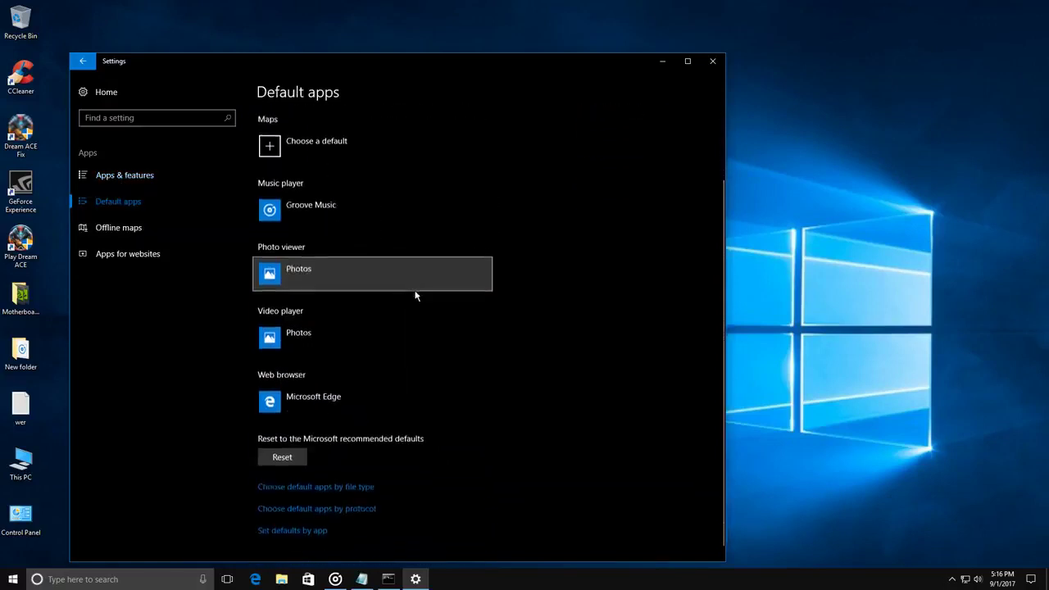
pyautogui.scroll(2, 405, 289)
# - Delete all offline maps and turn off automatic map updates
pyautogui.click(106, 228)
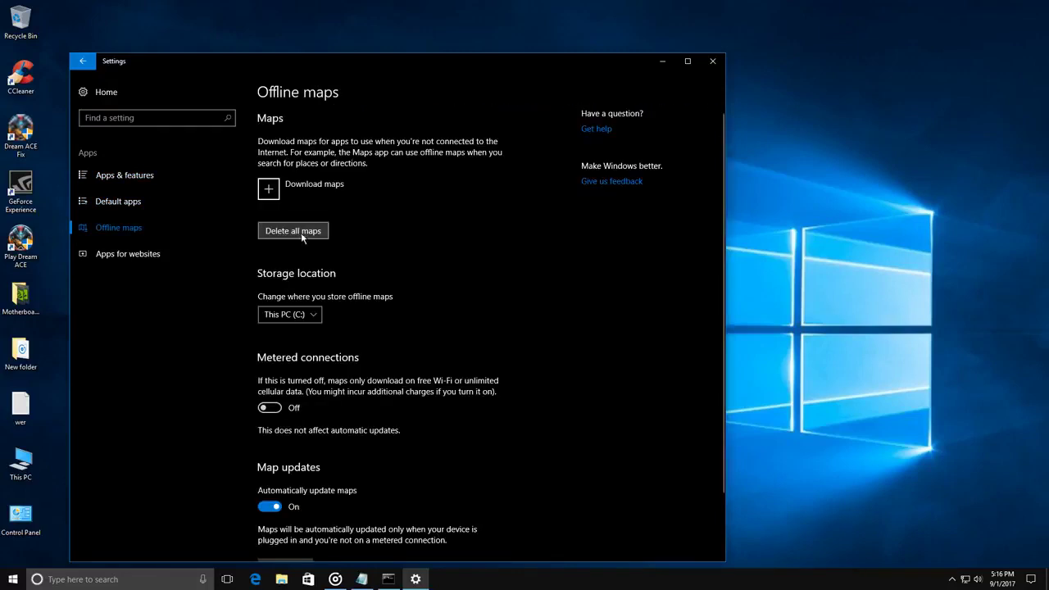
pyautogui.click(316, 232)
pyautogui.click(344, 203)
pyautogui.scroll(-3, 391, 260)
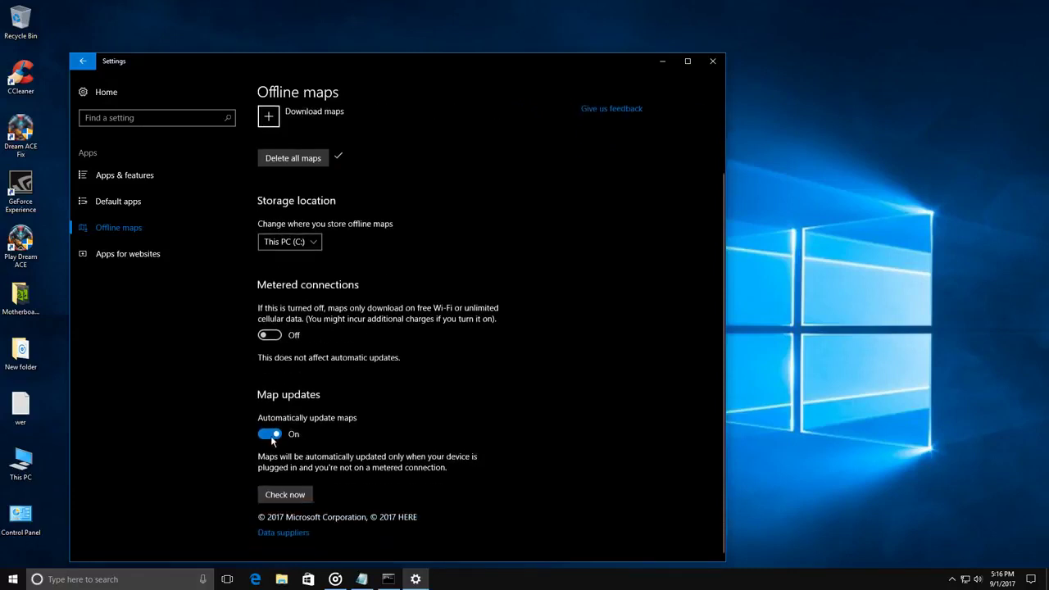
pyautogui.click(271, 438)
pyautogui.scroll(3, 360, 400)
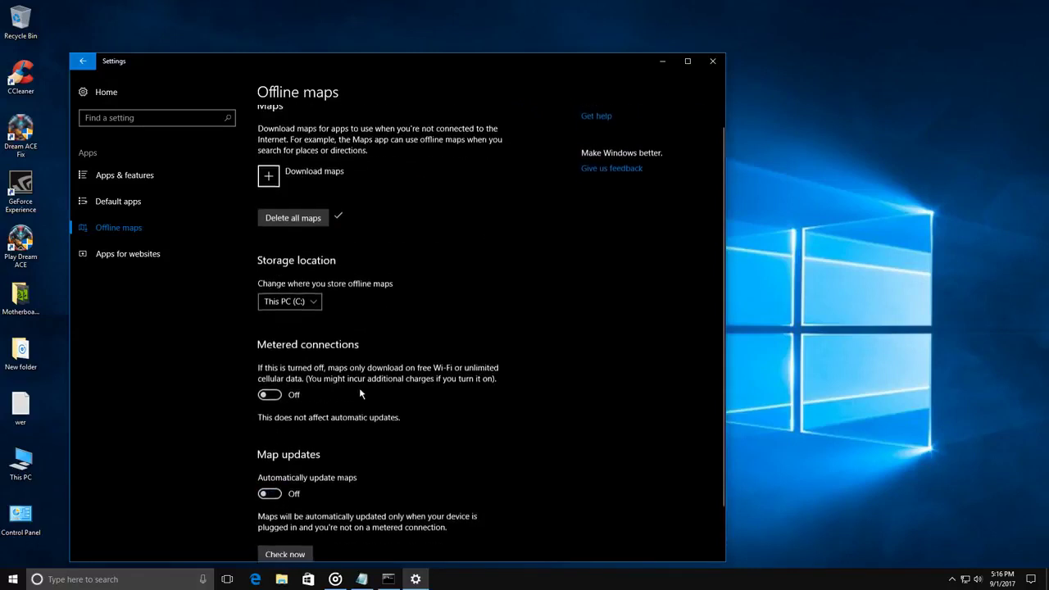
# - Turn off the website association for Groove Music and return to the Settings home page
pyautogui.click(142, 254)
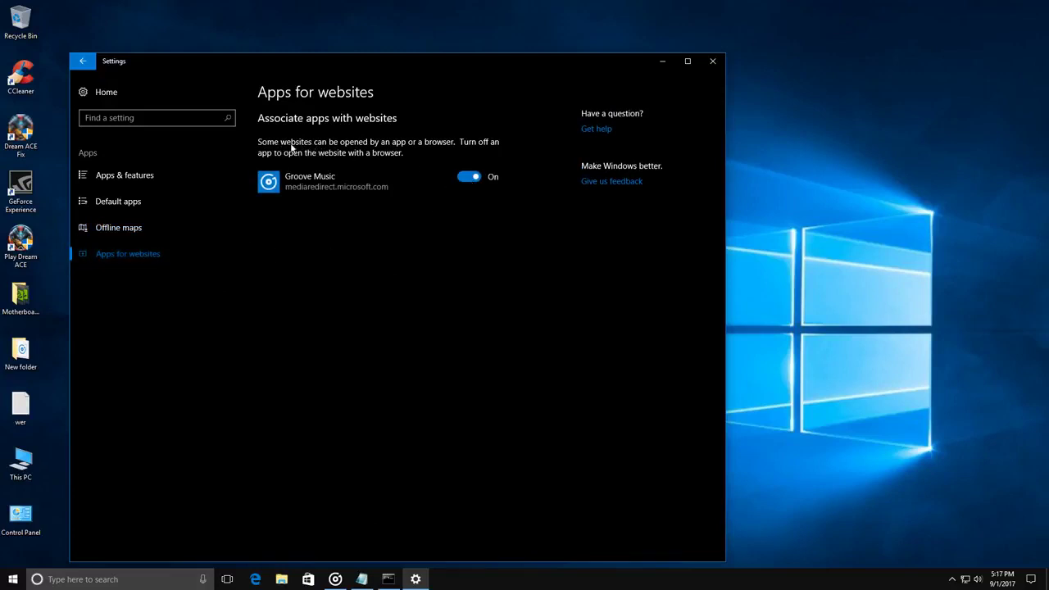
pyautogui.click(467, 178)
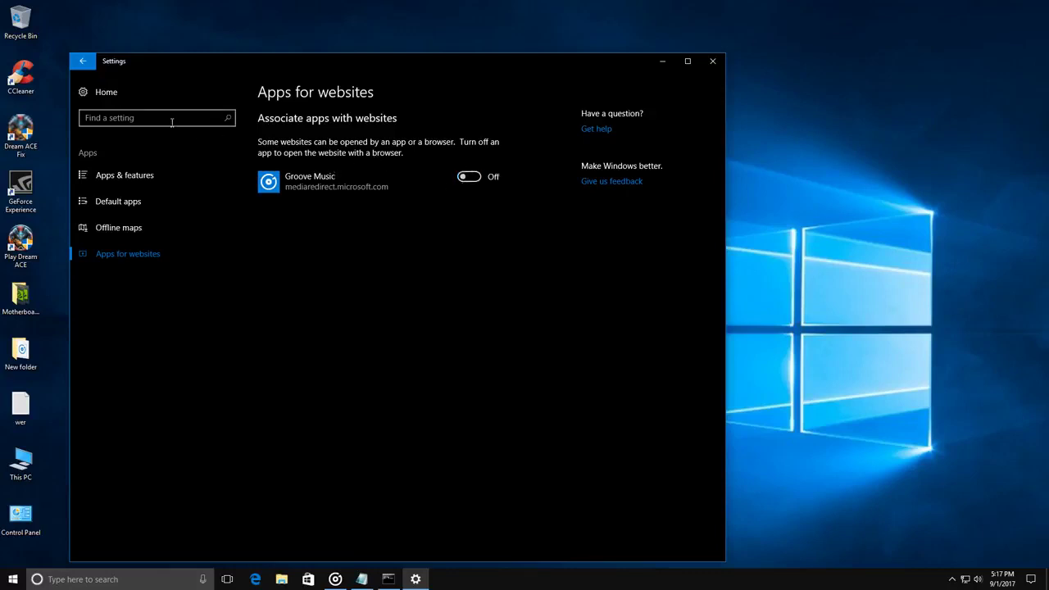
pyautogui.click(82, 61)
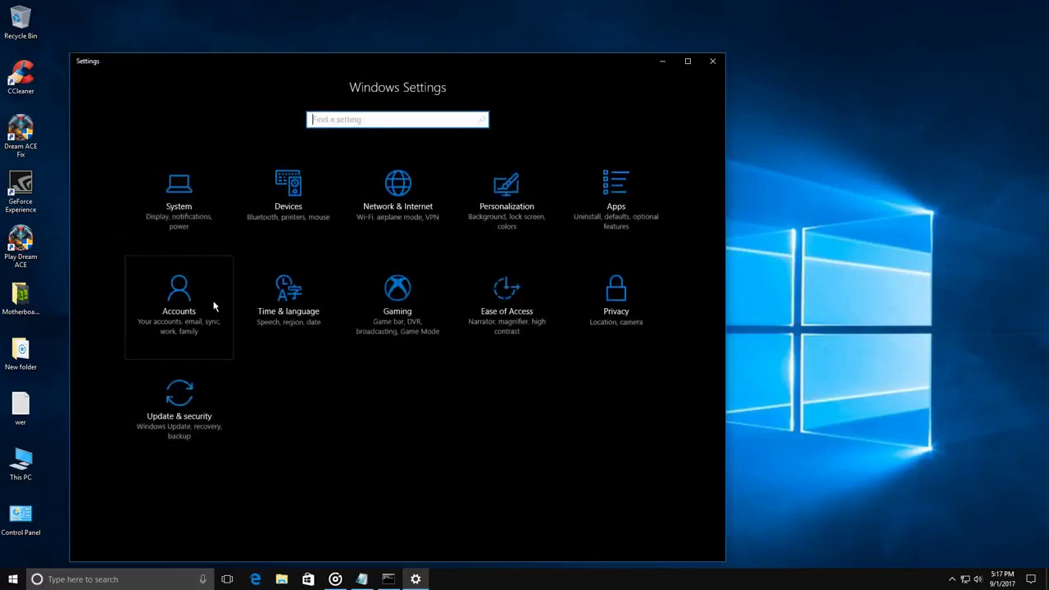
# - Turn off Game bar recording, and disable opening it with the controller button and showing it in full screen games
pyautogui.click(399, 318)
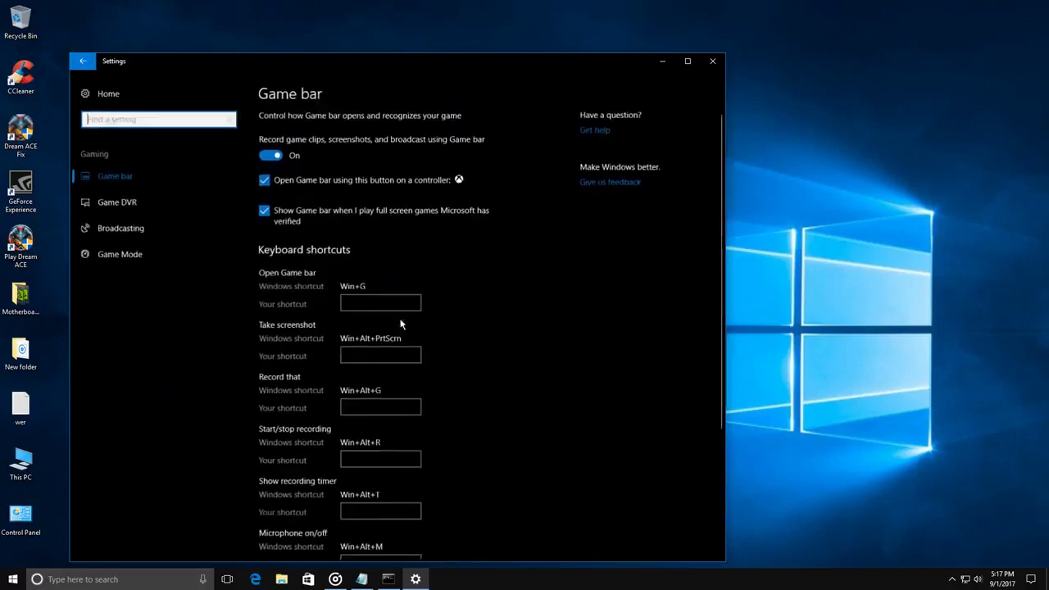
pyautogui.click(268, 155)
pyautogui.scroll(-3, 406, 160)
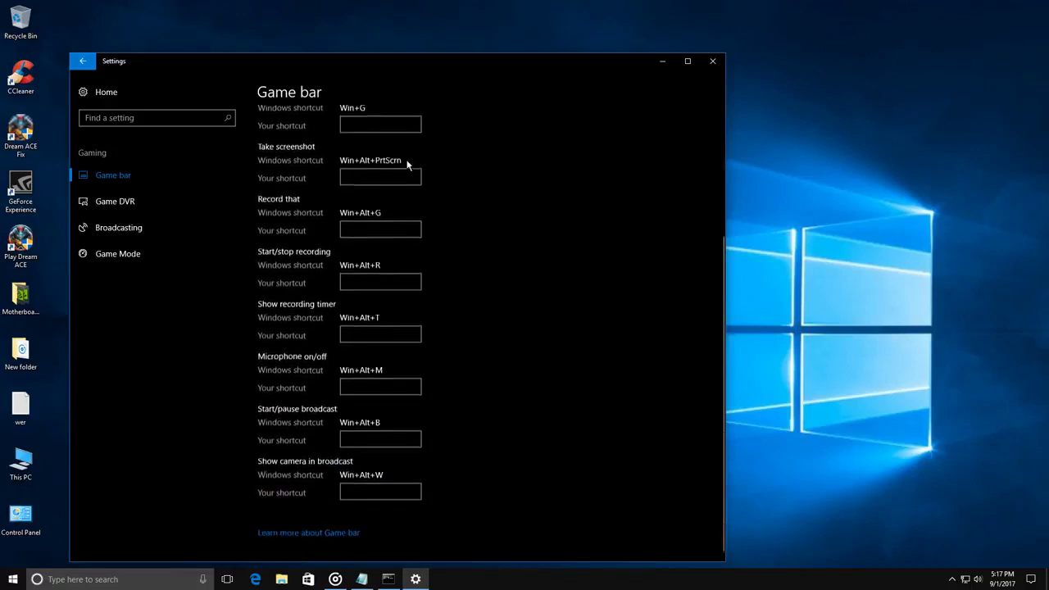
pyautogui.scroll(3, 407, 163)
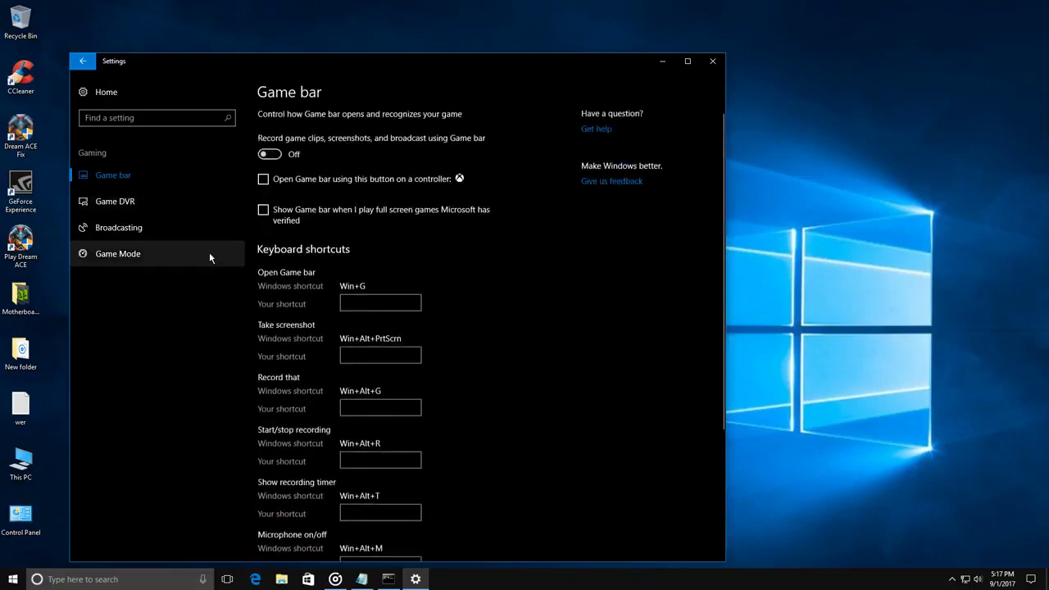
# - Turn off audio recording for games in the Game DVR settings
pyautogui.click(127, 202)
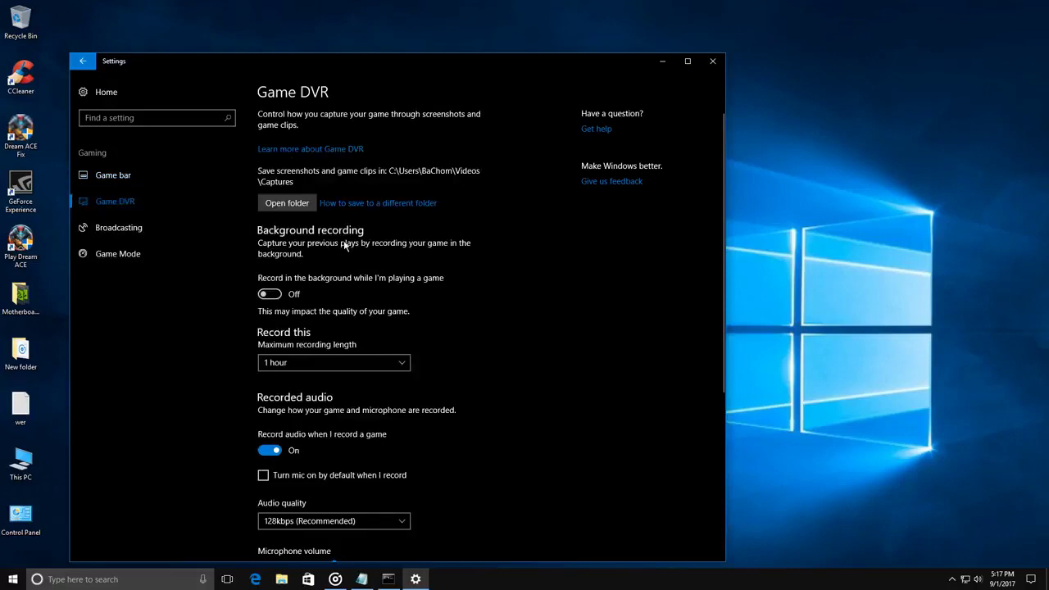
pyautogui.scroll(-5, 343, 240)
pyautogui.click(277, 197)
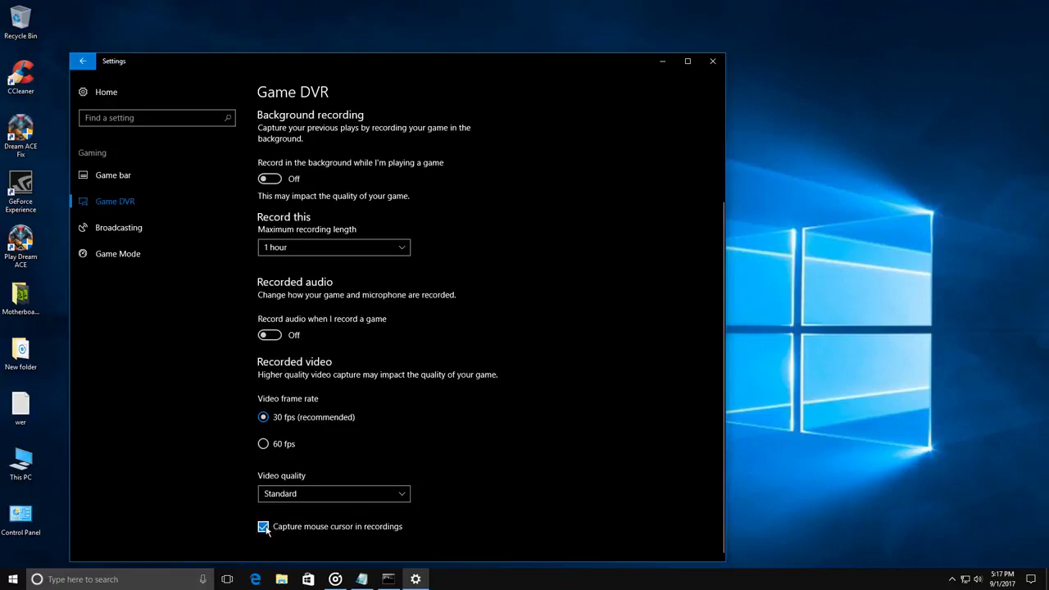
# - Disable mouse cursor capture and audio recording in the Broadcasting settings, and check the Game Mode setting
pyautogui.click(139, 228)
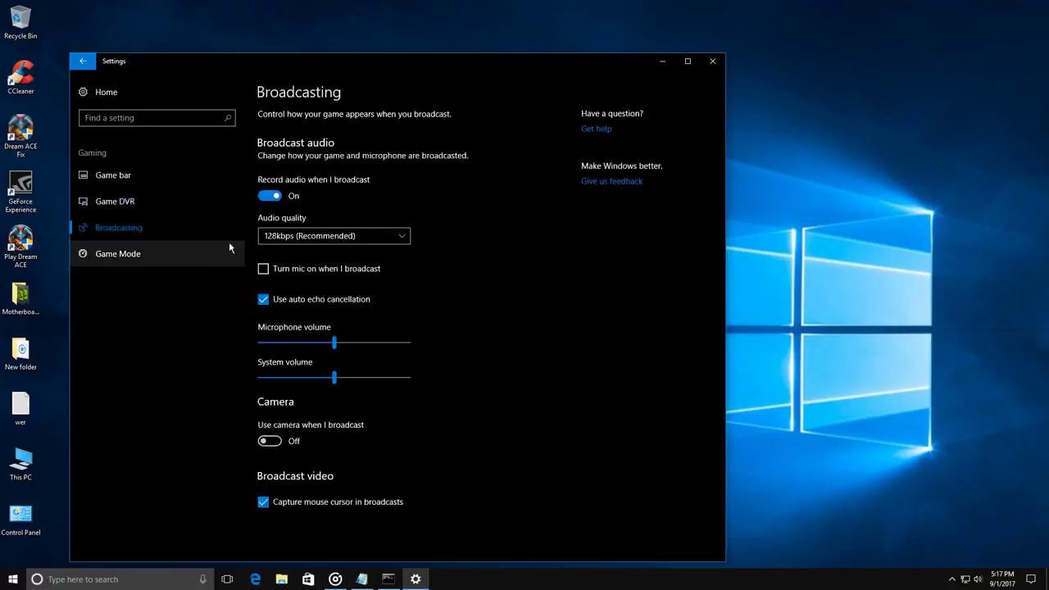
pyautogui.click(263, 502)
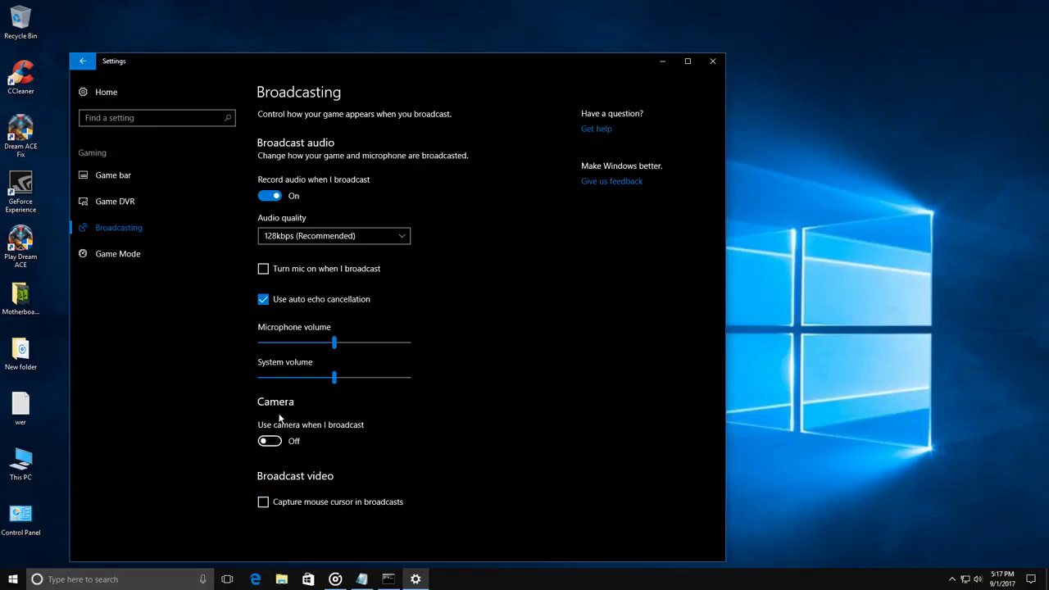
pyautogui.click(271, 197)
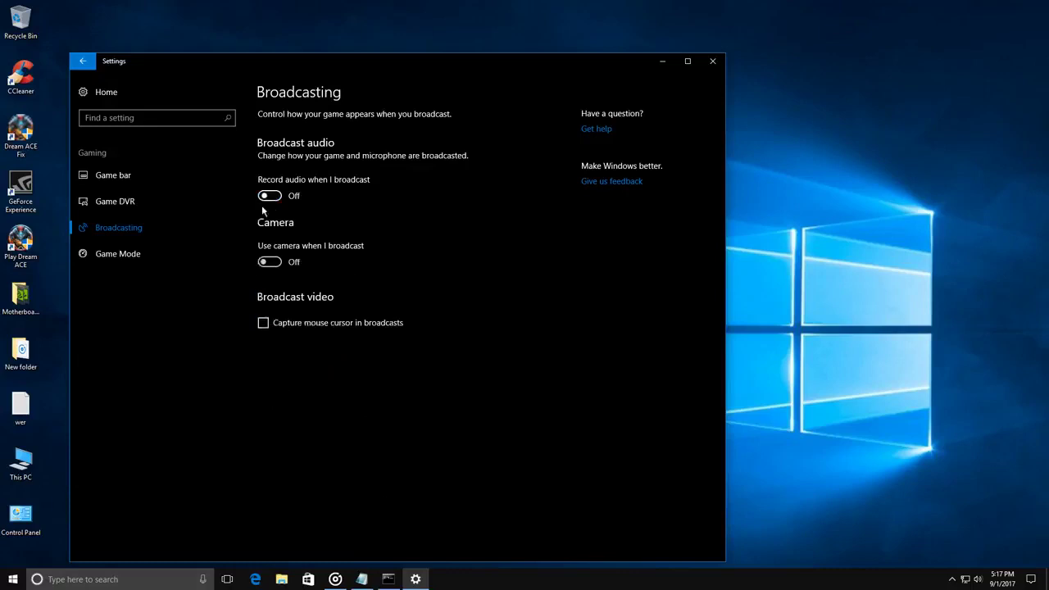
pyautogui.click(126, 260)
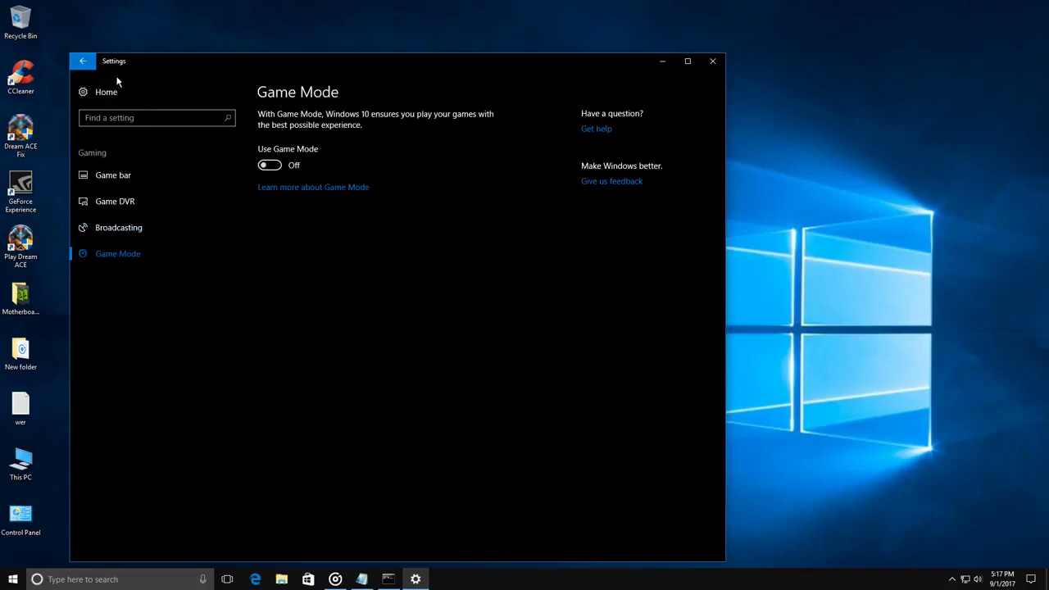
# - Review the Narrator, Magnifier, High contrast, Closed captions, Keyboard and Mouse settings under Ease of Access
pyautogui.click(82, 61)
pyautogui.click(506, 297)
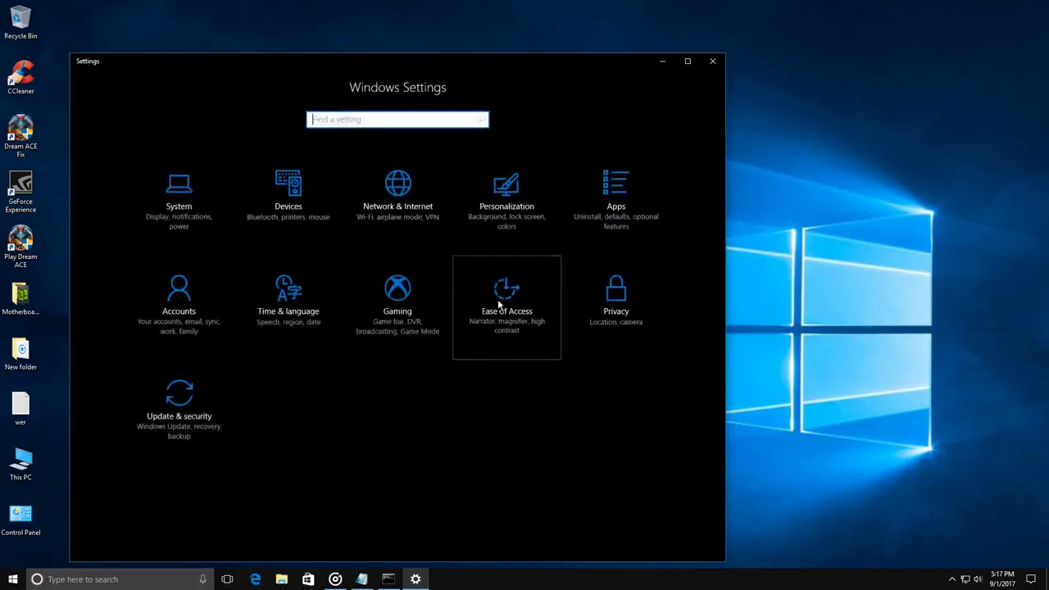
pyautogui.scroll(-10, 250, 326)
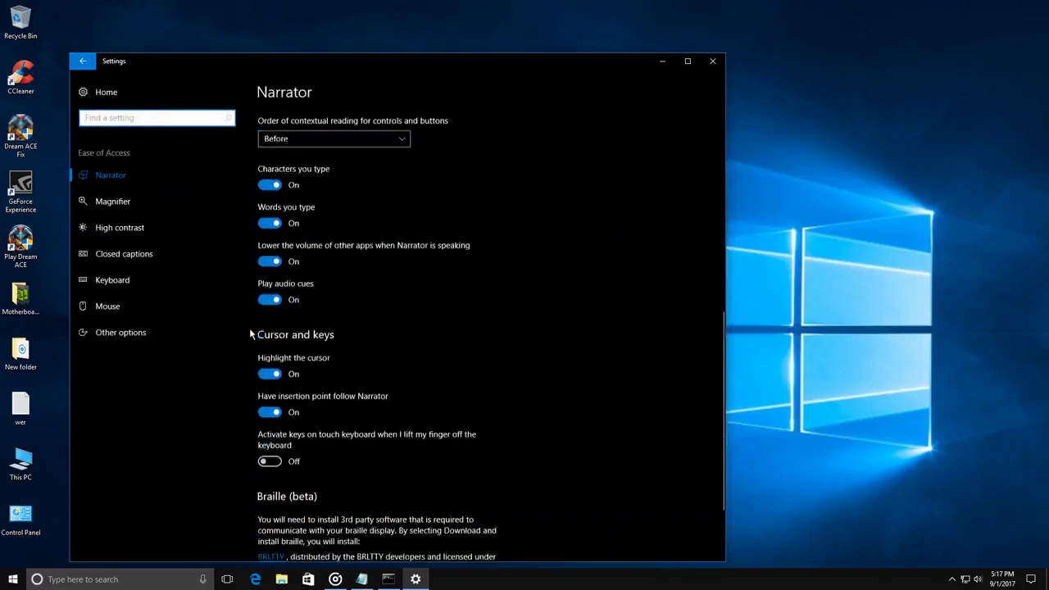
pyautogui.scroll(10, 249, 328)
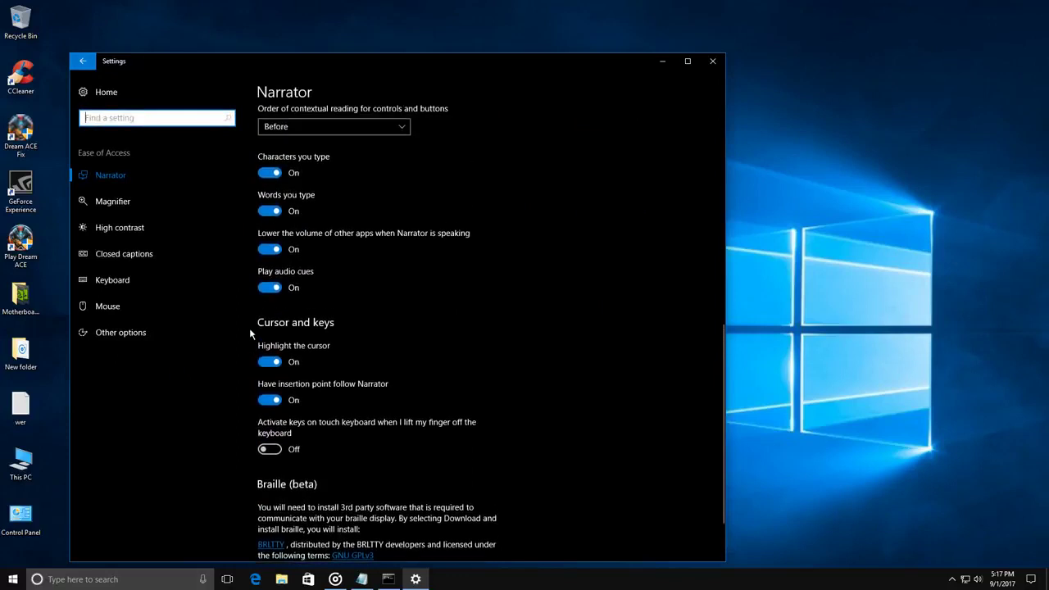
pyautogui.click(127, 203)
pyautogui.click(148, 233)
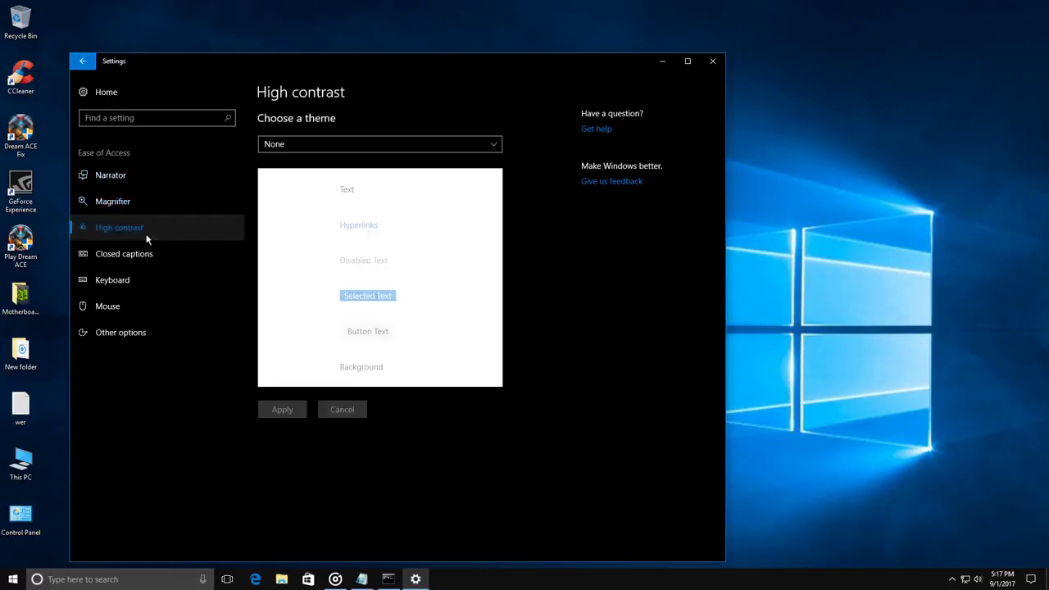
pyautogui.click(128, 257)
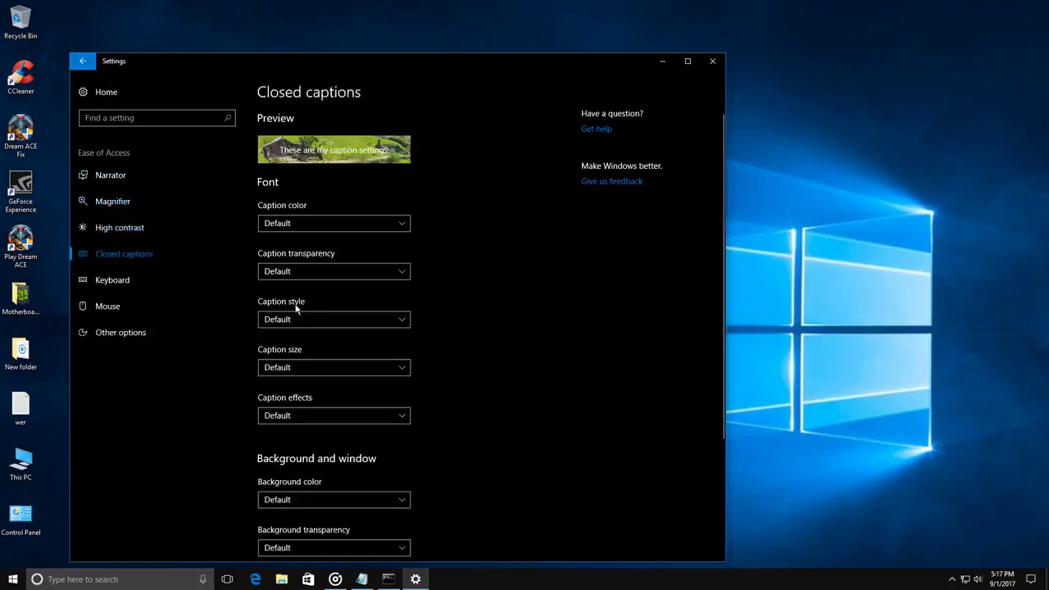
pyautogui.scroll(-3, 298, 307)
pyautogui.click(151, 282)
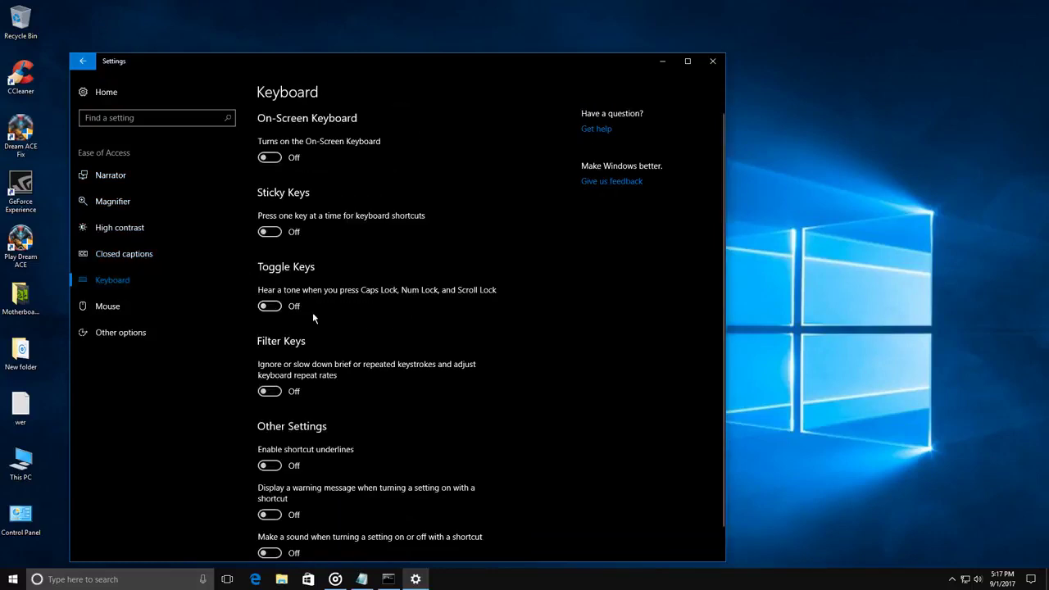
pyautogui.scroll(-1, 307, 320)
pyautogui.click(149, 310)
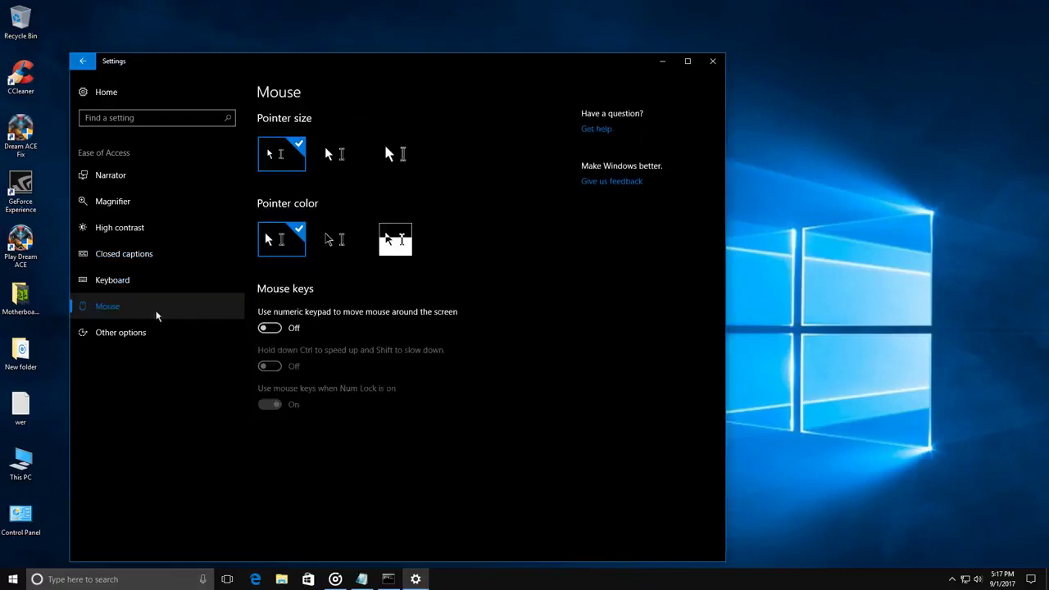
# - Turn off the Windows background and Windows animations in the Ease of Access Other options
pyautogui.click(205, 334)
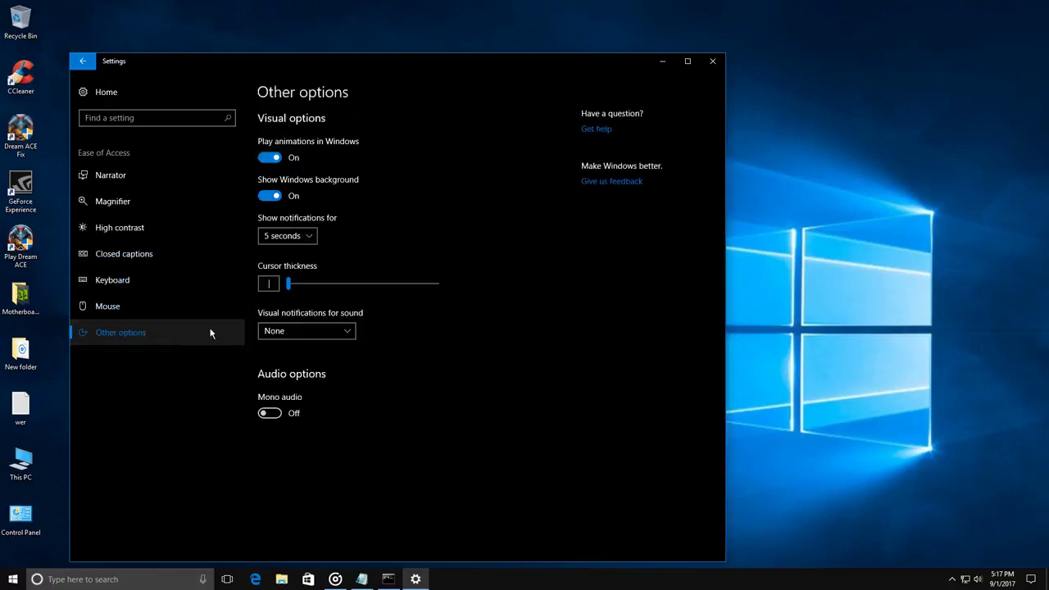
pyautogui.click(268, 195)
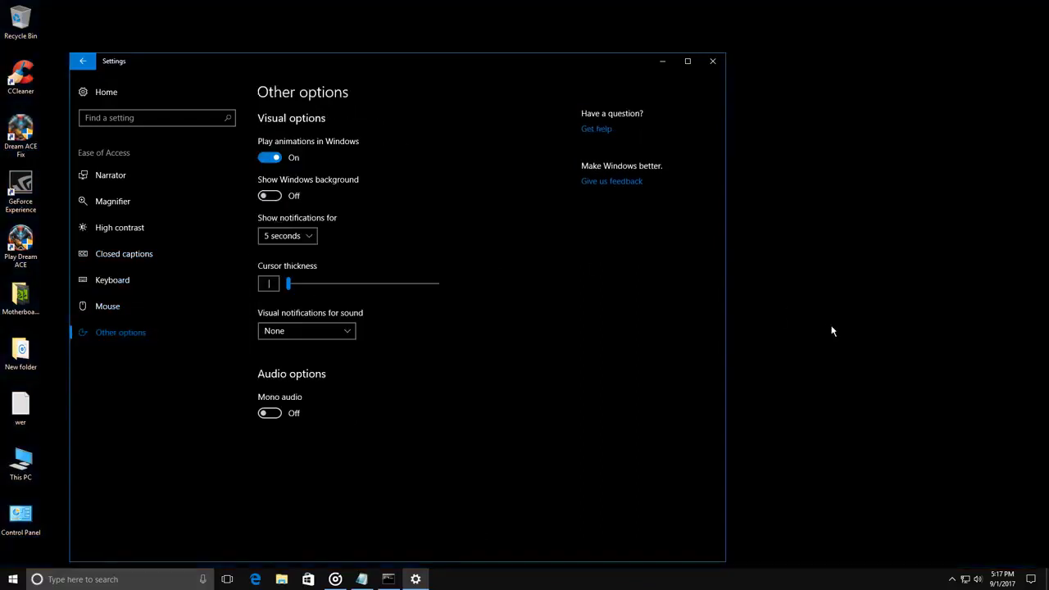
pyautogui.click(268, 159)
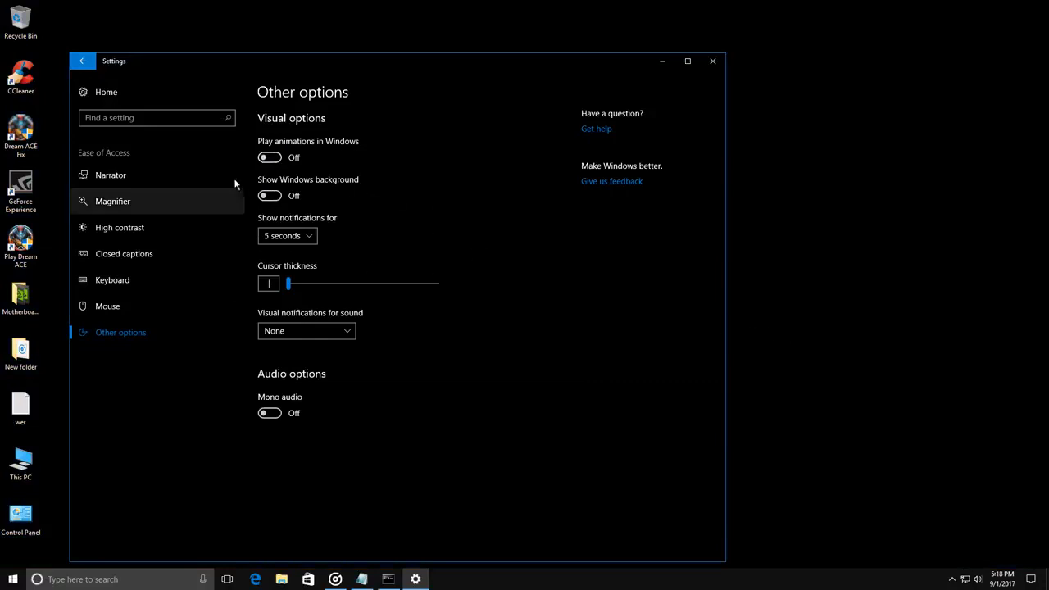
# - In the General privacy settings, turn off app launch tracking and website access to the language list
pyautogui.click(83, 62)
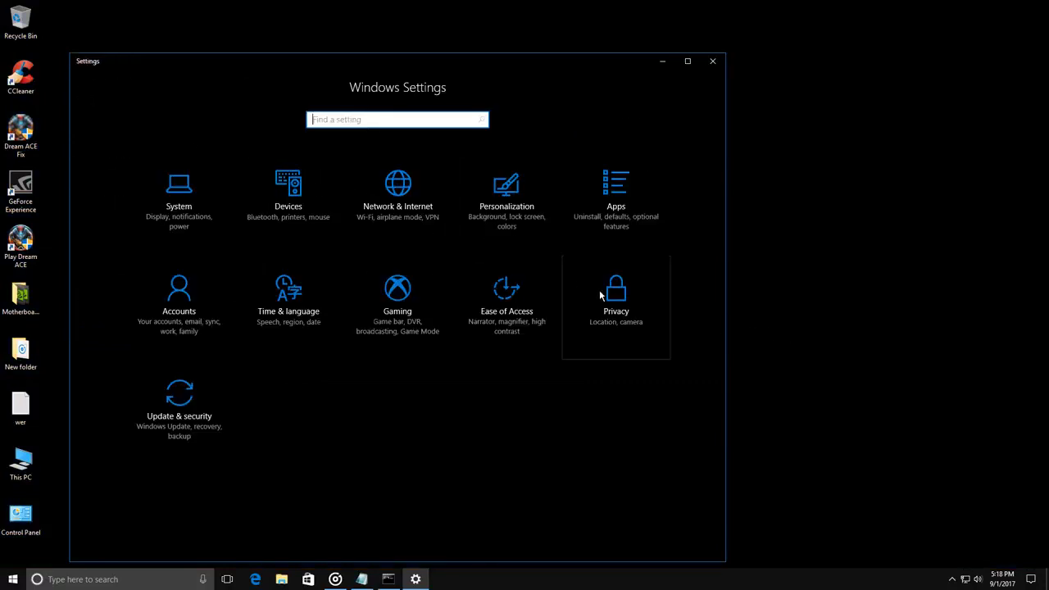
pyautogui.click(631, 321)
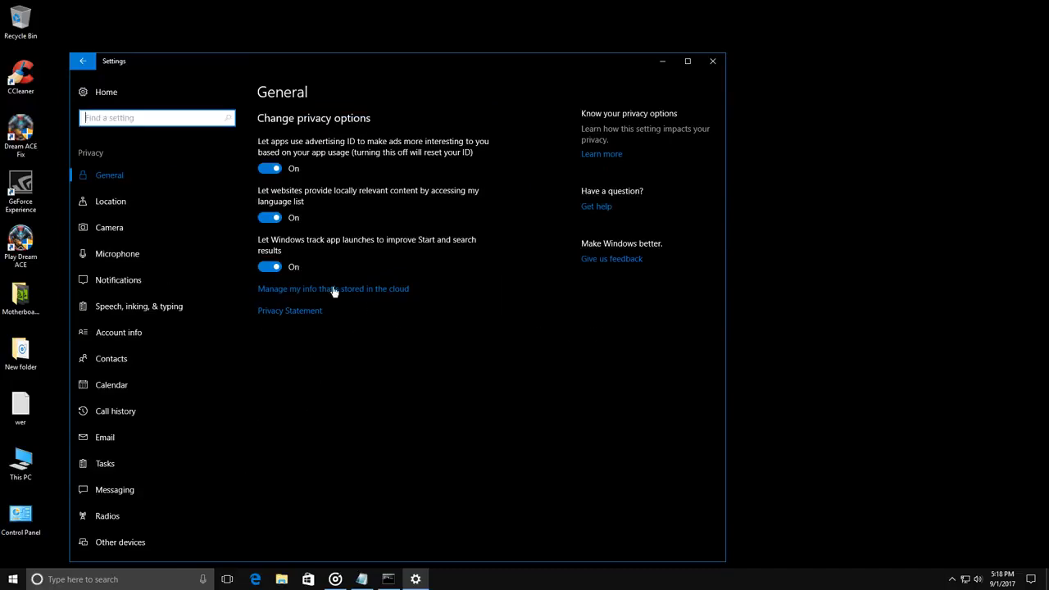
pyautogui.click(270, 266)
pyautogui.click(265, 220)
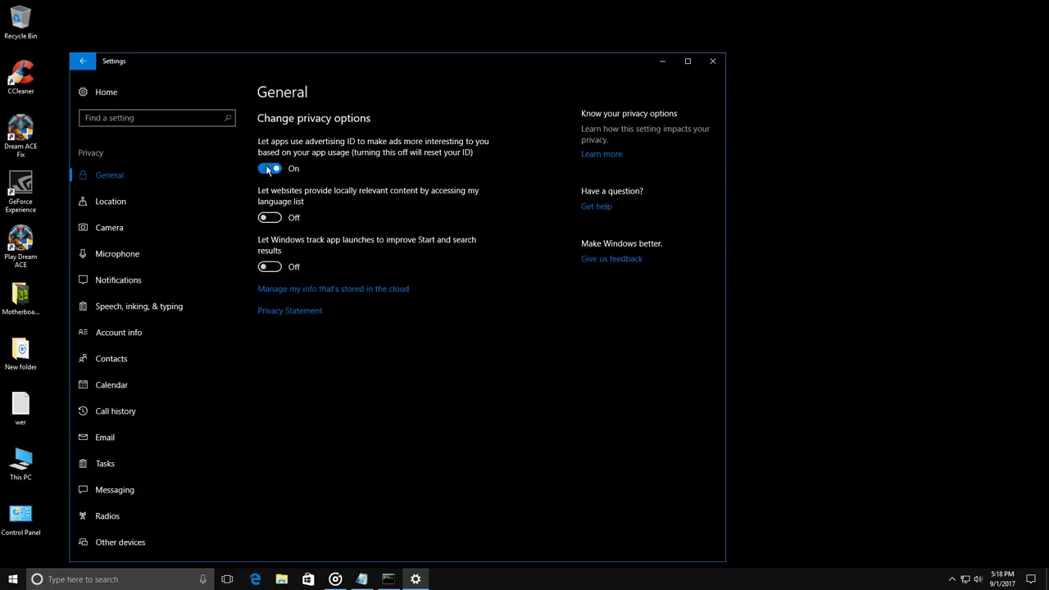
# - Turn off location for this device in the Location privacy settings
pyautogui.click(140, 205)
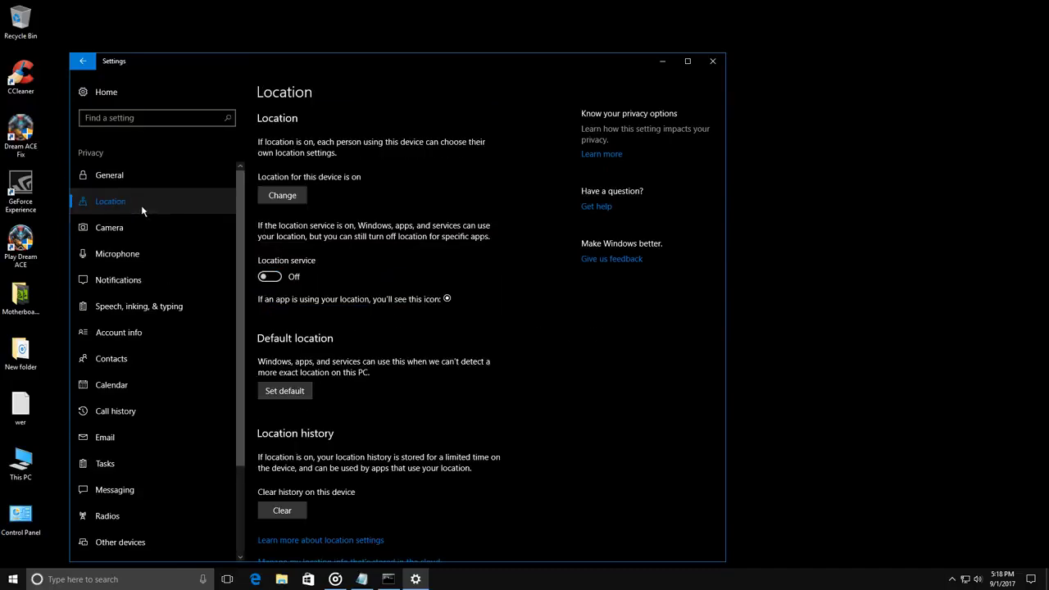
pyautogui.scroll(-5, 347, 299)
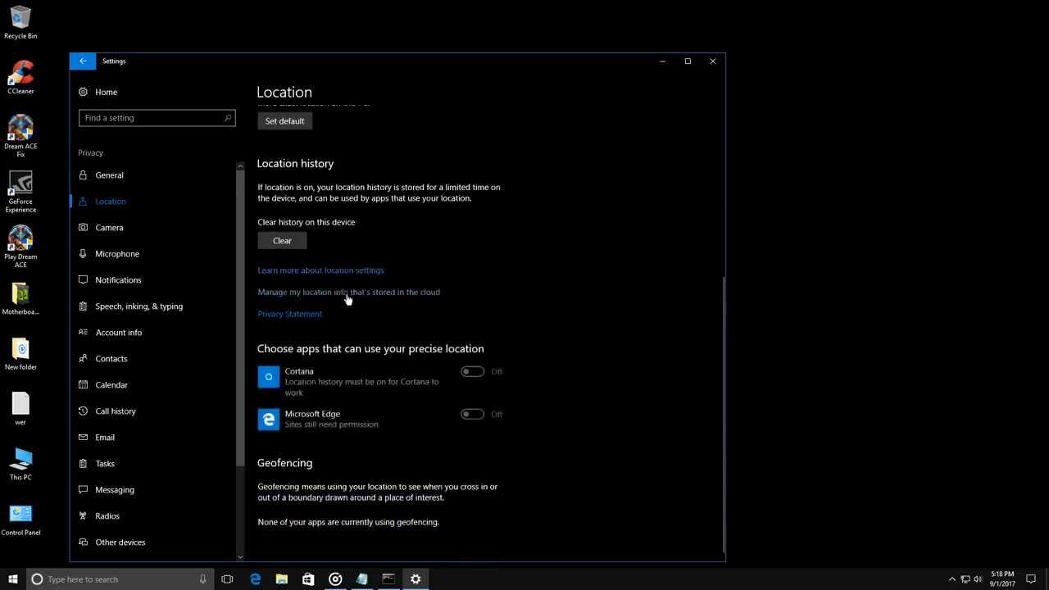
pyautogui.scroll(5, 347, 299)
pyautogui.click(289, 195)
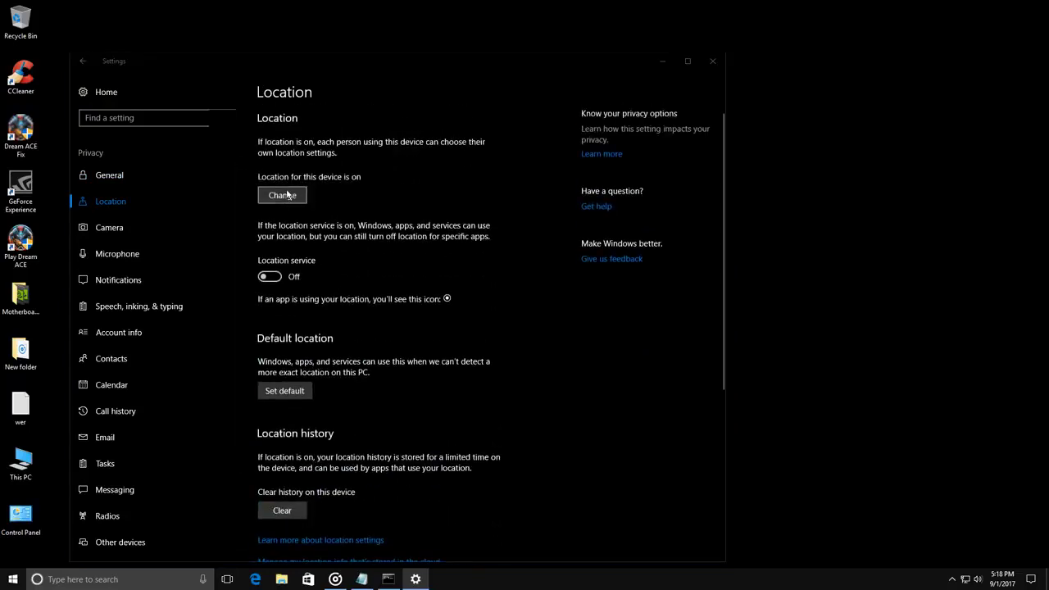
pyautogui.click(234, 152)
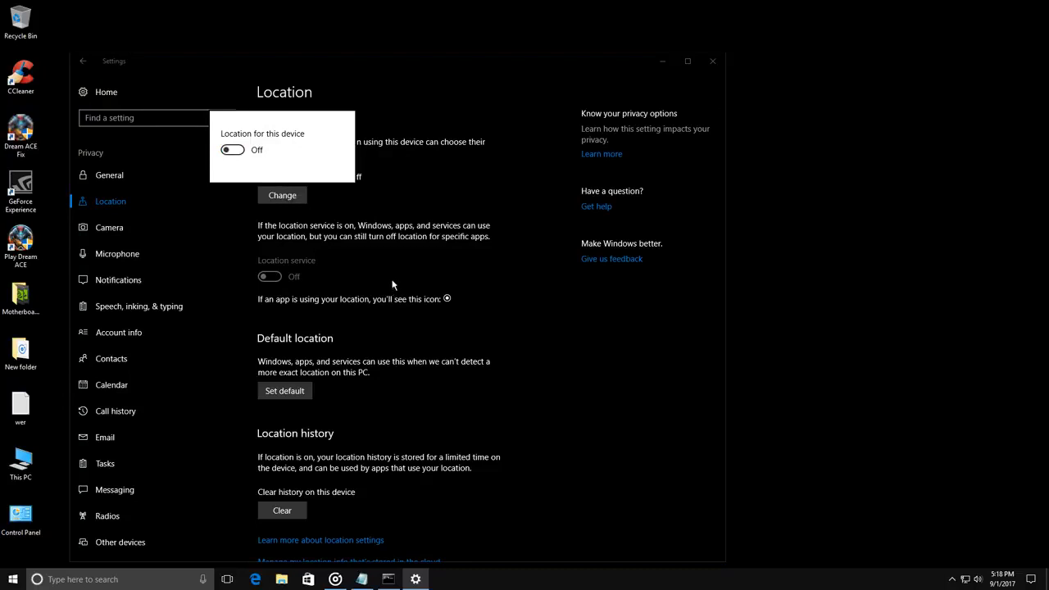
pyautogui.click(392, 285)
# - Clear the location history on this device and check the remaining location options
pyautogui.scroll(-3, 394, 355)
pyautogui.click(284, 373)
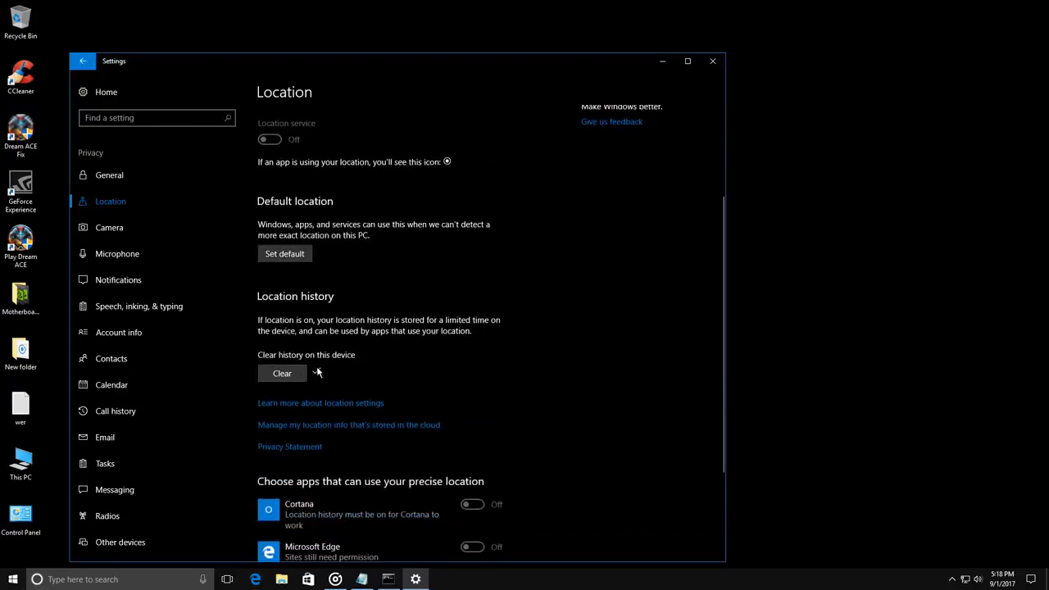
pyautogui.scroll(-3, 368, 370)
pyautogui.scroll(6, 384, 366)
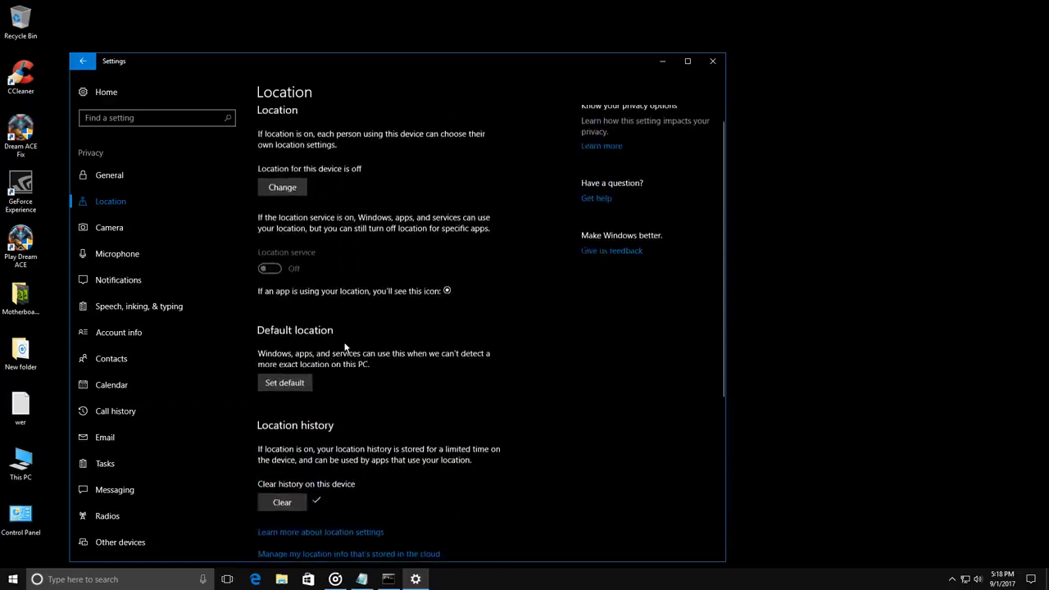
# - Turn off camera access for Store, Photos, Microsoft Edge and Connect, and stop apps from using the camera hardware
pyautogui.click(140, 229)
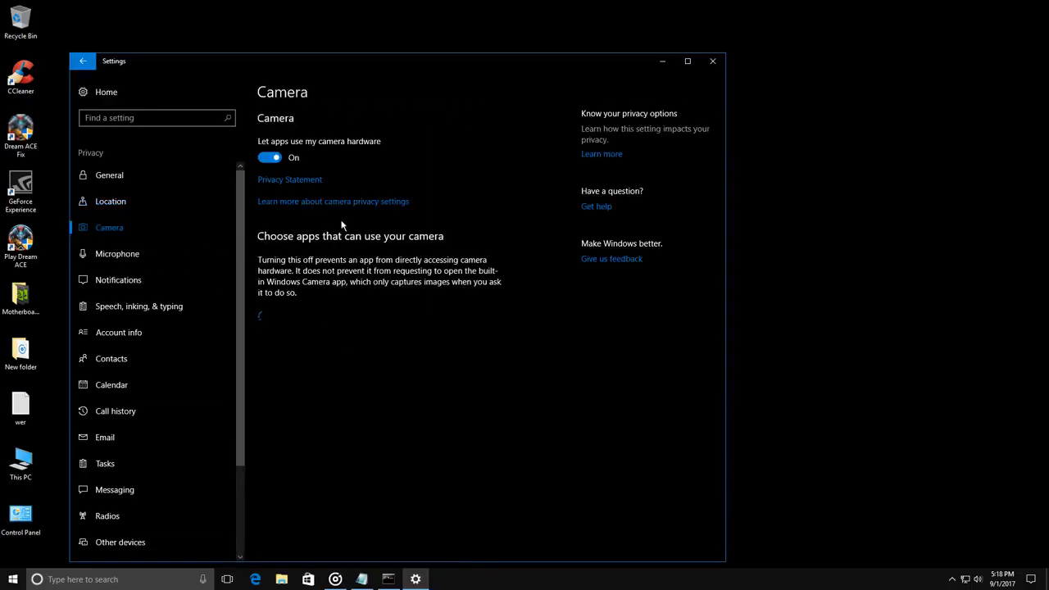
pyautogui.click(474, 414)
pyautogui.click(473, 382)
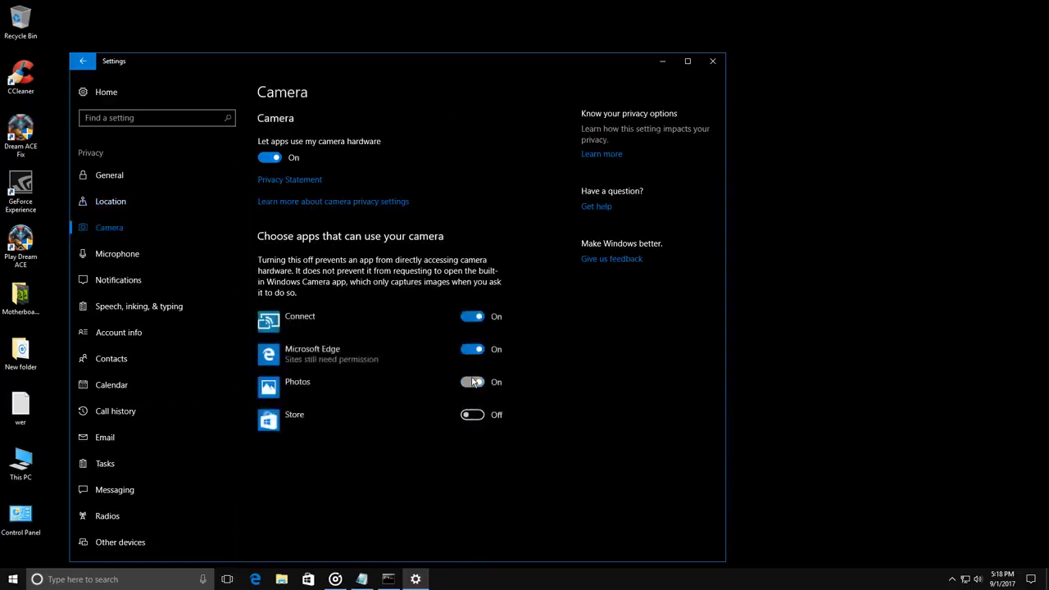
pyautogui.click(473, 350)
pyautogui.click(473, 316)
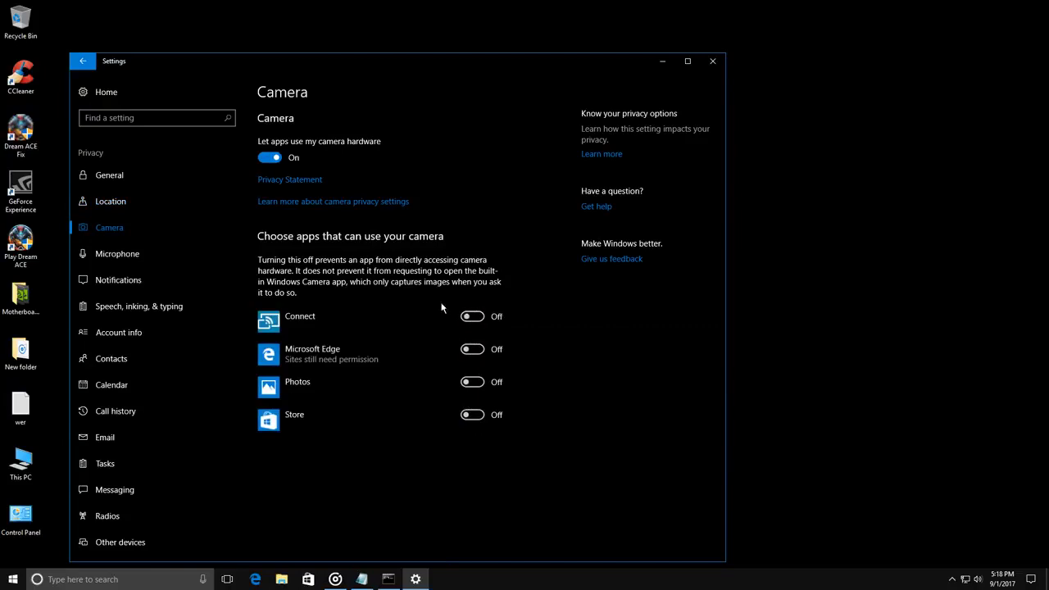
pyautogui.click(270, 158)
# - Turn off microphone access for the listed apps from Xbox Game bar up to Microsoft Edge, and disable microphone use for all apps
pyautogui.click(136, 254)
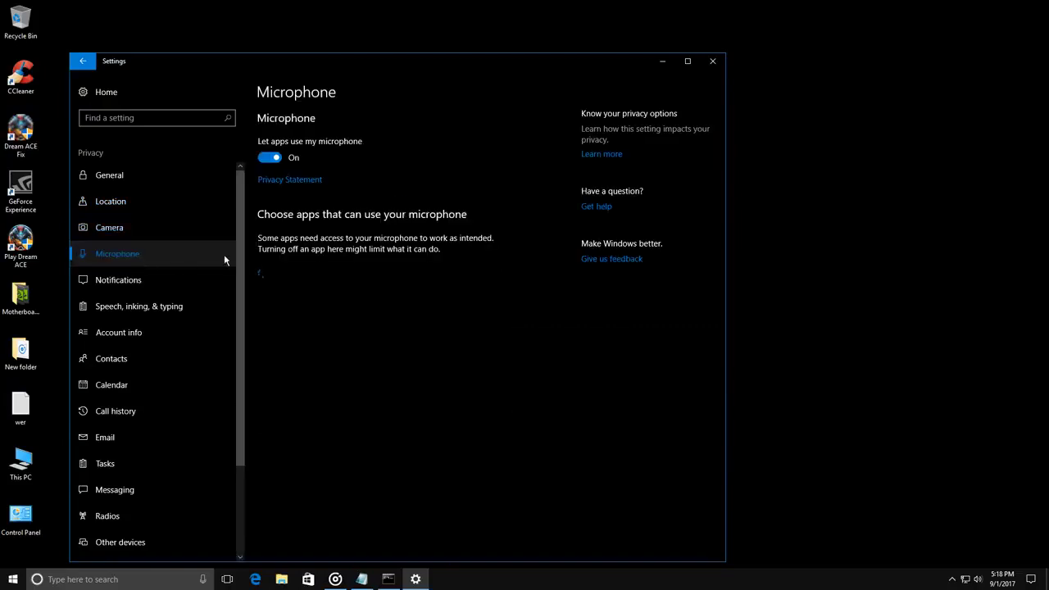
pyautogui.click(474, 502)
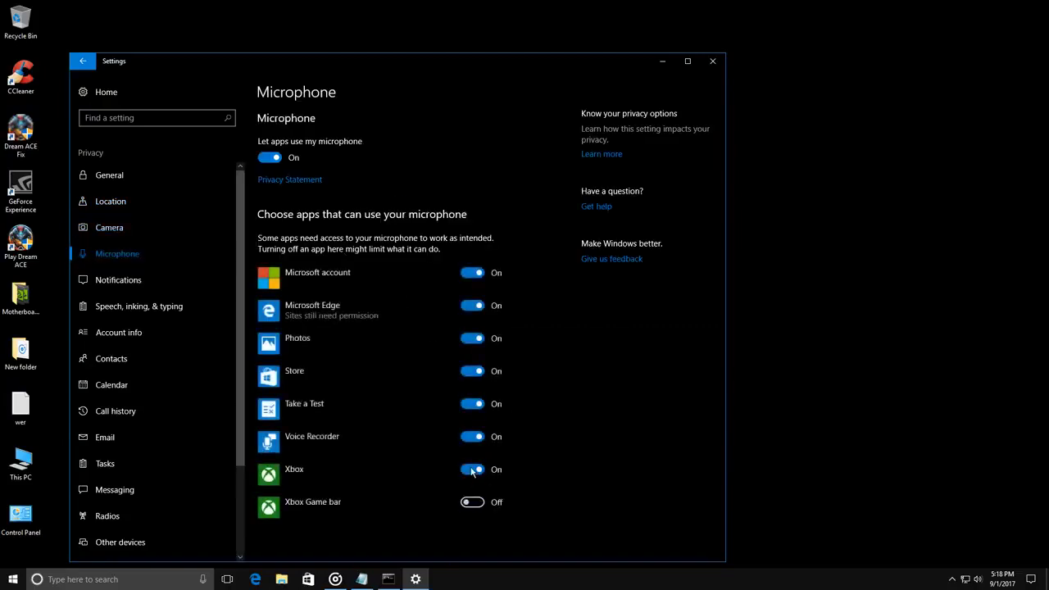
pyautogui.click(474, 469)
pyautogui.click(473, 436)
pyautogui.click(473, 405)
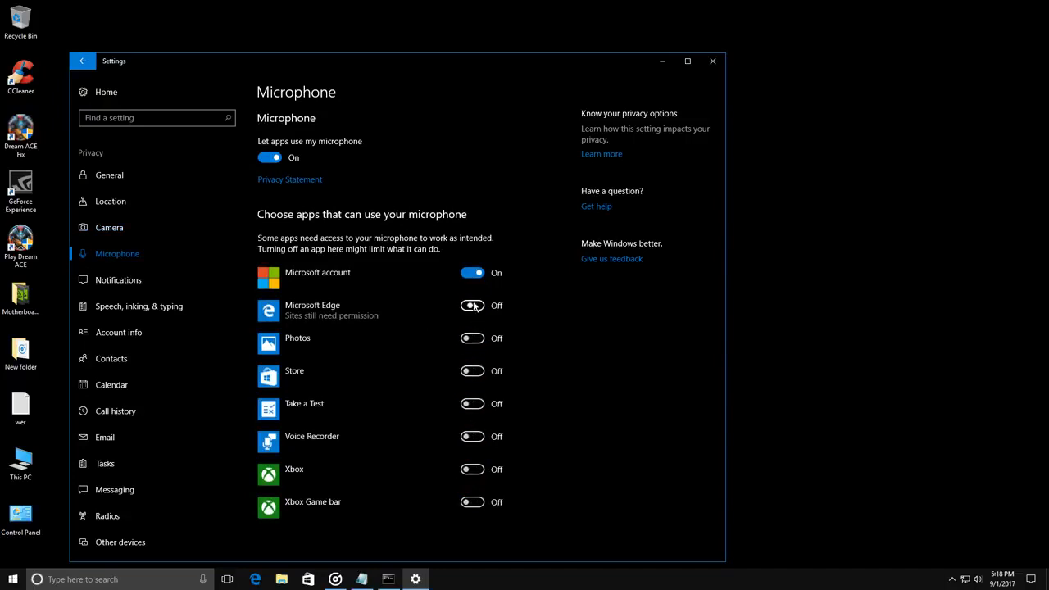
pyautogui.click(268, 158)
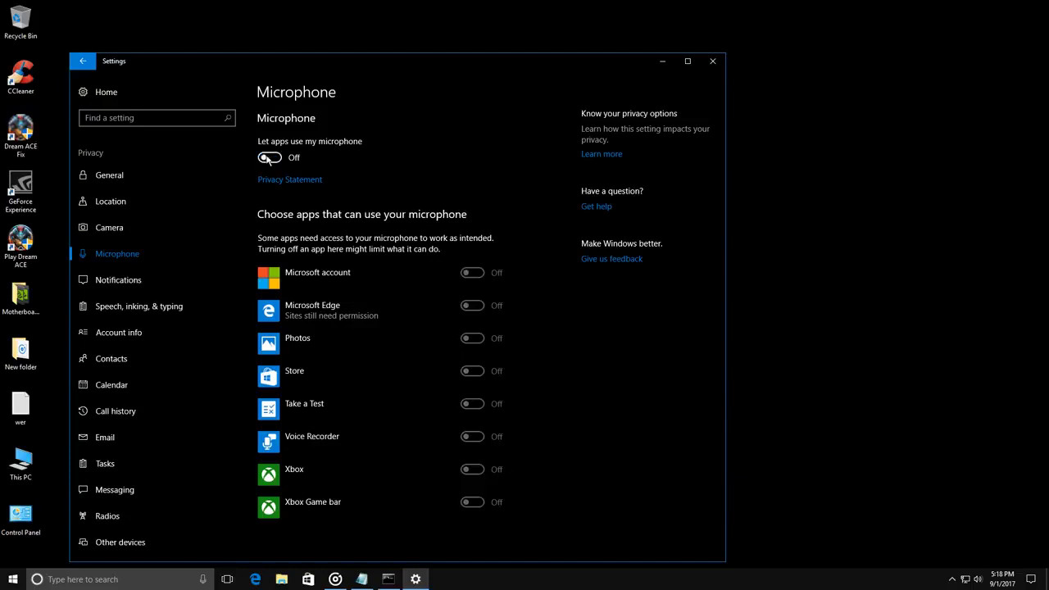
# - Turn off app access to notifications, and turn off speech services and typing suggestions
pyautogui.click(136, 283)
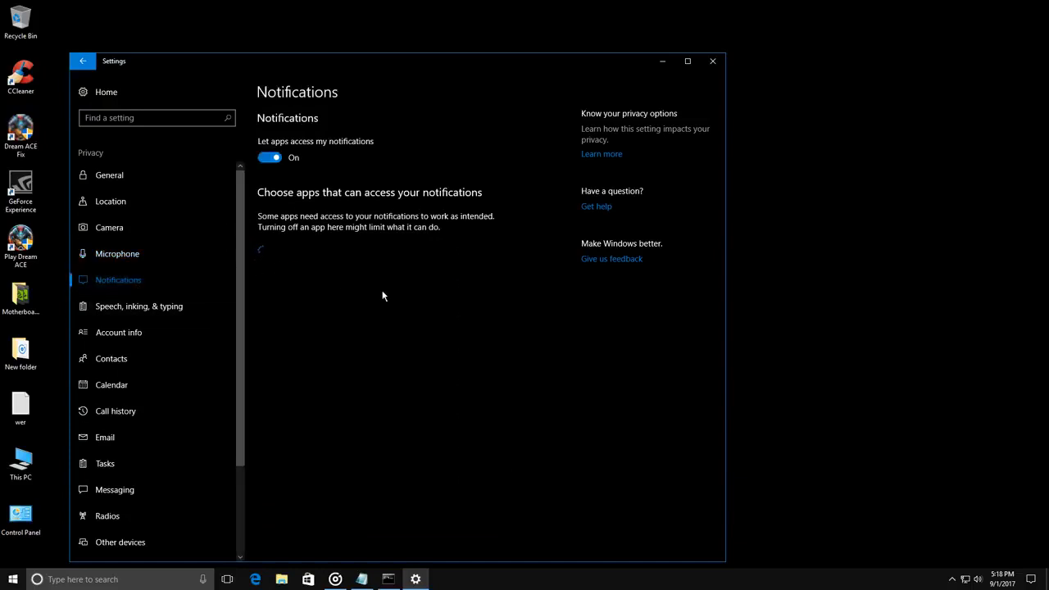
pyautogui.click(267, 160)
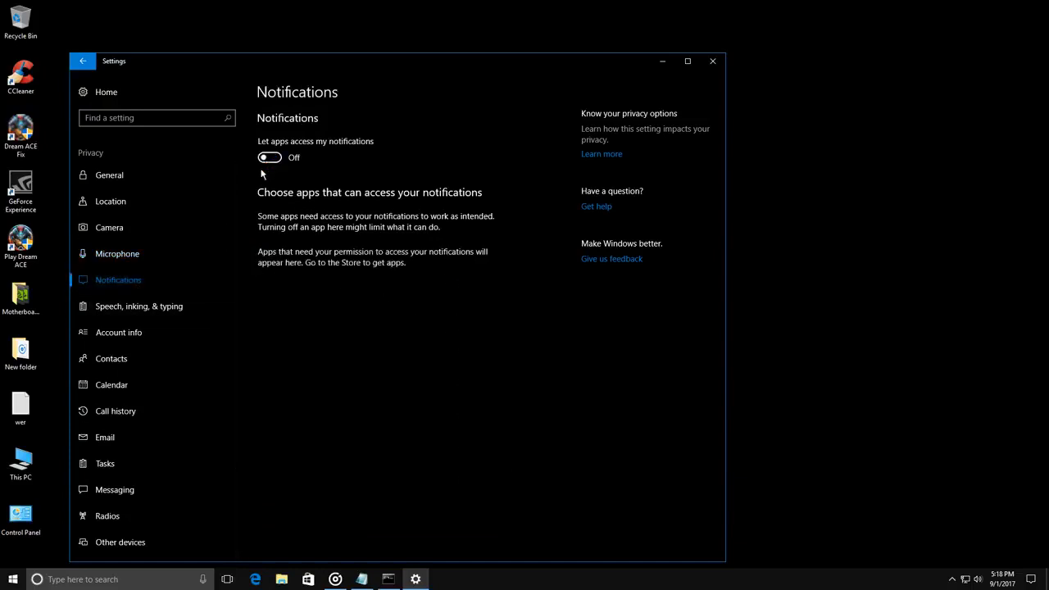
pyautogui.click(157, 313)
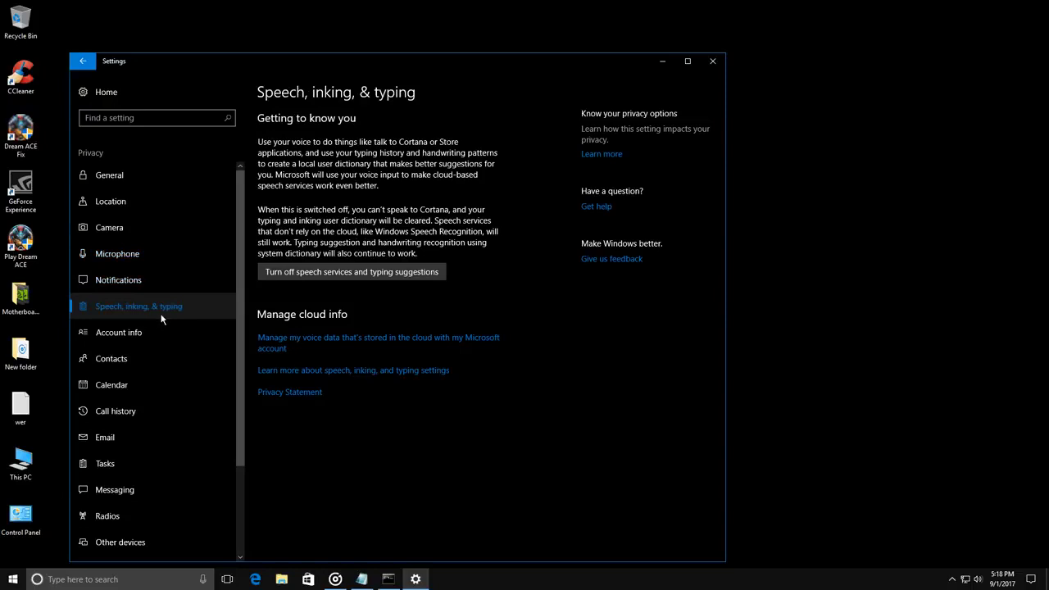
pyautogui.click(388, 273)
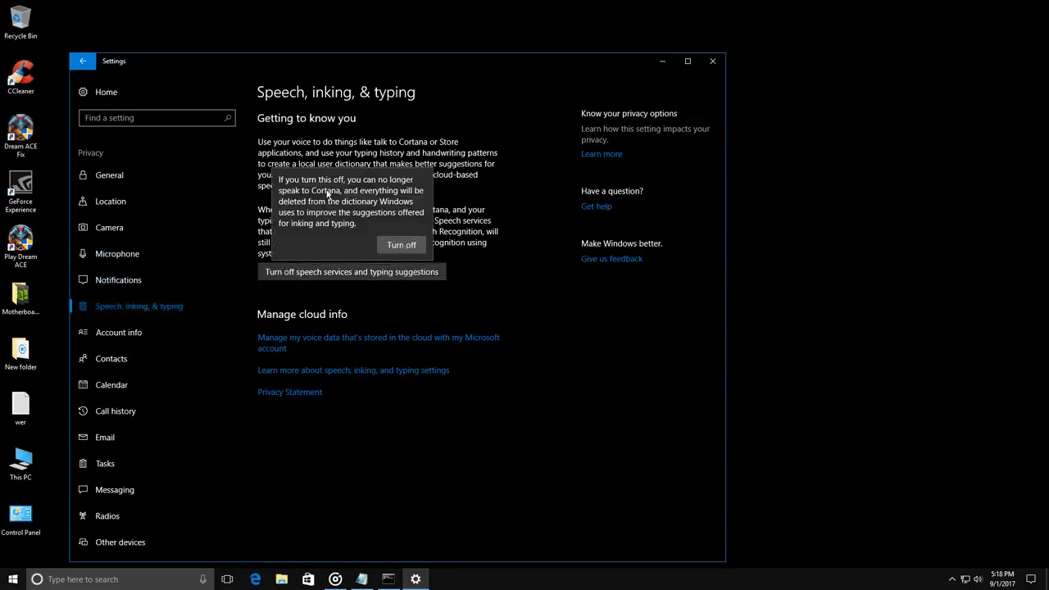
pyautogui.click(401, 244)
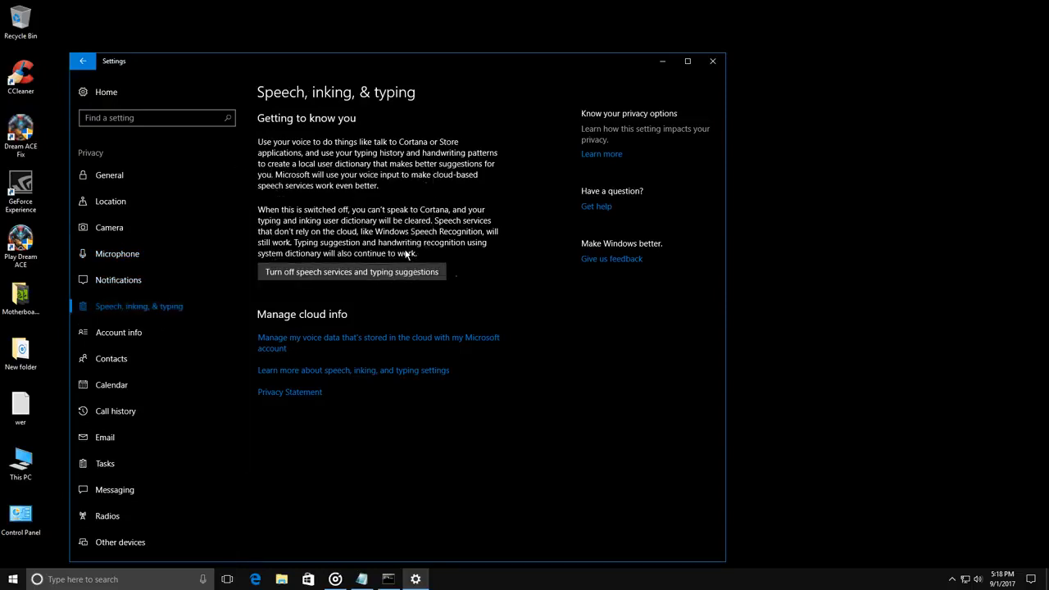
# - Check the Account info privacy settings and turn off contacts access for Xbox, Voice Recorder, Photos, and Email and accounts
pyautogui.click(150, 336)
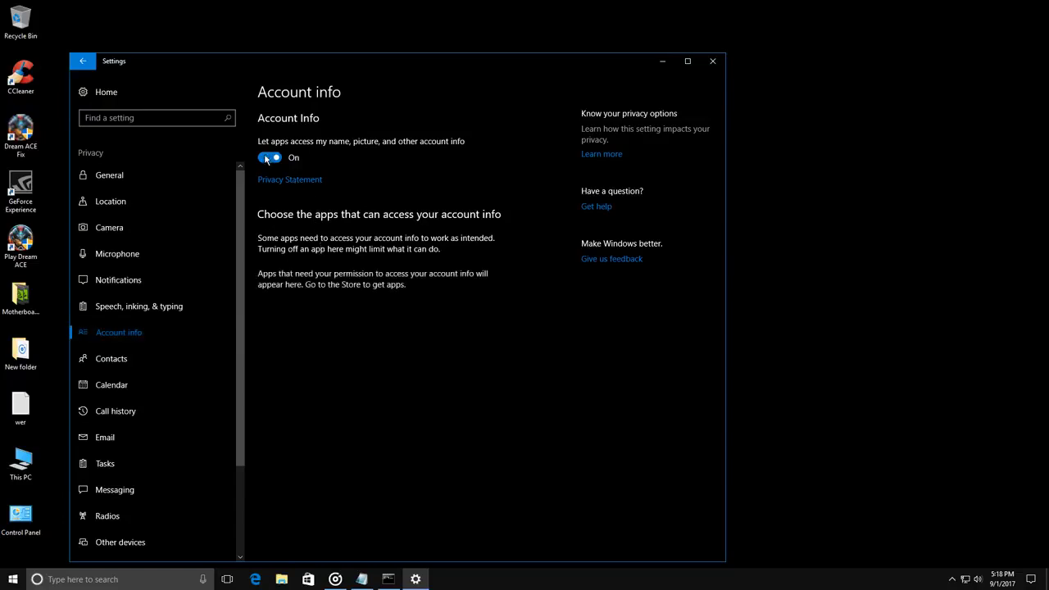
pyautogui.click(124, 358)
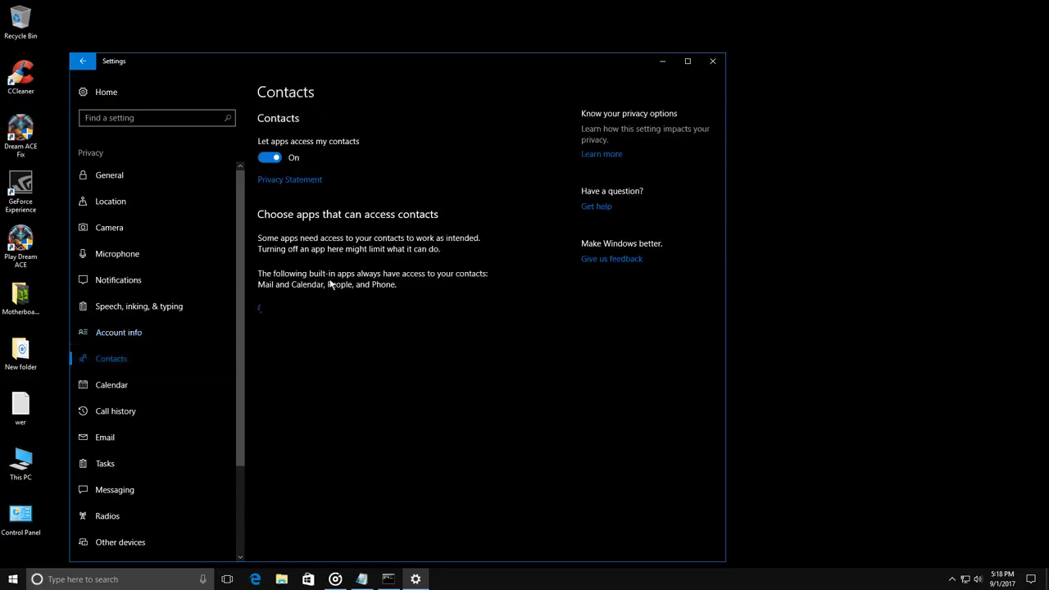
pyautogui.click(464, 410)
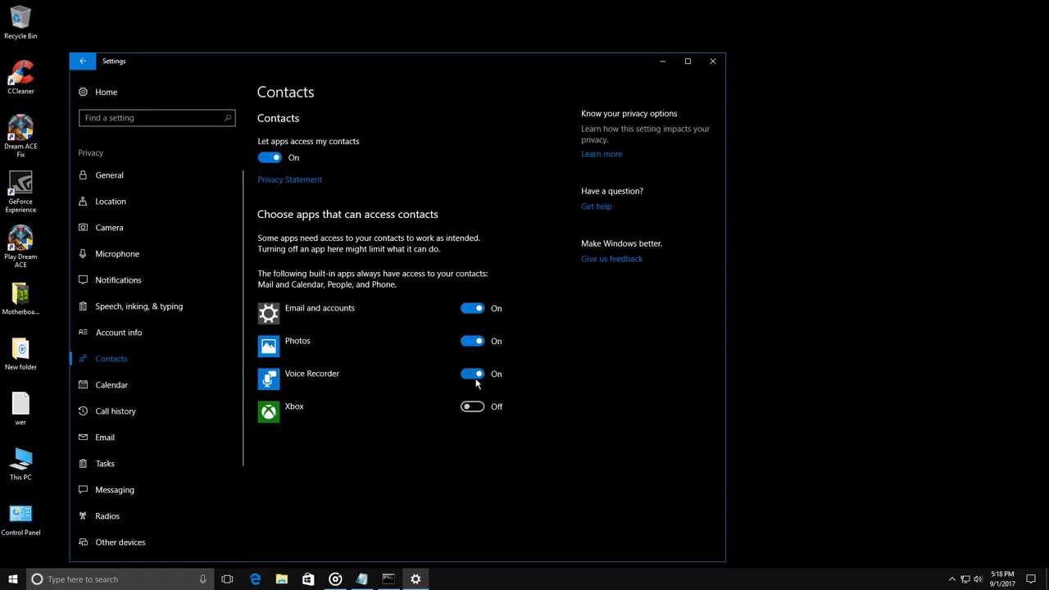
pyautogui.click(473, 375)
pyautogui.click(472, 342)
pyautogui.click(472, 309)
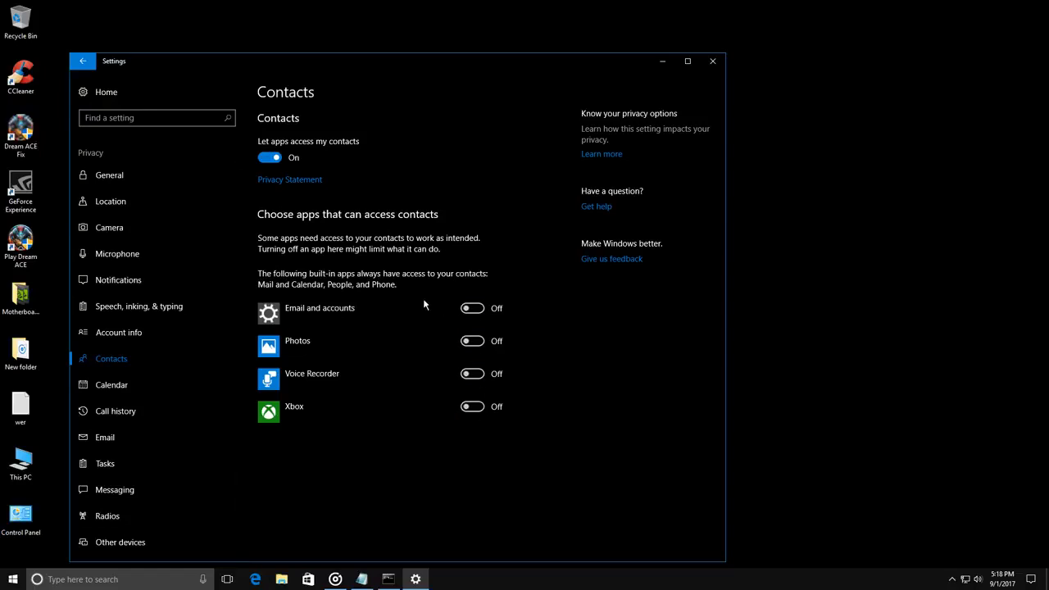
# - Turn off app access to contacts, and turn off calendar access for Windows and for all apps
pyautogui.click(270, 157)
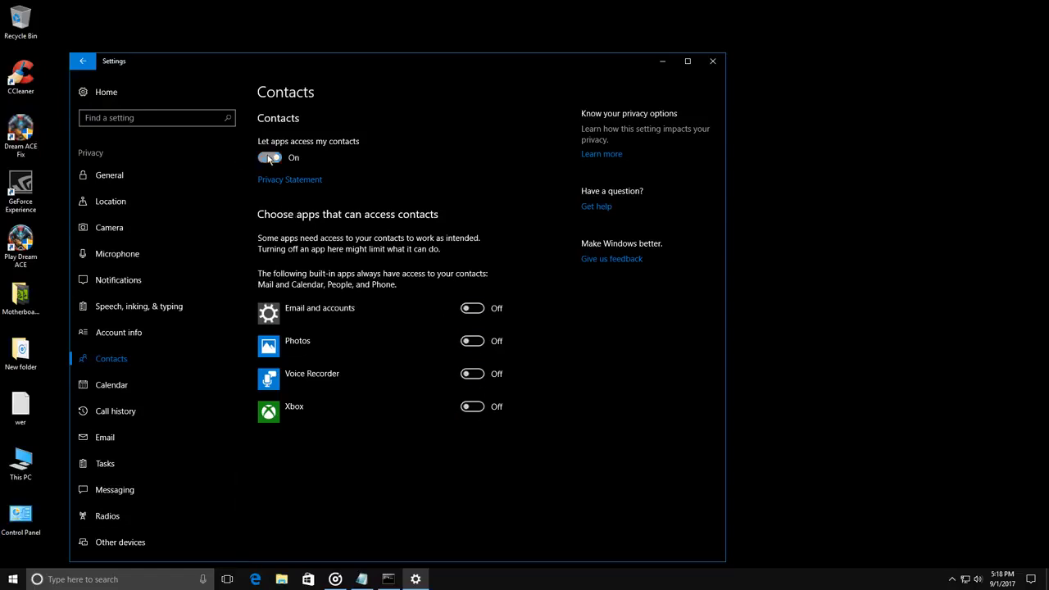
pyautogui.click(136, 386)
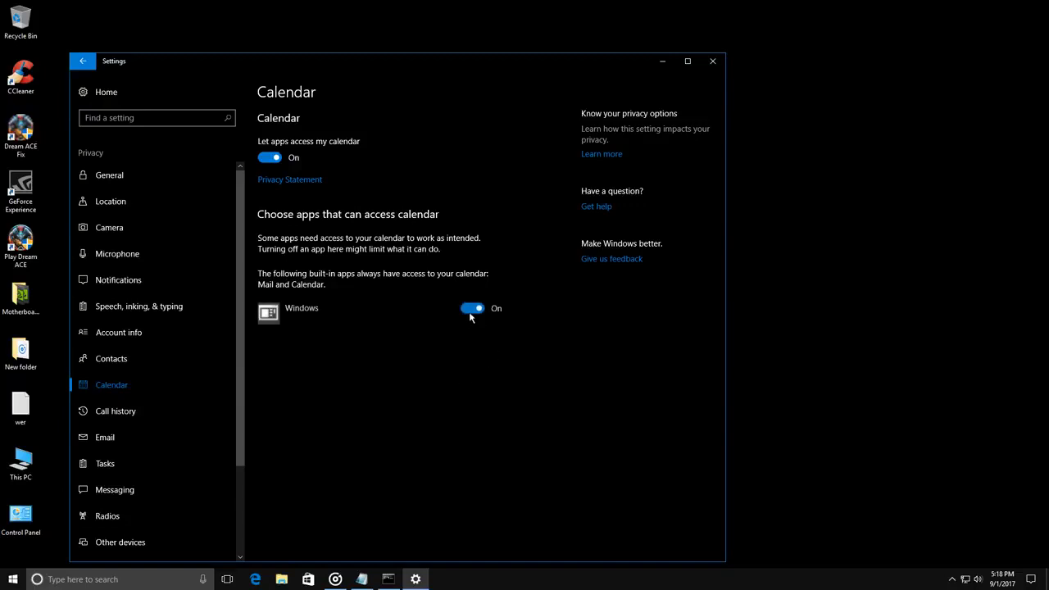
pyautogui.click(471, 310)
pyautogui.click(270, 158)
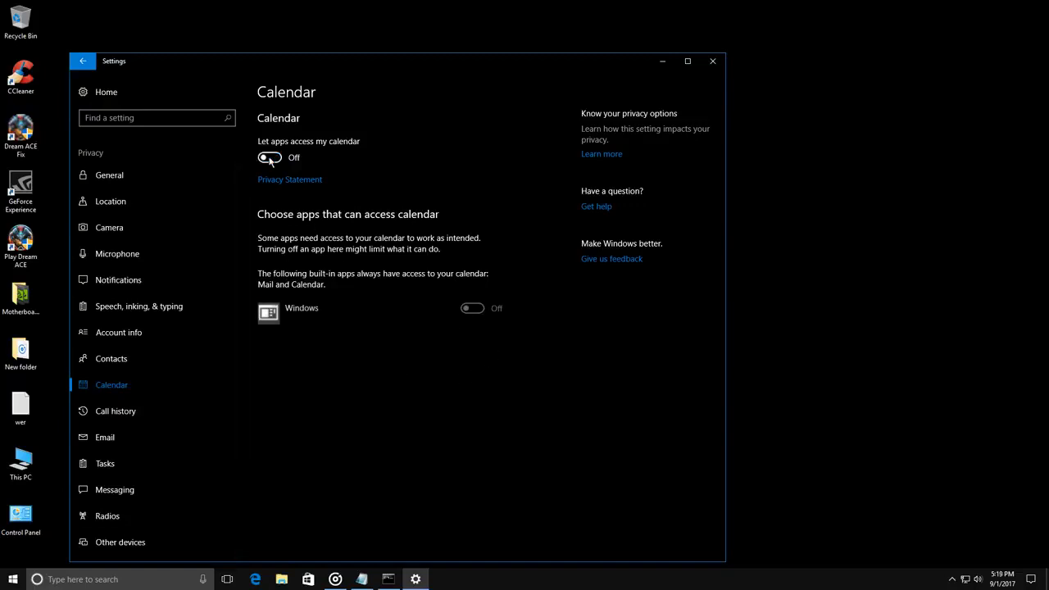
# - Turn off app access to call history, and stop apps from accessing and sending email
pyautogui.click(128, 412)
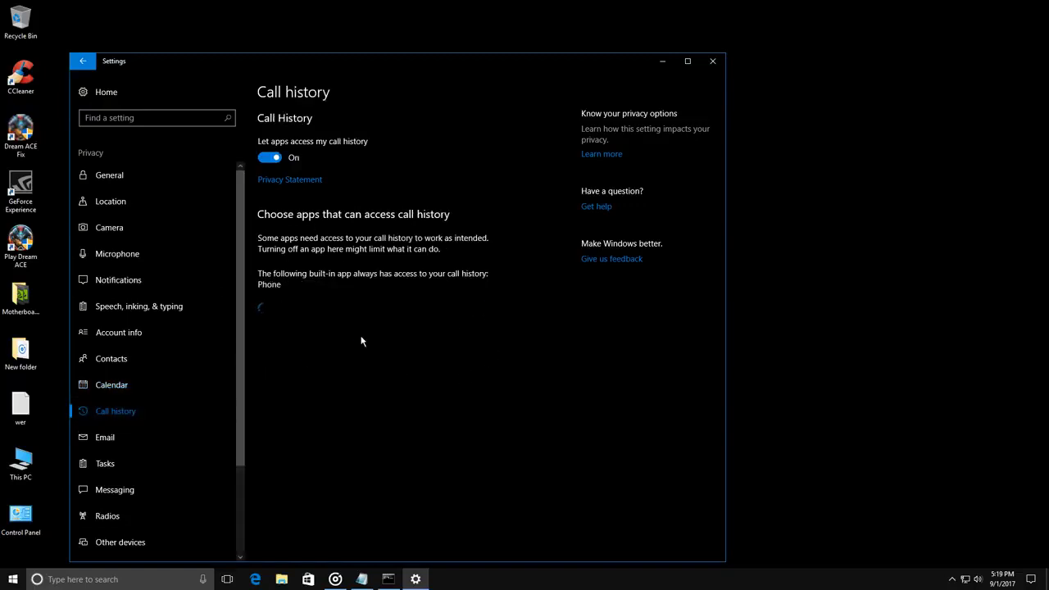
pyautogui.click(270, 157)
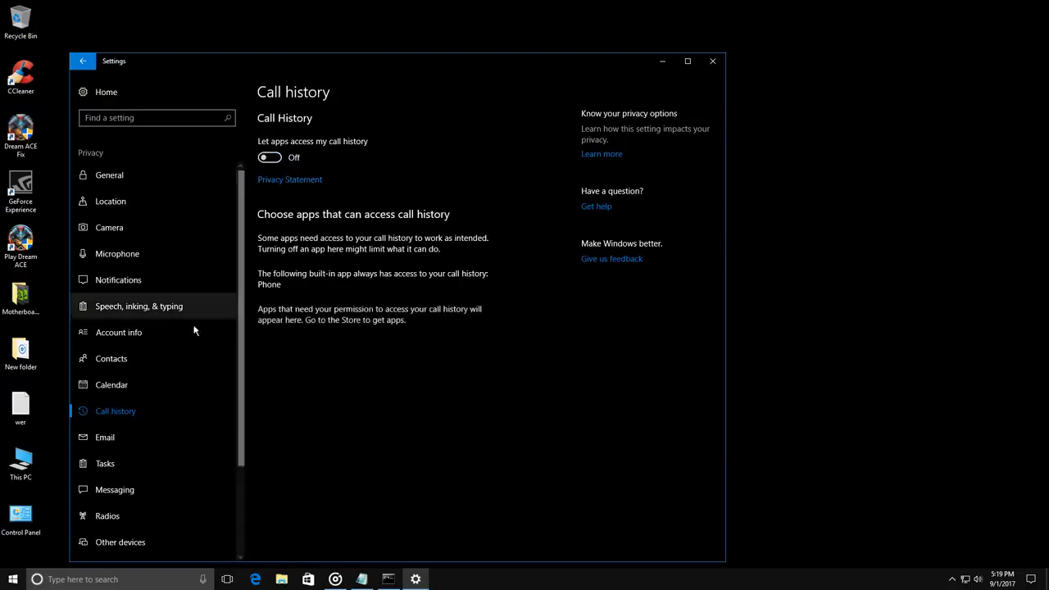
pyautogui.scroll(-1, 188, 340)
pyautogui.click(122, 377)
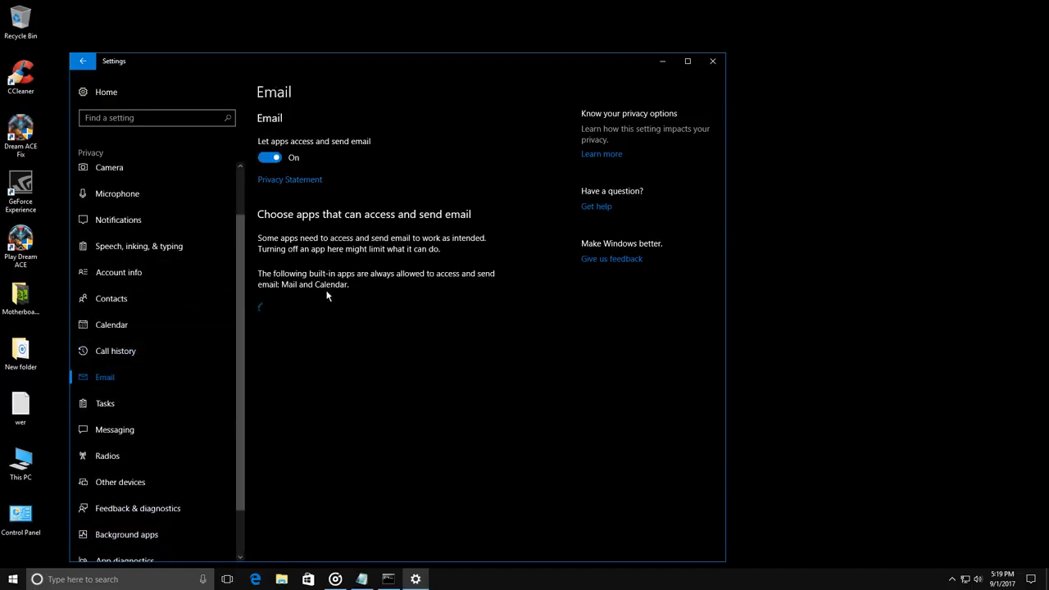
pyautogui.click(270, 158)
# - Turn off app access to tasks, and stop apps from reading or sending messages
pyautogui.scroll(-1, 173, 380)
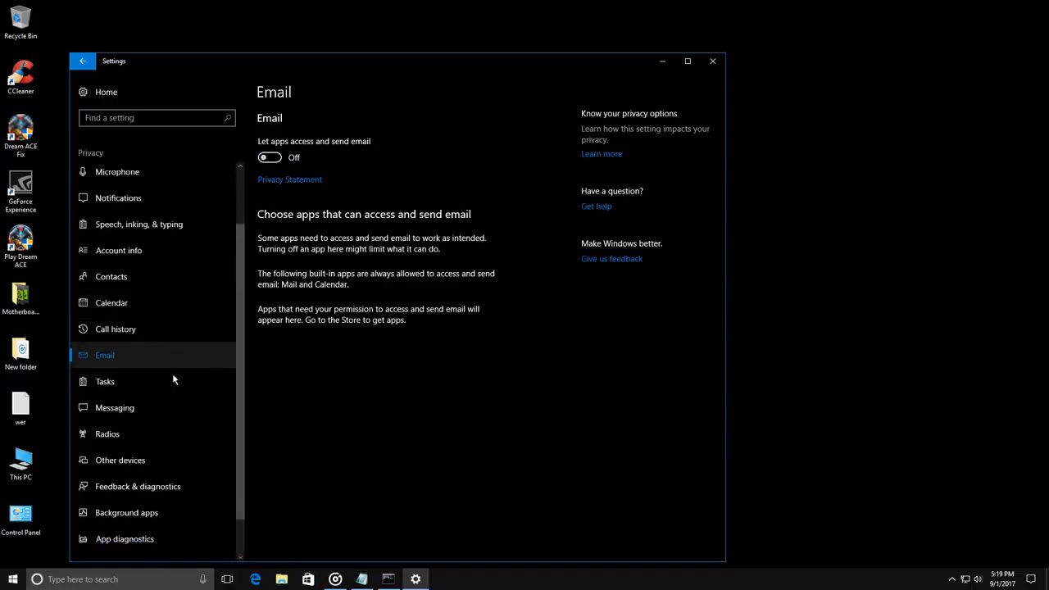
pyautogui.scroll(-2, 156, 365)
pyautogui.click(140, 352)
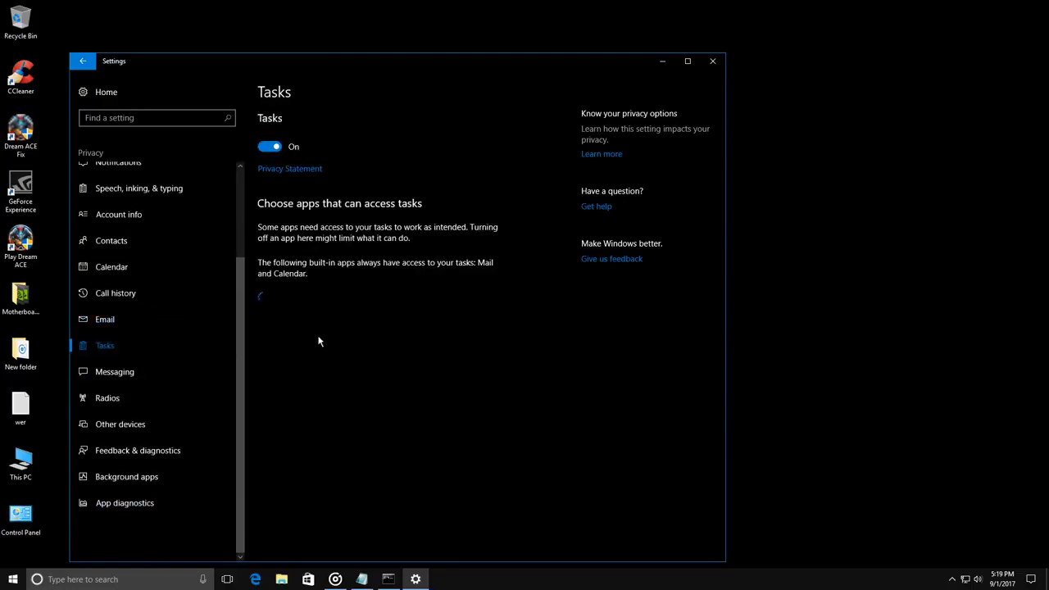
pyautogui.click(276, 148)
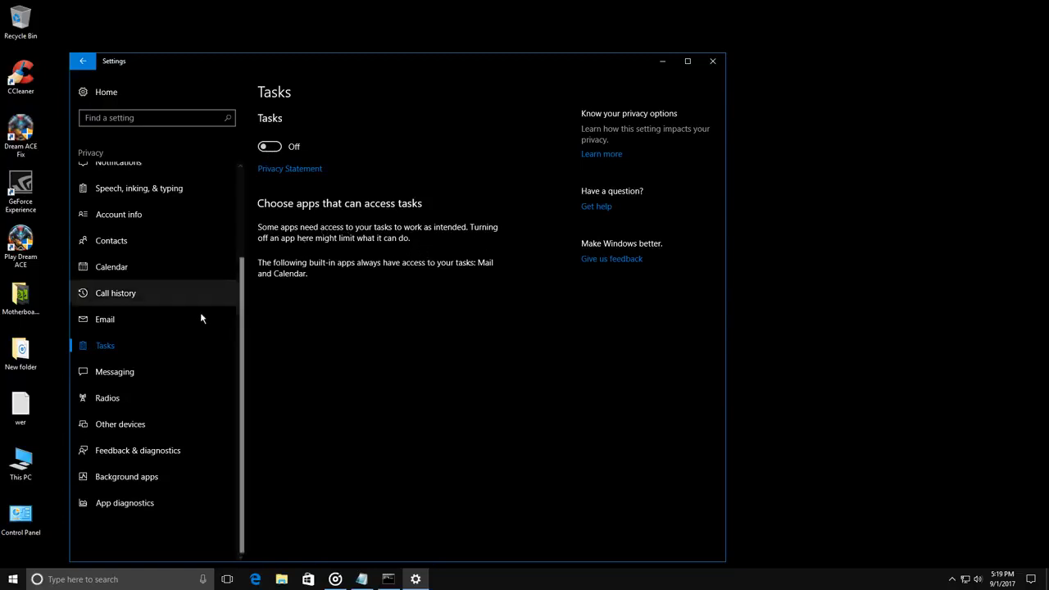
pyautogui.click(134, 374)
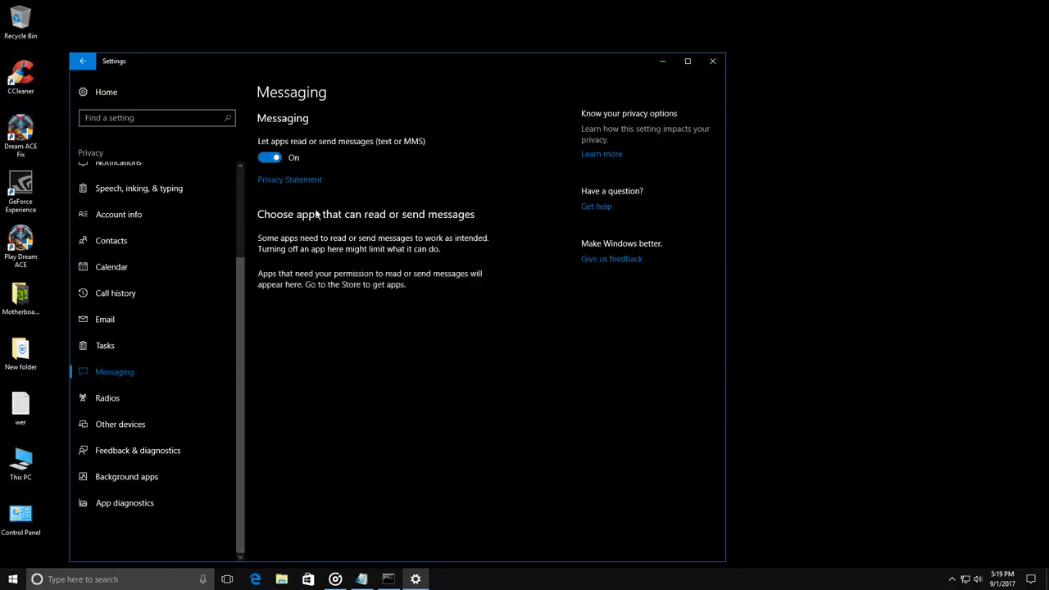
pyautogui.click(272, 159)
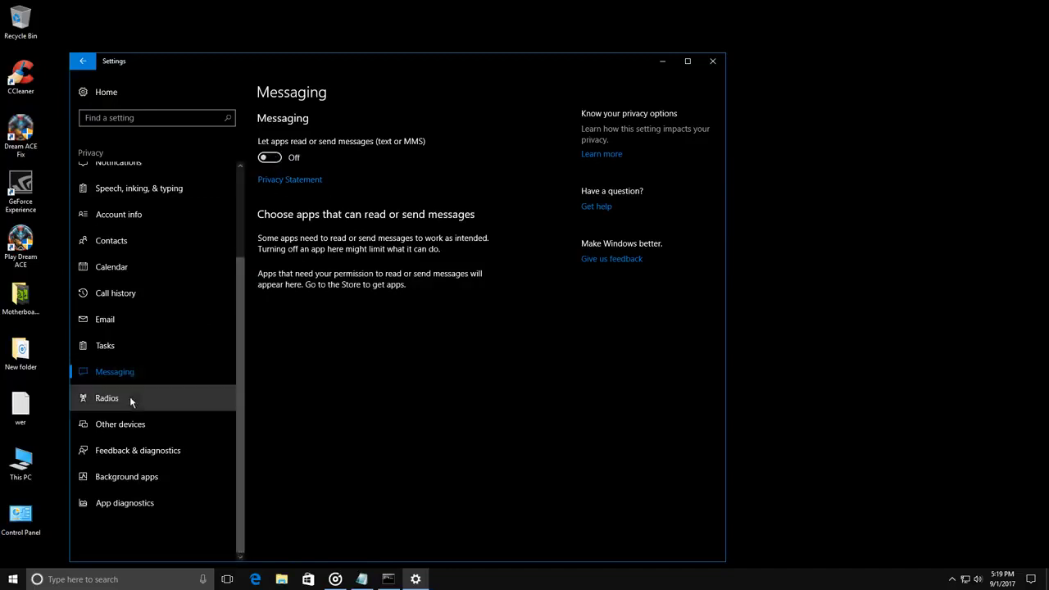
# - Turn off radio control for Windows, Share Window and all apps, and disable syncing with unpaired wireless devices
pyautogui.click(132, 400)
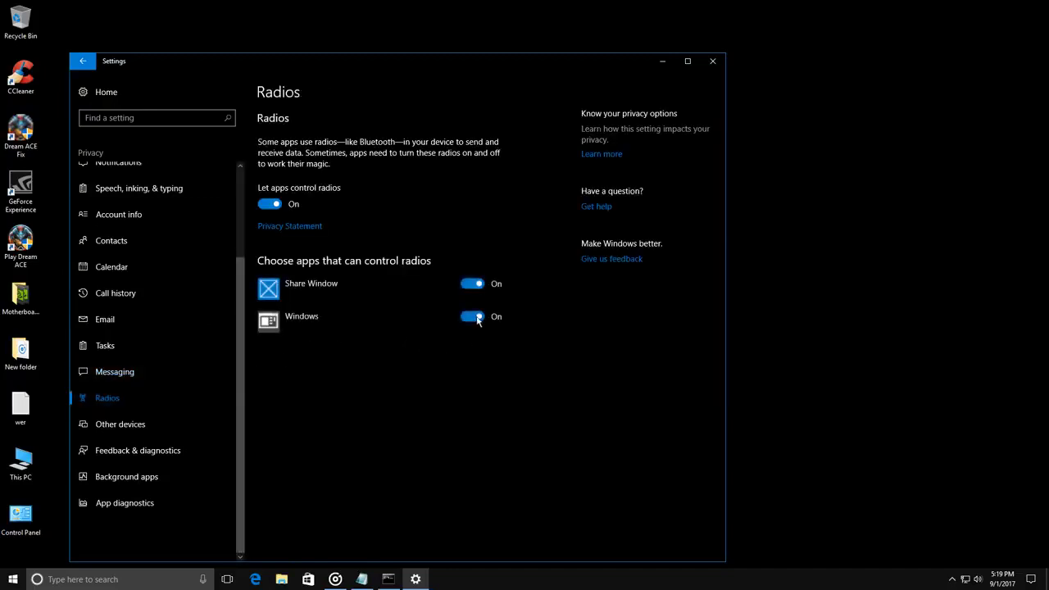
pyautogui.click(476, 318)
pyautogui.click(473, 284)
pyautogui.click(271, 205)
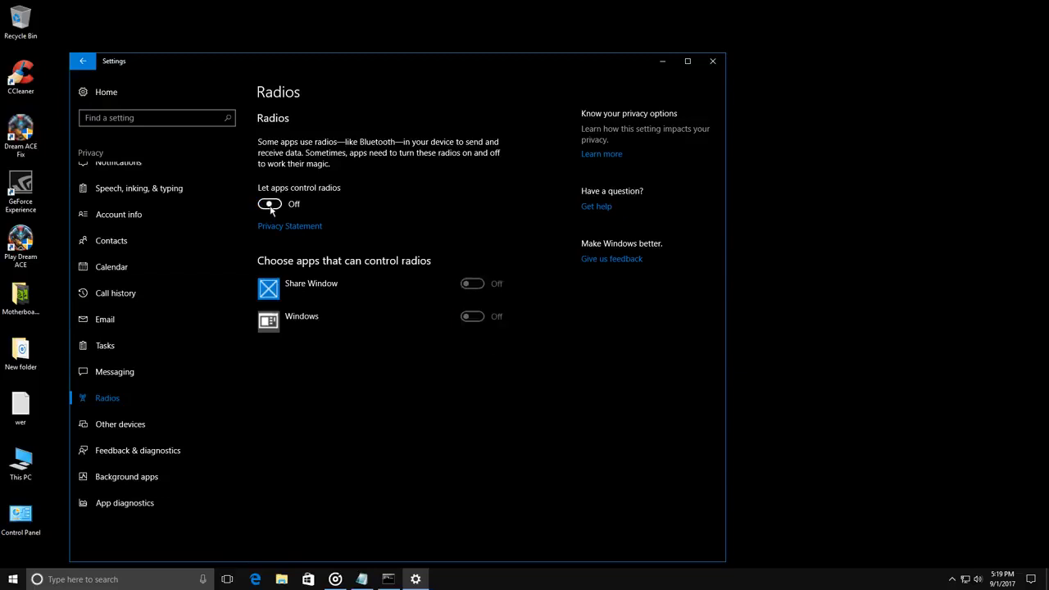
pyautogui.click(133, 425)
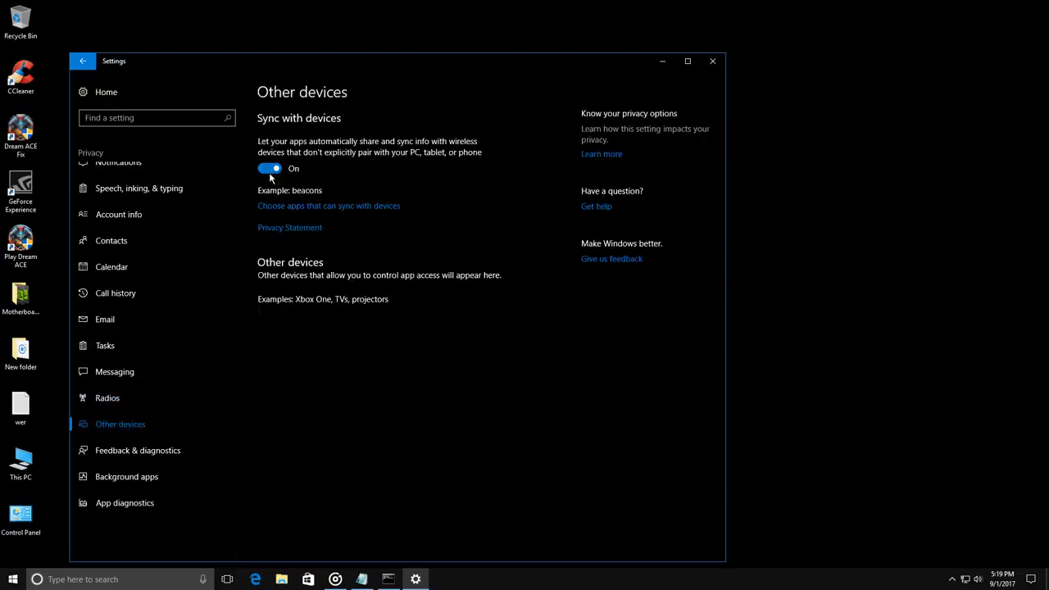
pyautogui.click(269, 172)
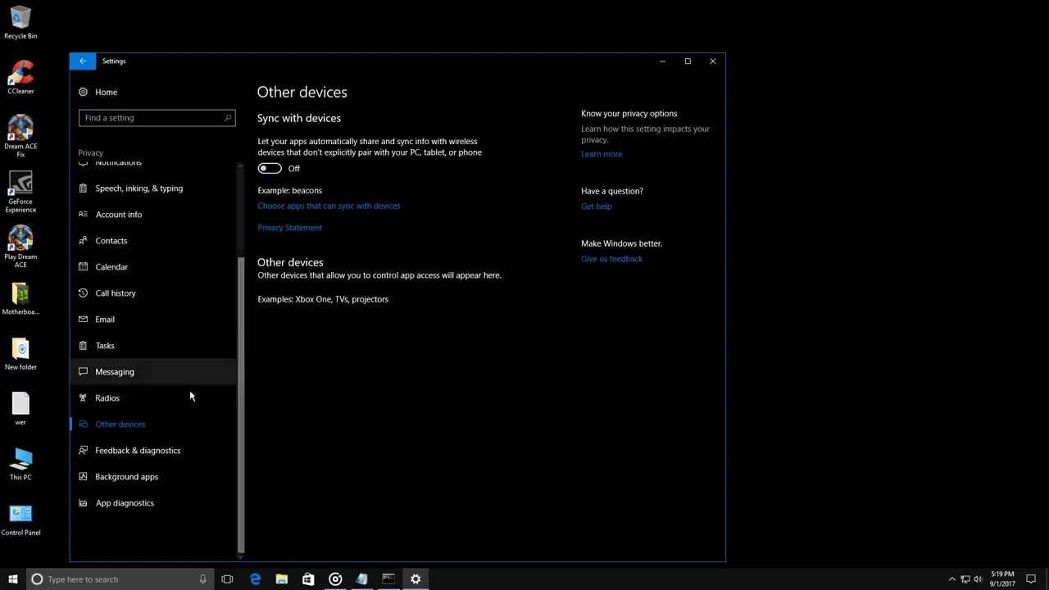
# - Set diagnostic and usage data to Basic, turn off tailored experiences, and set the feedback frequency to Never
pyautogui.click(136, 450)
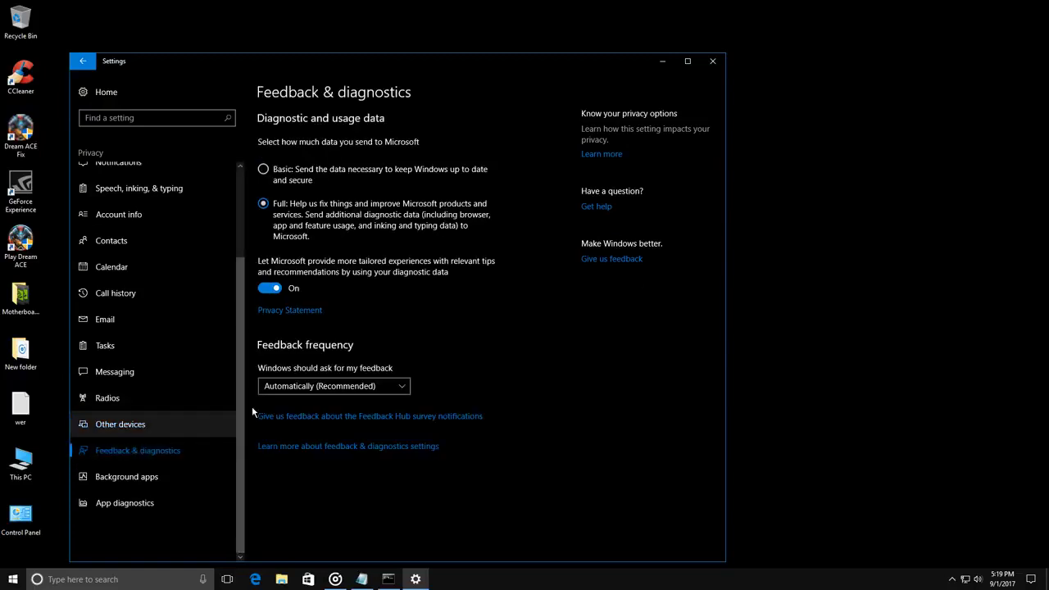
pyautogui.click(263, 169)
pyautogui.click(271, 288)
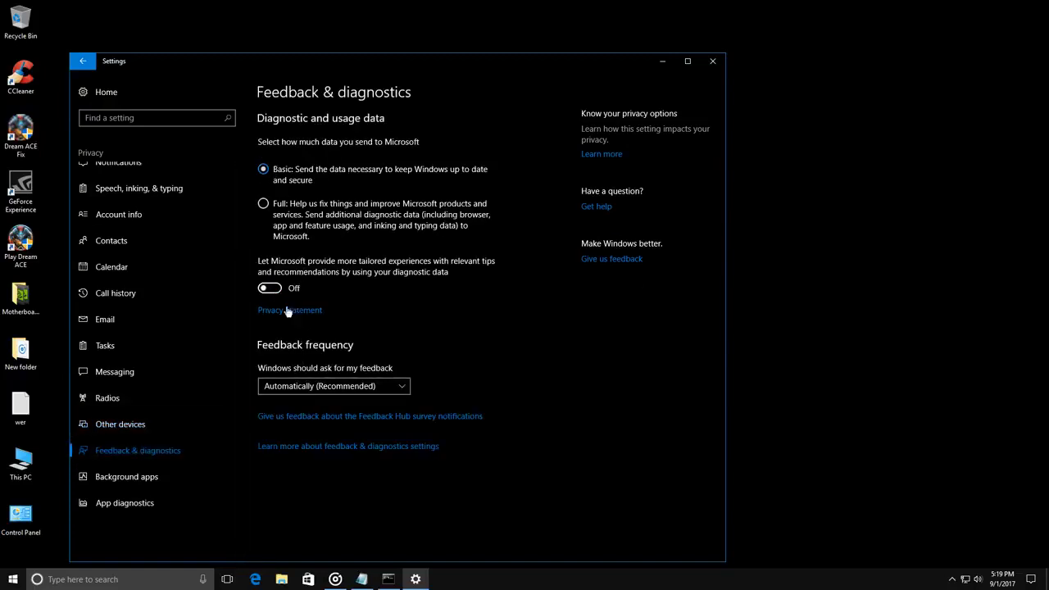
pyautogui.click(332, 386)
pyautogui.click(293, 461)
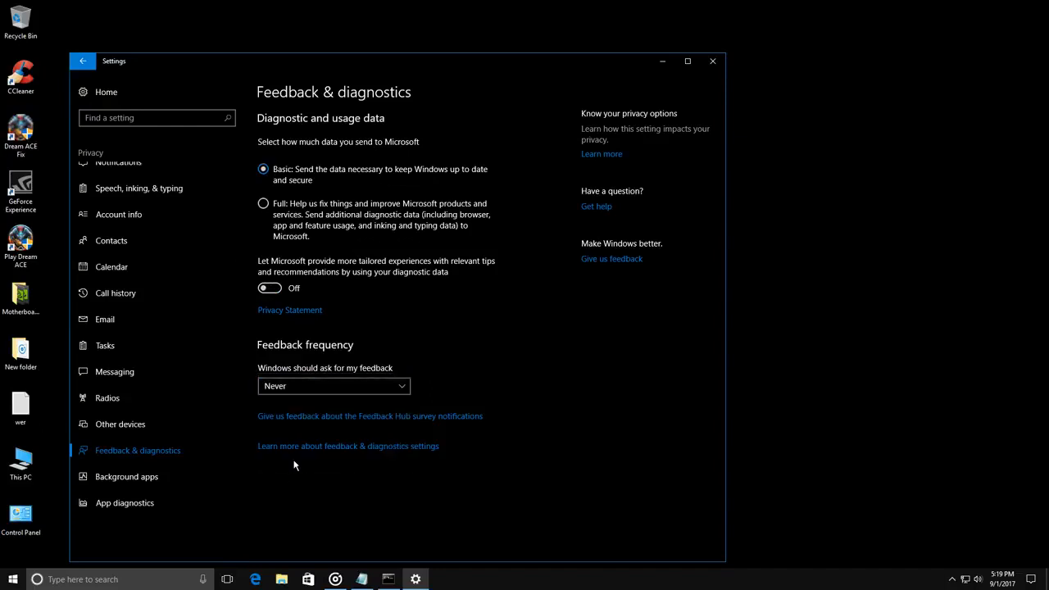
# - Turn off background running for every listed app individually, from Xbox up to 3D Builder
pyautogui.click(152, 480)
pyautogui.scroll(-5, 388, 416)
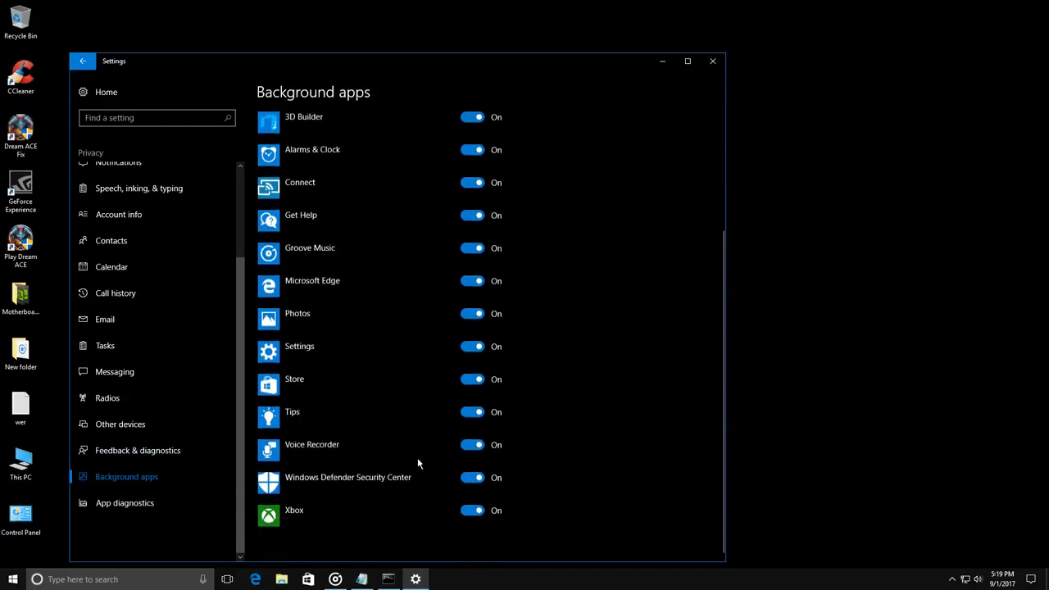
pyautogui.click(473, 510)
pyautogui.click(469, 477)
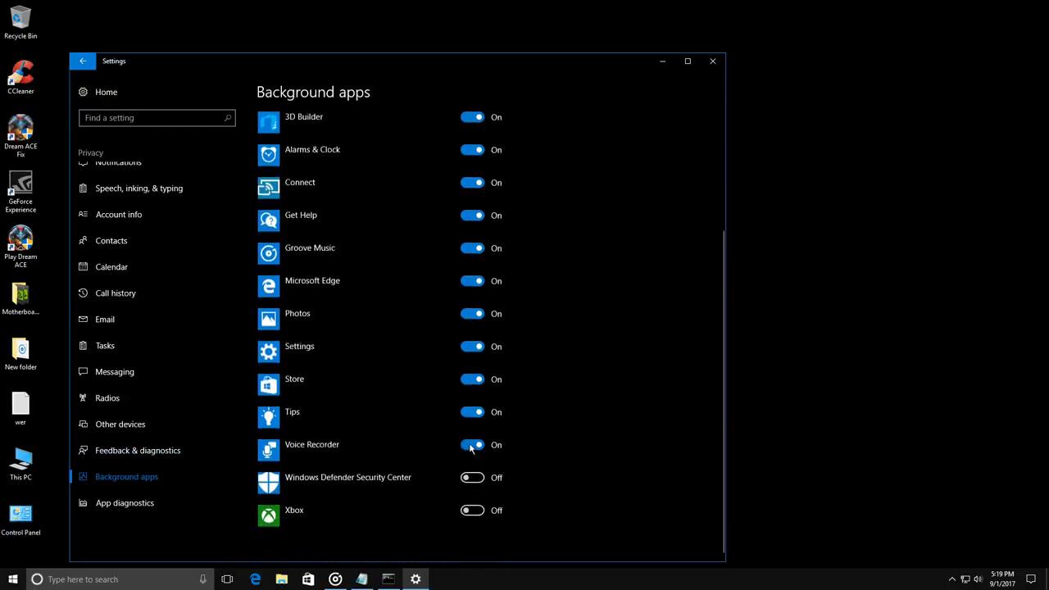
pyautogui.click(471, 448)
pyautogui.click(473, 413)
pyautogui.click(476, 380)
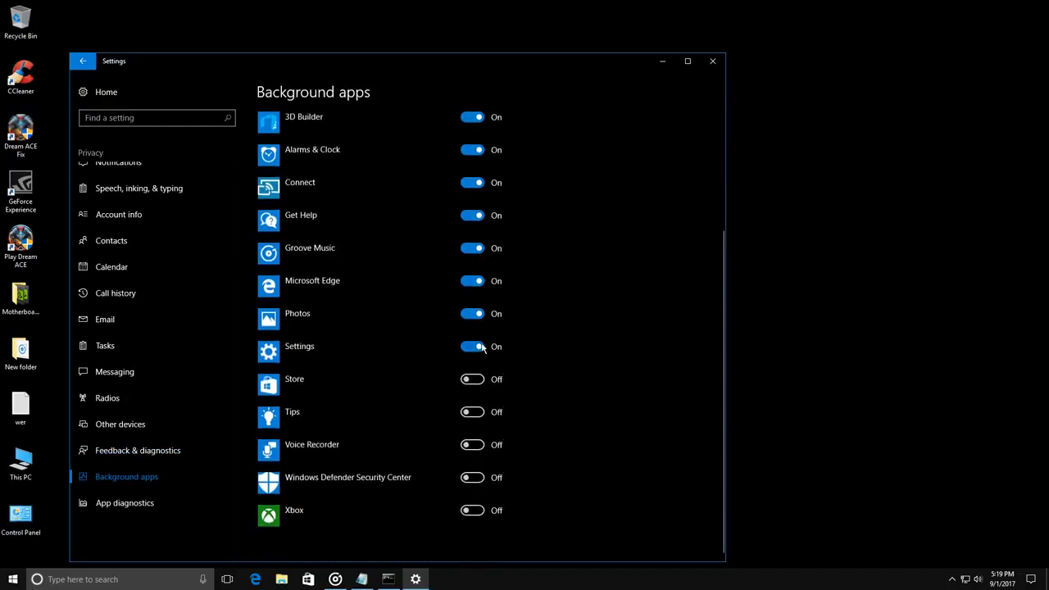
pyautogui.click(475, 347)
pyautogui.click(477, 318)
pyautogui.click(472, 283)
pyautogui.click(478, 250)
pyautogui.click(473, 218)
pyautogui.click(472, 184)
pyautogui.scroll(3, 456, 237)
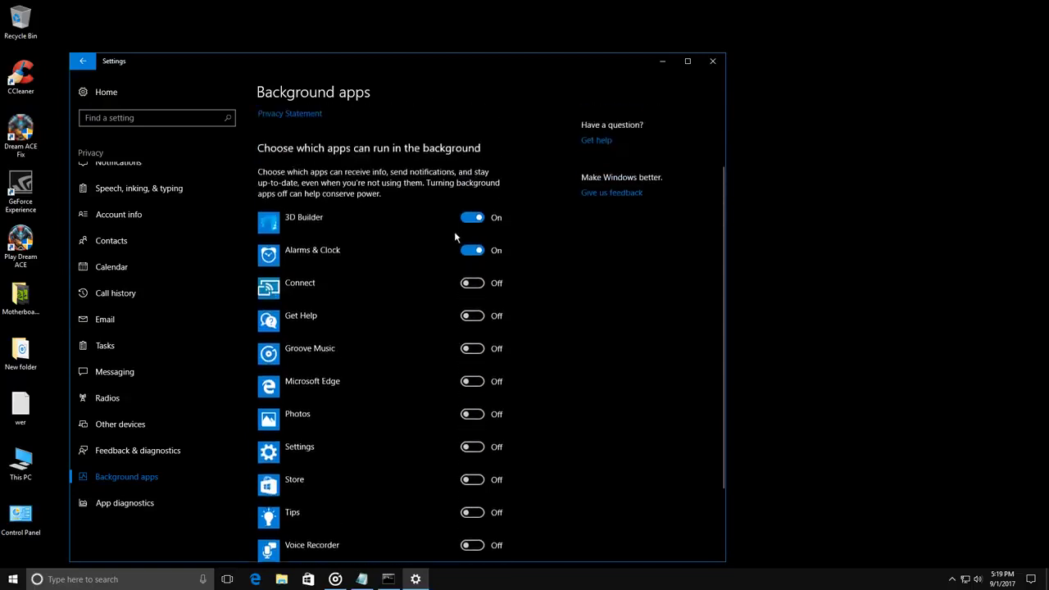
pyautogui.scroll(1, 455, 237)
pyautogui.click(472, 287)
pyautogui.click(472, 254)
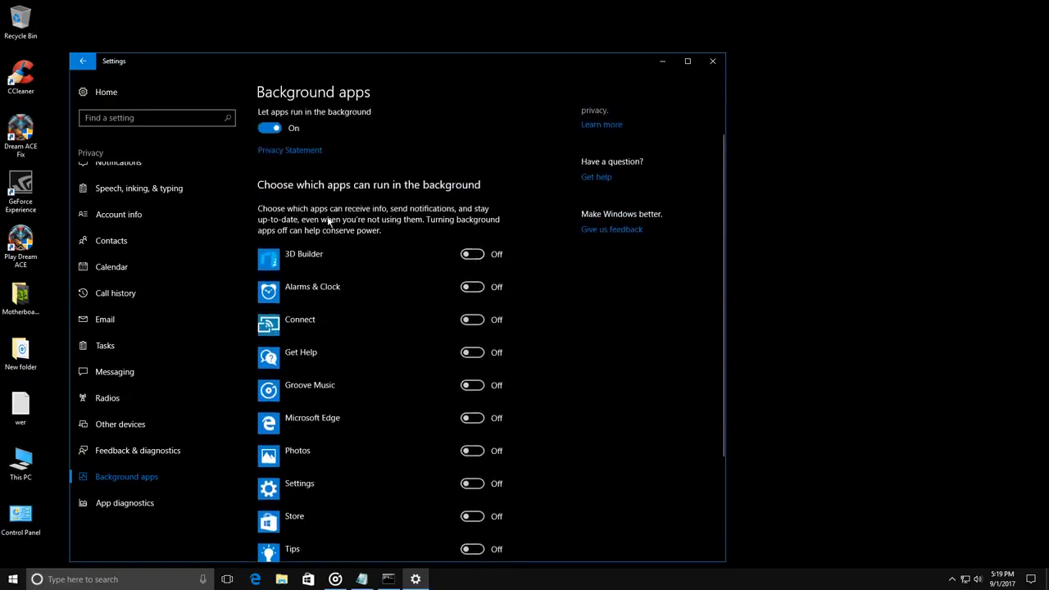
# - Stop all apps from running in the background, and turn off app access to diagnostic information
pyautogui.scroll(1, 328, 222)
pyautogui.click(270, 157)
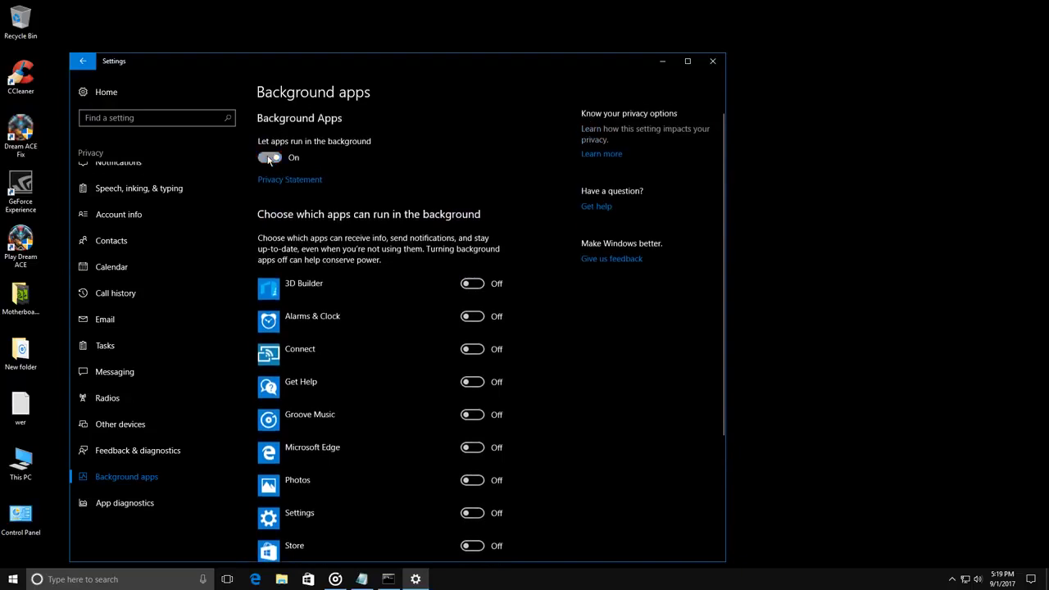
pyautogui.click(131, 503)
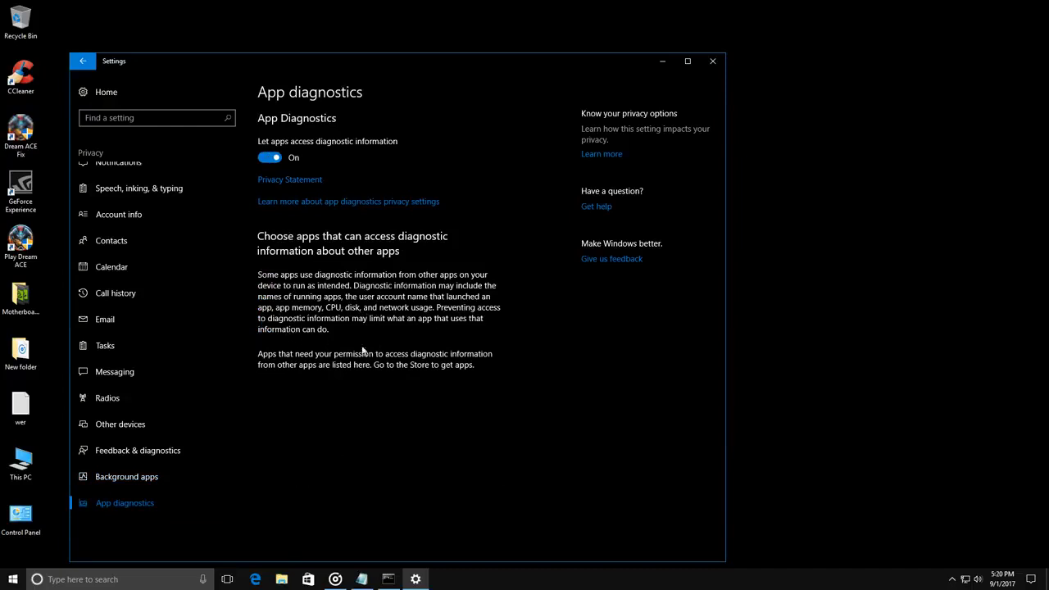
pyautogui.click(270, 160)
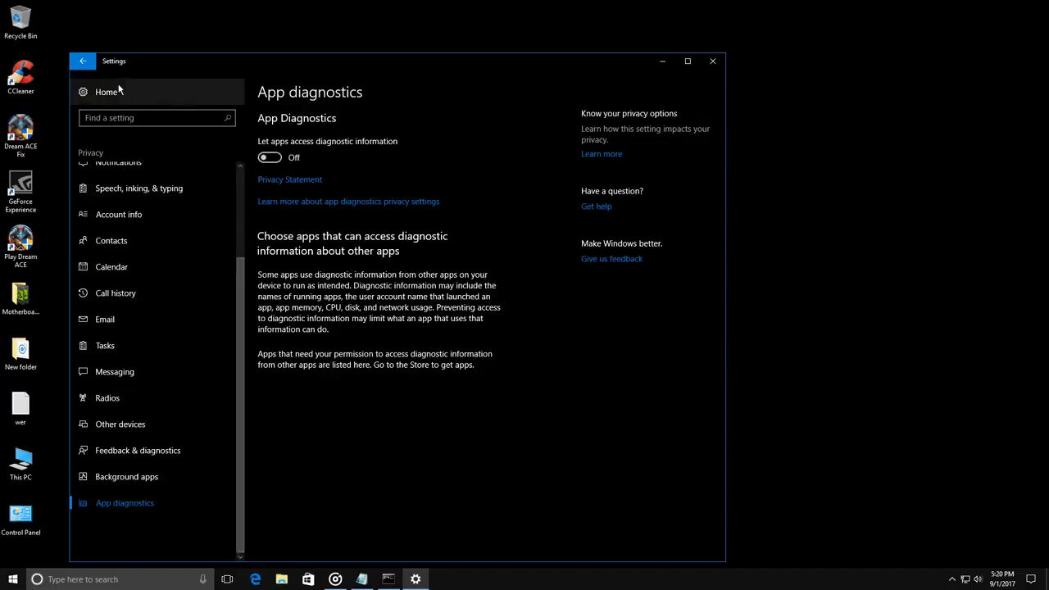
# - Open the update delivery settings in Windows Update's advanced options and make sure updates from other PCs are off
pyautogui.click(84, 62)
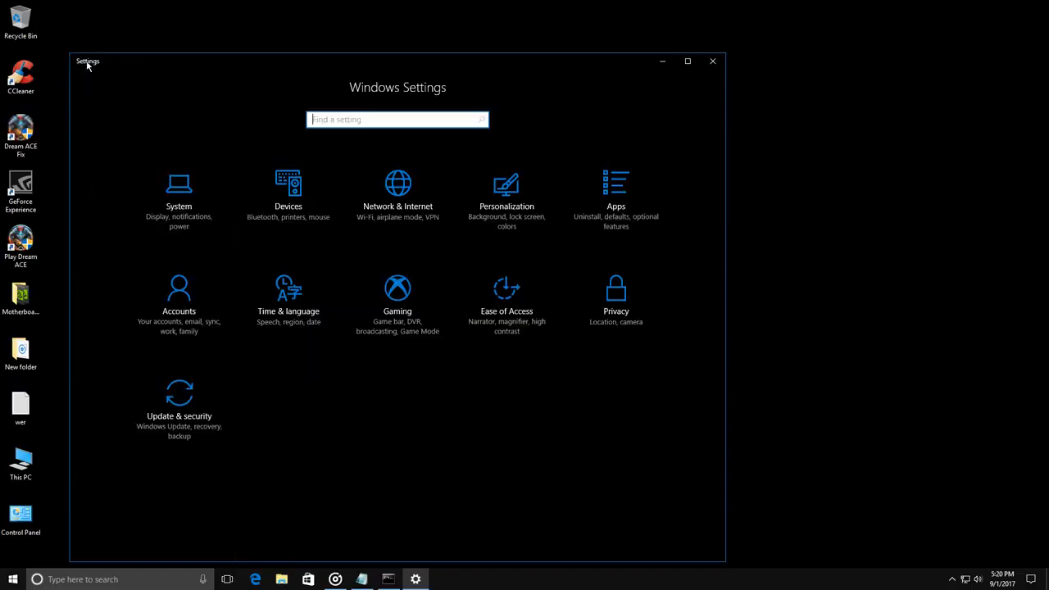
pyautogui.click(179, 405)
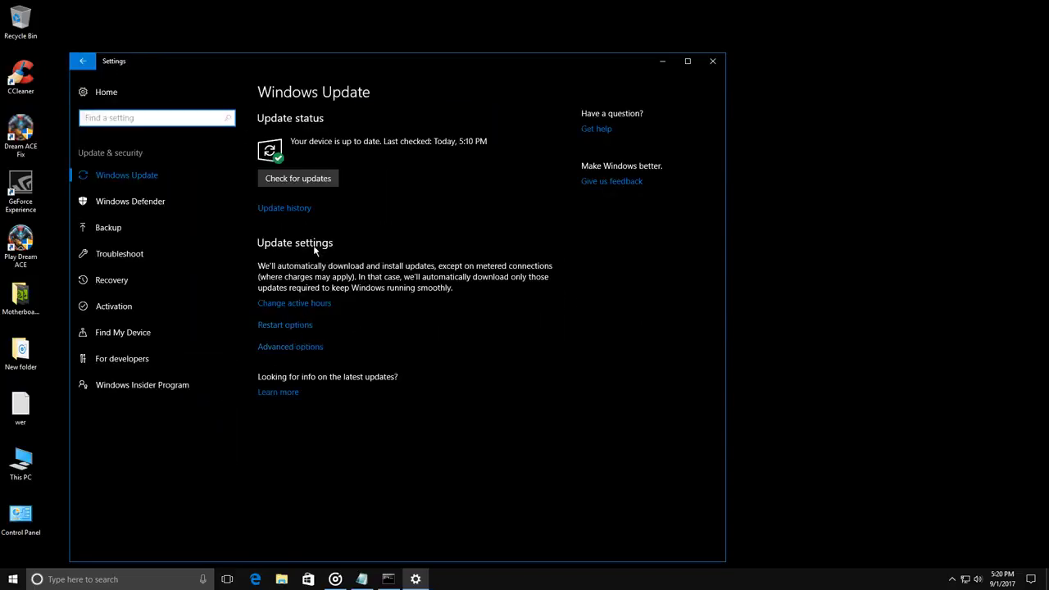
pyautogui.click(311, 349)
pyautogui.scroll(-1, 310, 355)
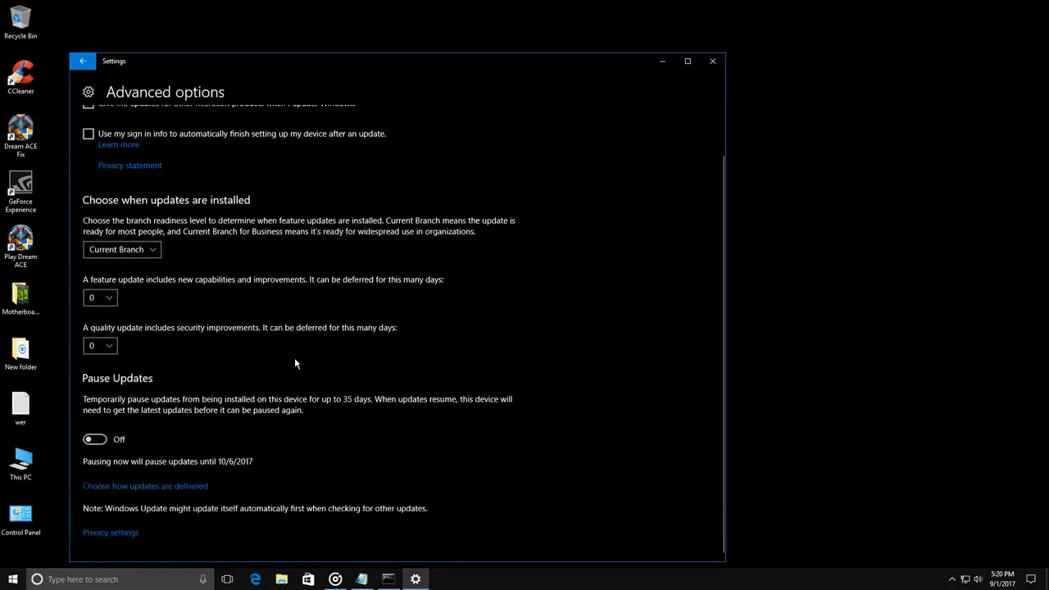
pyautogui.click(195, 492)
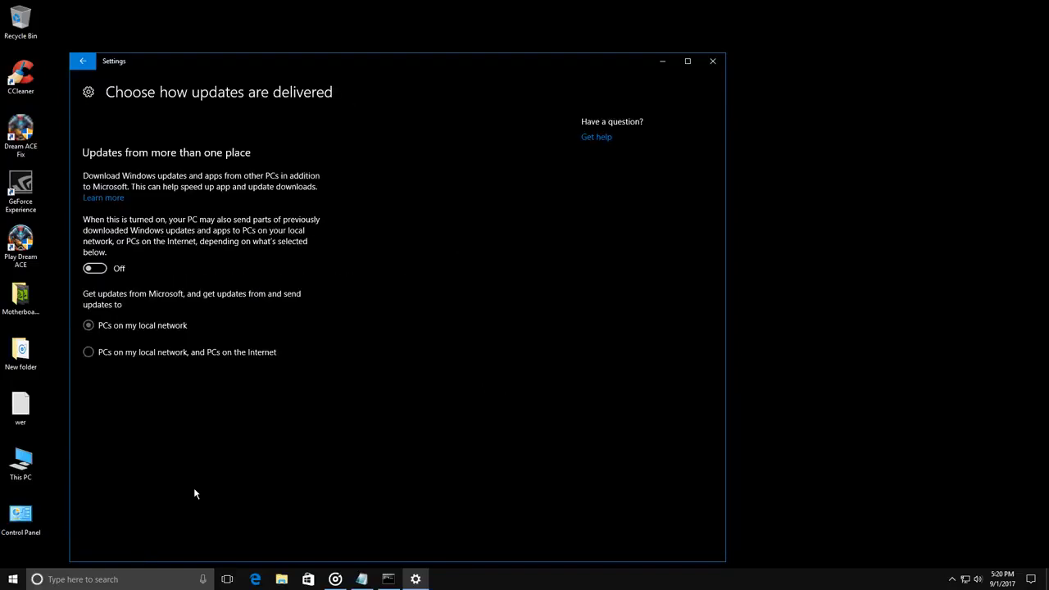
pyautogui.click(92, 271)
pyautogui.click(90, 270)
pyautogui.click(90, 270)
pyautogui.click(90, 271)
pyautogui.click(82, 61)
# - Review the advanced update options, then look through the Windows Defender, Backup and Troubleshoot pages of Update & security
pyautogui.scroll(-1, 196, 382)
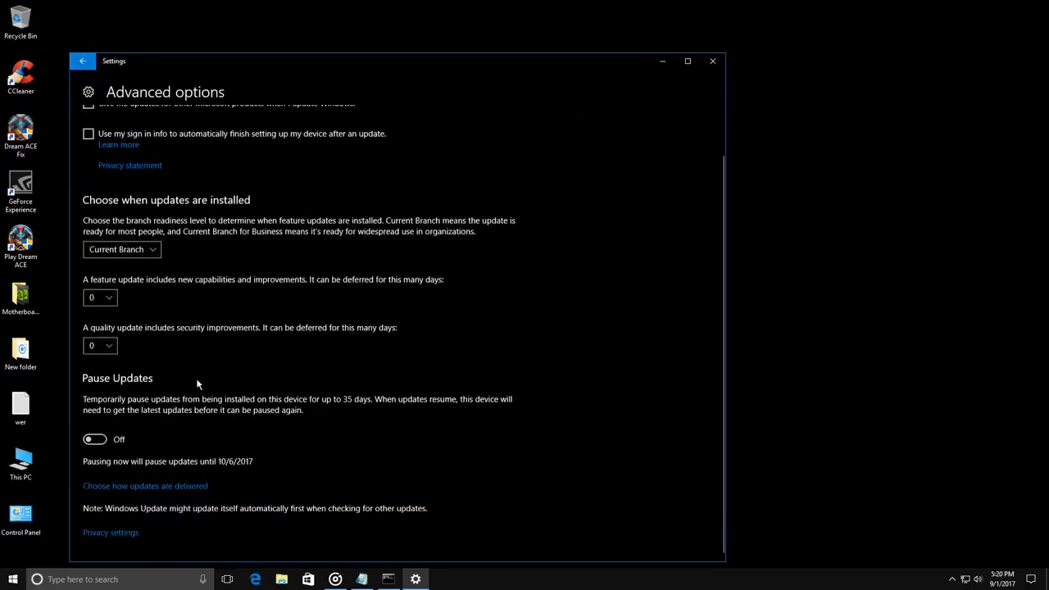
pyautogui.scroll(1, 196, 382)
pyautogui.click(81, 62)
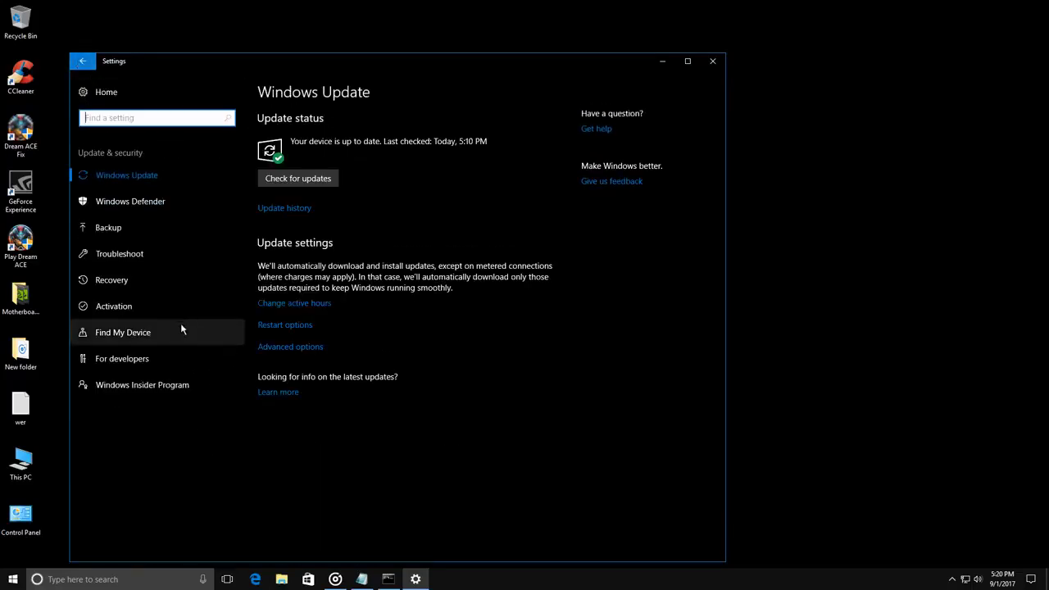
pyautogui.click(137, 209)
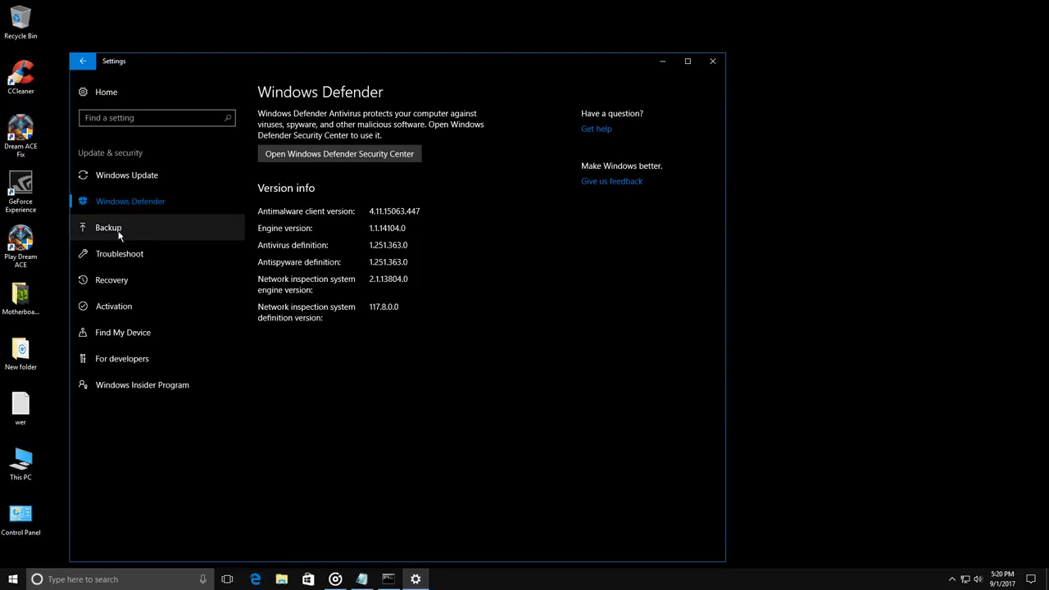
pyautogui.click(119, 235)
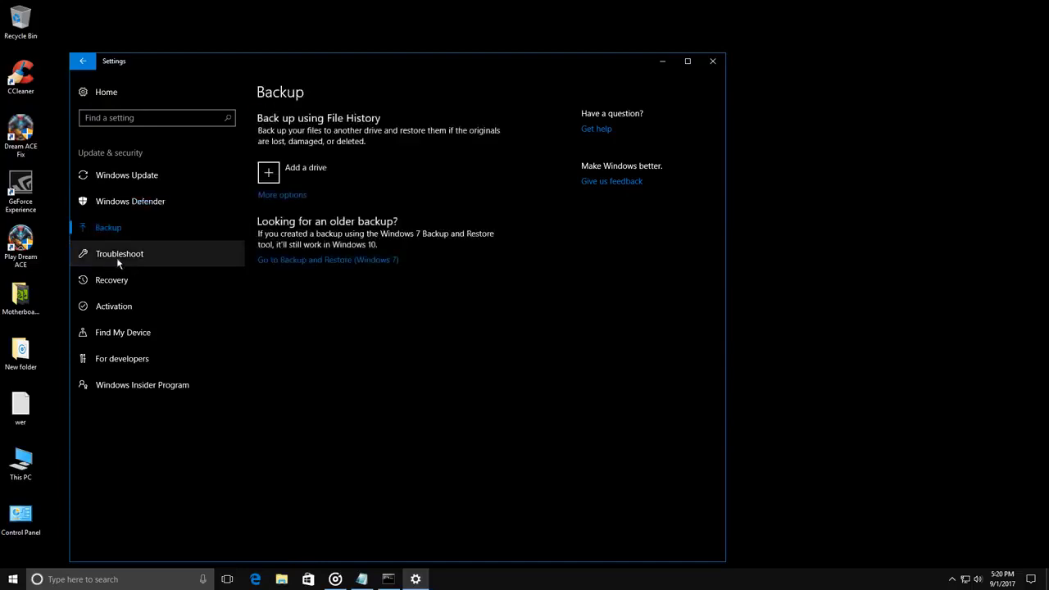
pyautogui.click(116, 258)
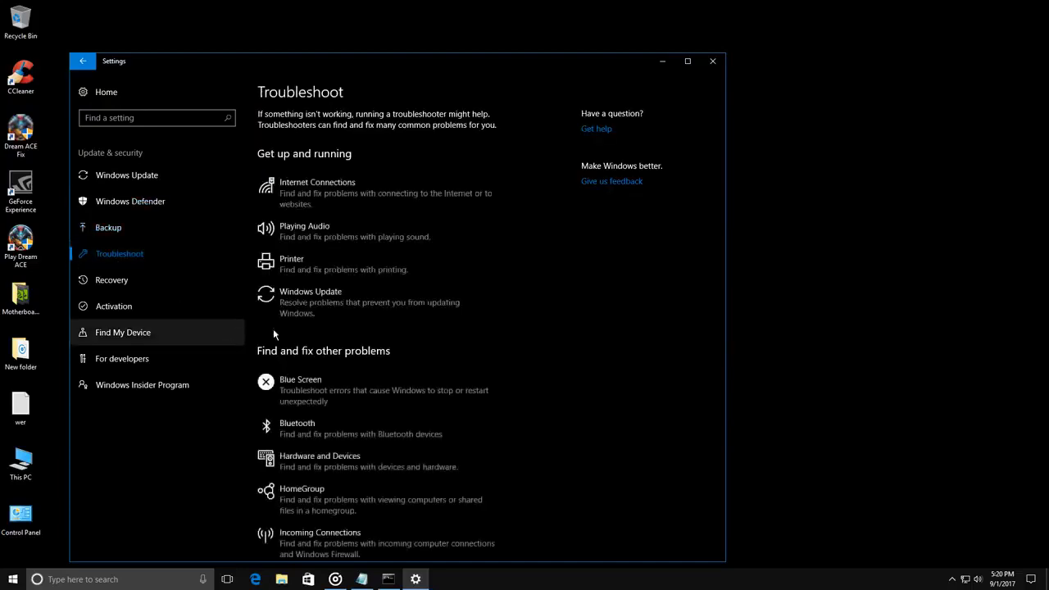
# - Look through the Troubleshoot, Recovery, Activation, Find My Device, For developers and Windows Insider Program pages, and close Settings
pyautogui.scroll(-5, 307, 344)
pyautogui.scroll(5, 306, 343)
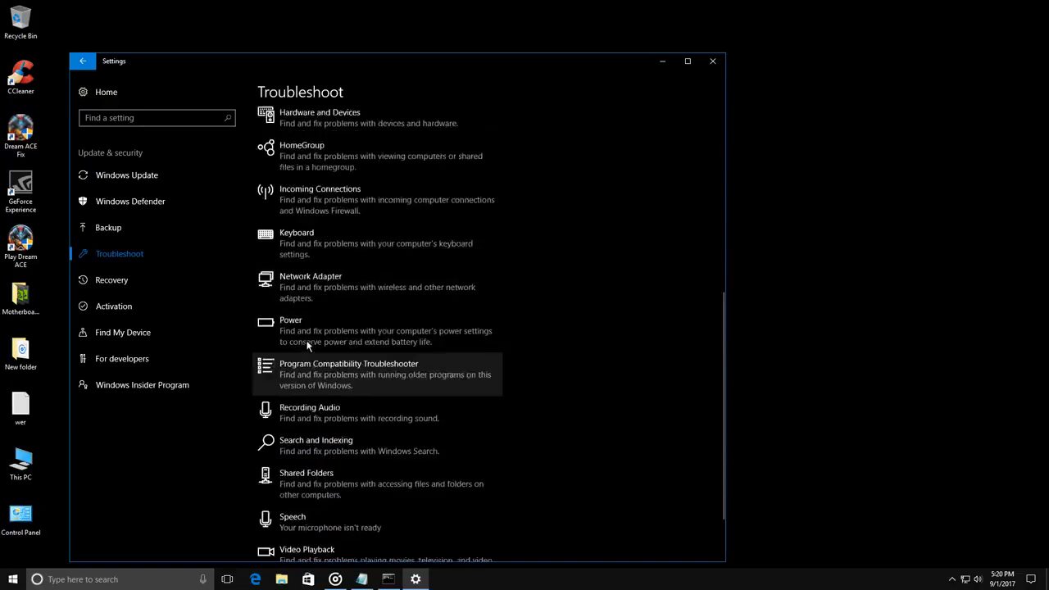
pyautogui.click(118, 282)
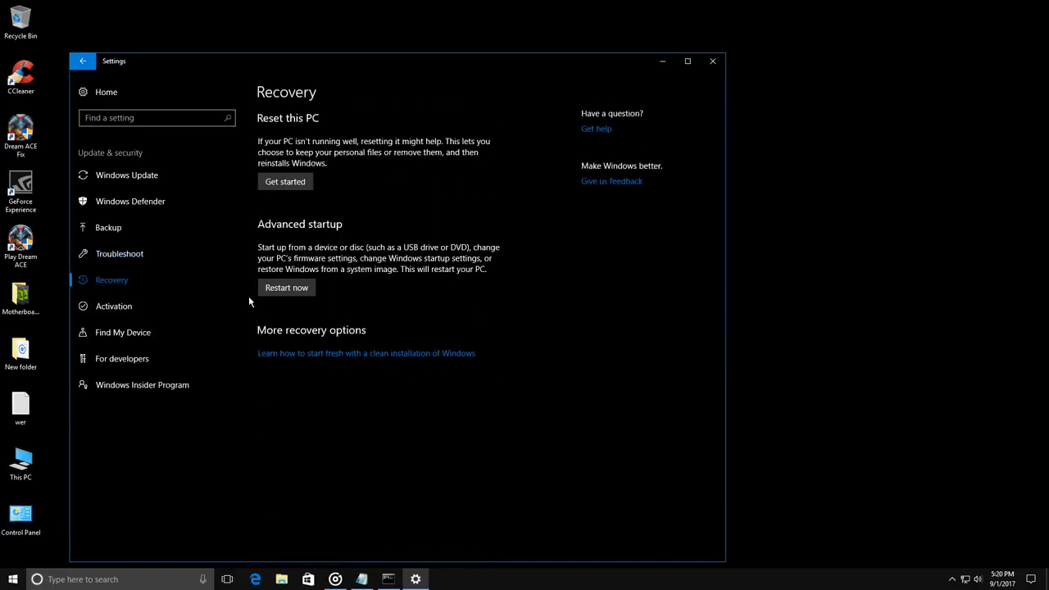
pyautogui.click(123, 308)
pyautogui.click(113, 337)
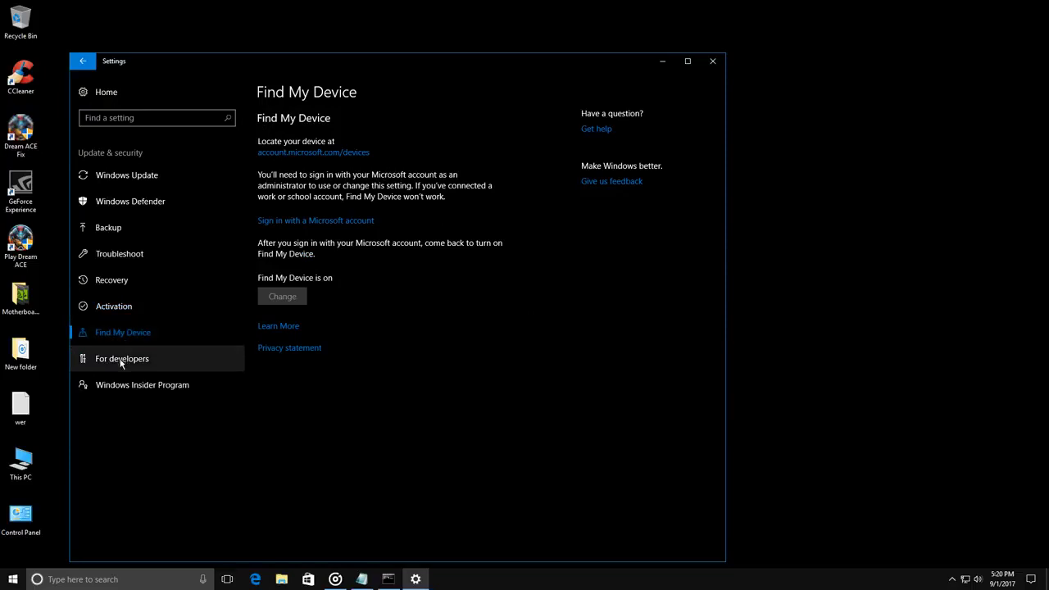
pyautogui.click(120, 361)
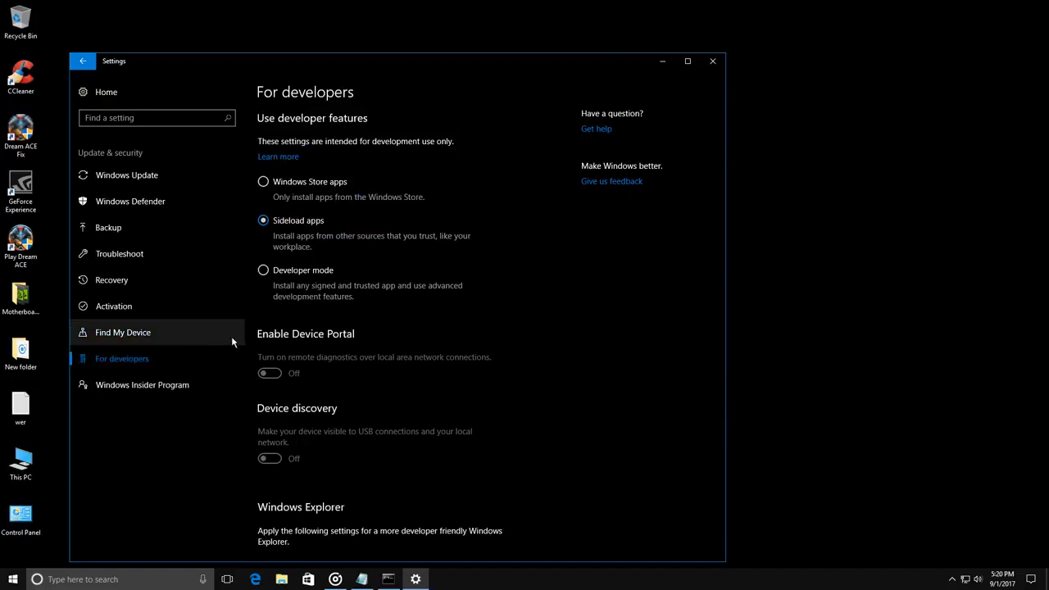
pyautogui.click(133, 388)
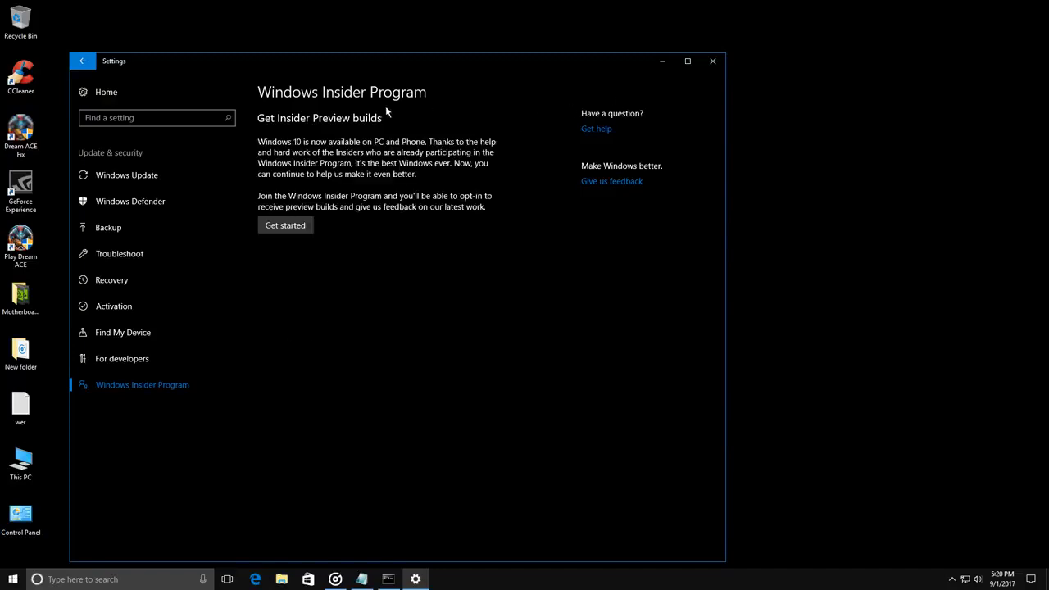
pyautogui.click(82, 61)
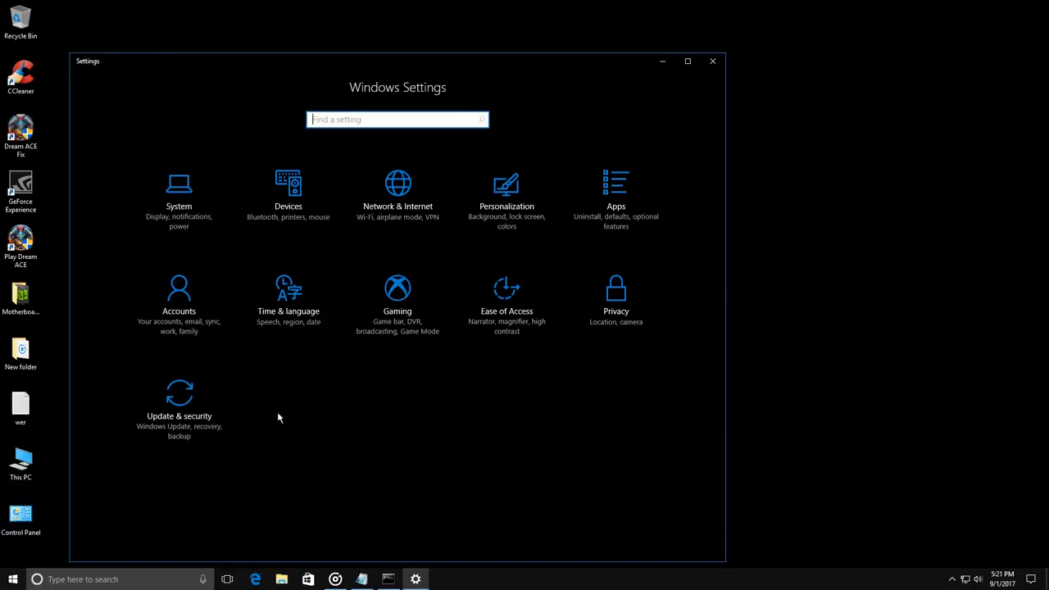
pyautogui.click(713, 63)
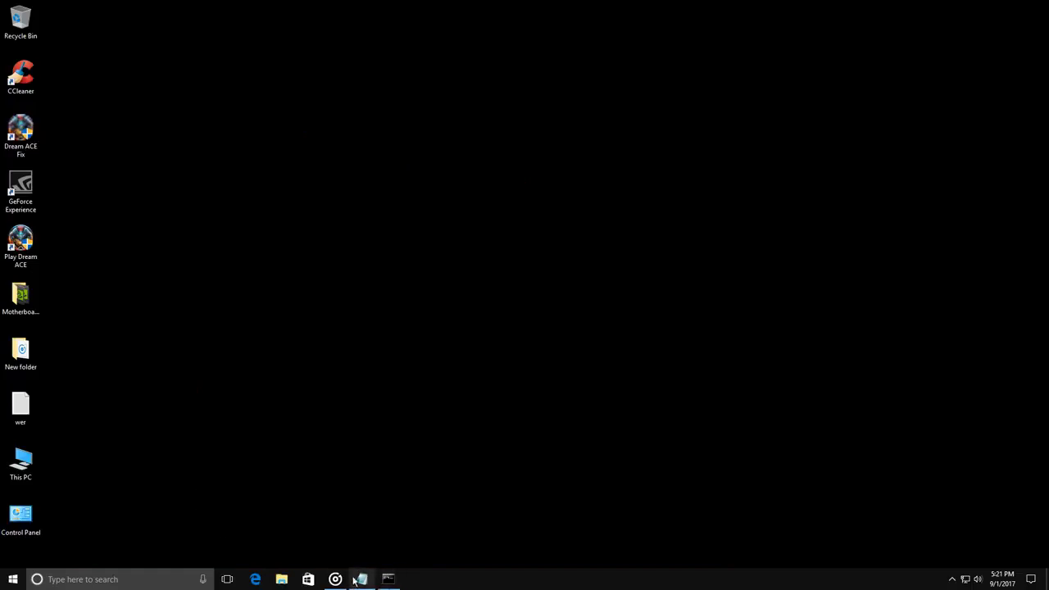
# - Copy "netsh interface tcp show global" from the wer notes and run it in the Command Prompt to list the TCP global parameters
pyautogui.click(389, 579)
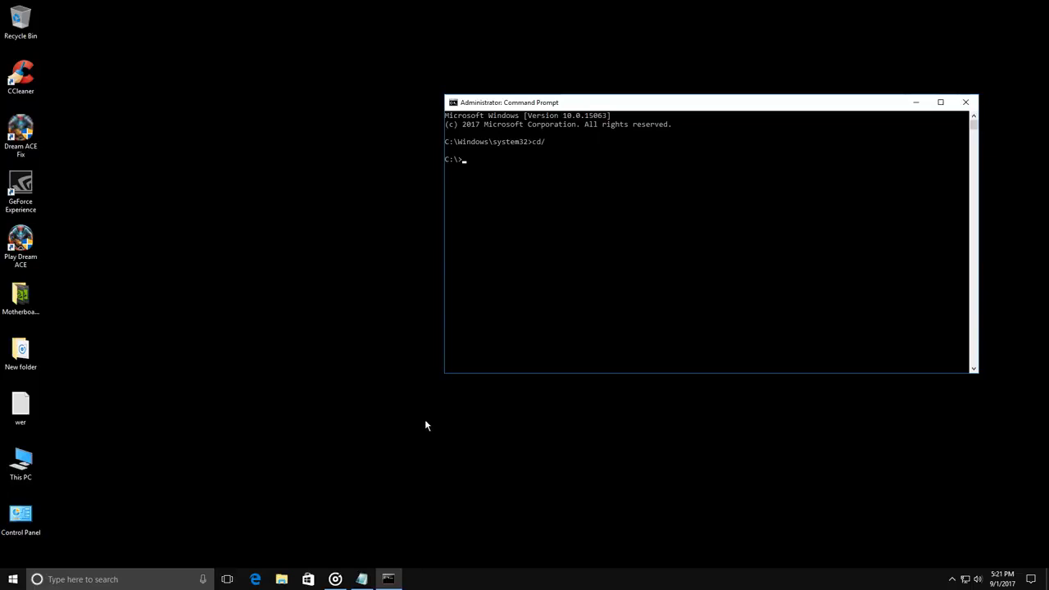
pyautogui.click(362, 579)
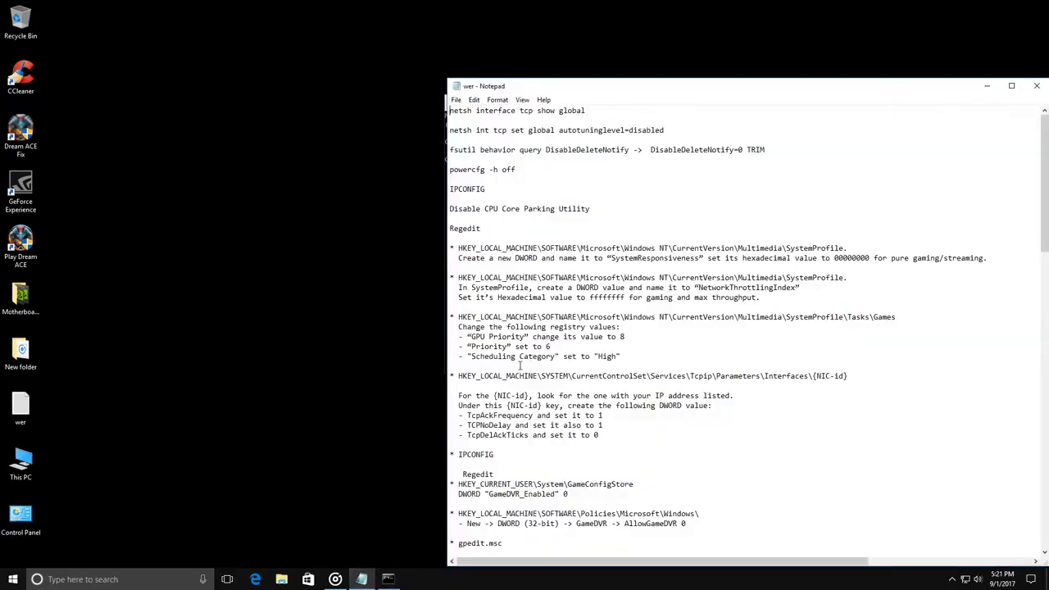
pyautogui.moveTo(661, 86); pyautogui.dragTo(642, 343)
pyautogui.moveTo(569, 368); pyautogui.dragTo(425, 367)
pyautogui.hotkey('ctrl', 'c')
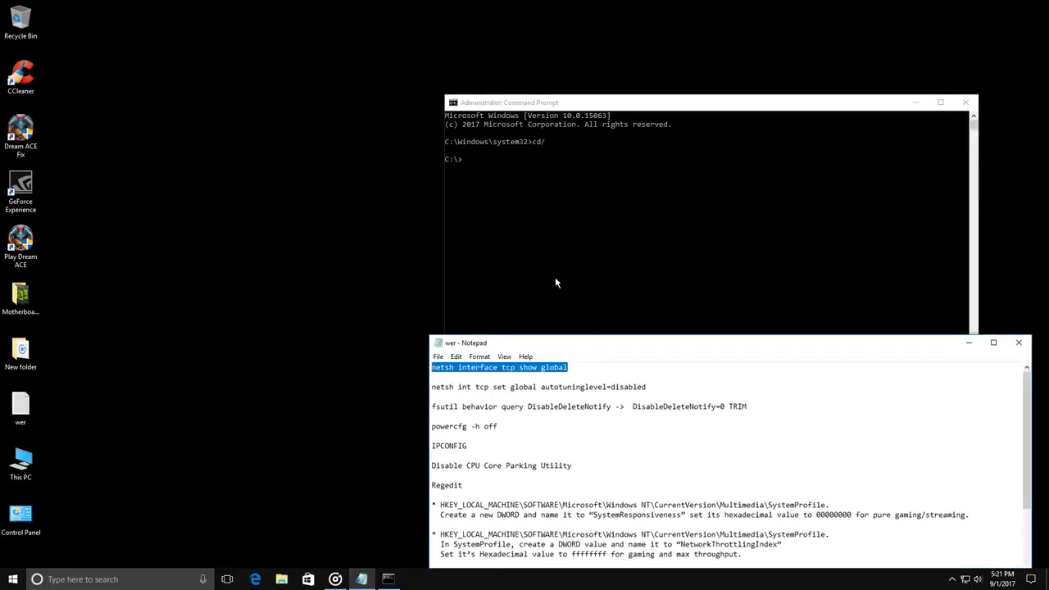
pyautogui.click(534, 155)
pyautogui.click(520, 159)
pyautogui.rightClick(519, 159)
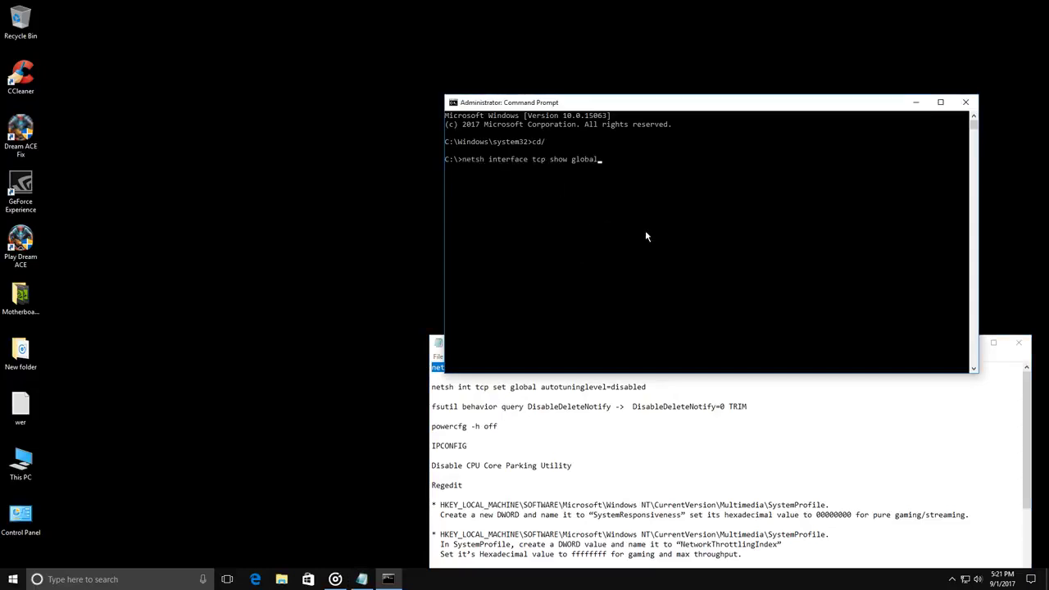
pyautogui.press('Return')
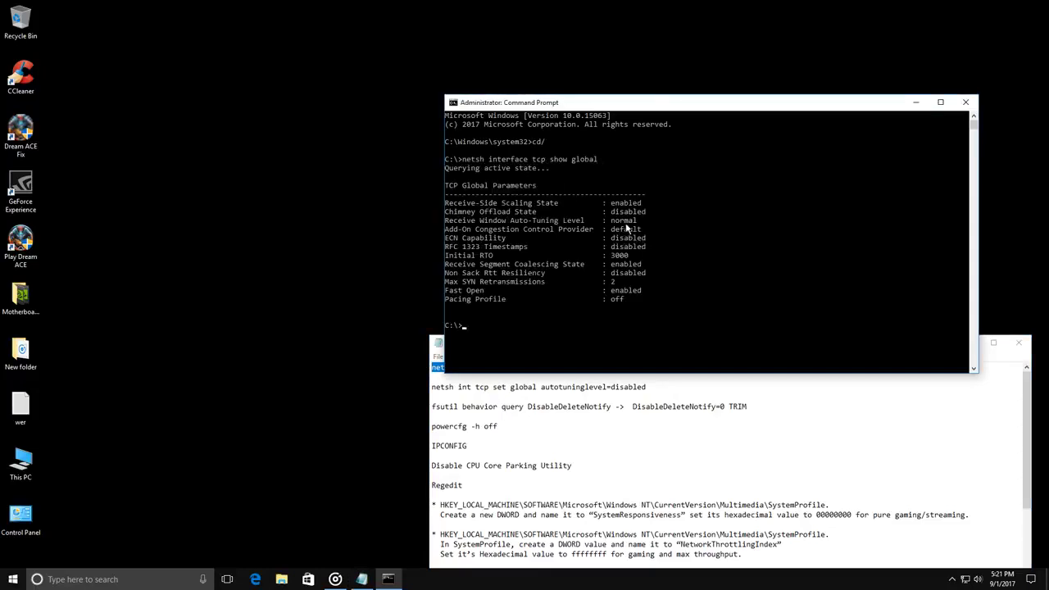
# - Disable TCP receive window auto-tuning by running "netsh int tcp set global autotuninglevel=disabled" from the notes in the Command Prompt
pyautogui.moveTo(729, 103); pyautogui.dragTo(712, 16)
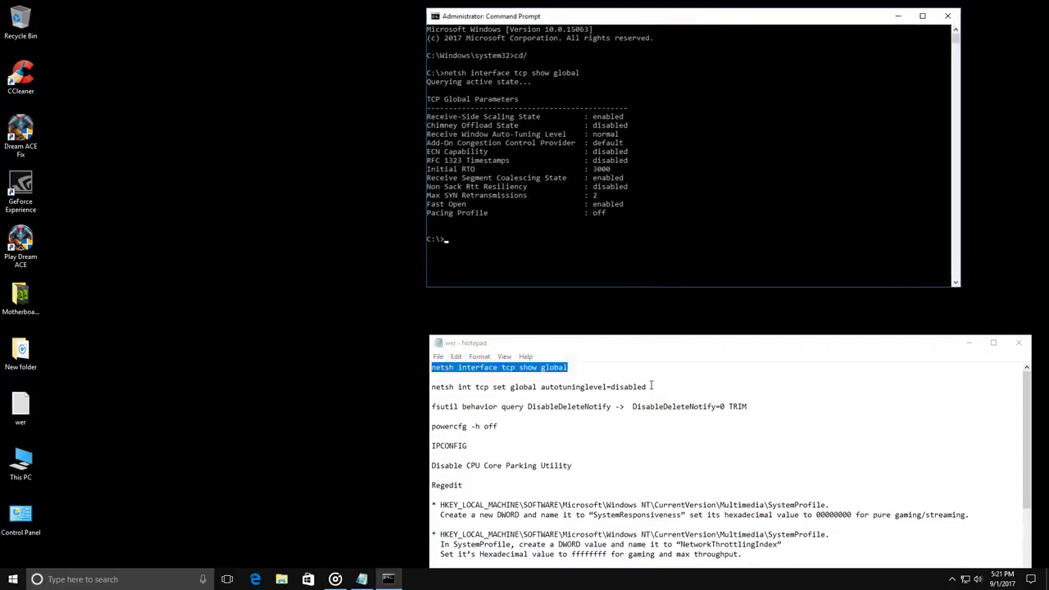
pyautogui.moveTo(651, 385); pyautogui.dragTo(432, 387)
pyautogui.hotkey('ctrl', 'c')
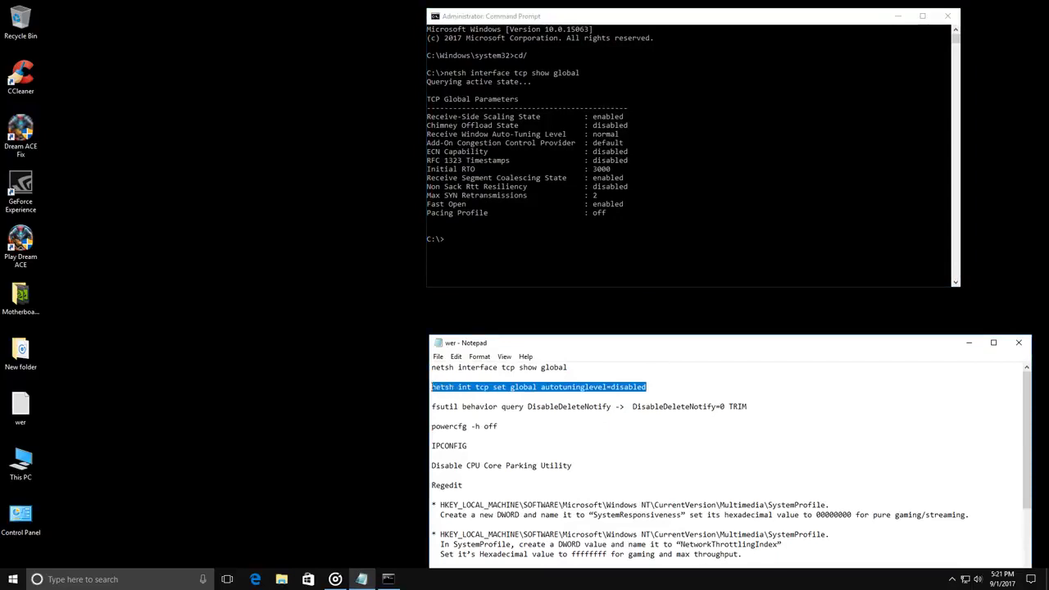
pyautogui.click(502, 253)
pyautogui.click(472, 239)
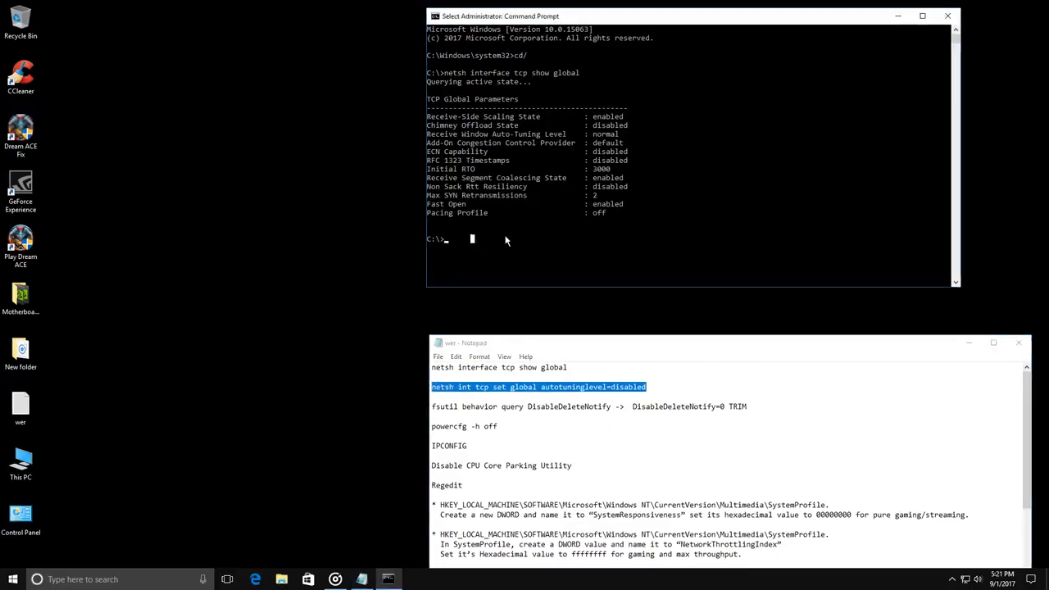
pyautogui.rightClick(505, 240)
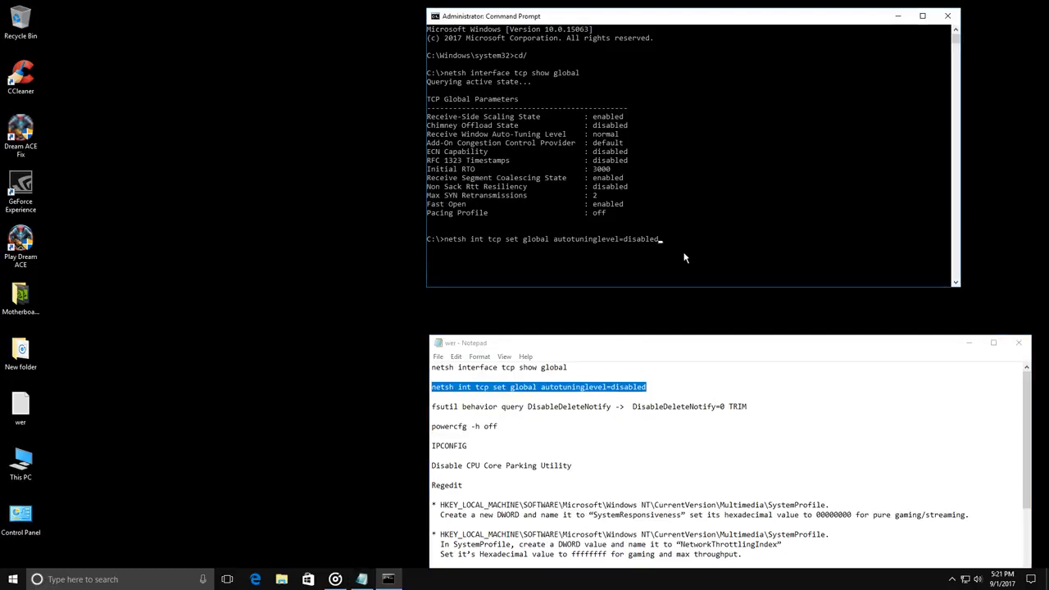
pyautogui.press('Return')
# - Run "netsh interface tcp show global" again and enlarge the Command Prompt window to compare the auto-tuning level in both outputs
pyautogui.click(576, 369)
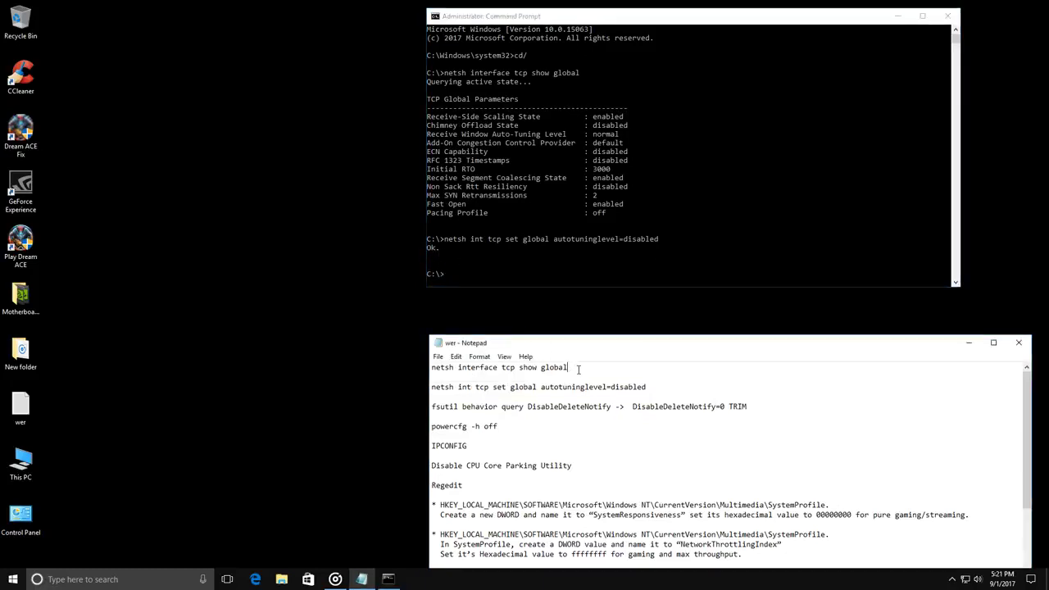
pyautogui.moveTo(577, 369); pyautogui.dragTo(429, 370)
pyautogui.hotkey('ctrl', 'c')
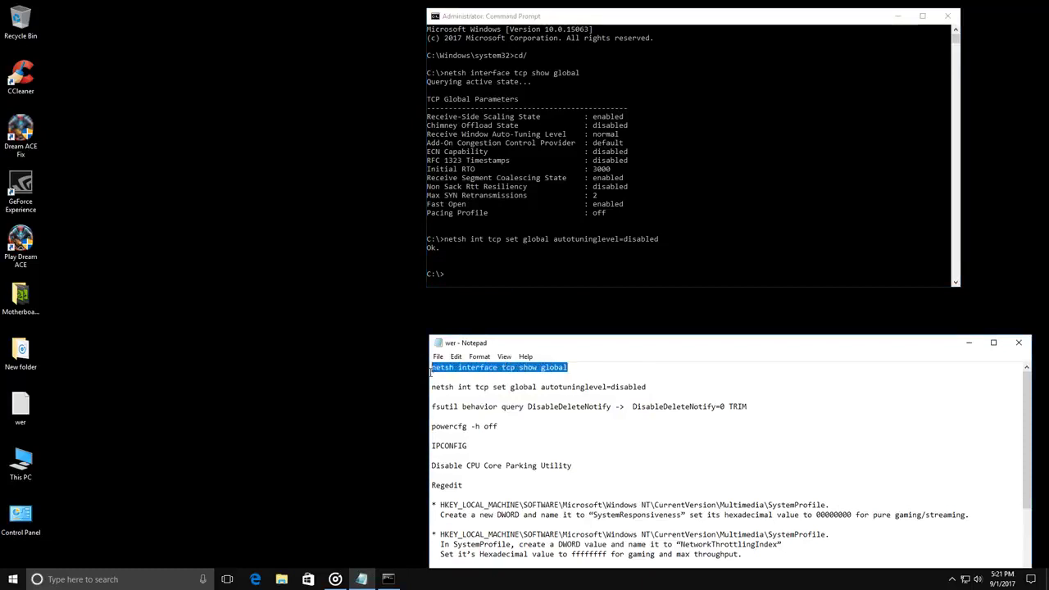
pyautogui.click(486, 274)
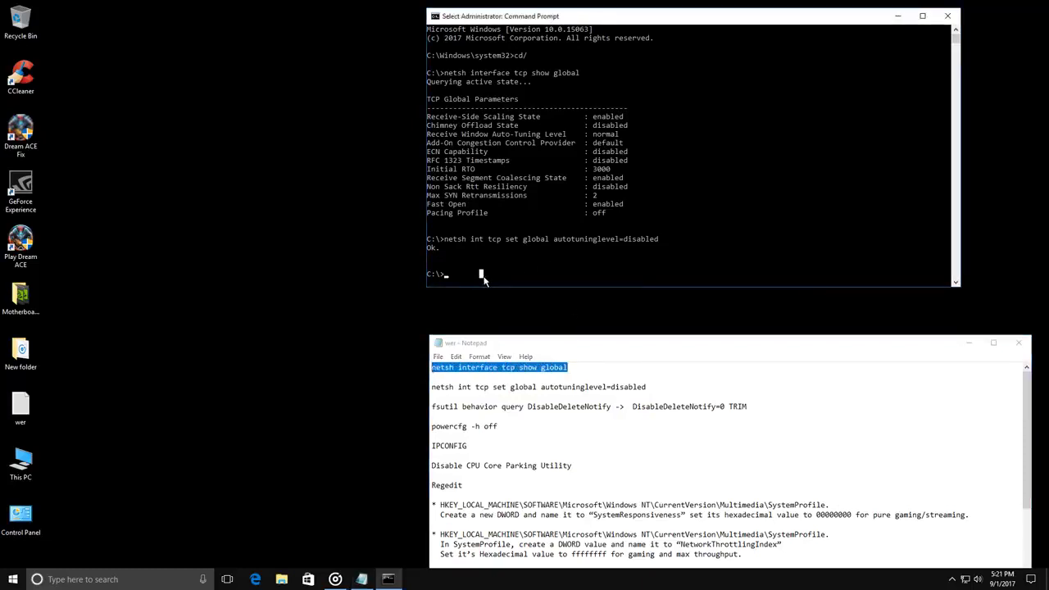
pyautogui.rightClick(483, 280)
pyautogui.press('Return')
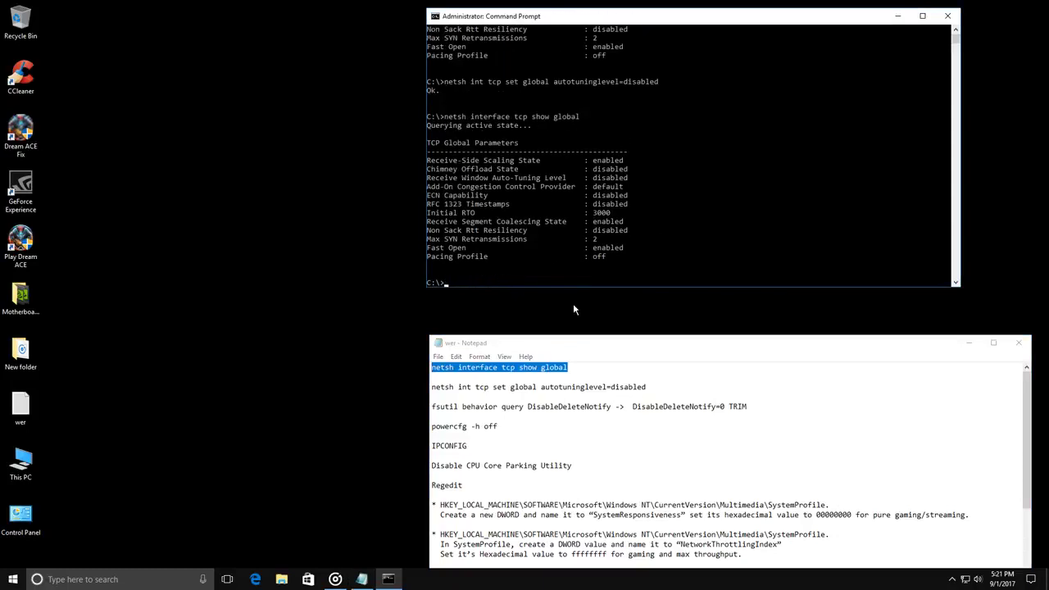
pyautogui.moveTo(824, 18); pyautogui.dragTo(460, 16)
pyautogui.moveTo(372, 285); pyautogui.dragTo(377, 542)
pyautogui.scroll(6, 375, 414)
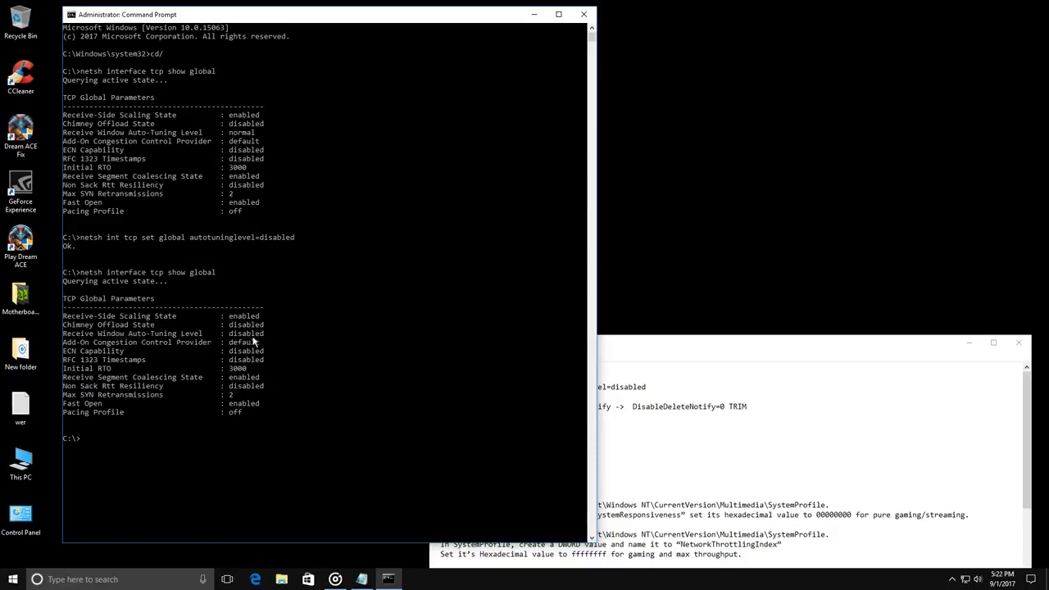
# - Turn off hibernation by running "powercfg -h off" from the notes in the Command Prompt, and minimize the console
pyautogui.click(703, 347)
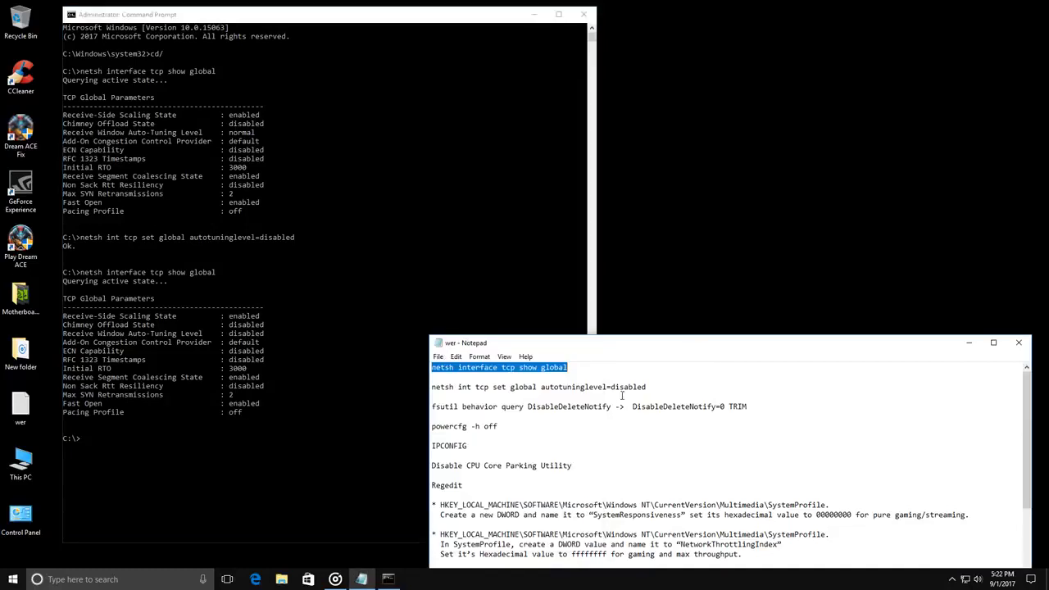
pyautogui.moveTo(501, 426); pyautogui.dragTo(426, 424)
pyautogui.hotkey('ctrl', 'c')
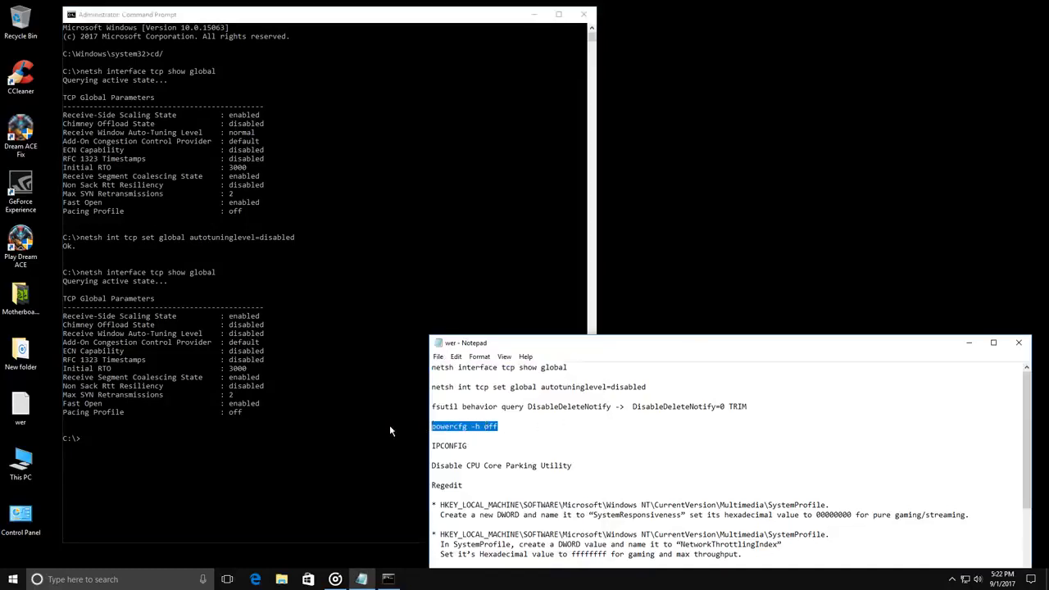
pyautogui.click(390, 430)
pyautogui.click(139, 441)
pyautogui.rightClick(144, 437)
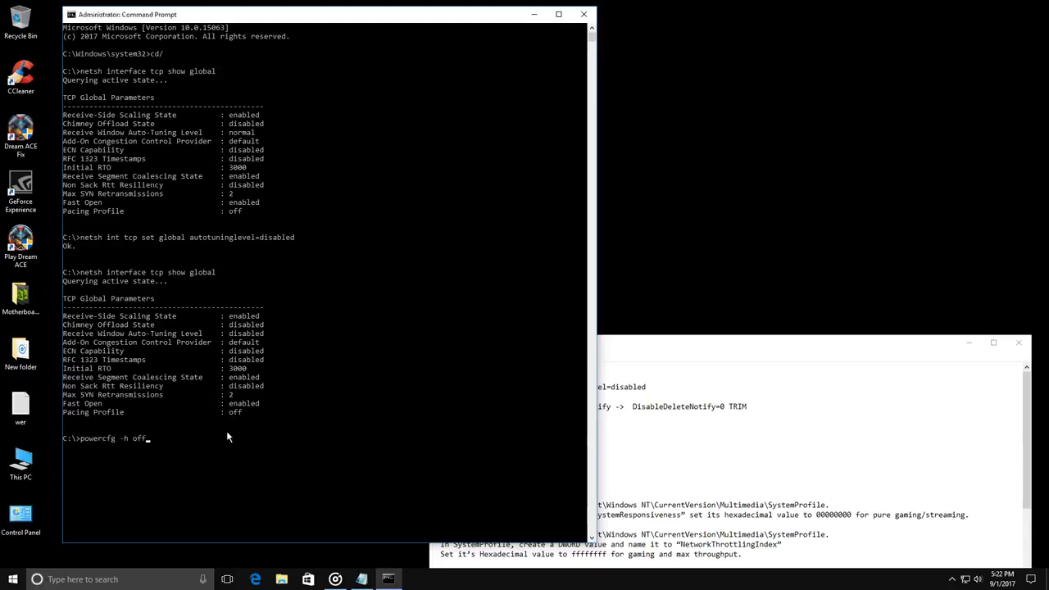
pyautogui.press('Return')
pyautogui.click(534, 15)
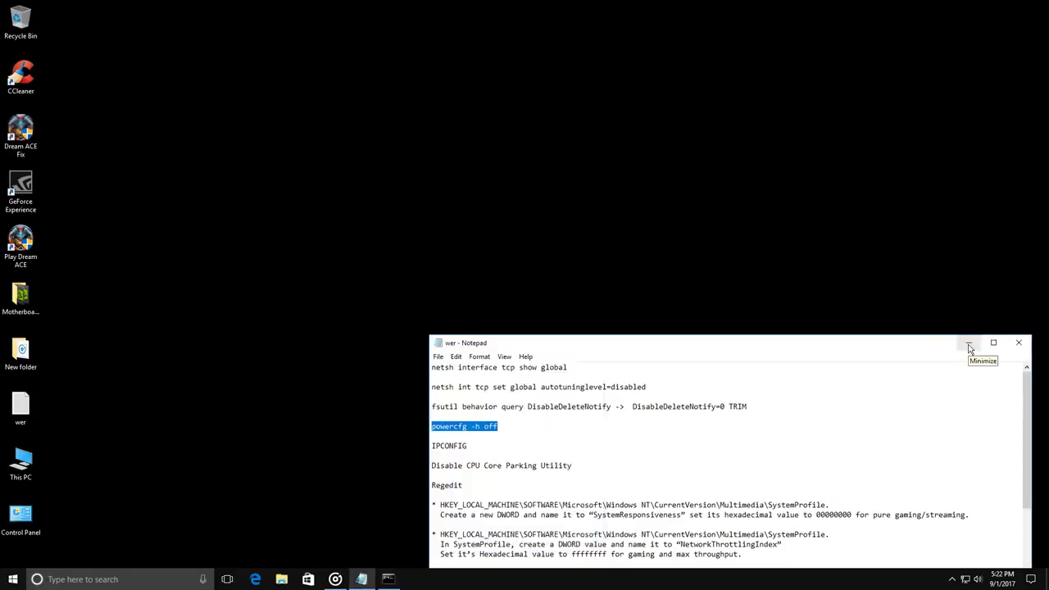
# - Search Windows for Regedit, run it as administrator with elevation allowed, and minimize the notes to make room for the Registry Editor
pyautogui.moveTo(478, 486); pyautogui.dragTo(432, 486)
pyautogui.hotkey('ctrl', 'c')
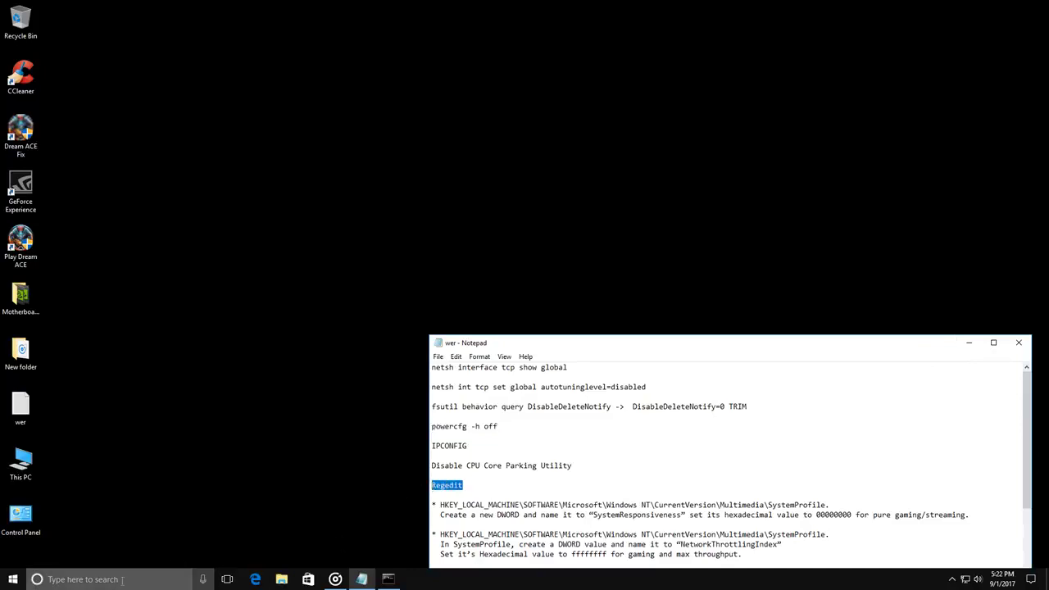
pyautogui.click(174, 569)
pyautogui.hotkey('ctrl', 'v')
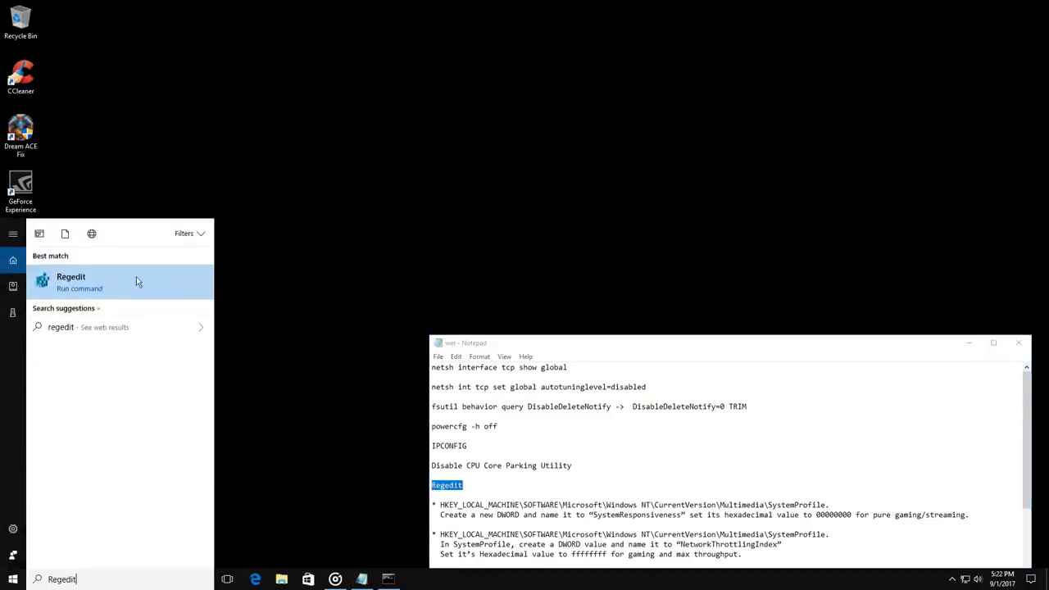
pyautogui.rightClick(86, 290)
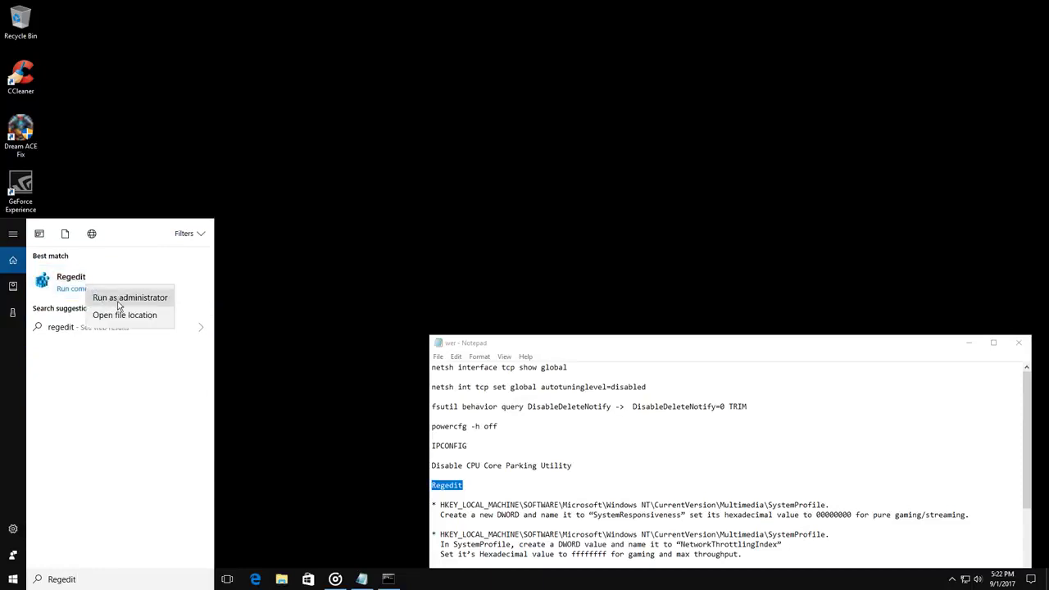
pyautogui.click(123, 298)
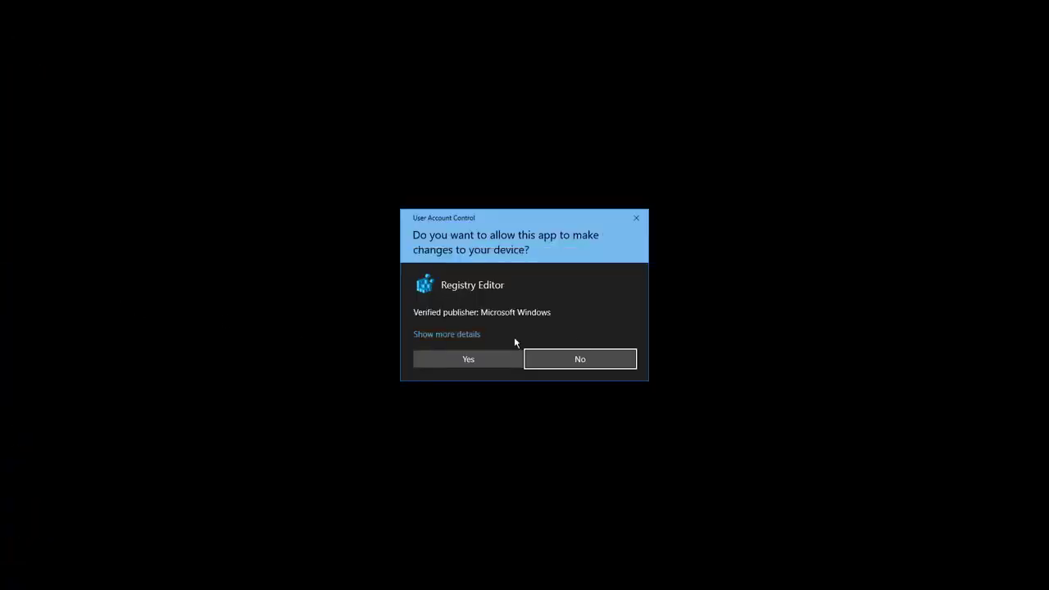
pyautogui.click(453, 359)
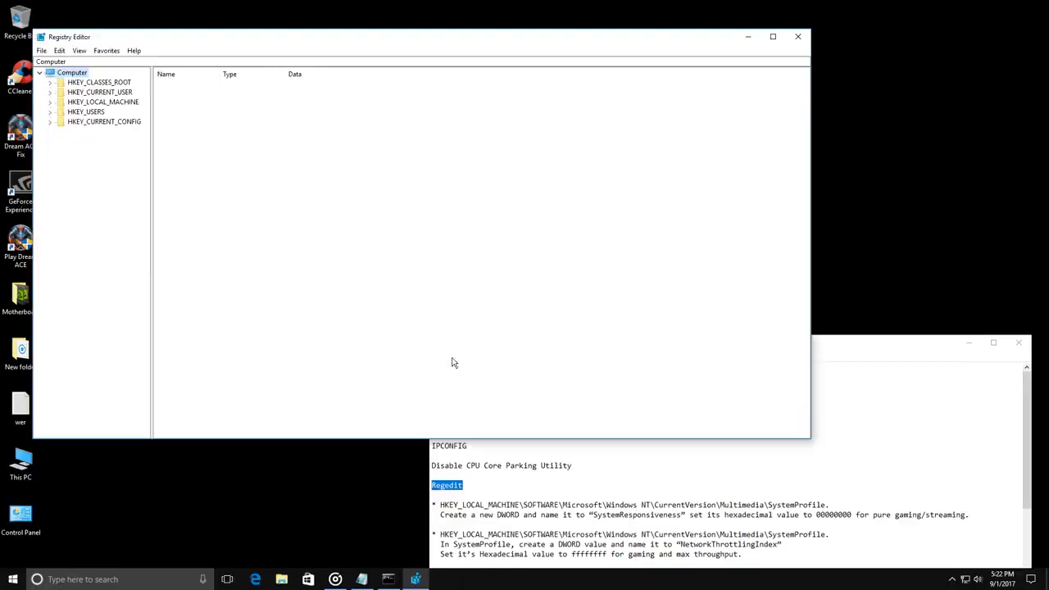
pyautogui.click(972, 343)
pyautogui.moveTo(574, 39); pyautogui.dragTo(759, 20)
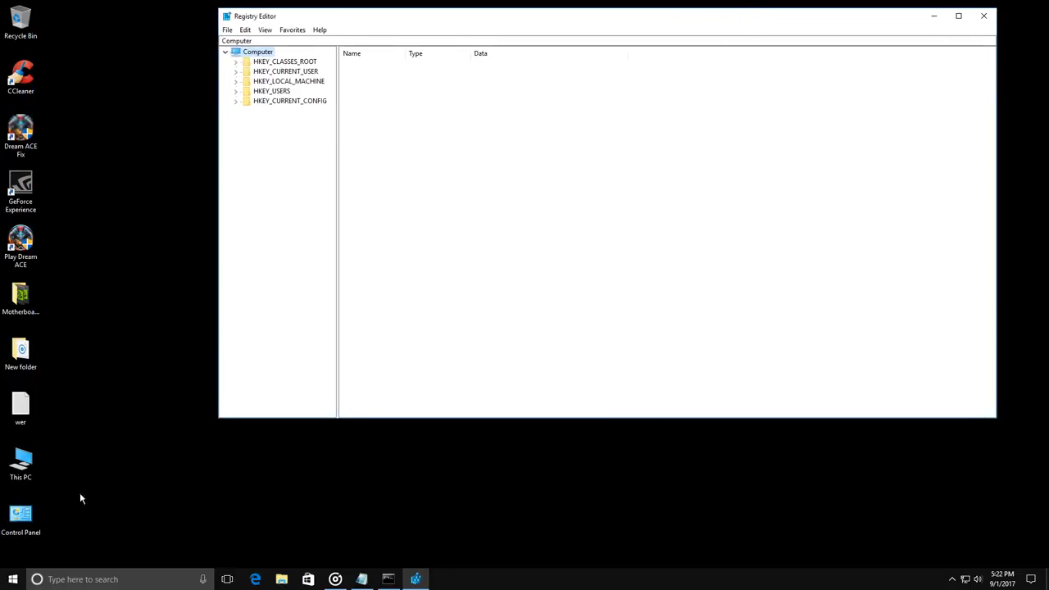
# - Open the Control Panel, switch its view to Category, and open the System and Security section
pyautogui.doubleClick(29, 522)
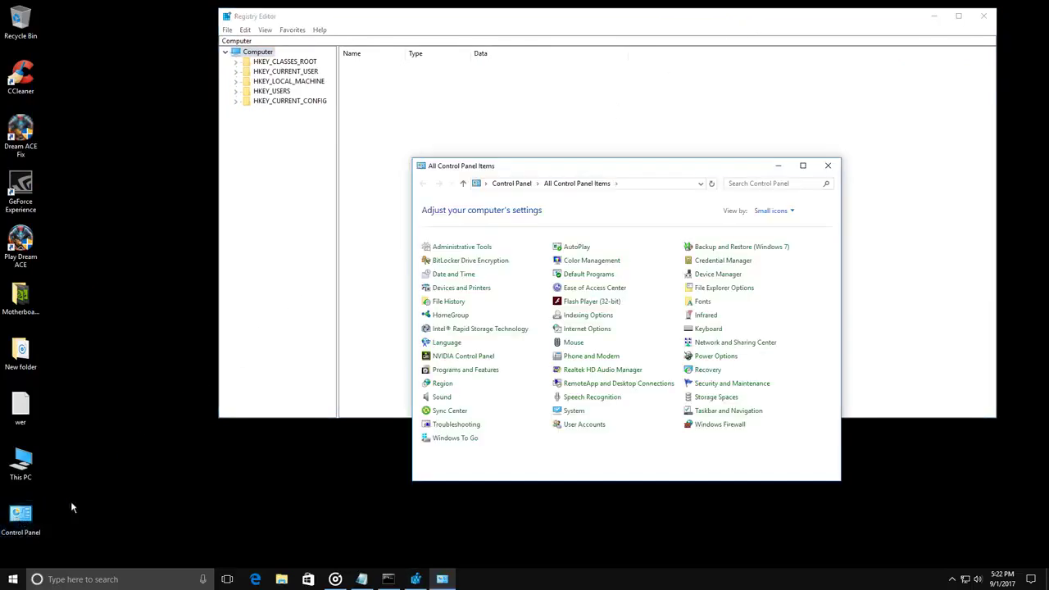
pyautogui.click(775, 211)
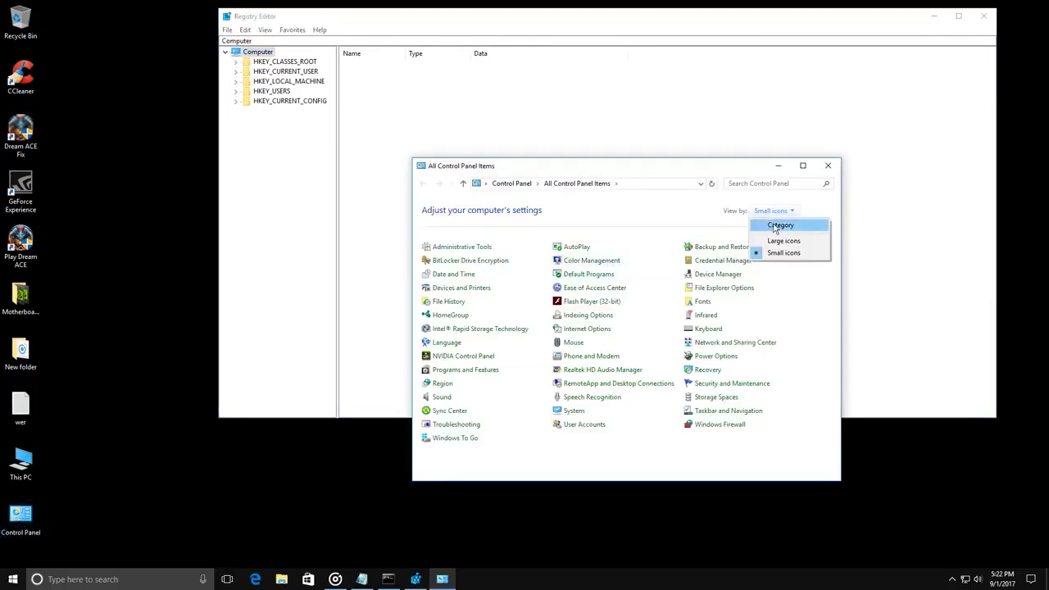
pyautogui.click(777, 226)
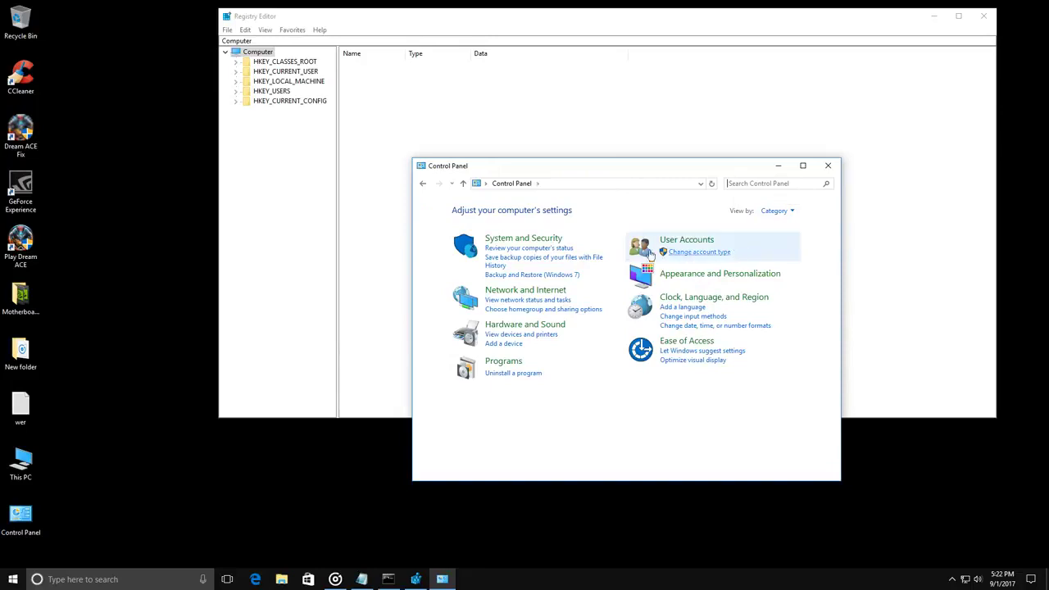
pyautogui.click(544, 238)
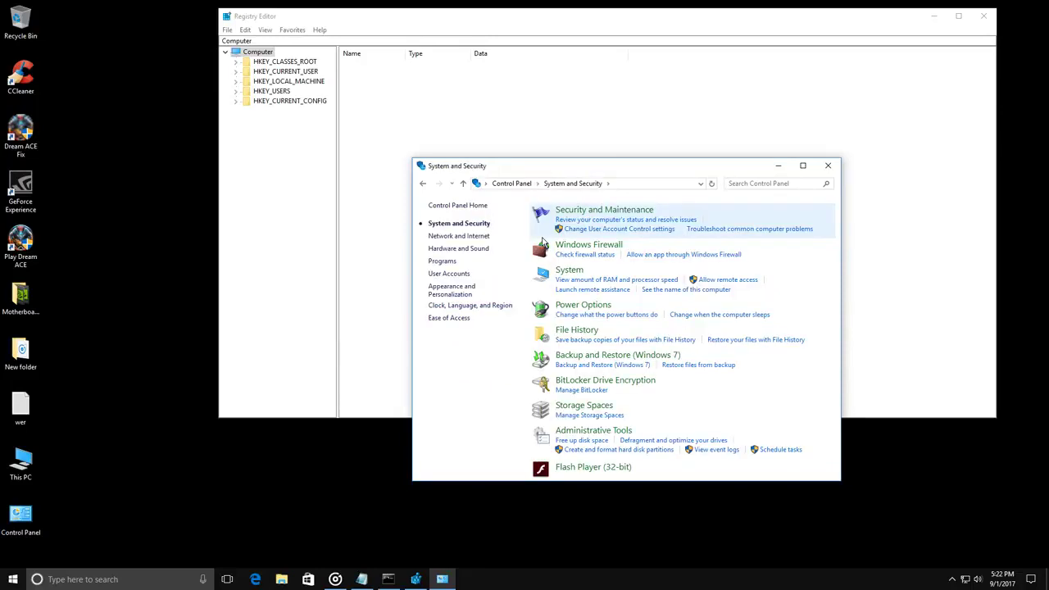
# - Set the User Account Control notification level to Never notify under Security and Maintenance, allow the change, and close the Control Panel
pyautogui.click(644, 212)
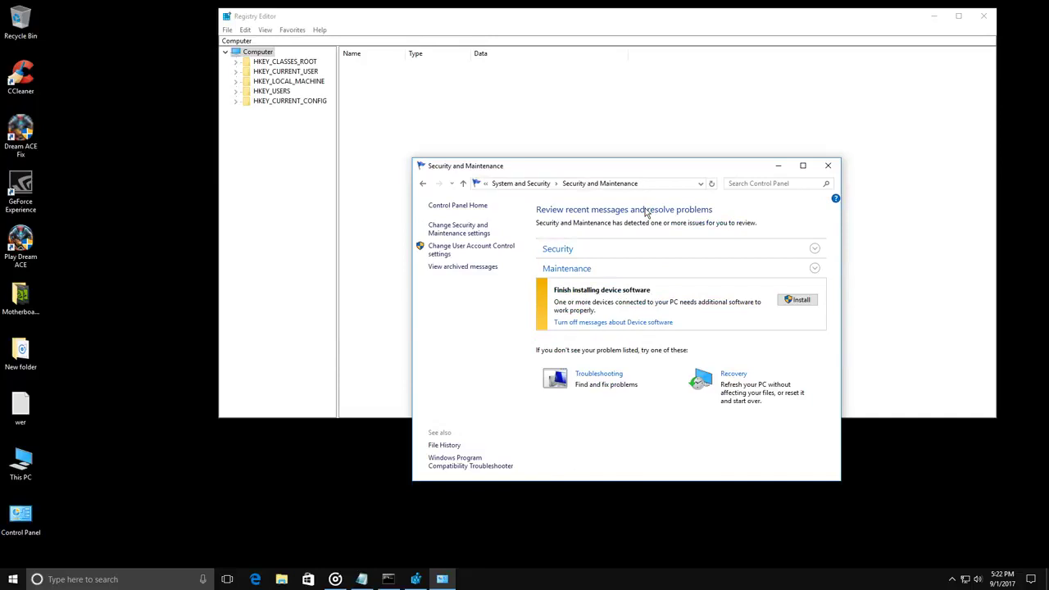
pyautogui.click(496, 249)
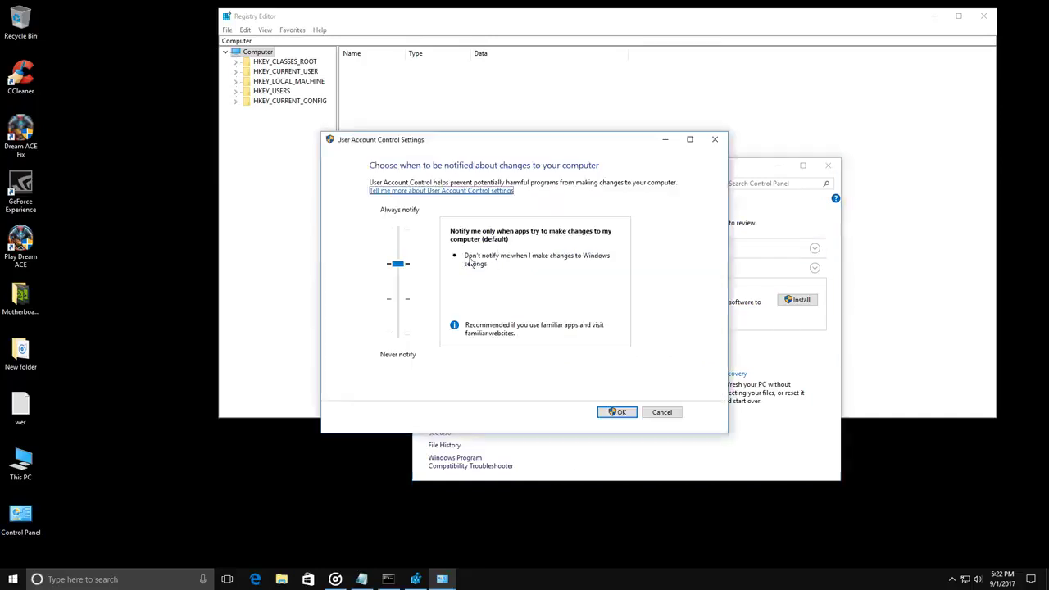
pyautogui.moveTo(399, 263); pyautogui.dragTo(407, 356)
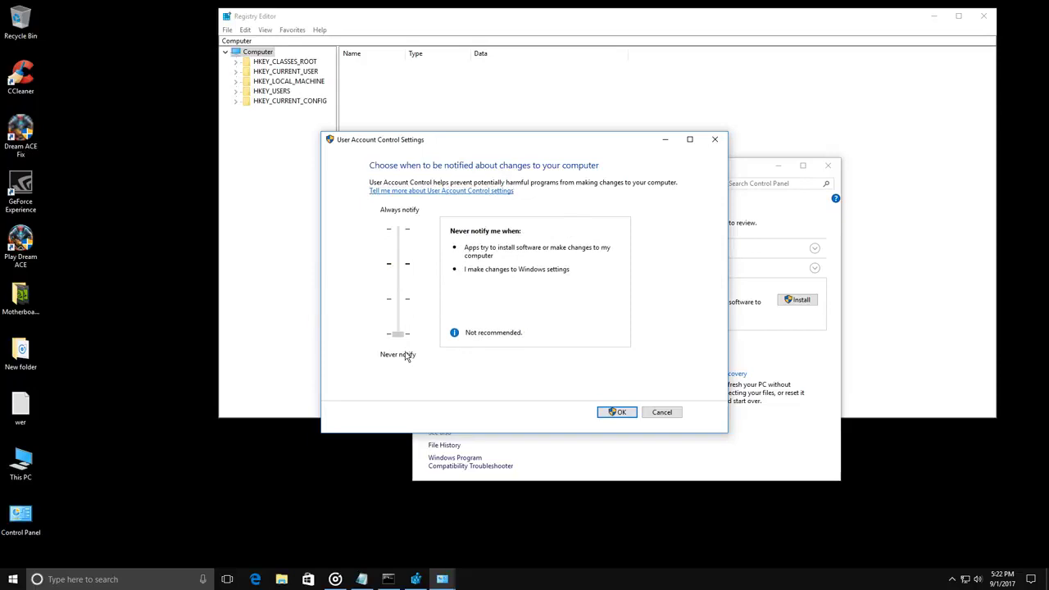
pyautogui.click(617, 412)
pyautogui.click(469, 360)
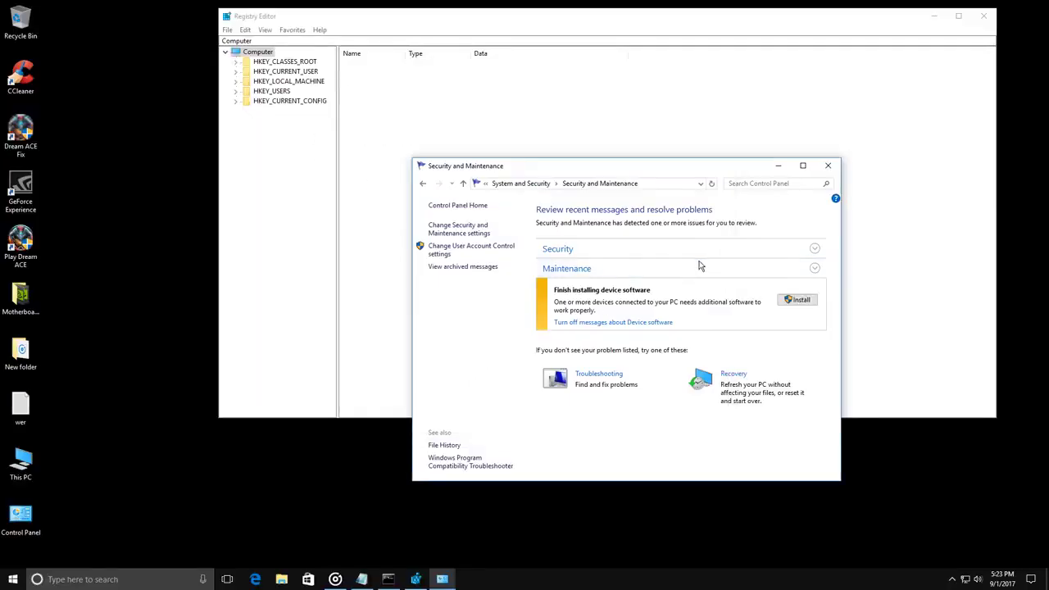
pyautogui.click(833, 167)
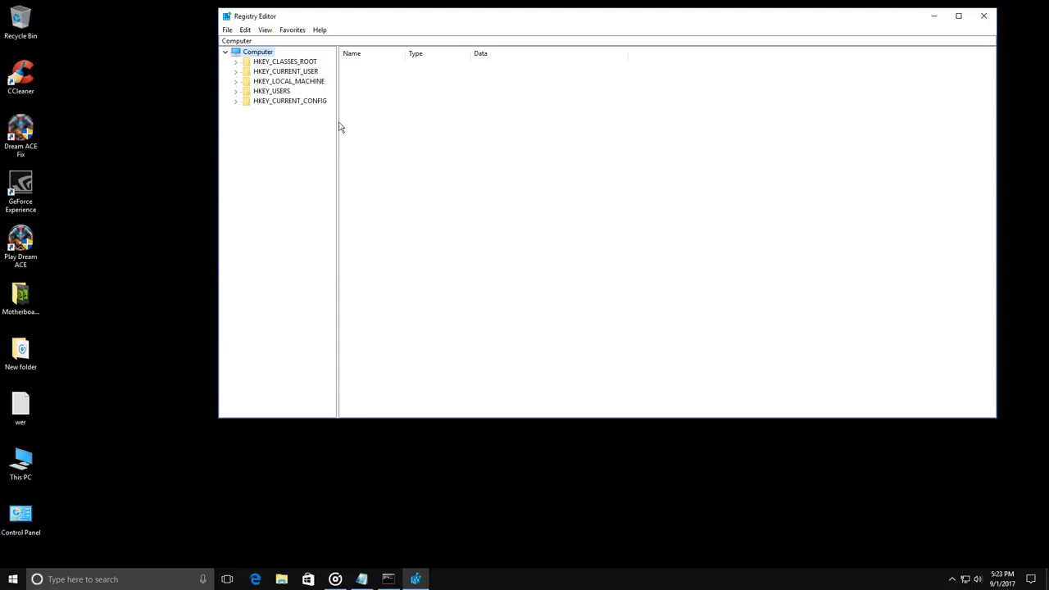
# - Widen the Registry Editor's key tree and expand it down to HKEY_LOCAL_MACHINE\SOFTWARE\Microsoft\Windows NT\CurrentVersion
pyautogui.moveTo(338, 124); pyautogui.dragTo(368, 124)
pyautogui.click(235, 82)
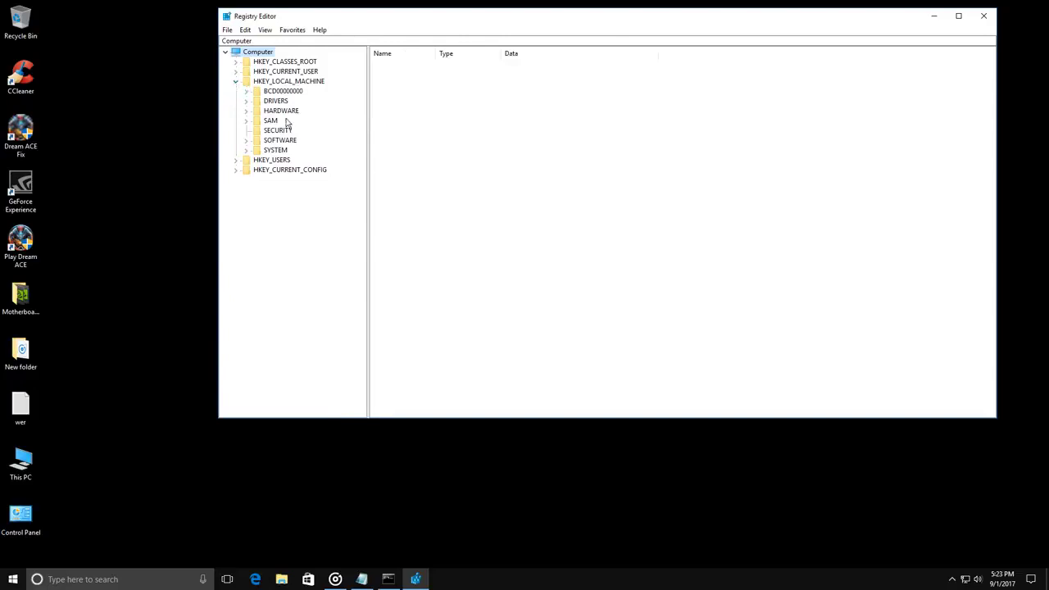
pyautogui.click(247, 141)
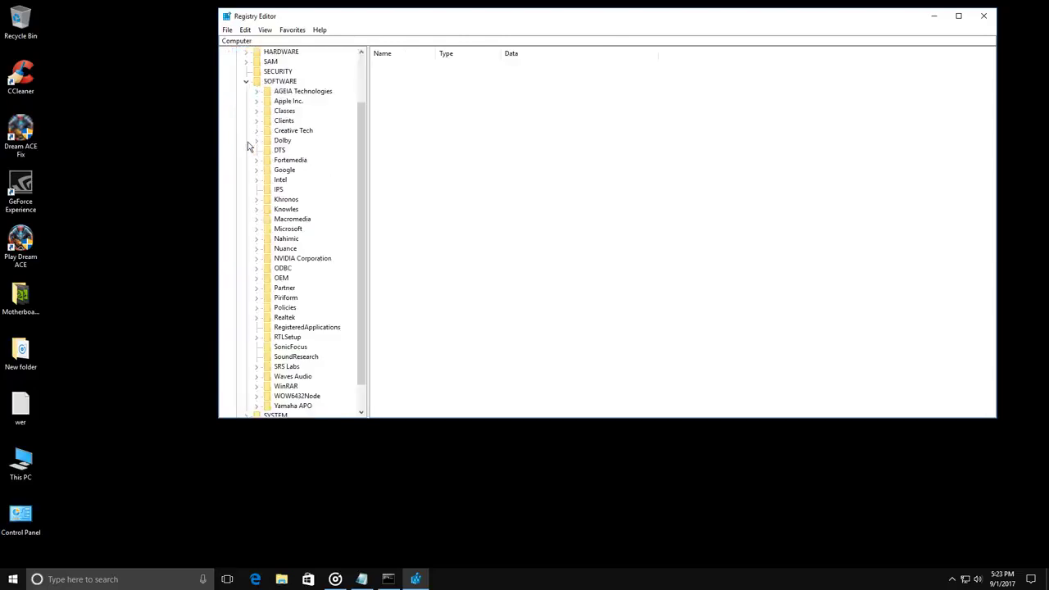
pyautogui.click(257, 230)
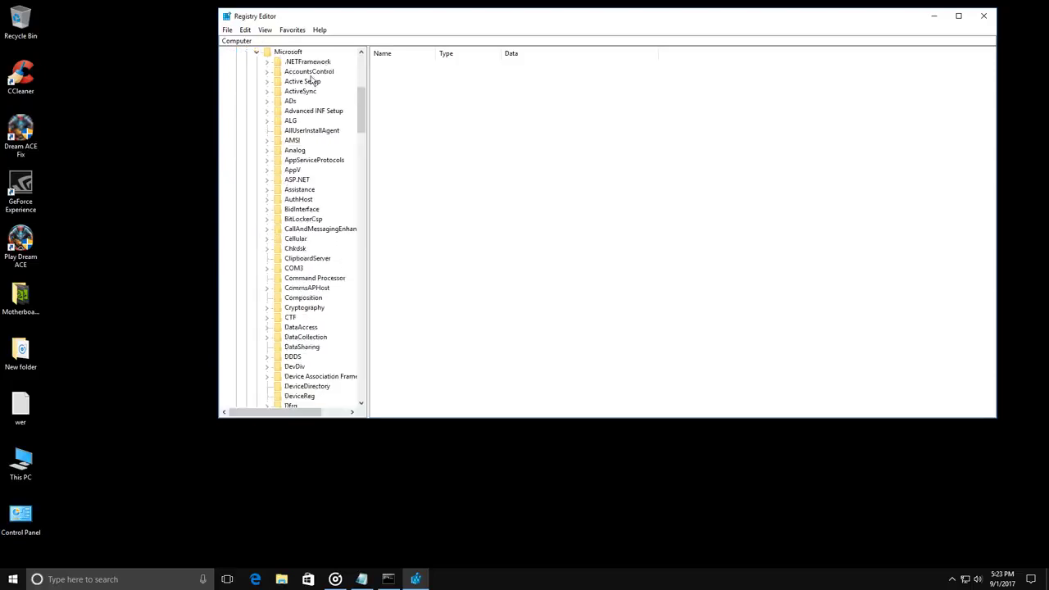
pyautogui.moveTo(361, 123); pyautogui.dragTo(409, 366)
pyautogui.click(266, 211)
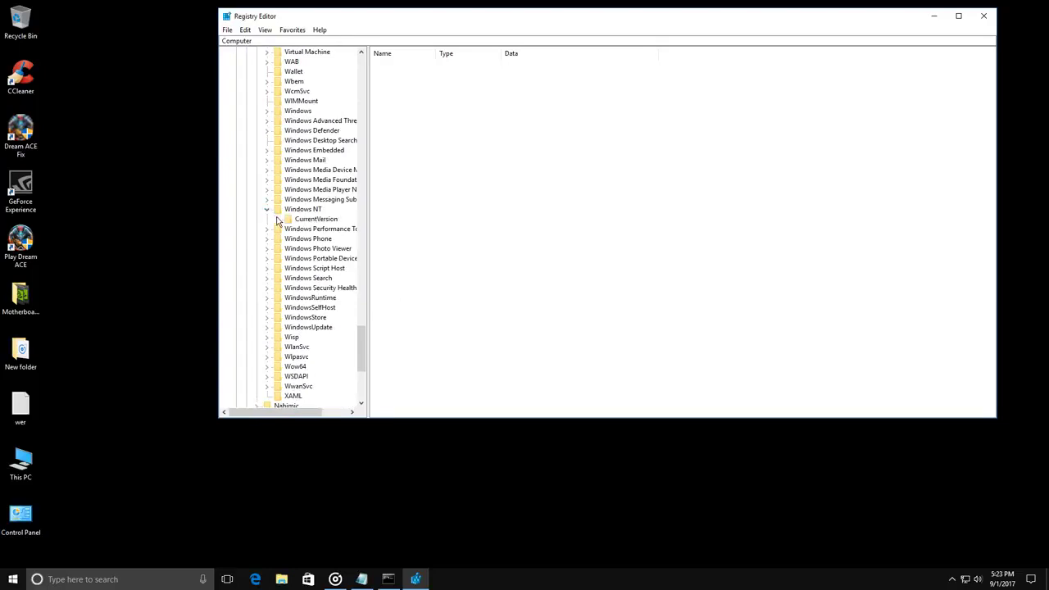
pyautogui.click(277, 220)
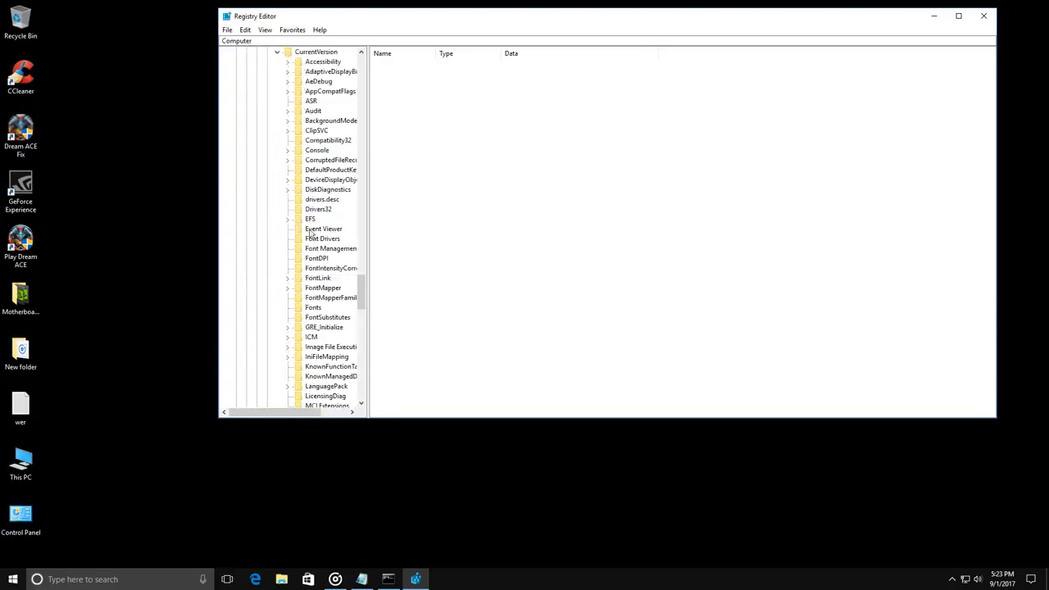
# - Open the Multimedia\SystemProfile key under CurrentVersion, widening the key tree and the Name column to show full names
pyautogui.moveTo(367, 246); pyautogui.dragTo(426, 249)
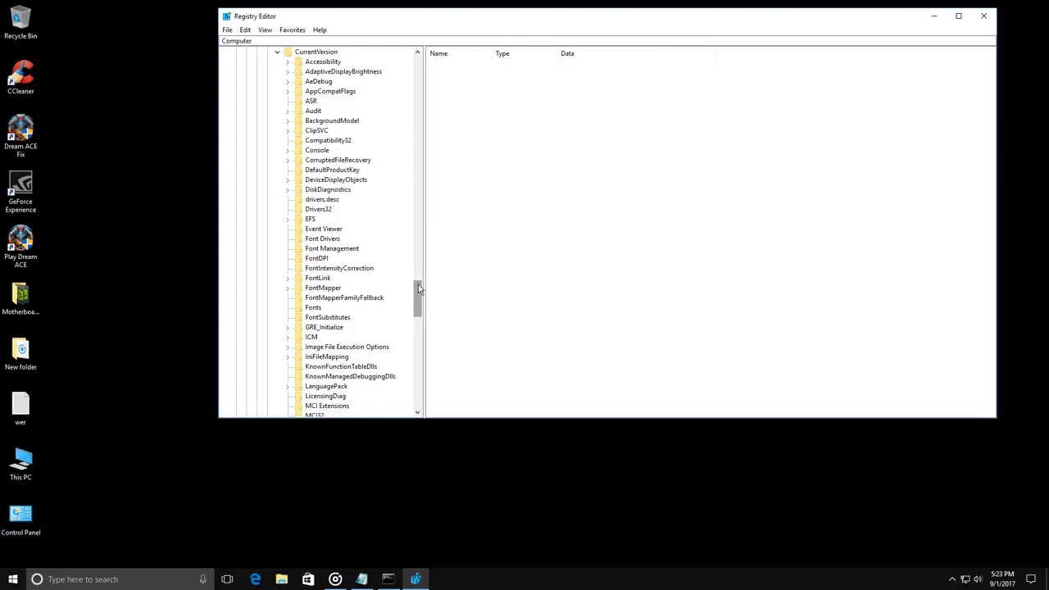
pyautogui.scroll(-6, 419, 284)
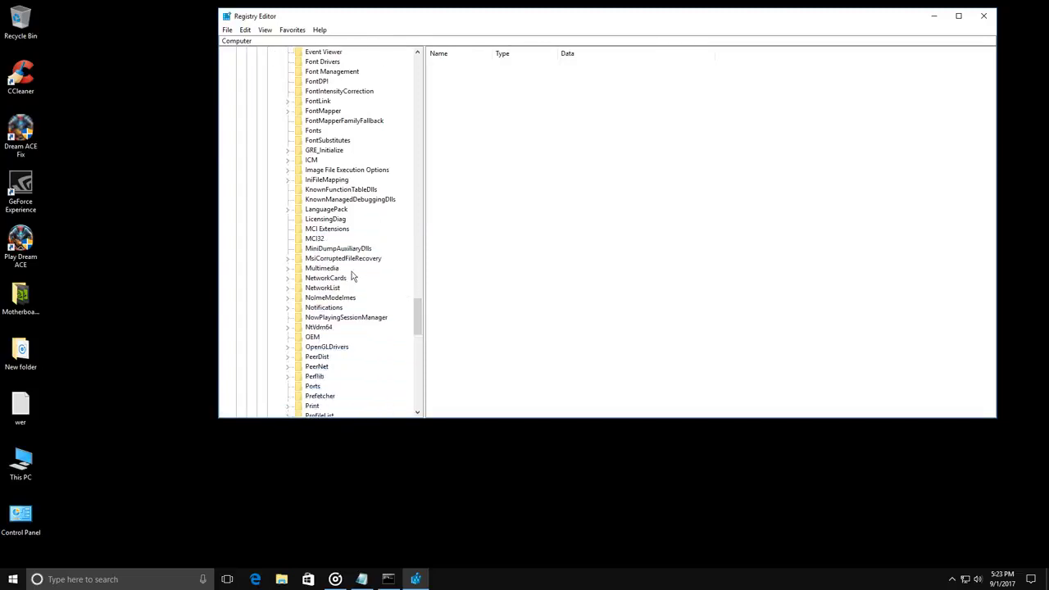
pyautogui.click(289, 270)
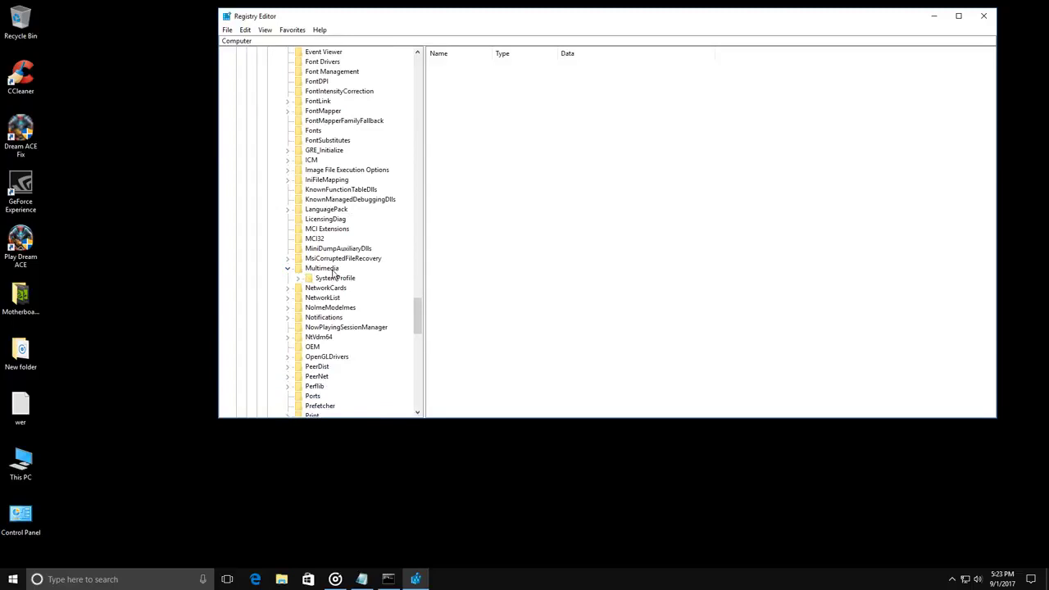
pyautogui.click(328, 280)
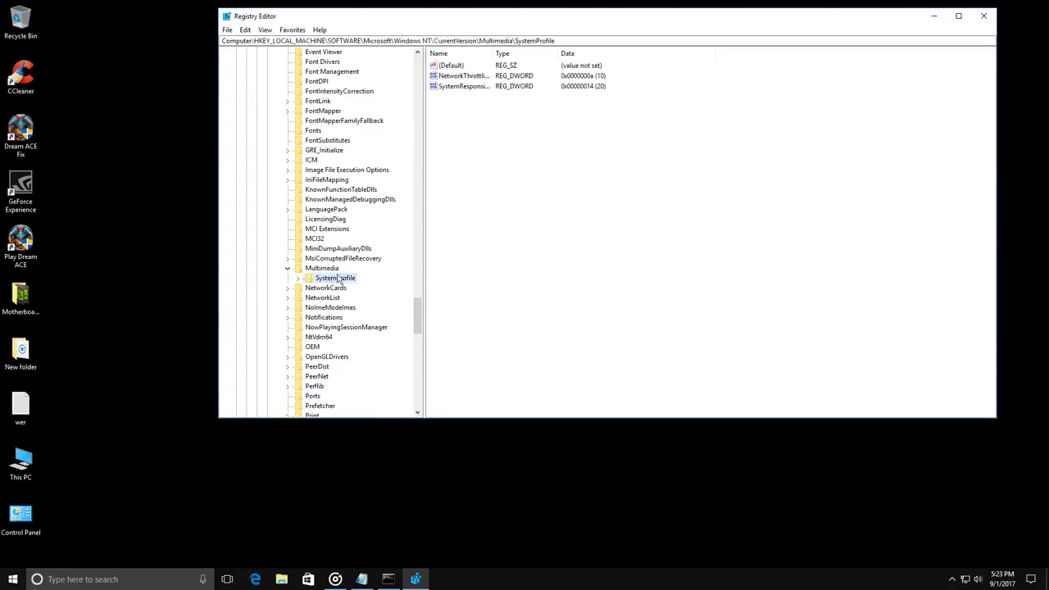
pyautogui.moveTo(492, 51); pyautogui.dragTo(533, 52)
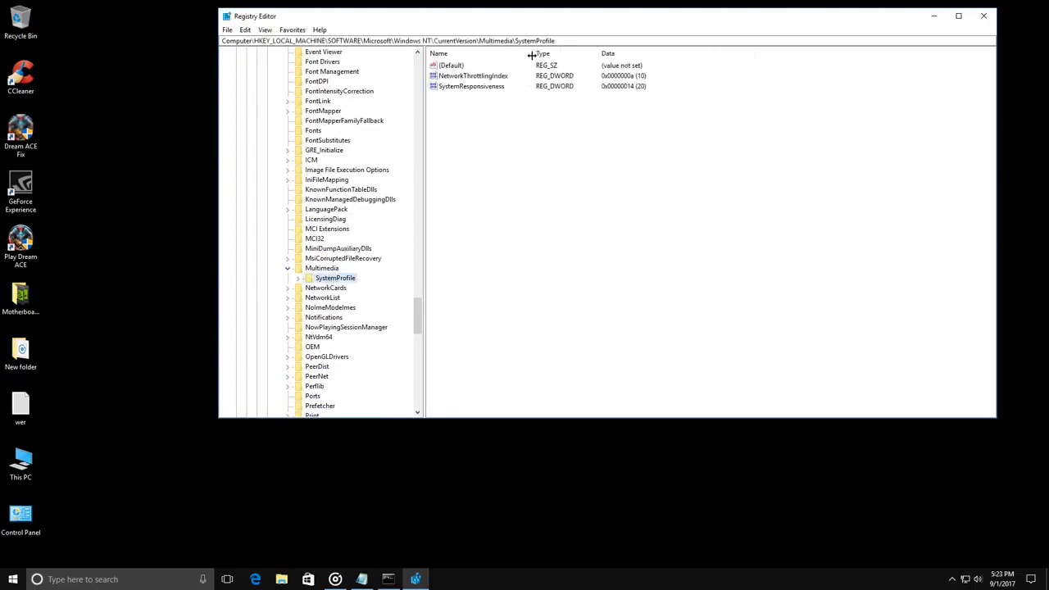
# - Set the SystemResponsiveness value of the SystemProfile key to 0
pyautogui.click(498, 90)
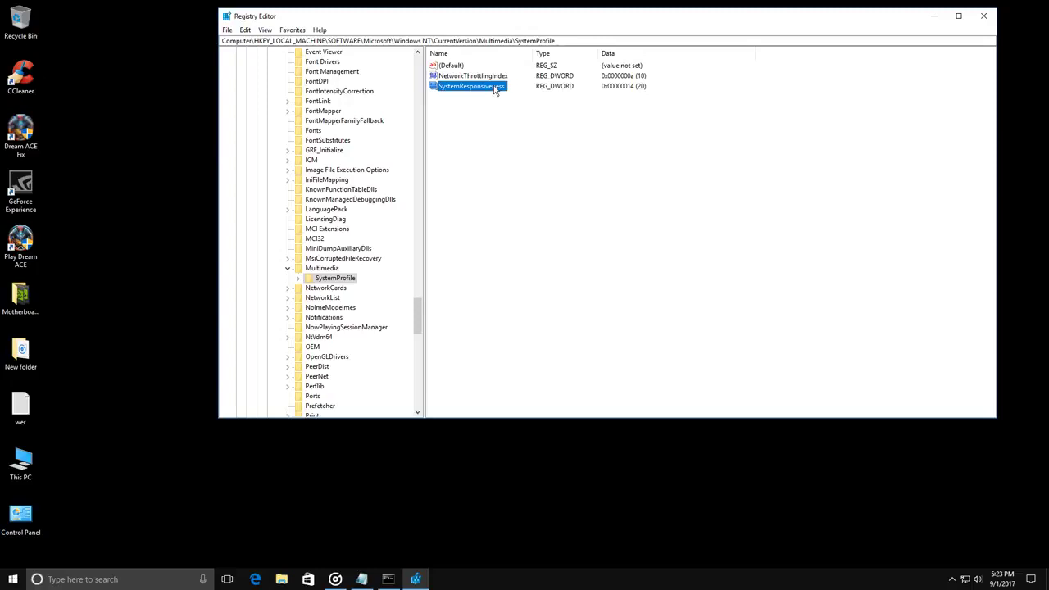
pyautogui.rightClick(495, 88)
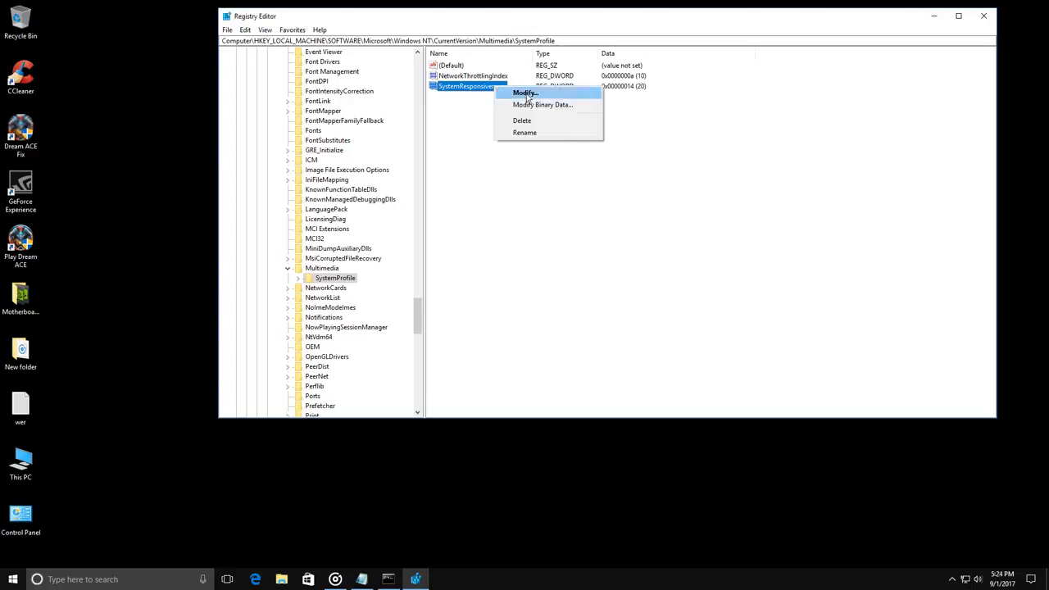
pyautogui.click(525, 93)
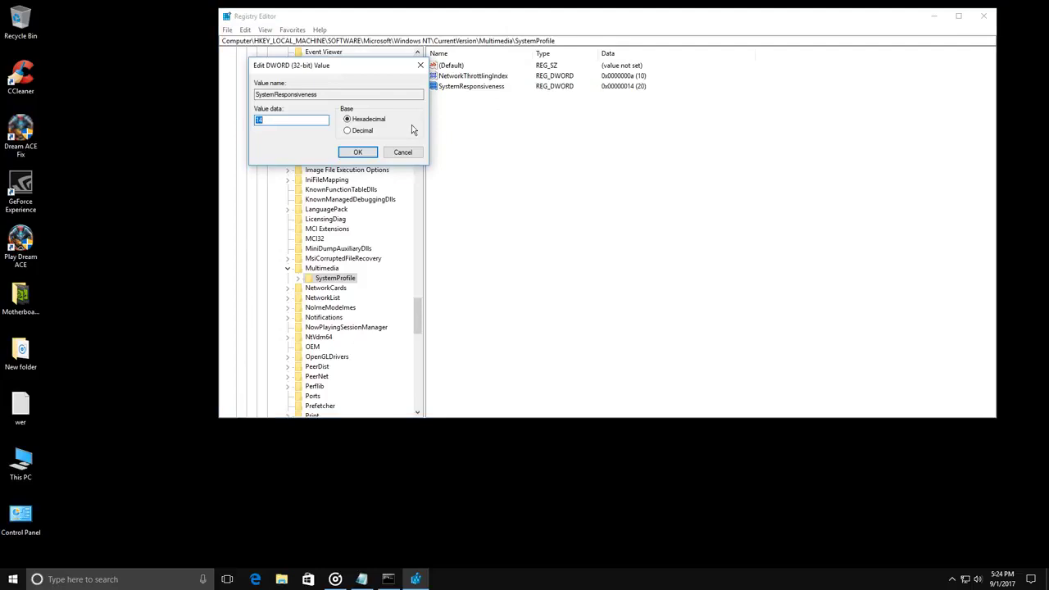
pyautogui.write('0')
pyautogui.click(361, 153)
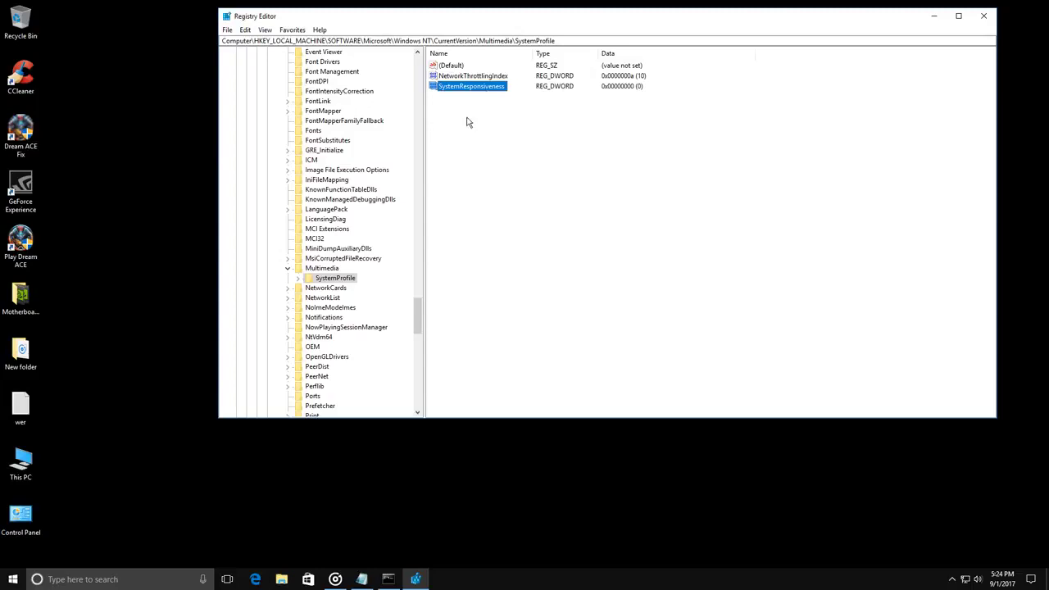
# - Set the NetworkThrottlingIndex value of the SystemProfile key to hexadecimal ffffffff
pyautogui.click(299, 279)
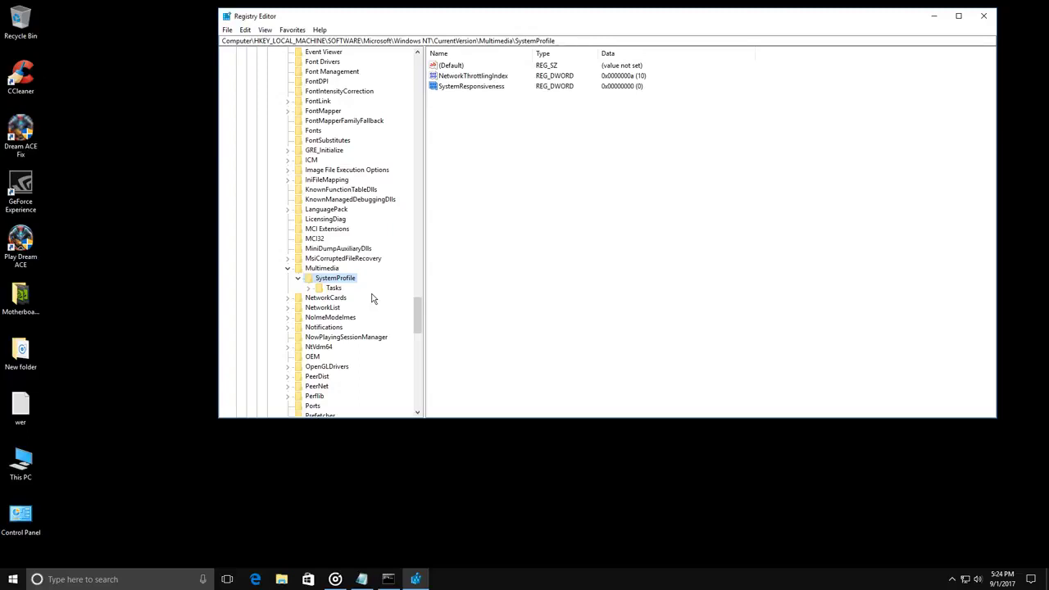
pyautogui.click(298, 278)
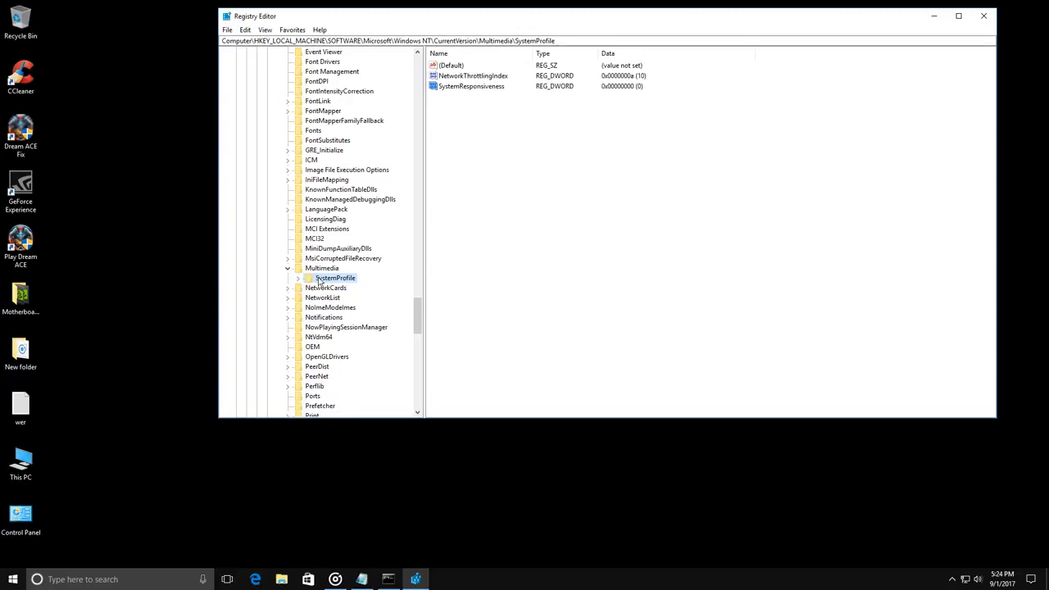
pyautogui.click(483, 76)
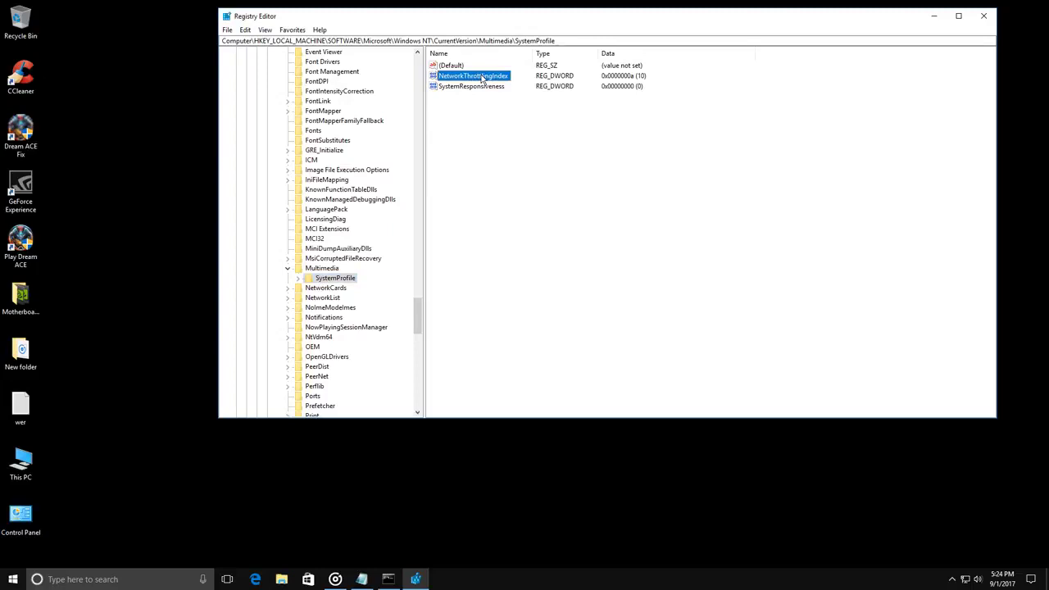
pyautogui.rightClick(483, 77)
pyautogui.click(512, 82)
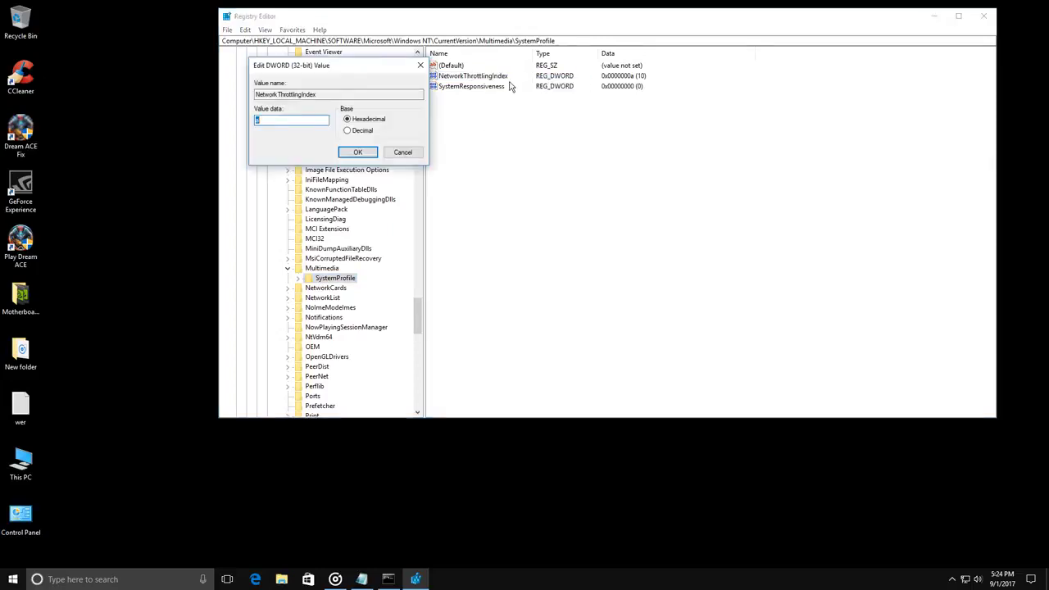
pyautogui.moveTo(361, 66); pyautogui.dragTo(589, 145)
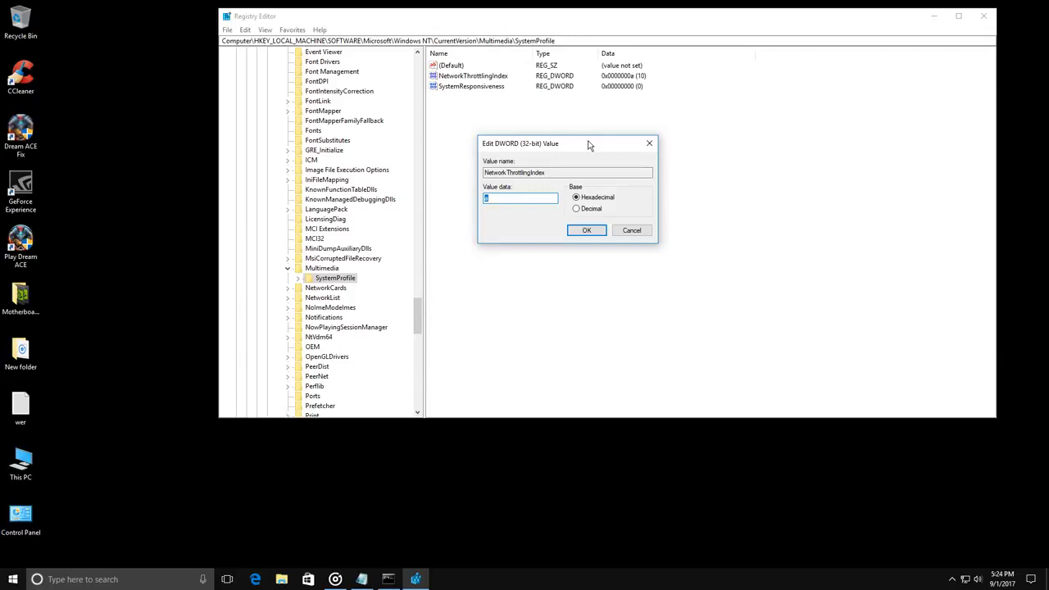
pyautogui.write('ffffffff')
pyautogui.click(586, 231)
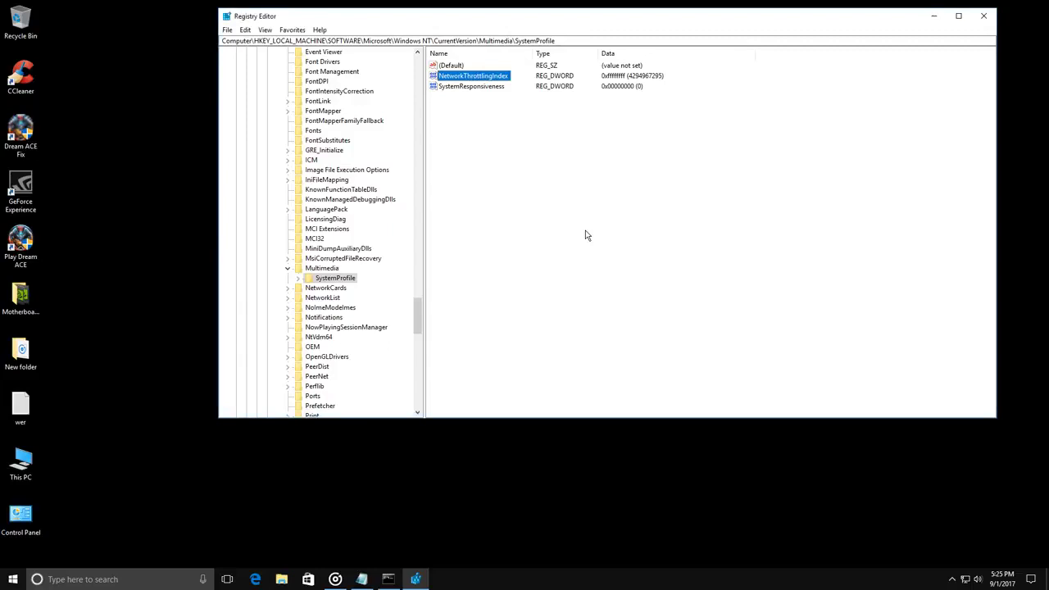
# - Open the Games key under SystemProfile\Tasks and set its GPU Priority value to 8
pyautogui.click(299, 280)
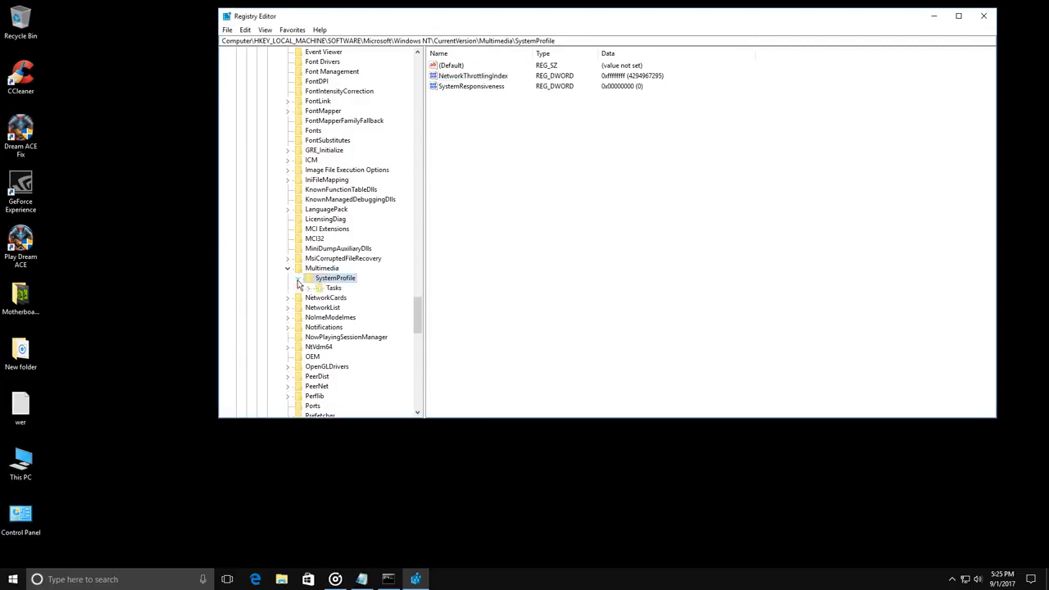
pyautogui.click(308, 288)
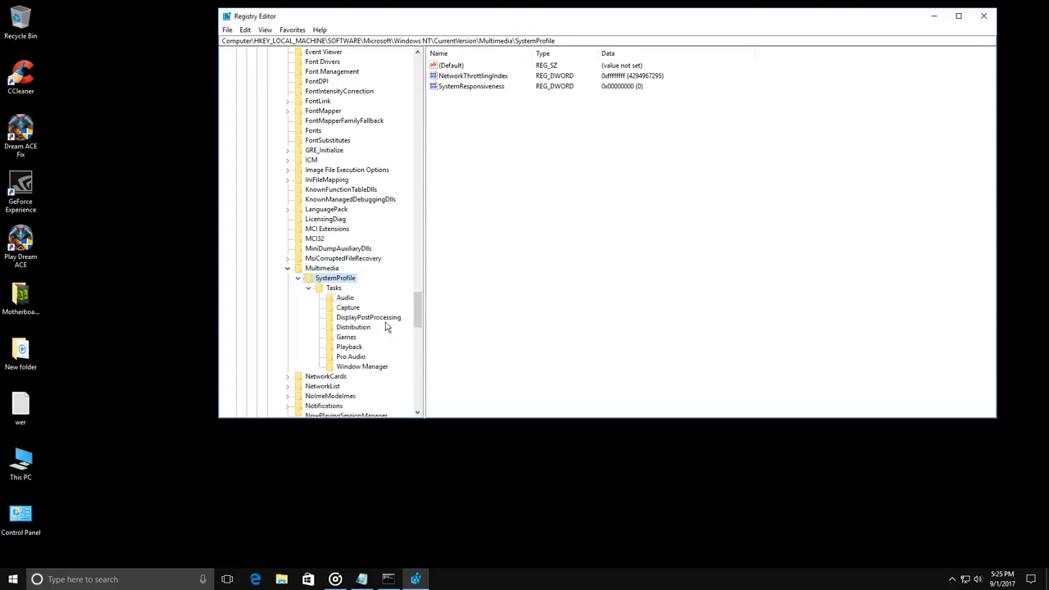
pyautogui.click(342, 340)
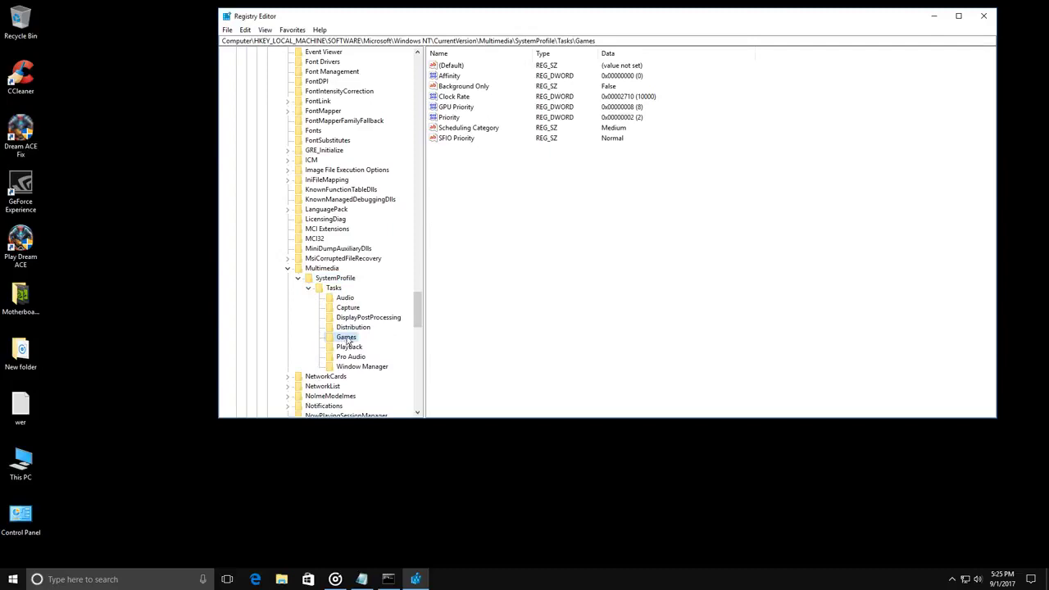
pyautogui.click(465, 111)
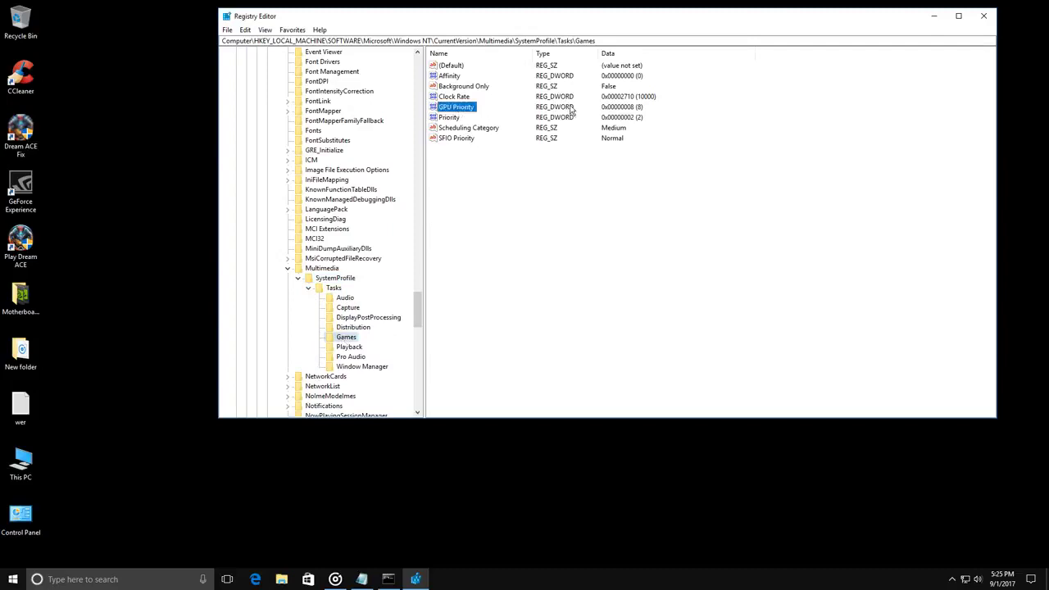
pyautogui.doubleClick(464, 107)
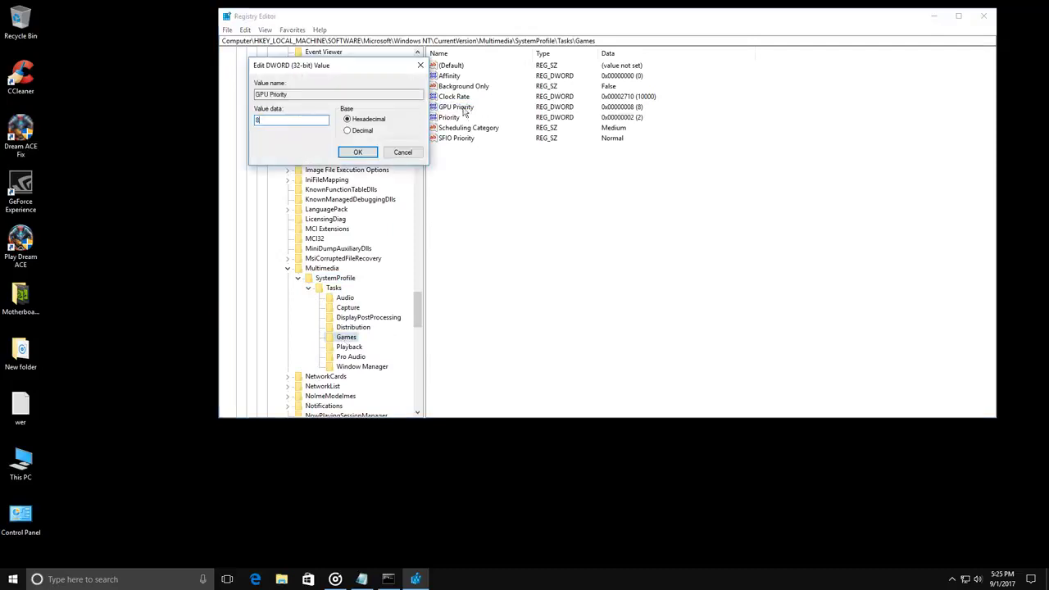
pyautogui.click(358, 155)
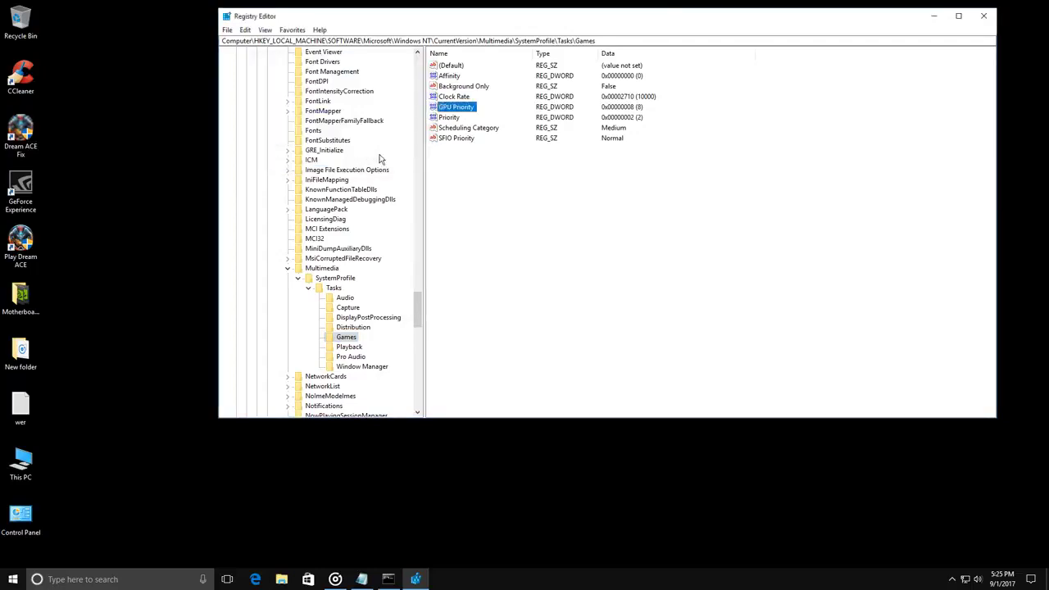
# - Set the Priority value of the Games key to 6
pyautogui.click(449, 119)
pyautogui.doubleClick(448, 119)
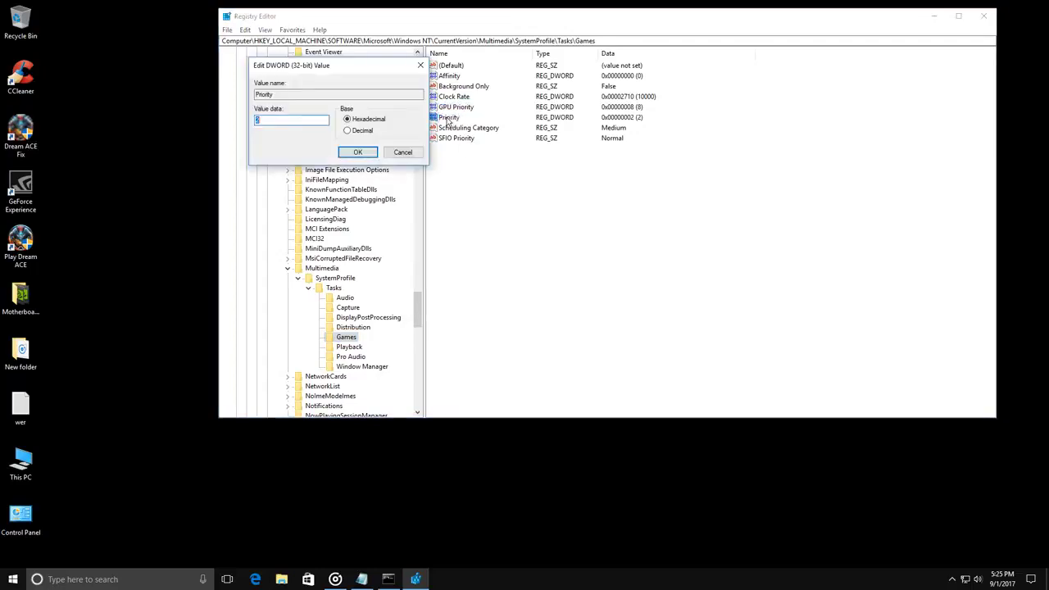
pyautogui.write('6')
pyautogui.click(358, 153)
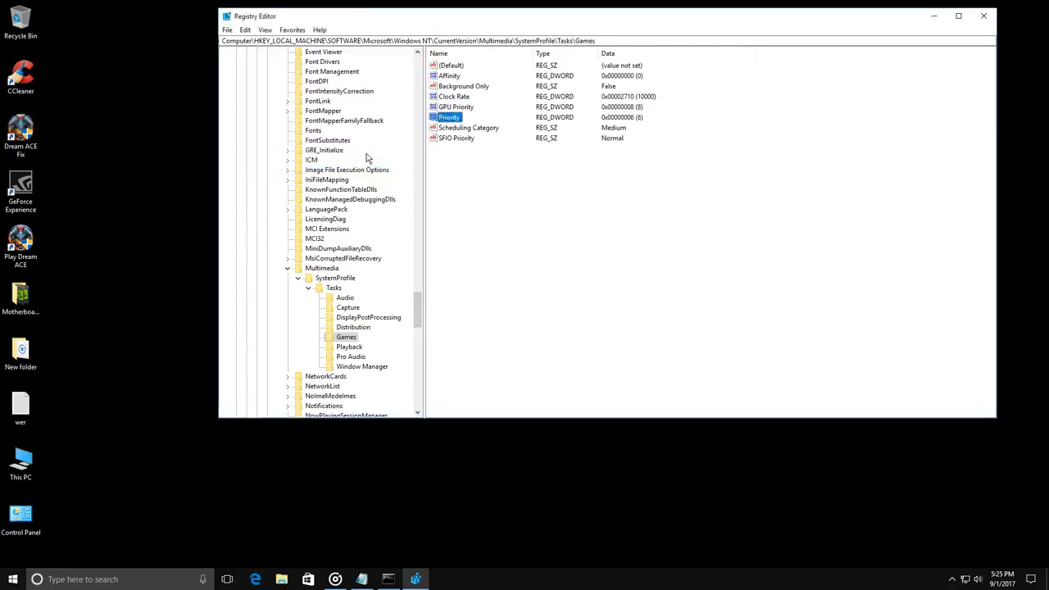
# - Set the Scheduling Category value of the Games key to High
pyautogui.click(462, 128)
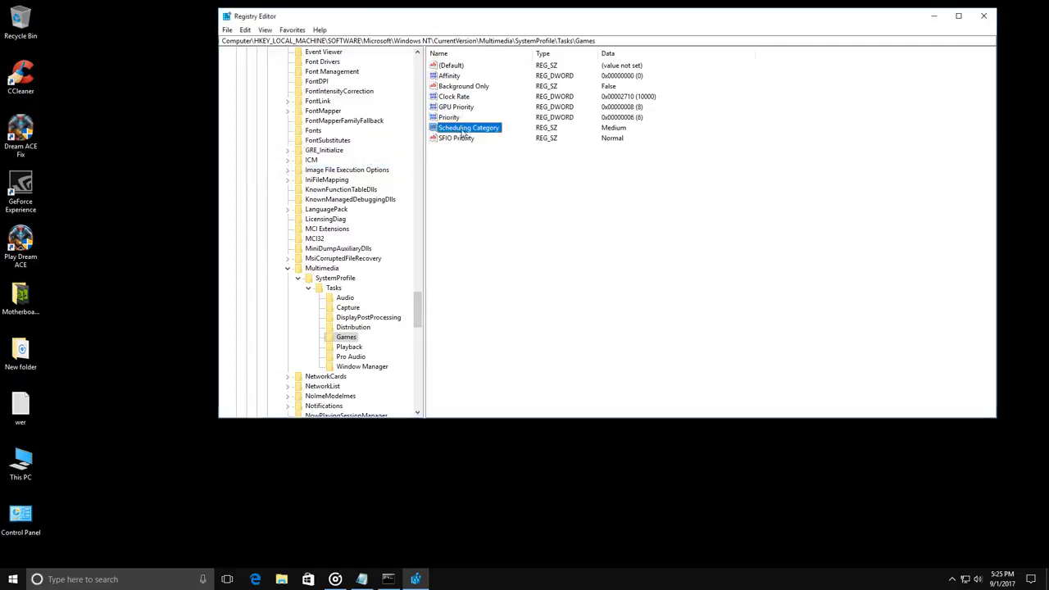
pyautogui.doubleClick(462, 129)
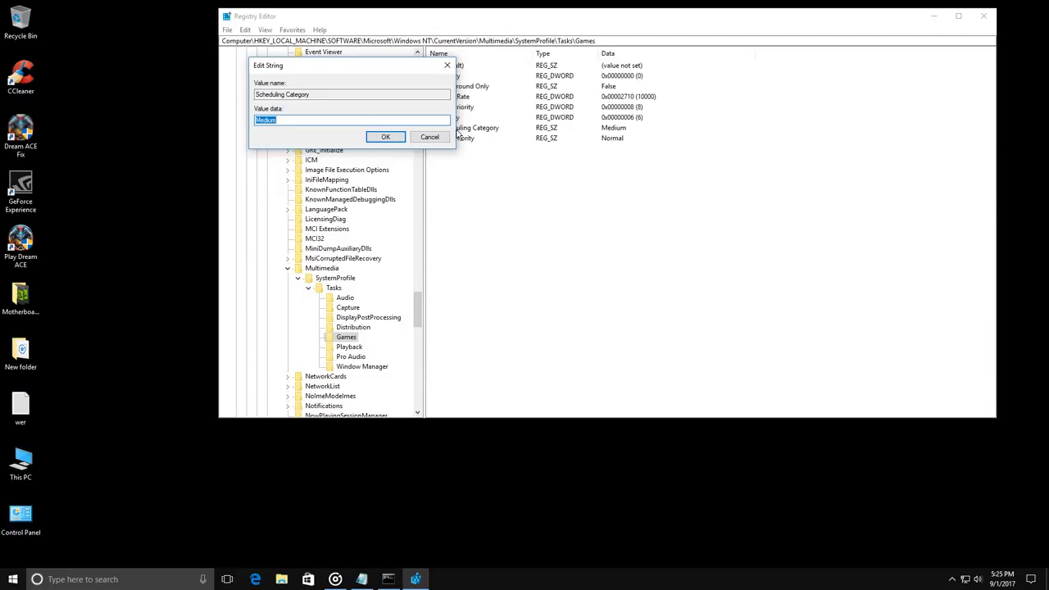
pyautogui.write('High')
pyautogui.click(395, 140)
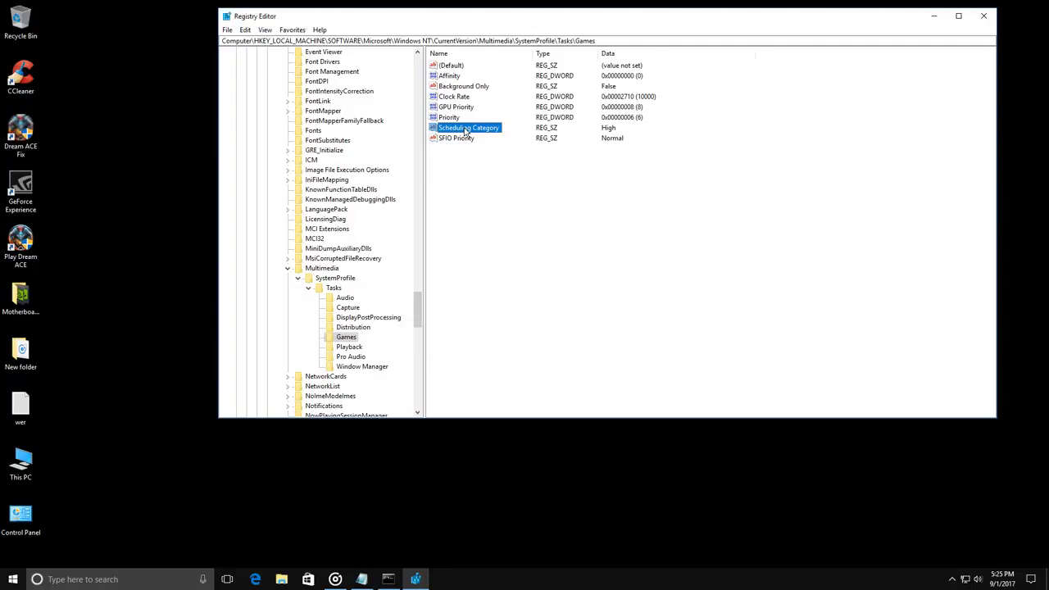
# - Collapse the expanded Multimedia, Microsoft, SOFTWARE and HKEY_LOCAL_MACHINE branches so only the root keys are listed
pyautogui.click(287, 270)
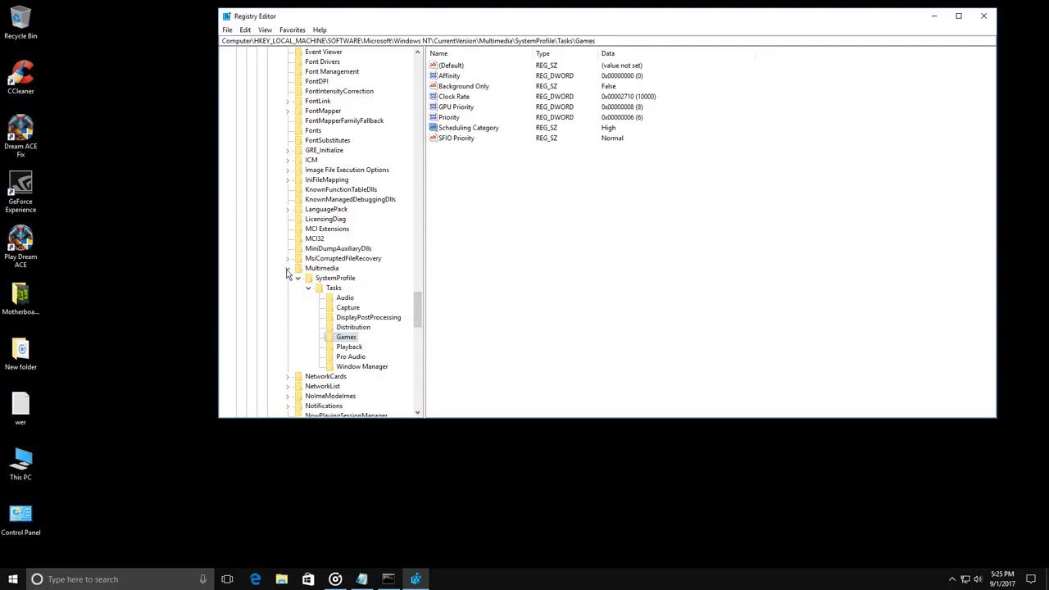
pyautogui.click(287, 273)
pyautogui.moveTo(416, 316); pyautogui.dragTo(430, 89)
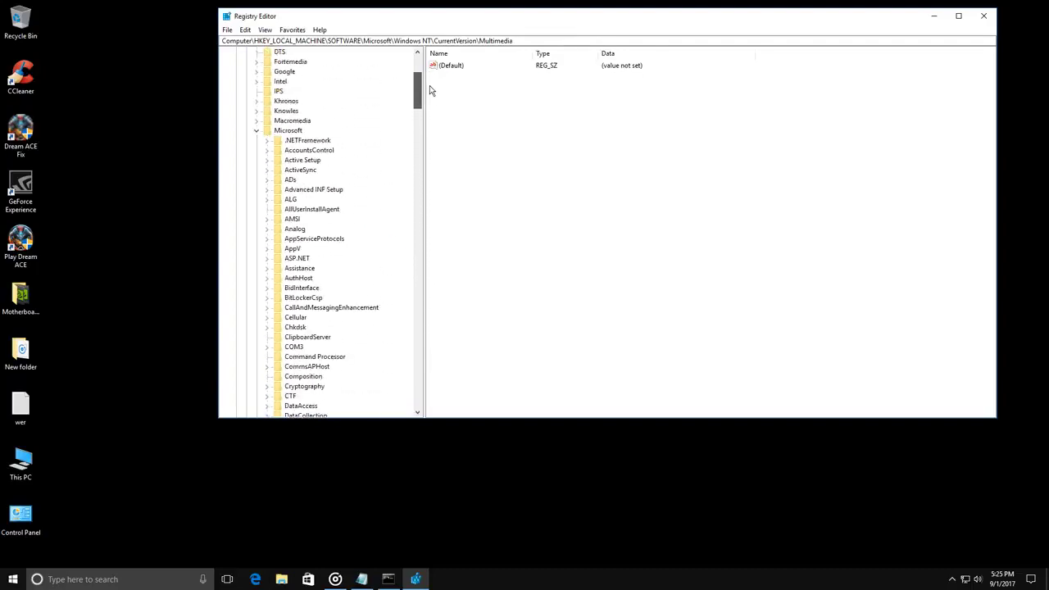
pyautogui.click(256, 132)
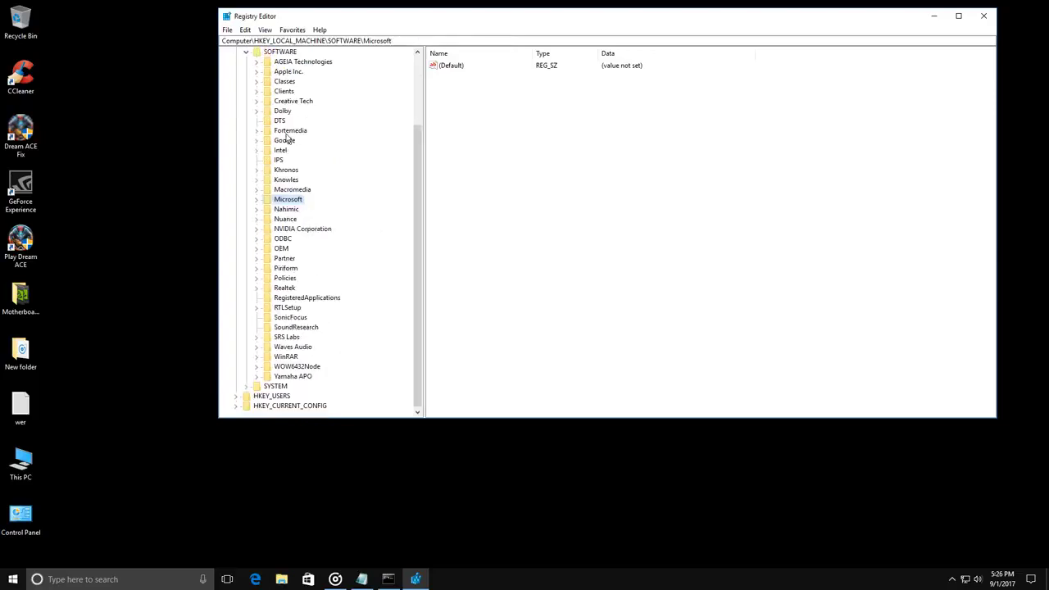
pyautogui.click(247, 53)
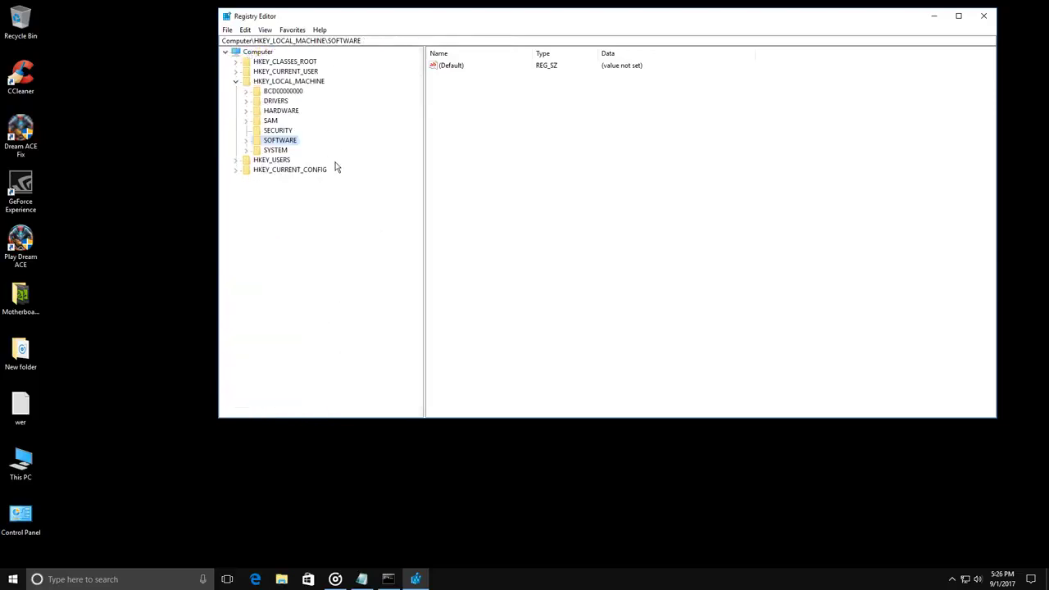
pyautogui.click(237, 82)
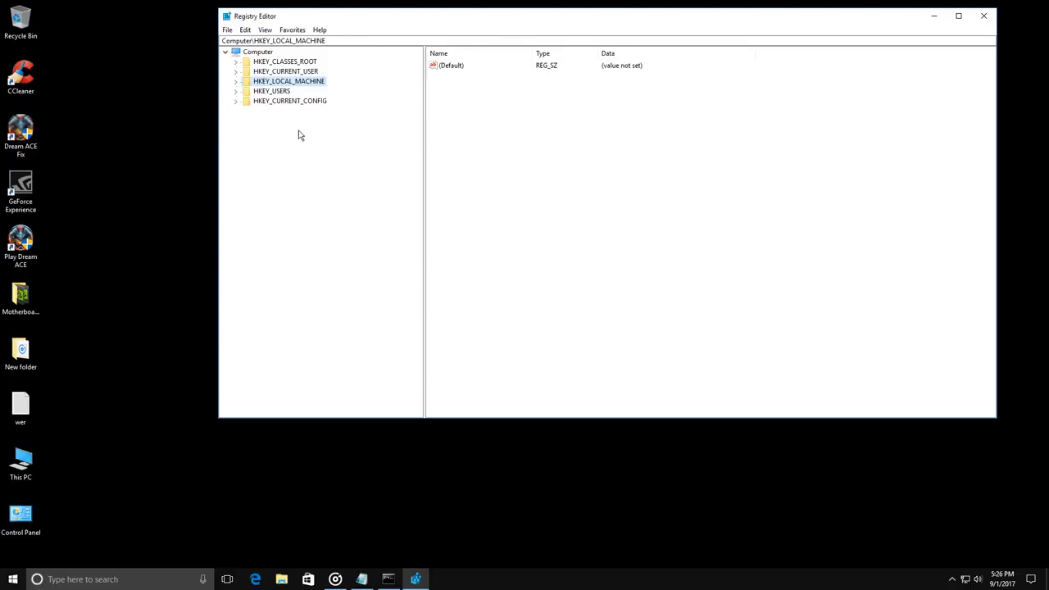
pyautogui.click(236, 82)
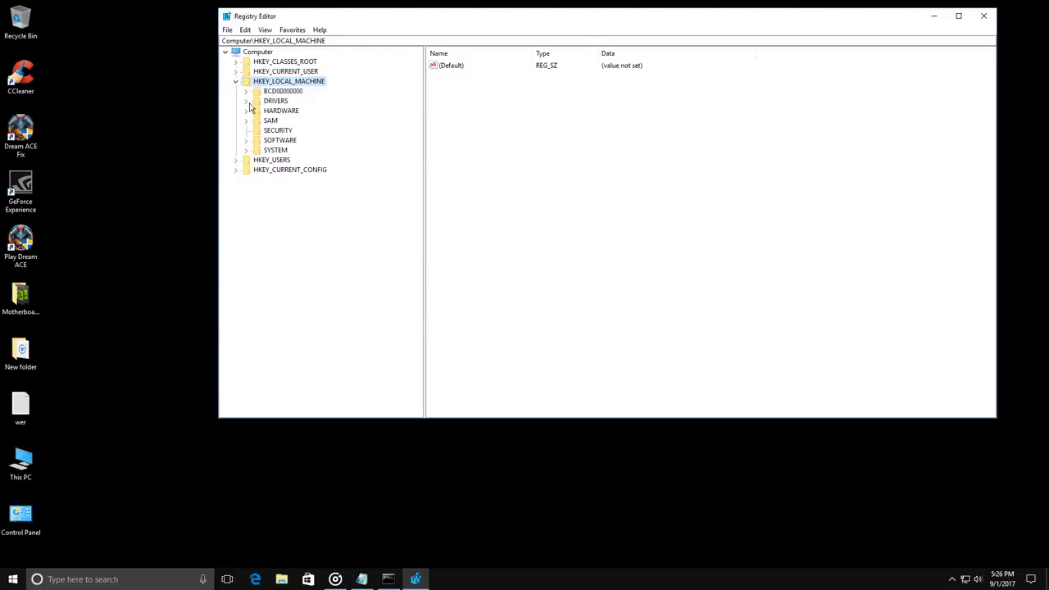
pyautogui.click(246, 145)
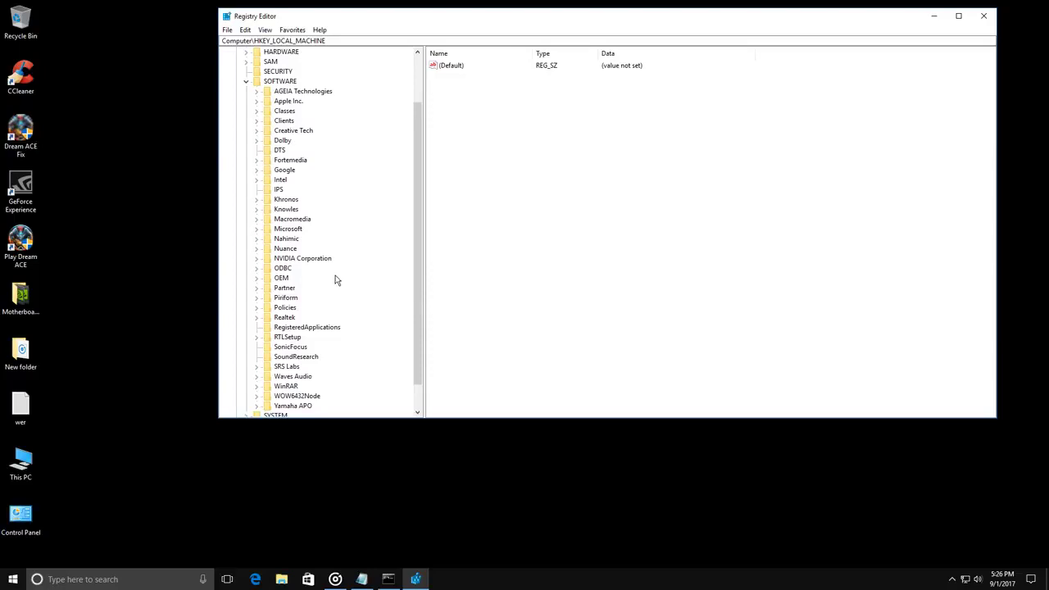
pyautogui.click(256, 230)
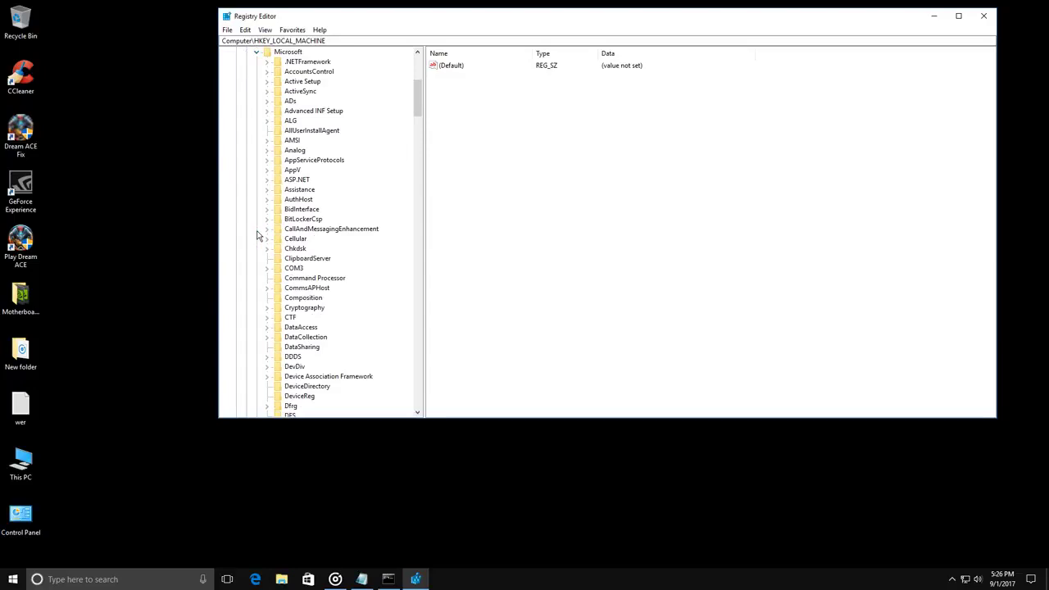
pyautogui.click(256, 53)
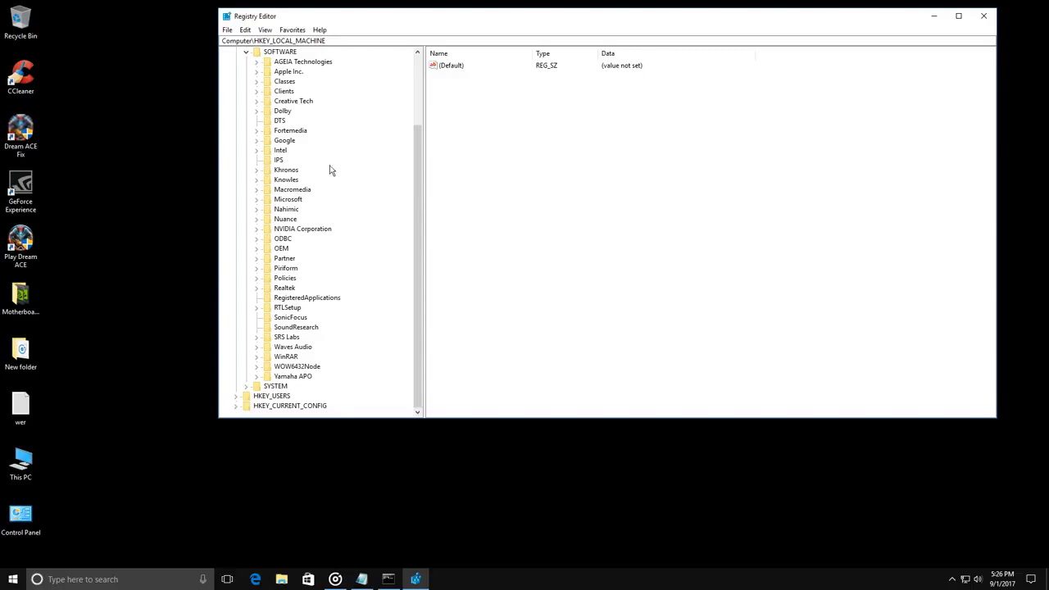
pyautogui.click(245, 53)
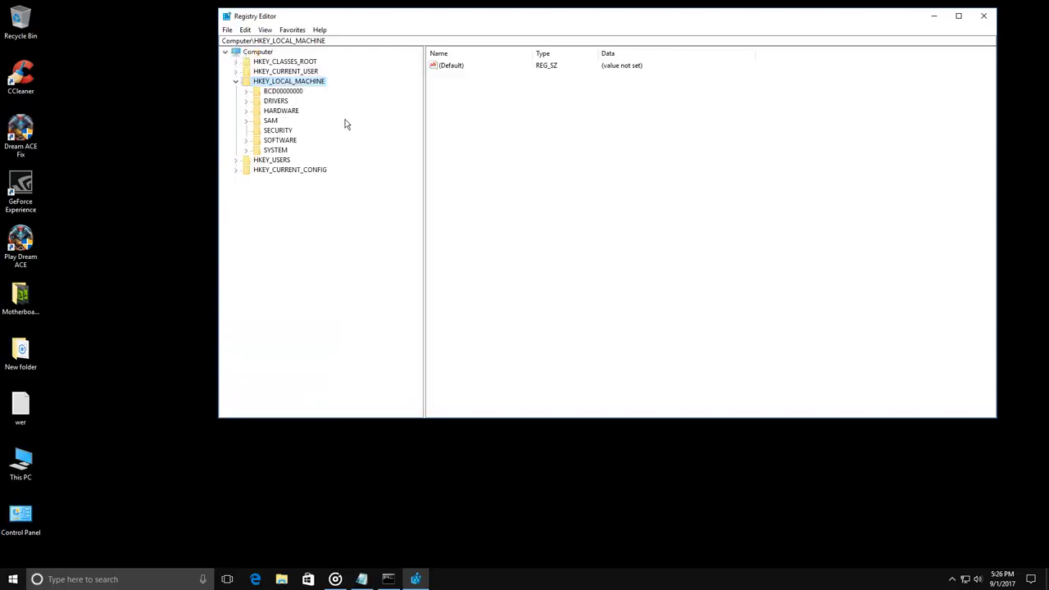
pyautogui.click(236, 82)
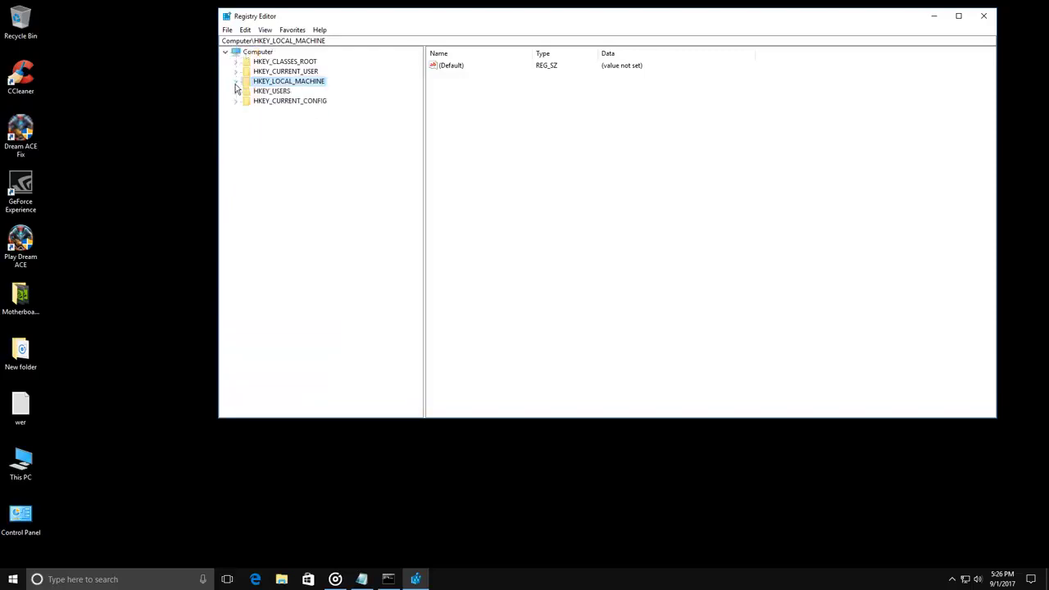
# - Open the Tcpip key under HKEY_LOCAL_MACHINE\SYSTEM\CurrentControlSet\Services
pyautogui.click(236, 81)
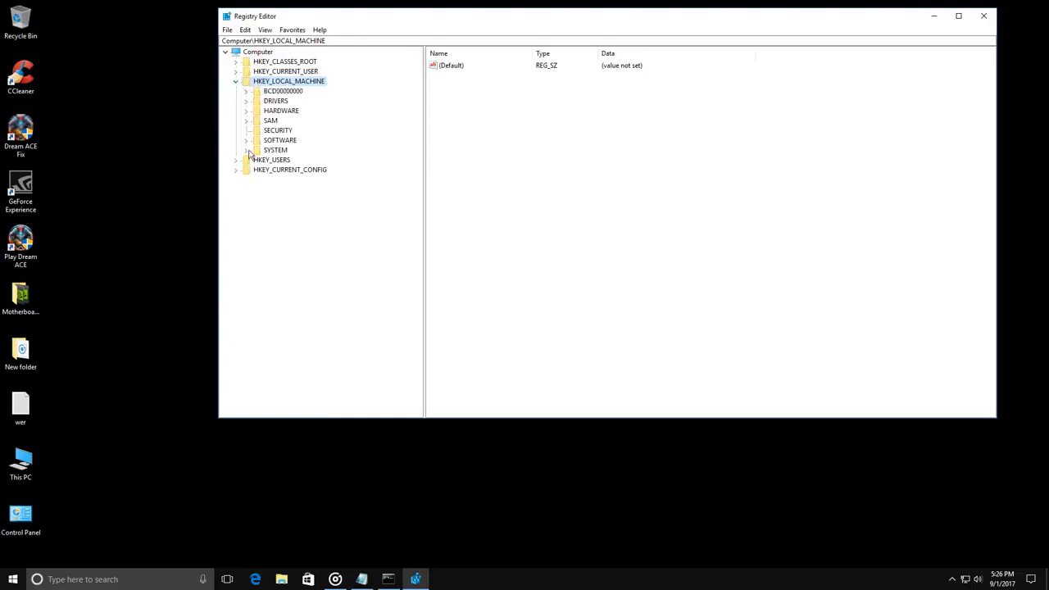
pyautogui.click(247, 151)
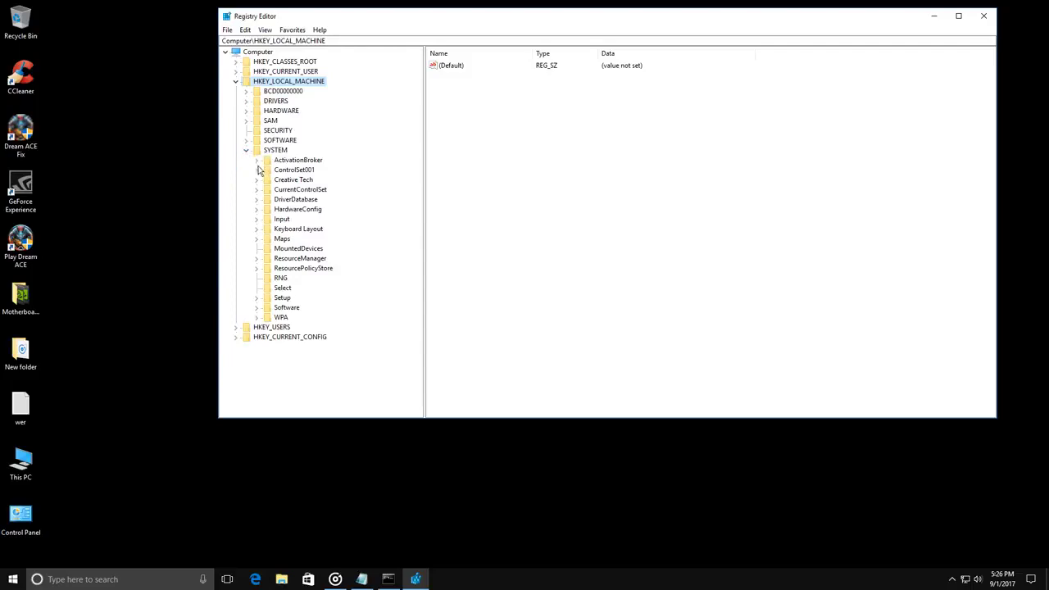
pyautogui.click(256, 190)
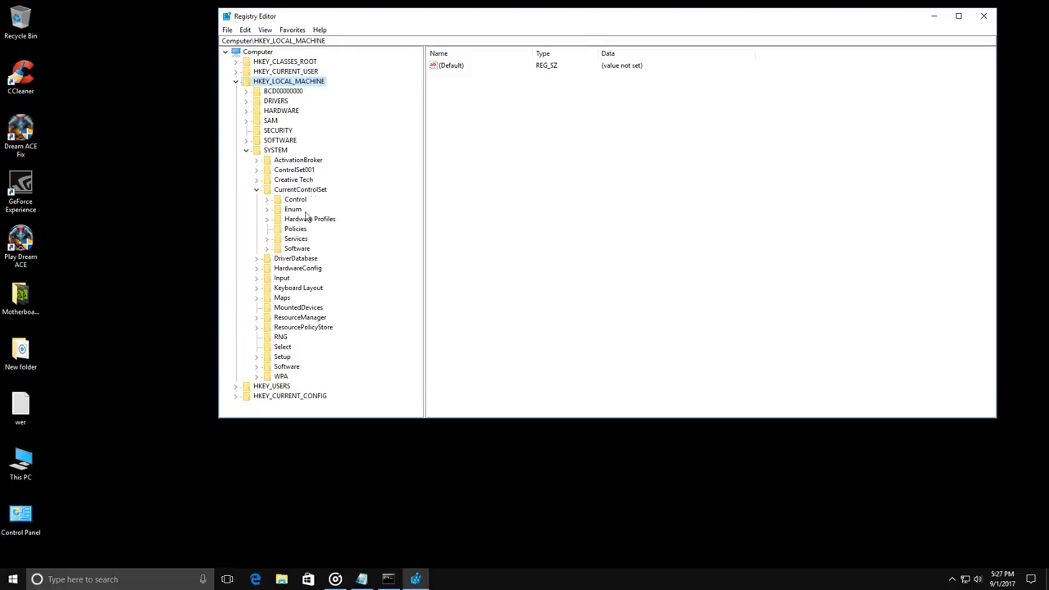
pyautogui.click(268, 239)
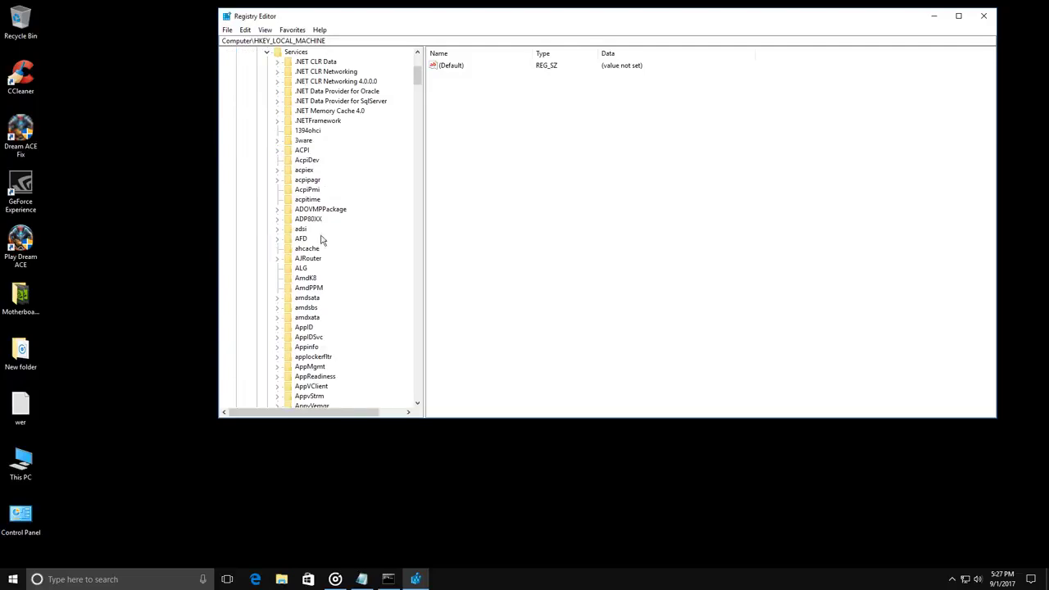
pyautogui.moveTo(418, 82); pyautogui.dragTo(417, 305)
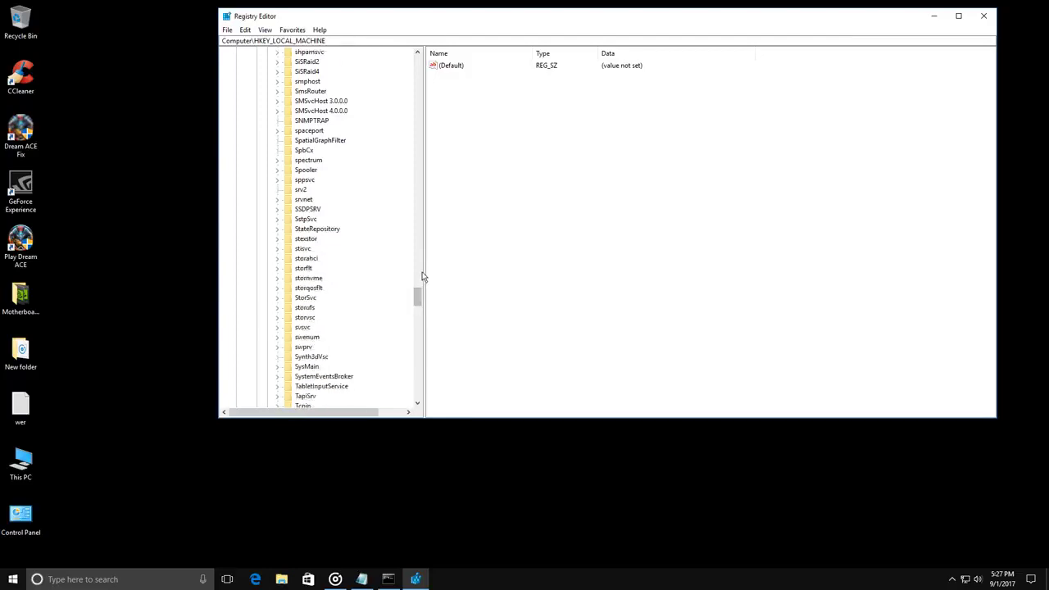
pyautogui.scroll(-7, 416, 305)
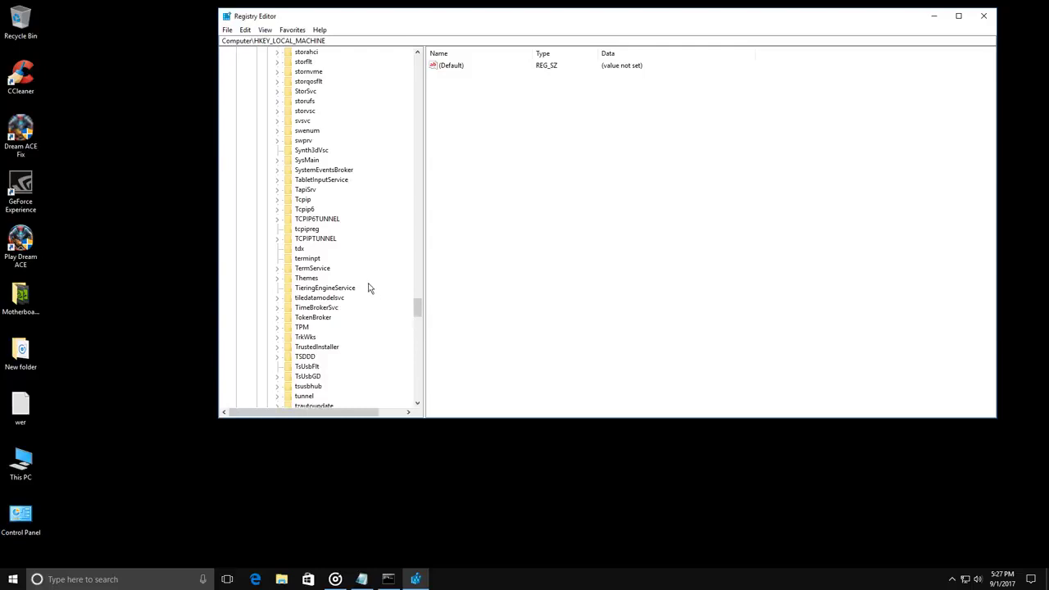
pyautogui.click(277, 200)
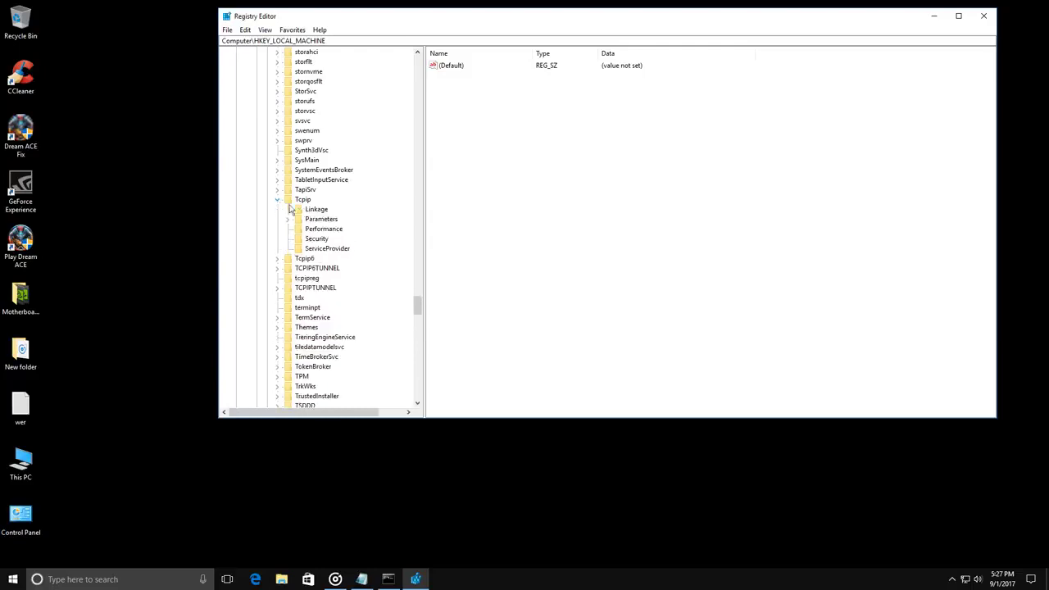
pyautogui.click(300, 204)
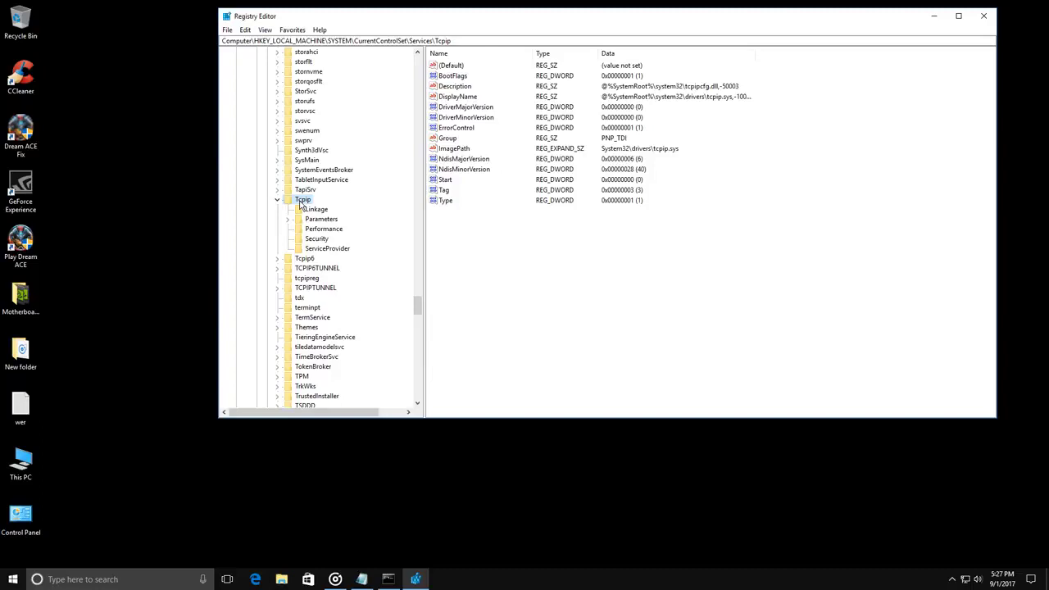
# - Open the first interface key under Tcpip\Parameters\Interfaces and select its DhcpIPAddress value
pyautogui.click(324, 219)
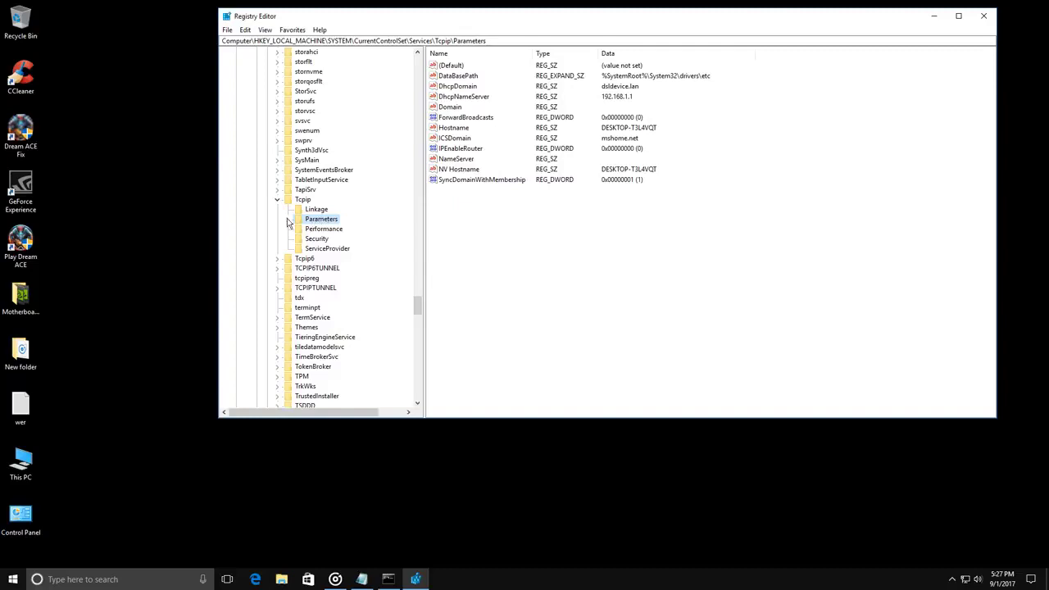
pyautogui.click(289, 220)
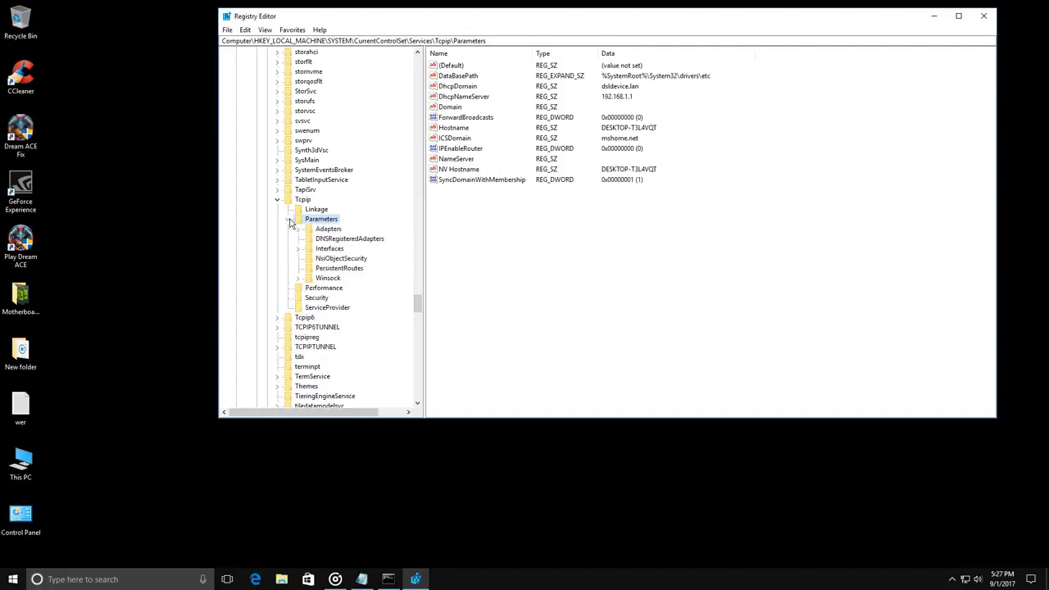
pyautogui.click(298, 249)
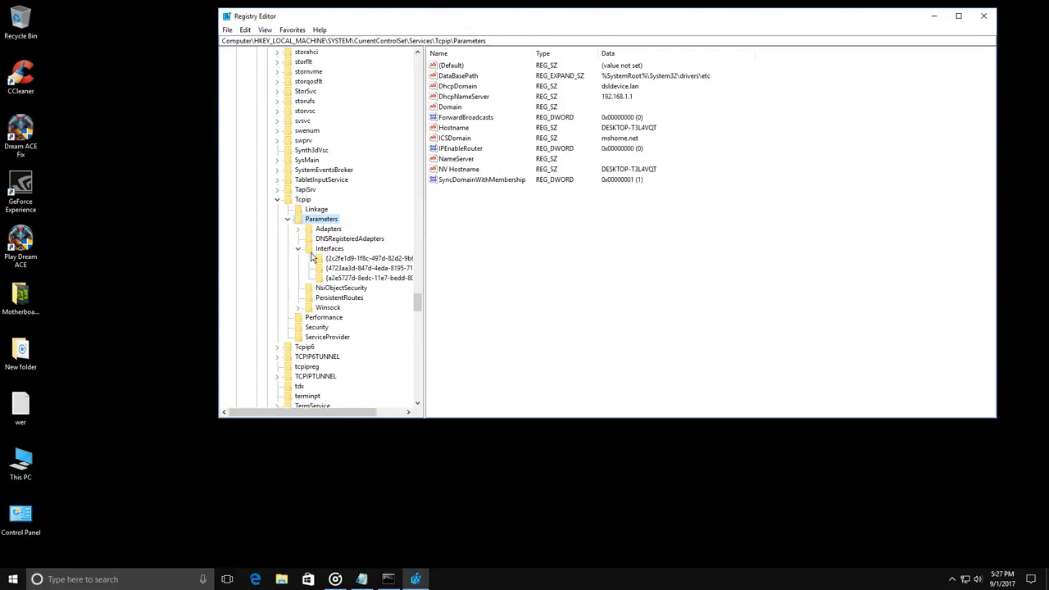
pyautogui.click(359, 259)
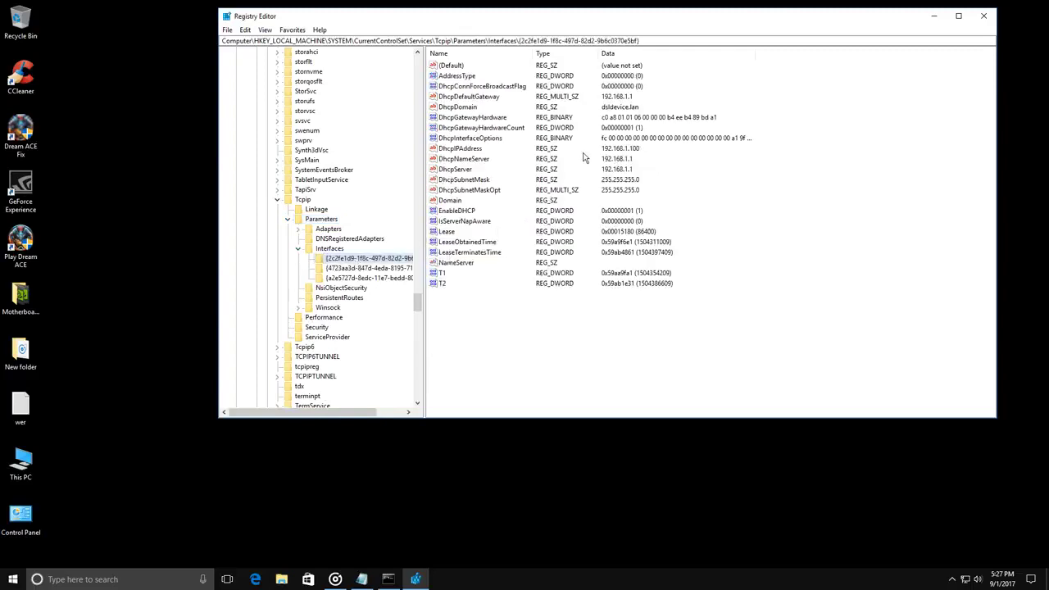
pyautogui.click(456, 151)
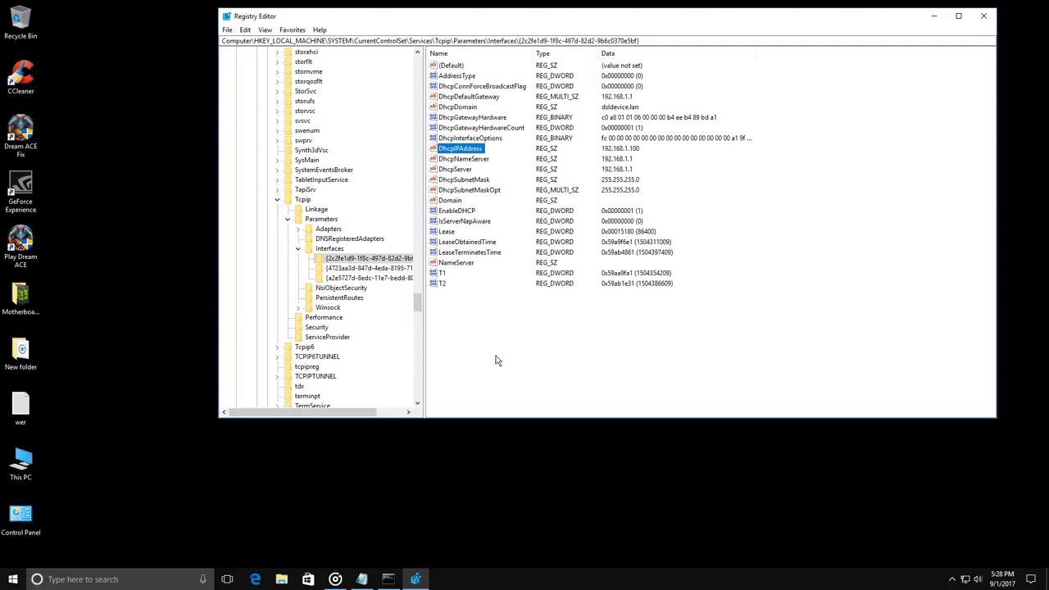
# - Switch to the wer notes in Notepad and copy the value name TcpAckFrequency from the network interface instructions
pyautogui.click(362, 580)
pyautogui.scroll(-4, 564, 449)
pyautogui.scroll(-3, 564, 449)
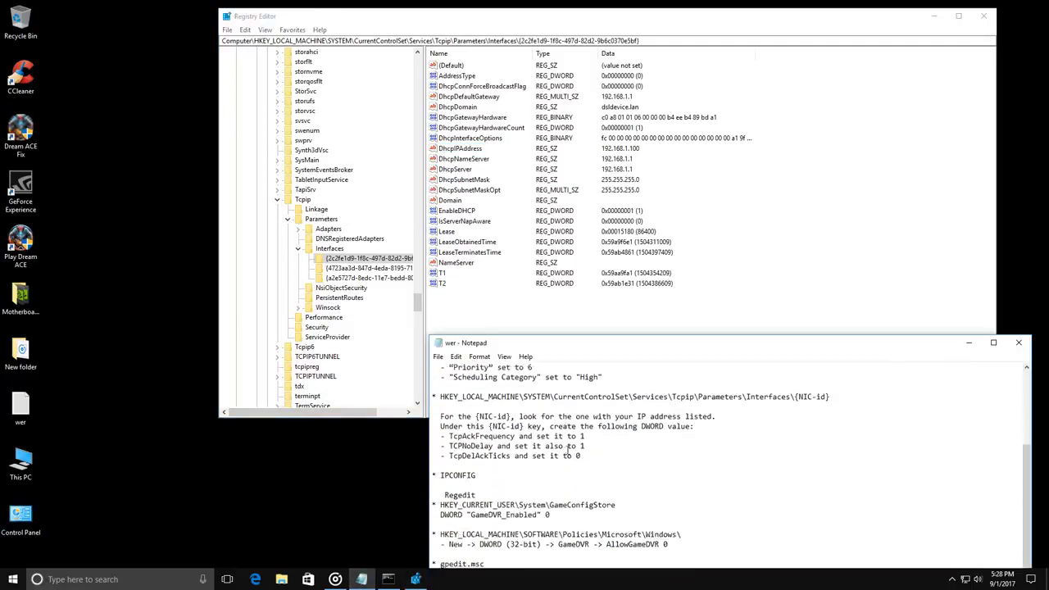
pyautogui.moveTo(637, 349); pyautogui.dragTo(605, 412)
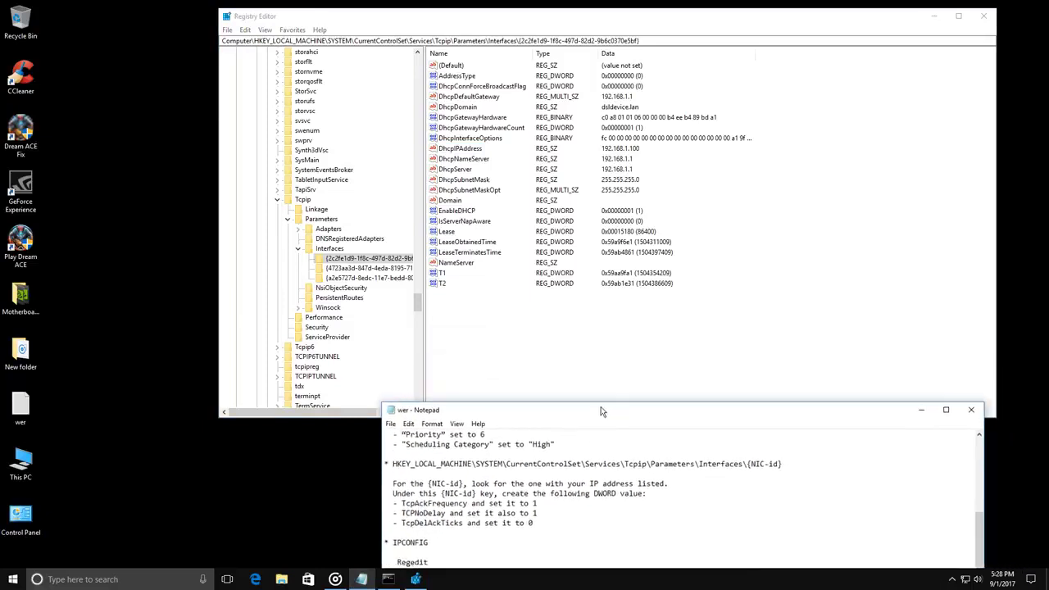
pyautogui.moveTo(469, 505); pyautogui.dragTo(402, 504)
pyautogui.hotkey('ctrl', 'c')
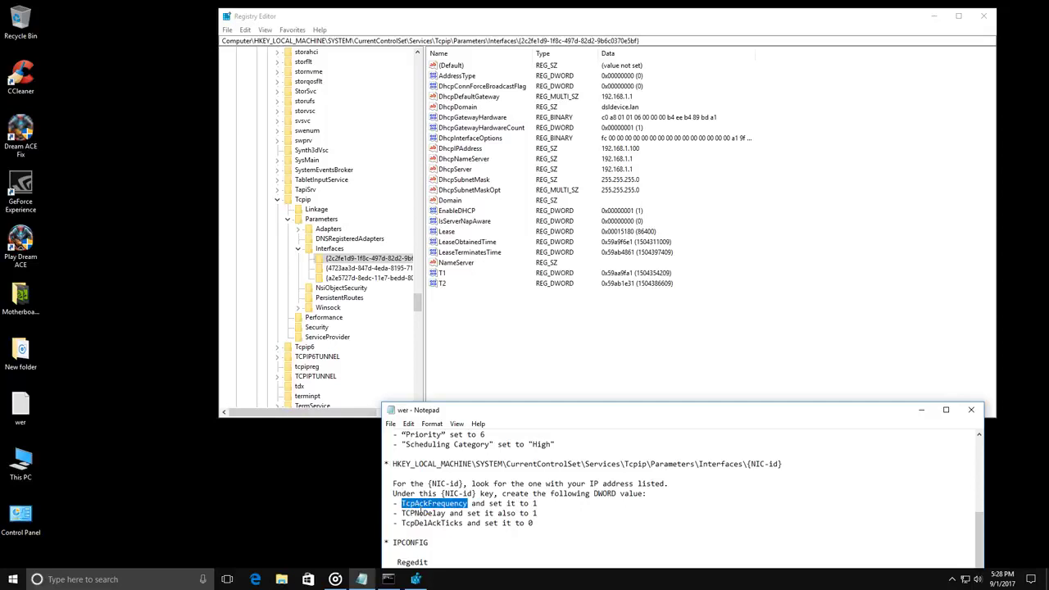
# - In Registry Editor, create a DWORD (32-bit) value named TcpAckFrequency in the open network interface key and set it to 1
pyautogui.rightClick(464, 320)
pyautogui.moveTo(509, 332)
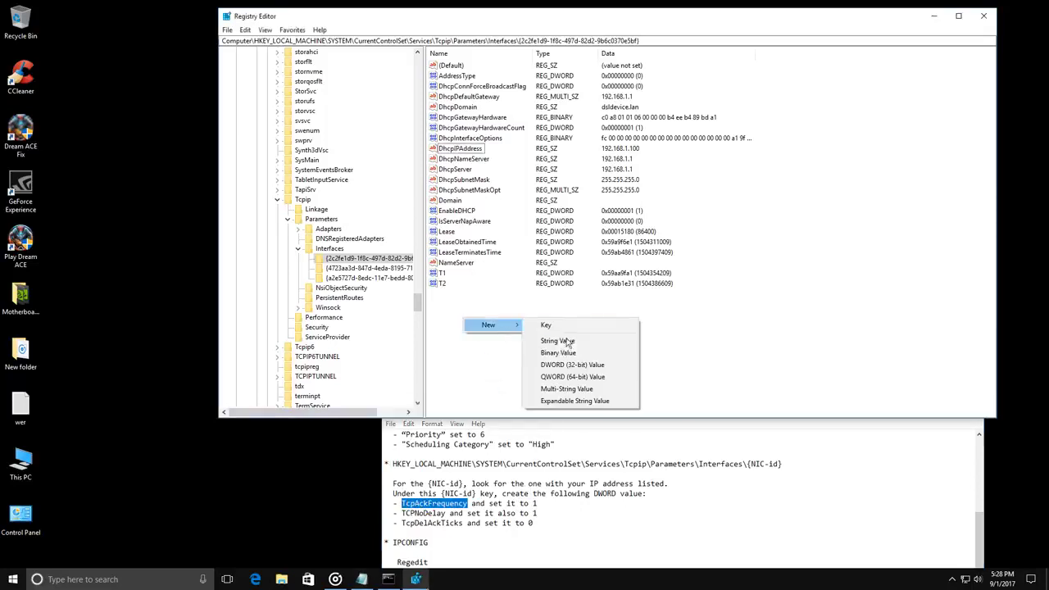
pyautogui.click(574, 364)
pyautogui.hotkey('ctrl', 'v')
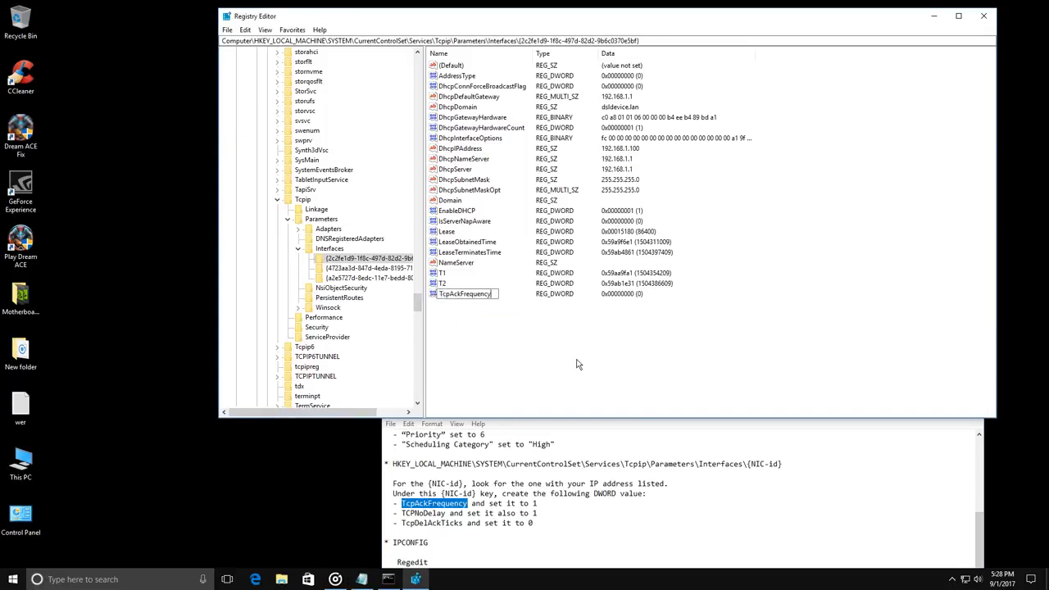
pyautogui.press('Return')
pyautogui.doubleClick(472, 300)
pyautogui.write('1')
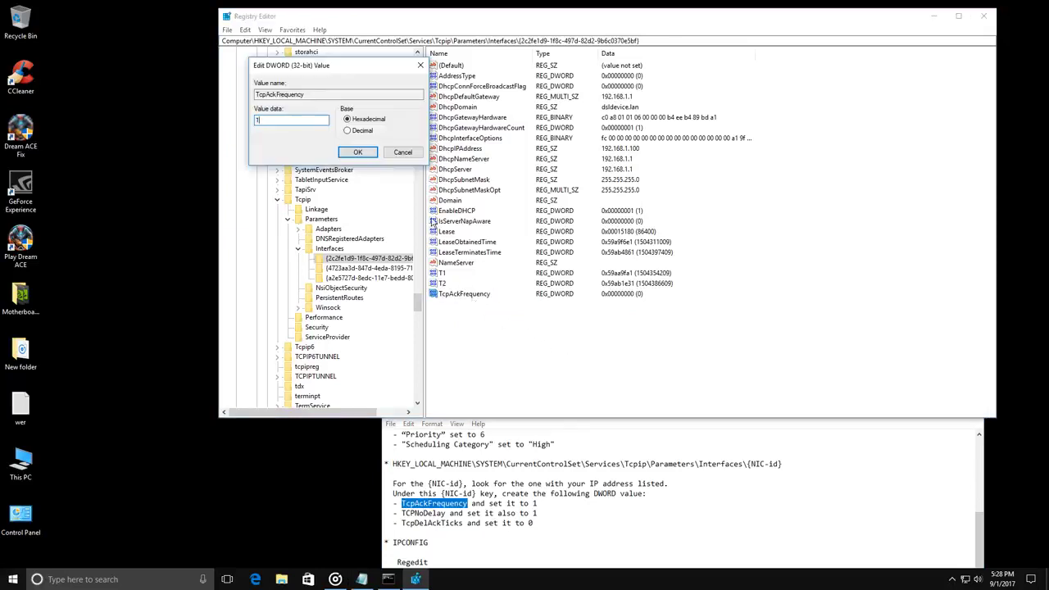
pyautogui.click(367, 154)
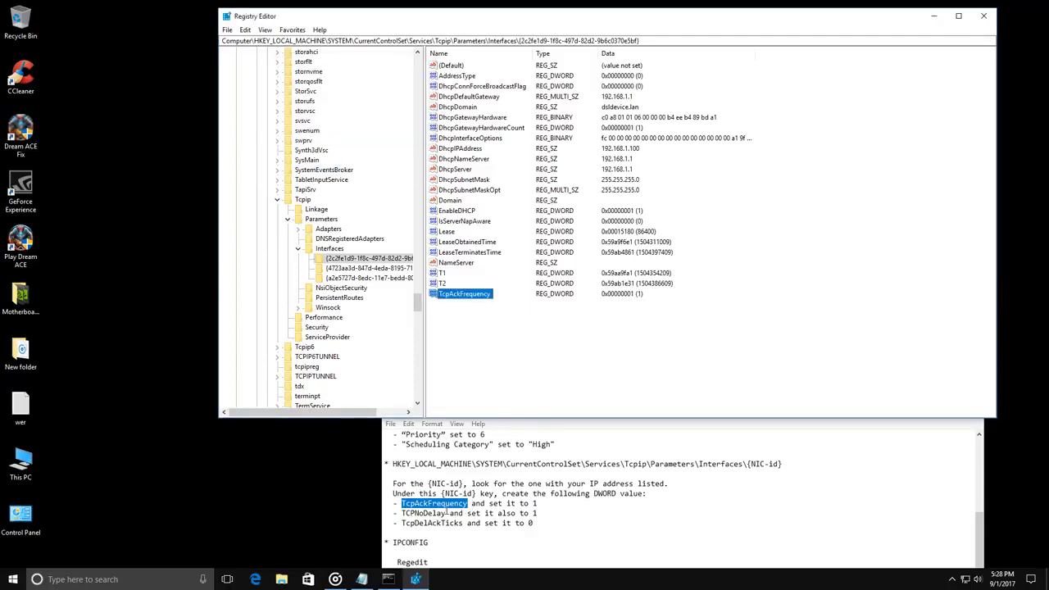
# - Copy the name TCPNoDelay from the notes, create a DWORD (32-bit) value with that name in the interface key, and set it to 1
pyautogui.moveTo(446, 514); pyautogui.dragTo(401, 513)
pyautogui.hotkey('ctrl', 'c')
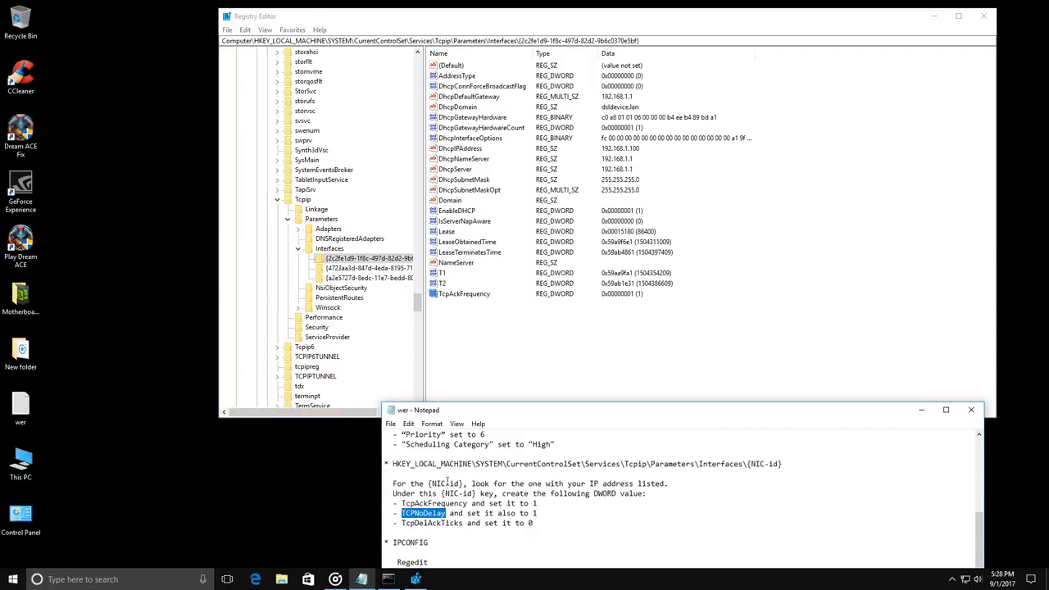
pyautogui.rightClick(473, 329)
pyautogui.moveTo(502, 335)
pyautogui.click(579, 373)
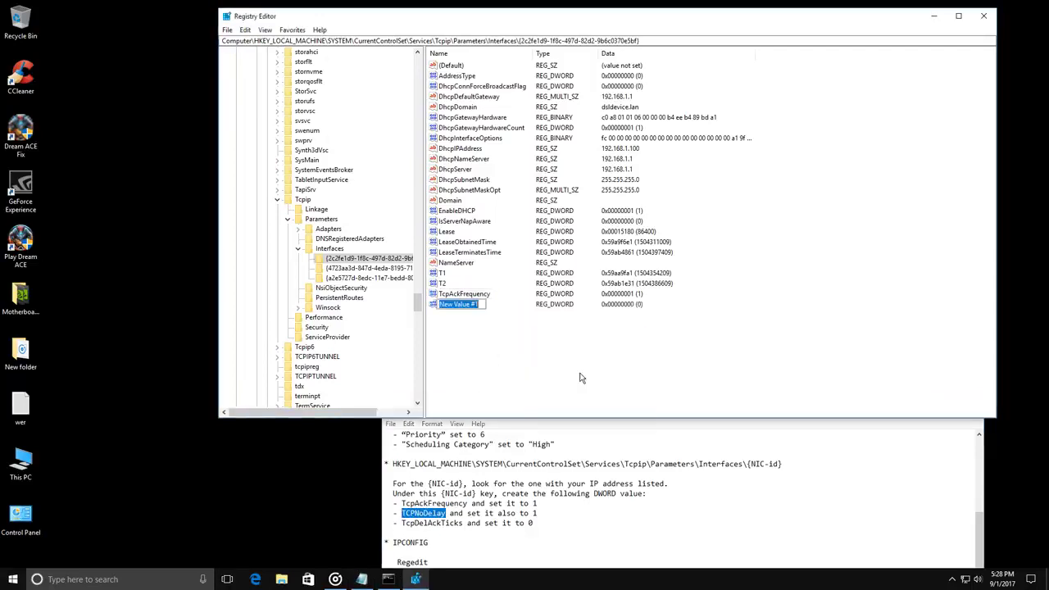
pyautogui.hotkey('ctrl', 'v')
pyautogui.press('Return')
pyautogui.doubleClick(461, 305)
pyautogui.write('1')
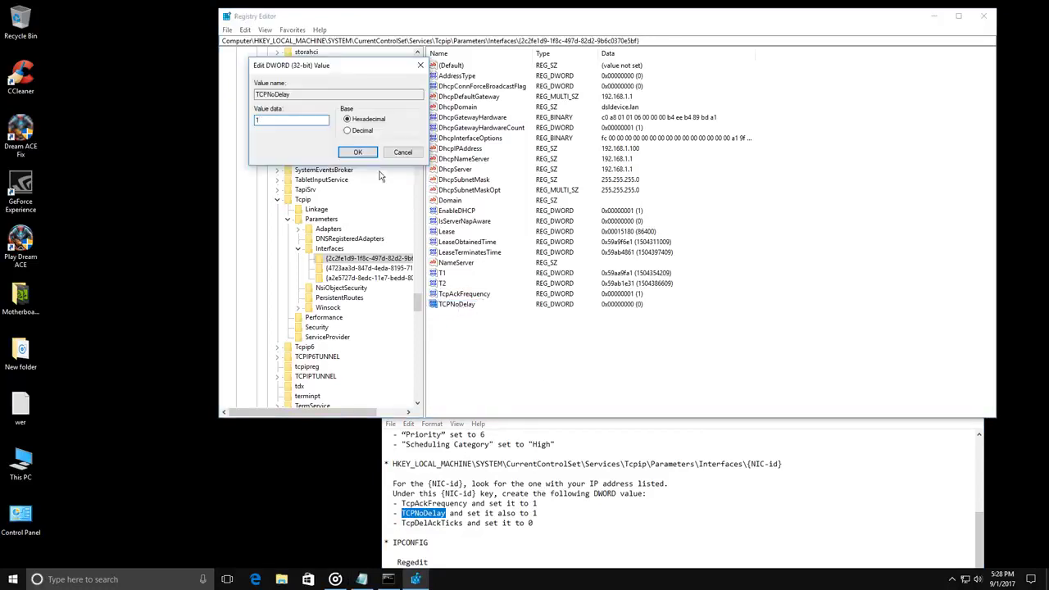
pyautogui.click(357, 152)
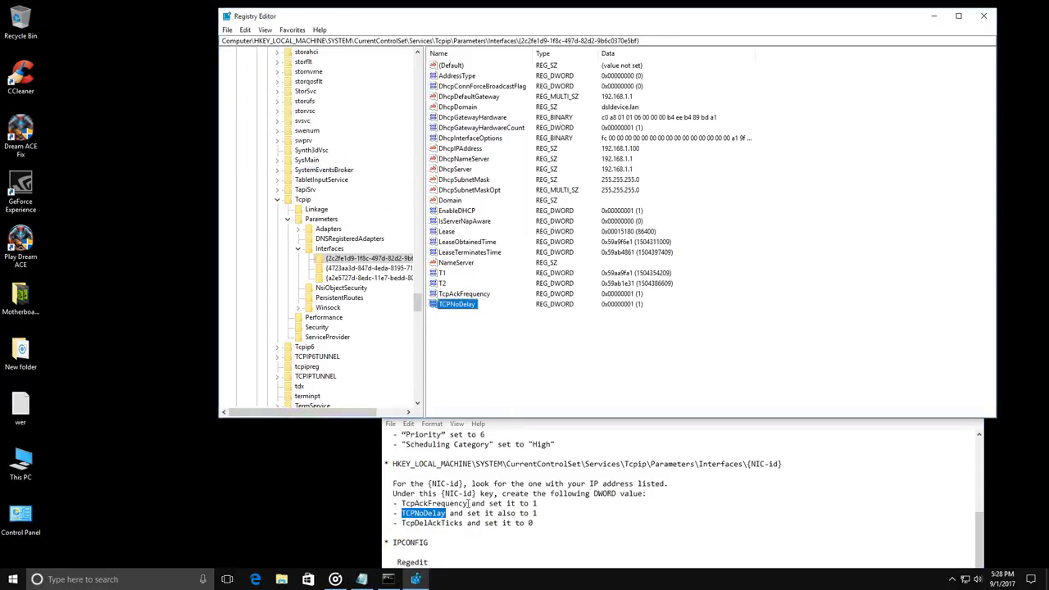
# - Copy the name TcpDelAckTicks from the notes and create a DWORD (32-bit) value with that name in the interface key, set to 0
pyautogui.moveTo(402, 523); pyautogui.dragTo(466, 523)
pyautogui.hotkey('ctrl', 'c')
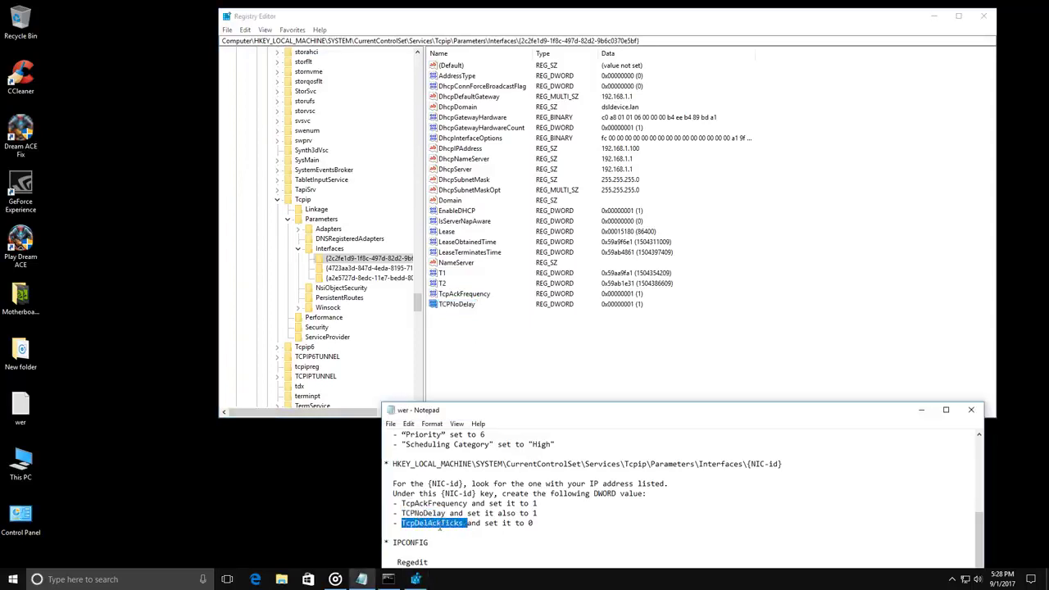
pyautogui.rightClick(480, 345)
pyautogui.moveTo(526, 350)
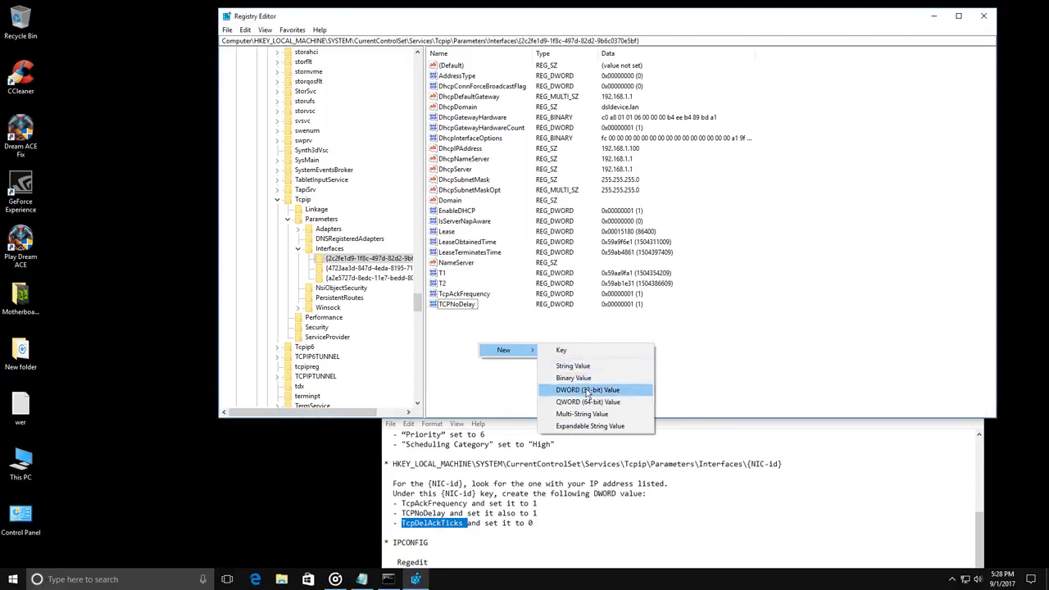
pyautogui.click(587, 390)
pyautogui.hotkey('ctrl', 'v')
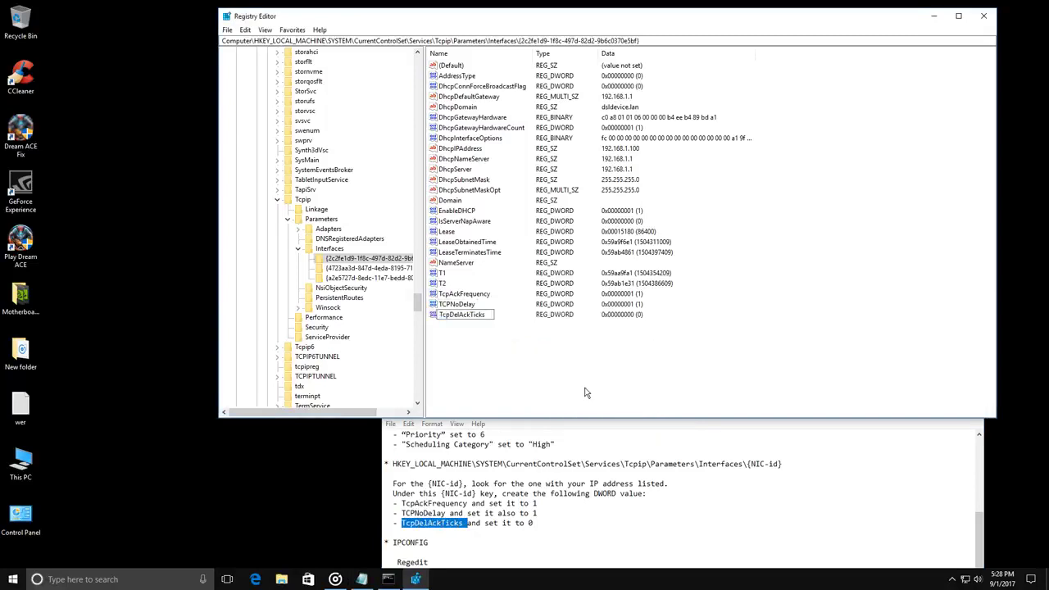
pyautogui.press('Return')
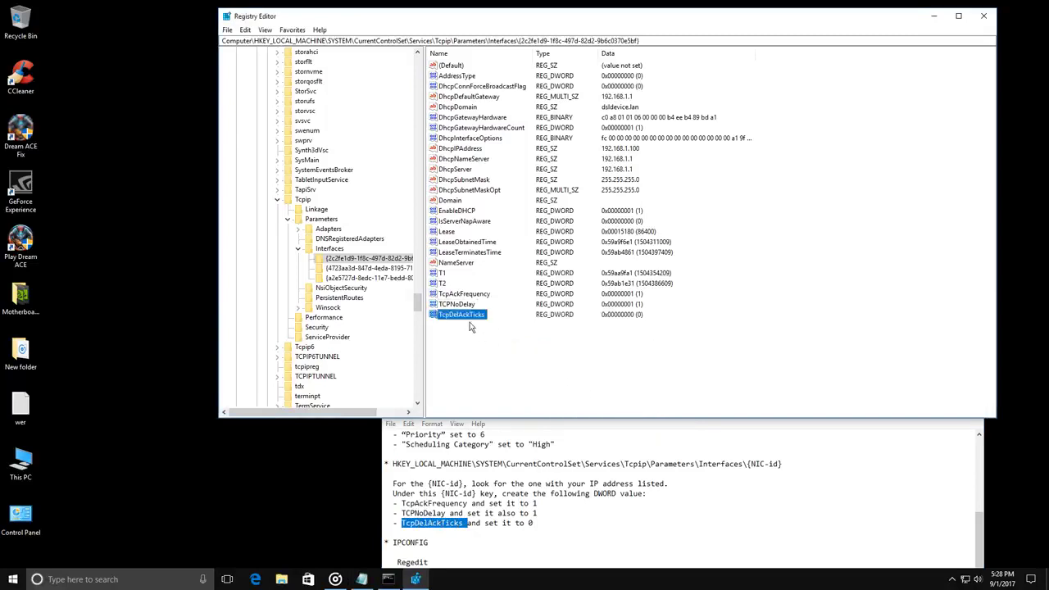
pyautogui.doubleClick(469, 316)
pyautogui.write('0')
# - Collapse the registry tree from the Tcpip key up through Services, CurrentControlSet and SYSTEM to HKEY_LOCAL_MACHINE
pyautogui.click(279, 200)
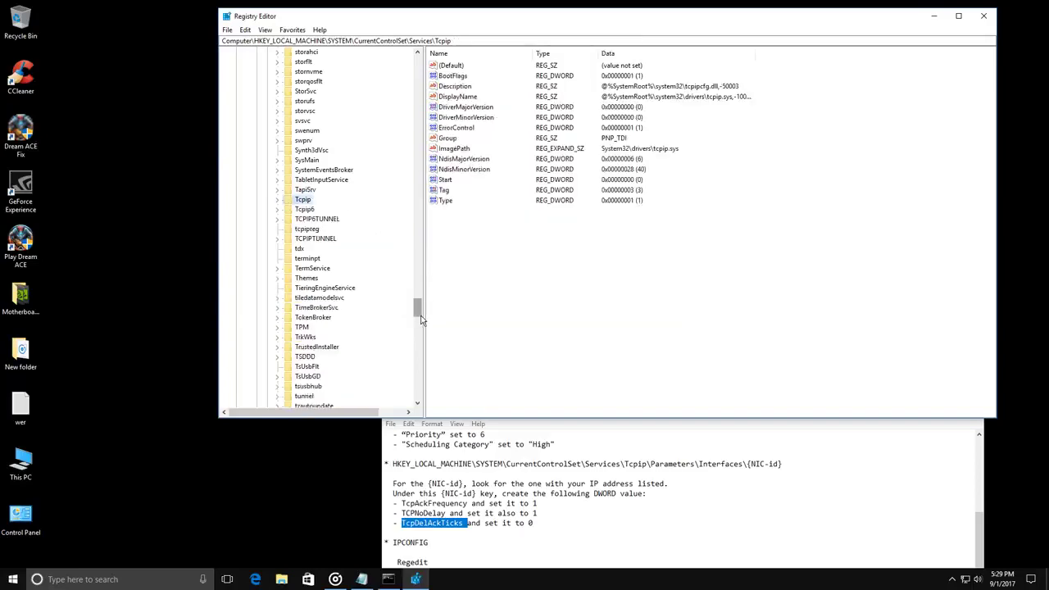
pyautogui.moveTo(417, 306); pyautogui.dragTo(424, 70)
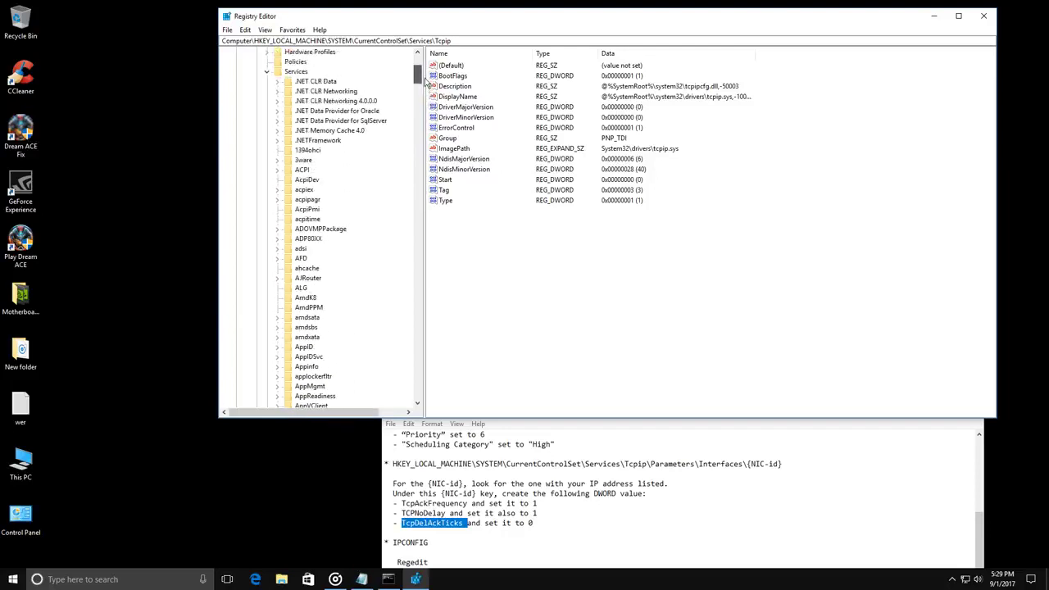
pyautogui.click(268, 76)
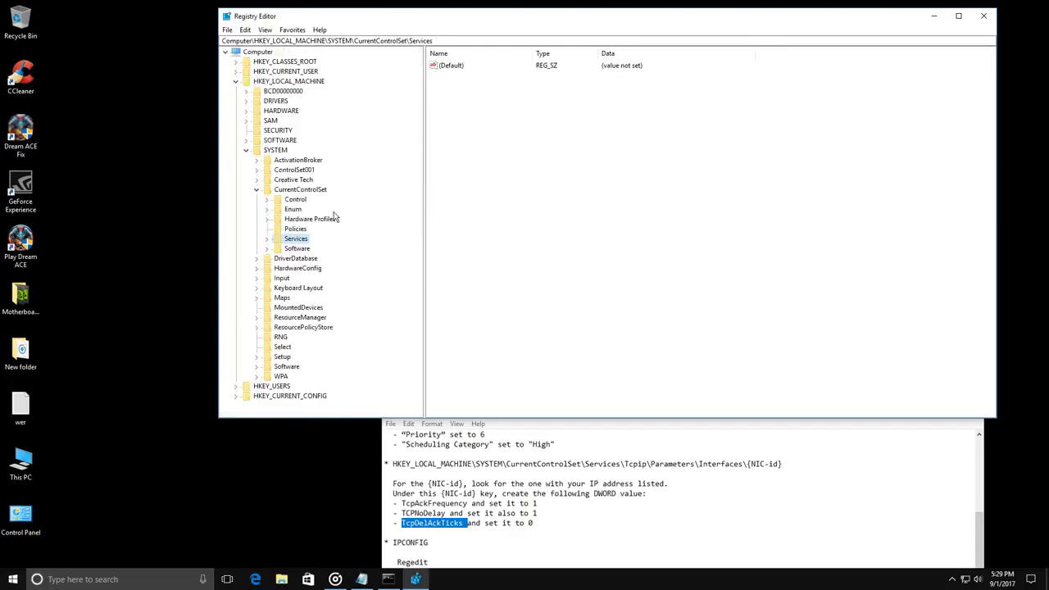
pyautogui.click(256, 189)
pyautogui.click(246, 150)
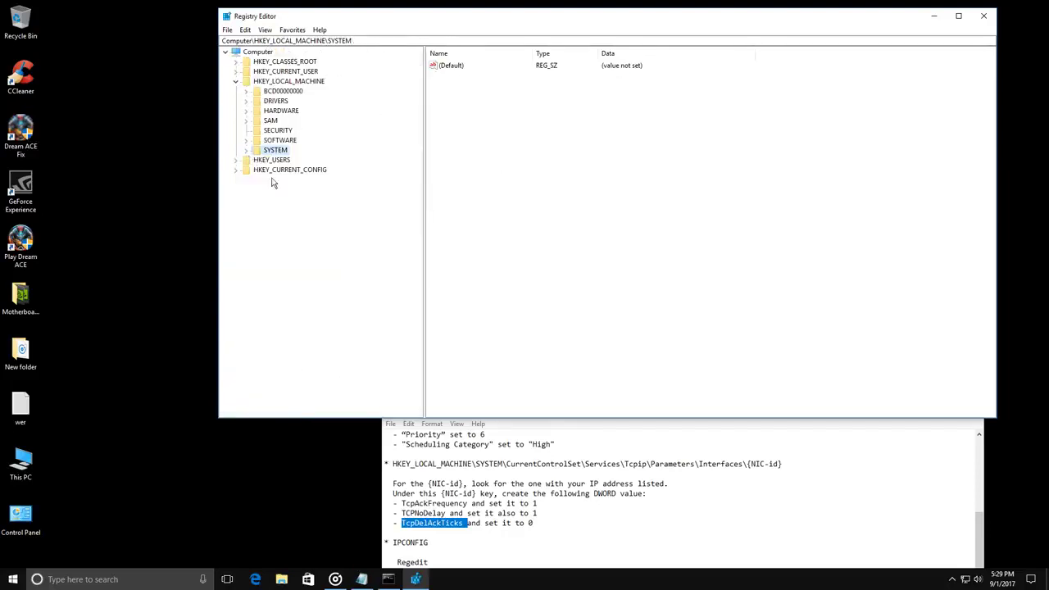
pyautogui.click(236, 81)
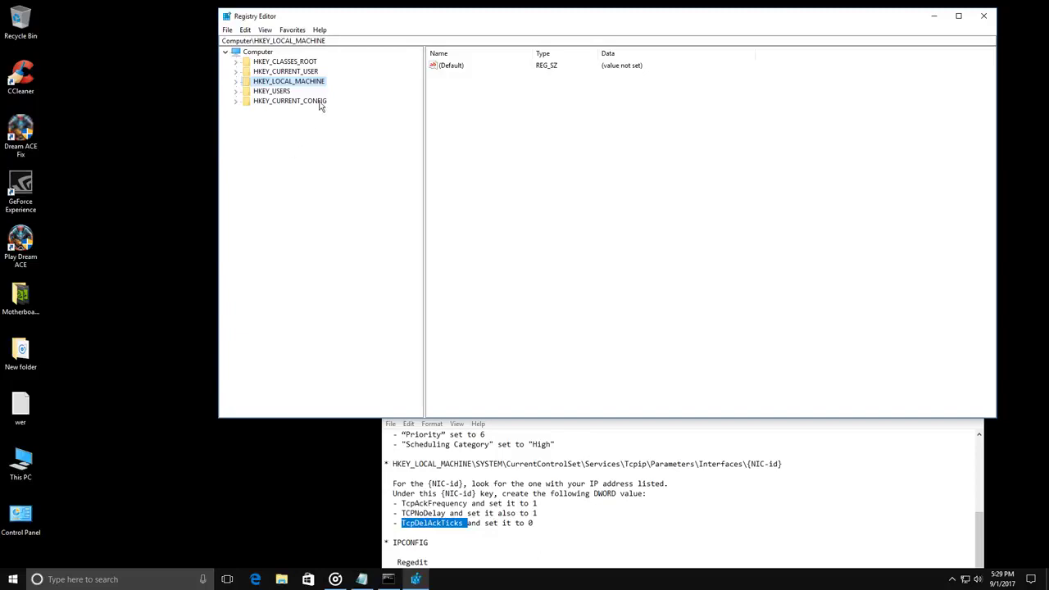
# - Open the registry key HKEY_CURRENT_USER\System\GameConfigStore
pyautogui.click(237, 73)
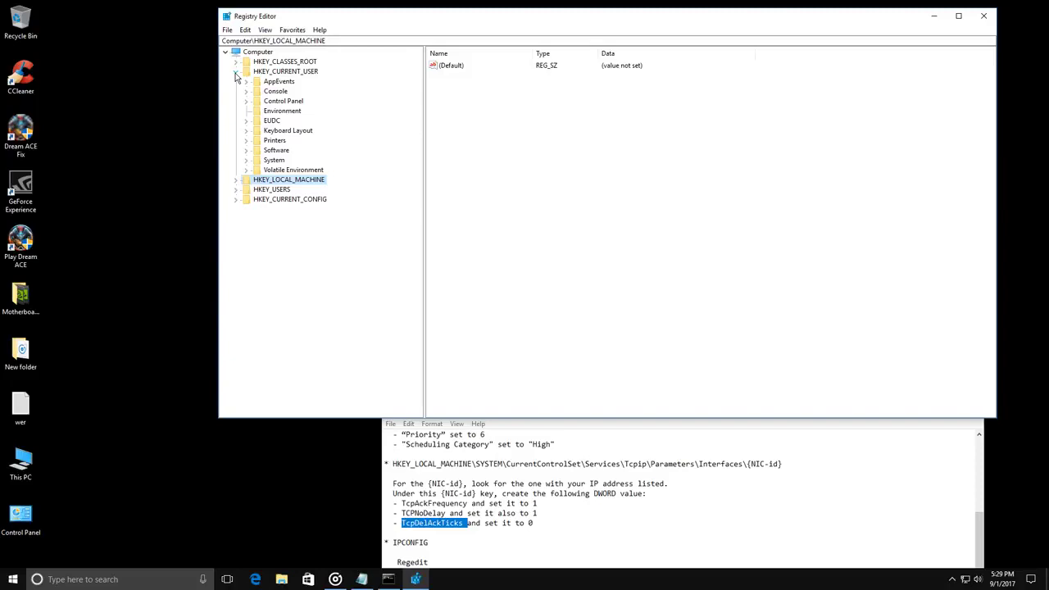
pyautogui.click(246, 160)
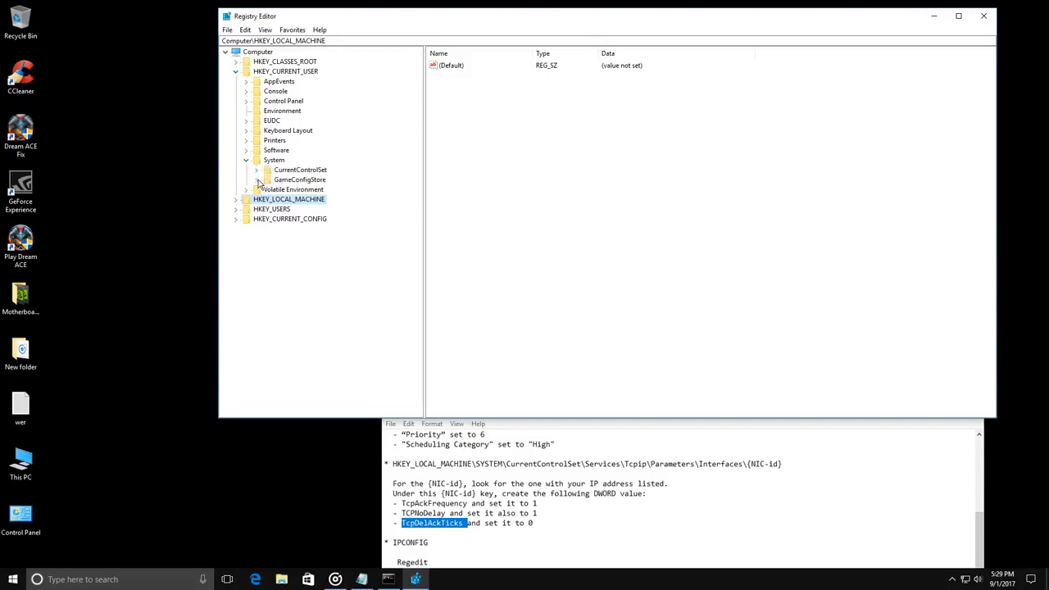
pyautogui.click(257, 181)
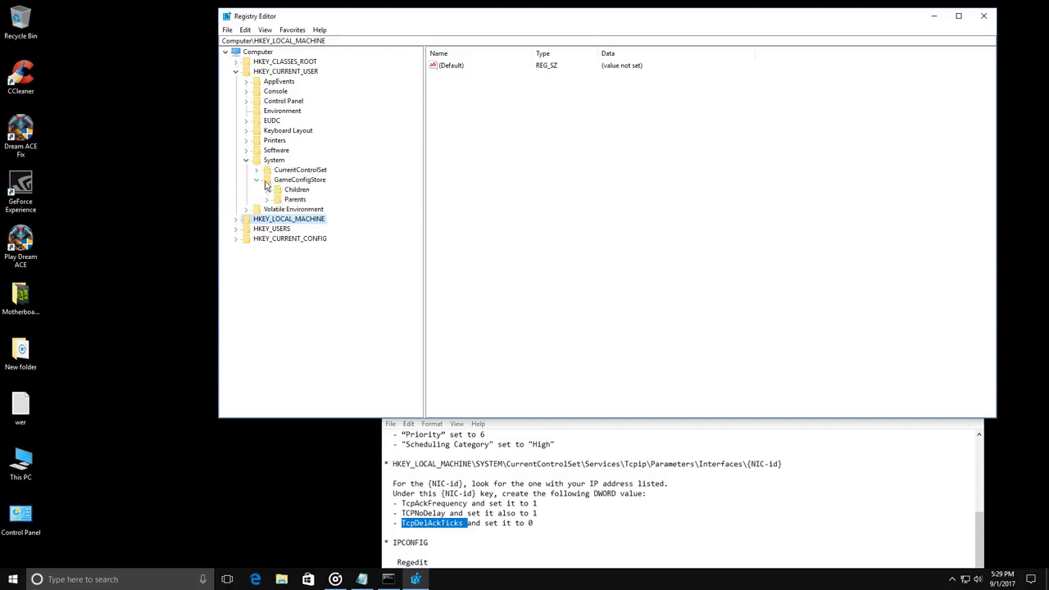
pyautogui.click(316, 182)
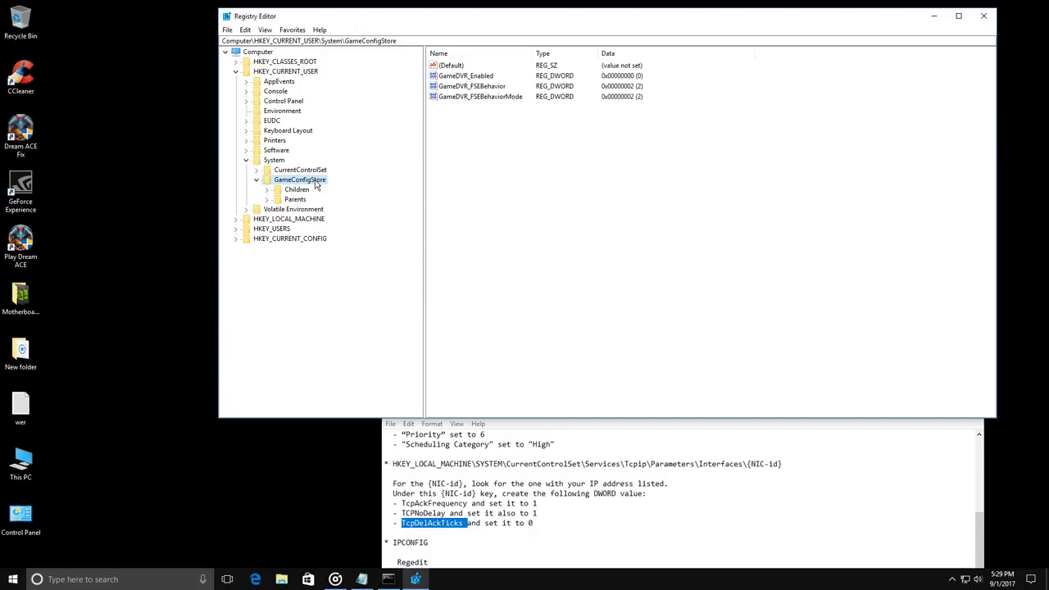
# - Check the value data of GameDVR_Enabled in the GameConfigStore key and accept it as 0
pyautogui.click(473, 78)
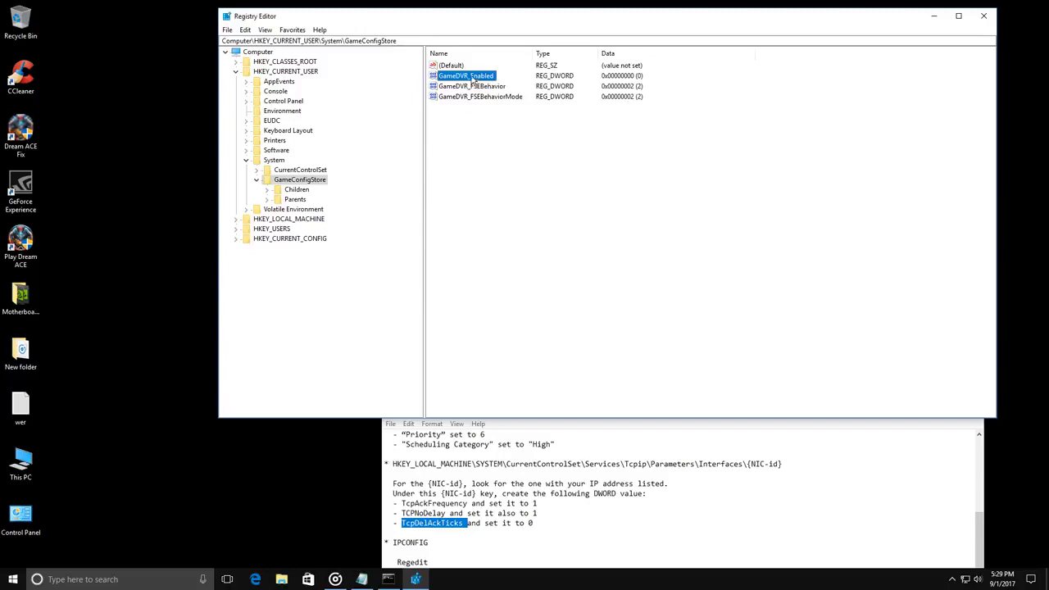
pyautogui.doubleClick(474, 78)
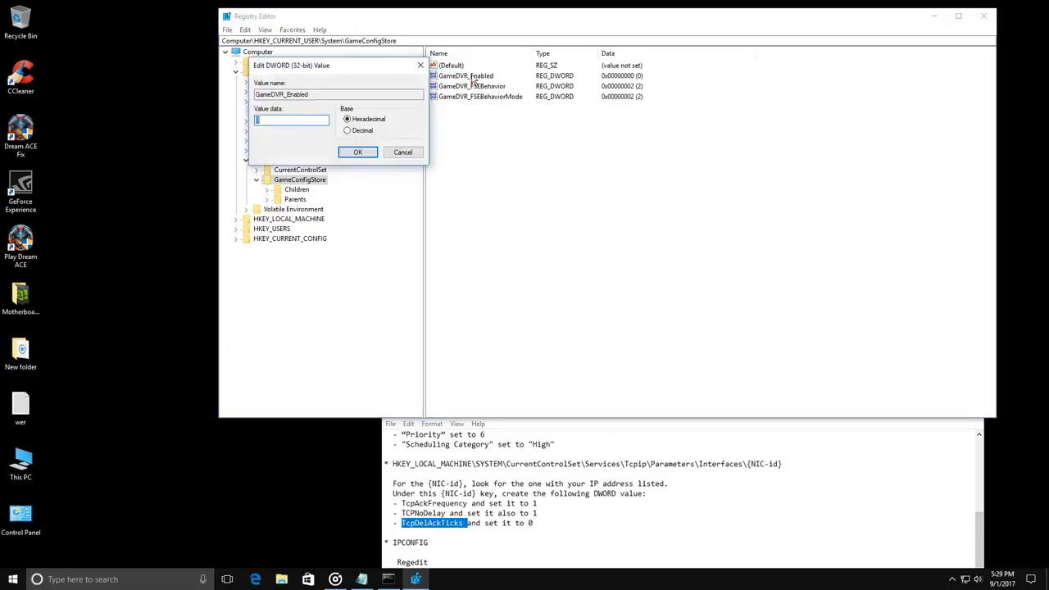
pyautogui.click(326, 94)
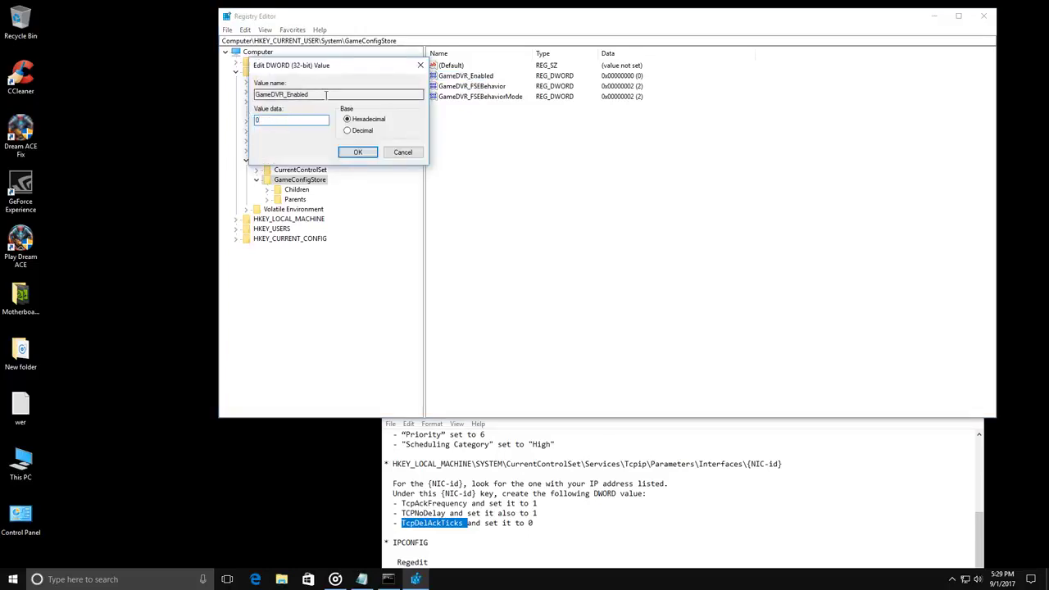
pyautogui.click(353, 155)
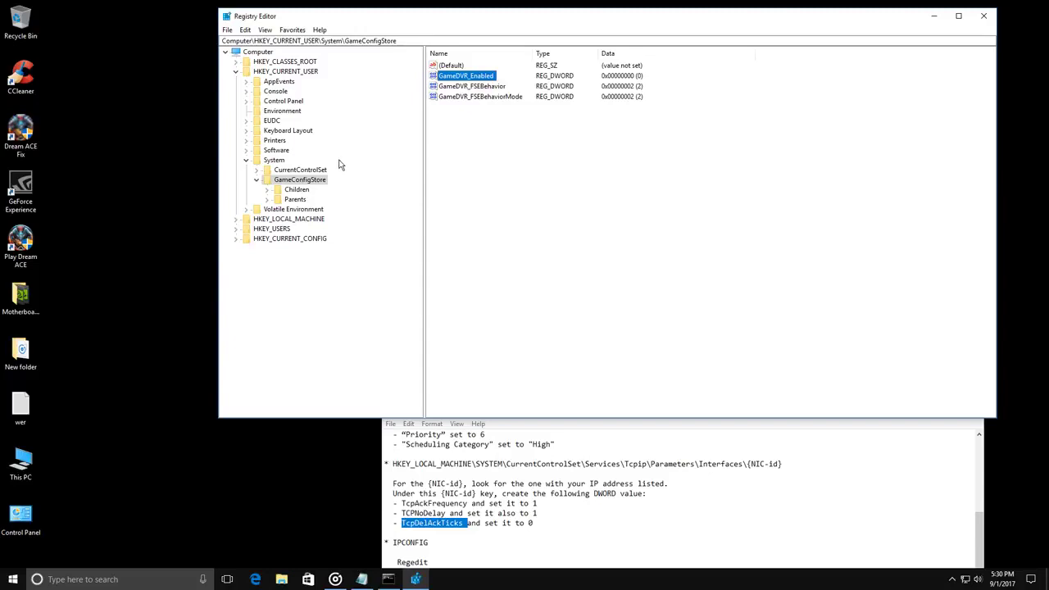
# - Collapse HKEY_CURRENT_USER and expand HKEY_LOCAL_MACHINE\SOFTWARE\Policies\Microsoft\Windows in the registry tree
pyautogui.click(247, 162)
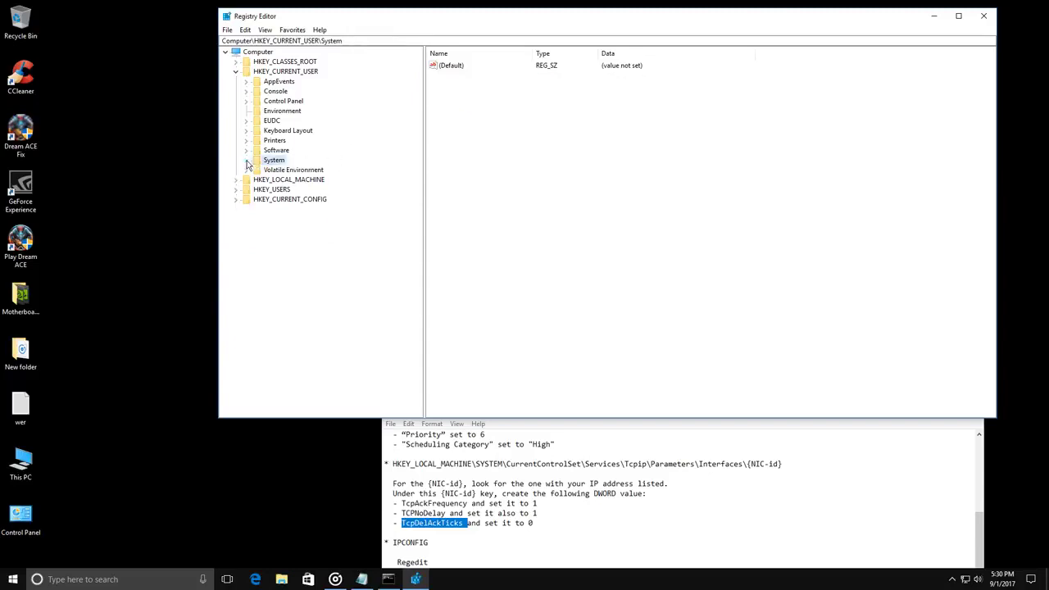
pyautogui.click(236, 74)
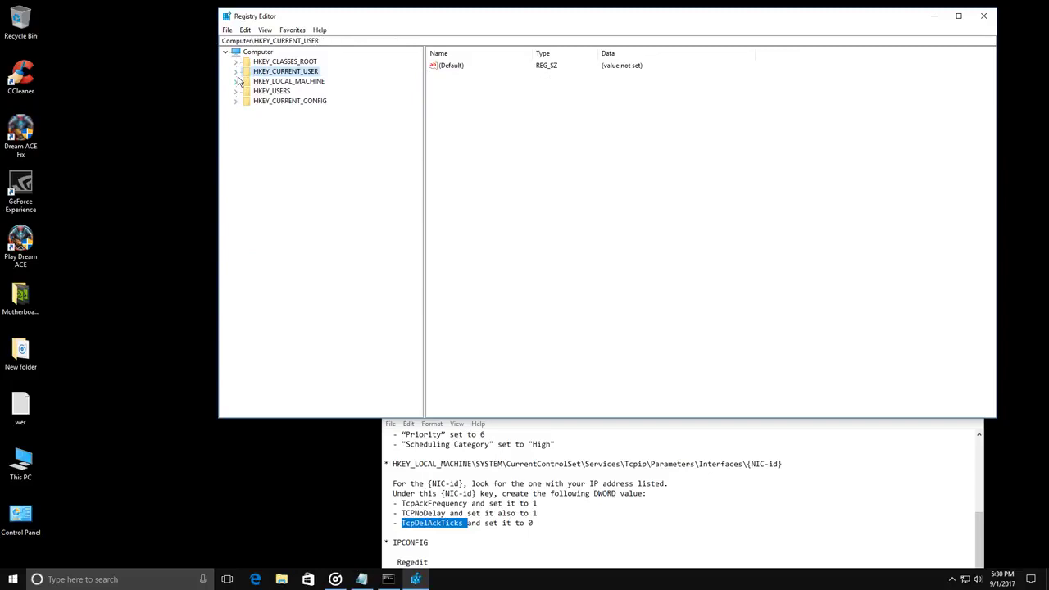
pyautogui.click(237, 81)
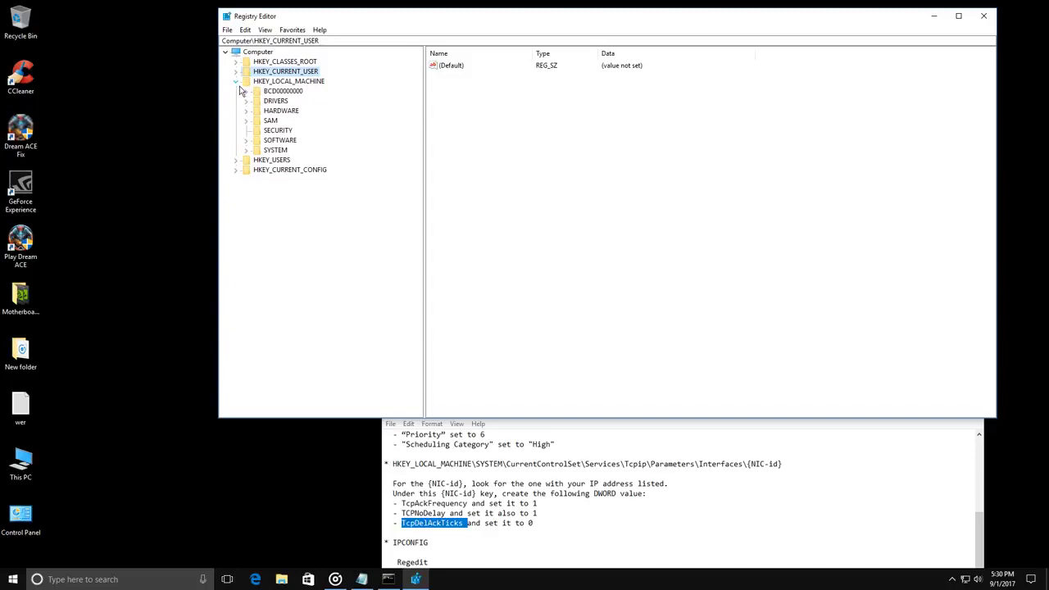
pyautogui.click(247, 141)
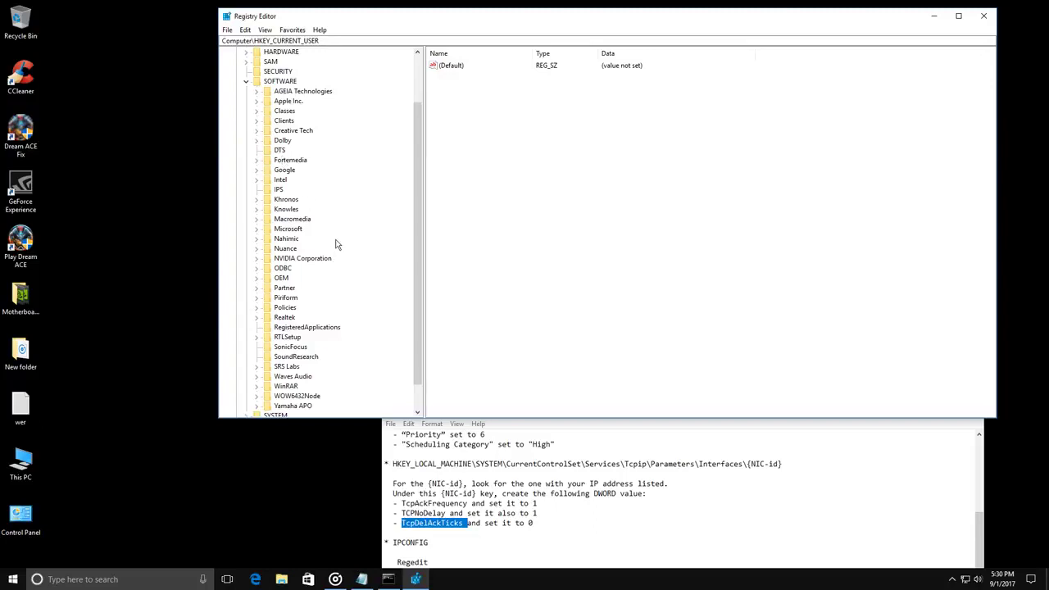
pyautogui.scroll(-1, 335, 244)
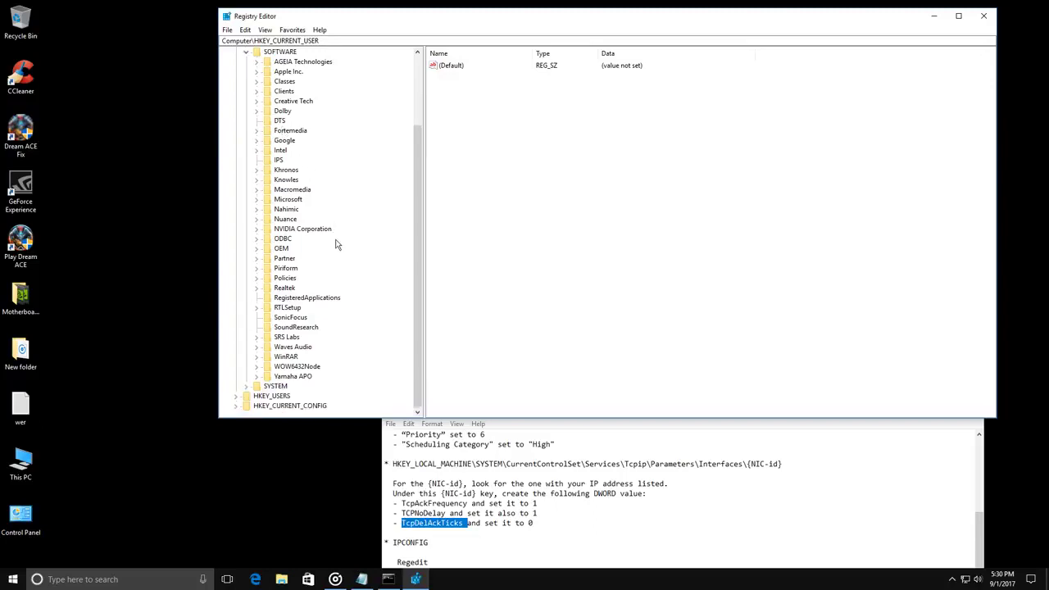
pyautogui.click(257, 278)
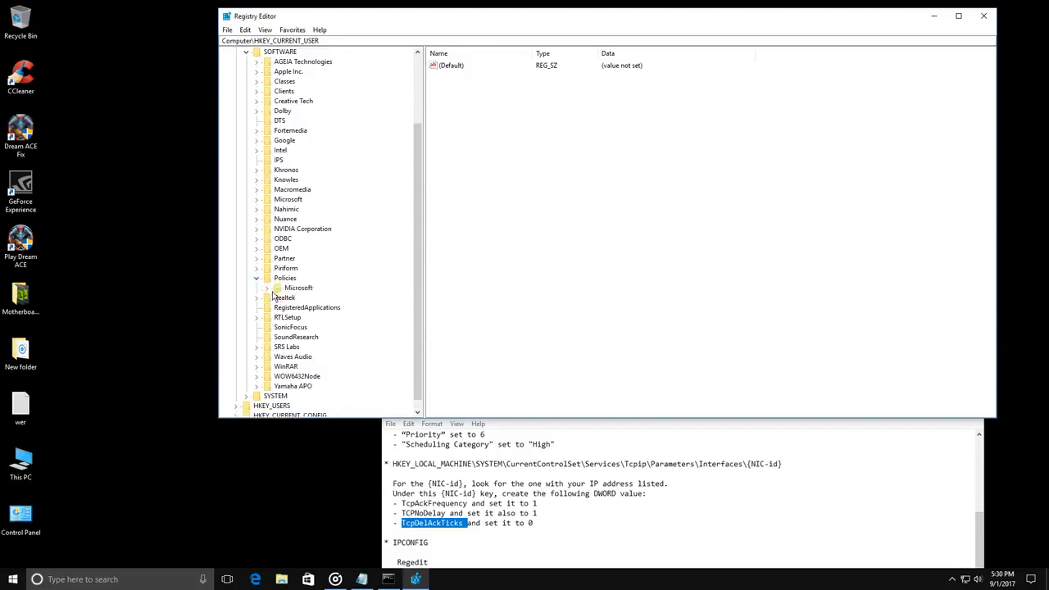
pyautogui.click(266, 288)
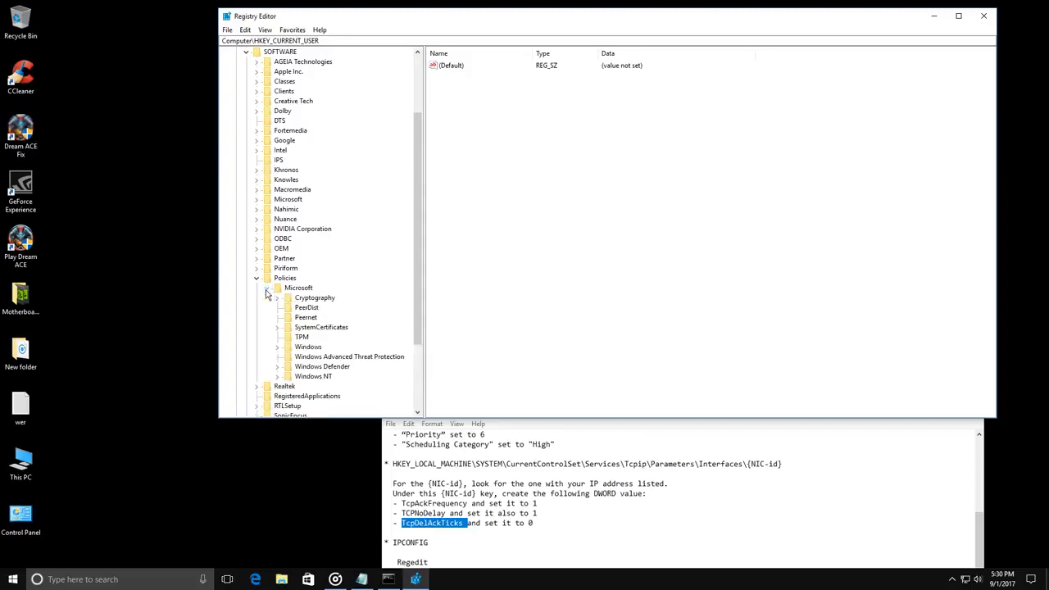
pyautogui.click(278, 348)
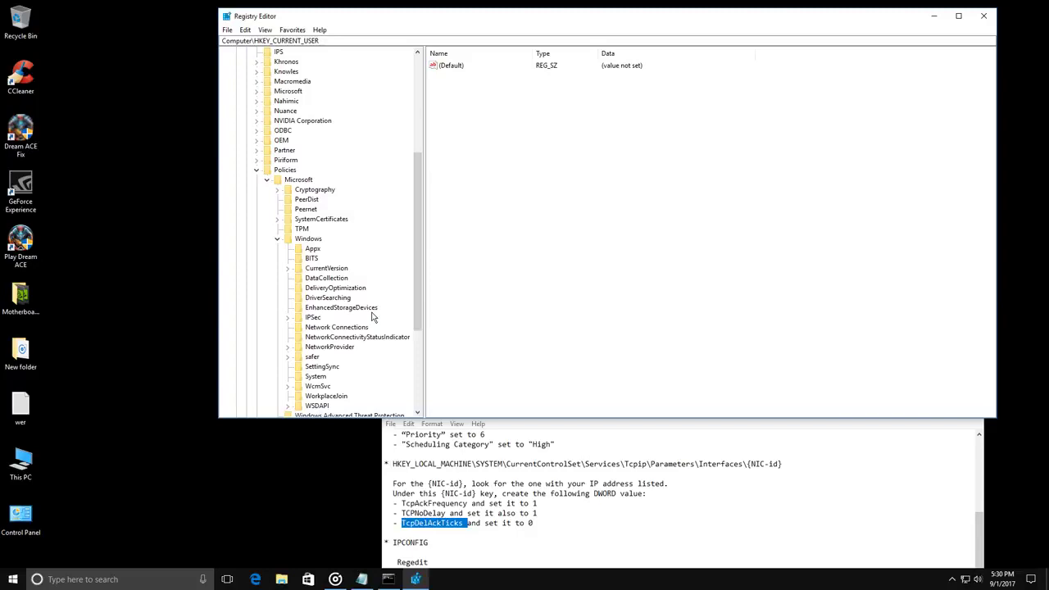
# - Create a new subkey named GaneDVR under the Policies\Microsoft\Windows key
pyautogui.rightClick(310, 242)
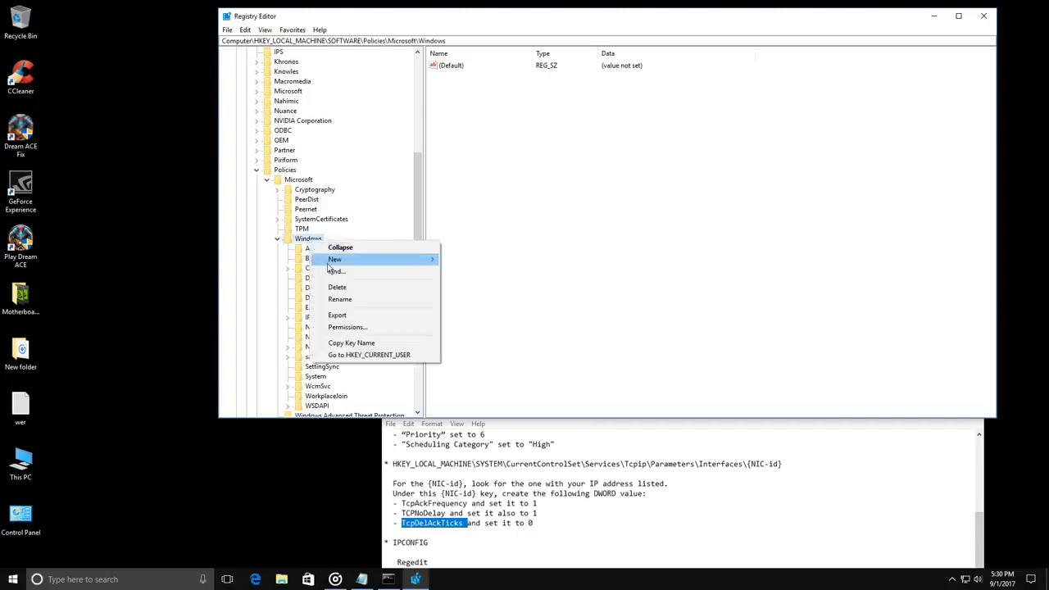
pyautogui.moveTo(330, 264)
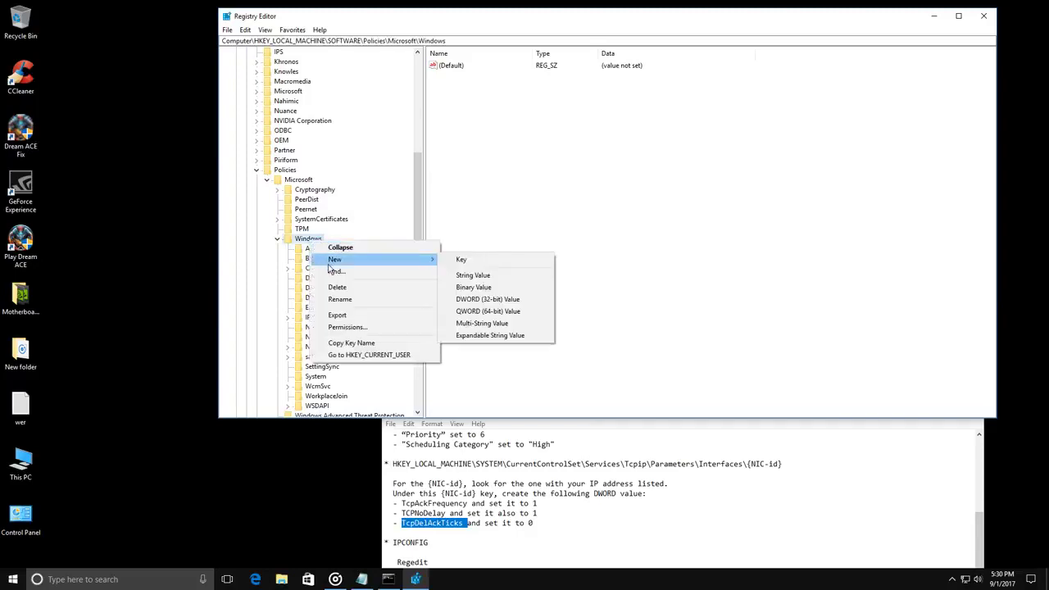
pyautogui.click(480, 261)
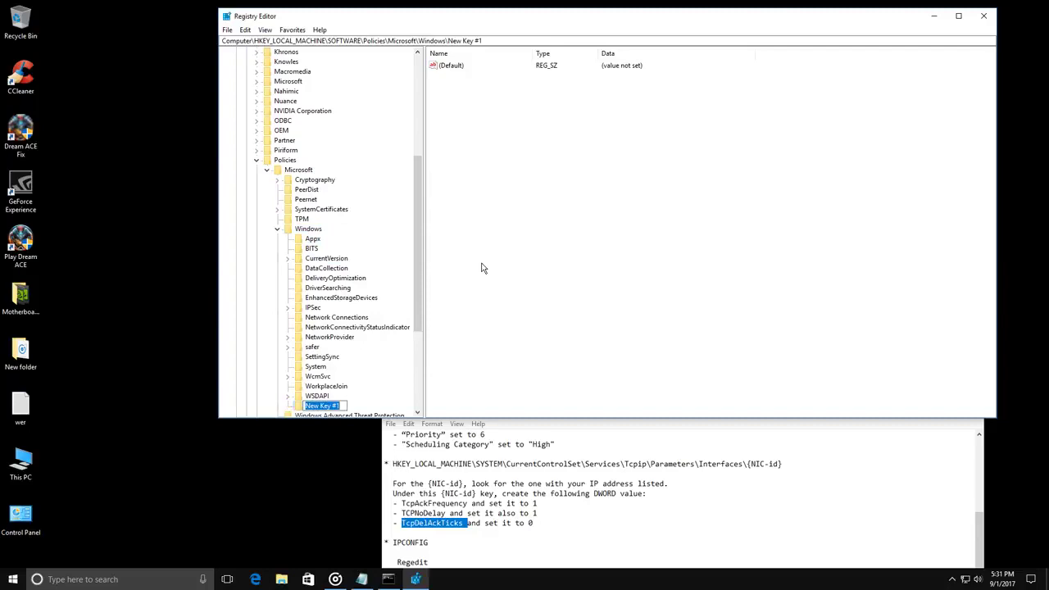
pyautogui.write('GaneDVR')
pyautogui.press('Return')
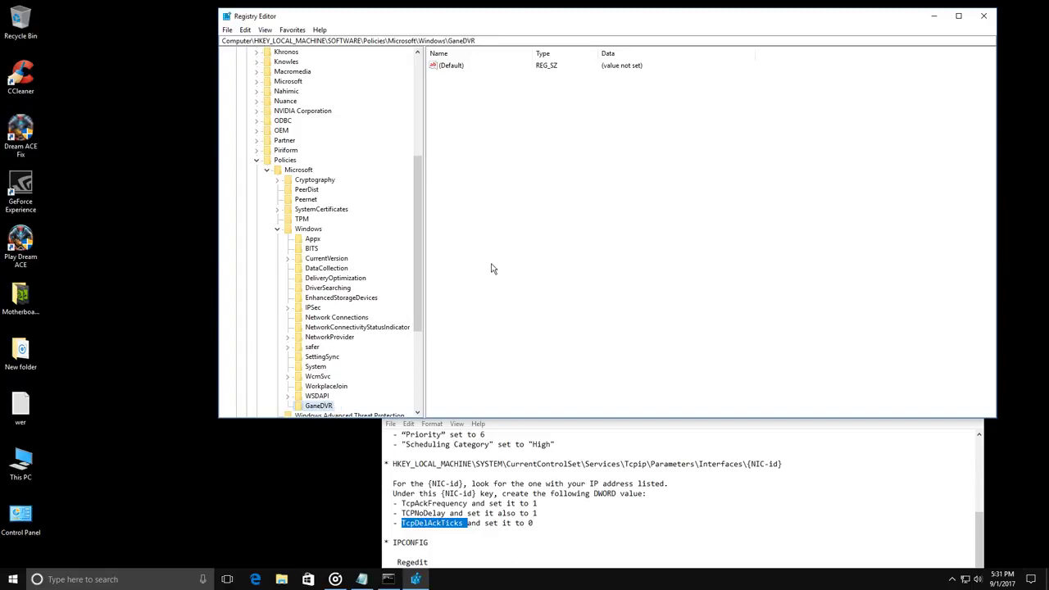
# - Correct the misspelled name of the new subkey under Windows to GameDVR
pyautogui.rightClick(319, 408)
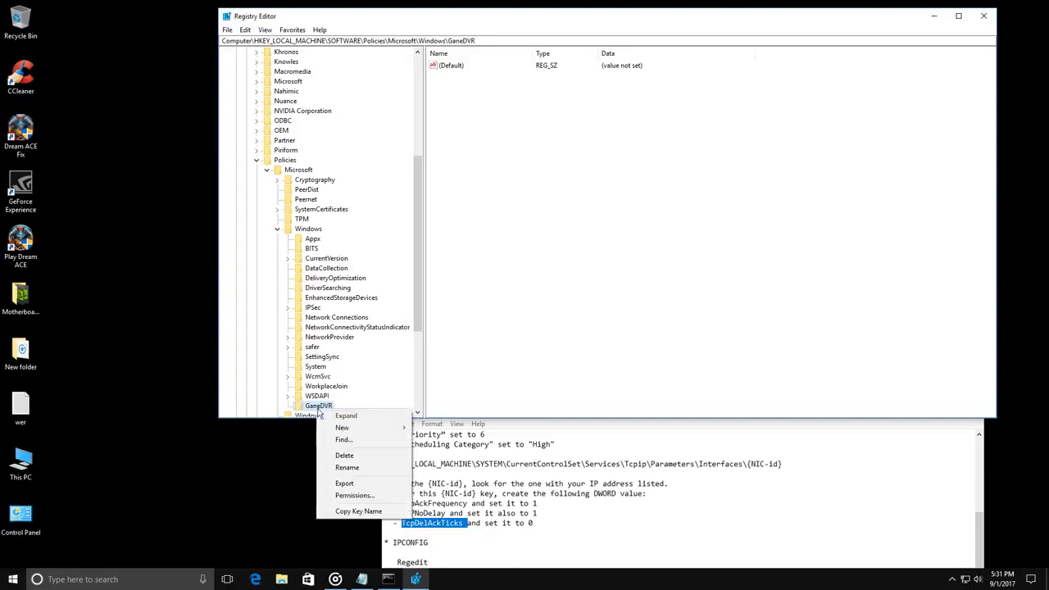
pyautogui.click(345, 467)
pyautogui.click(319, 405)
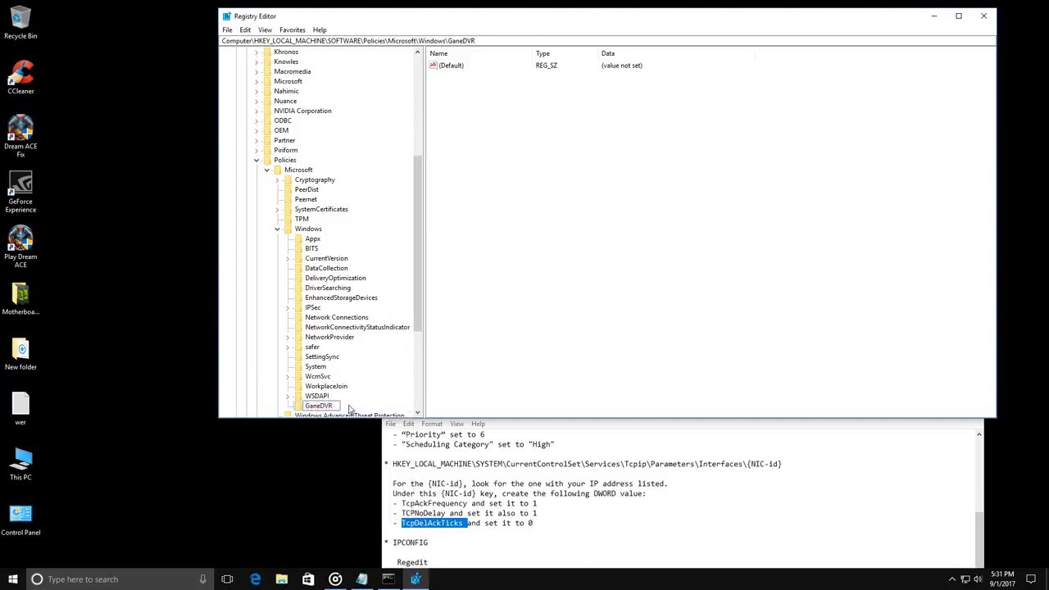
pyautogui.press('BackSpace')
pyautogui.write('m')
pyautogui.press('Return')
# - Copy the name AllowGameDVR from the notes and create a DWORD (32-bit) value with that name in the GameDVR key
pyautogui.scroll(-2, 407, 338)
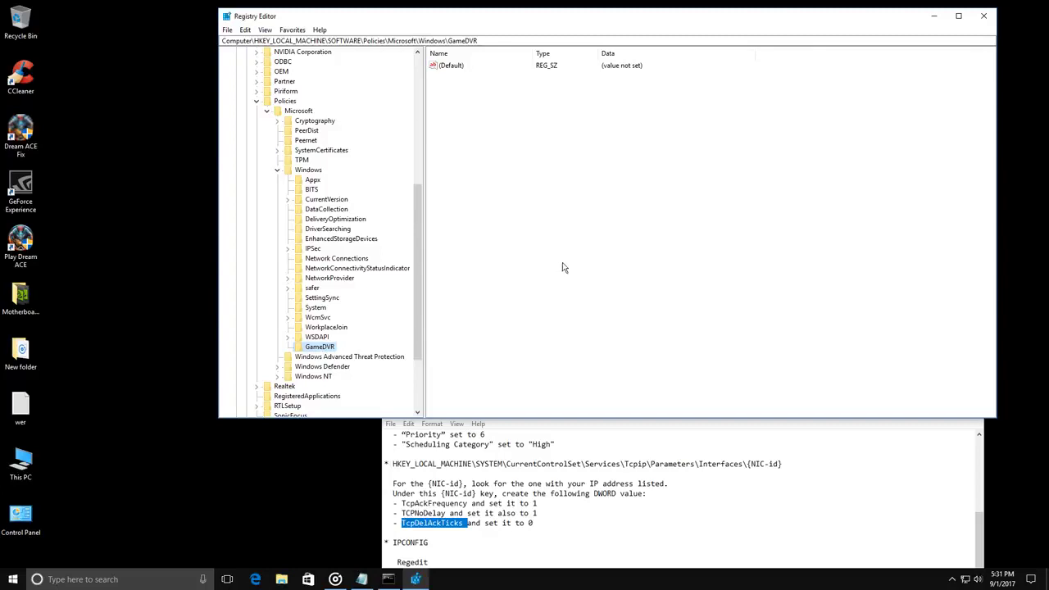
pyautogui.scroll(-3, 521, 489)
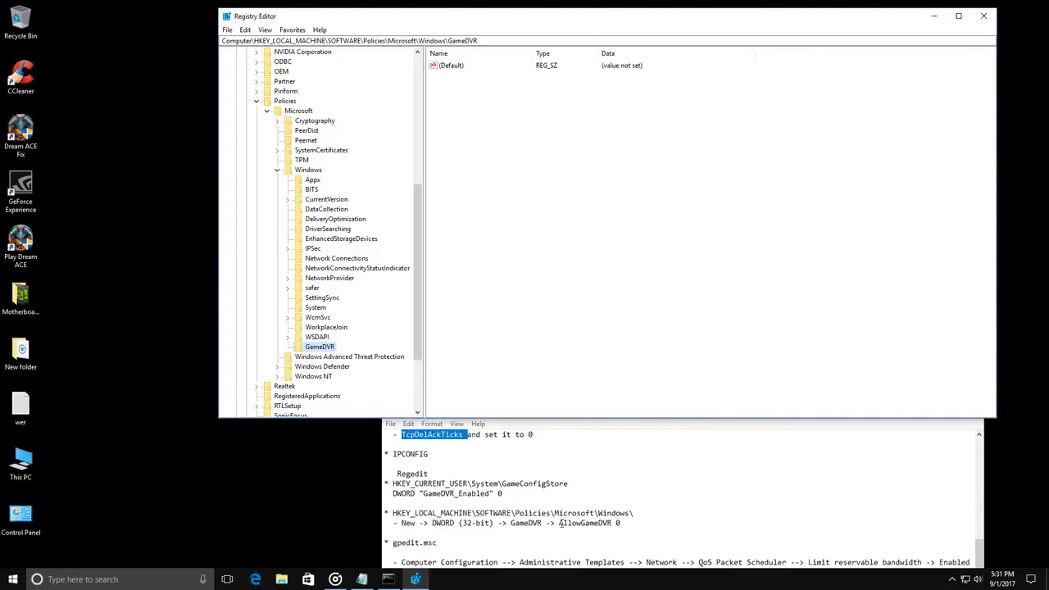
pyautogui.moveTo(558, 523); pyautogui.dragTo(611, 523)
pyautogui.hotkey('ctrl', 'c')
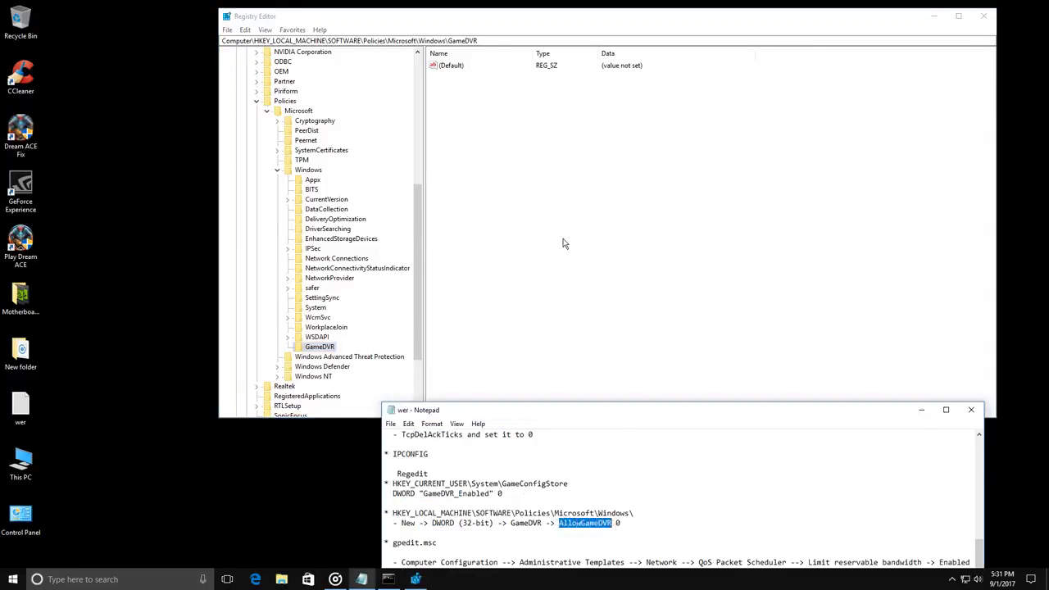
pyautogui.rightClick(489, 232)
pyautogui.moveTo(500, 233)
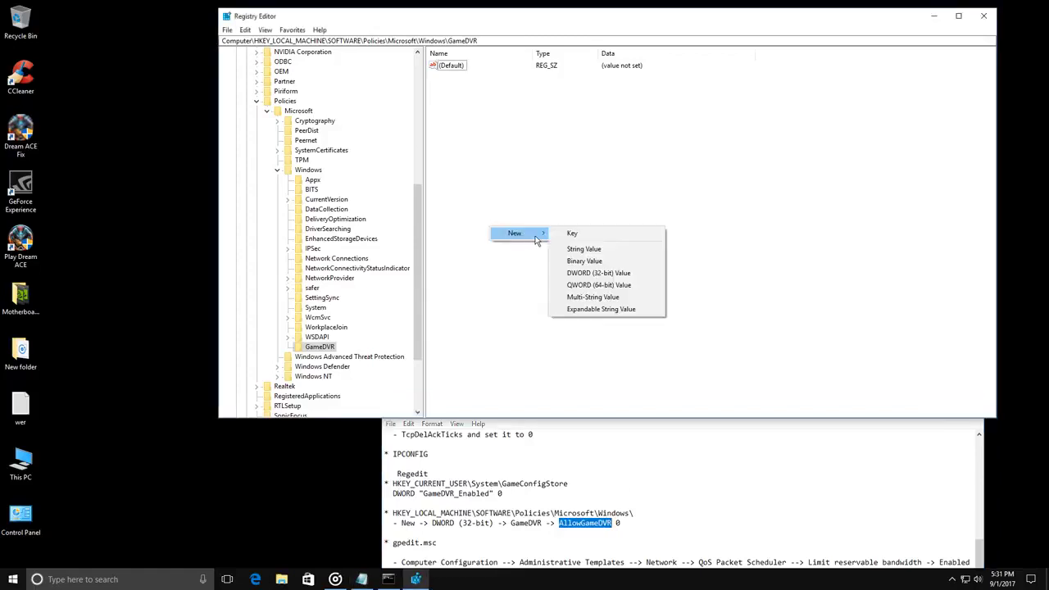
pyautogui.click(605, 274)
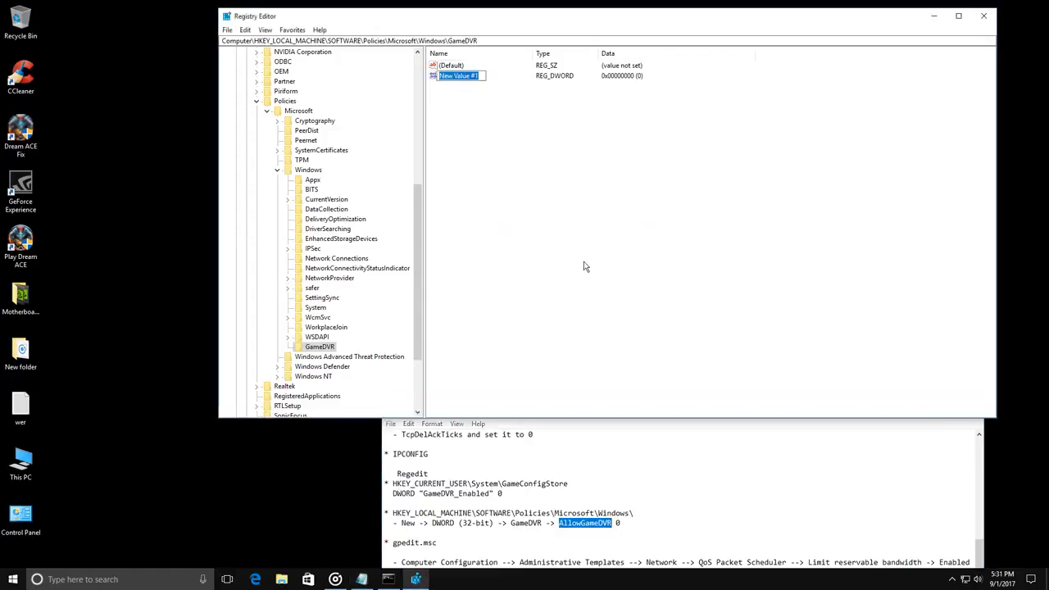
pyautogui.hotkey('ctrl', 'v')
pyautogui.press('Return')
# - Open the AllowGameDVR value for modification and accept its value data as 0
pyautogui.rightClick(475, 80)
pyautogui.click(490, 86)
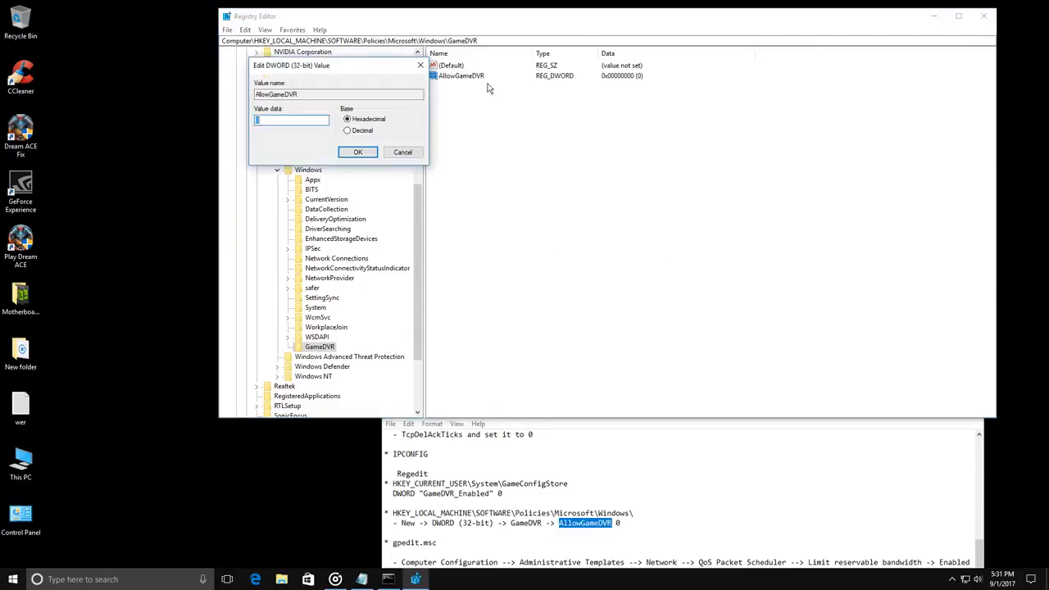
pyautogui.click(282, 119)
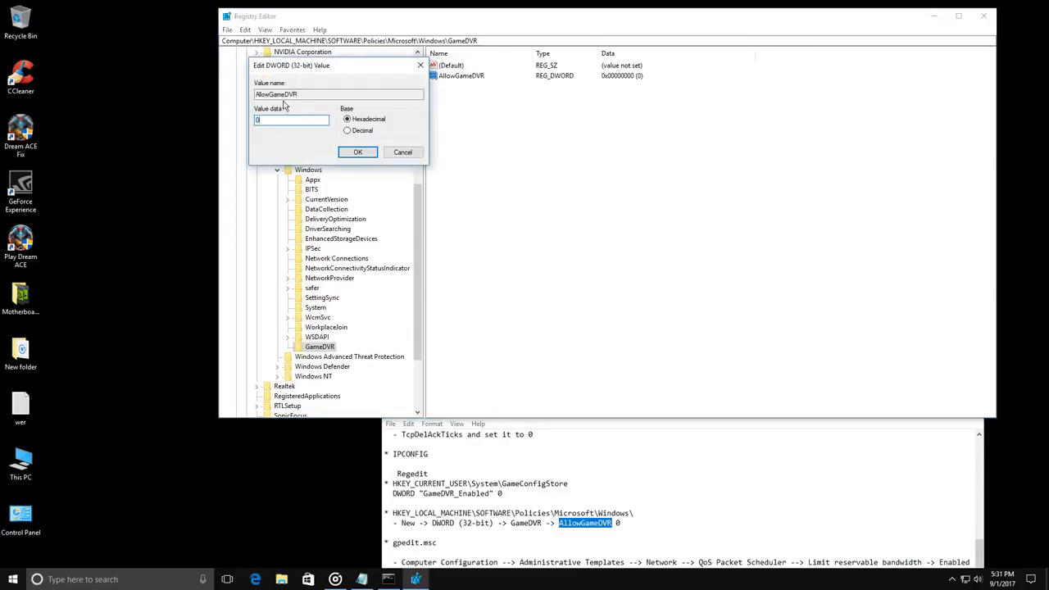
pyautogui.click(359, 154)
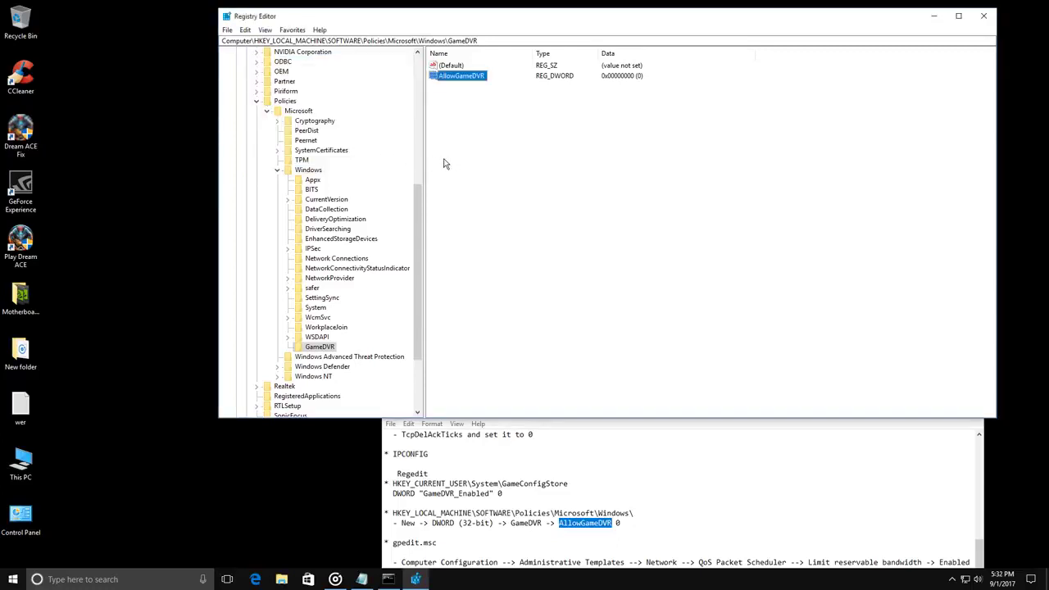
# - Collapse the registry tree from Policies\Microsoft up through SOFTWARE to HKEY_LOCAL_MACHINE
pyautogui.click(267, 113)
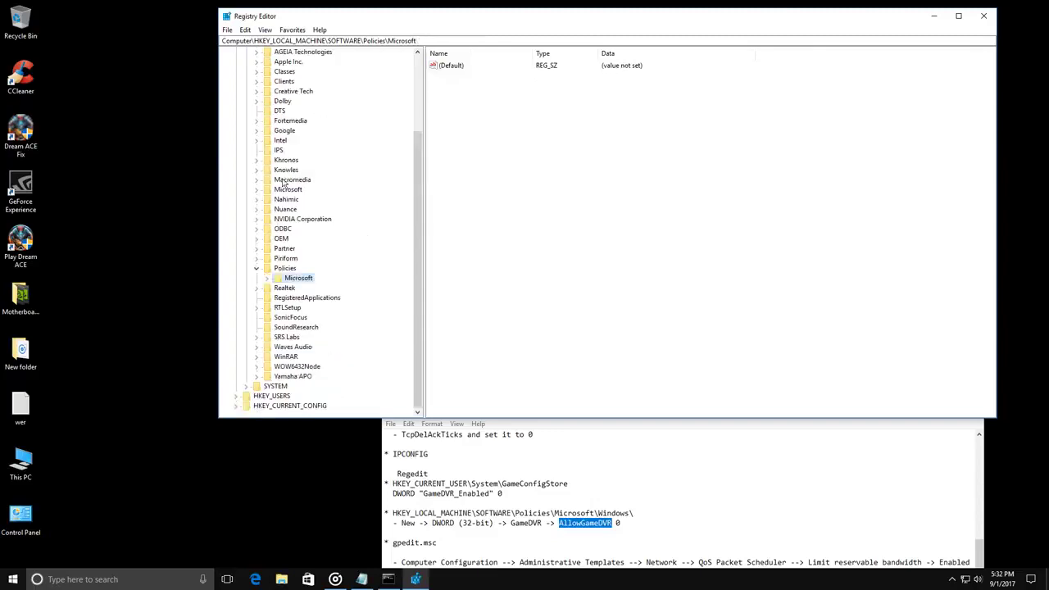
pyautogui.click(267, 278)
pyautogui.scroll(3, 266, 278)
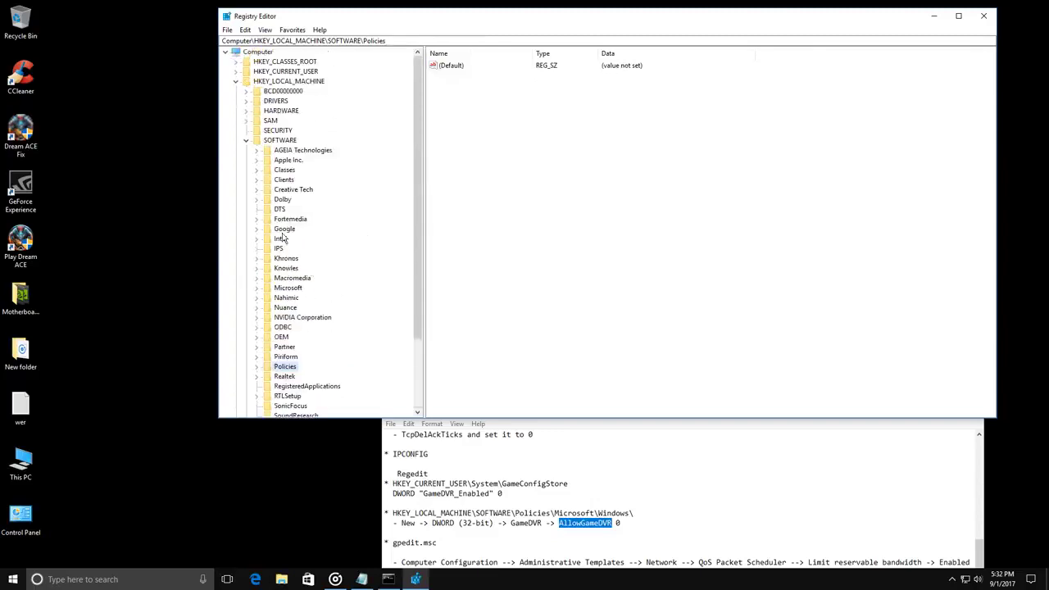
pyautogui.click(246, 140)
pyautogui.click(236, 82)
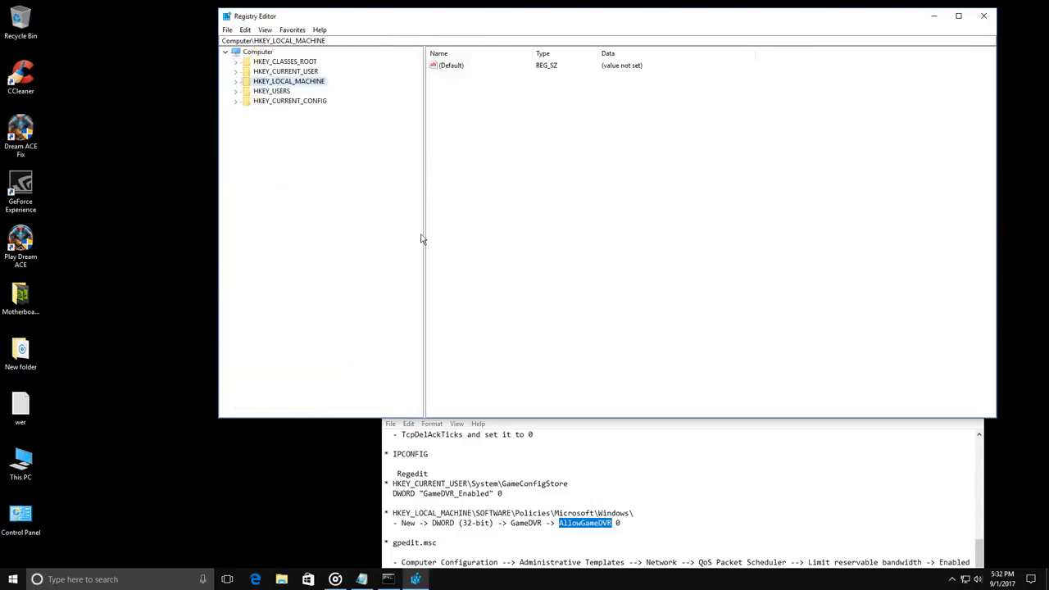
# - Bring the wer notes forward, highlight the gpedit.msc entry, then move the window and widen it to the screen edge
pyautogui.click(648, 461)
pyautogui.moveTo(627, 412); pyautogui.dragTo(627, 304)
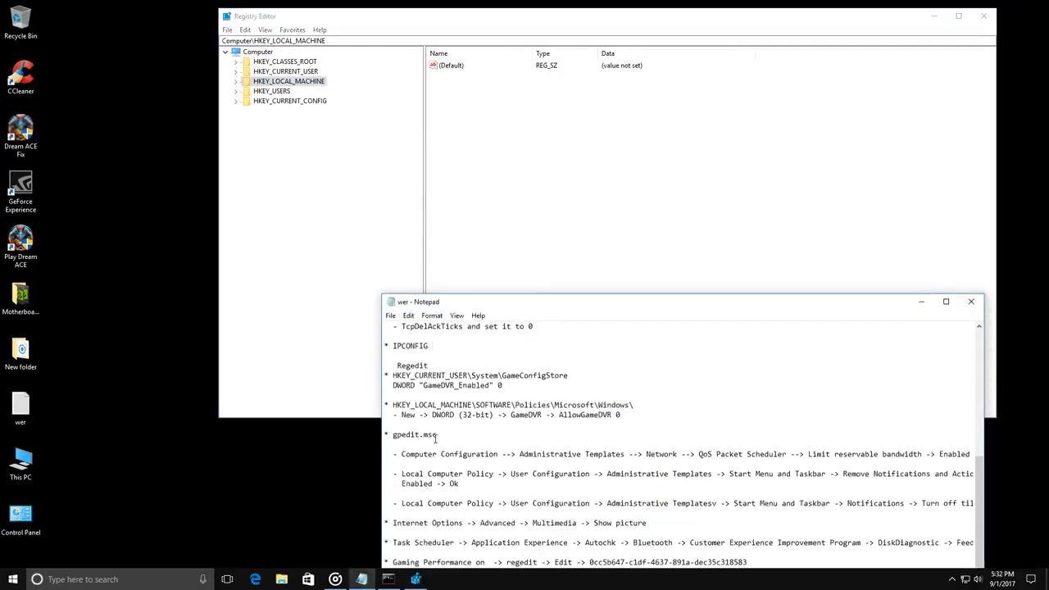
pyautogui.moveTo(437, 435); pyautogui.dragTo(388, 435)
pyautogui.moveTo(669, 309); pyautogui.dragTo(502, 241)
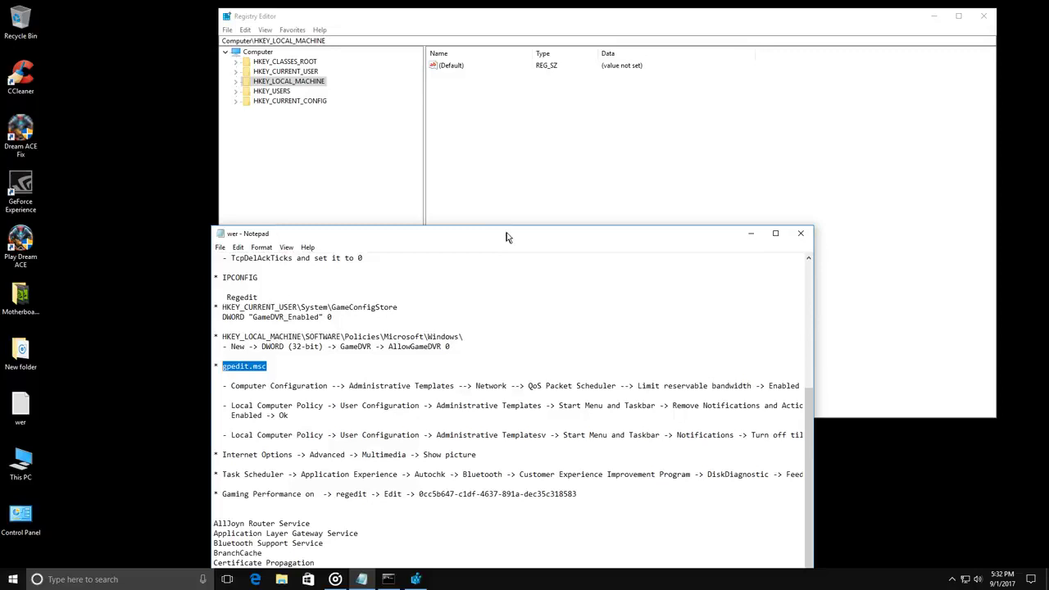
pyautogui.click(809, 345)
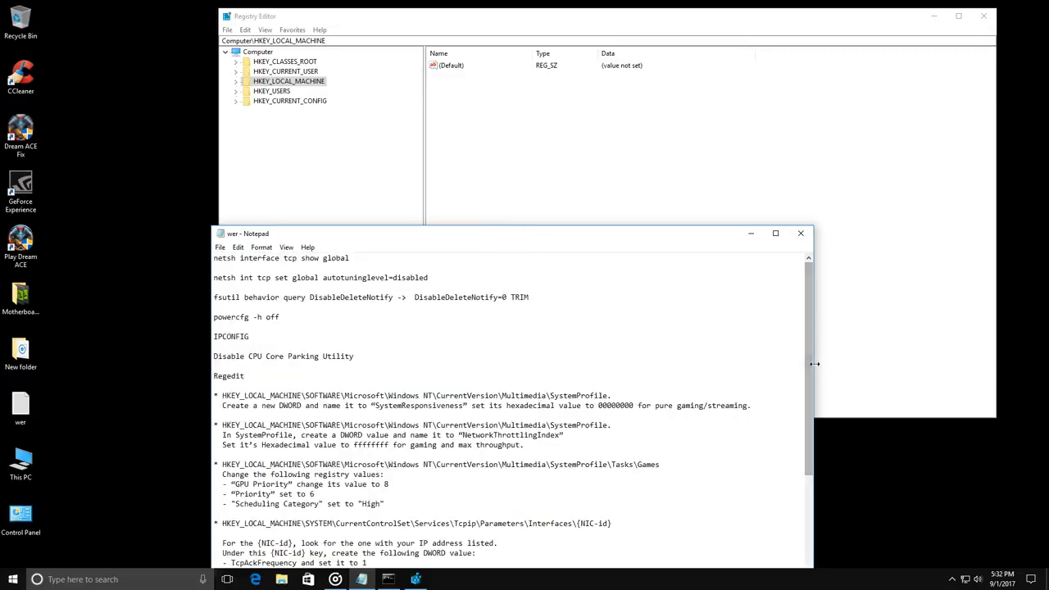
pyautogui.moveTo(812, 366); pyautogui.dragTo(1045, 360)
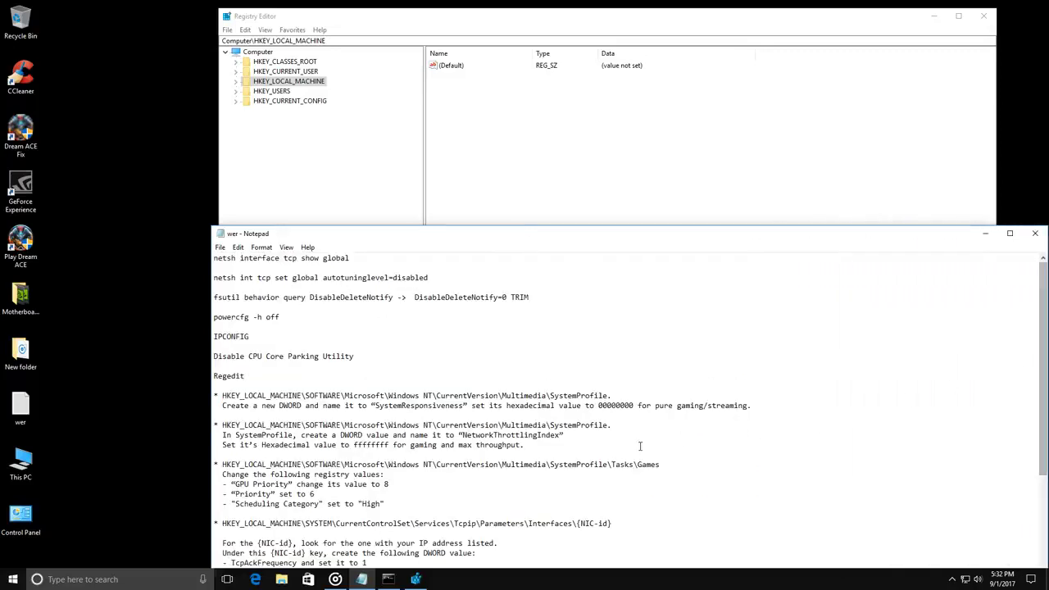
# - Search Windows for gpedit.msc and launch the Local Group Policy Editor
pyautogui.click(49, 578)
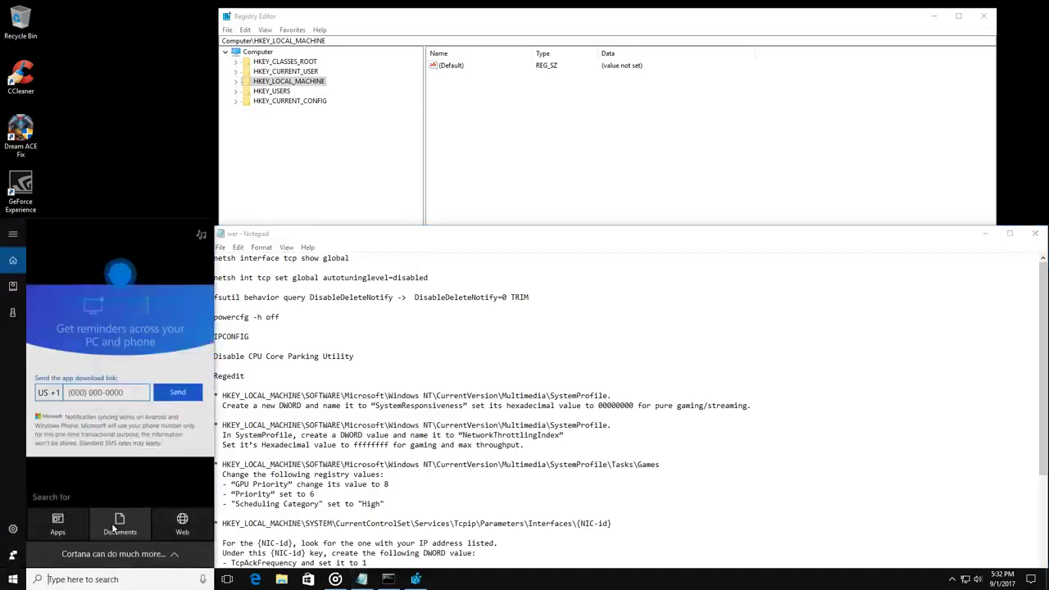
pyautogui.write('gpedit.msc')
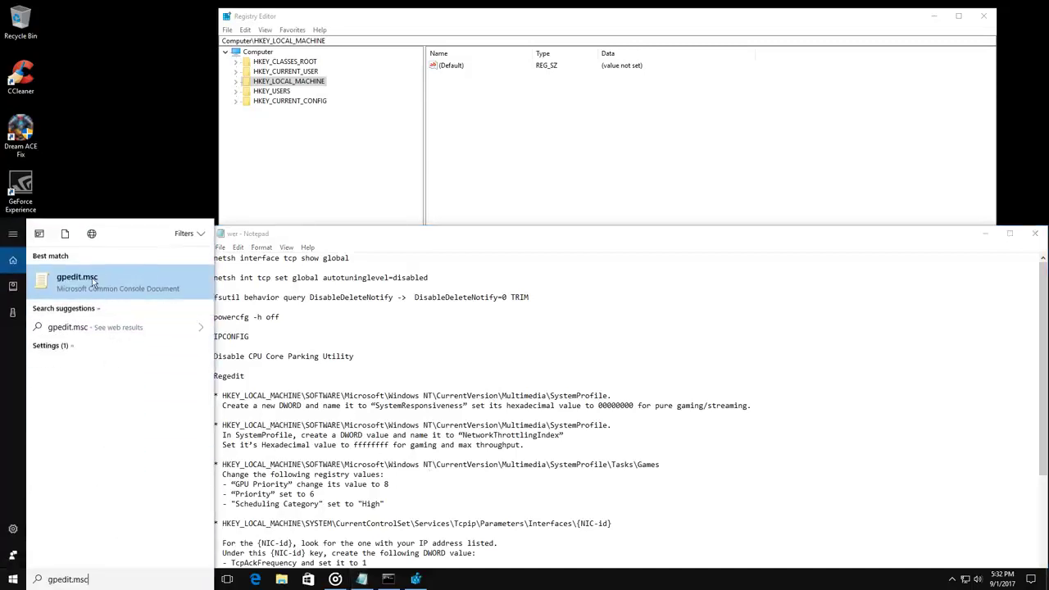
pyautogui.rightClick(91, 282)
pyautogui.click(130, 292)
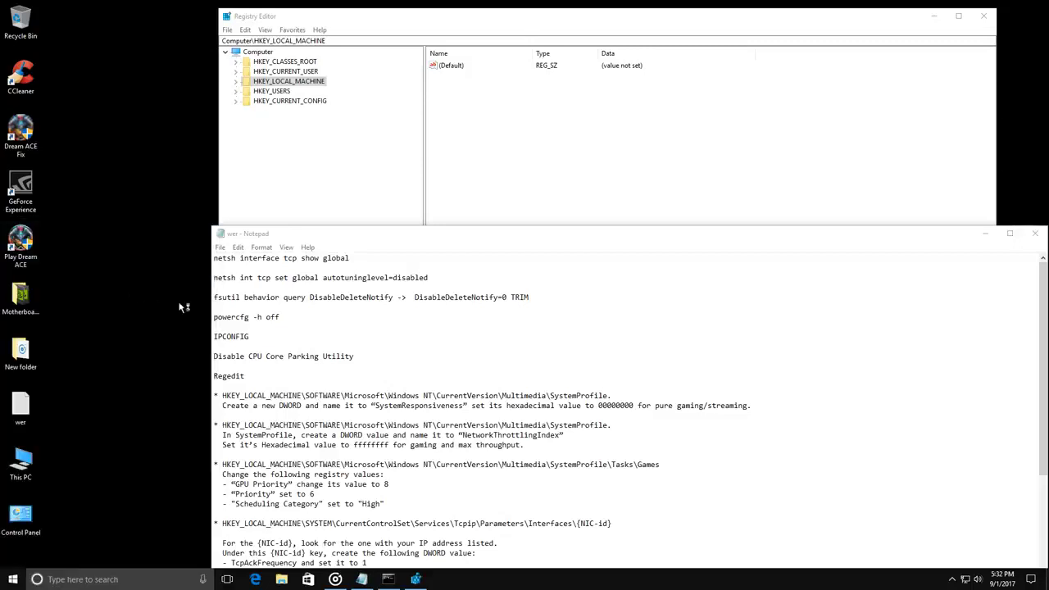
# - Move the Local Group Policy Editor window above the notes and widen both the window and its policy tree
pyautogui.moveTo(323, 100); pyautogui.dragTo(617, 88)
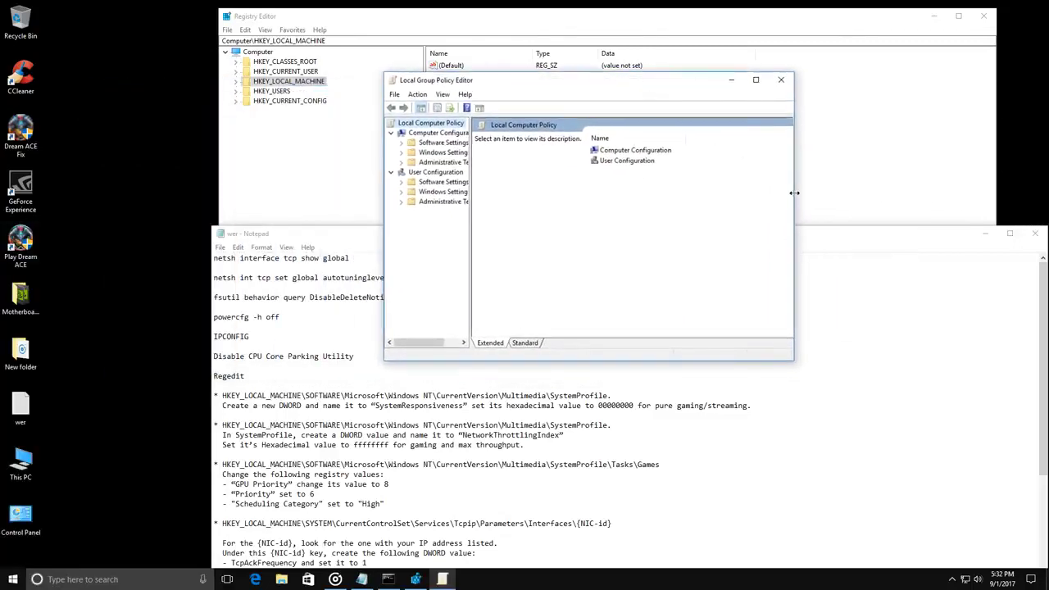
pyautogui.moveTo(796, 201); pyautogui.dragTo(1021, 190)
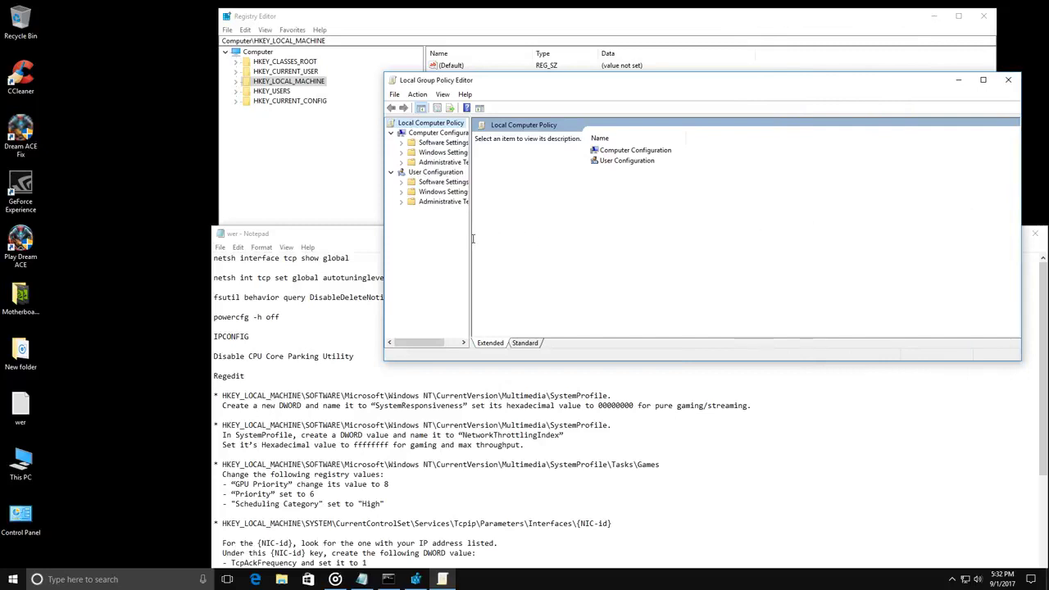
pyautogui.moveTo(470, 238); pyautogui.dragTo(545, 238)
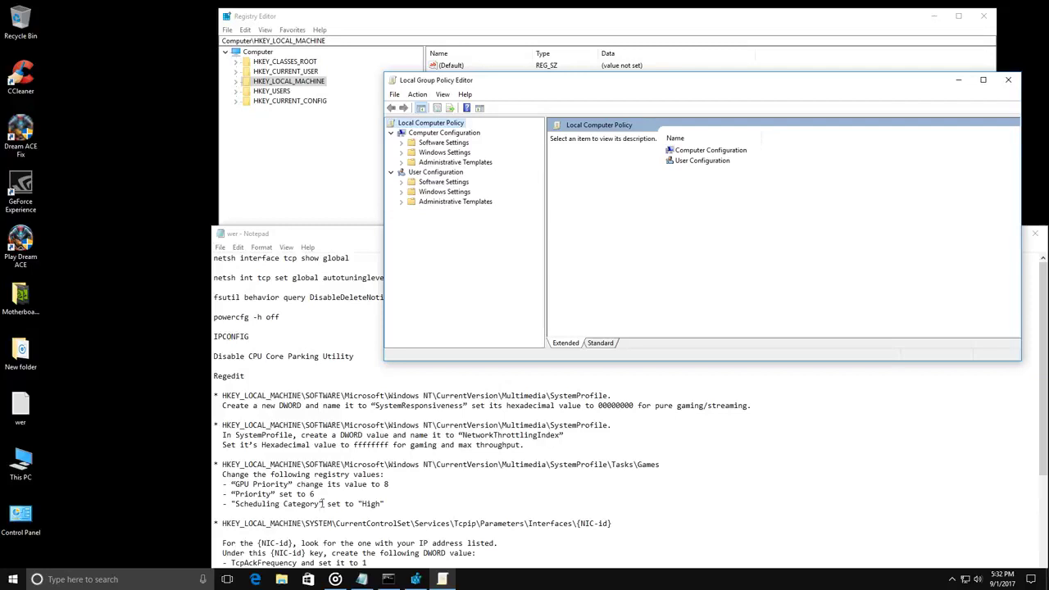
# - Following the gpedit.msc section of the notes, open QoS Packet Scheduler under Computer Configuration > Administrative Templates > Network
pyautogui.scroll(-6, 323, 503)
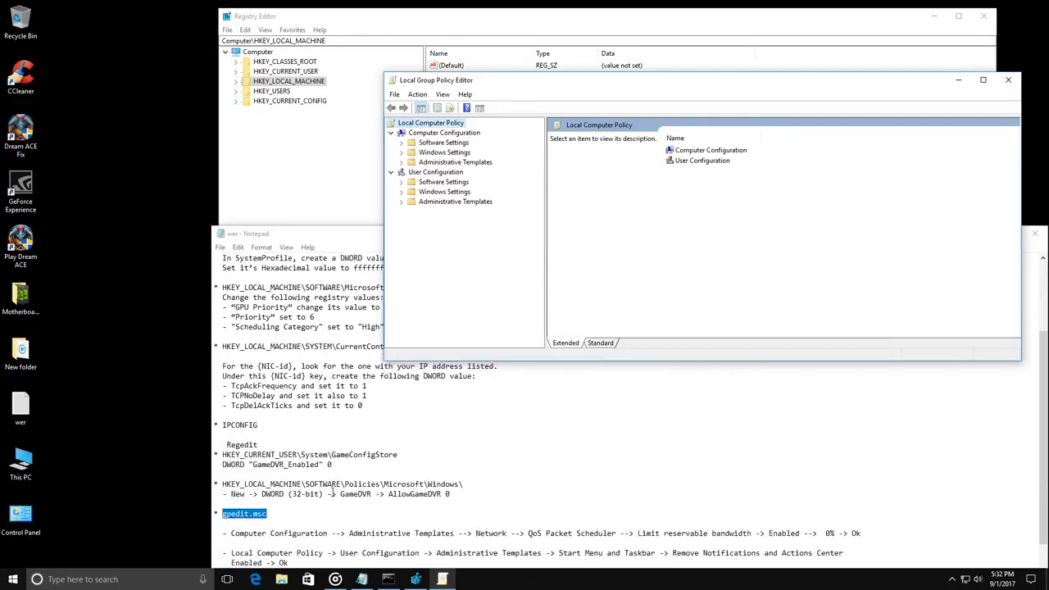
pyautogui.scroll(-5, 332, 492)
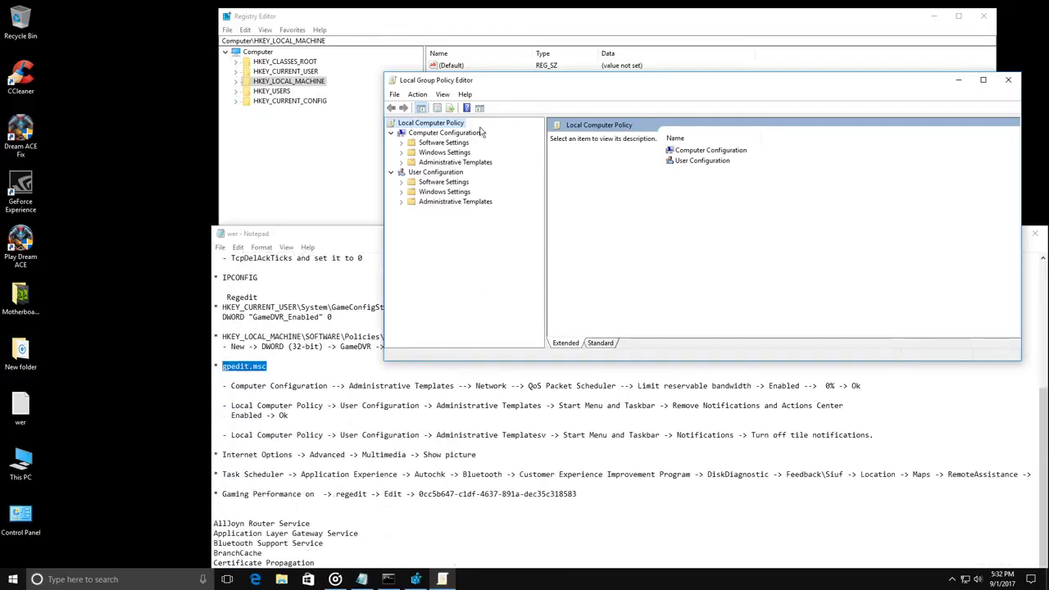
pyautogui.click(447, 132)
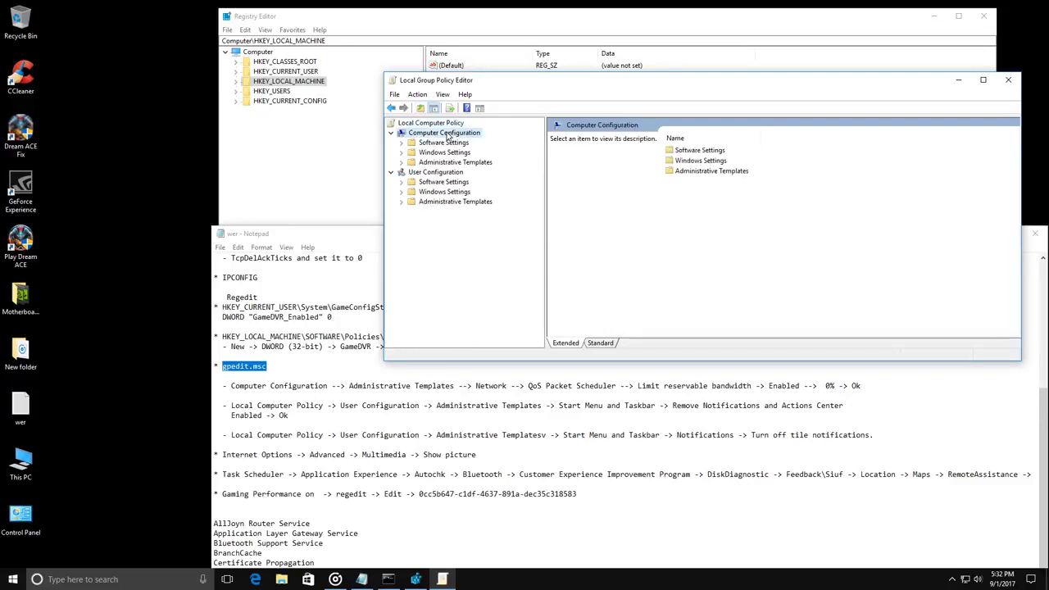
pyautogui.click(402, 162)
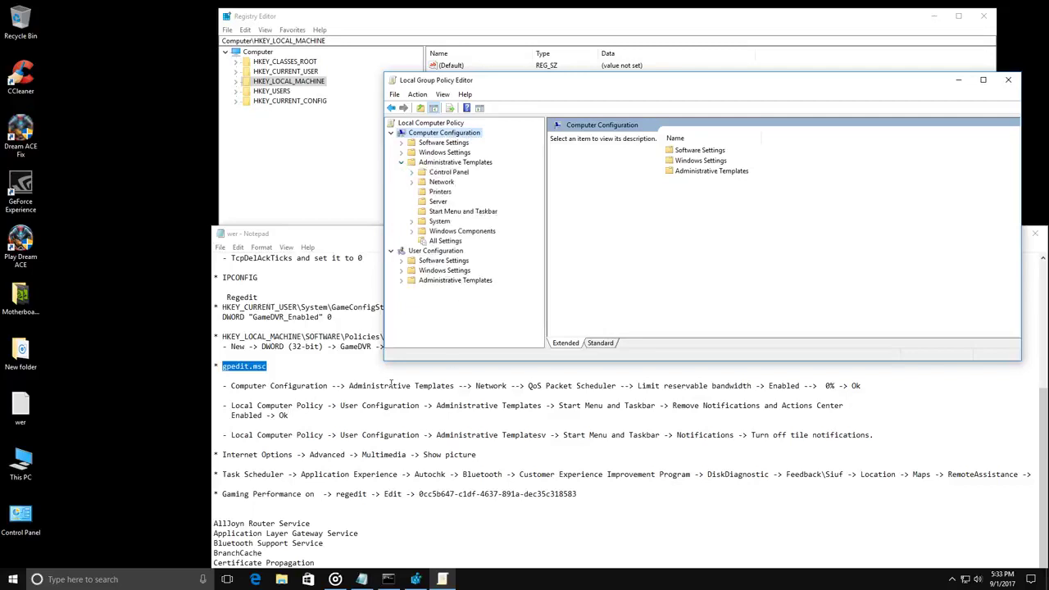
pyautogui.moveTo(393, 386); pyautogui.dragTo(452, 386)
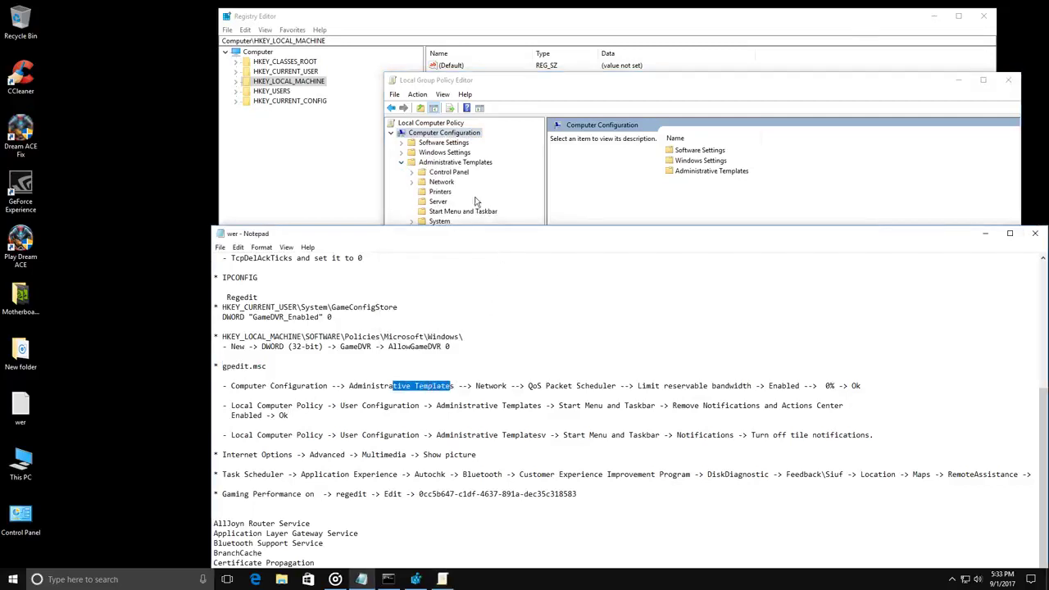
pyautogui.click(412, 182)
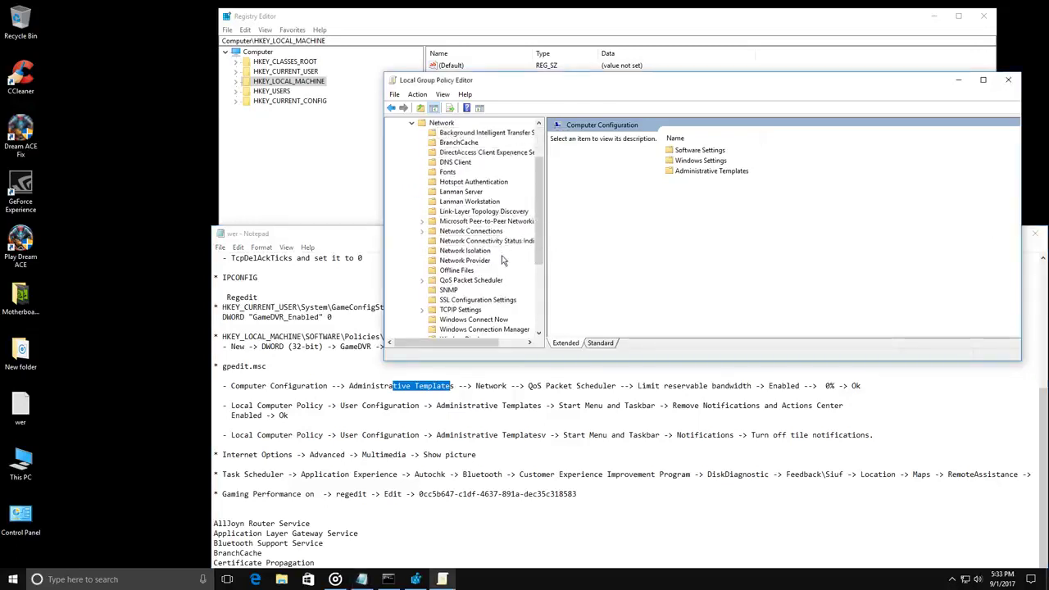
pyautogui.click(471, 280)
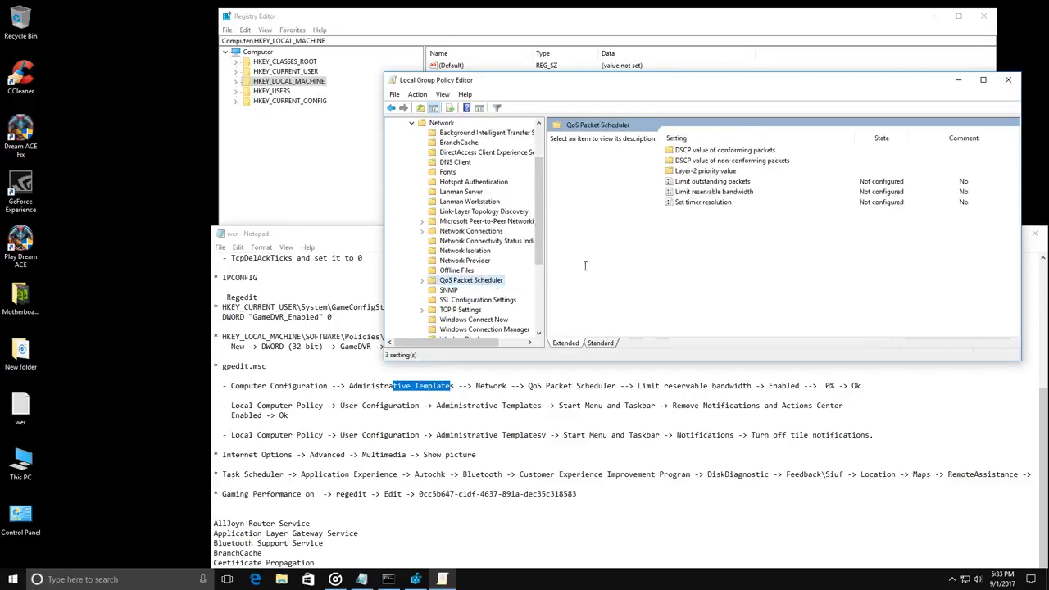
# - Enable the Limit reservable bandwidth policy with a bandwidth limit of 0% and apply it
pyautogui.click(719, 194)
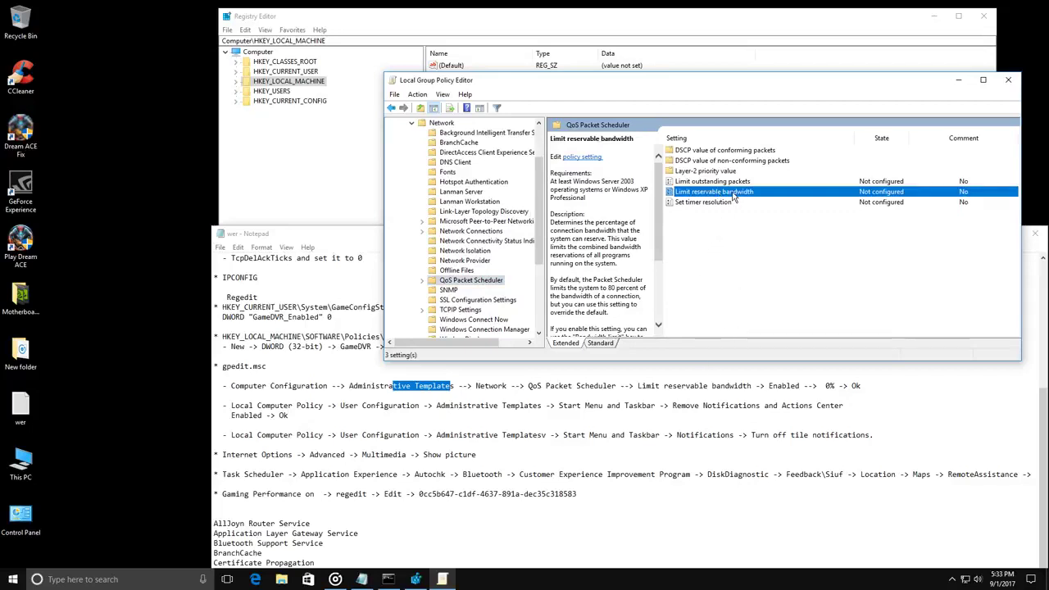
pyautogui.doubleClick(736, 195)
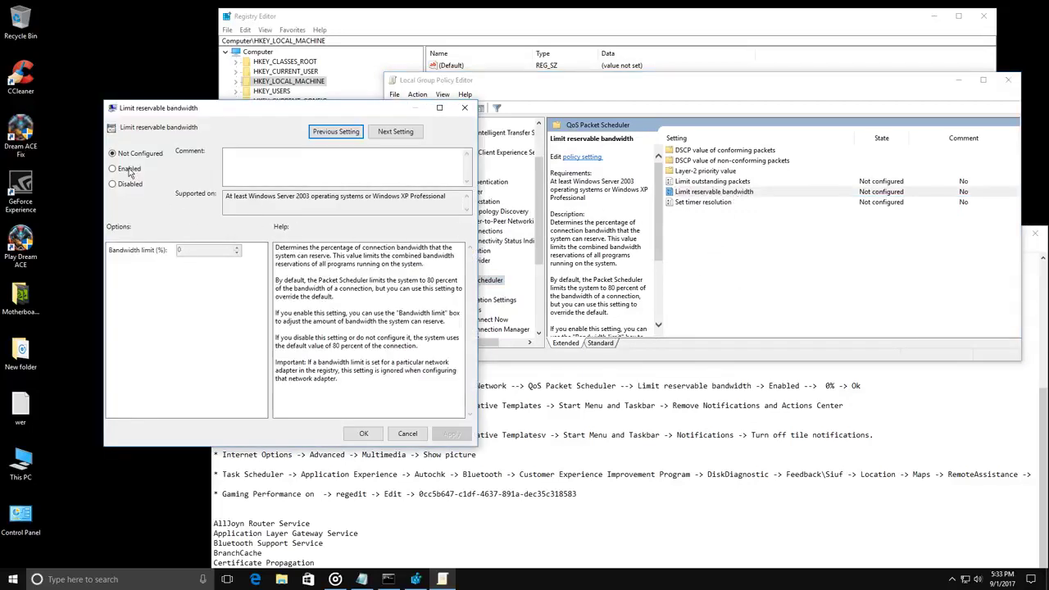
pyautogui.click(128, 169)
pyautogui.moveTo(210, 249); pyautogui.dragTo(138, 254)
pyautogui.write('0')
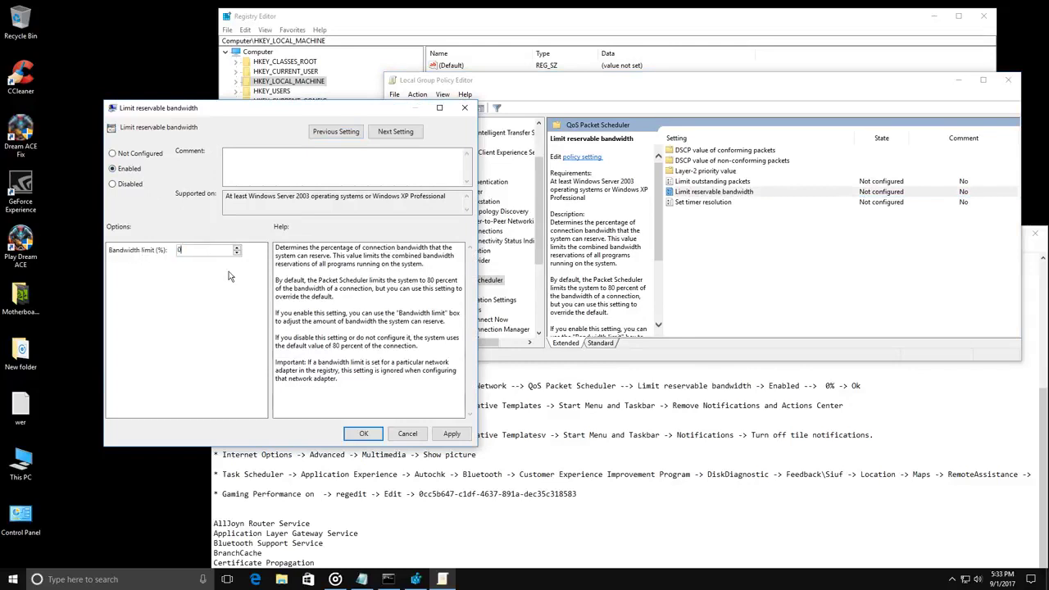
pyautogui.click(452, 435)
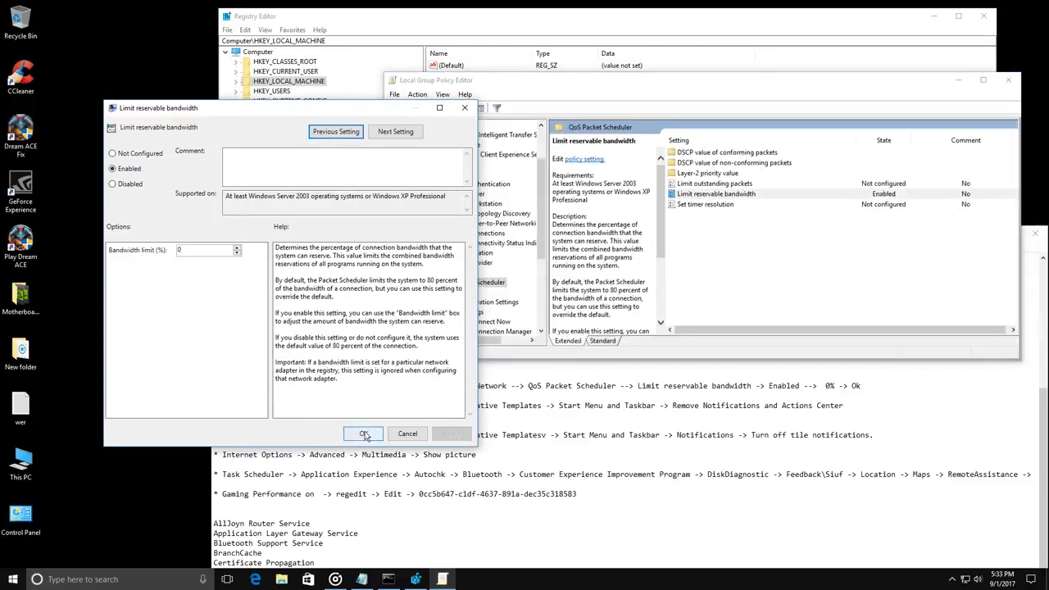
pyautogui.click(364, 433)
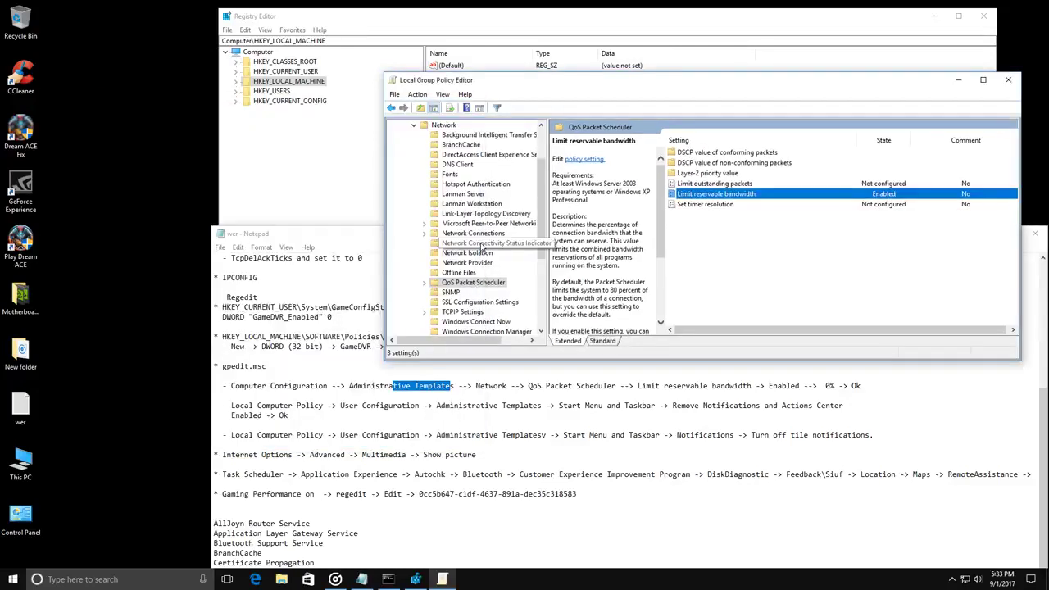
# - Collapse Computer Configuration's Administrative Templates and open Notifications under User Configuration > Administrative Templates > Start Menu and Taskbar
pyautogui.click(415, 127)
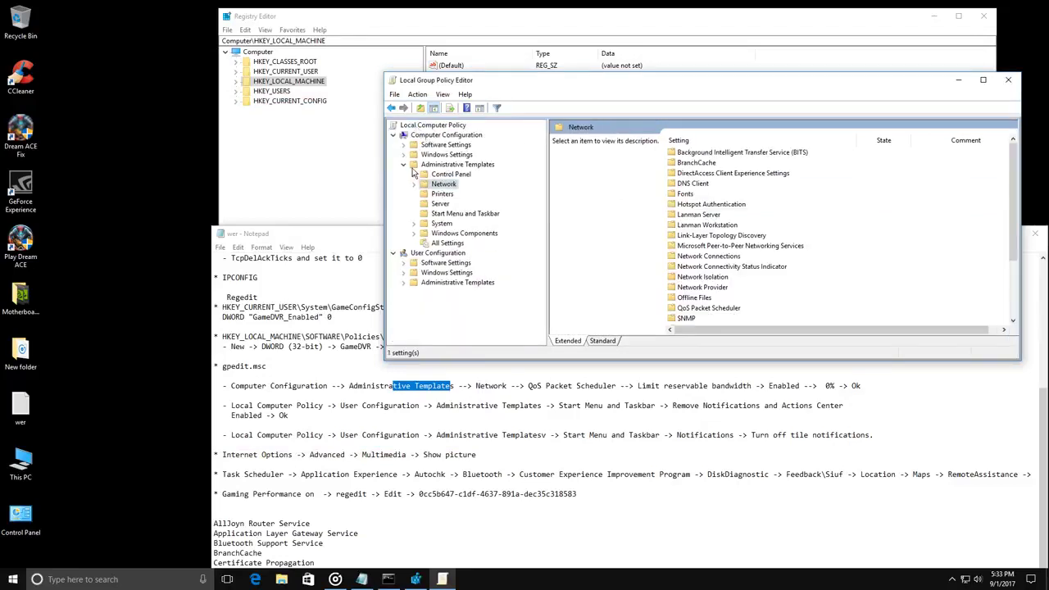
pyautogui.click(405, 166)
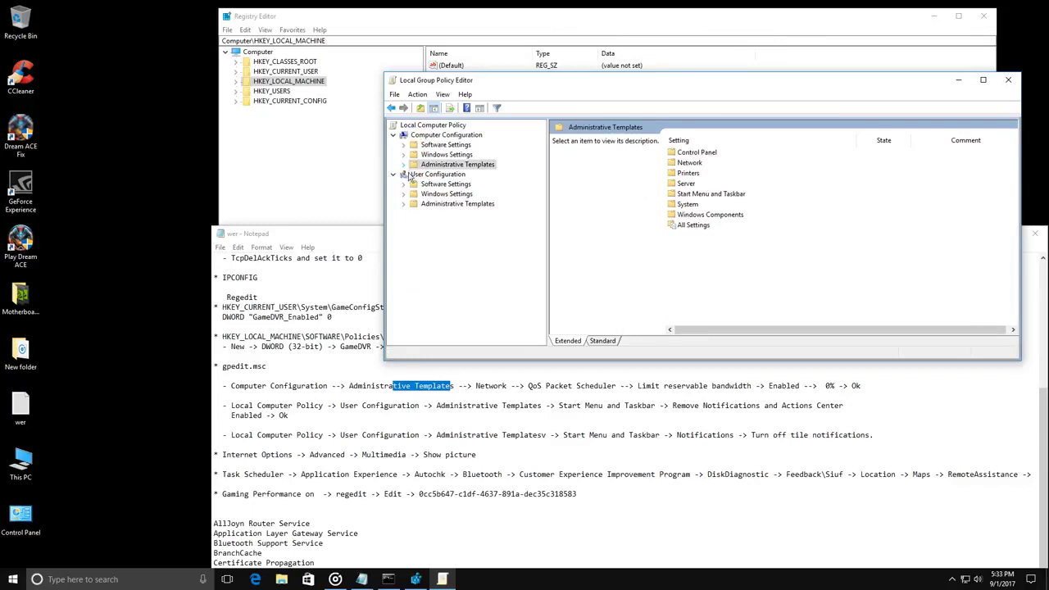
pyautogui.moveTo(247, 405); pyautogui.dragTo(325, 405)
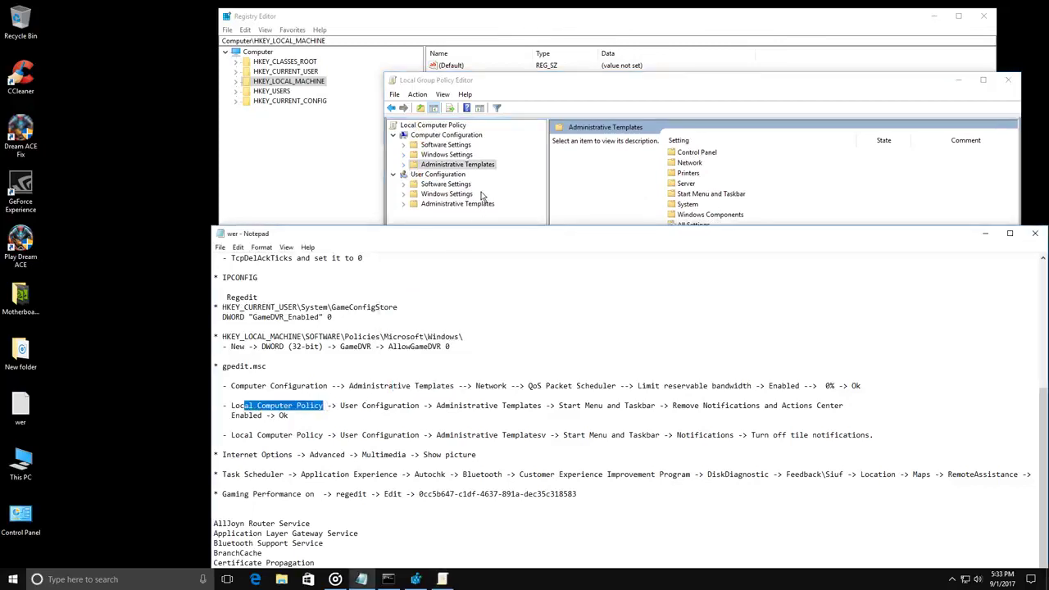
pyautogui.click(450, 176)
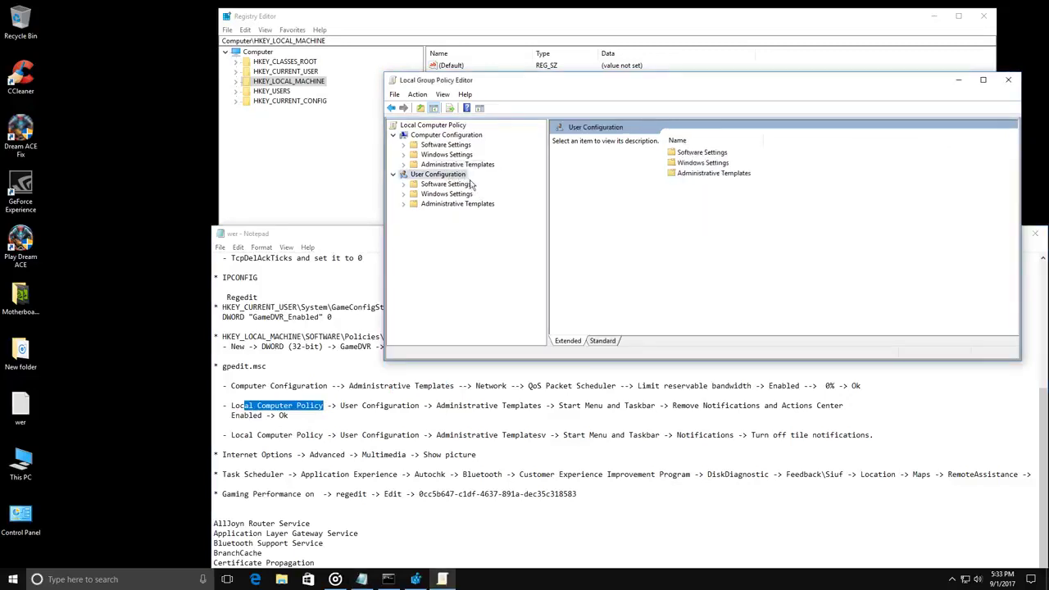
pyautogui.click(404, 205)
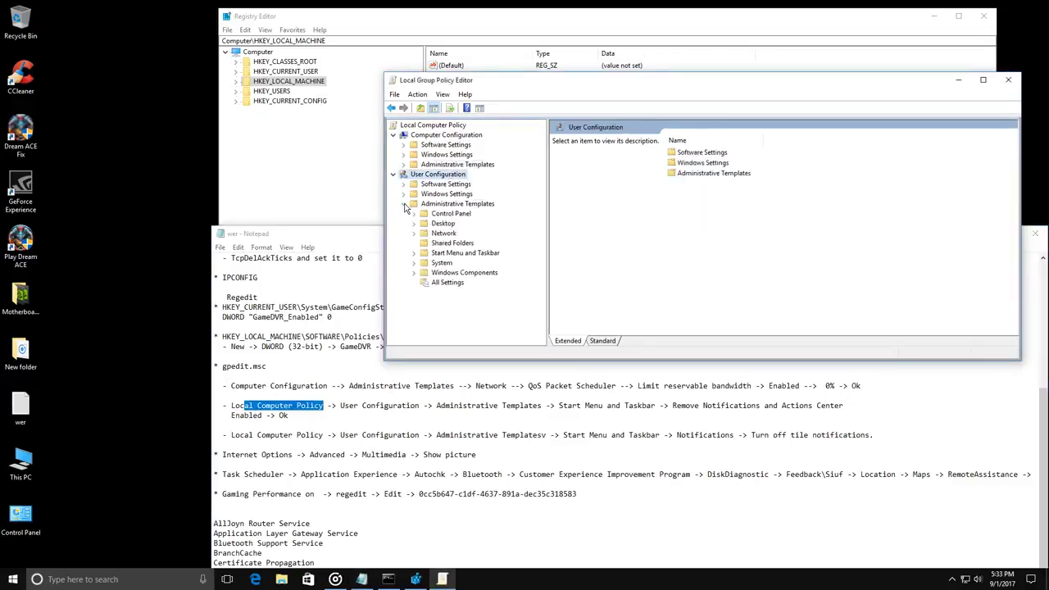
pyautogui.click(414, 253)
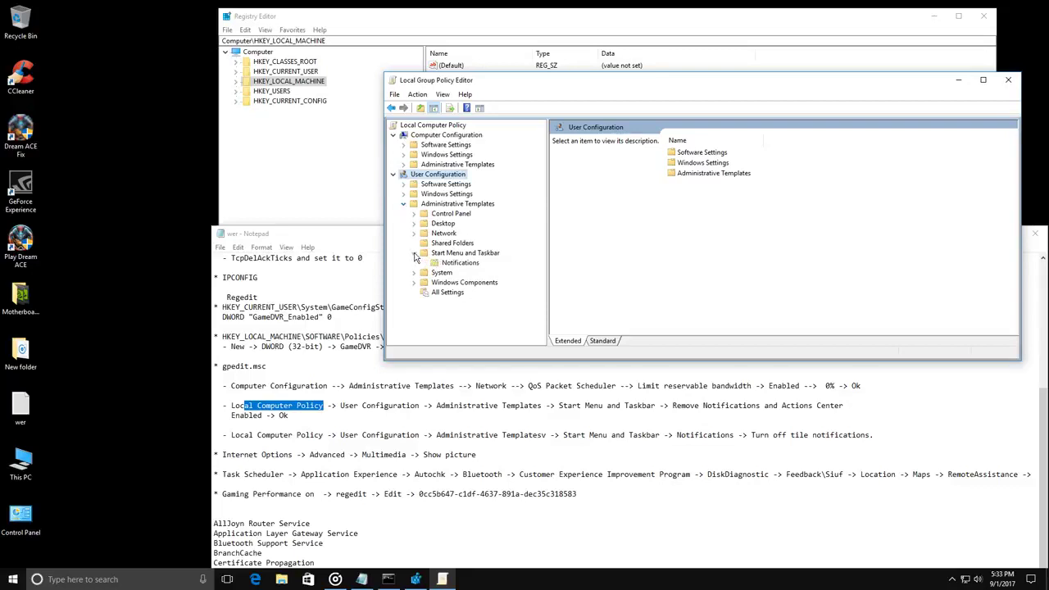
pyautogui.click(466, 264)
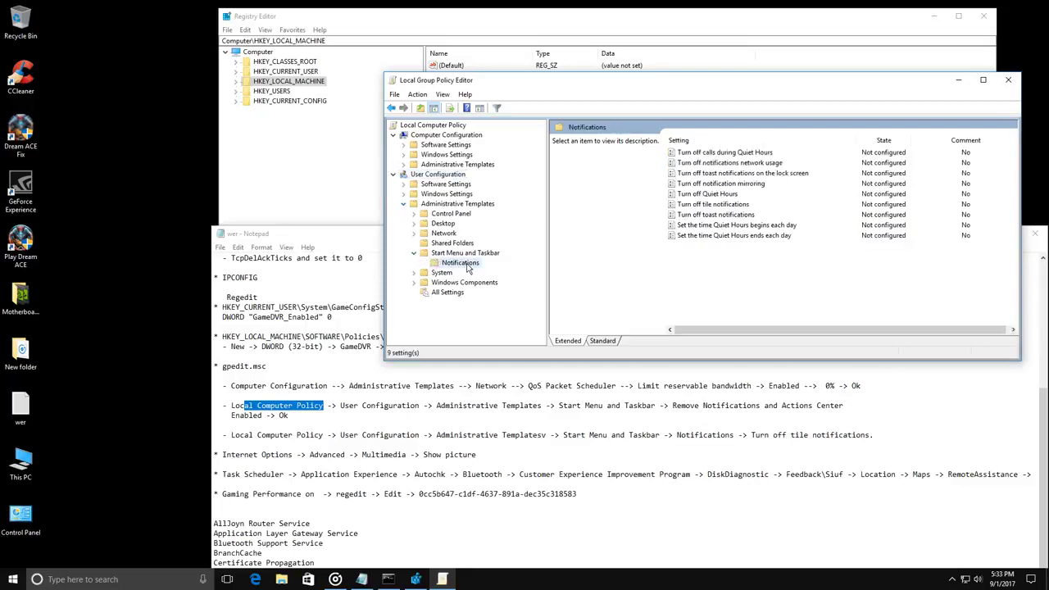
# - Select the Turn off tile notifications policy and check it against the Remove Notifications line in the notes
pyautogui.click(735, 205)
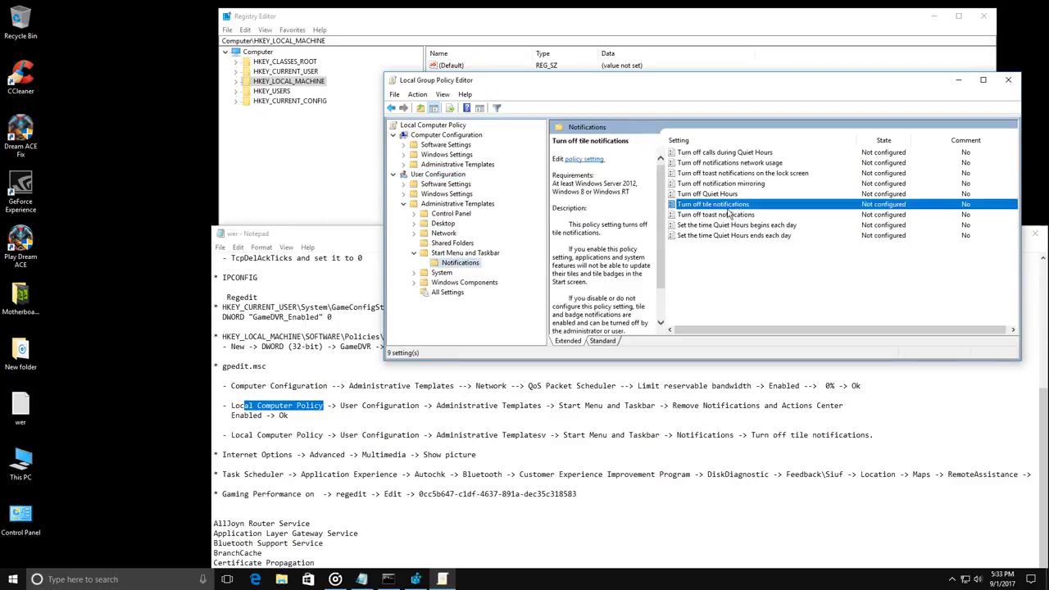
pyautogui.moveTo(215, 405); pyautogui.dragTo(761, 405)
pyautogui.click(710, 204)
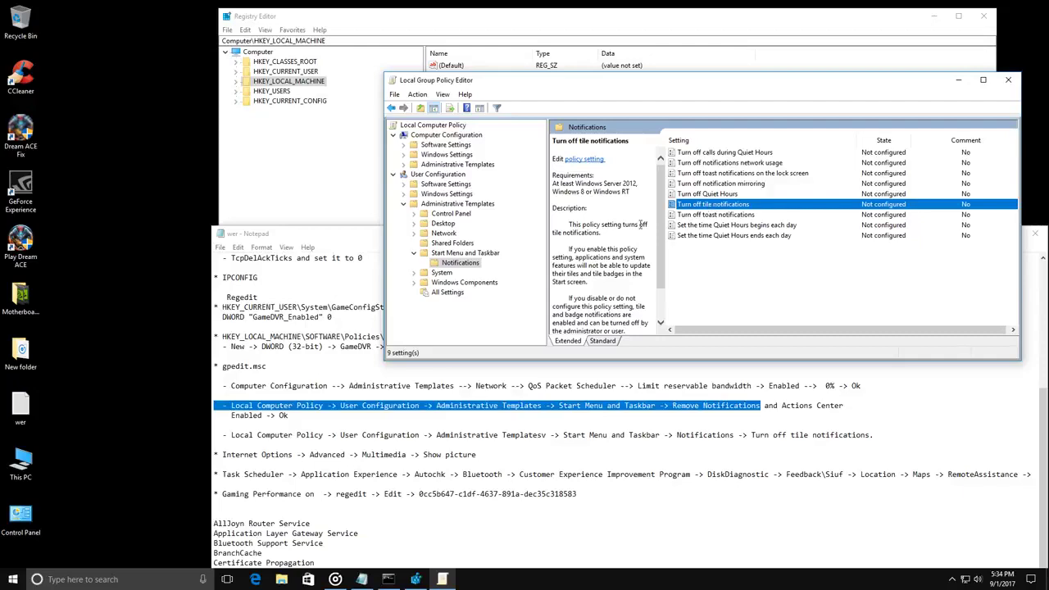
# - Enable the Remove Notifications and Action Center policy in User Configuration's Start Menu and Taskbar folder and apply it
pyautogui.click(471, 254)
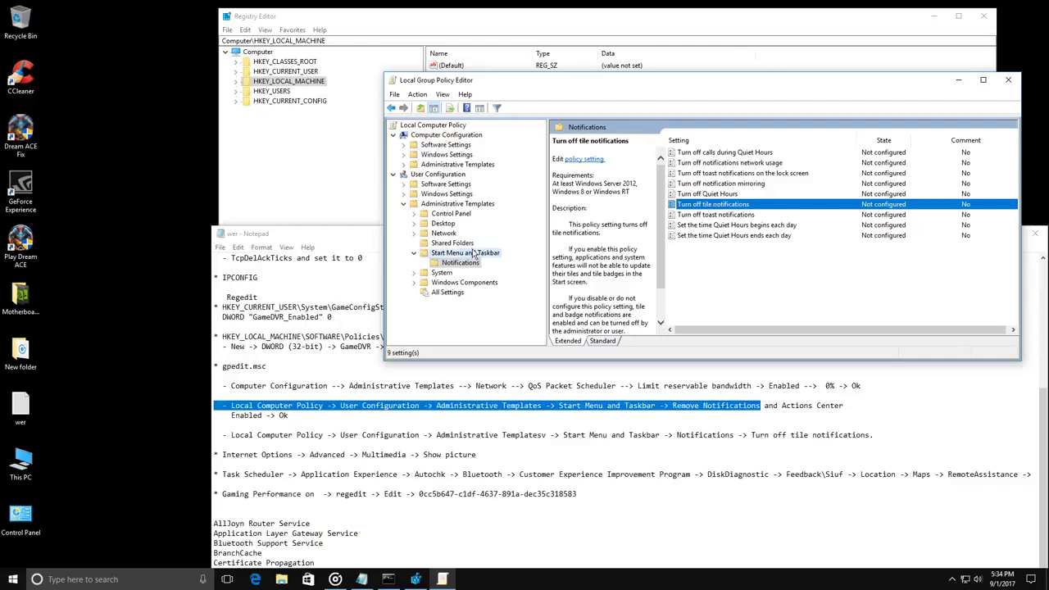
pyautogui.click(720, 258)
pyautogui.scroll(-2, 720, 261)
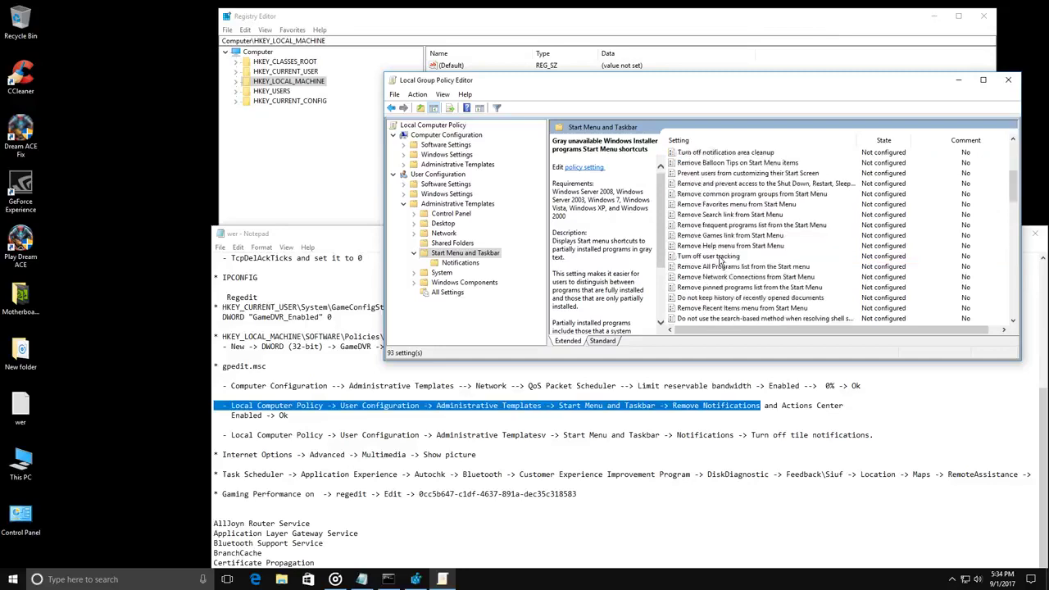
pyautogui.scroll(-6, 720, 261)
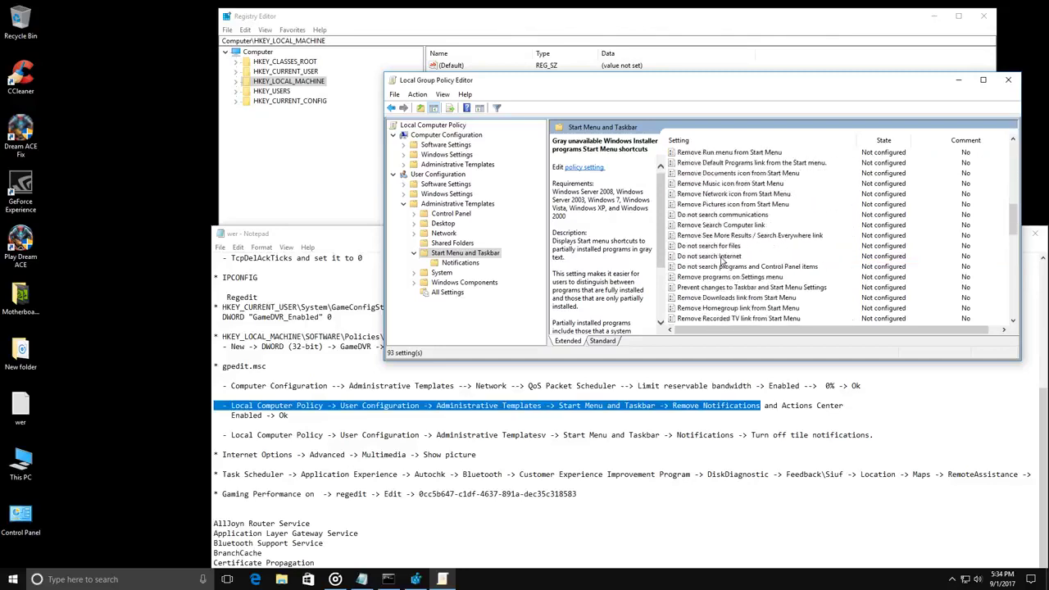
pyautogui.scroll(-8, 722, 260)
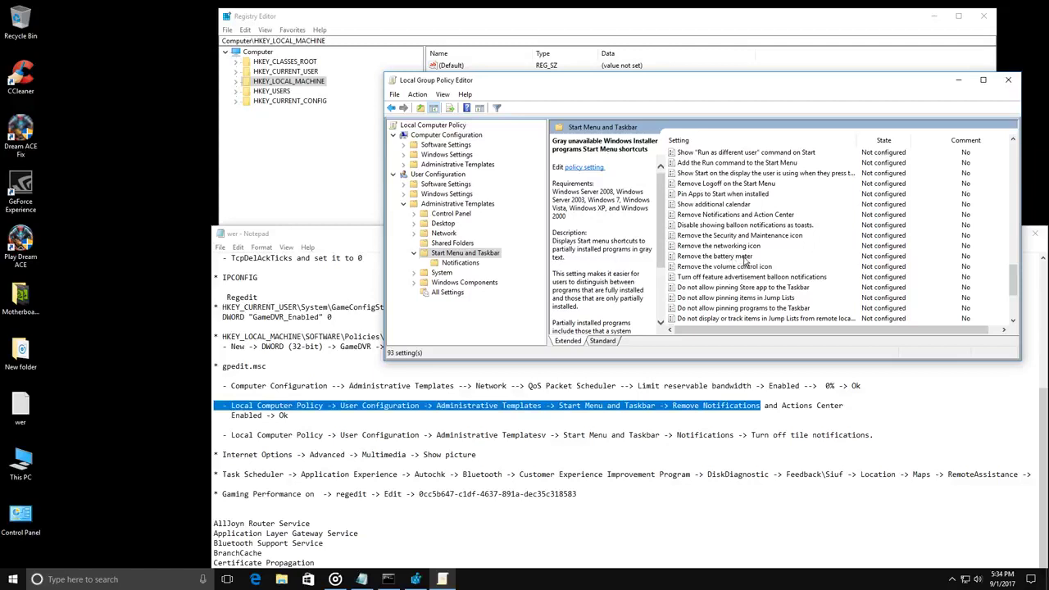
pyautogui.click(757, 216)
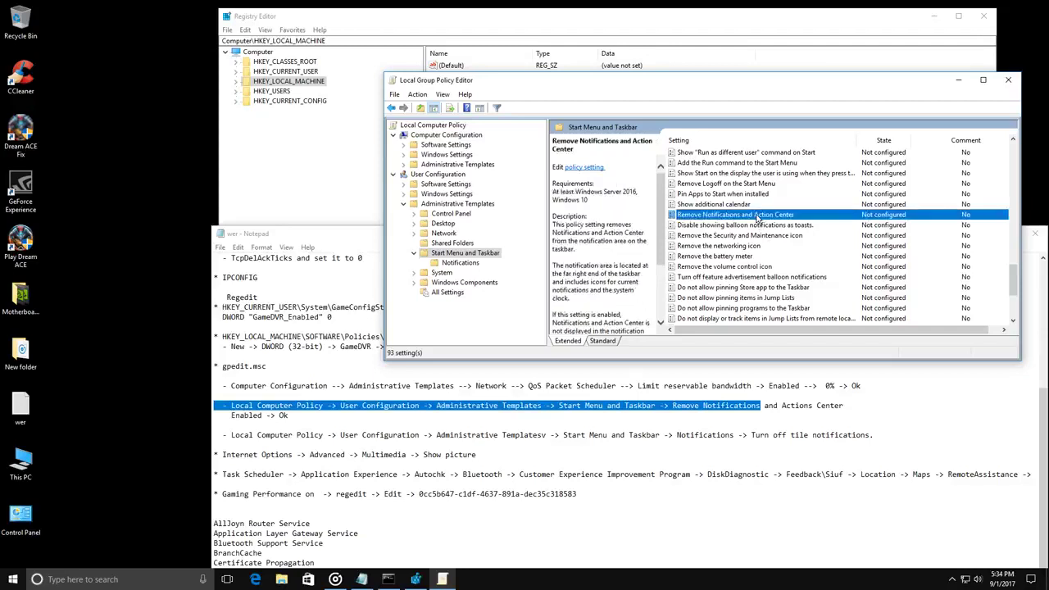
pyautogui.doubleClick(753, 216)
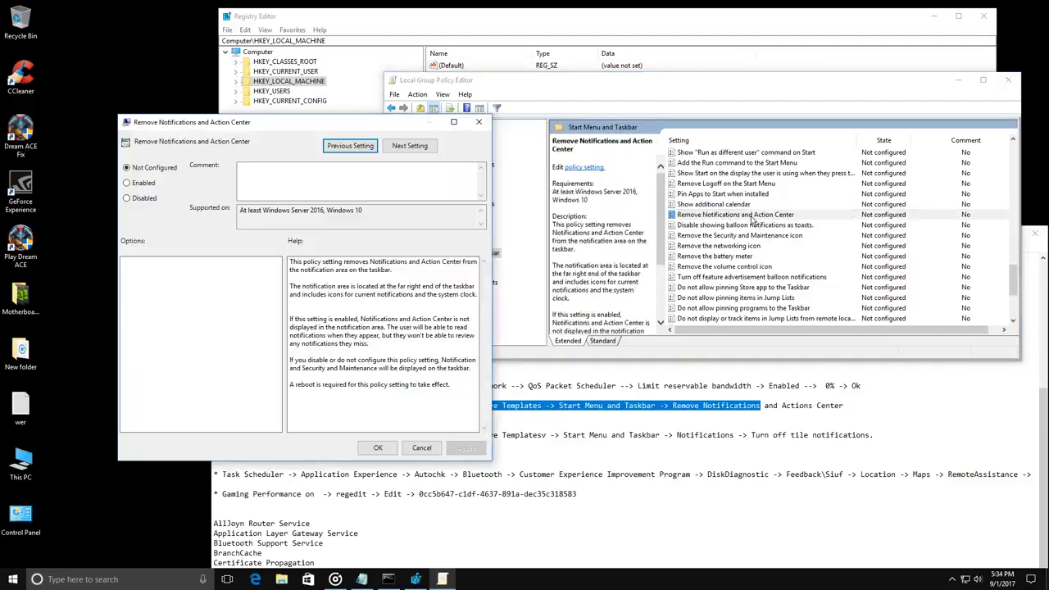
pyautogui.click(143, 183)
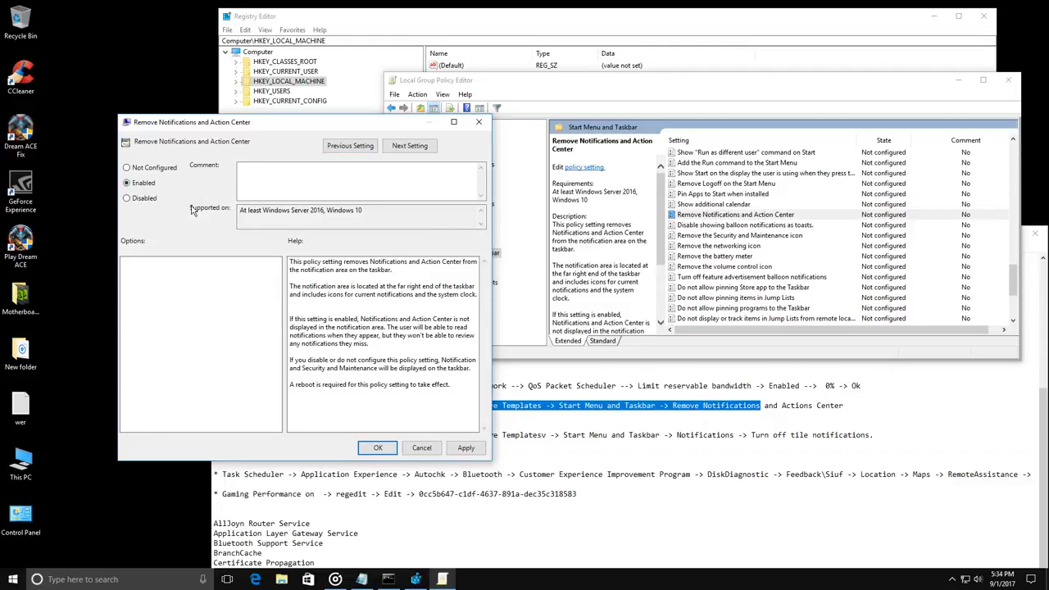
pyautogui.click(471, 449)
pyautogui.click(378, 450)
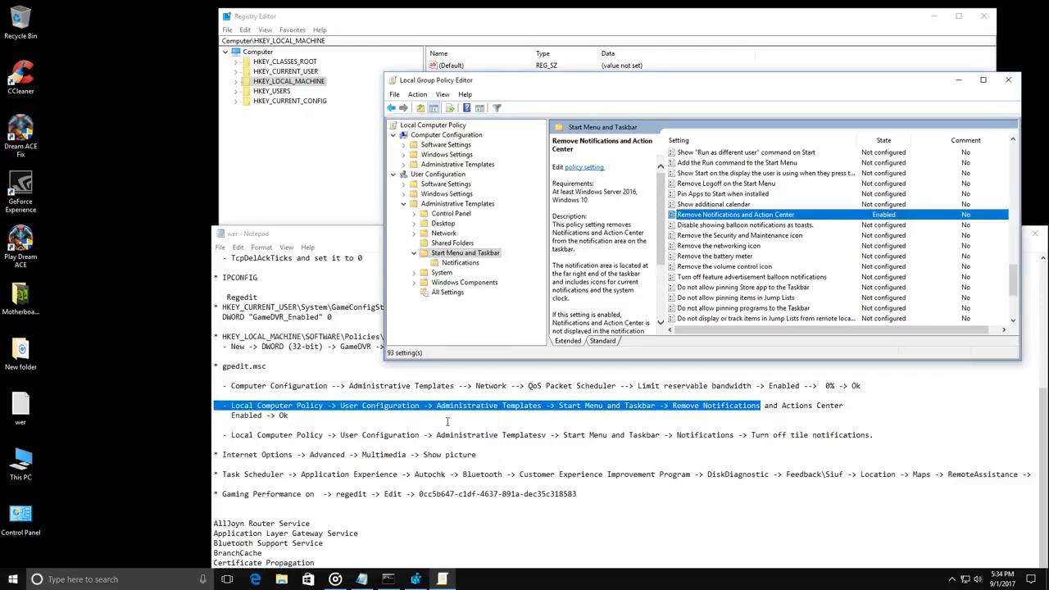
# - Highlight the tile notifications line in the notes, then enable and apply the Turn off tile notifications policy in the Notifications folder
pyautogui.click(459, 263)
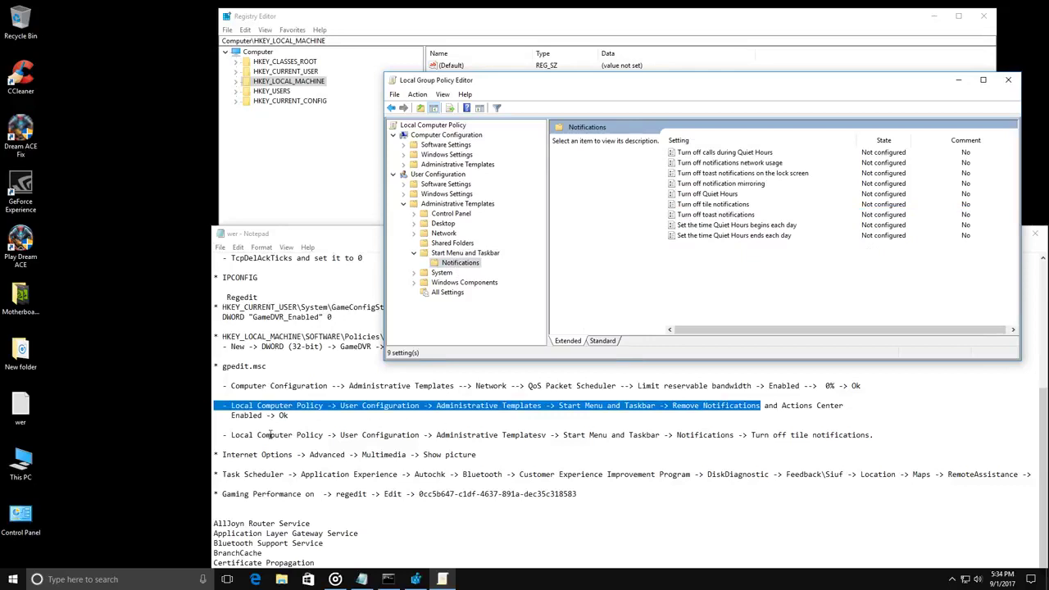
pyautogui.moveTo(270, 435); pyautogui.dragTo(879, 436)
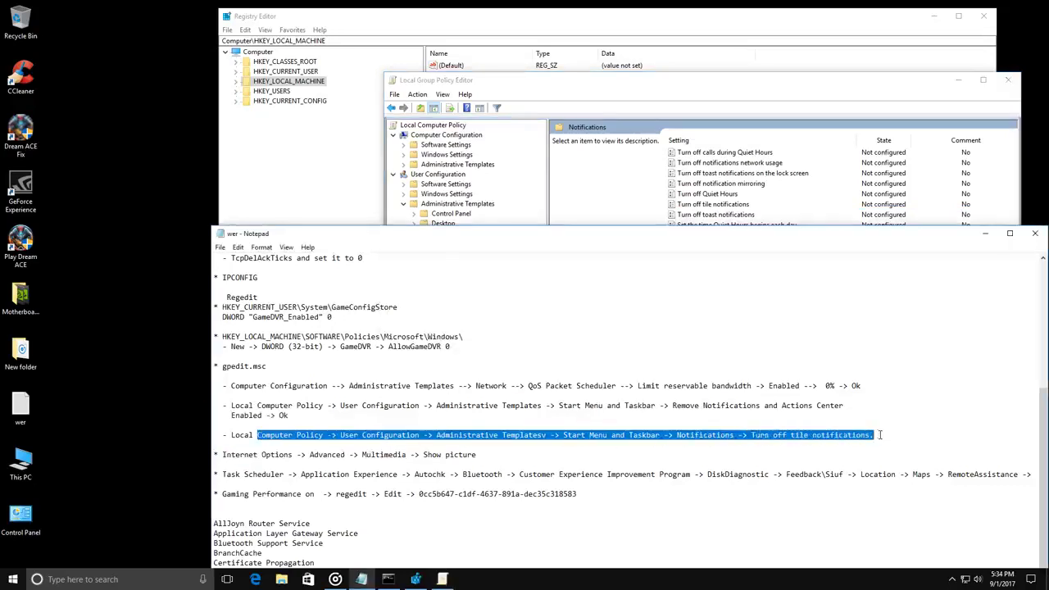
pyautogui.click(732, 205)
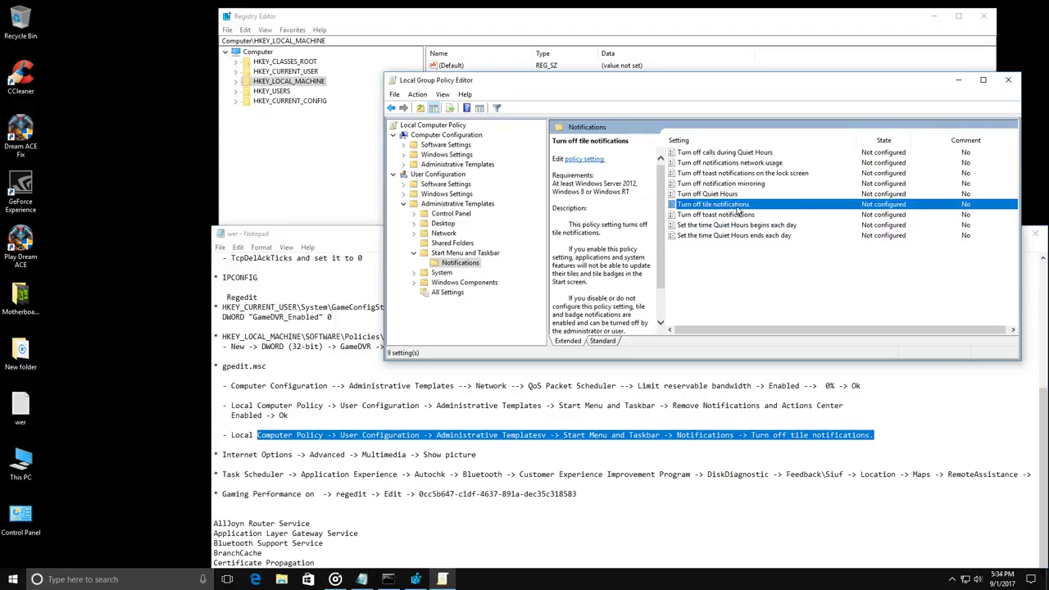
pyautogui.doubleClick(738, 206)
pyautogui.click(158, 198)
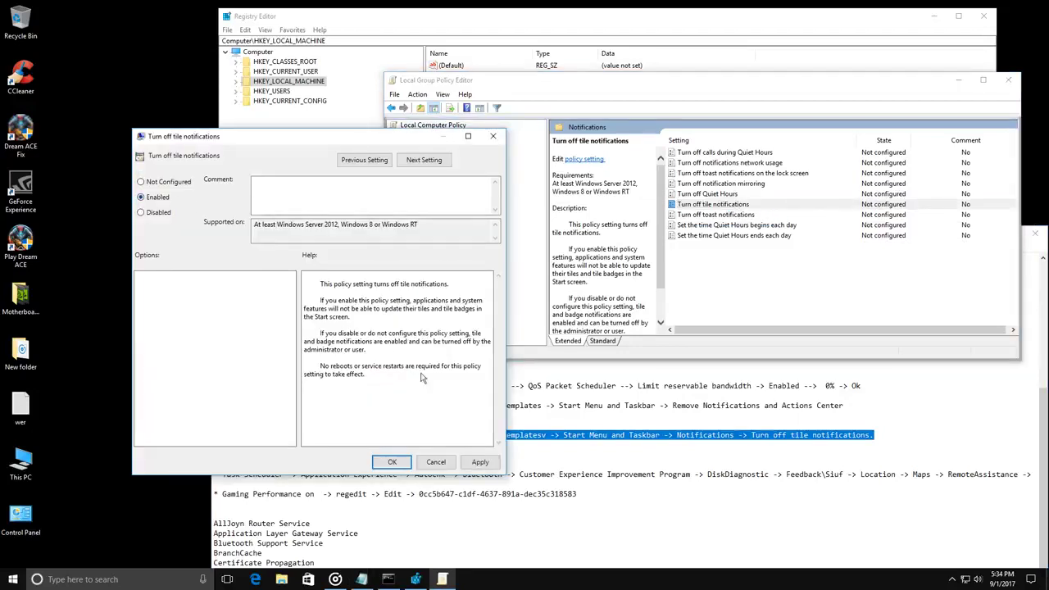
pyautogui.click(480, 461)
pyautogui.click(392, 462)
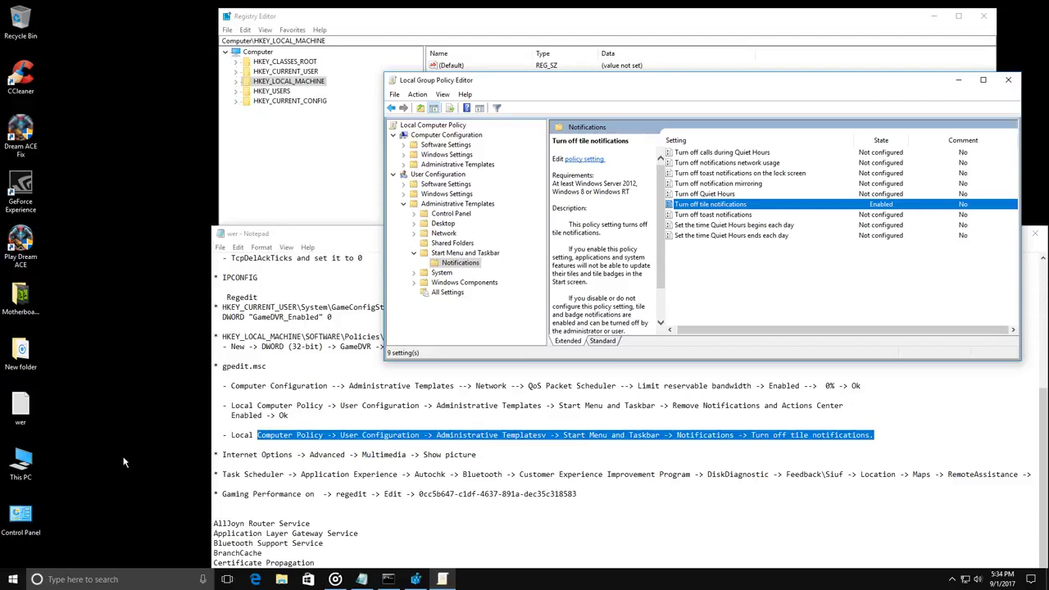
# - Open Control Panel, switch it to the small icons view, and open Internet Options
pyautogui.doubleClick(21, 516)
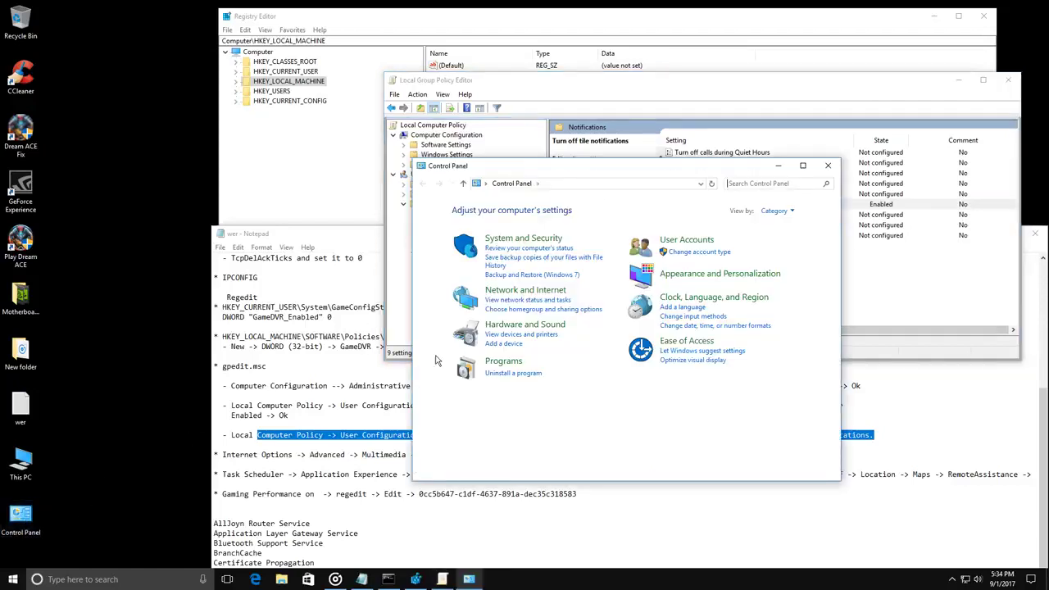
pyautogui.click(781, 212)
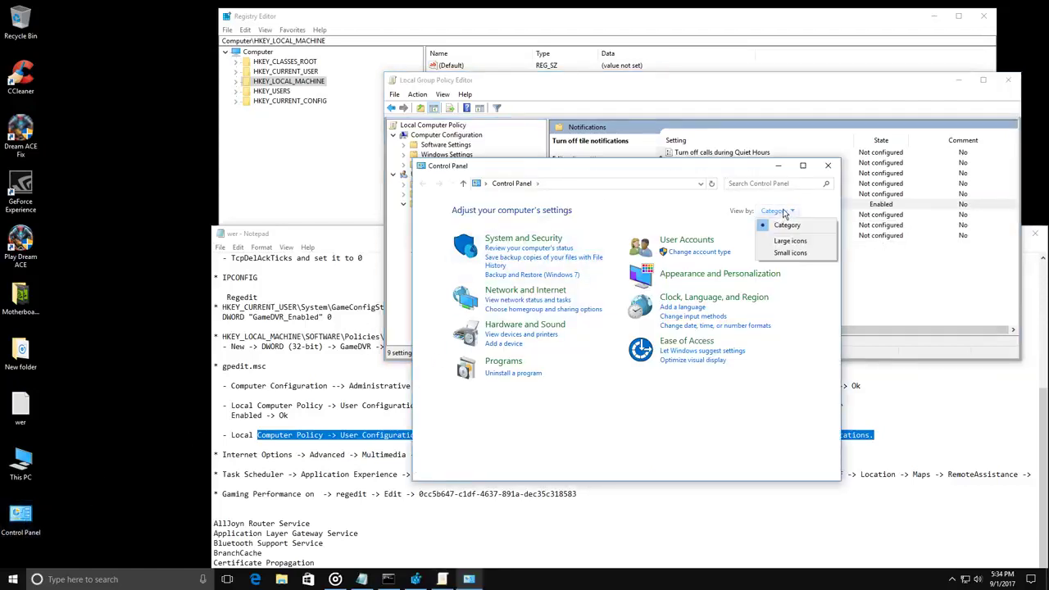
pyautogui.click(789, 254)
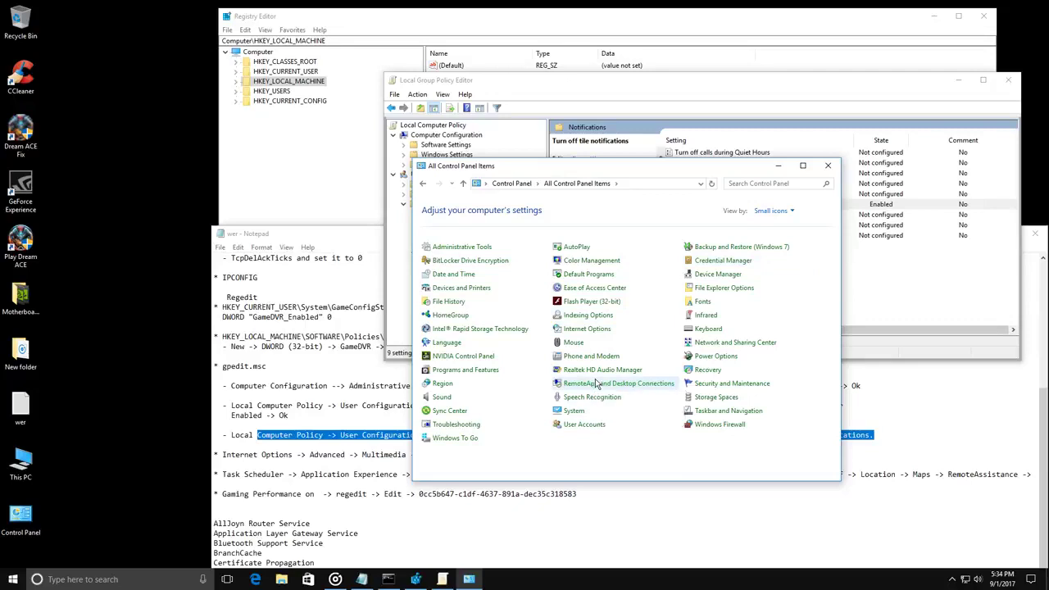
pyautogui.click(596, 331)
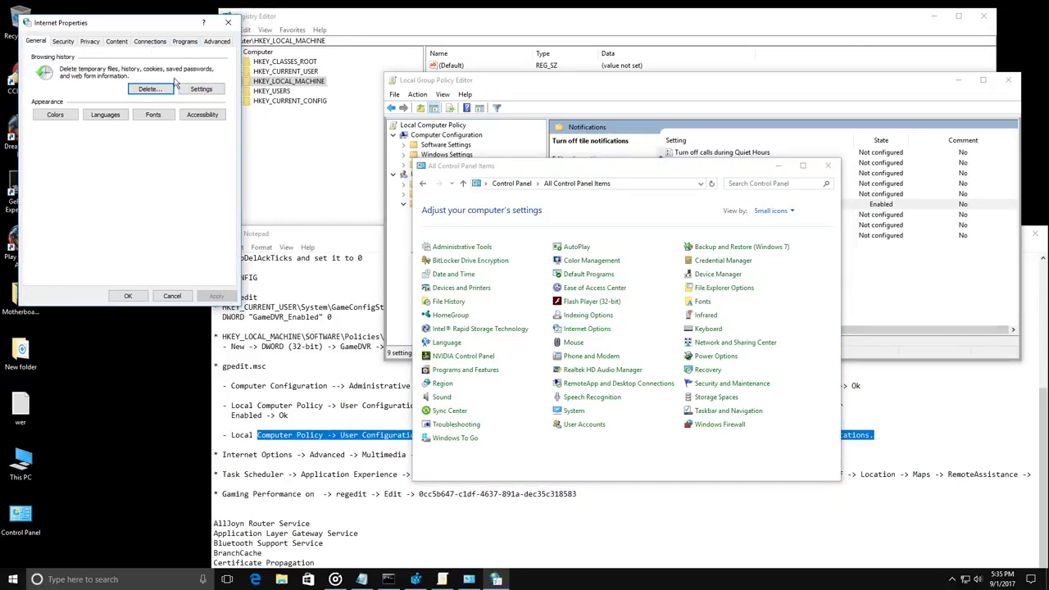
# - Turn off Show pictures under Multimedia in the advanced Internet Properties settings, then apply and close the dialog
pyautogui.click(218, 42)
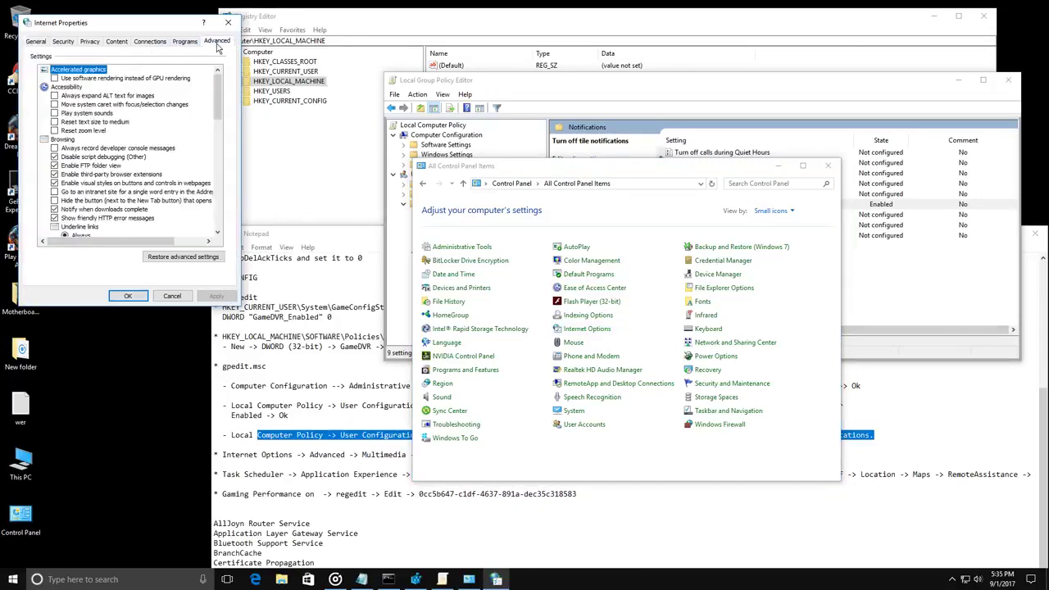
pyautogui.moveTo(219, 97); pyautogui.dragTo(226, 166)
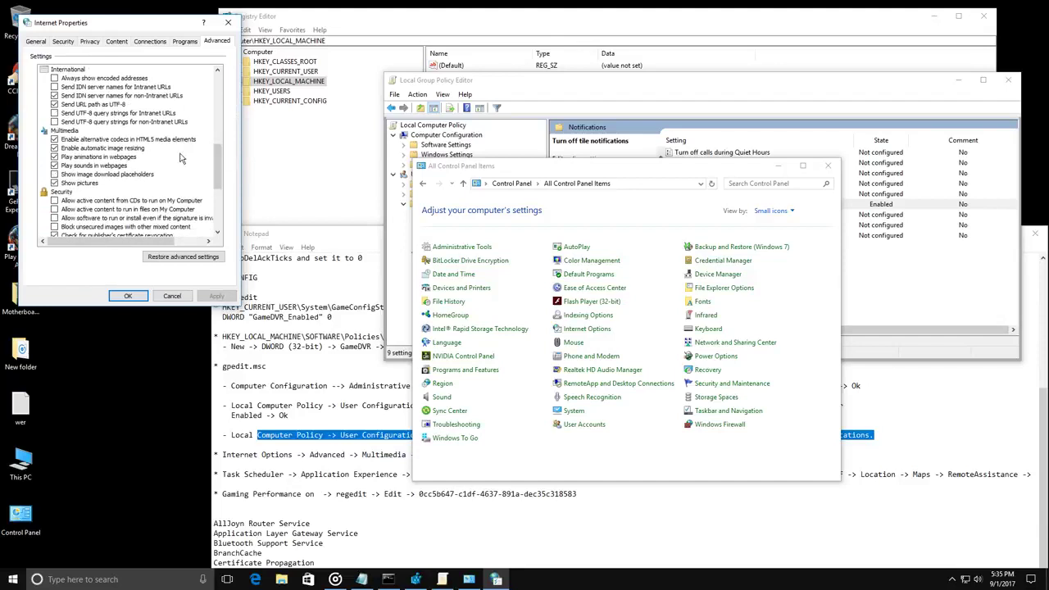
pyautogui.click(80, 137)
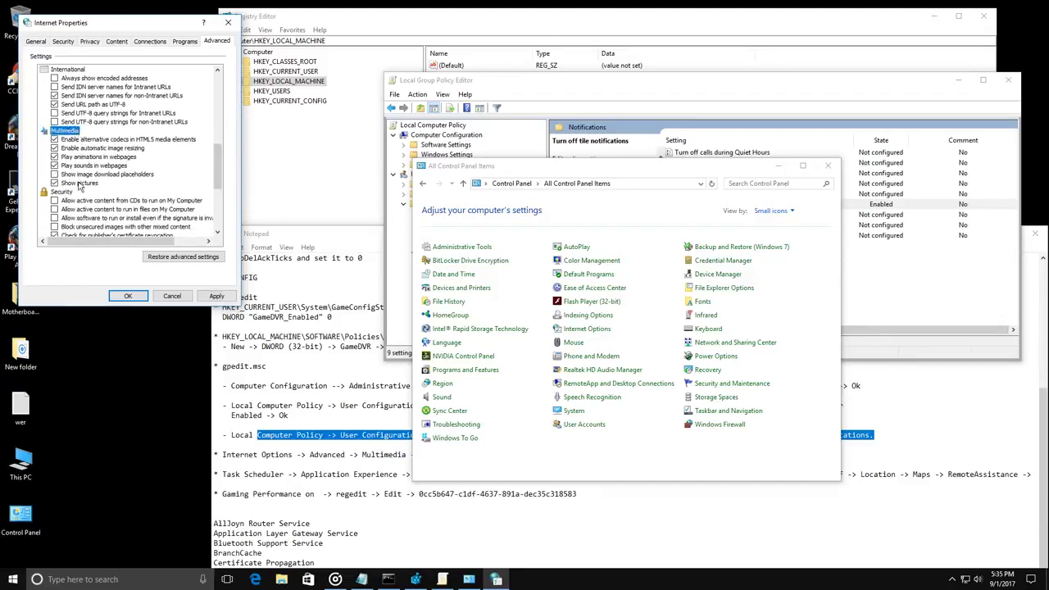
pyautogui.click(80, 184)
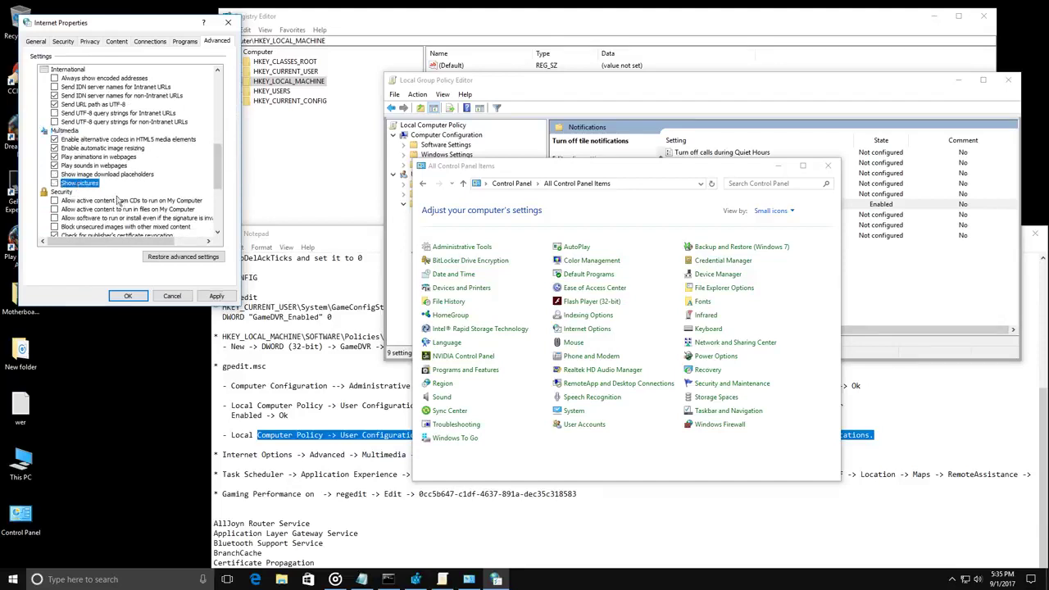
pyautogui.click(216, 296)
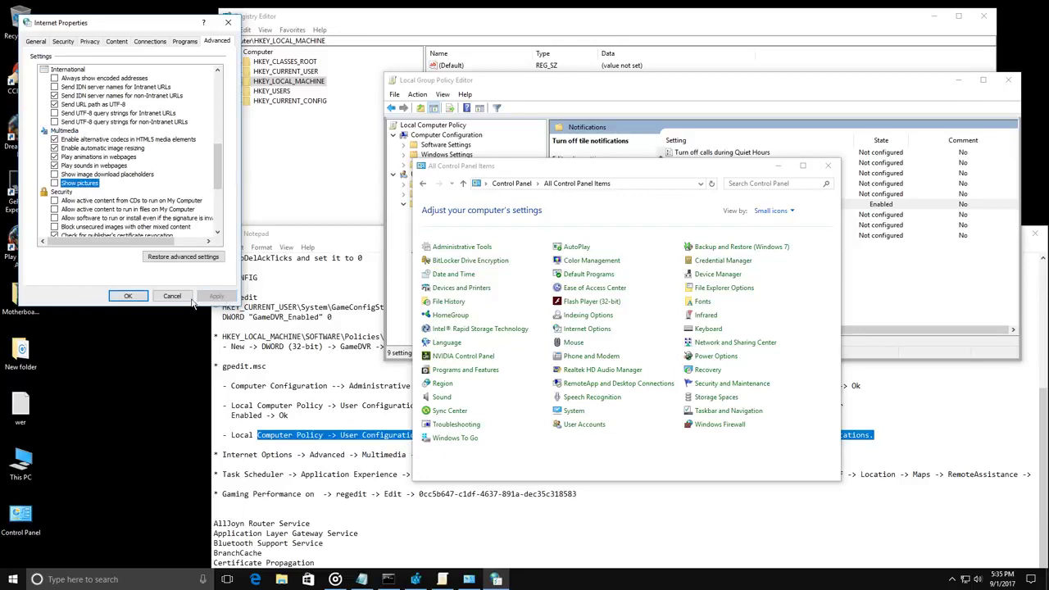
pyautogui.click(129, 297)
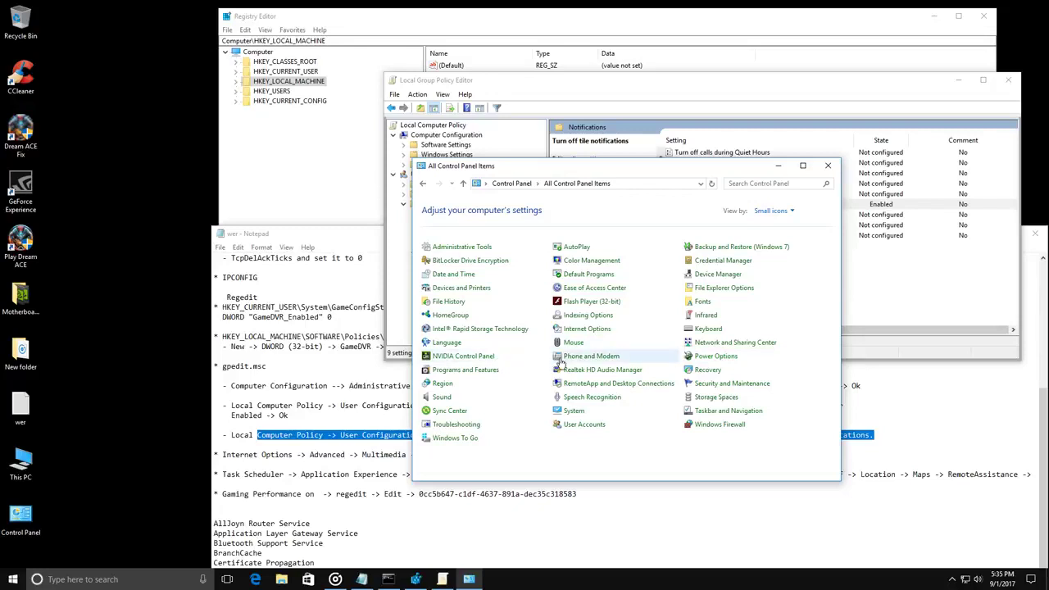
# - In Keyboard Properties, set the repeat delay to its shortest and the cursor blink rate to its fastest, and apply
pyautogui.click(717, 334)
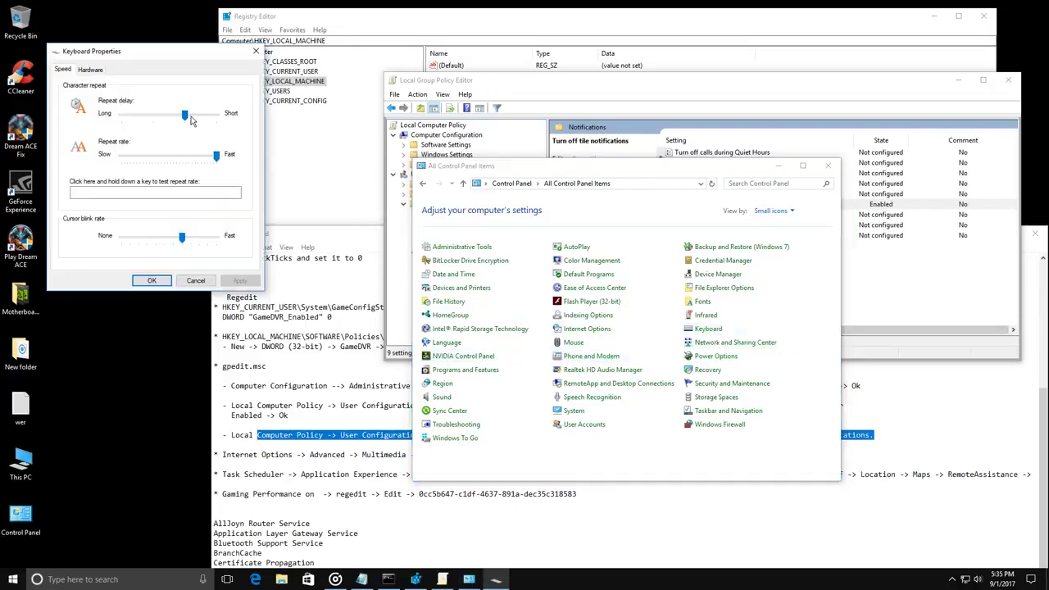
pyautogui.moveTo(186, 116); pyautogui.dragTo(216, 115)
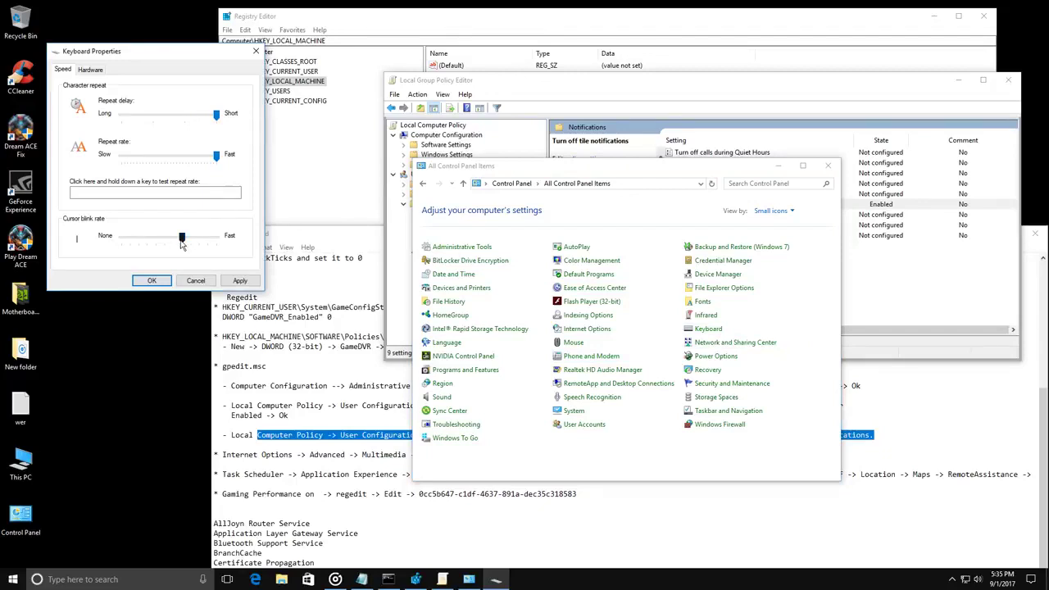
pyautogui.moveTo(182, 239); pyautogui.dragTo(239, 245)
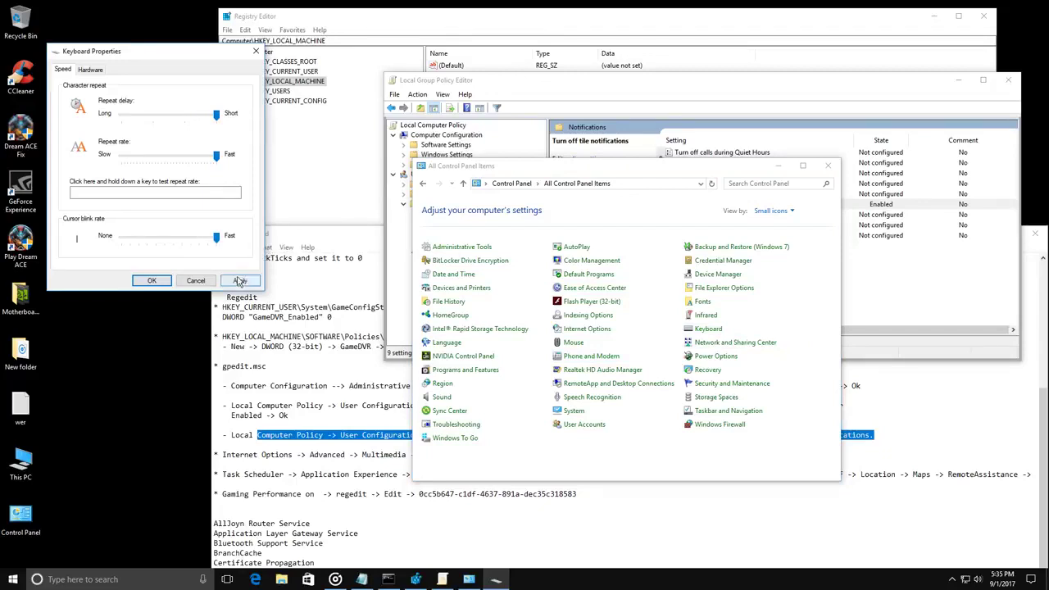
pyautogui.click(240, 282)
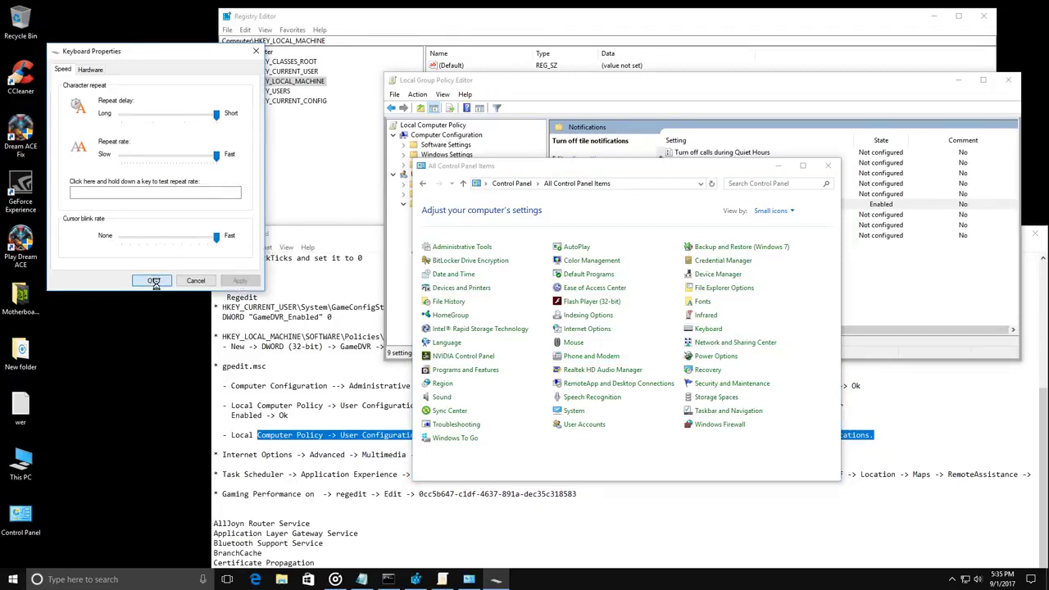
pyautogui.click(152, 281)
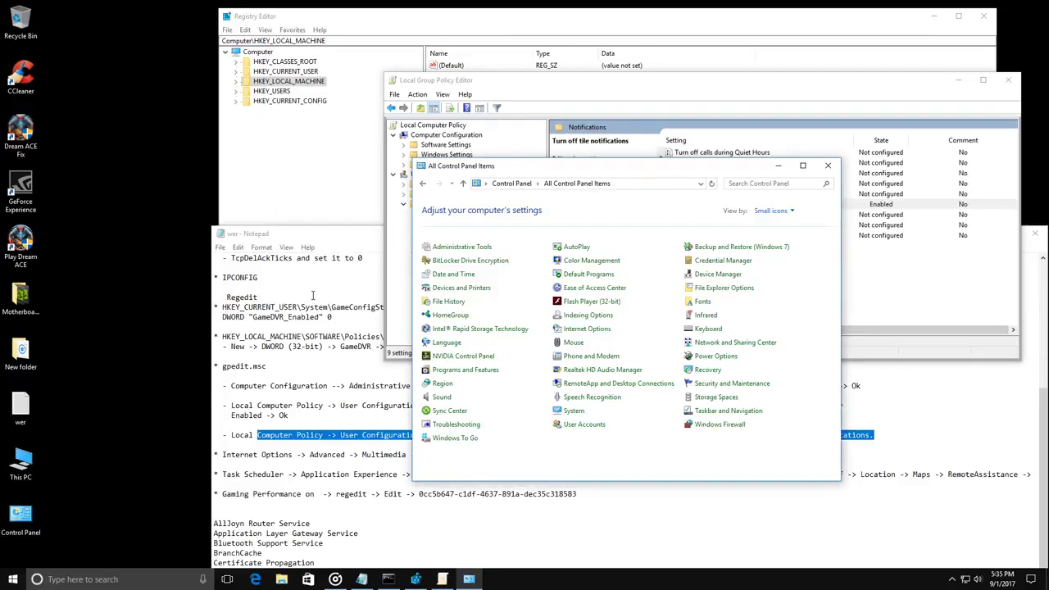
# - Close the Control Panel, Local Group Policy Editor and Registry Editor windows, leaving the notes open
pyautogui.click(829, 166)
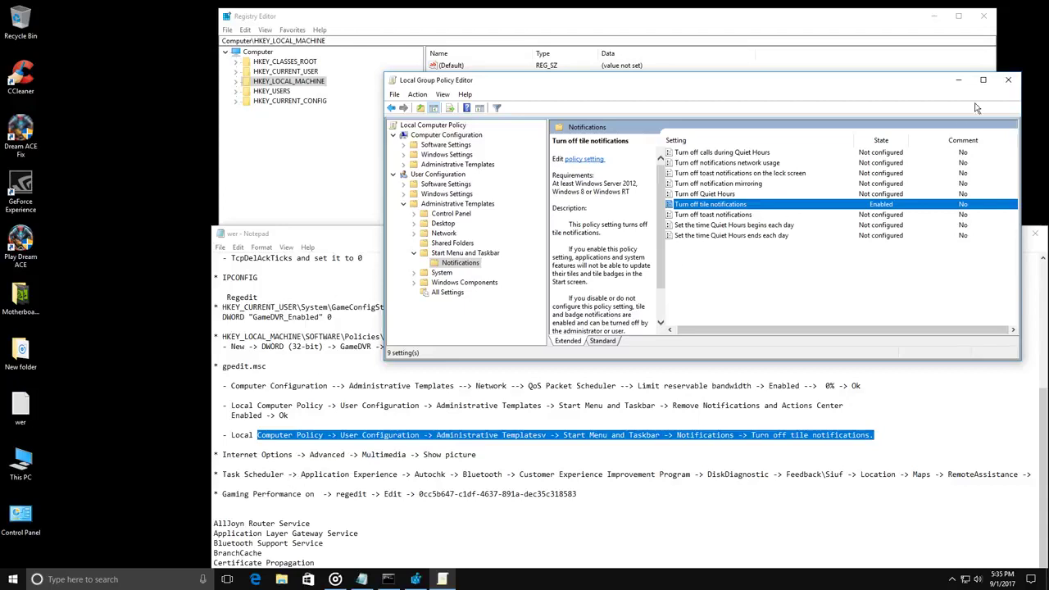
pyautogui.click(1009, 79)
pyautogui.click(986, 18)
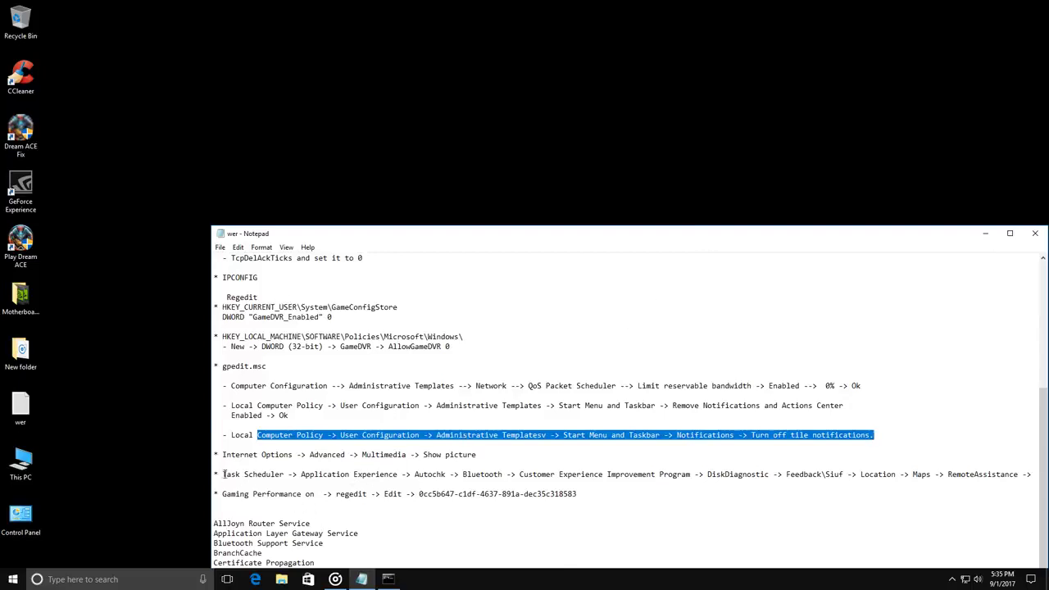
# - Copy the name Task Scheduler from the notes, search Windows for it, and run Task Scheduler as administrator
pyautogui.moveTo(223, 474); pyautogui.dragTo(287, 474)
pyautogui.hotkey('ctrl', 'c')
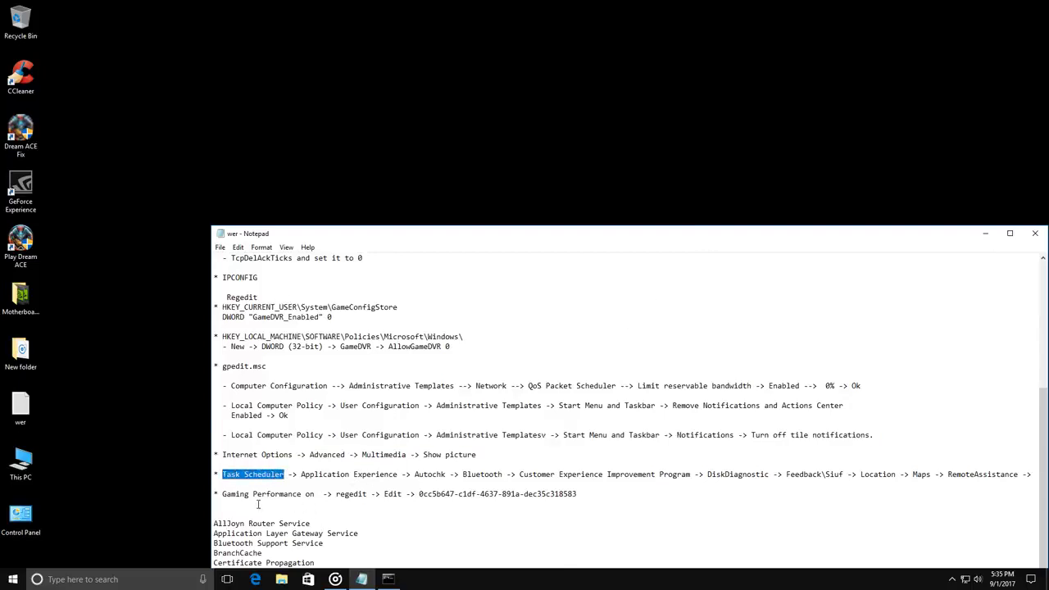
pyautogui.click(123, 580)
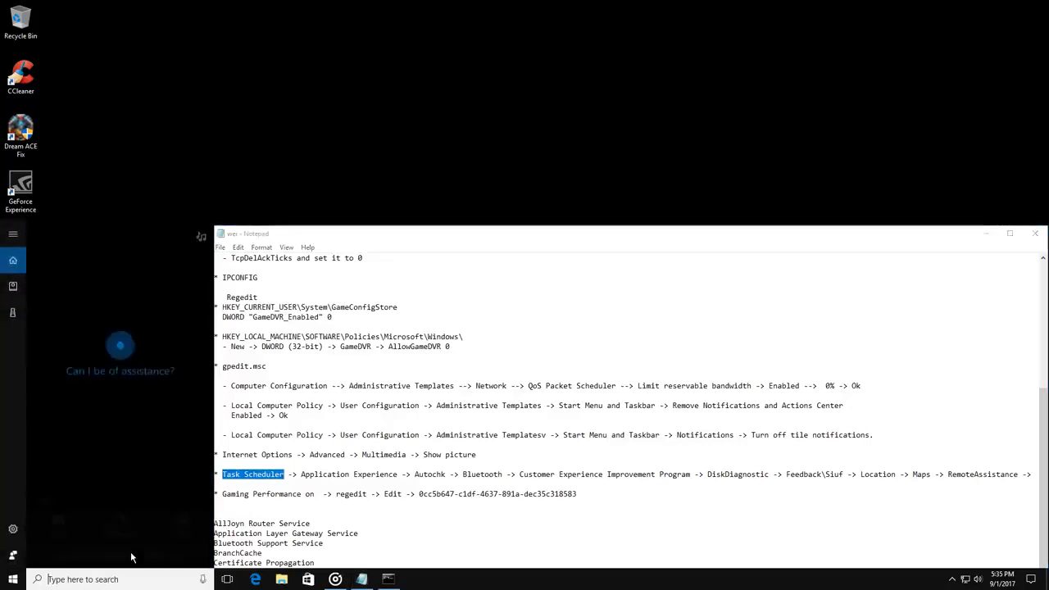
pyautogui.hotkey('ctrl', 'v')
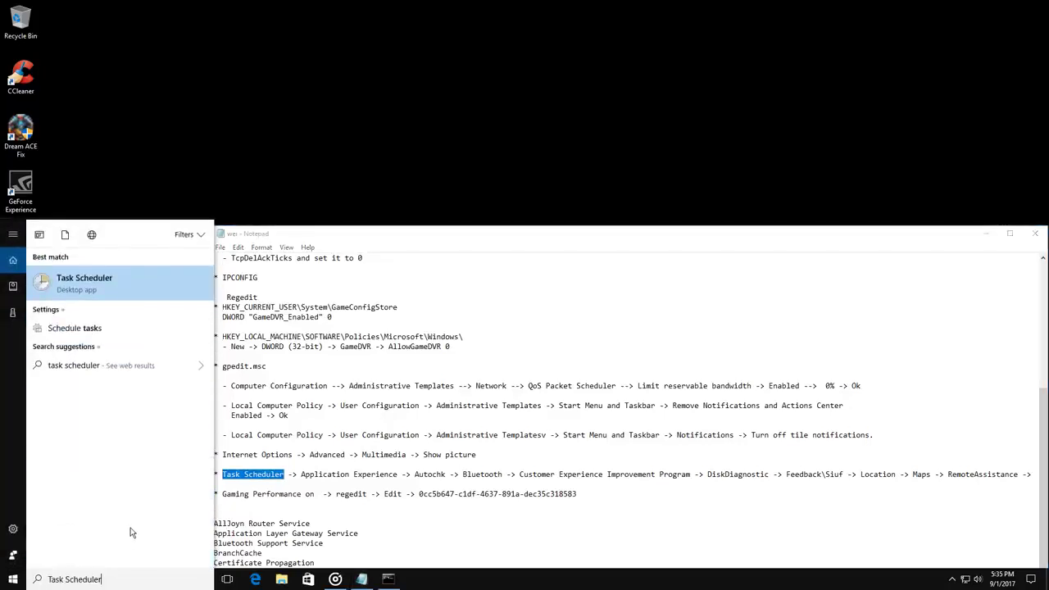
pyautogui.rightClick(85, 285)
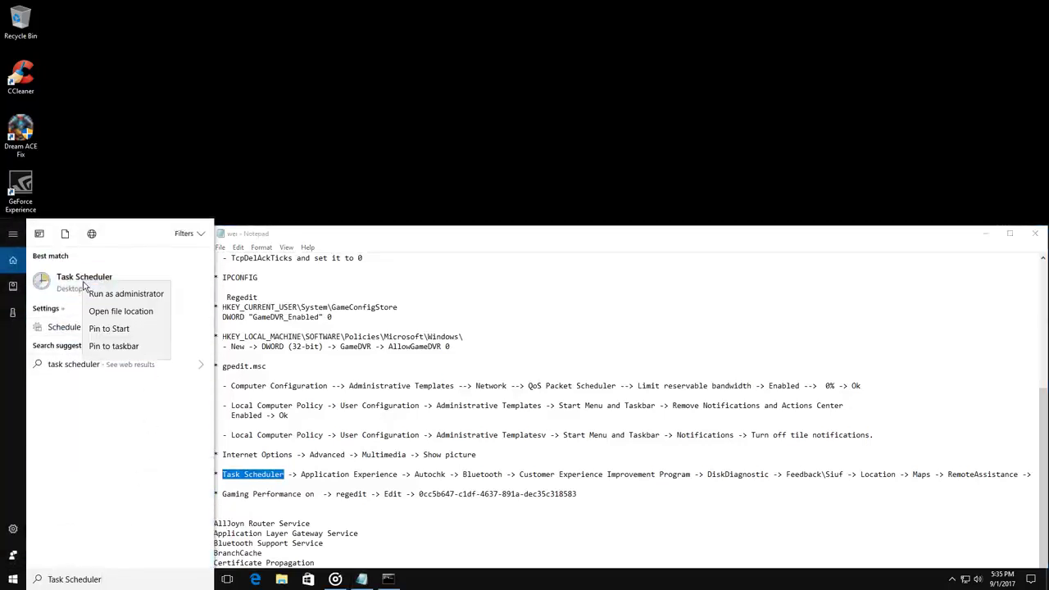
pyautogui.click(125, 294)
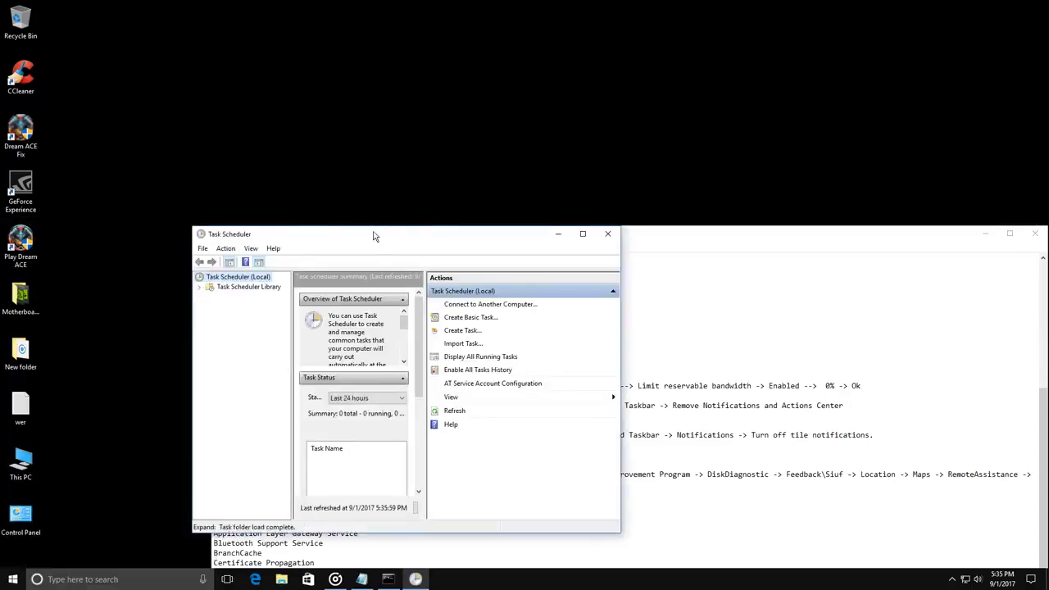
# - Move and widen the Task Scheduler window and its folder tree, then expand Task Scheduler Library > Microsoft > Windows
pyautogui.moveTo(373, 237); pyautogui.dragTo(306, 49)
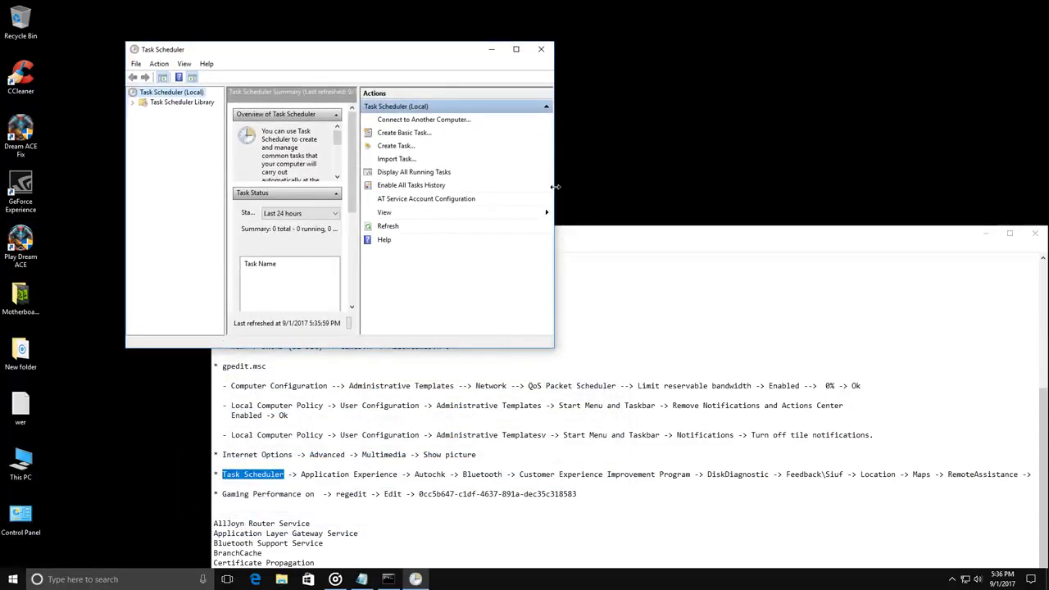
pyautogui.moveTo(555, 187); pyautogui.dragTo(894, 185)
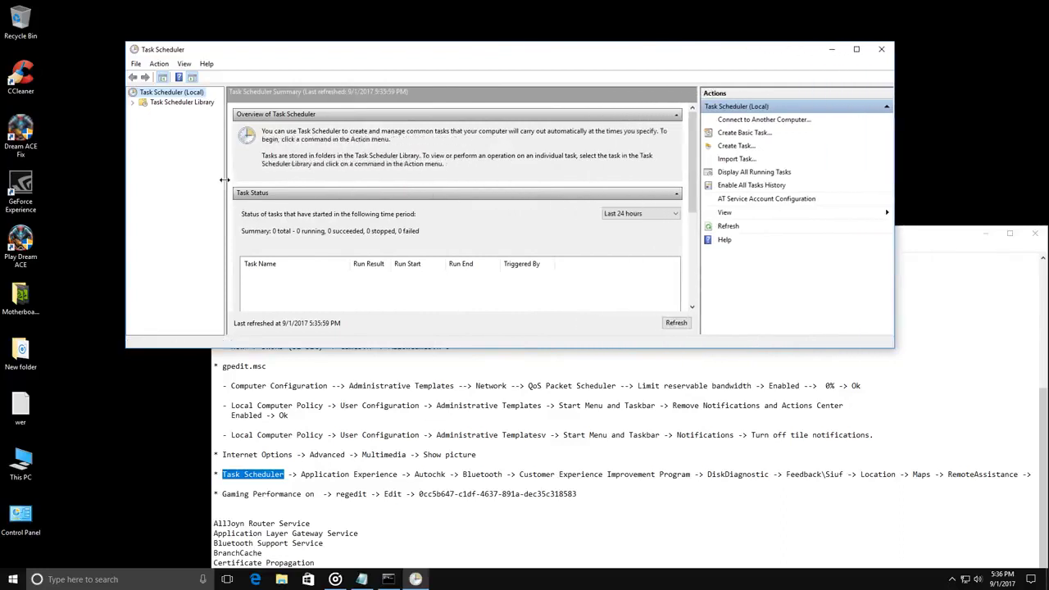
pyautogui.moveTo(223, 179); pyautogui.dragTo(309, 180)
pyautogui.click(133, 102)
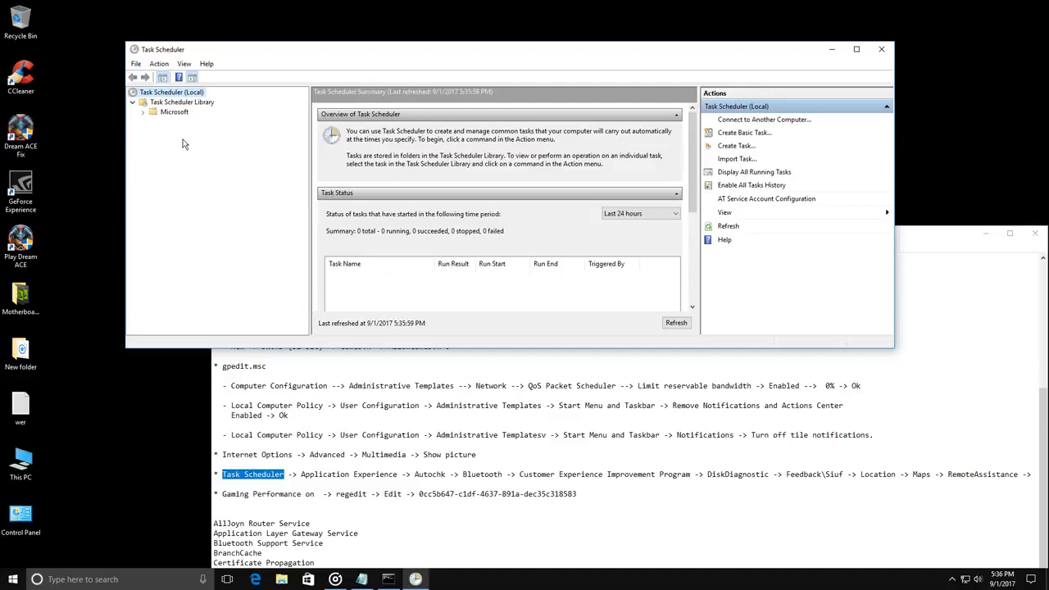
pyautogui.click(143, 112)
pyautogui.click(154, 122)
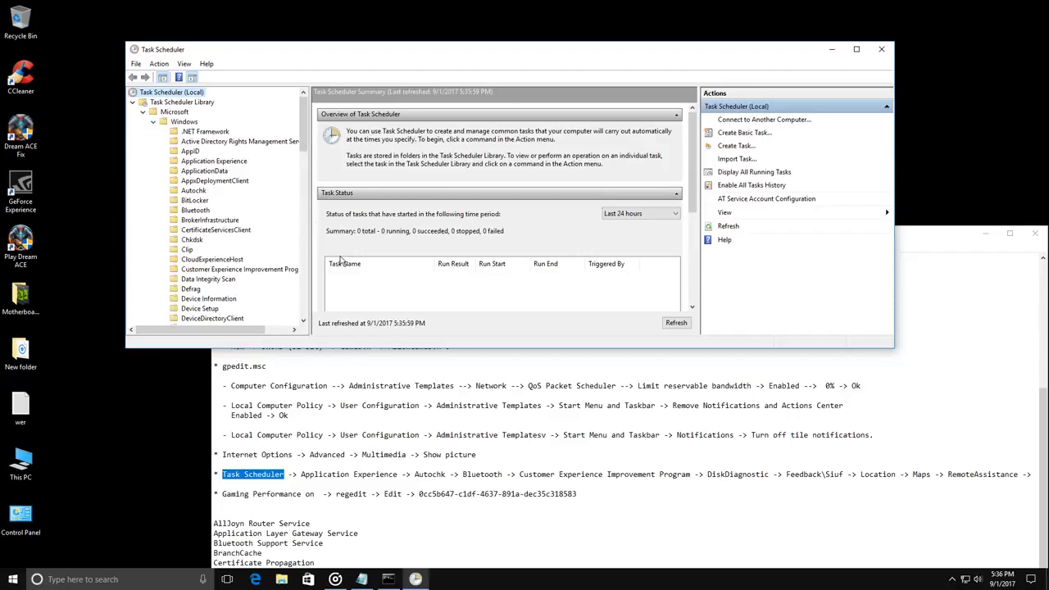
# - Disable the Microsoft Compatibility Appraiser, ProgramDataUpdater and StartupAppTask tasks in the Application Experience folder
pyautogui.click(226, 162)
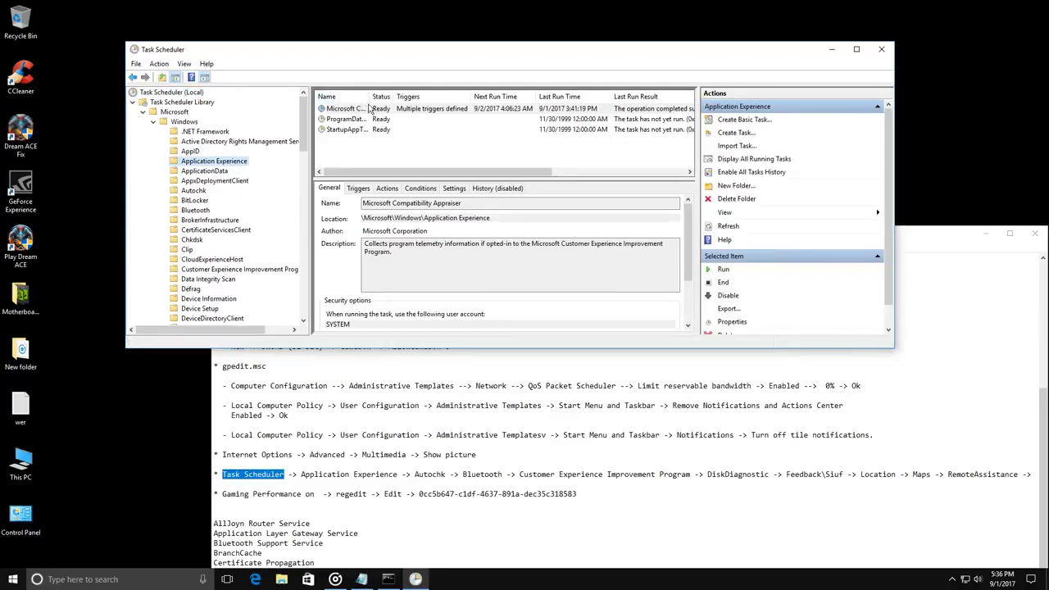
pyautogui.moveTo(372, 97); pyautogui.dragTo(439, 98)
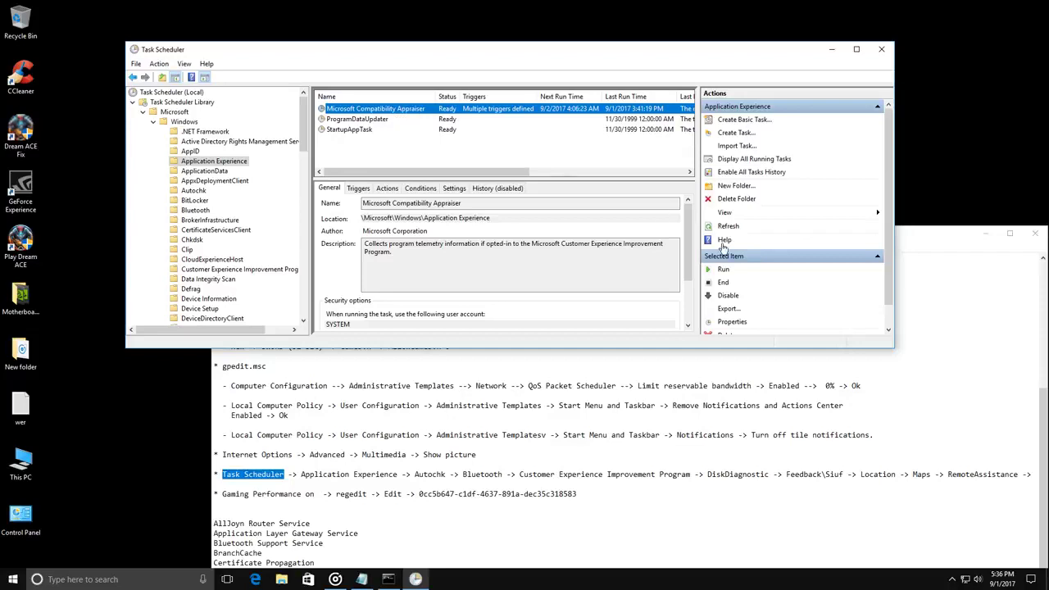
pyautogui.click(729, 296)
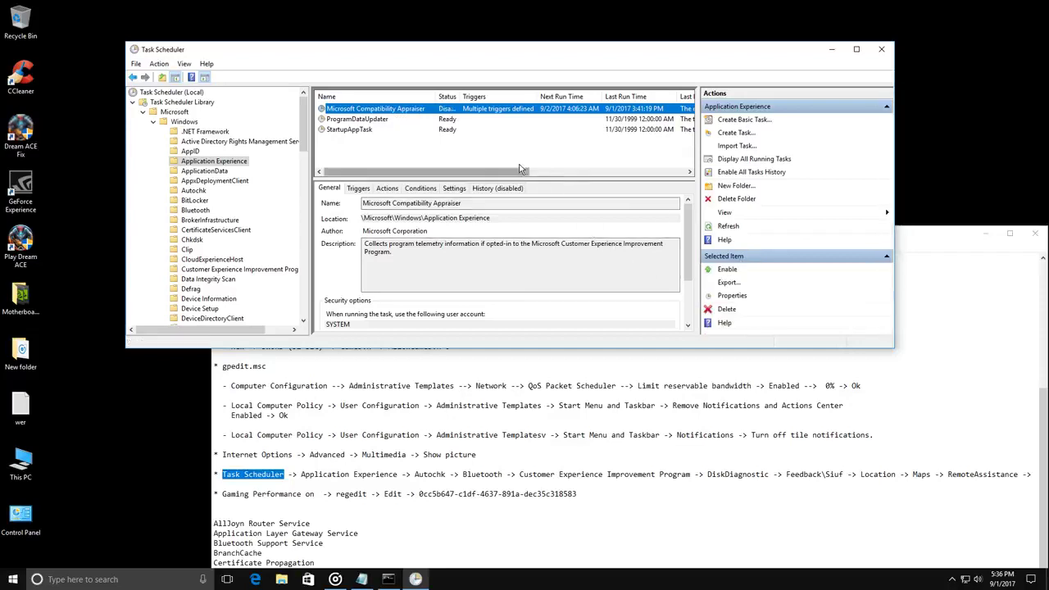
pyautogui.click(398, 122)
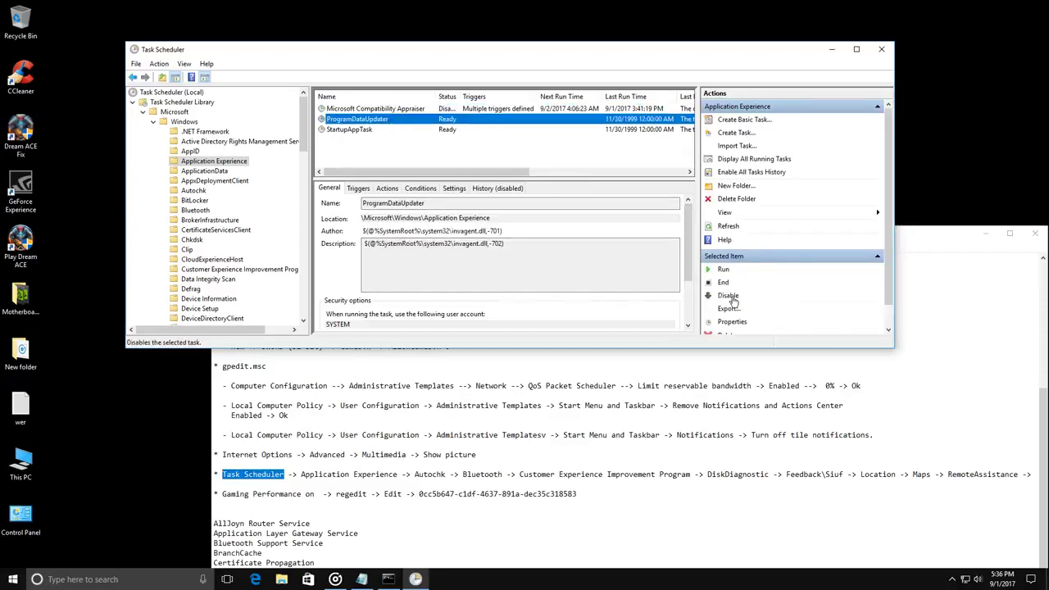
pyautogui.click(729, 296)
pyautogui.click(361, 130)
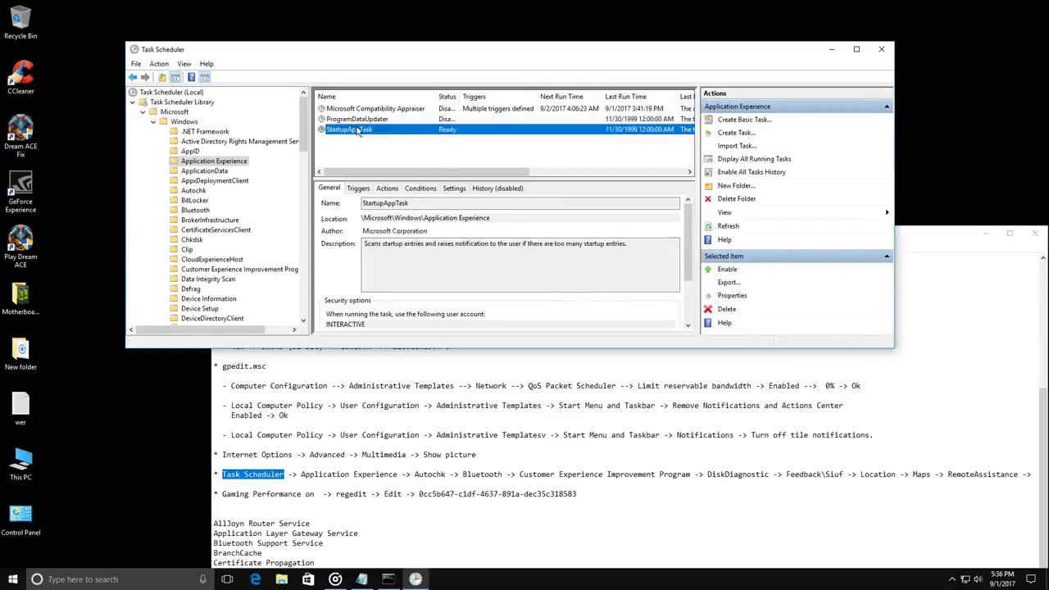
pyautogui.click(729, 295)
# - Highlight Autochk in the wer notes and disable the Proxy task in the Autochk folder
pyautogui.click(423, 470)
pyautogui.moveTo(415, 474); pyautogui.dragTo(447, 474)
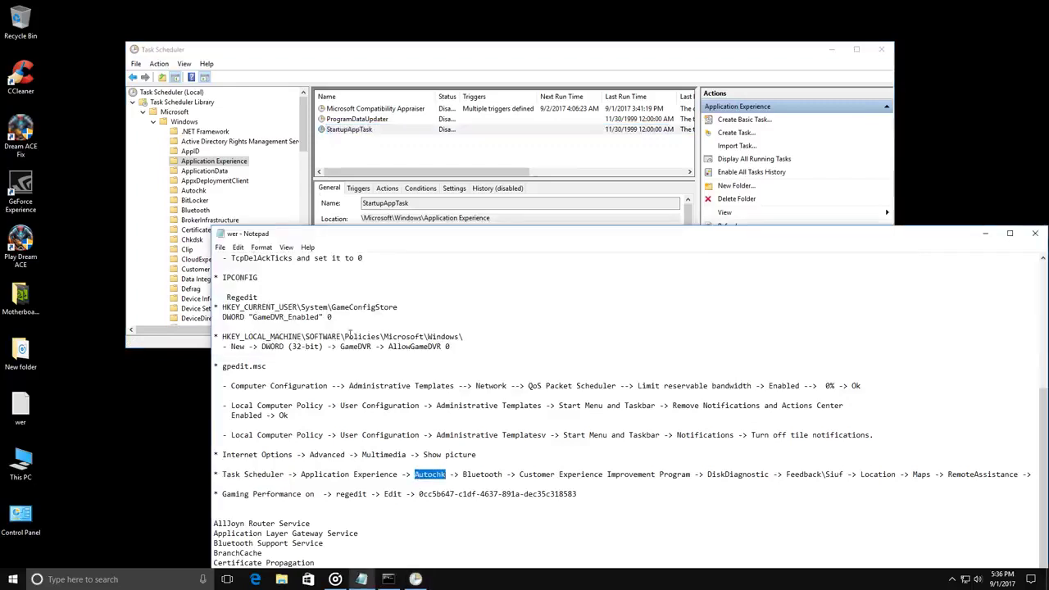
pyautogui.click(197, 191)
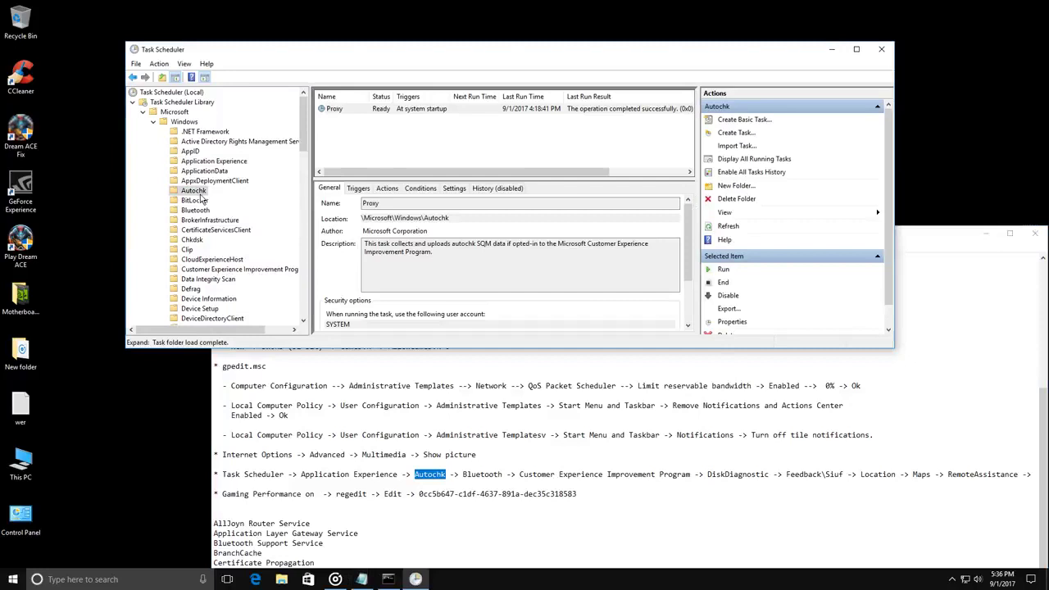
pyautogui.click(336, 112)
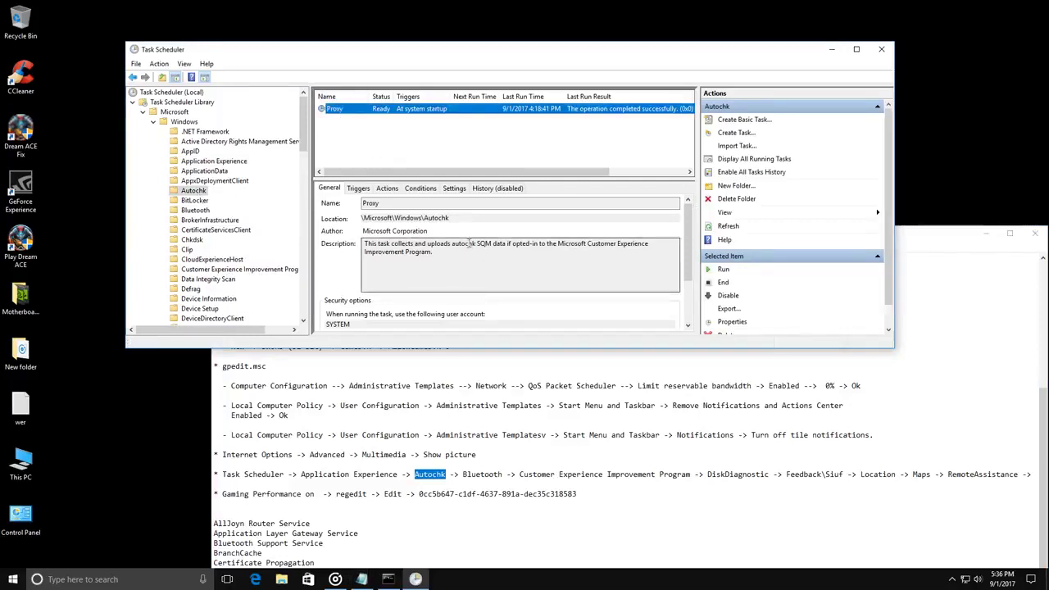
pyautogui.moveTo(459, 245); pyautogui.dragTo(568, 264)
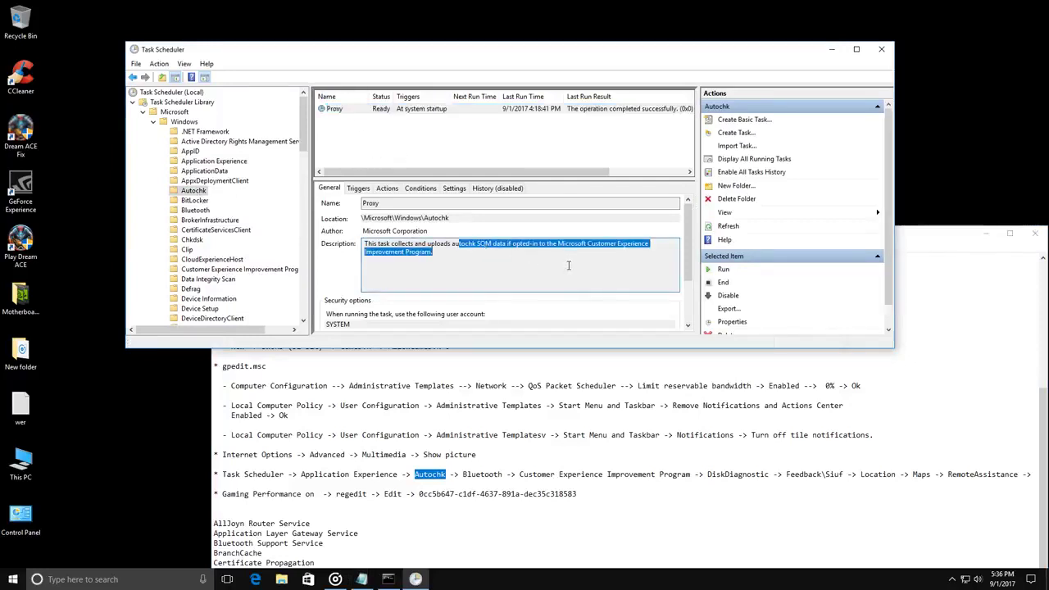
pyautogui.click(729, 296)
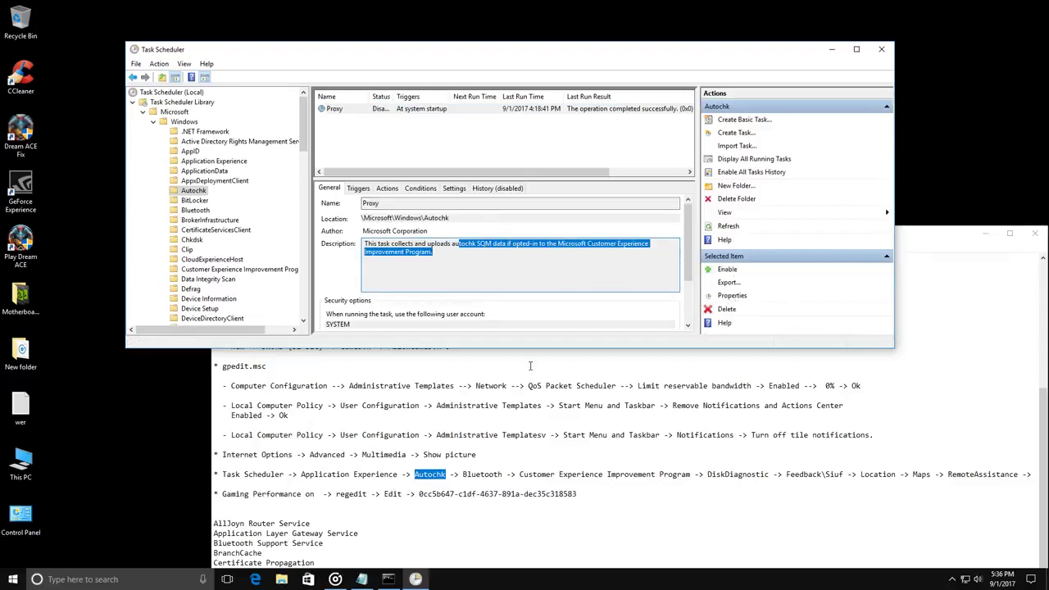
# - Highlight Bluetooth in the notes and disable the UninstallDeviceTask task in the Bluetooth folder
pyautogui.moveTo(463, 474); pyautogui.dragTo(509, 476)
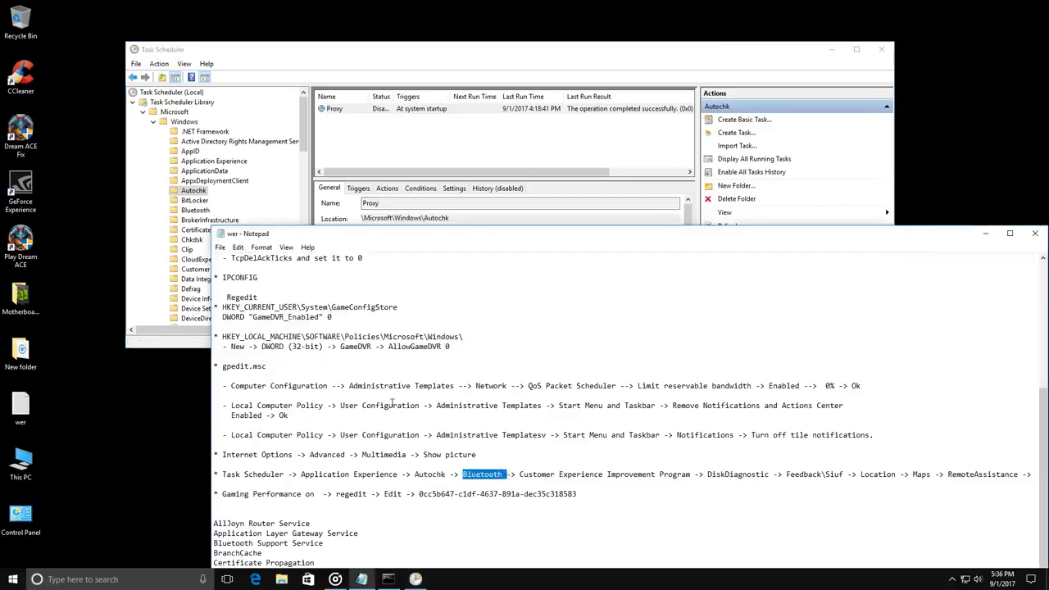
pyautogui.click(200, 212)
pyautogui.scroll(-1, 242, 212)
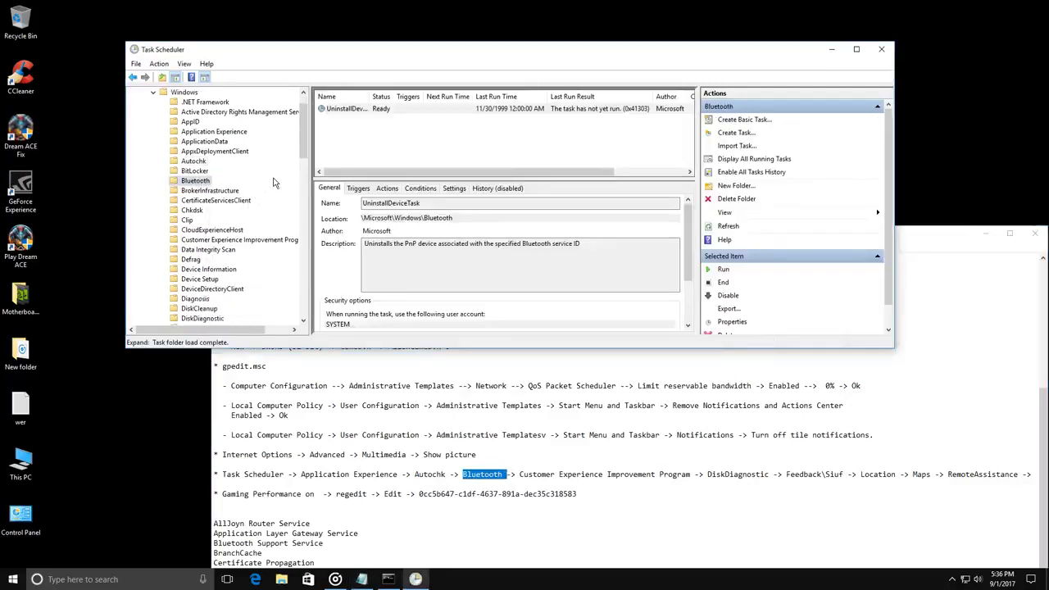
pyautogui.click(365, 113)
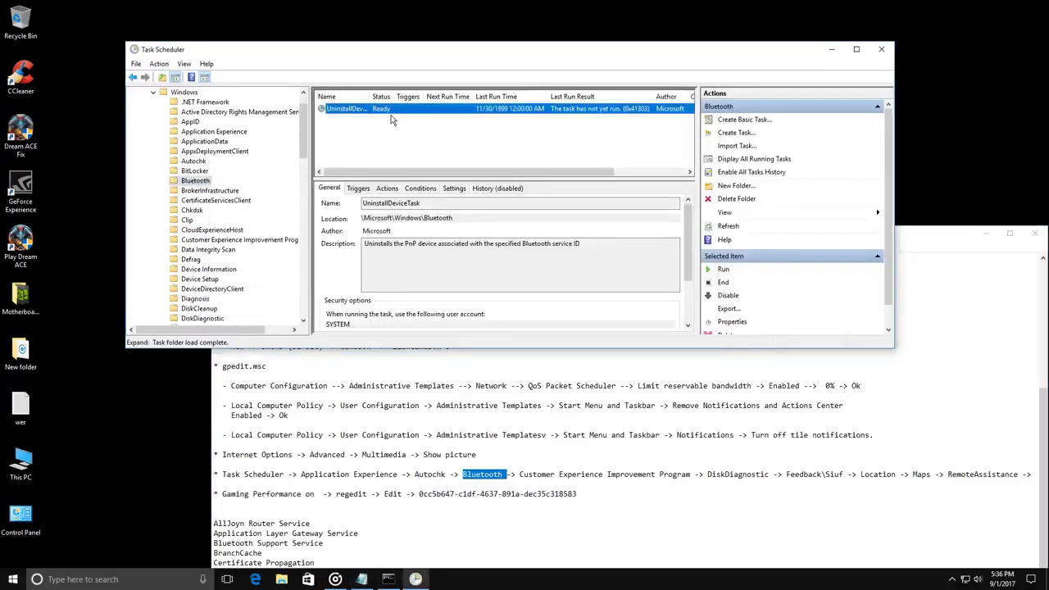
pyautogui.click(728, 295)
# - Mark Customer Experience Improvement Program in the notes and disable that folder's Consolidator, KernelCeipTask and UsbCeip tasks
pyautogui.moveTo(530, 474); pyautogui.dragTo(687, 477)
pyautogui.scroll(-2, 264, 198)
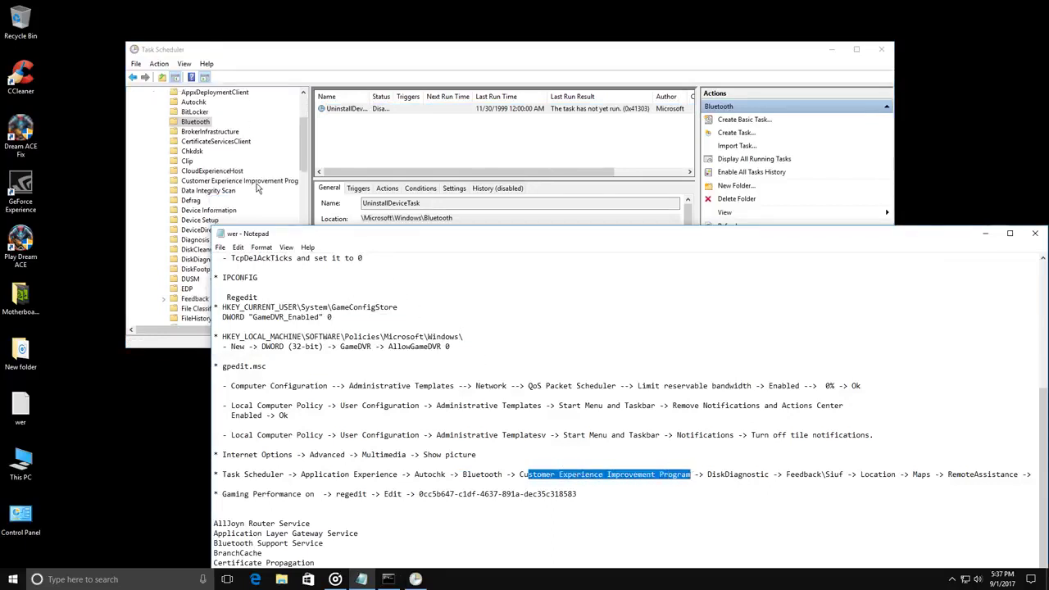
pyautogui.click(259, 185)
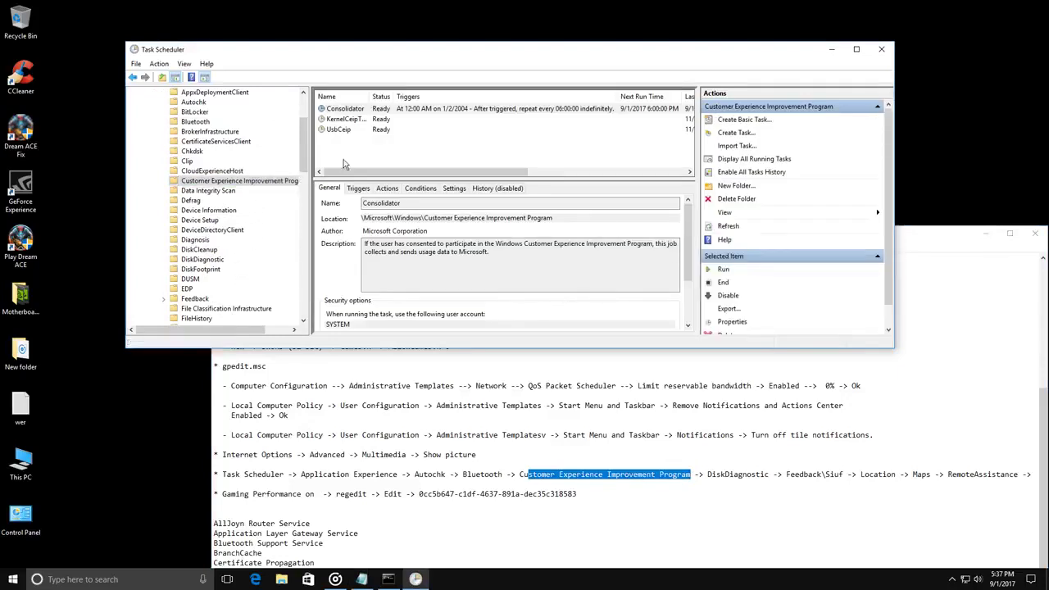
pyautogui.click(357, 112)
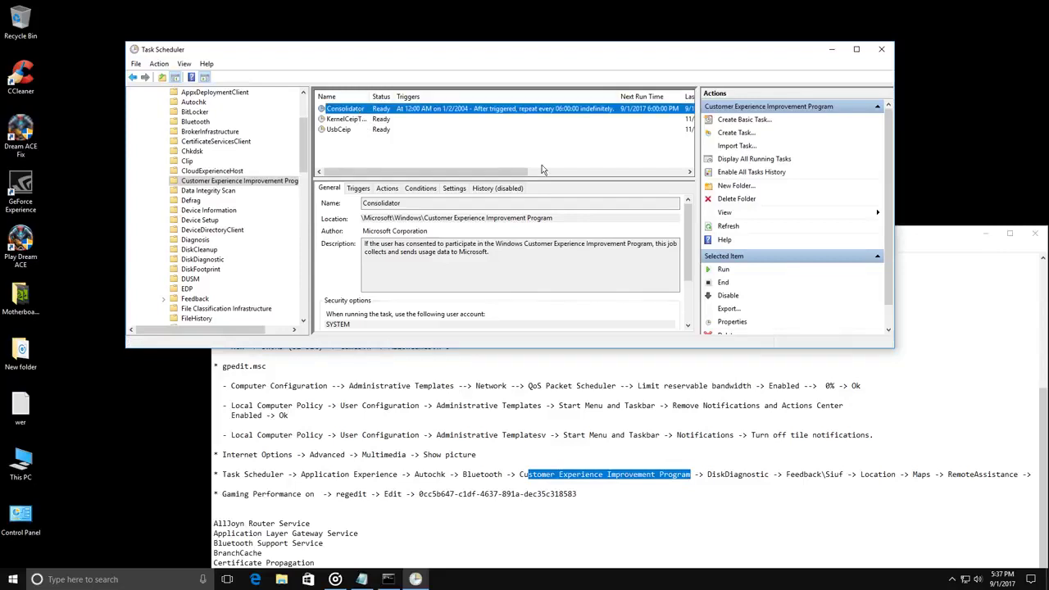
pyautogui.click(728, 296)
pyautogui.click(385, 120)
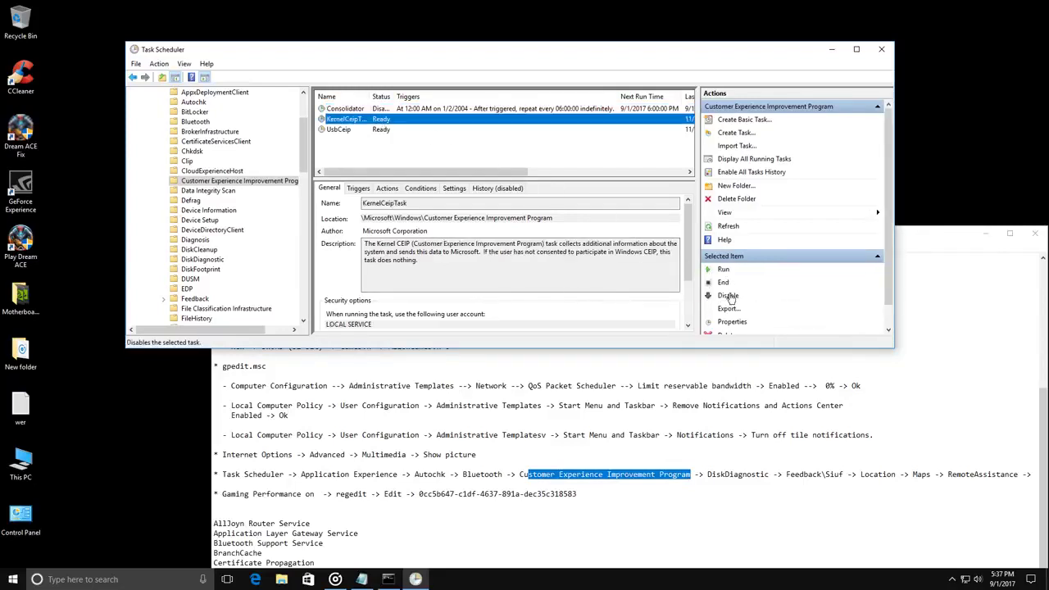
pyautogui.click(728, 296)
pyautogui.click(383, 130)
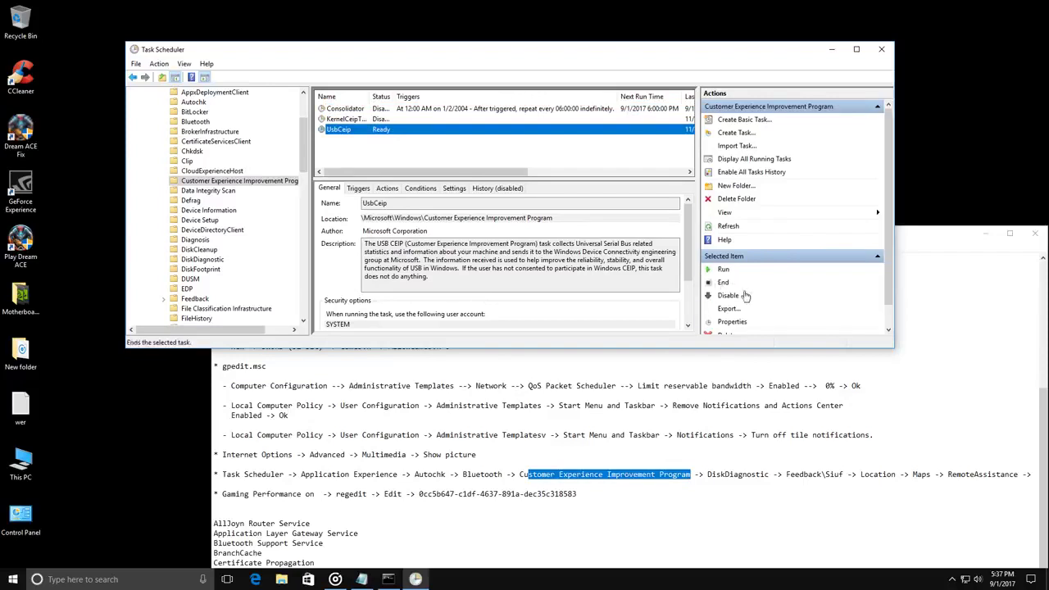
pyautogui.click(728, 296)
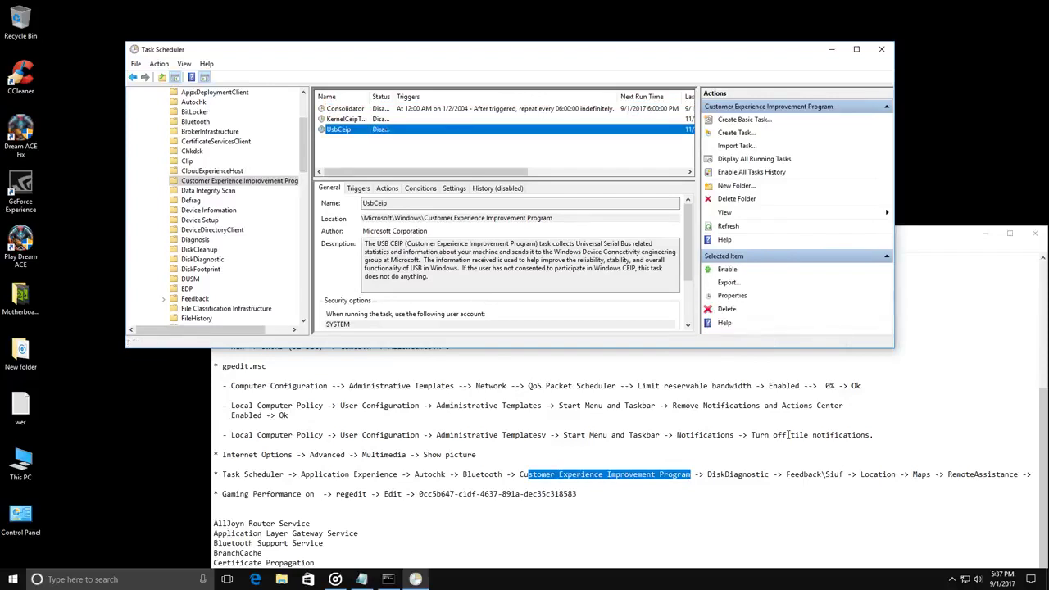
# - Highlight DiskDiagnostic in the notes and disable the Microsoft-Windows-DiskDiagnosticDataCollector task in the DiskDiagnostic folder
pyautogui.moveTo(709, 473); pyautogui.dragTo(770, 475)
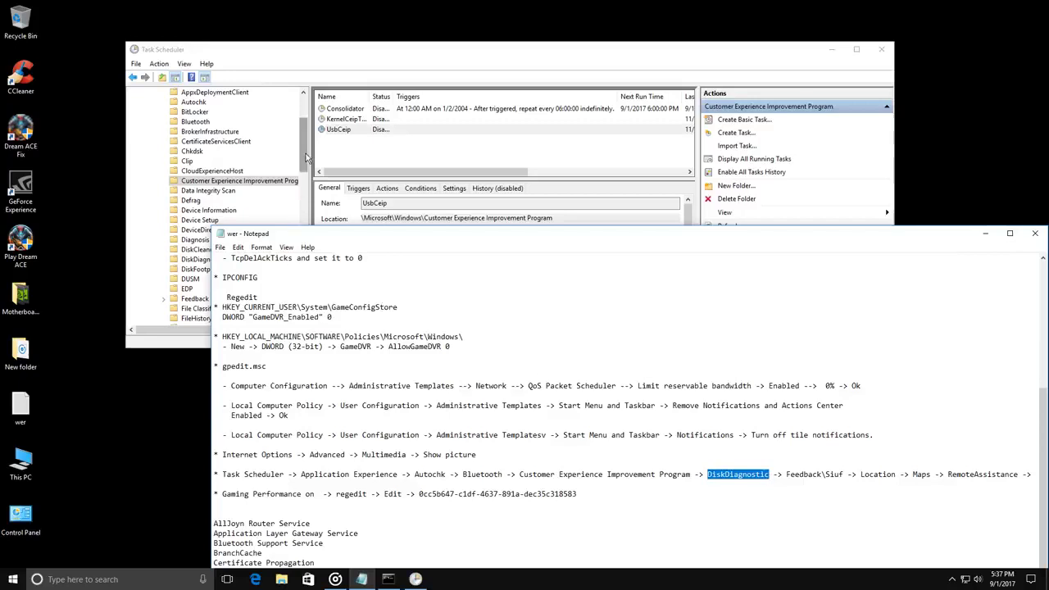
pyautogui.moveTo(306, 159); pyautogui.dragTo(306, 166)
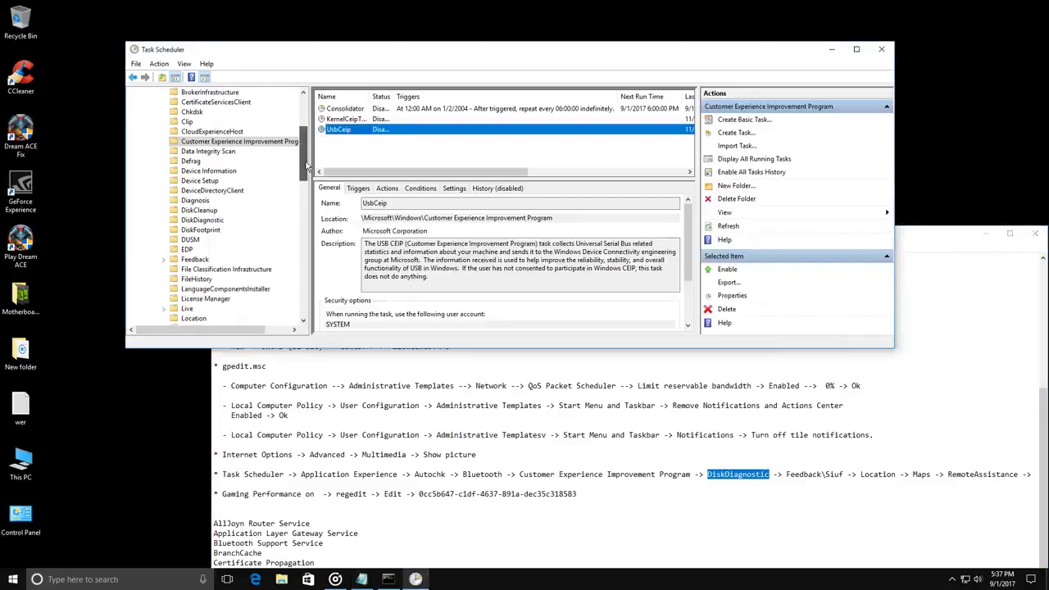
pyautogui.click(207, 221)
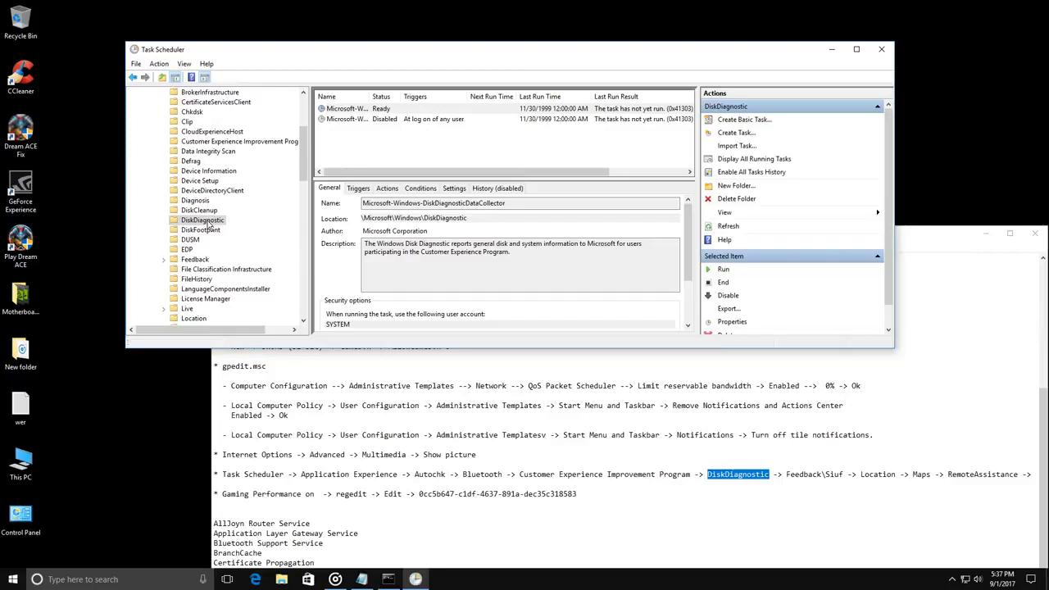
pyautogui.click(353, 110)
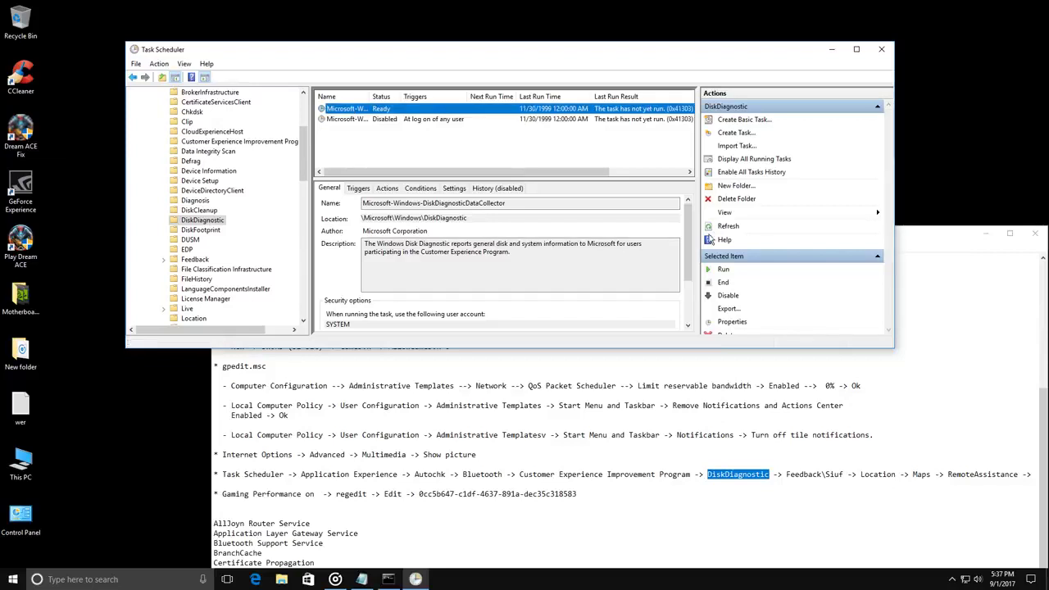
pyautogui.click(727, 295)
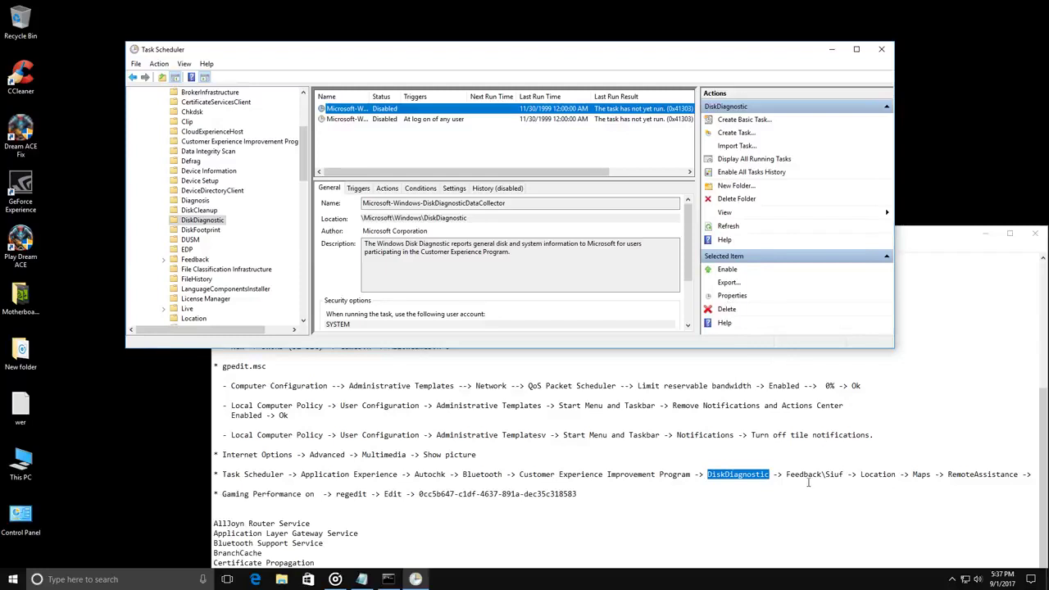
# - Highlight Feedback\Siuf in the notes and disable the DmClient and DmClientOnScenarioDownload tasks in the Feedback > Siuf folder
pyautogui.moveTo(786, 477); pyautogui.dragTo(845, 477)
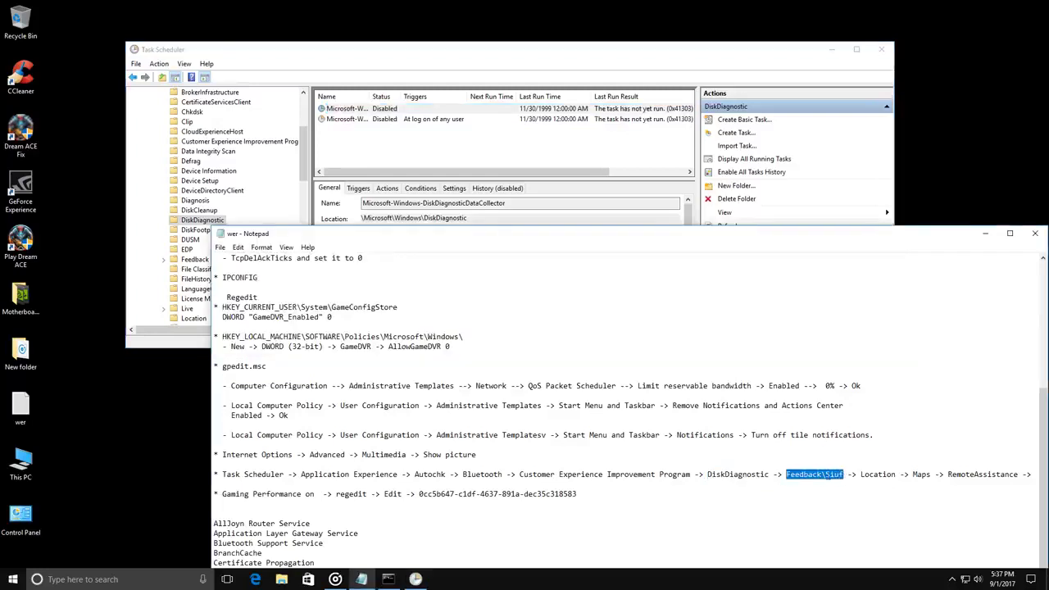
pyautogui.moveTo(304, 135); pyautogui.dragTo(305, 187)
pyautogui.click(163, 171)
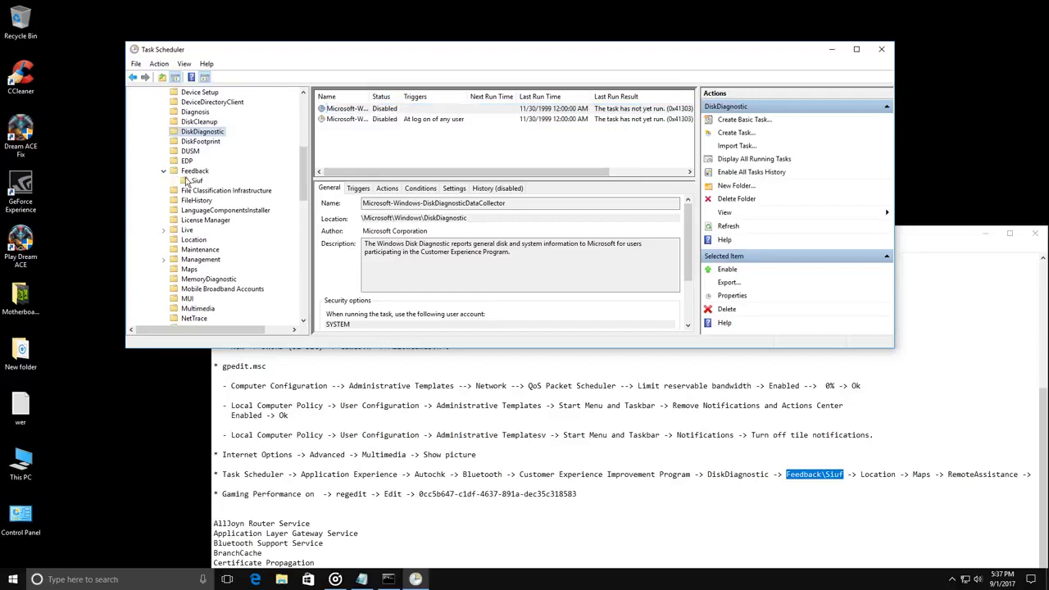
pyautogui.click(195, 180)
pyautogui.click(345, 110)
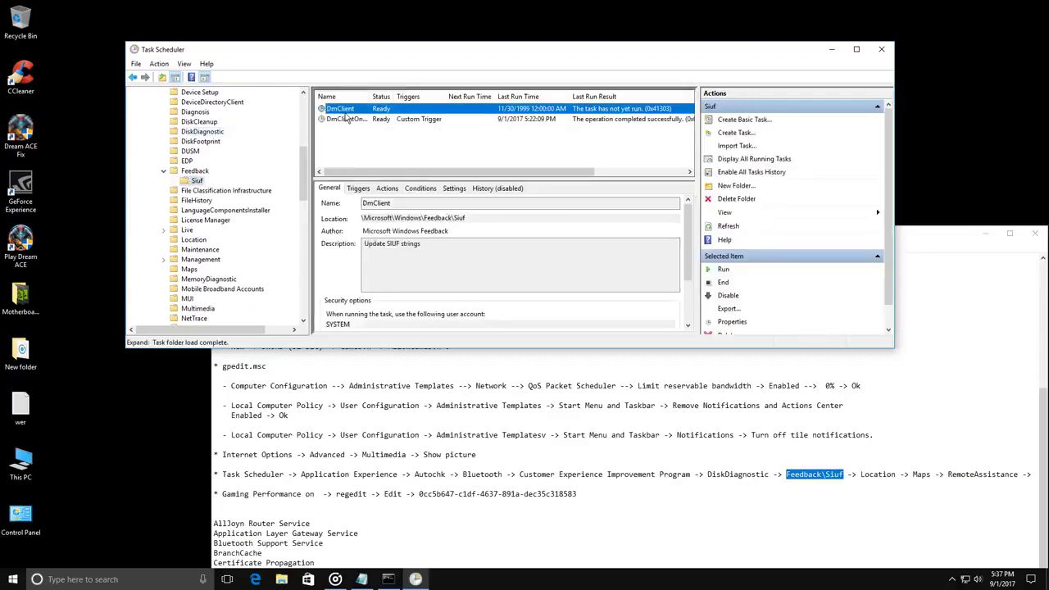
pyautogui.click(728, 295)
pyautogui.click(418, 120)
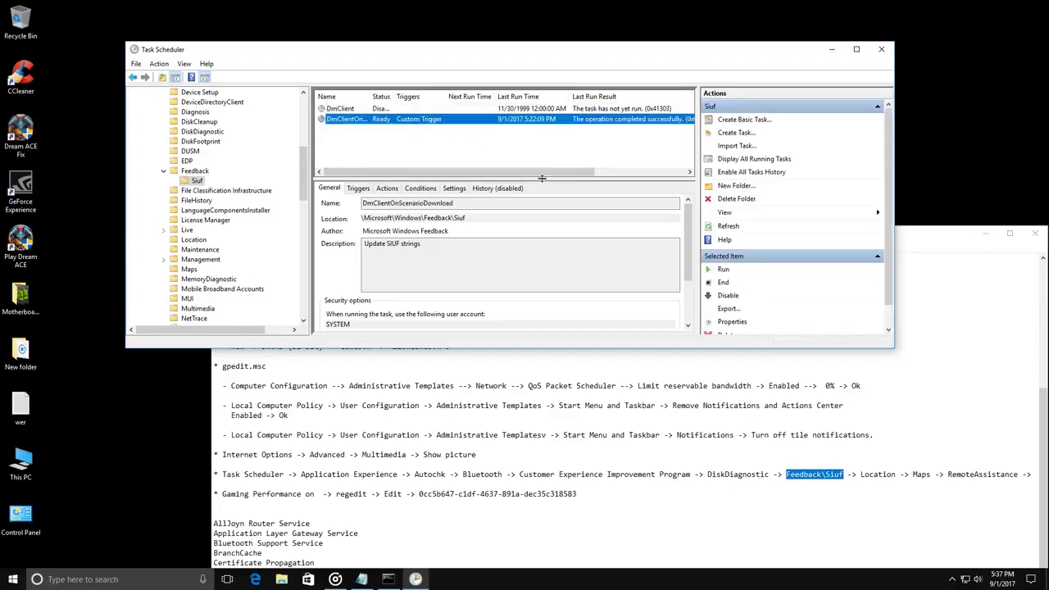
pyautogui.click(729, 297)
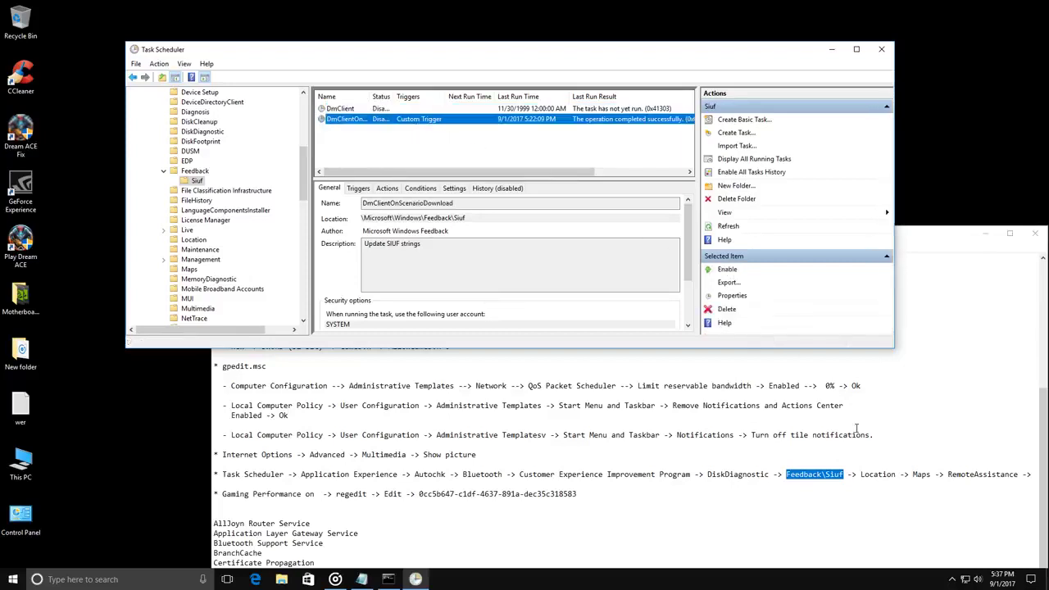
# - Highlight Location in the notes and disable the Notifications and WindowsActionDialog tasks in the Location folder
pyautogui.moveTo(861, 475); pyautogui.dragTo(896, 475)
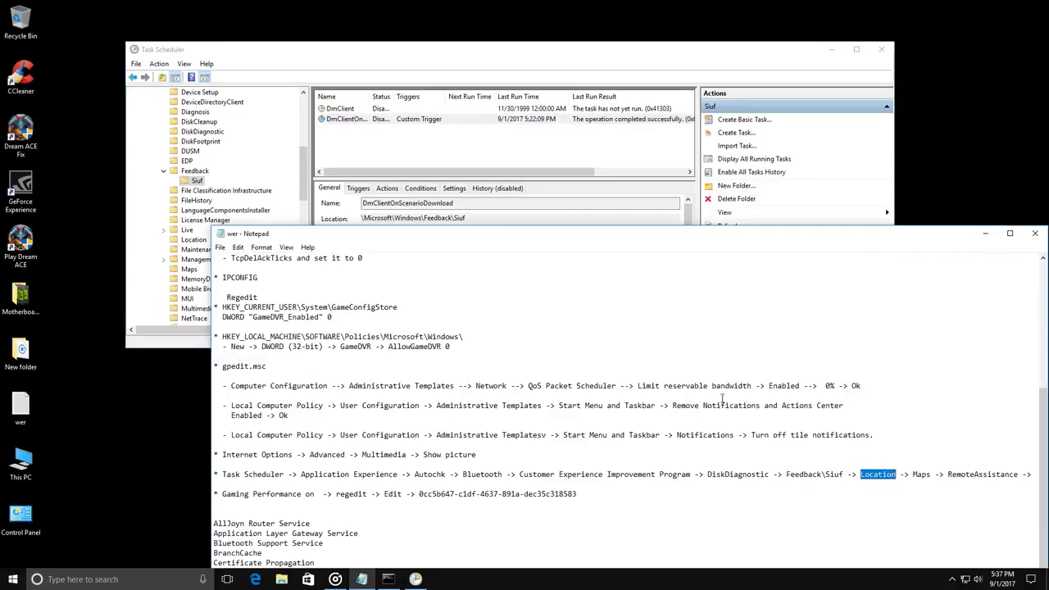
pyautogui.hscroll(1, 412, 173)
pyautogui.moveTo(302, 164); pyautogui.dragTo(303, 176)
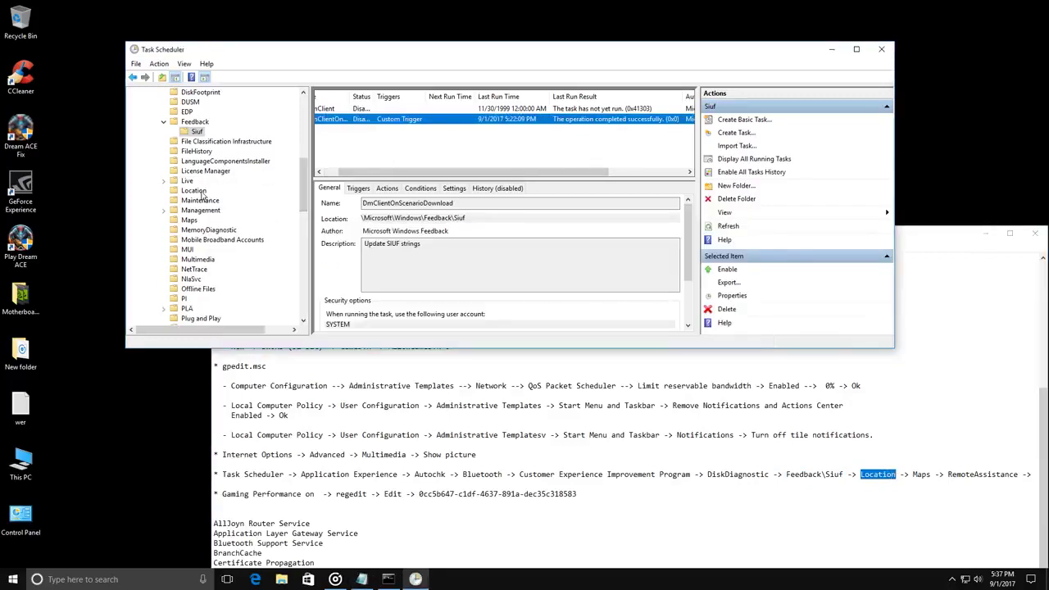
pyautogui.click(195, 192)
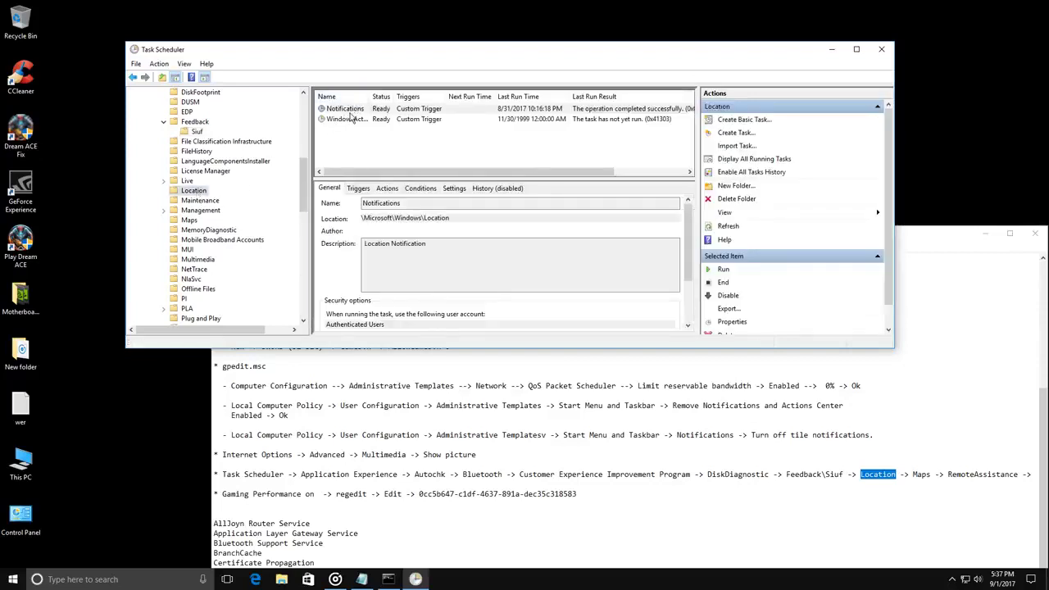
pyautogui.click(352, 112)
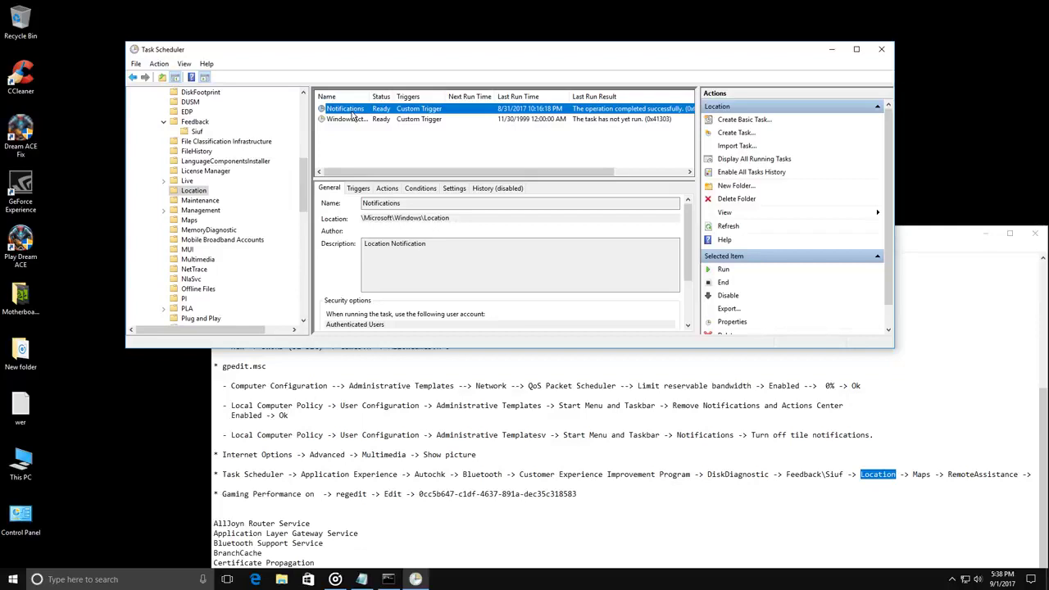
pyautogui.click(727, 296)
pyautogui.click(398, 120)
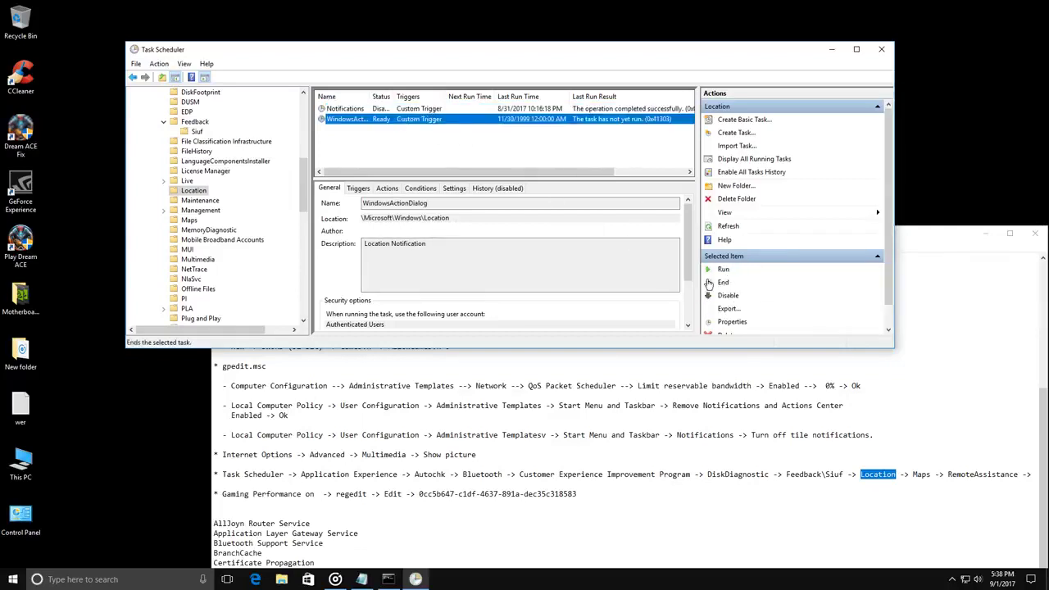
pyautogui.click(728, 296)
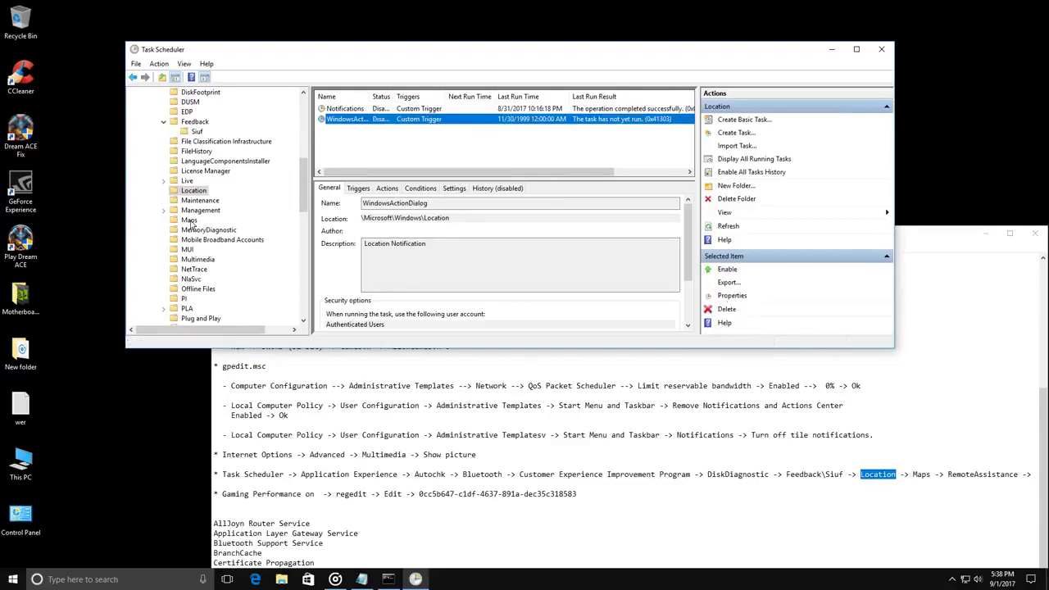
# - Highlight Maps in the notes and disable the MapsToastTask and MapsUpdateTask tasks in the Maps folder
pyautogui.click(922, 474)
pyautogui.doubleClick(924, 474)
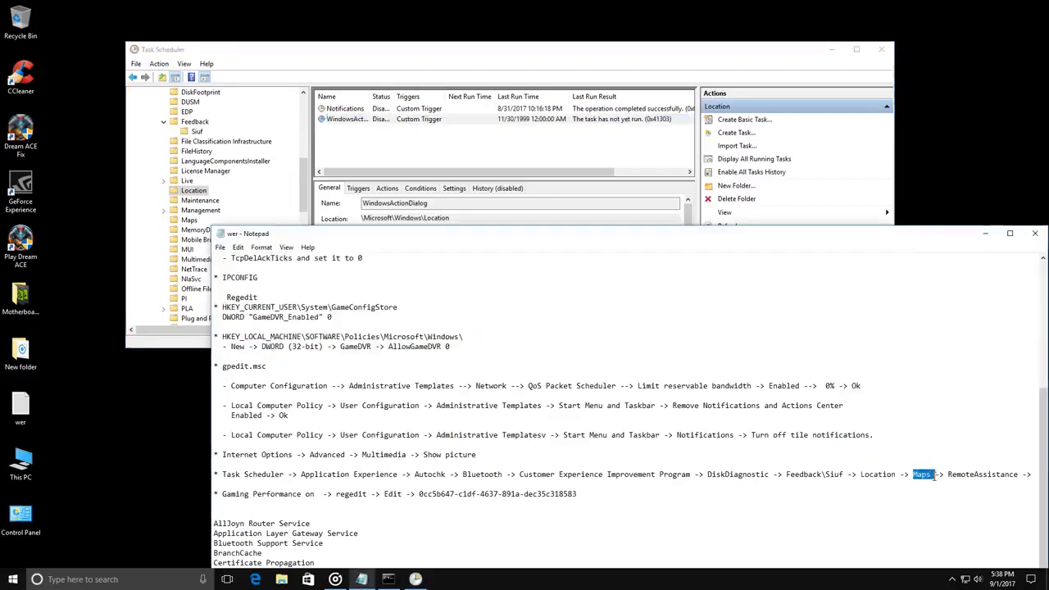
pyautogui.click(187, 221)
pyautogui.click(348, 109)
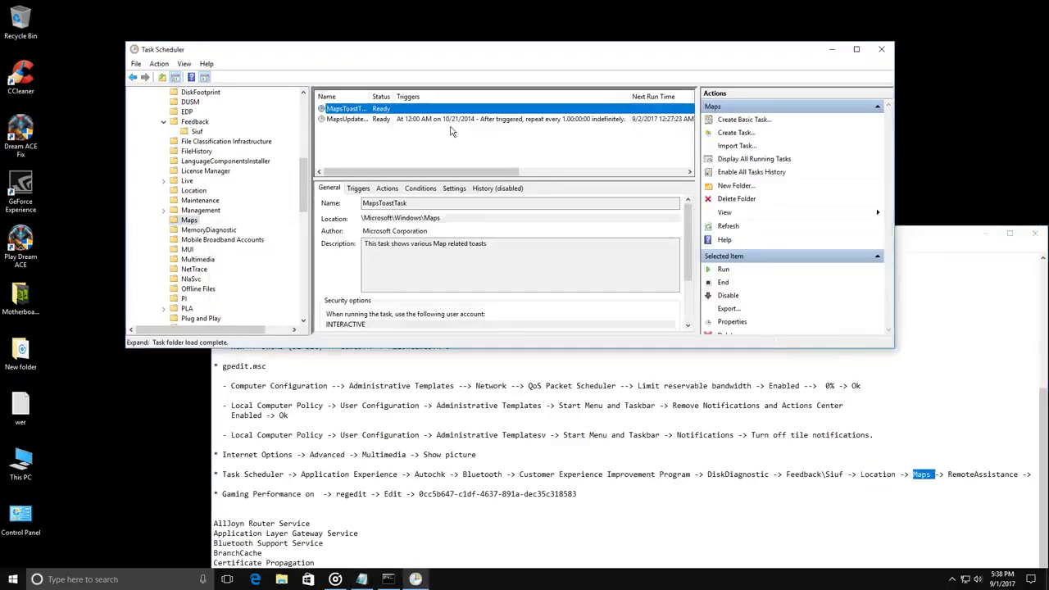
pyautogui.click(729, 297)
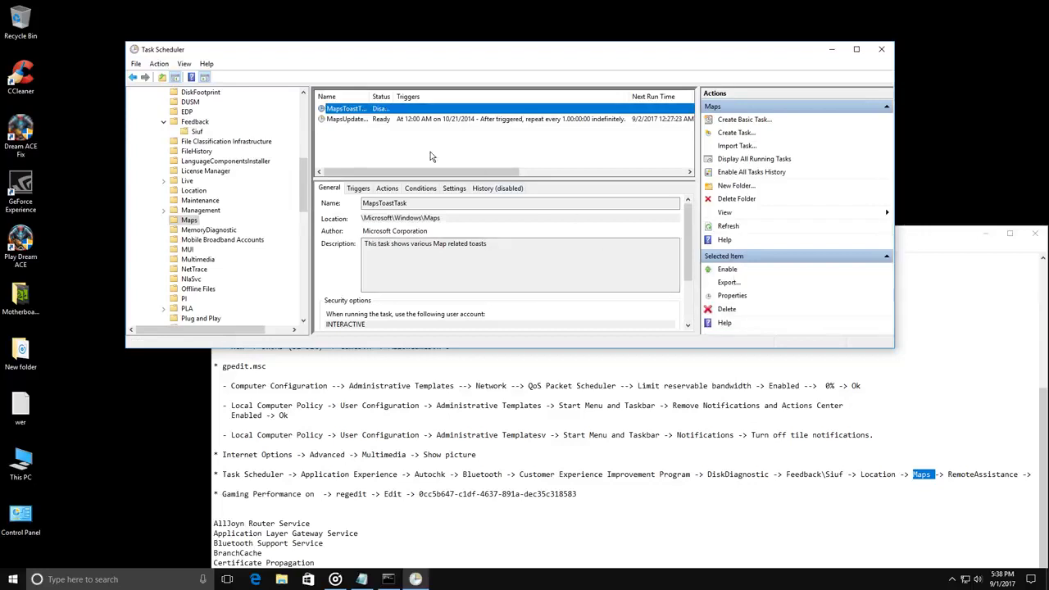
pyautogui.click(348, 120)
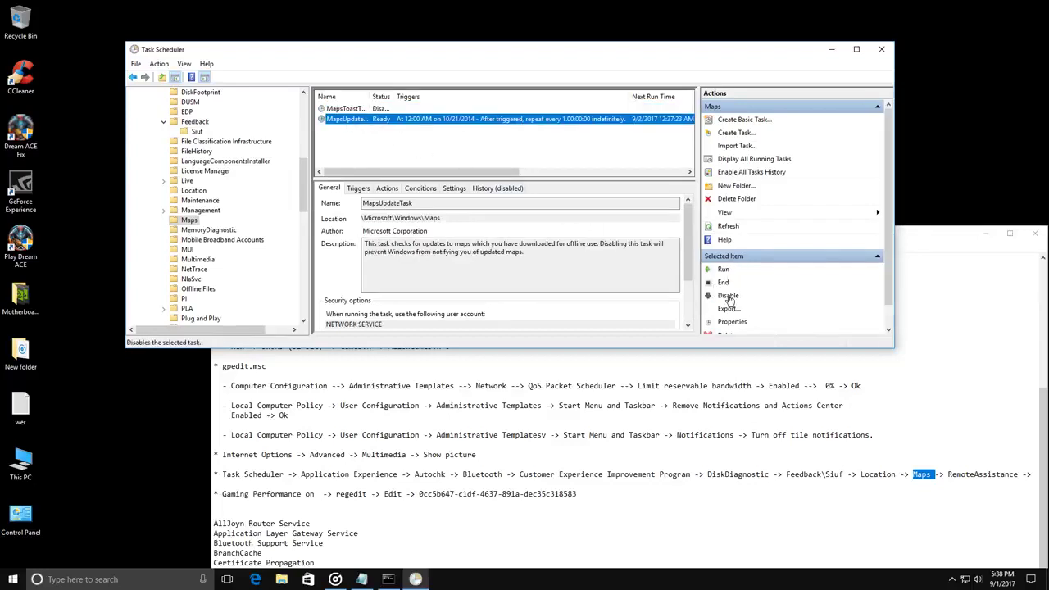
pyautogui.click(728, 296)
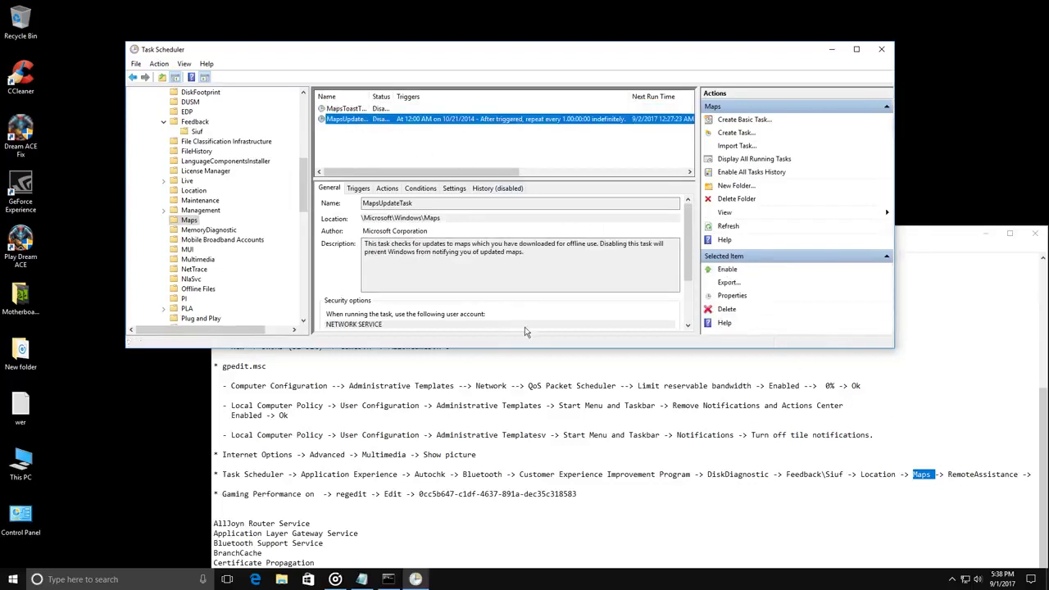
# - Highlight RemoteAssistance in the notes and disable the RemoteAssistanceTask in the RemoteAssistance folder
pyautogui.moveTo(949, 474); pyautogui.dragTo(1019, 475)
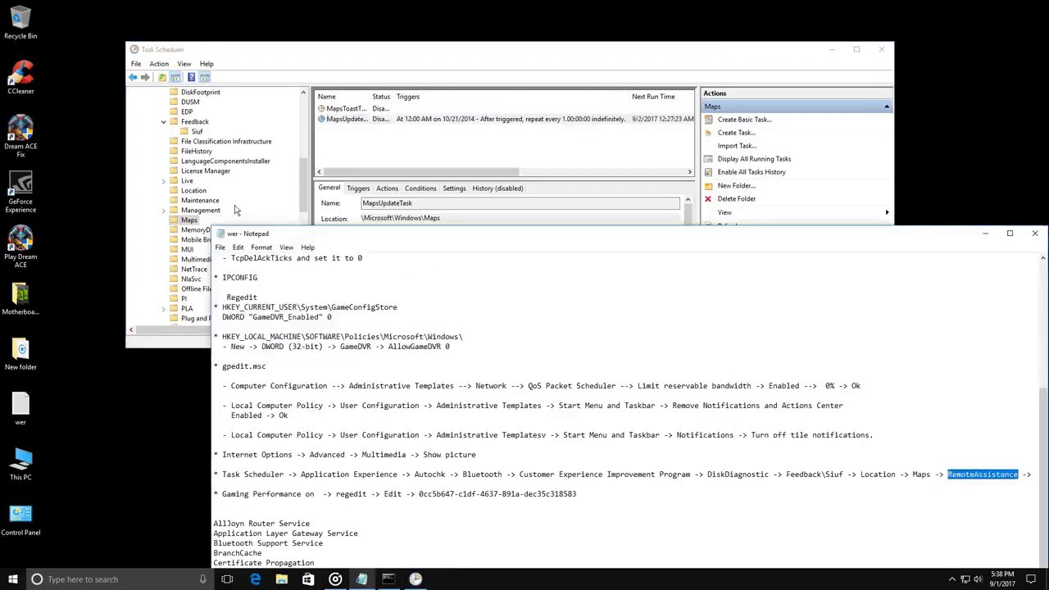
pyautogui.moveTo(300, 184); pyautogui.dragTo(319, 236)
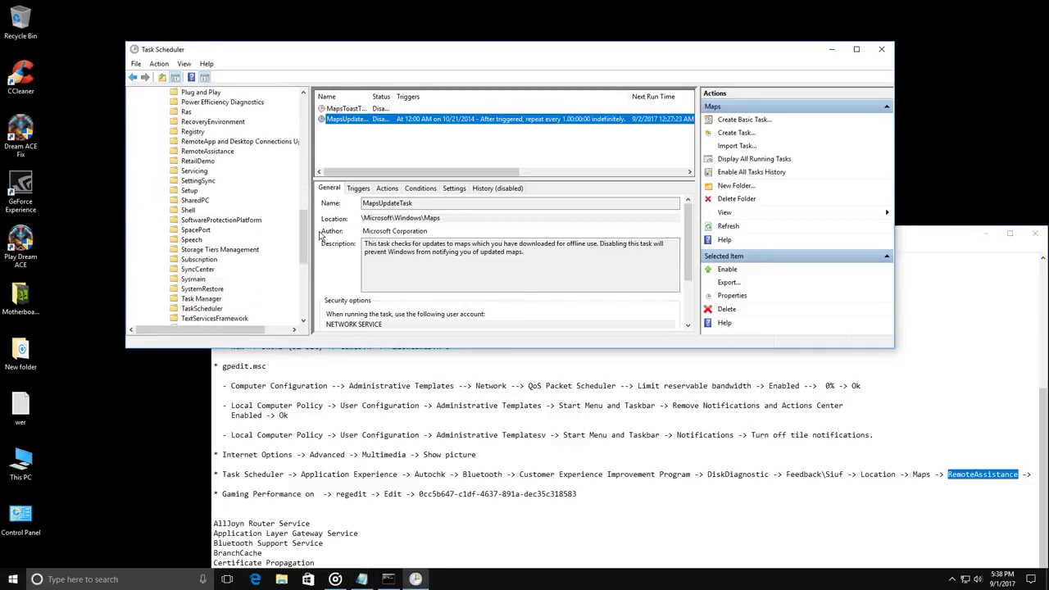
pyautogui.click(218, 152)
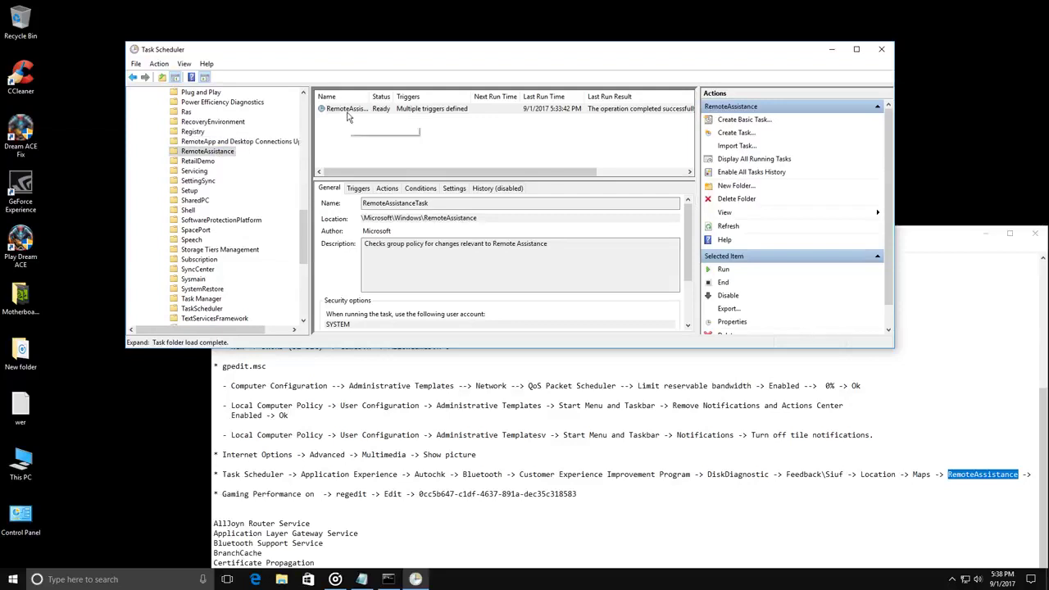
pyautogui.click(349, 113)
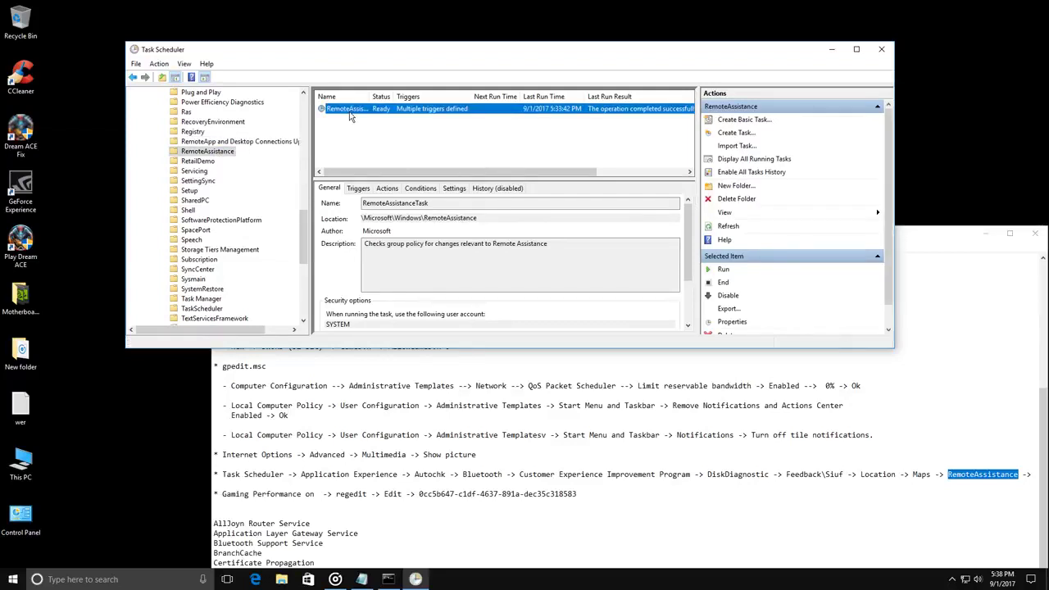
pyautogui.click(728, 295)
# - Check the end of the Task Scheduler line in the notes and inspect the Bluetooth folder's task with a wider Name column
pyautogui.moveTo(944, 237); pyautogui.dragTo(828, 222)
pyautogui.moveTo(927, 303); pyautogui.dragTo(1047, 309)
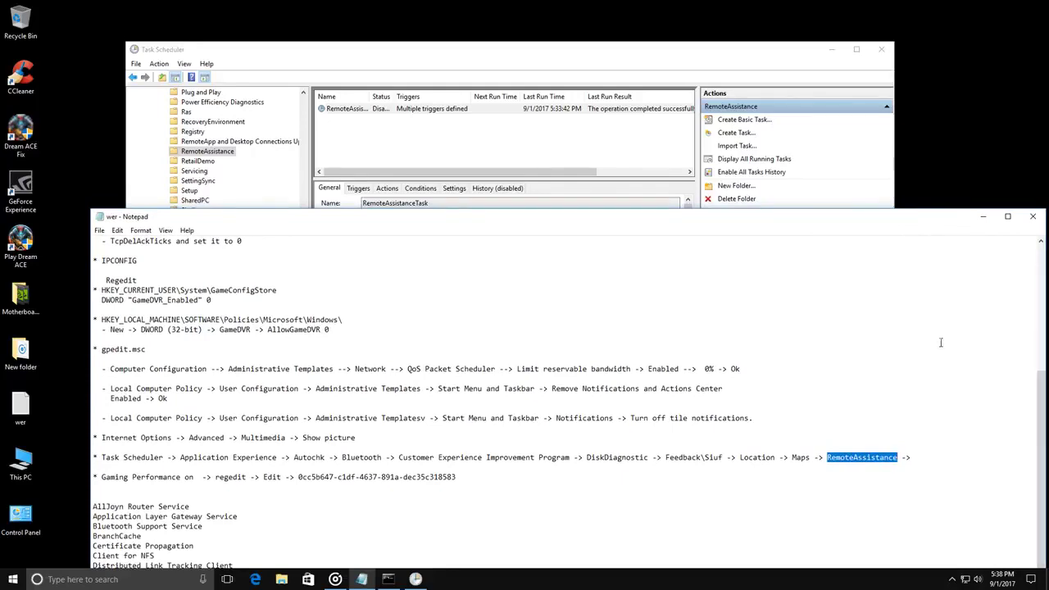
pyautogui.moveTo(778, 221); pyautogui.dragTo(838, 238)
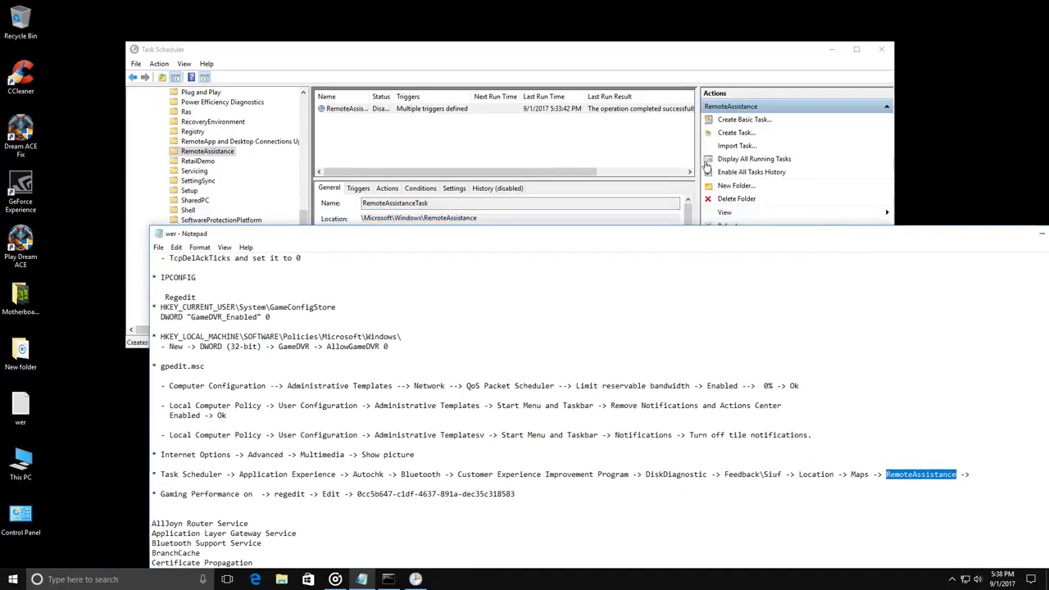
pyautogui.click(583, 60)
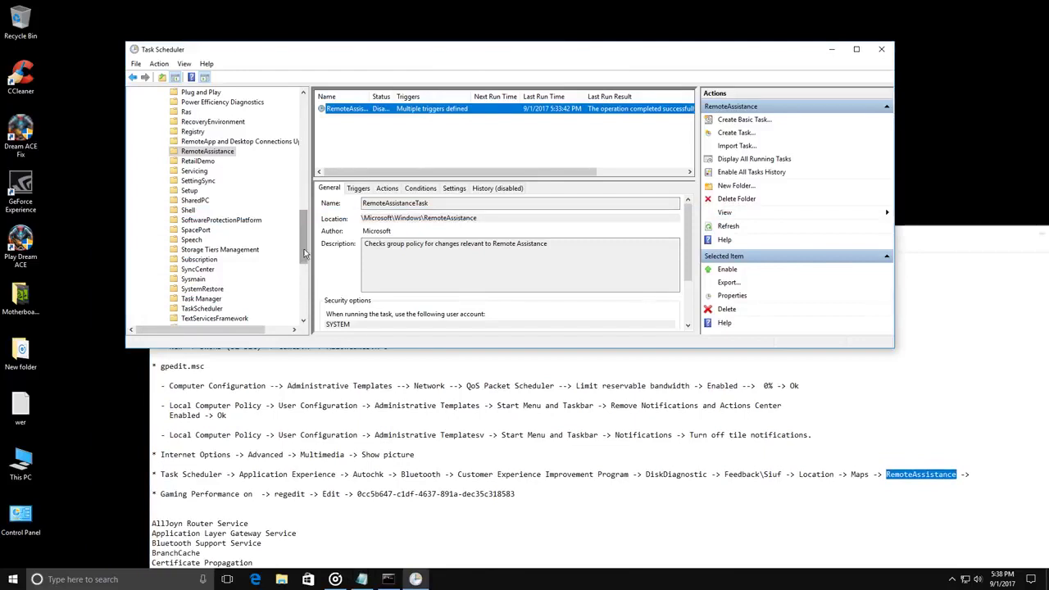
pyautogui.moveTo(305, 249); pyautogui.dragTo(308, 149)
pyautogui.click(196, 202)
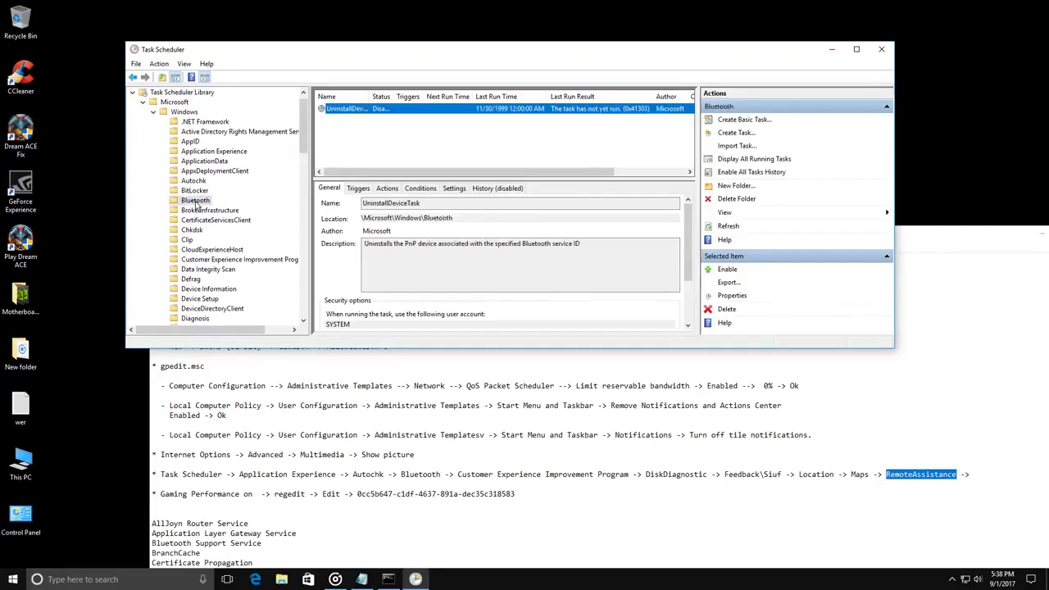
pyautogui.moveTo(370, 96); pyautogui.dragTo(404, 96)
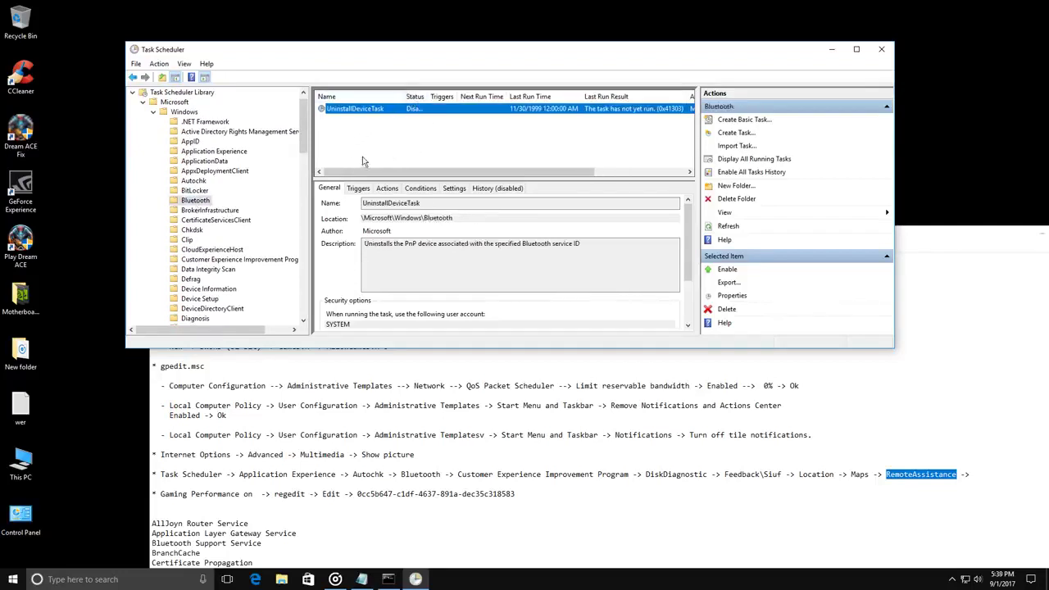
# - Collapse the Windows and Microsoft folders, show the root Task Scheduler Library tasks and stretch the window to full screen height
pyautogui.click(154, 113)
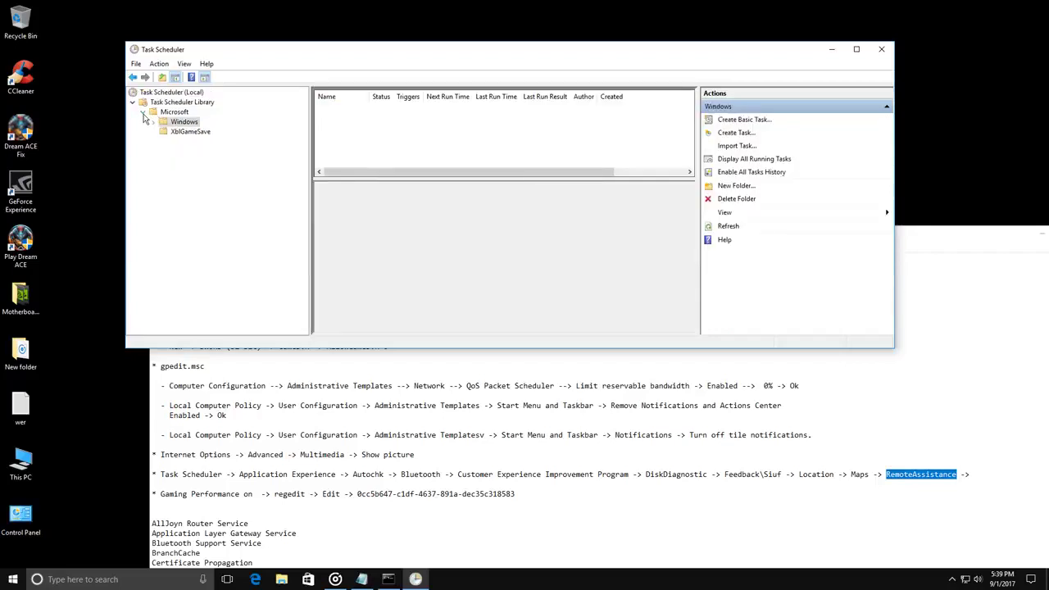
pyautogui.click(143, 115)
pyautogui.click(189, 103)
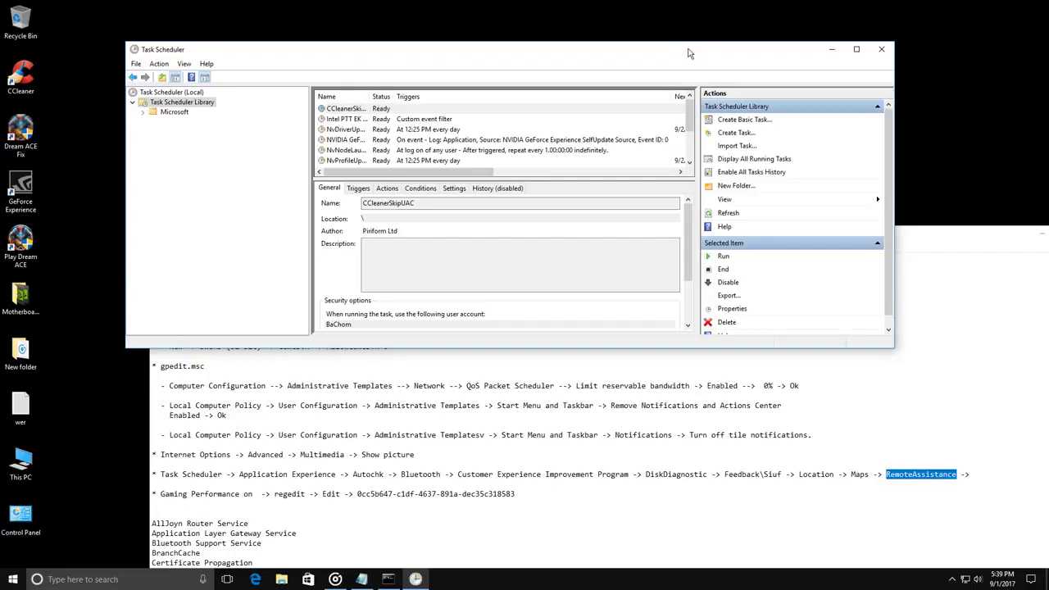
pyautogui.moveTo(692, 41); pyautogui.dragTo(692, 0)
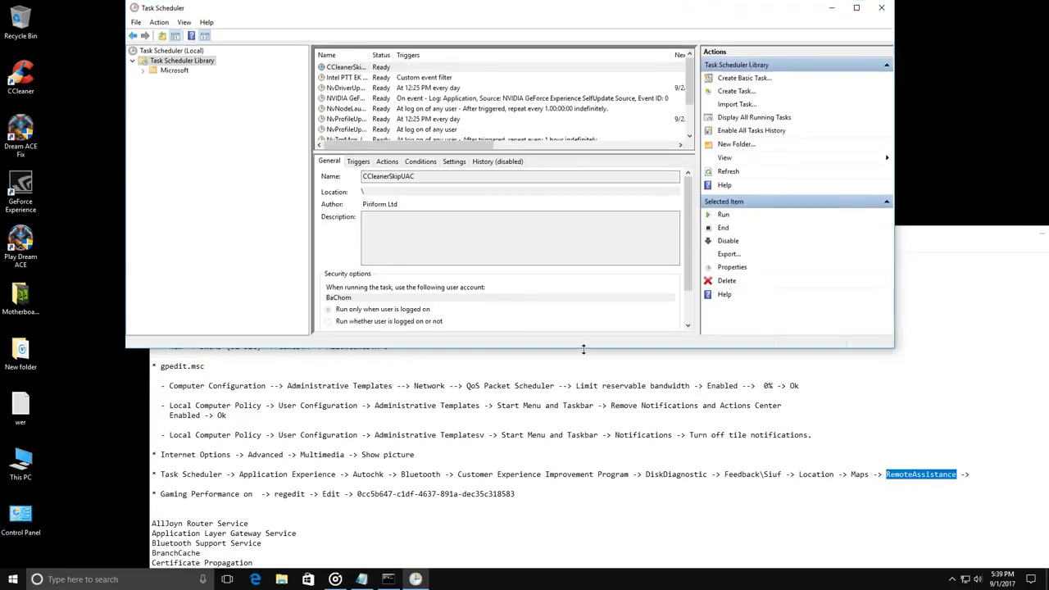
pyautogui.moveTo(585, 348); pyautogui.dragTo(588, 403)
pyautogui.moveTo(590, 442); pyautogui.dragTo(589, 564)
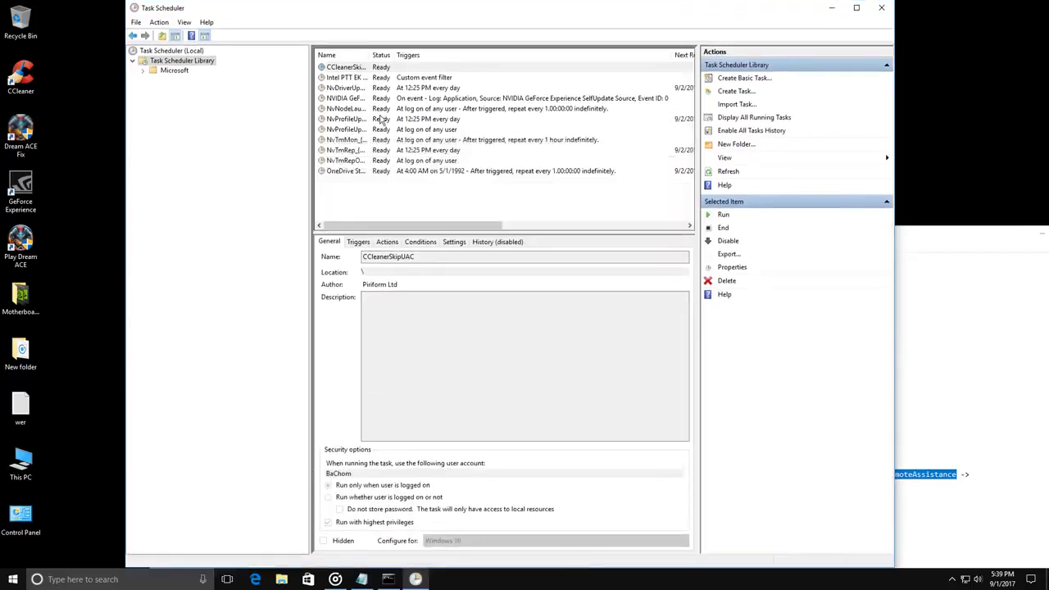
# - Disable the CCleanerSkipUAC and OneDrive Standalone Update tasks in the root library, widening the Name and Status columns
pyautogui.moveTo(376, 57); pyautogui.dragTo(547, 68)
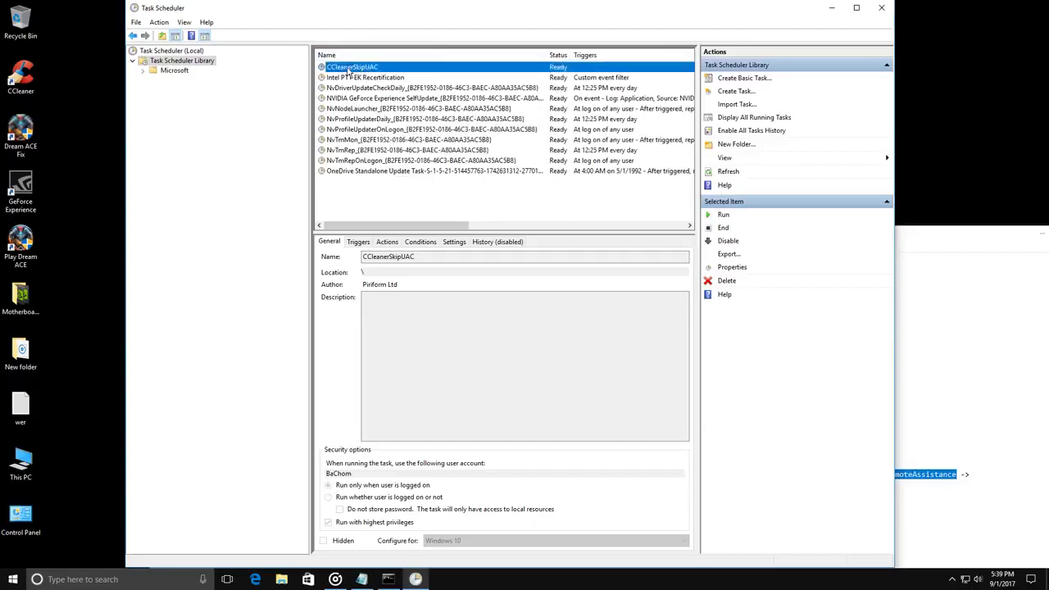
pyautogui.click(729, 241)
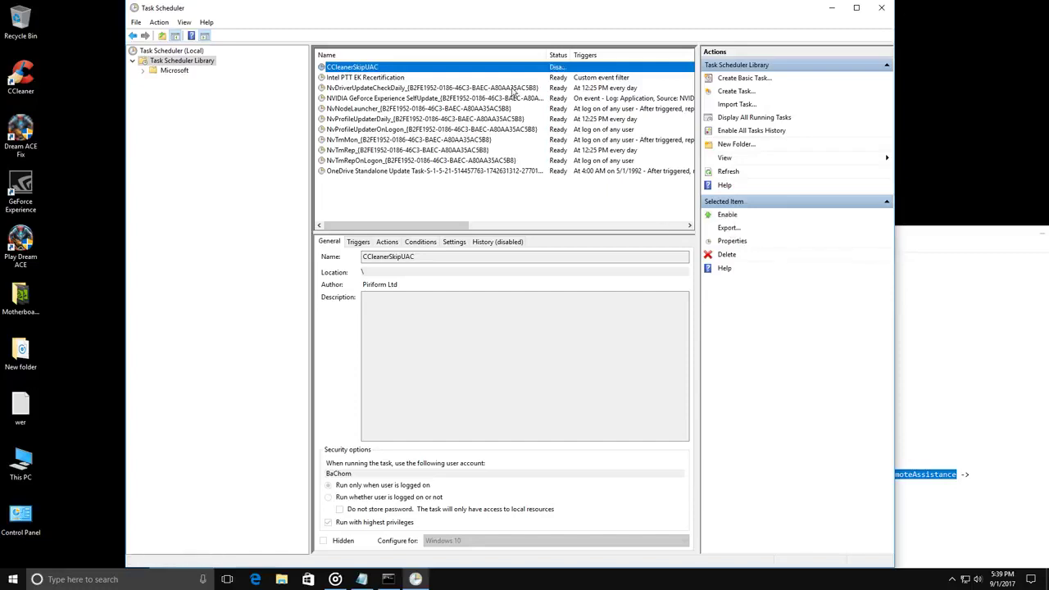
pyautogui.click(396, 98)
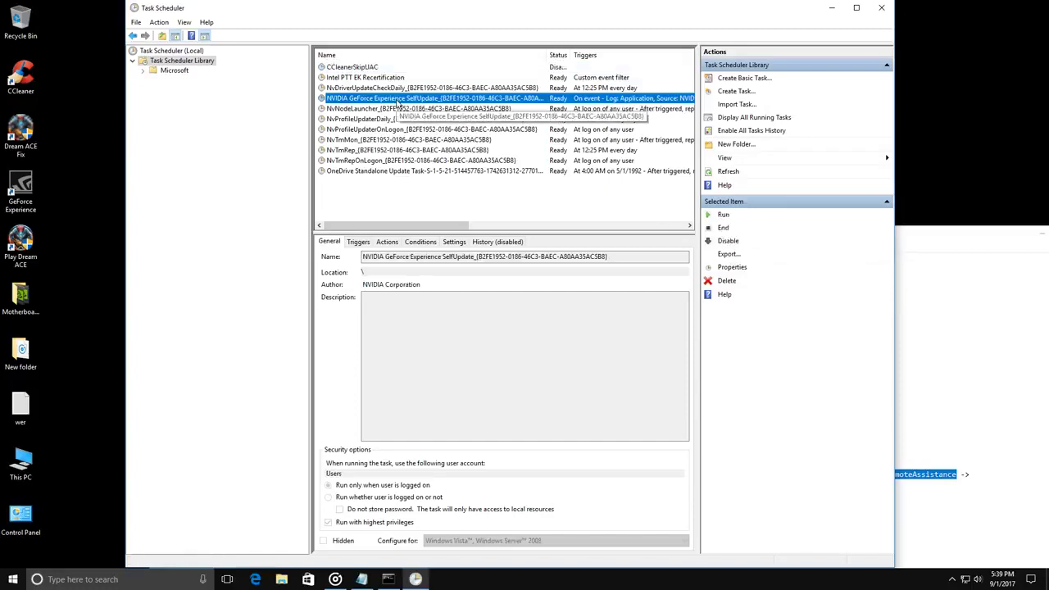
pyautogui.press('Up')
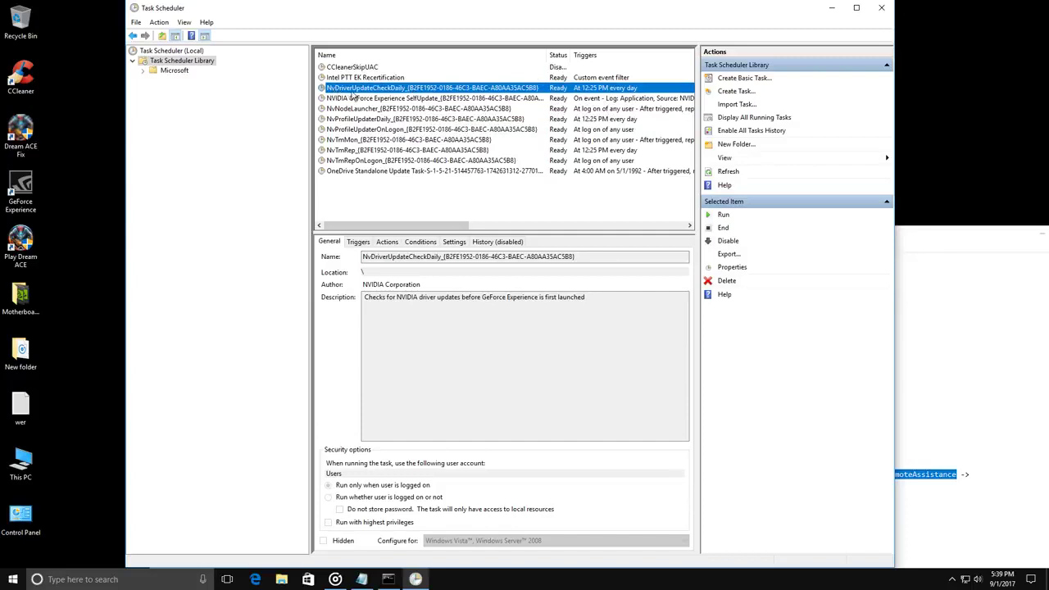
pyautogui.click(397, 101)
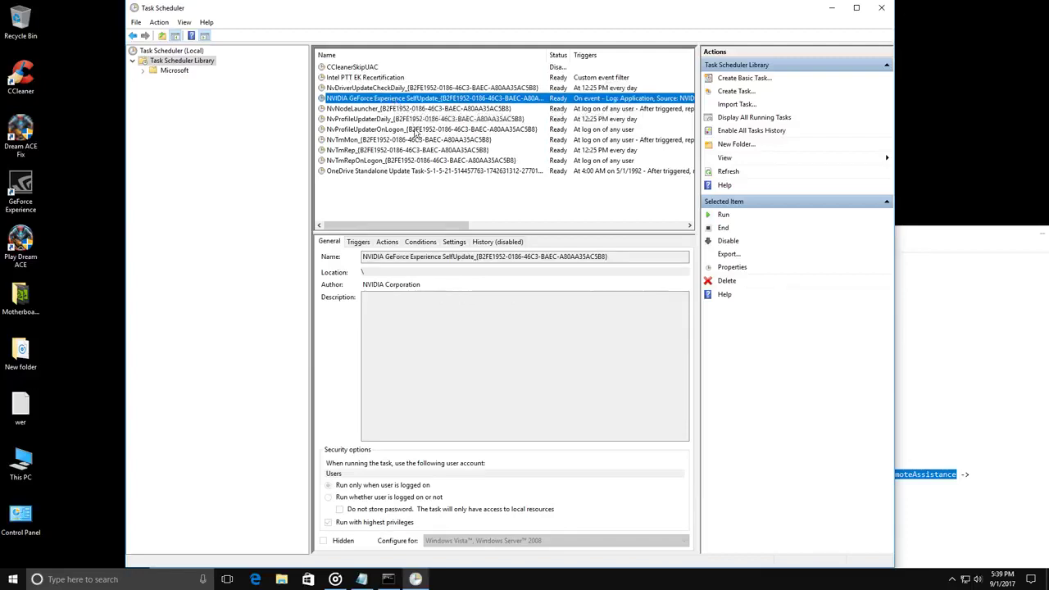
pyautogui.click(406, 172)
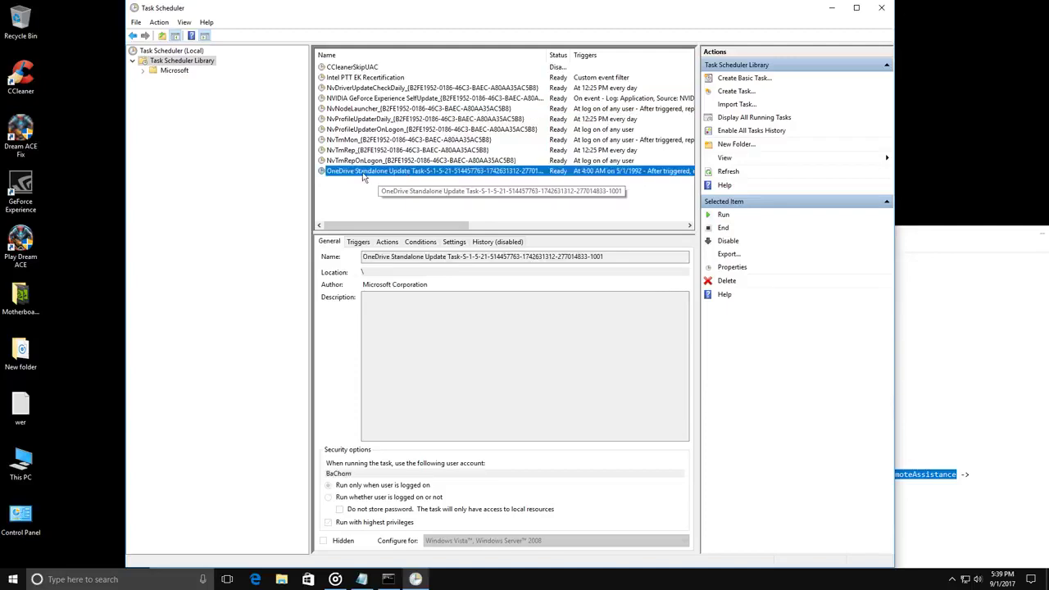
pyautogui.click(728, 241)
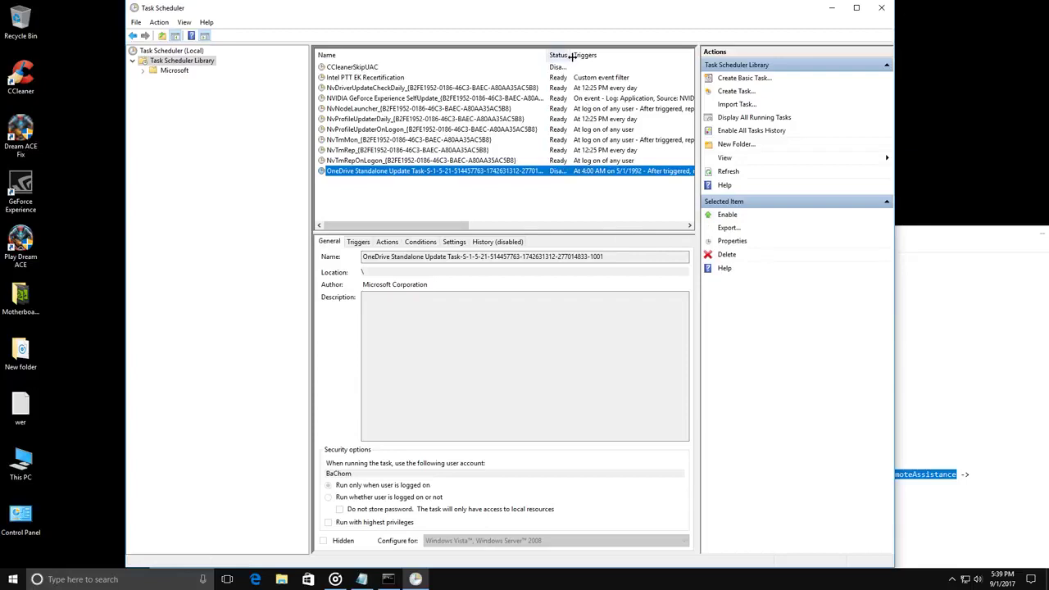
pyautogui.moveTo(572, 55); pyautogui.dragTo(605, 56)
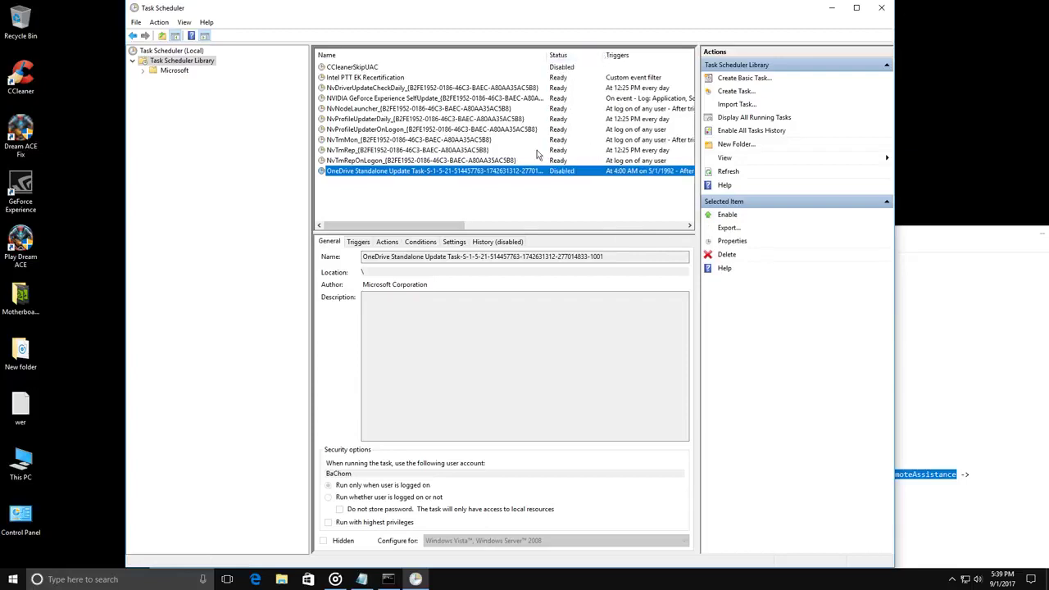
# - Read the description of the NvDriverUpdateCheckDaily task and disable the task
pyautogui.click(421, 89)
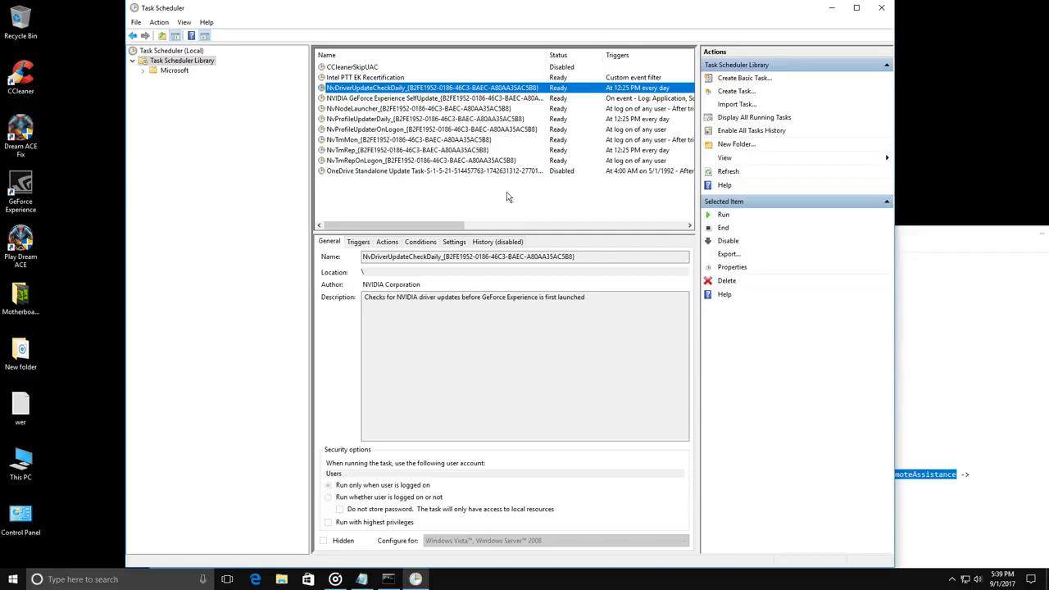
pyautogui.moveTo(392, 299); pyautogui.dragTo(608, 308)
pyautogui.click(441, 90)
pyautogui.click(729, 242)
# - Go through the NVIDIA tasks from GeForce Experience SelfUpdate to NvTmRep, and disable the NvTmRepOnLogon task
pyautogui.click(448, 99)
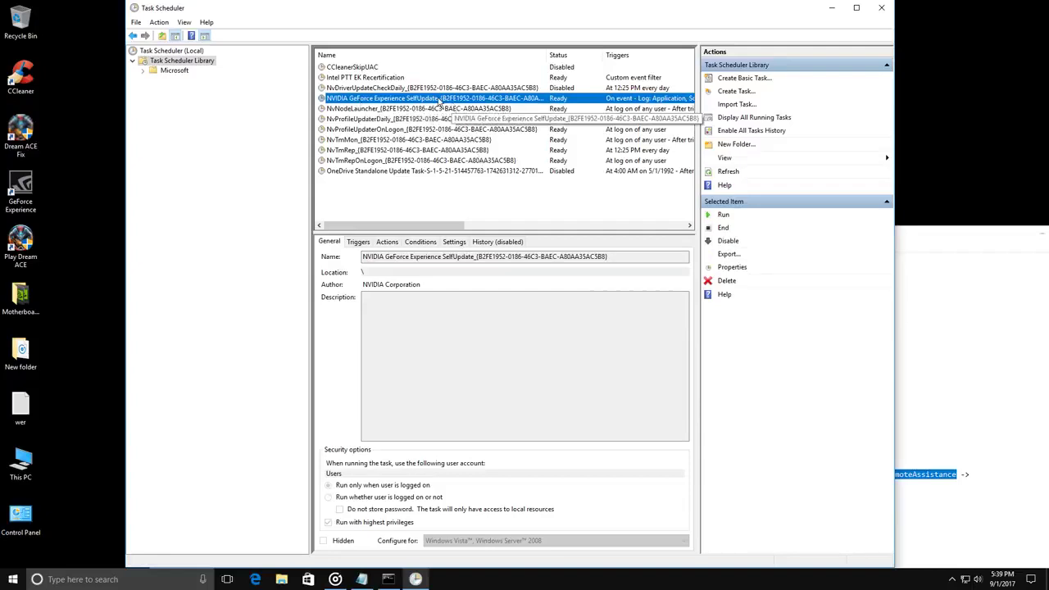
pyautogui.click(415, 110)
pyautogui.click(400, 121)
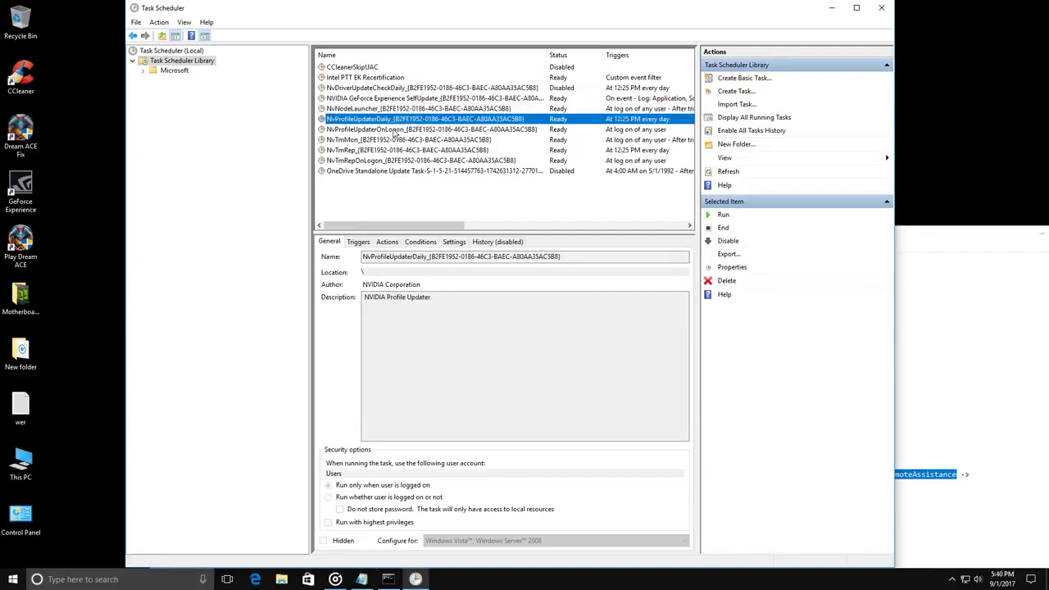
pyautogui.click(397, 130)
pyautogui.click(394, 139)
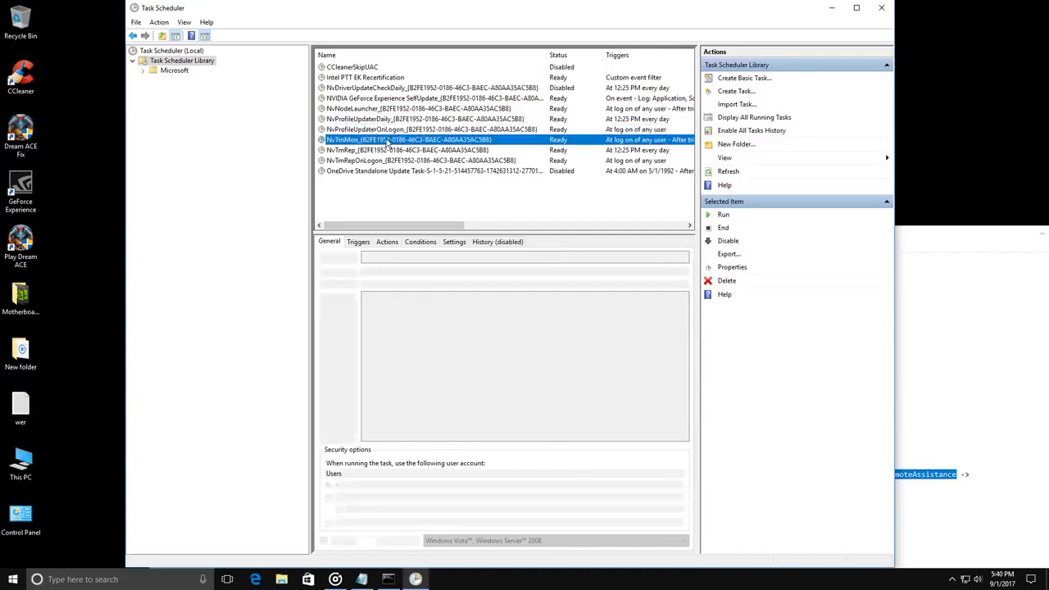
pyautogui.click(386, 151)
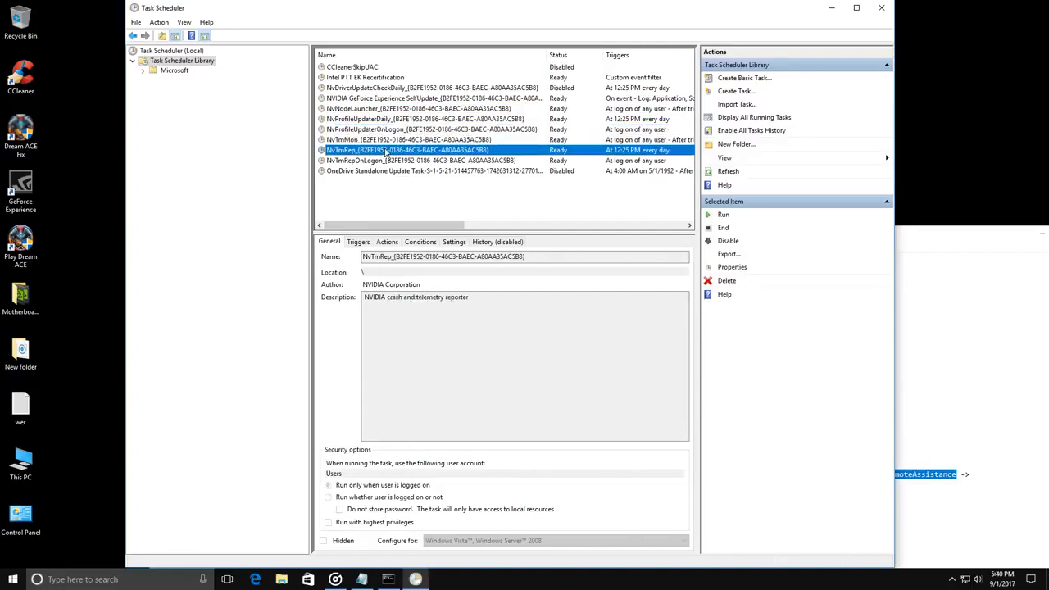
pyautogui.click(414, 162)
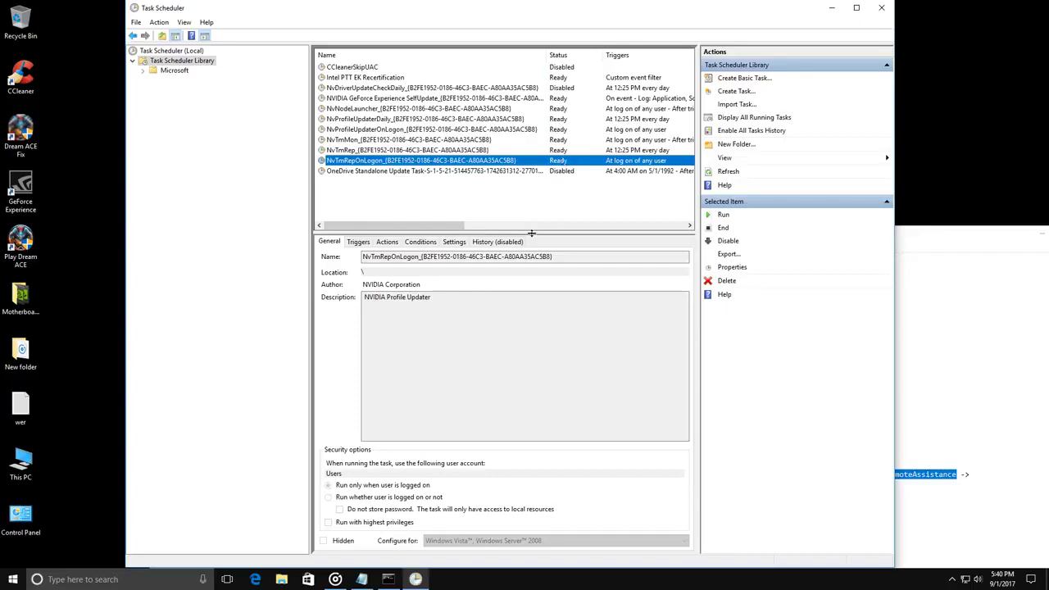
pyautogui.moveTo(443, 298); pyautogui.dragTo(358, 300)
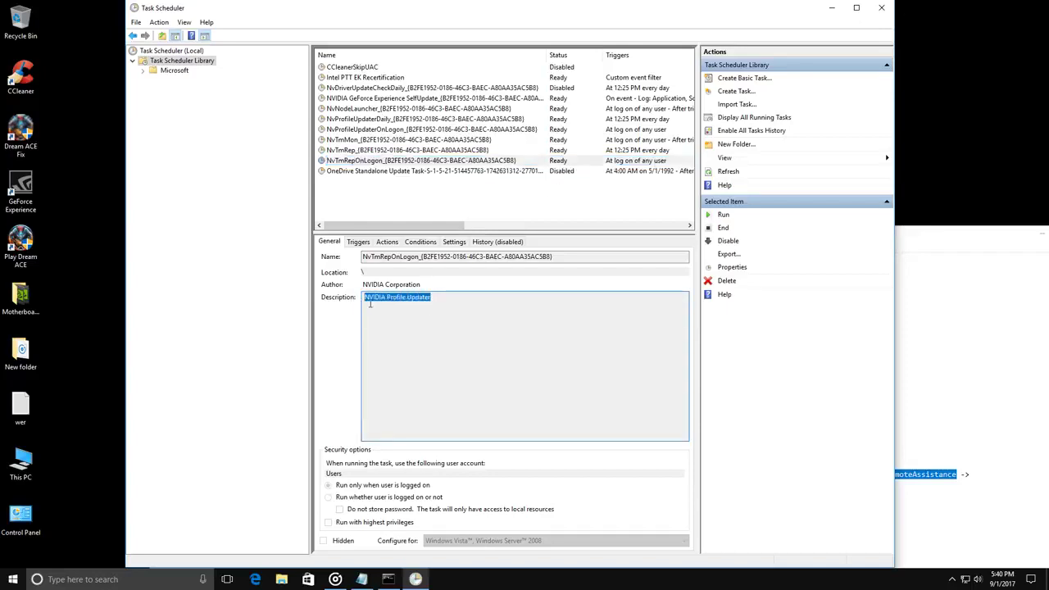
pyautogui.click(436, 162)
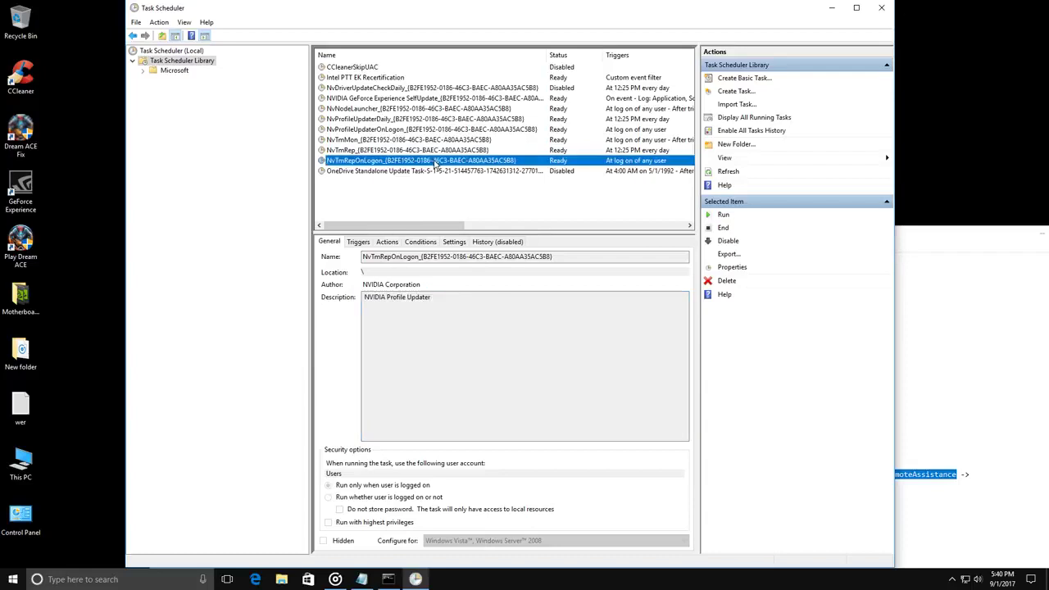
pyautogui.click(728, 240)
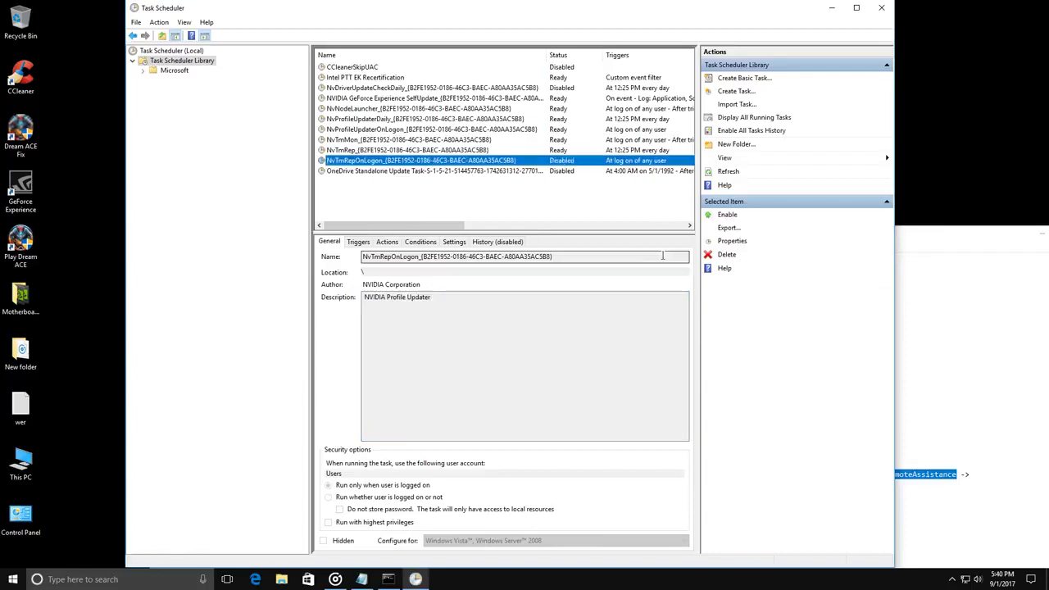
# - Check the descriptions of the NvTmRep, NvTmMon and NvProfileUpdaterOnLogon tasks, and disable NvProfileUpdaterOnLogon
pyautogui.click(415, 152)
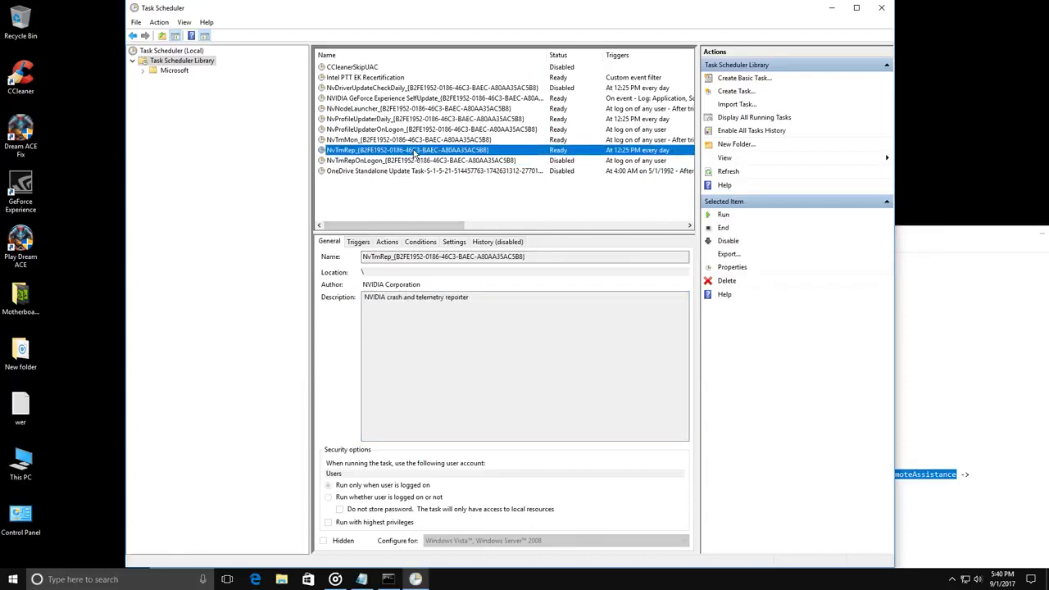
pyautogui.click(451, 142)
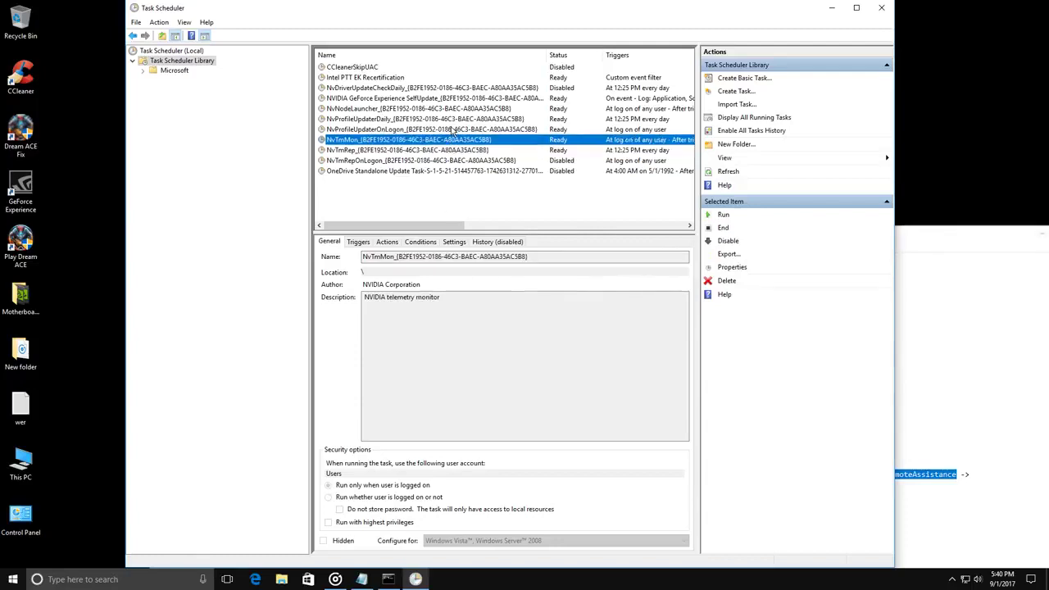
pyautogui.click(448, 130)
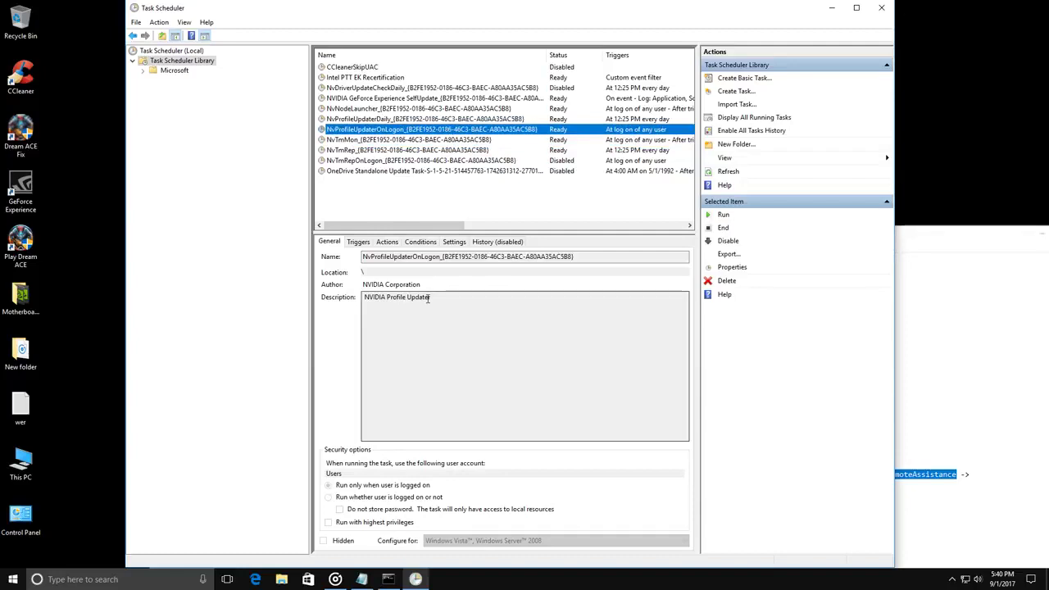
pyautogui.moveTo(432, 298); pyautogui.dragTo(354, 300)
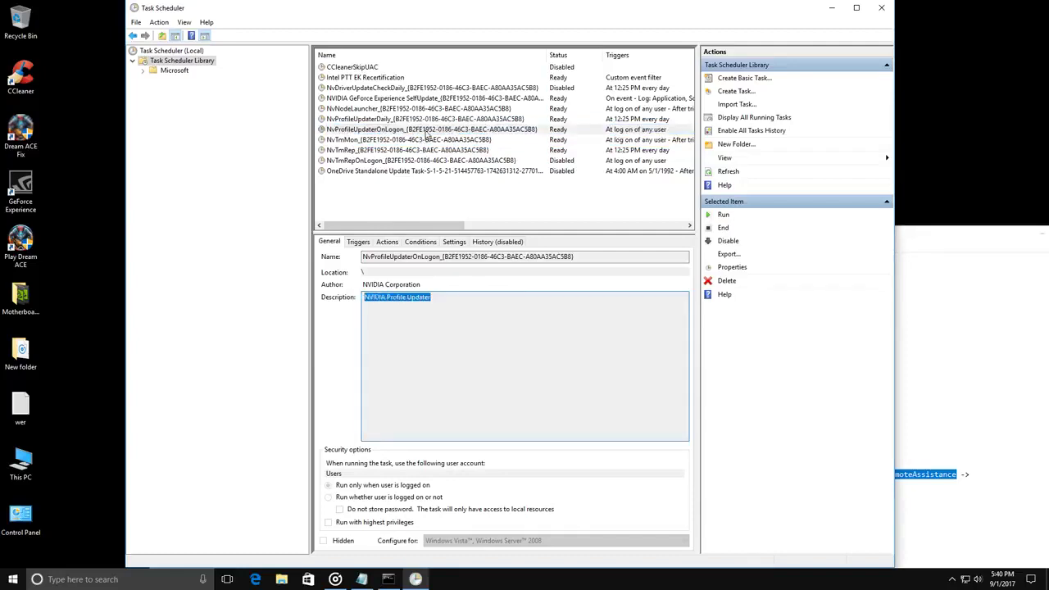
pyautogui.click(428, 131)
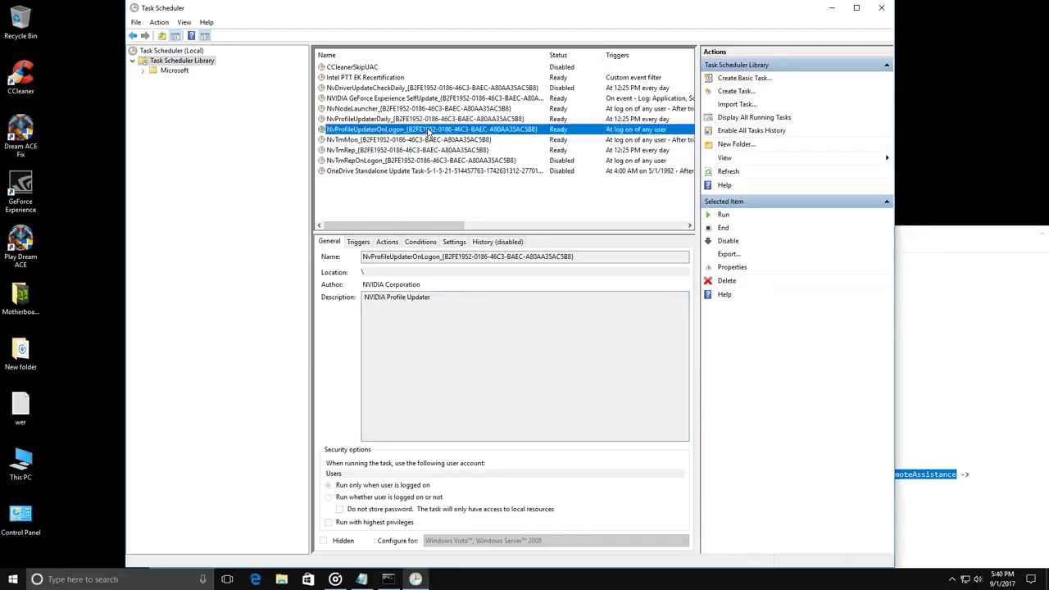
pyautogui.click(729, 243)
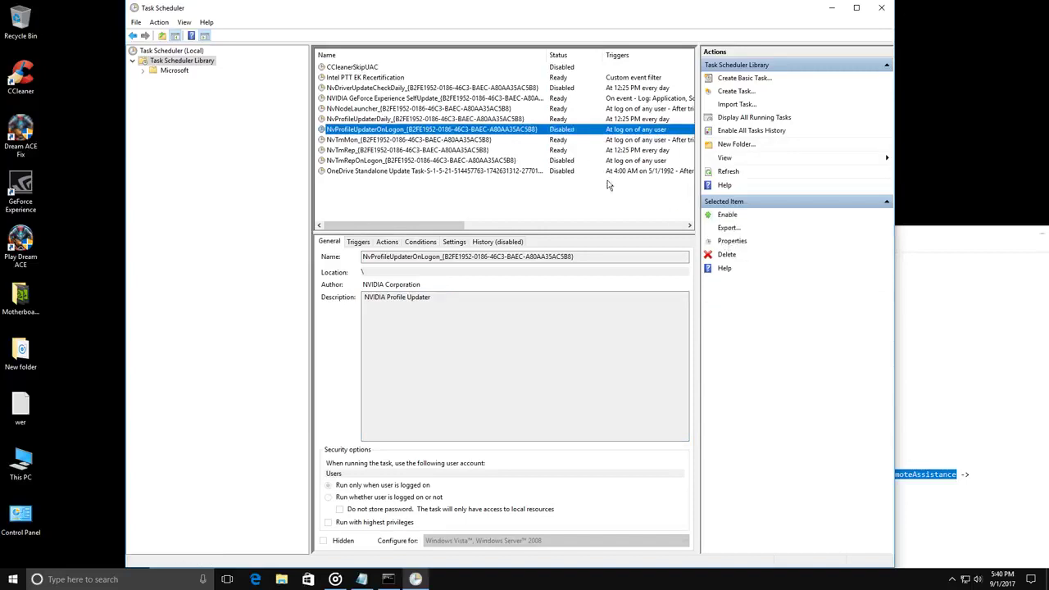
# - Read the description of the NvProfileUpdaterDaily task and disable the task
pyautogui.click(468, 119)
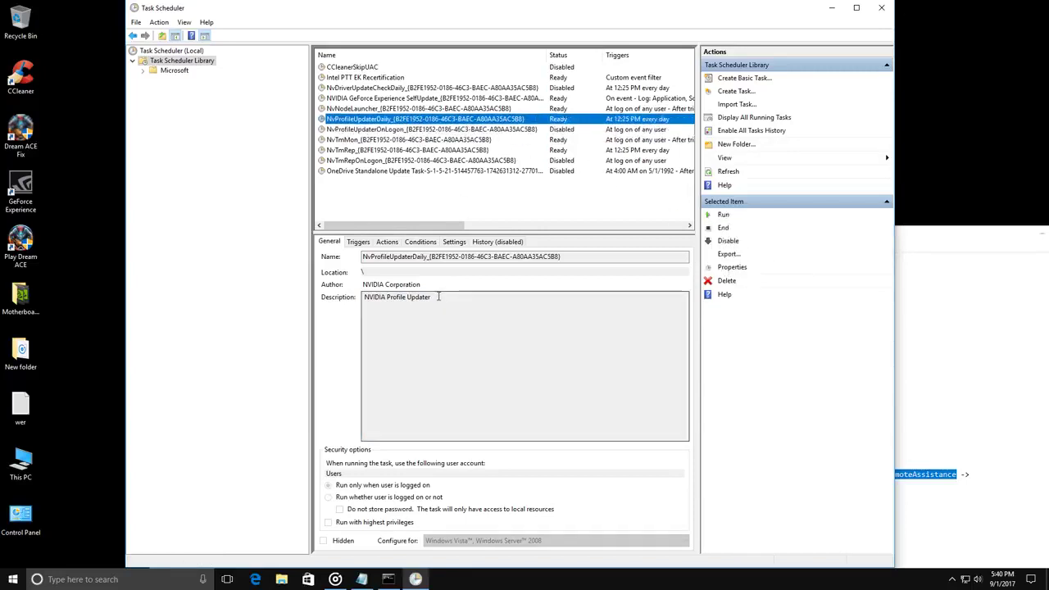
pyautogui.moveTo(435, 295); pyautogui.dragTo(353, 295)
pyautogui.click(461, 120)
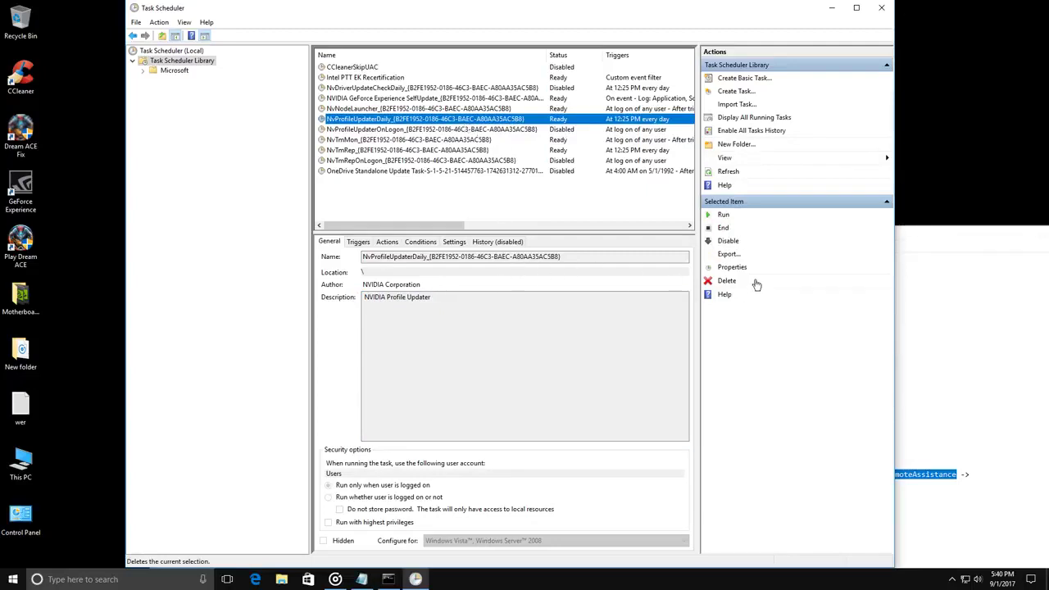
pyautogui.click(728, 243)
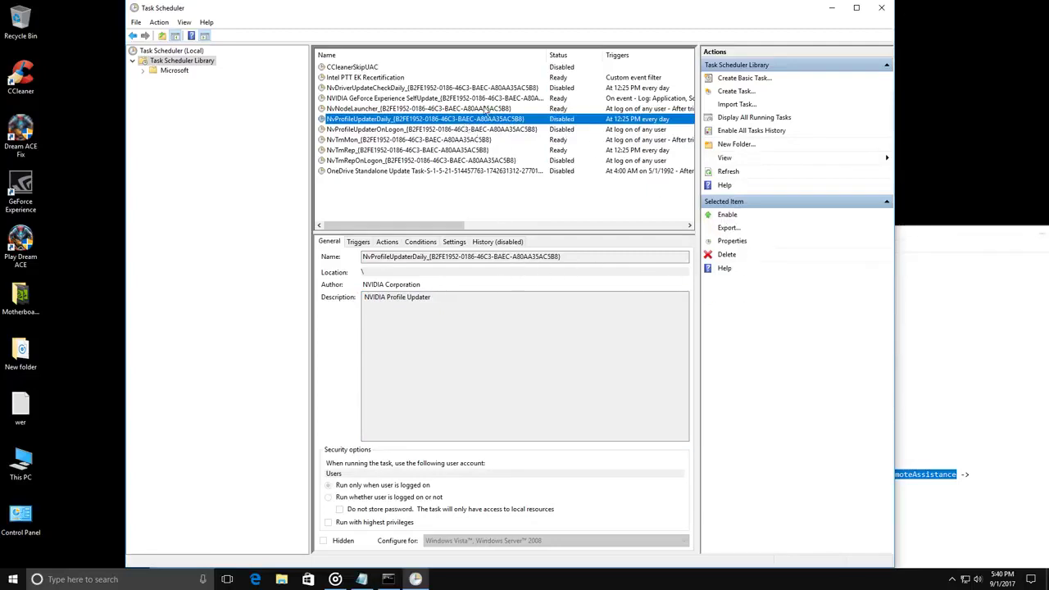
# - Check the NvNodeLauncher, NVIDIA GeForce Experience SelfUpdate and NvDriverUpdateCheckDaily tasks, and close Task Scheduler
pyautogui.click(462, 108)
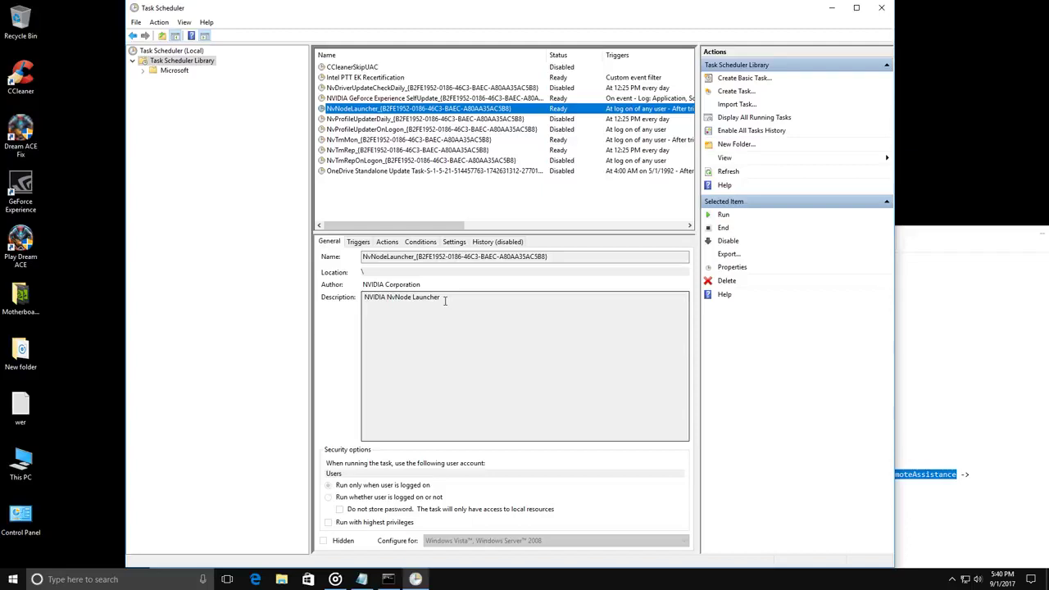
pyautogui.click(477, 99)
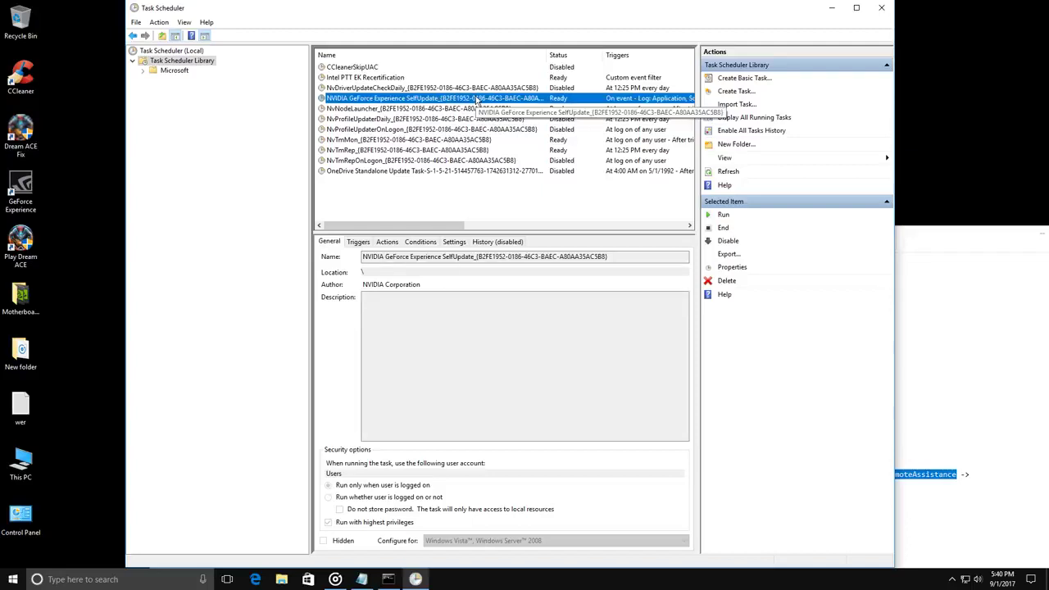
pyautogui.click(481, 88)
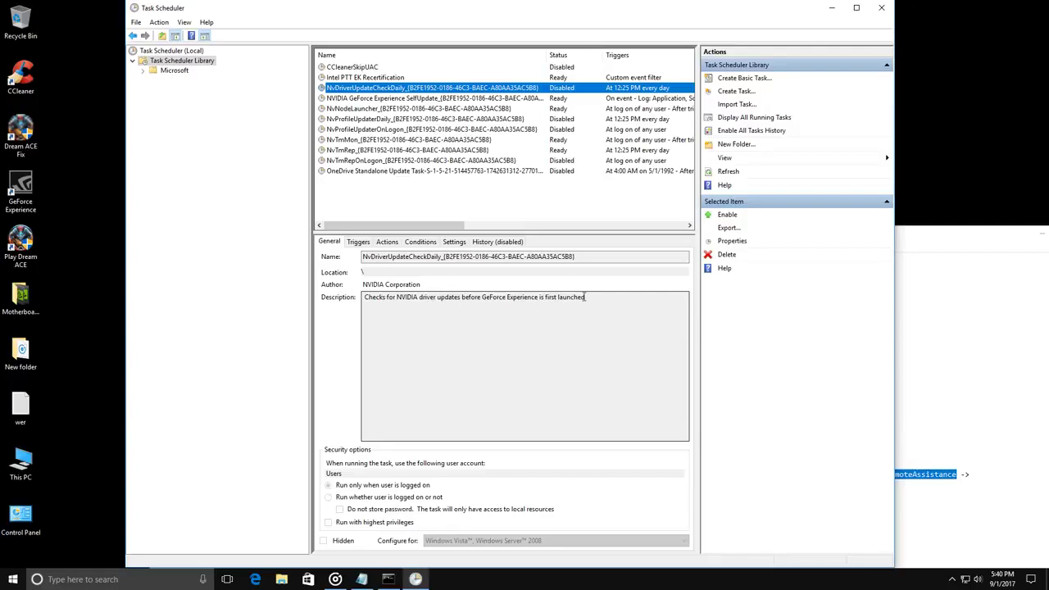
pyautogui.click(883, 9)
# - Move the wer notes up, copy "regedit" from the Gaming Performance line and use it to search for and open Registry Editor
pyautogui.moveTo(768, 235); pyautogui.dragTo(733, 47)
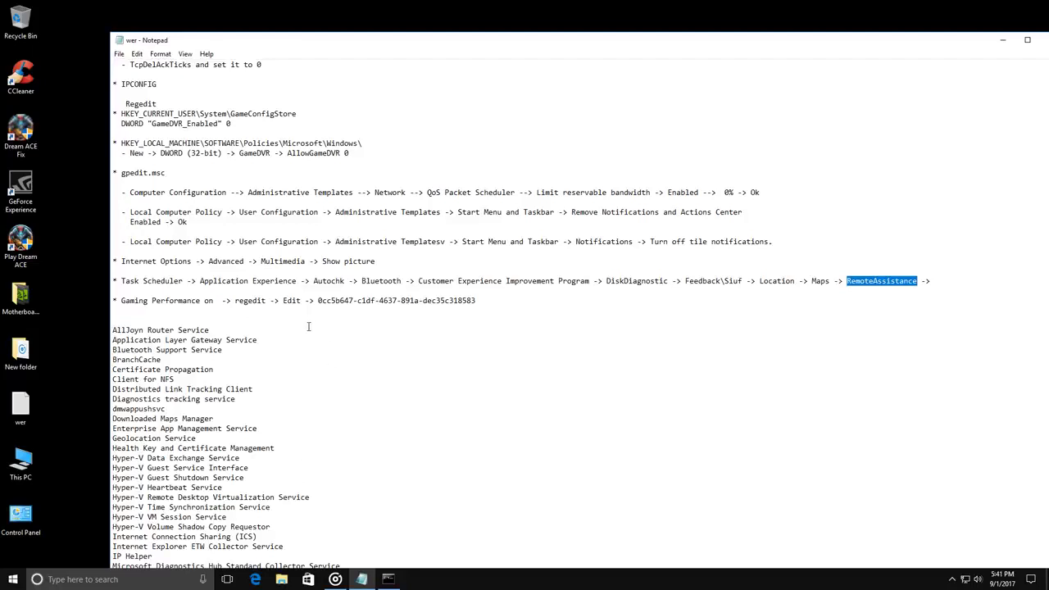
pyautogui.moveTo(236, 301); pyautogui.dragTo(267, 302)
pyautogui.hotkey('ctrl', 'c')
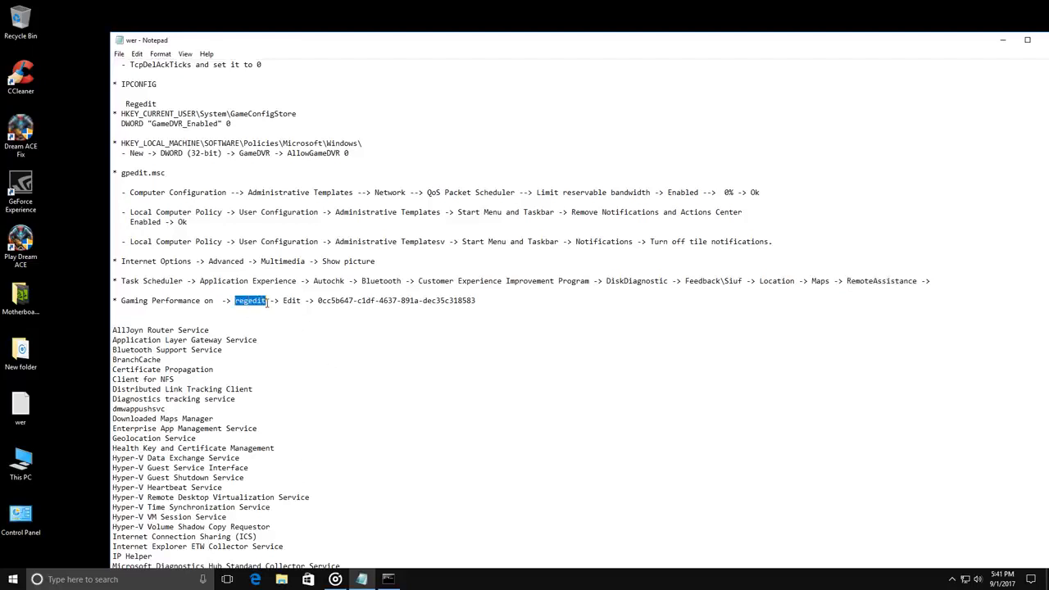
pyautogui.click(82, 580)
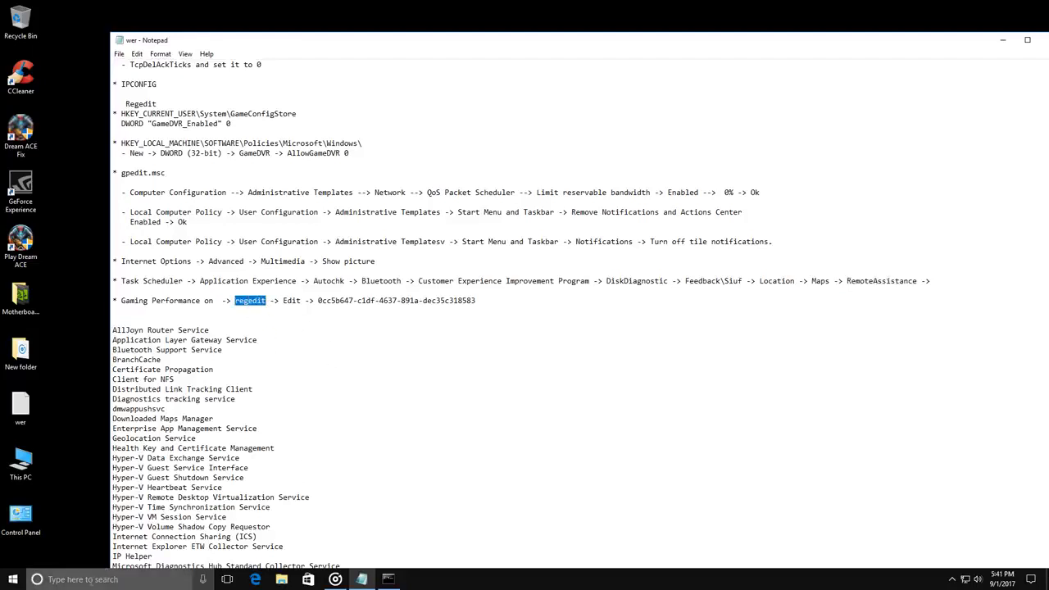
pyautogui.hotkey('ctrl', 'v')
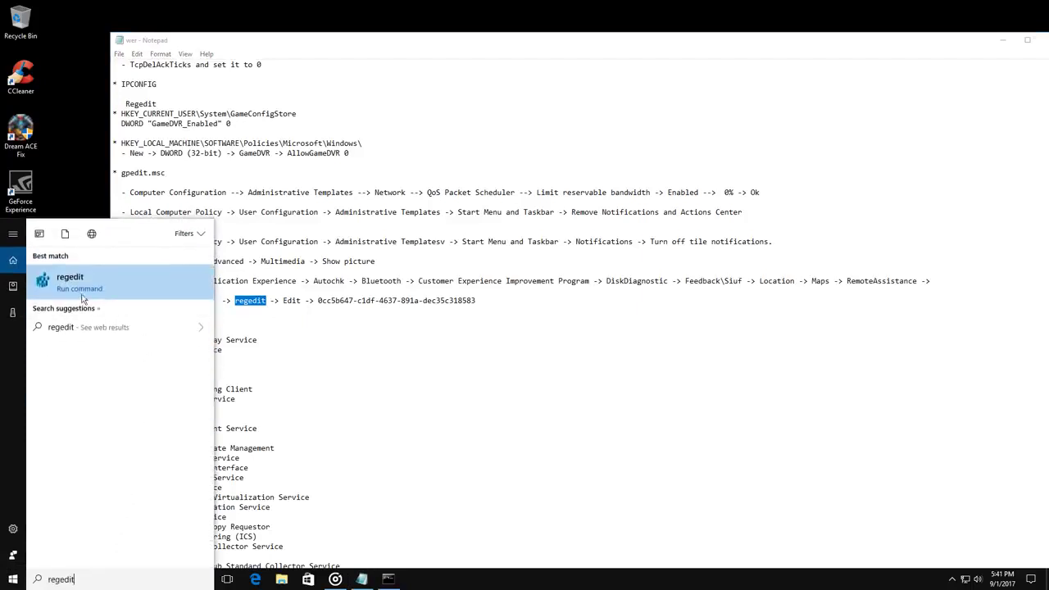
pyautogui.rightClick(81, 295)
pyautogui.click(110, 299)
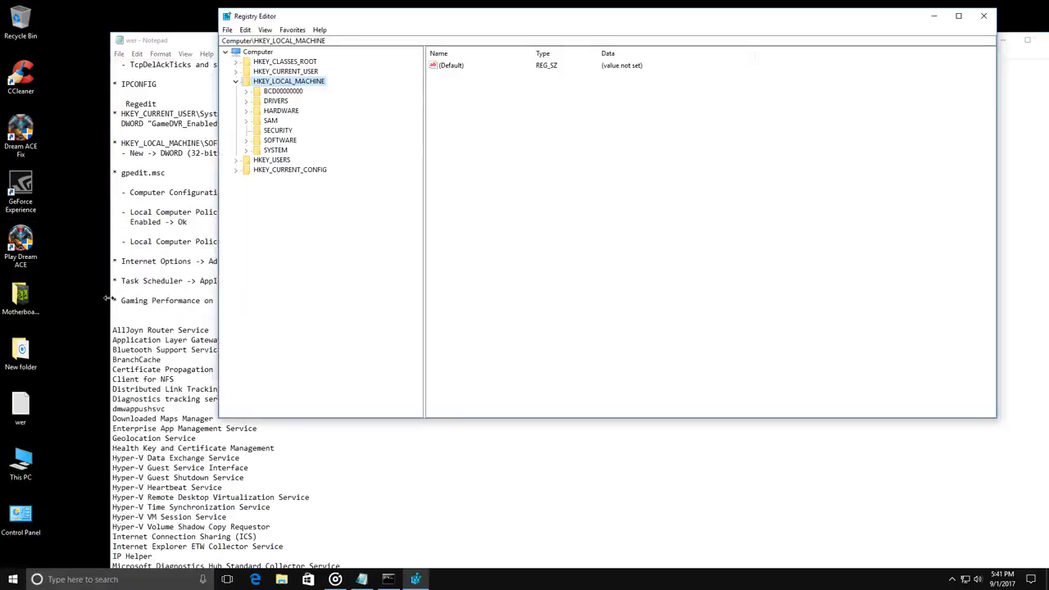
# - Collapse HKEY_LOCAL_MACHINE and arrange Registry Editor and the notes so the Gaming Performance line stays readable beside the registry tree
pyautogui.click(236, 82)
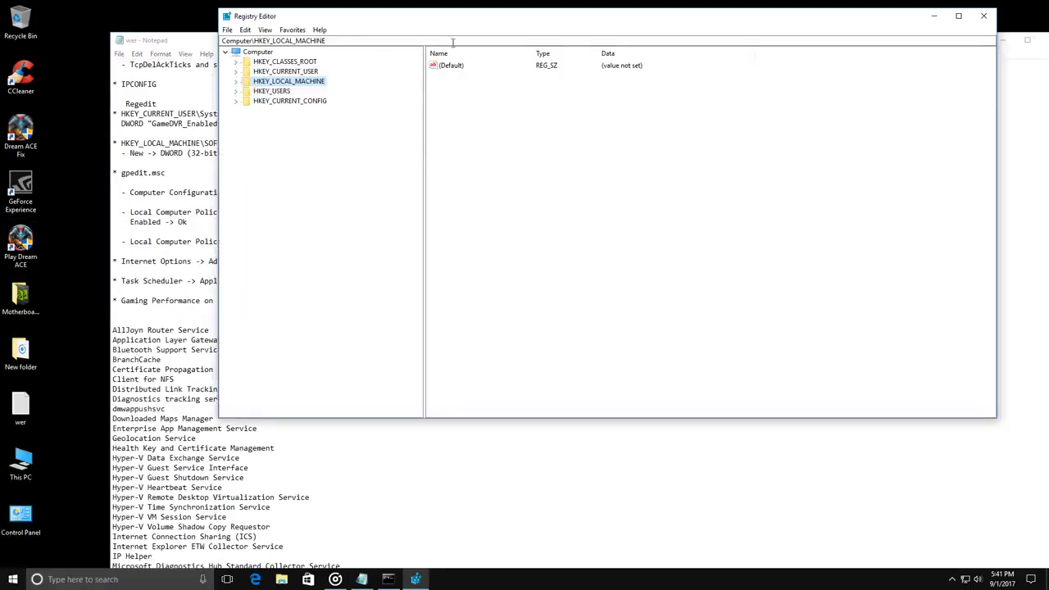
pyautogui.moveTo(537, 24); pyautogui.dragTo(503, 338)
pyautogui.moveTo(686, 49); pyautogui.dragTo(570, 13)
pyautogui.click(415, 580)
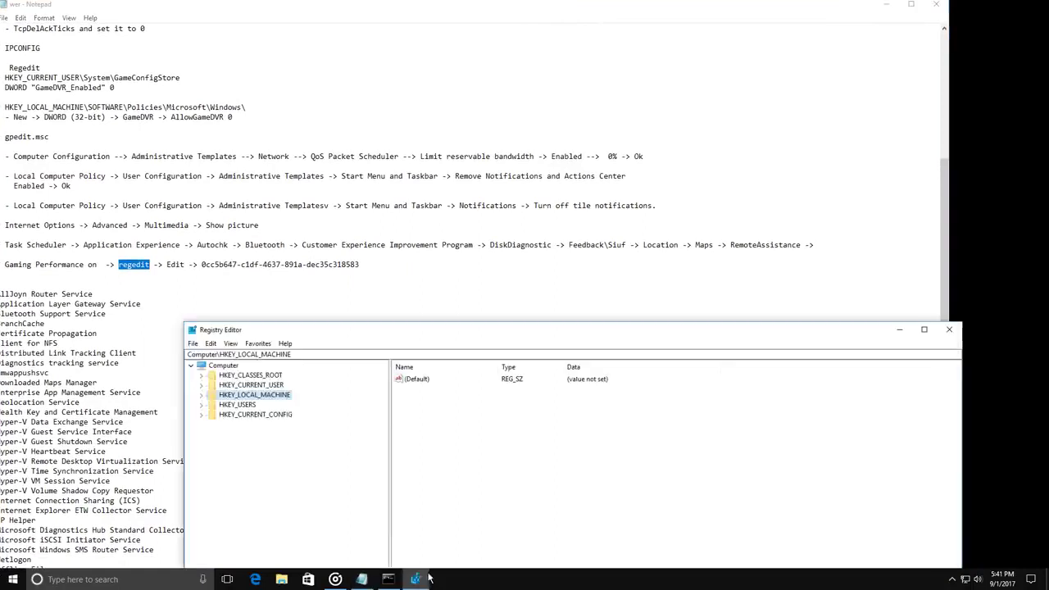
pyautogui.moveTo(498, 330); pyautogui.dragTo(691, 80)
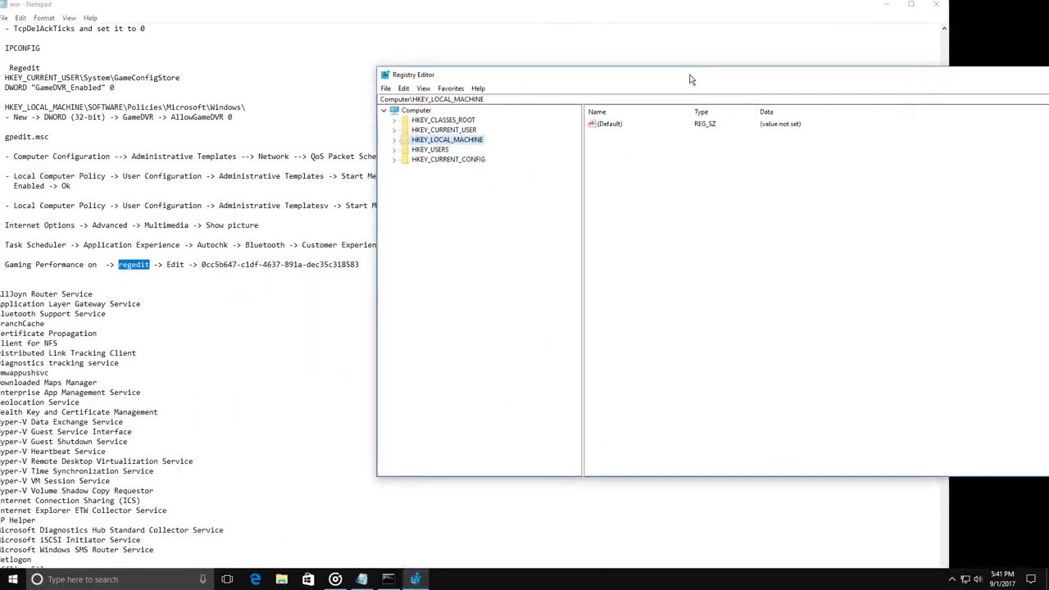
# - Copy the ID 0cc5b647-c1df-4637-891a-dec35c318583 from the notes and search the whole registry for it, starting from Computer
pyautogui.moveTo(202, 266); pyautogui.dragTo(369, 263)
pyautogui.hotkey('ctrl', 'c')
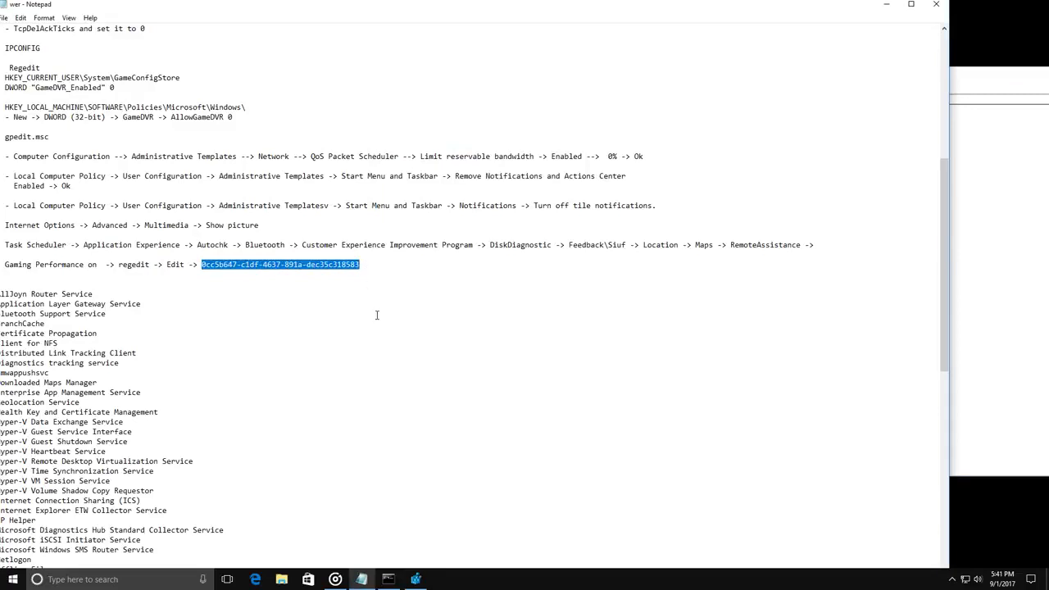
pyautogui.click(1023, 141)
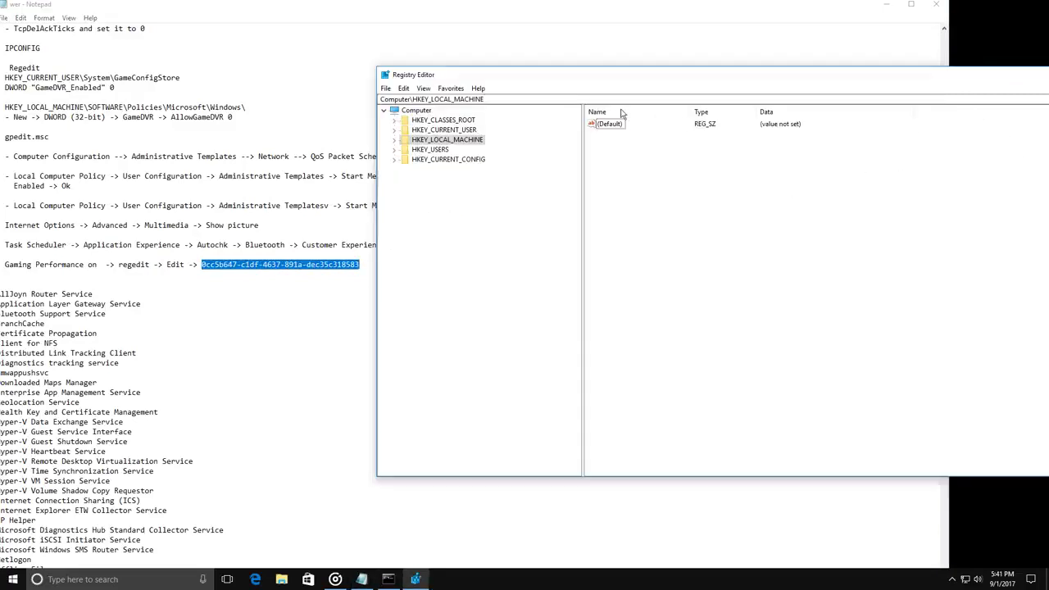
pyautogui.click(410, 110)
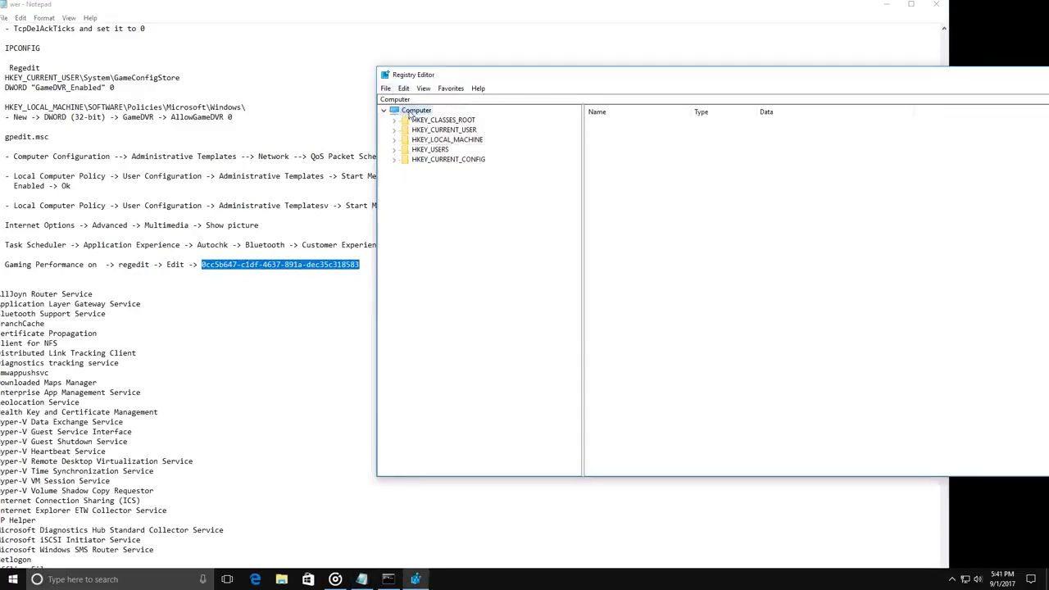
pyautogui.click(404, 88)
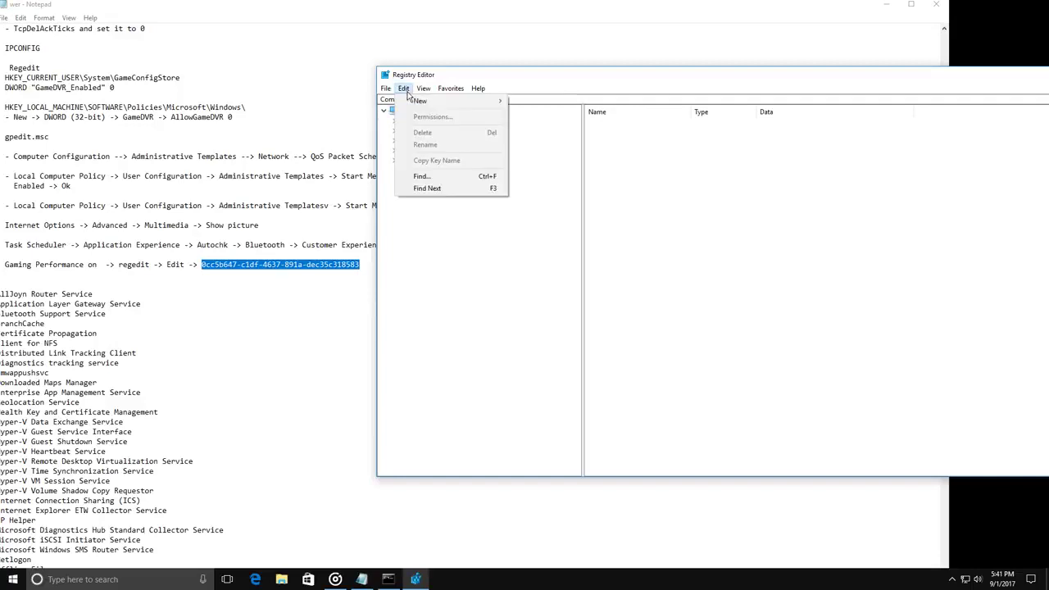
pyautogui.click(434, 189)
pyautogui.hotkey('ctrl', 'v')
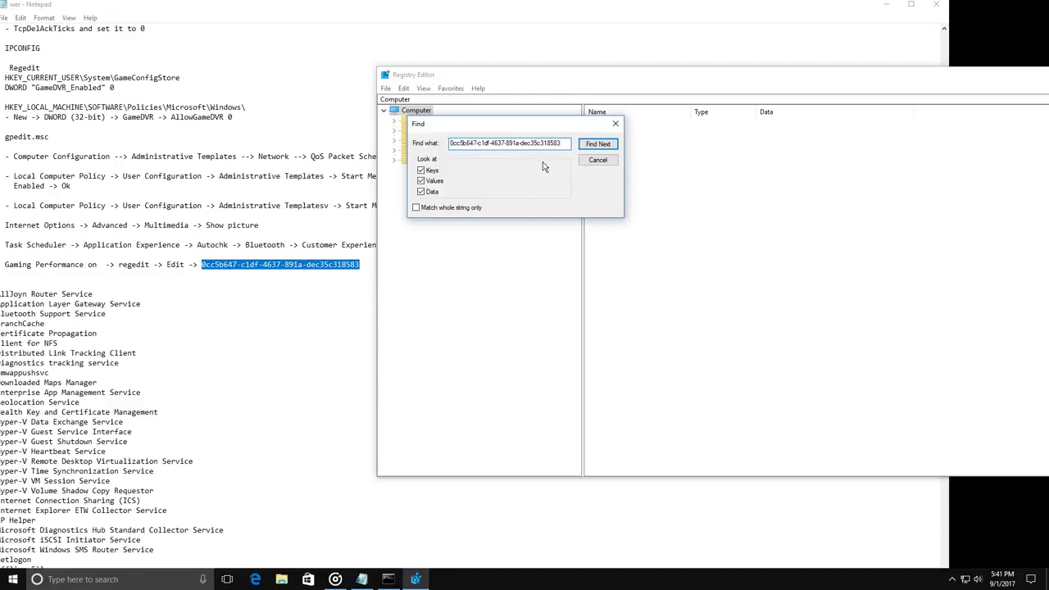
pyautogui.click(604, 148)
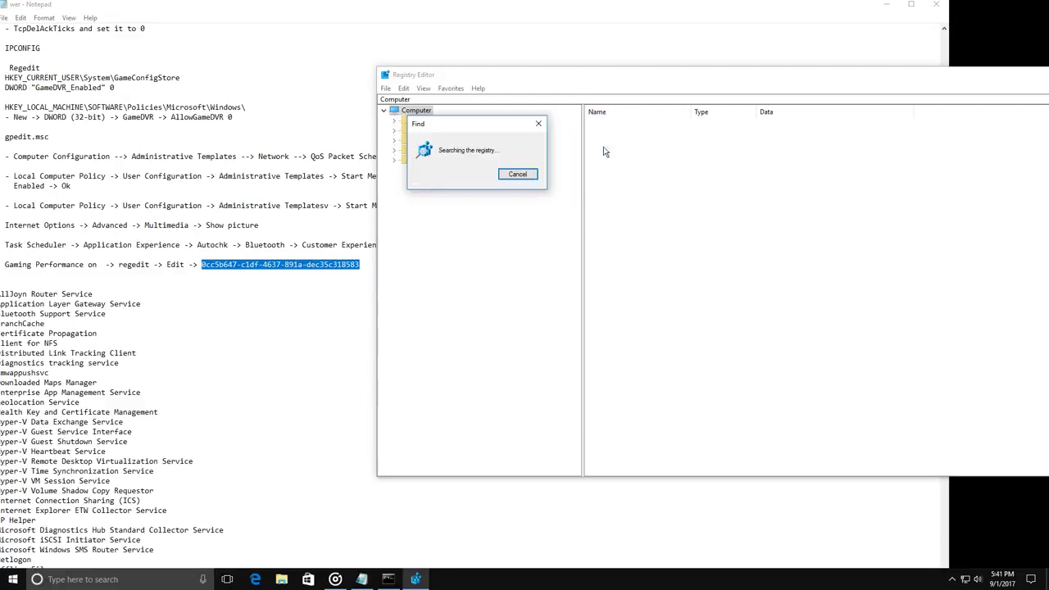
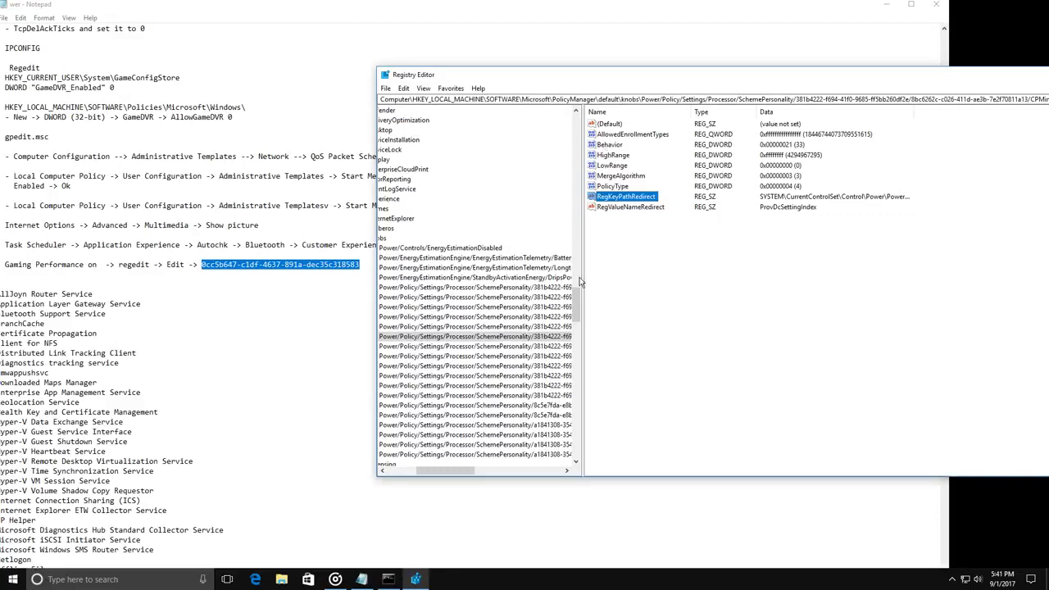
# - Continue the registry search past the PolicyManager matches to the 0cc5b647-c1df-4637-891a-dec35c318583 key under ControlSet001\Control\Power\PowerSettings
pyautogui.click(405, 90)
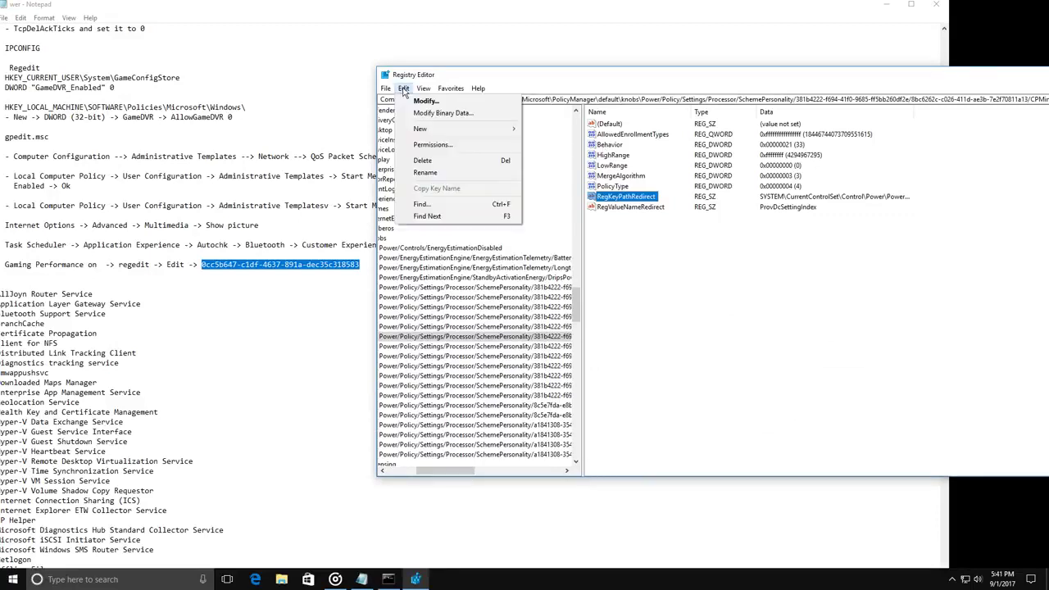
pyautogui.click(438, 216)
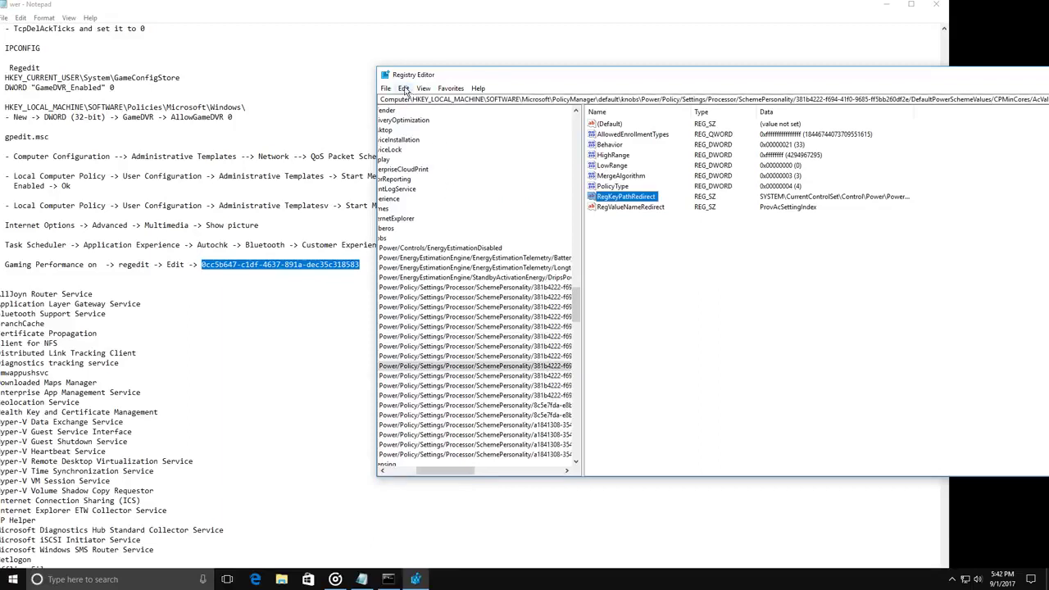
pyautogui.click(405, 90)
pyautogui.click(427, 219)
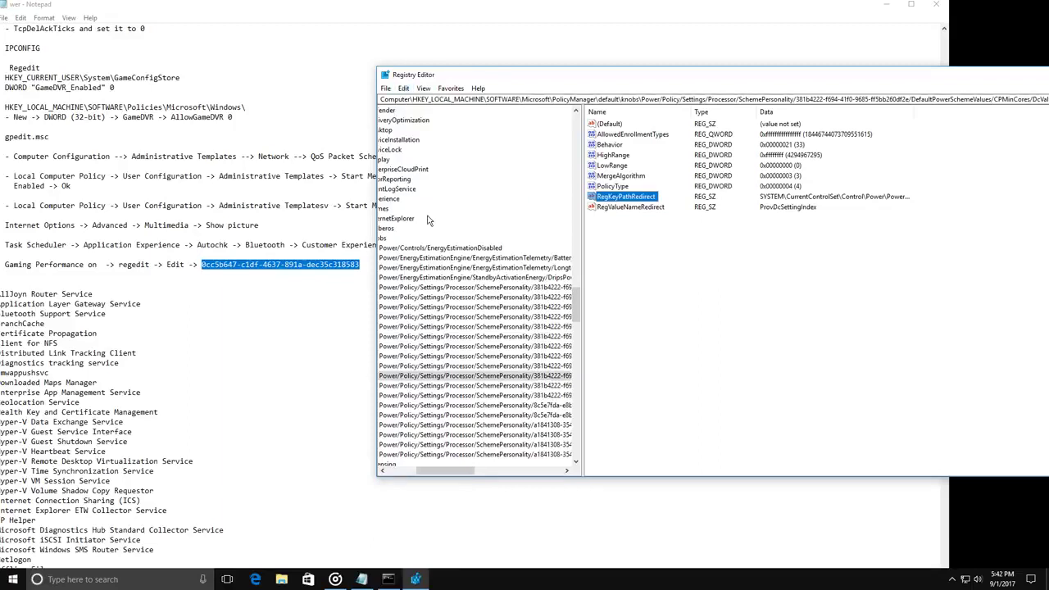
pyautogui.click(408, 91)
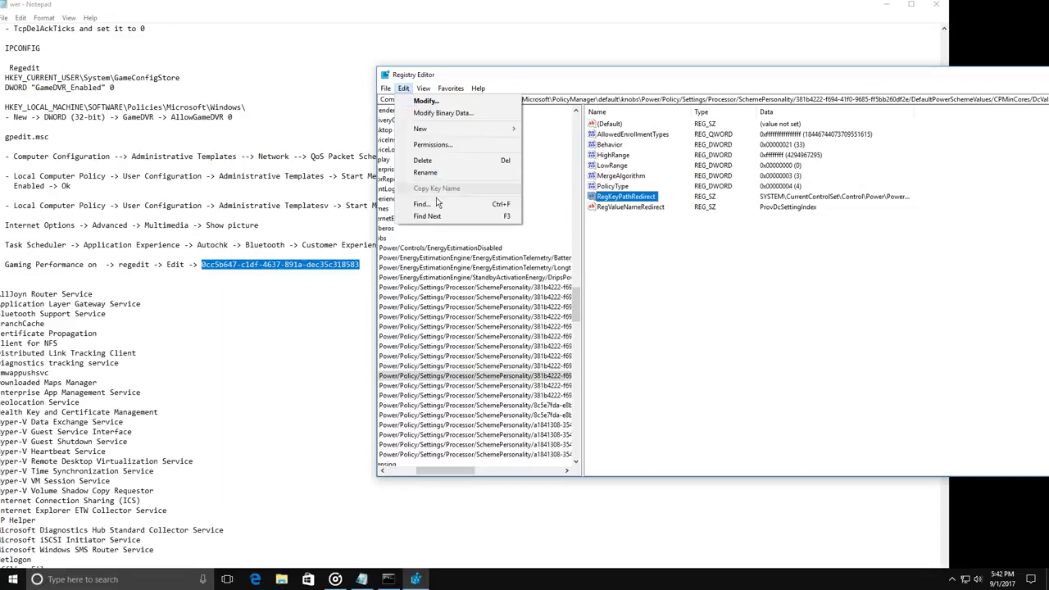
pyautogui.click(438, 217)
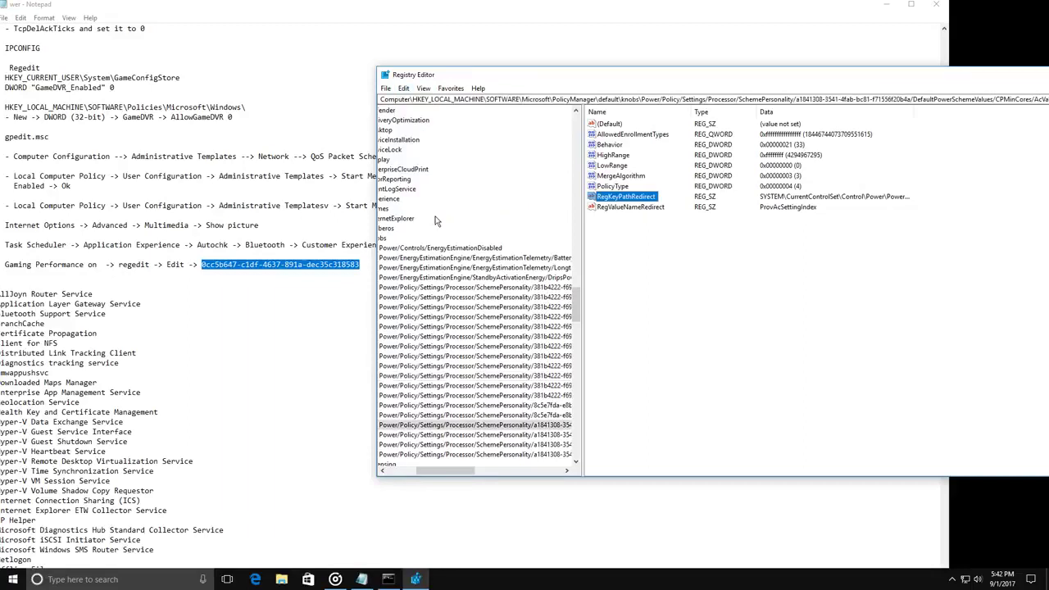
pyautogui.click(406, 90)
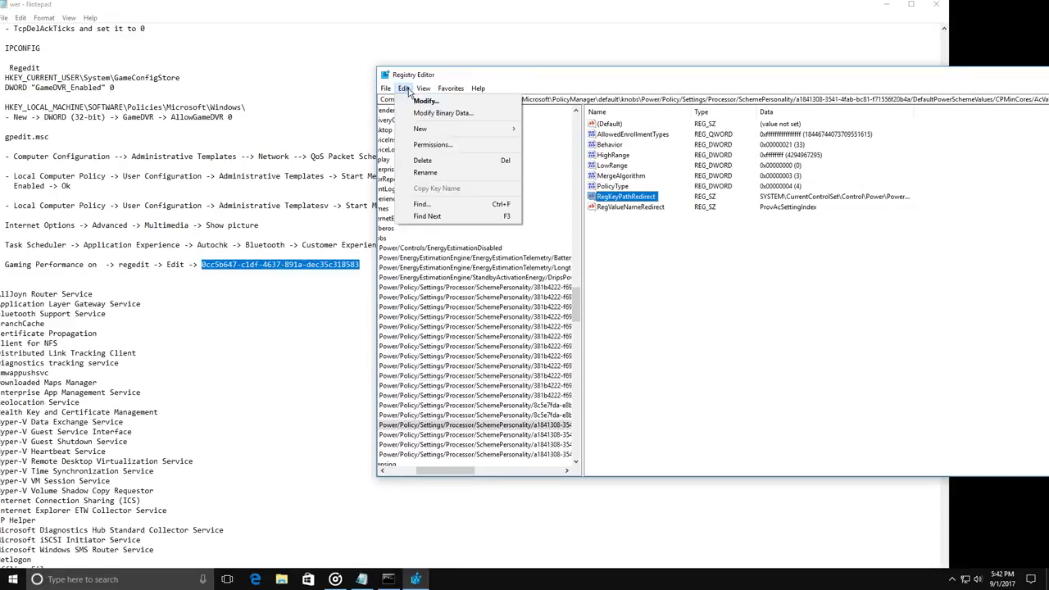
pyautogui.click(432, 216)
pyautogui.click(404, 89)
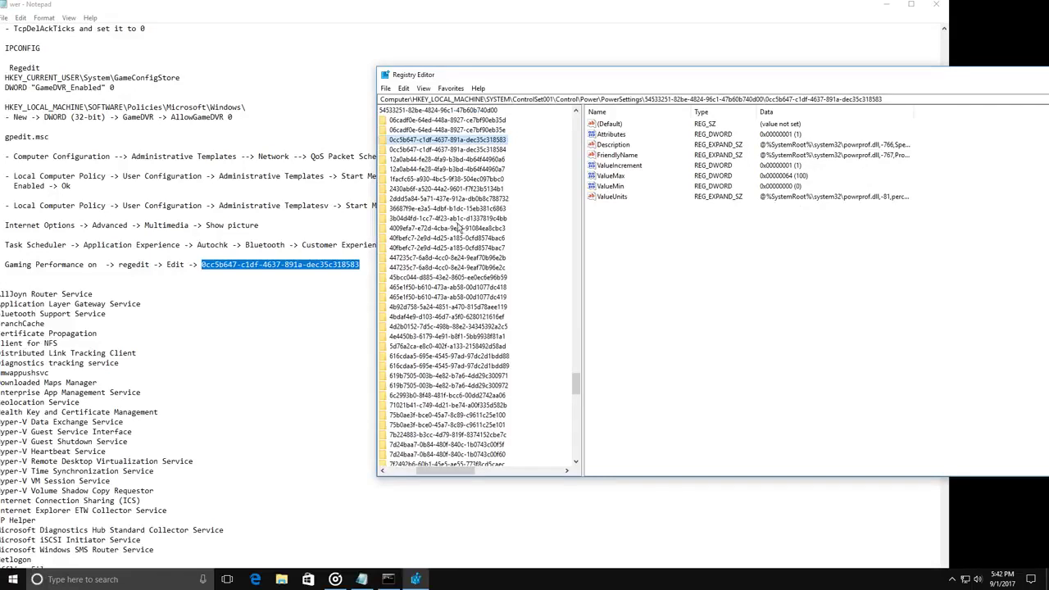
# - Examine the ValueMax and ValueMin entries of the 0cc5b647-c1df-4637-891a-dec35c318583 key and compare their data
pyautogui.click(615, 176)
pyautogui.click(615, 187)
pyautogui.click(617, 177)
pyautogui.click(615, 187)
pyautogui.click(616, 177)
pyautogui.click(611, 187)
pyautogui.click(615, 176)
pyautogui.click(774, 181)
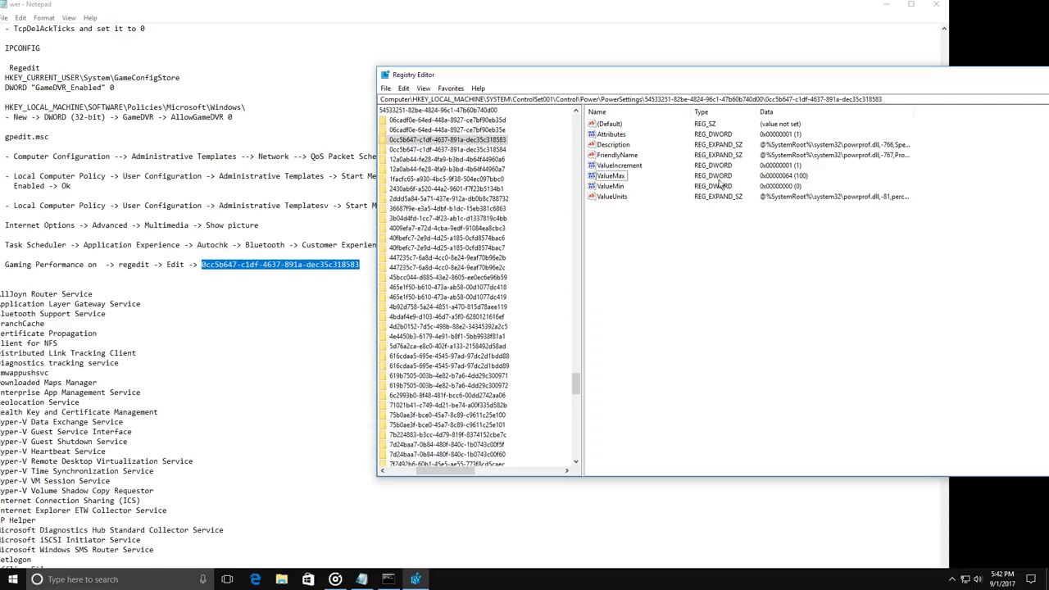
# - Set the ValueMax data of the 0cc5b647-c1df-4637-891a-dec35c318583 key under ControlSet001 to 0
pyautogui.click(606, 178)
pyautogui.rightClick(608, 179)
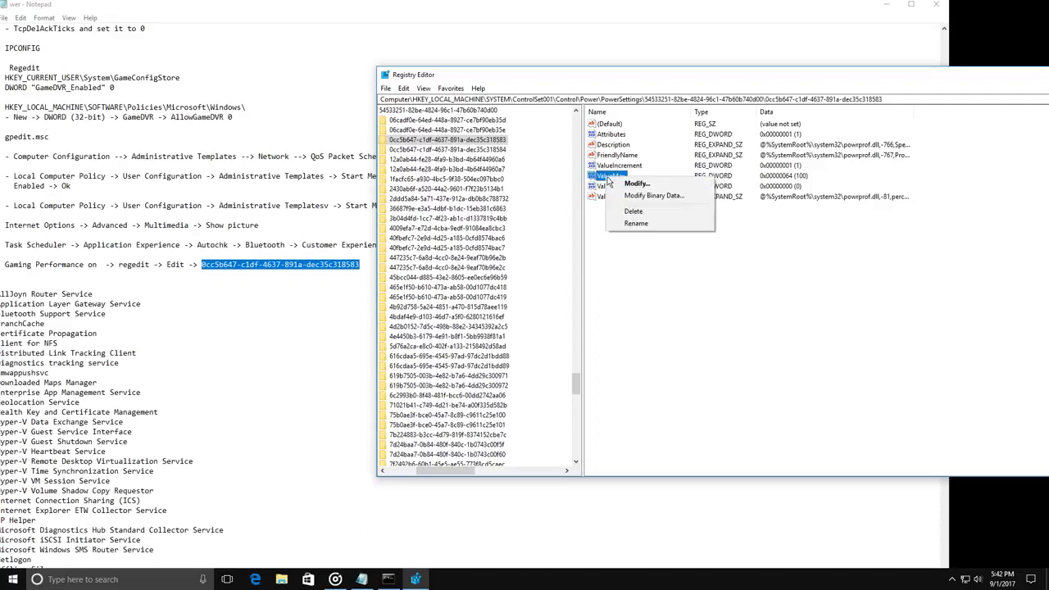
pyautogui.click(629, 185)
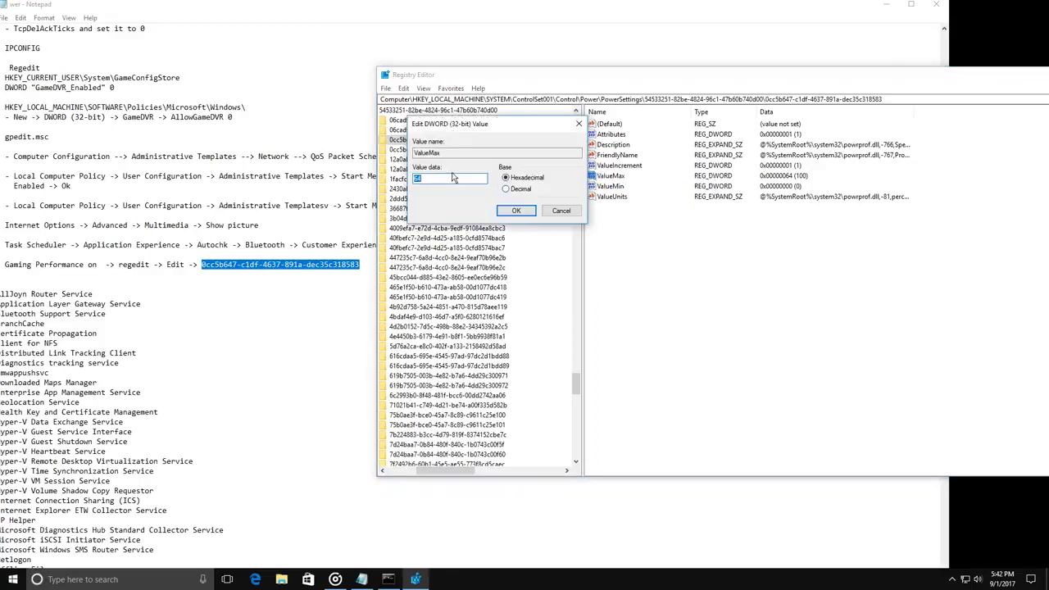
pyautogui.click(517, 212)
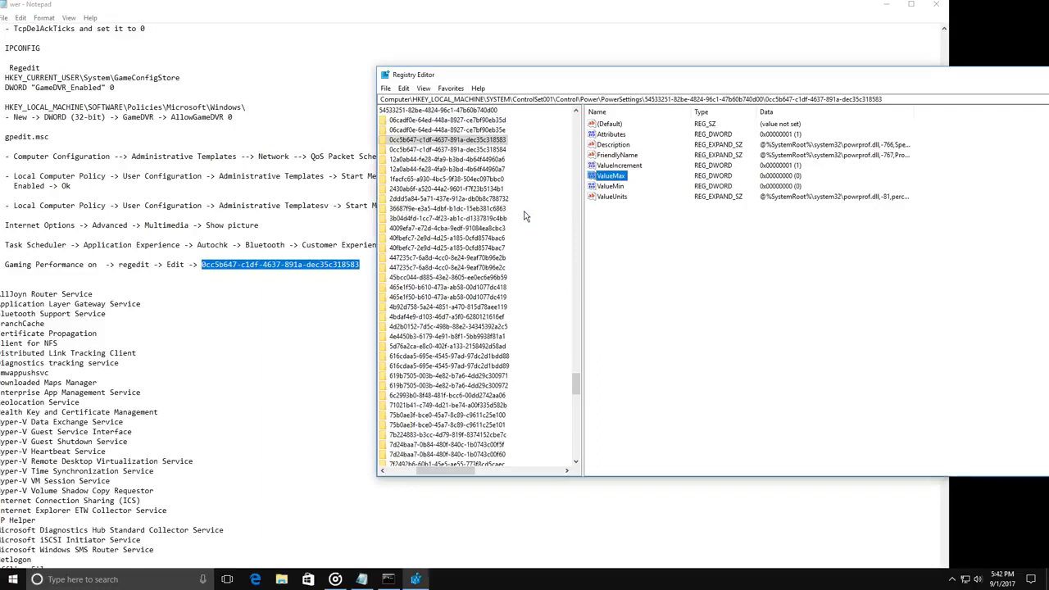
# - Continue the registry search from the ControlSet001 key through the remaining matches to the end of the registry
pyautogui.click(443, 141)
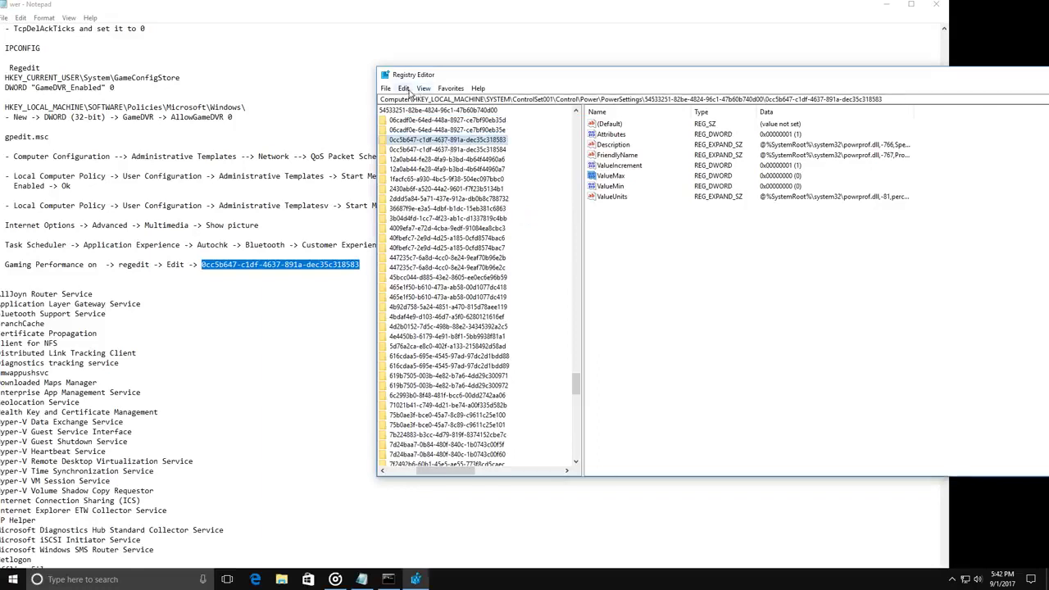
pyautogui.click(610, 185)
pyautogui.click(611, 175)
pyautogui.click(404, 141)
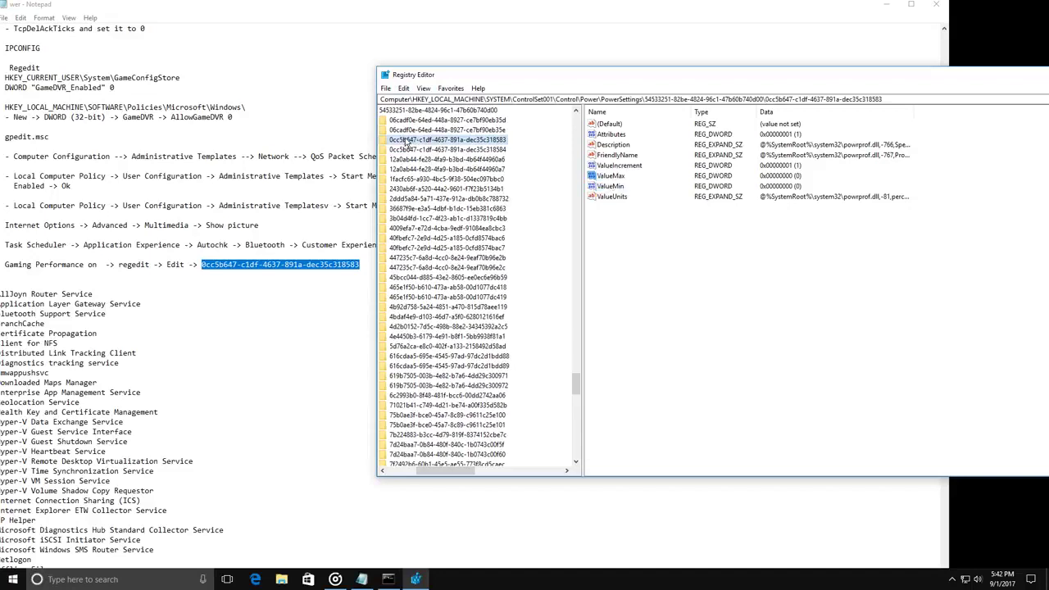
pyautogui.click(404, 88)
pyautogui.click(428, 189)
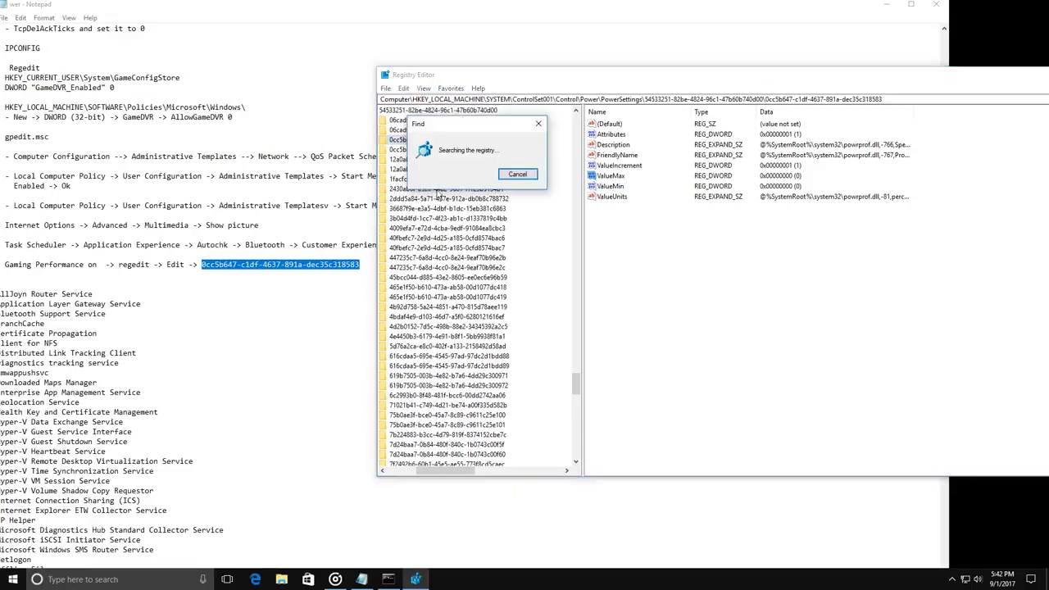
pyautogui.click(404, 87)
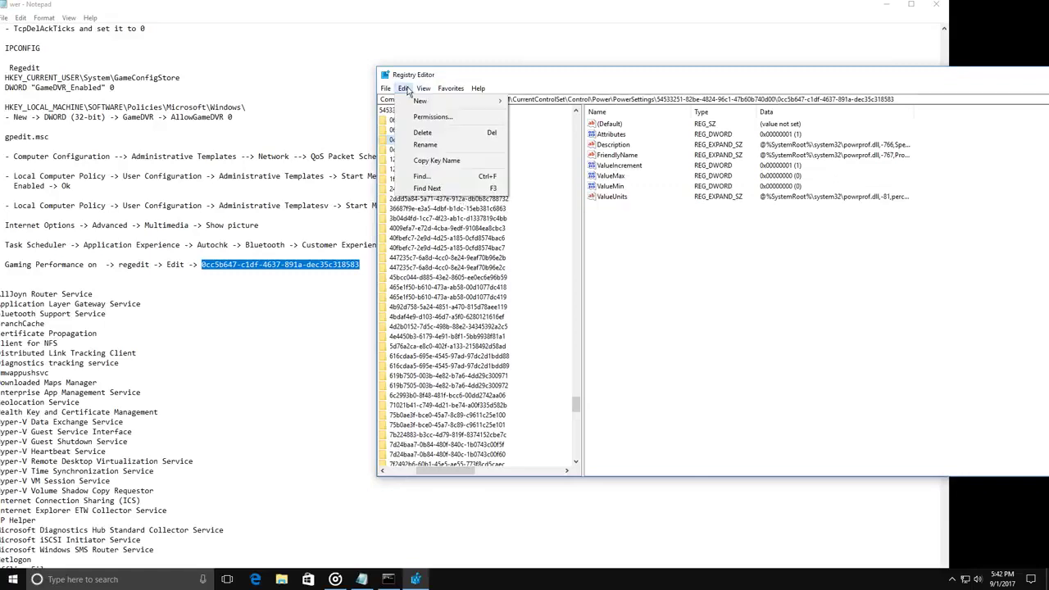
pyautogui.click(428, 189)
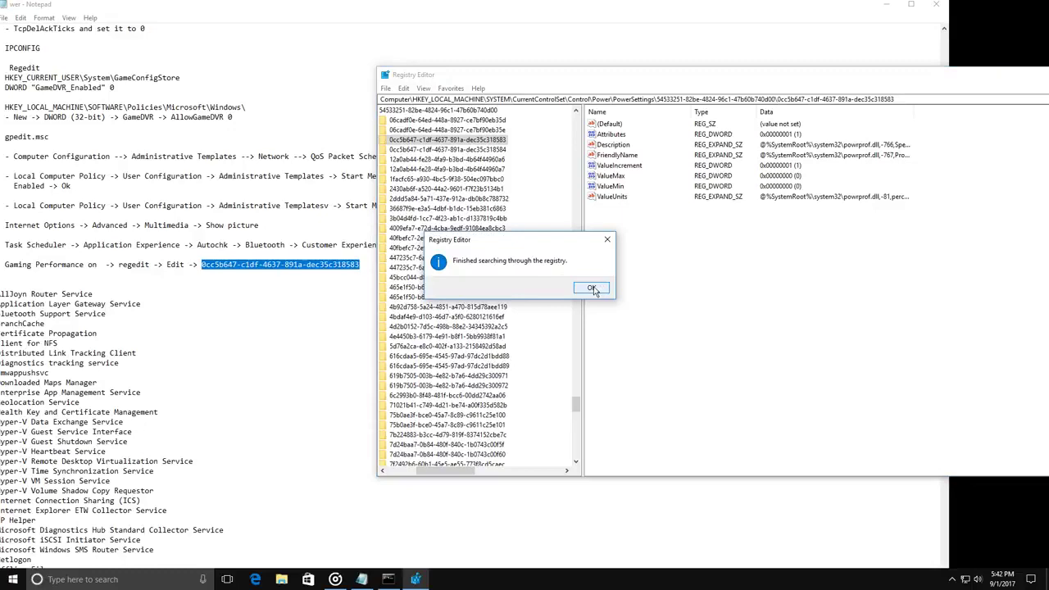
pyautogui.click(592, 288)
# - Close Registry Editor and shift the notes window so the full start of each line is readable
pyautogui.moveTo(860, 81); pyautogui.dragTo(701, 83)
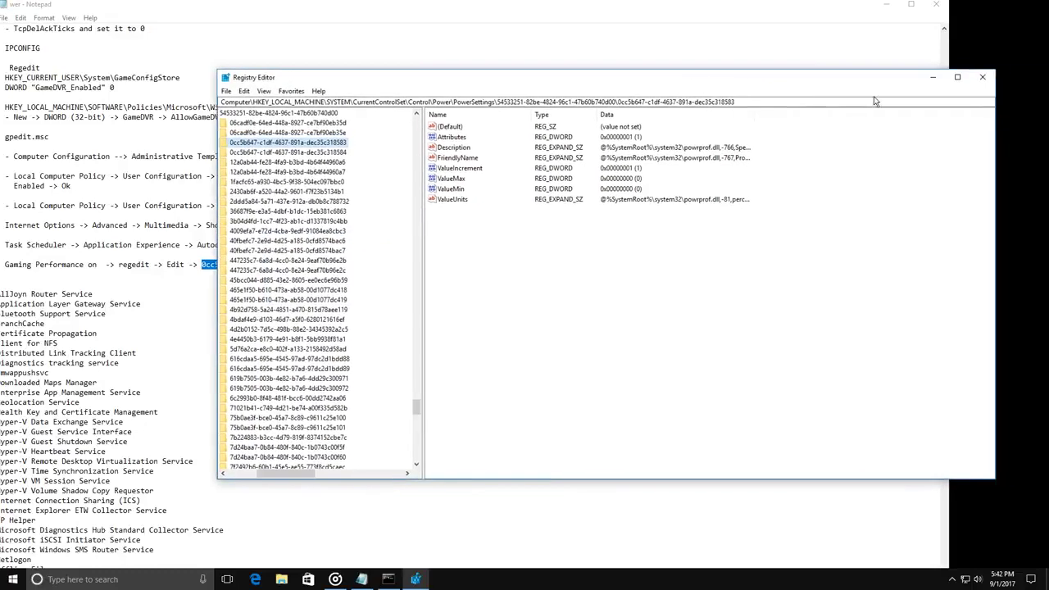
pyautogui.click(984, 78)
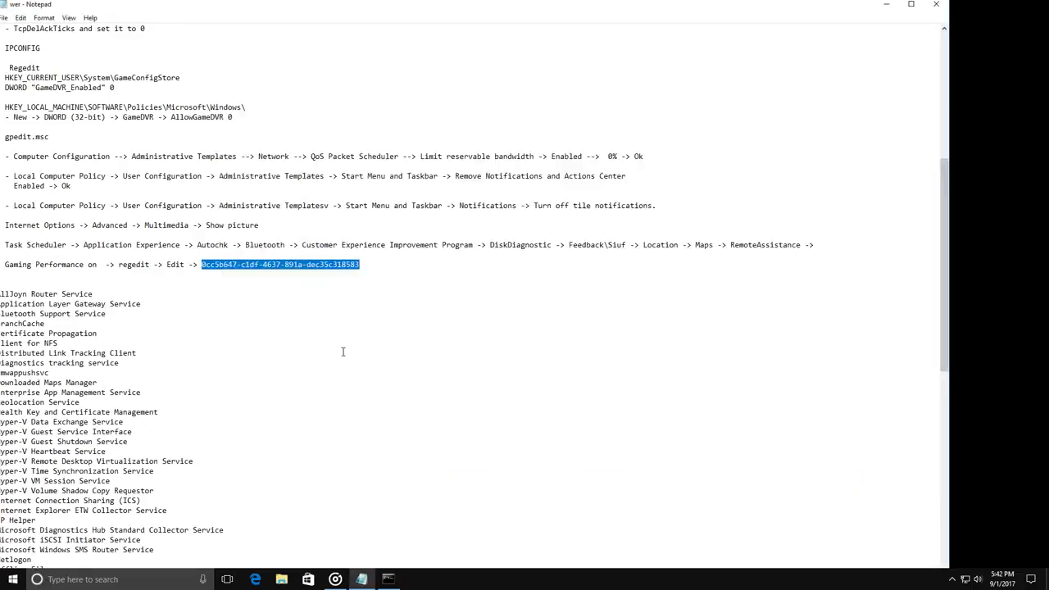
pyautogui.moveTo(620, 11); pyautogui.dragTo(742, 11)
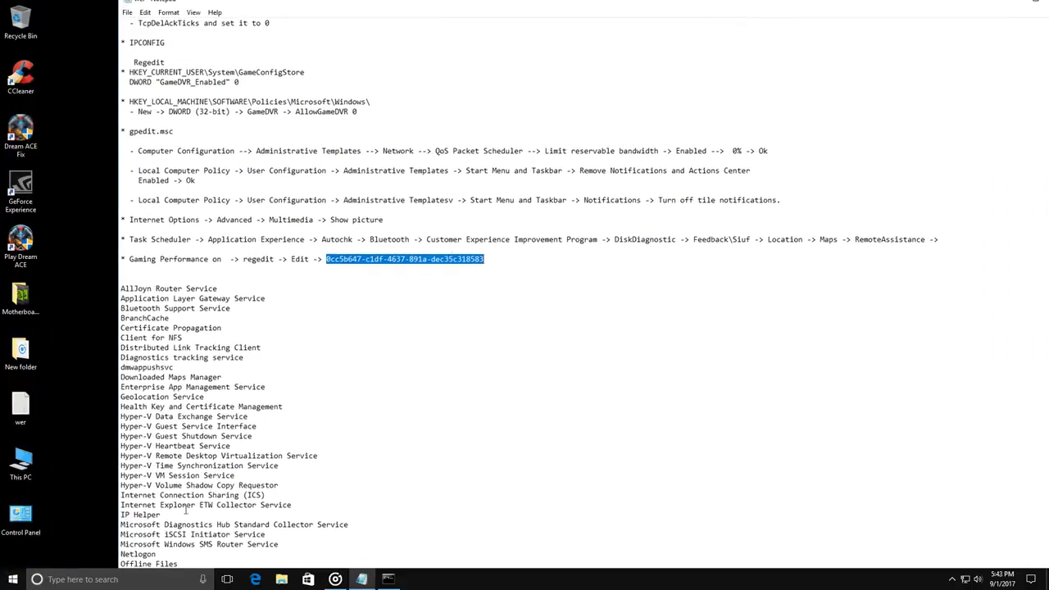
# - Search Windows for Services and run it as administrator
pyautogui.click(118, 582)
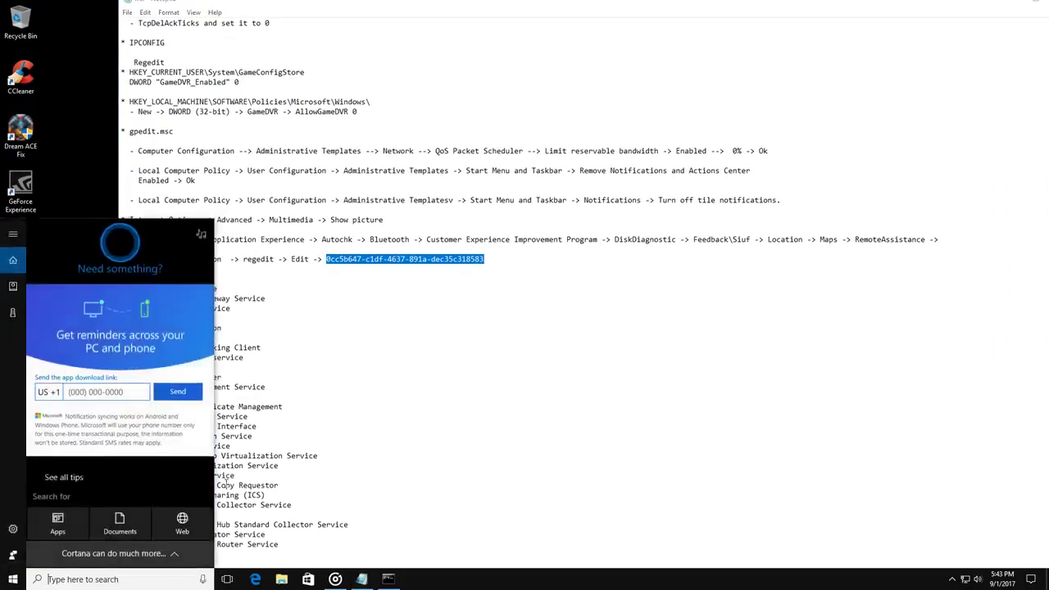
pyautogui.write('ser')
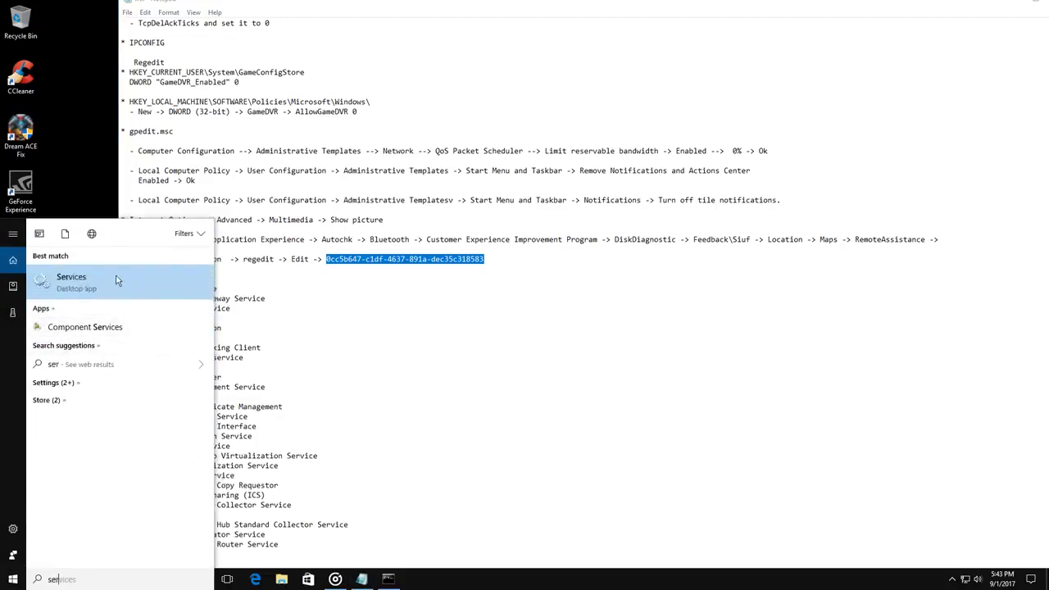
pyautogui.rightClick(108, 283)
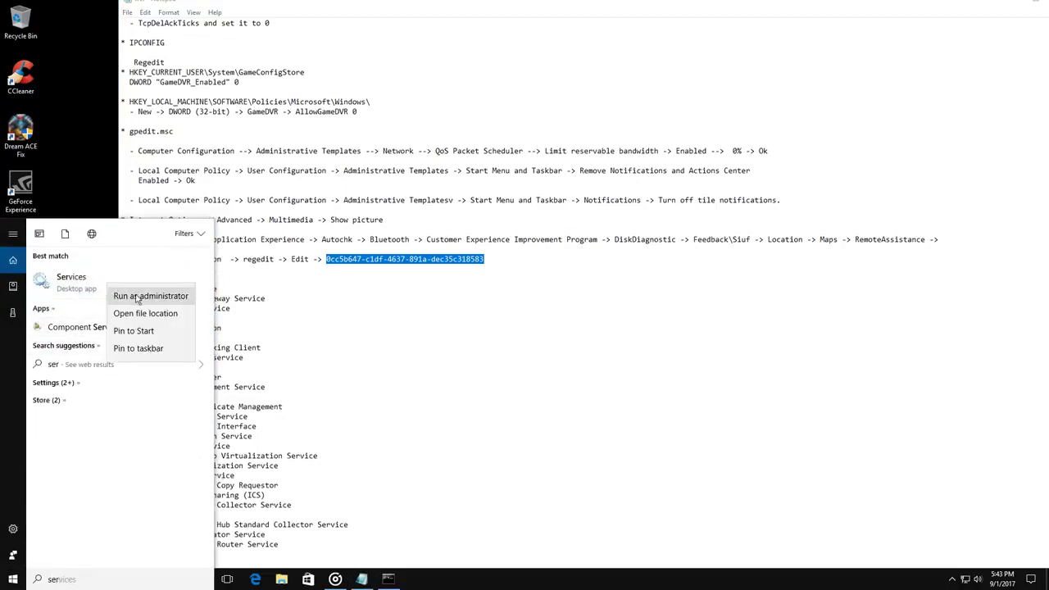
pyautogui.click(138, 296)
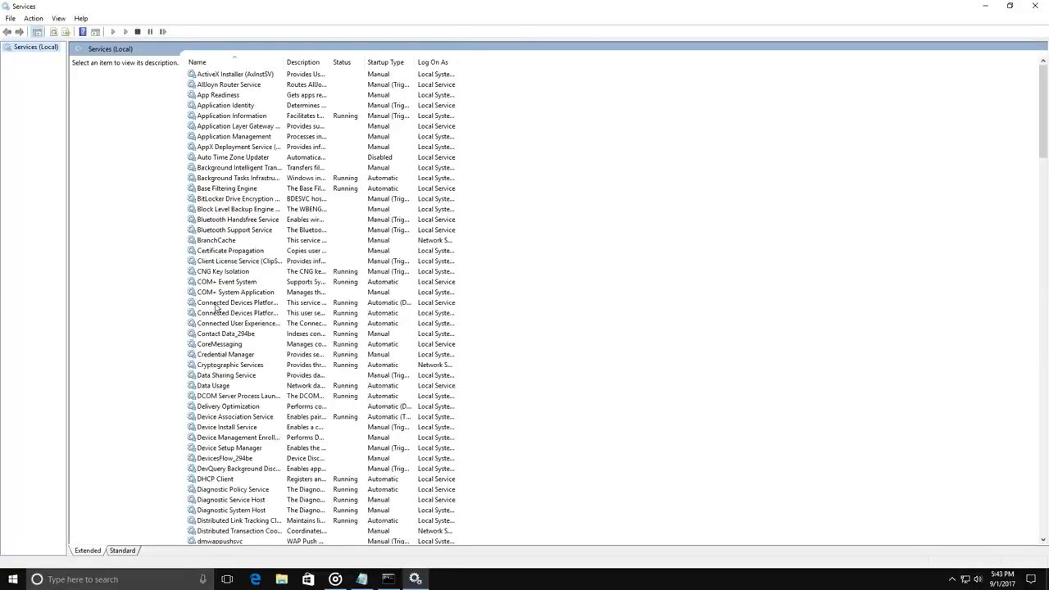
# - Restore the Services window from full screen, move it away from the notes' service names and make it taller
pyautogui.click(1011, 7)
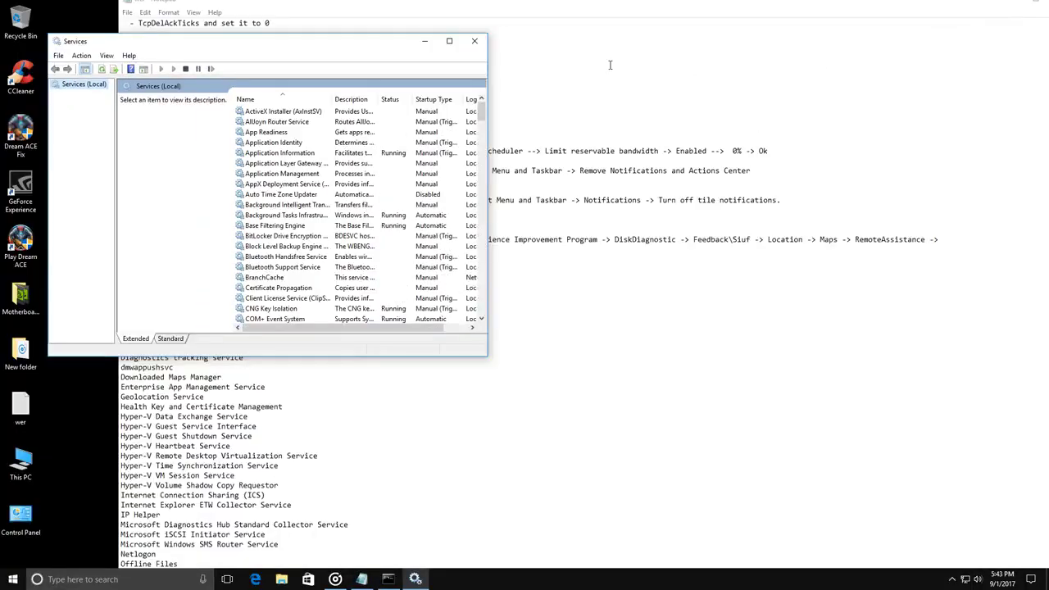
pyautogui.moveTo(350, 55); pyautogui.dragTo(719, 77)
pyautogui.moveTo(688, 369); pyautogui.dragTo(688, 565)
# - Bring the notes' list of services into view, from AllJoyn Router Service down to XboxNetApiSvc
pyautogui.click(245, 322)
pyautogui.scroll(-5, 213, 287)
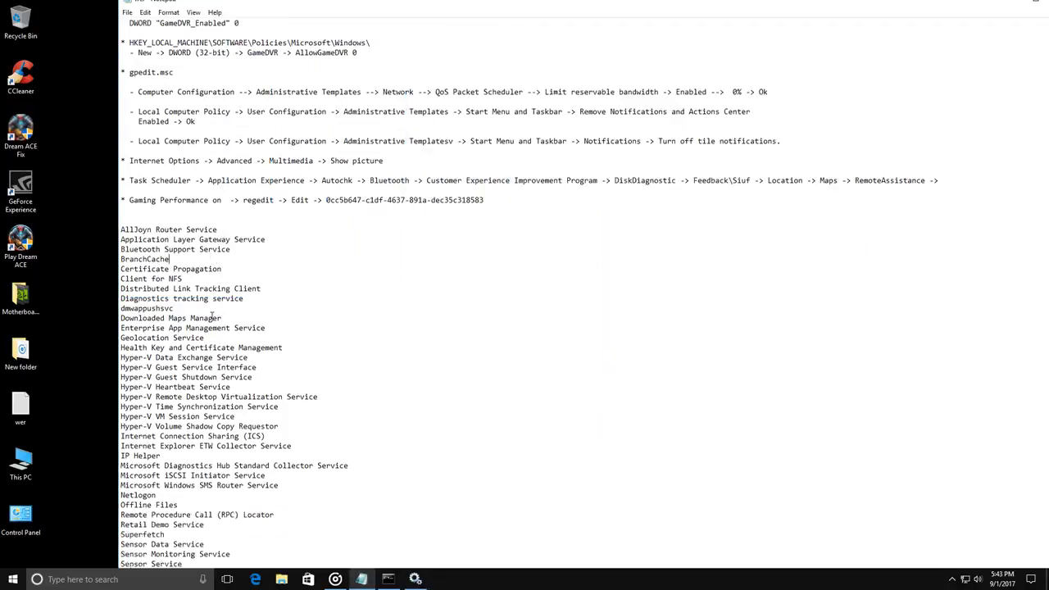
pyautogui.scroll(-2, 176, 164)
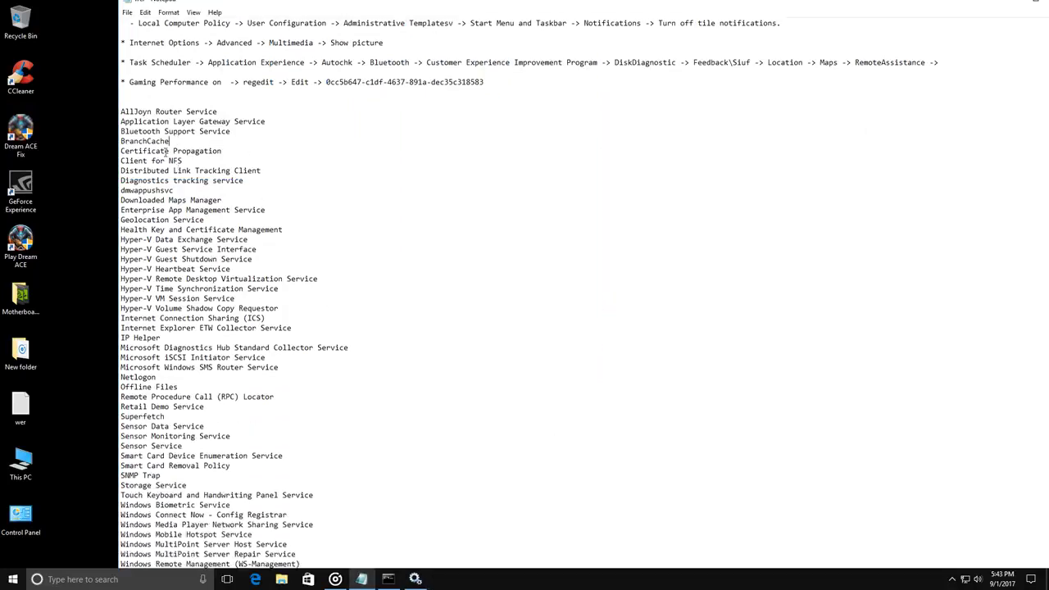
pyautogui.moveTo(124, 82); pyautogui.dragTo(358, 560)
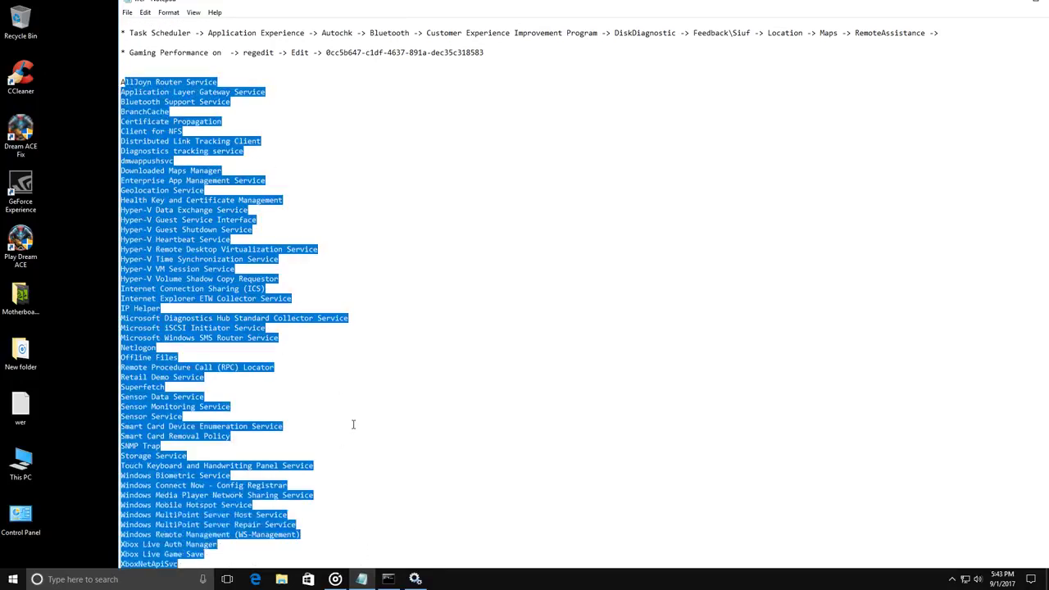
pyautogui.click(173, 190)
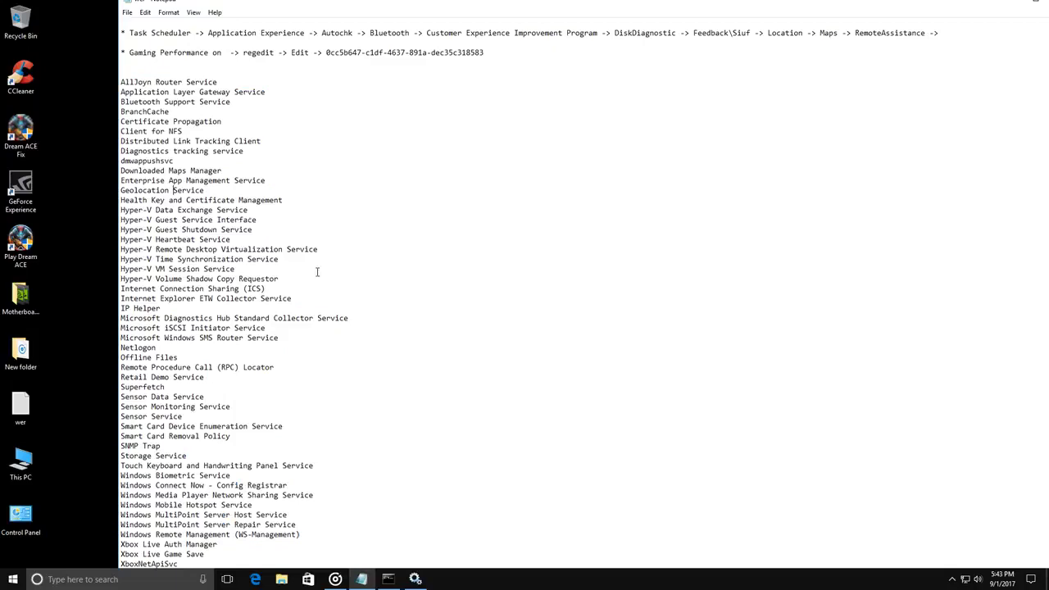
# - Place the Services window beside the notes list and widen both the window and its detail columns
pyautogui.click(415, 579)
pyautogui.moveTo(590, 67); pyautogui.dragTo(523, 45)
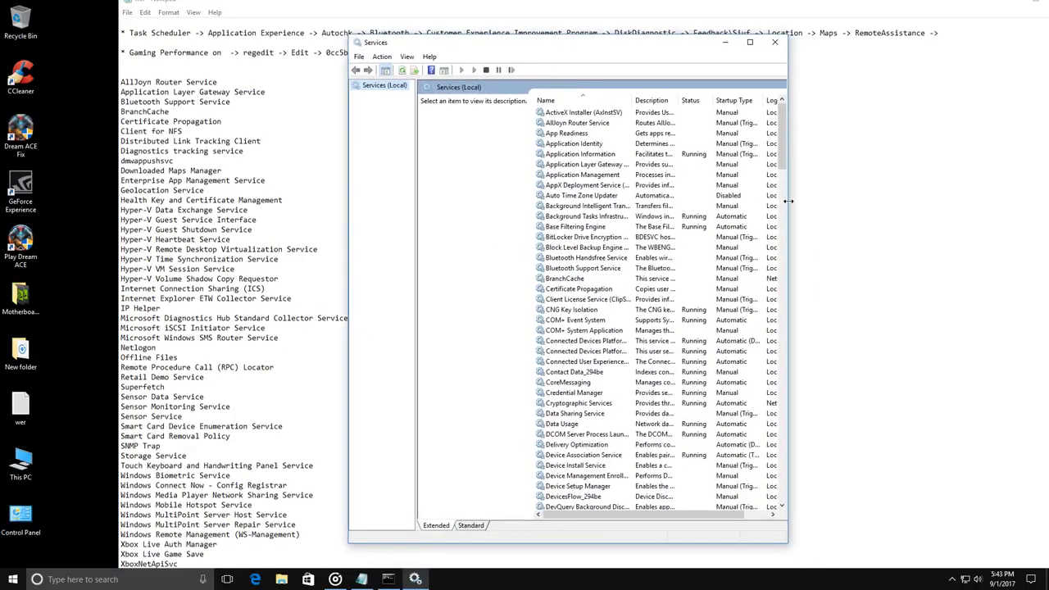
pyautogui.moveTo(787, 205); pyautogui.dragTo(1030, 206)
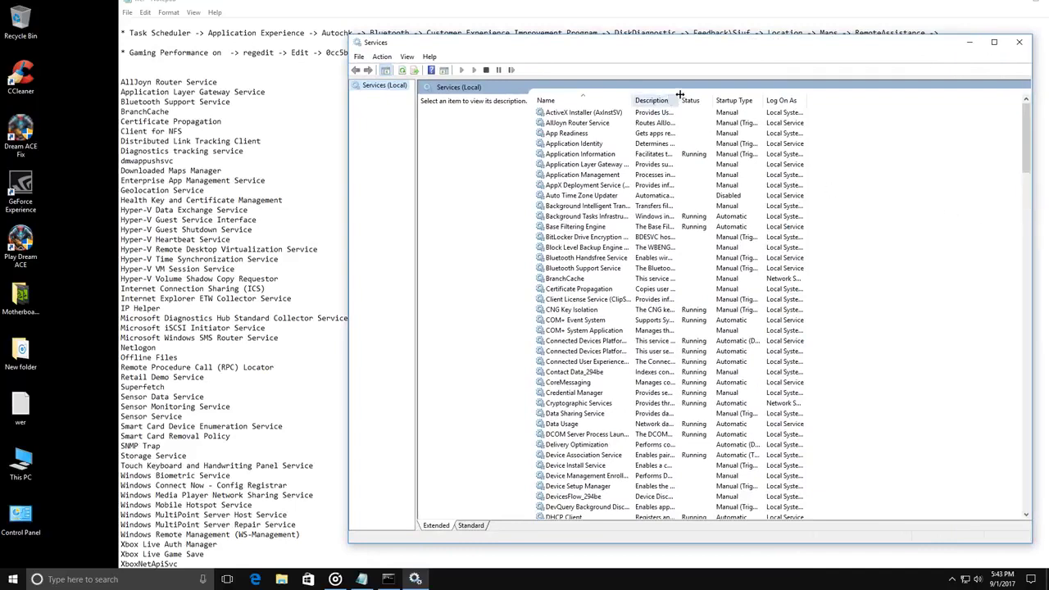
pyautogui.moveTo(681, 101); pyautogui.dragTo(874, 100)
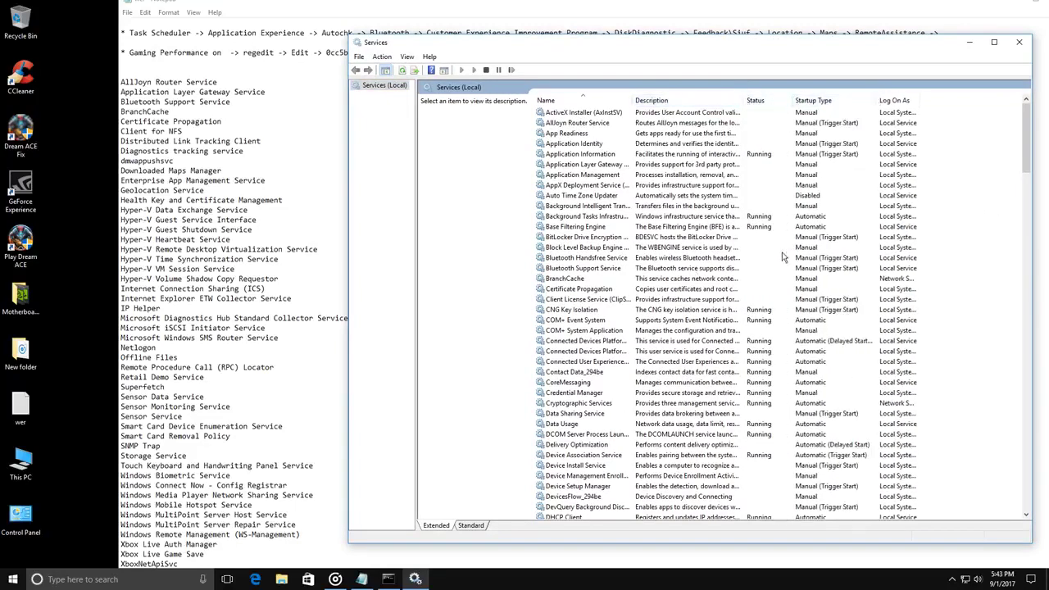
pyautogui.click(174, 82)
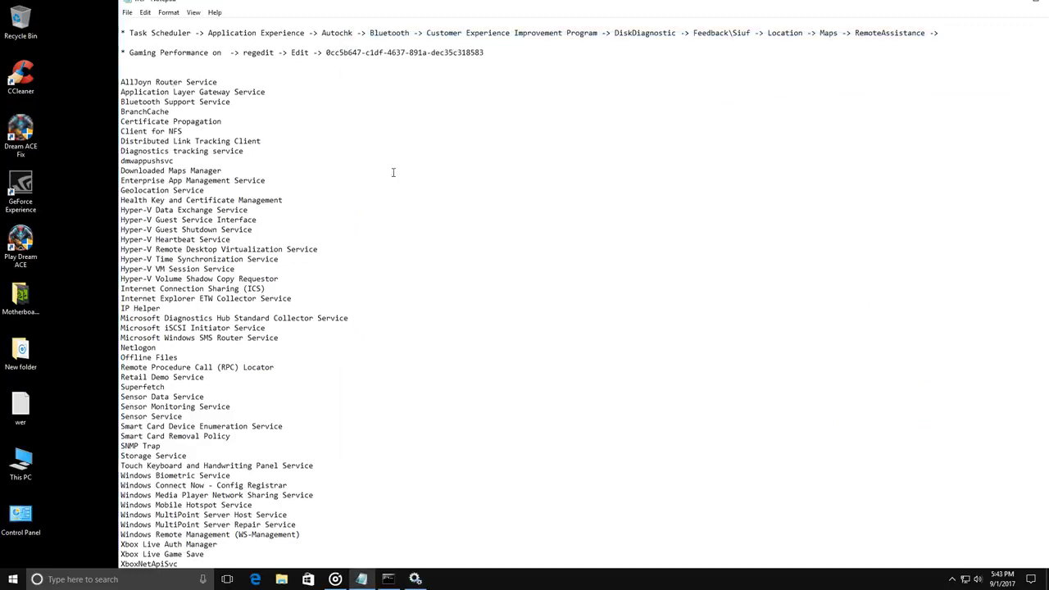
pyautogui.click(416, 579)
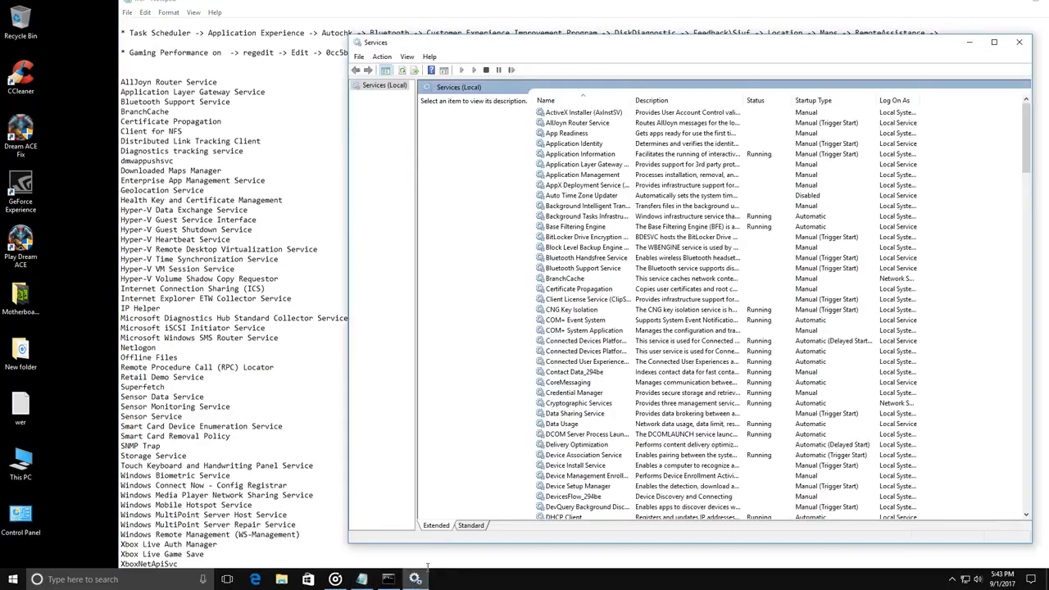
# - Set the startup type of AllJoyn Router Service to Disabled and apply the change
pyautogui.click(585, 123)
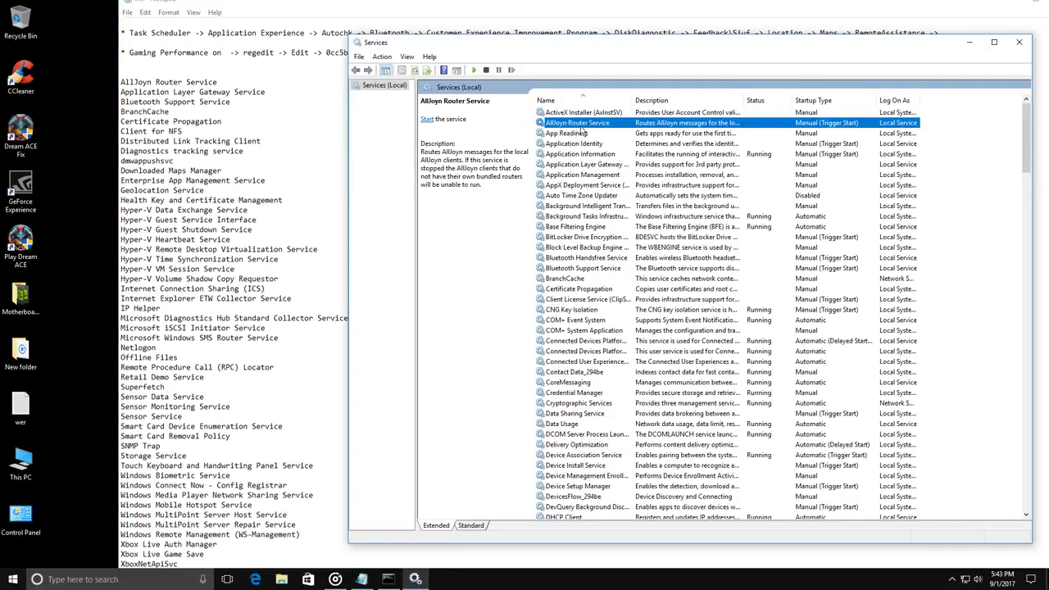
pyautogui.doubleClick(586, 123)
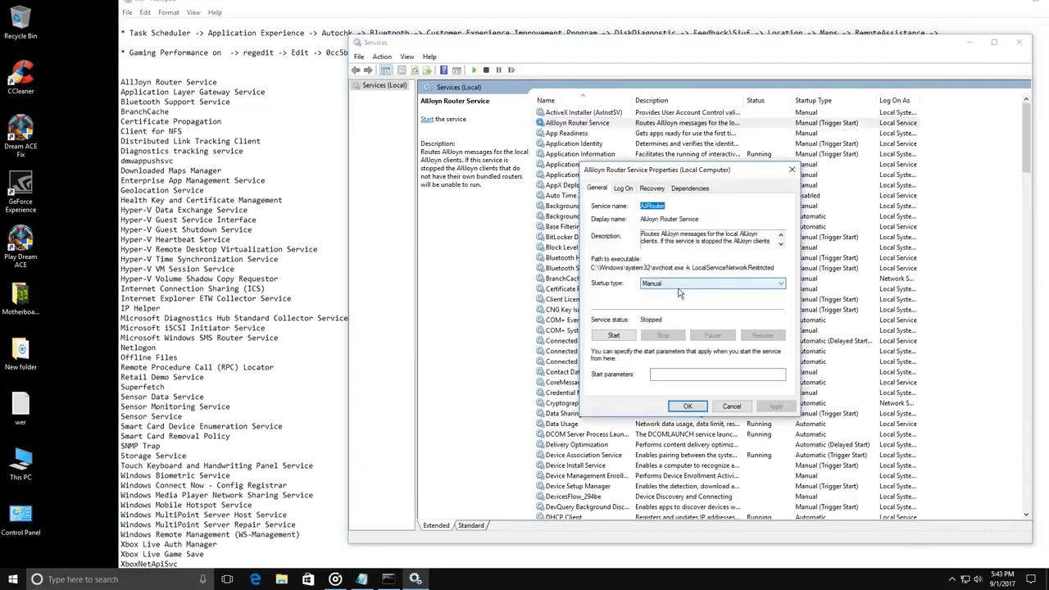
pyautogui.click(678, 285)
pyautogui.click(664, 317)
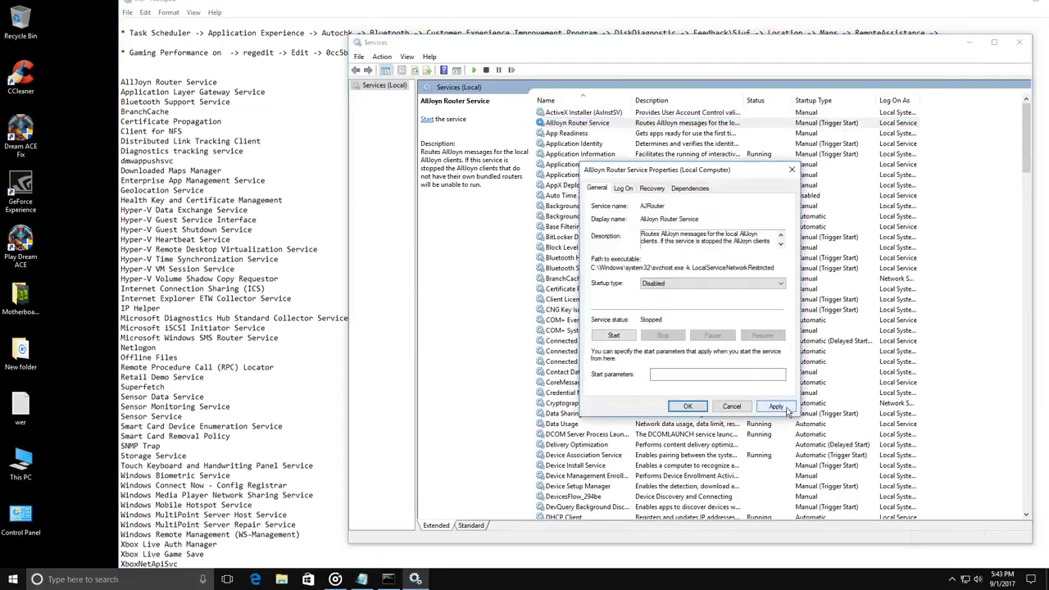
pyautogui.click(775, 407)
pyautogui.click(688, 407)
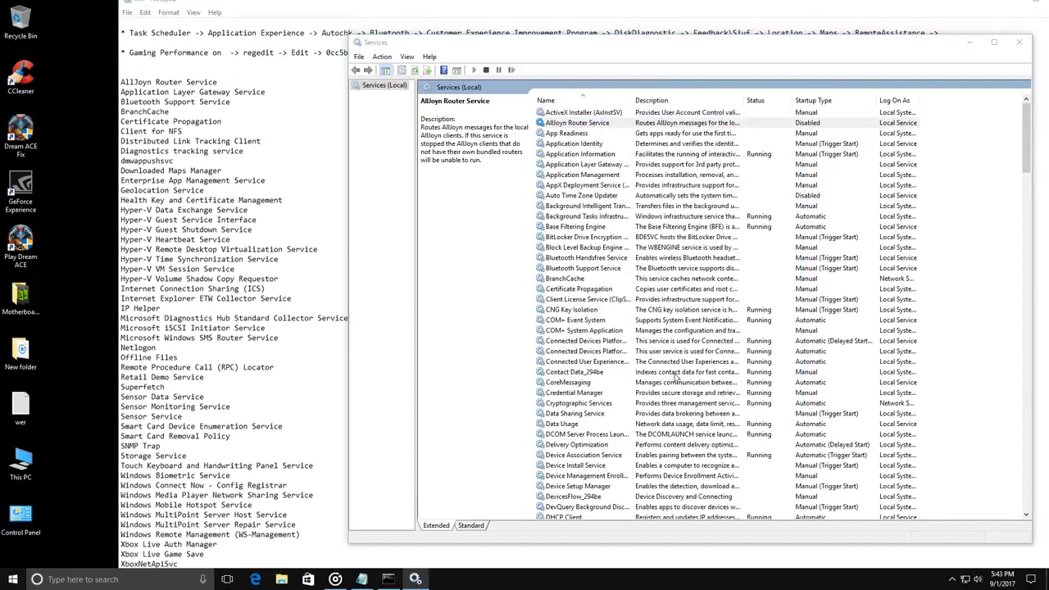
# - Find Bluetooth Handsfree Service in the list, set its startup type to Disabled and apply the change
pyautogui.click(565, 133)
pyautogui.press('Down')
pyautogui.press('Down')
pyautogui.press('Down')
pyautogui.press('Down')
pyautogui.press('Down')
pyautogui.press('Down')
pyautogui.press('Down')
pyautogui.press('Down')
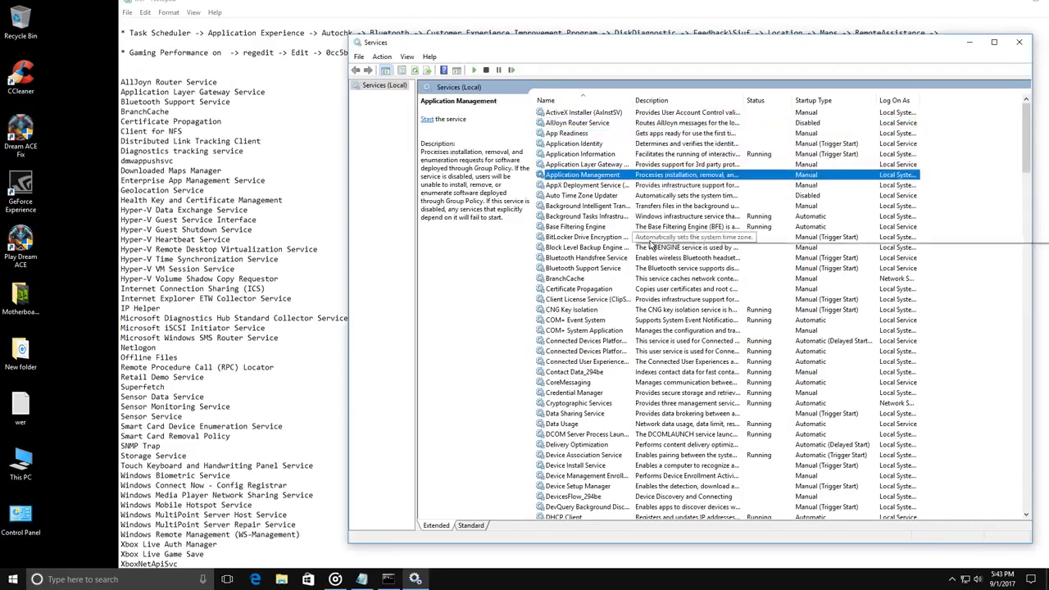
pyautogui.press('Down')
pyautogui.press('Down')
pyautogui.press('Down')
pyautogui.press('Down')
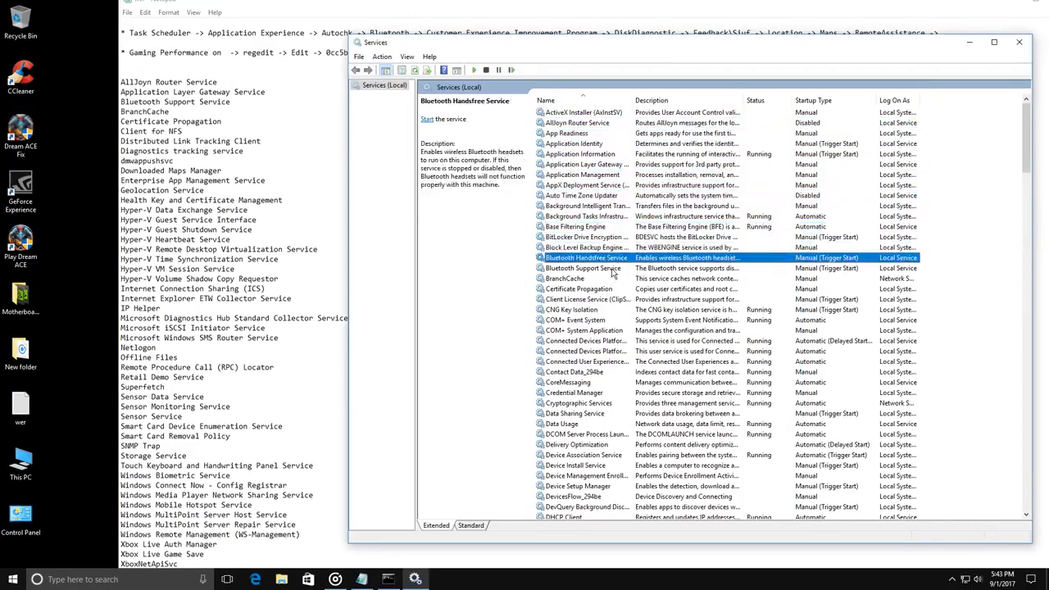
pyautogui.doubleClick(596, 259)
pyautogui.click(676, 284)
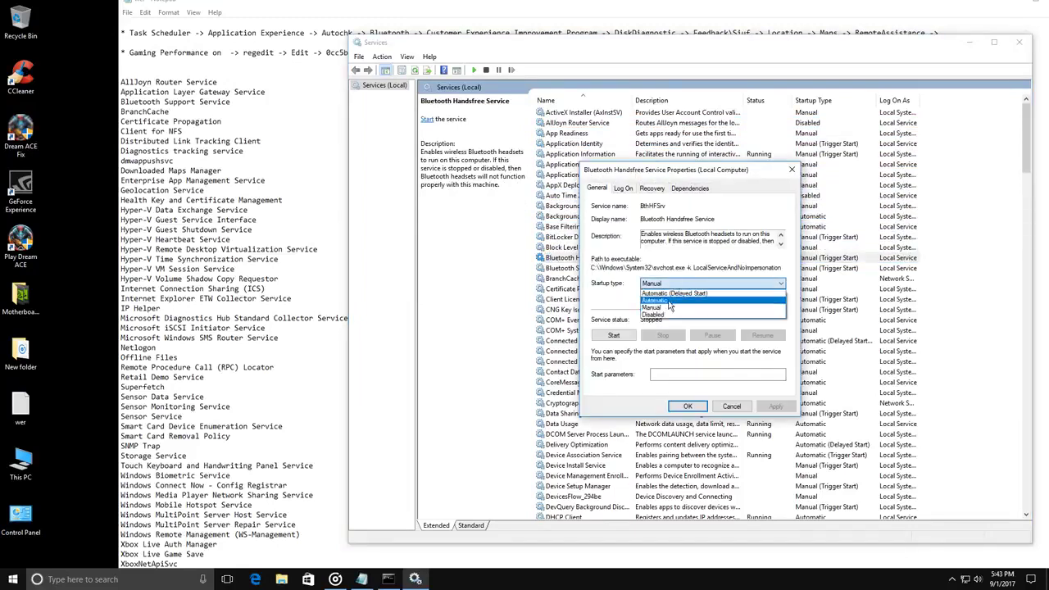
pyautogui.click(662, 318)
pyautogui.click(776, 407)
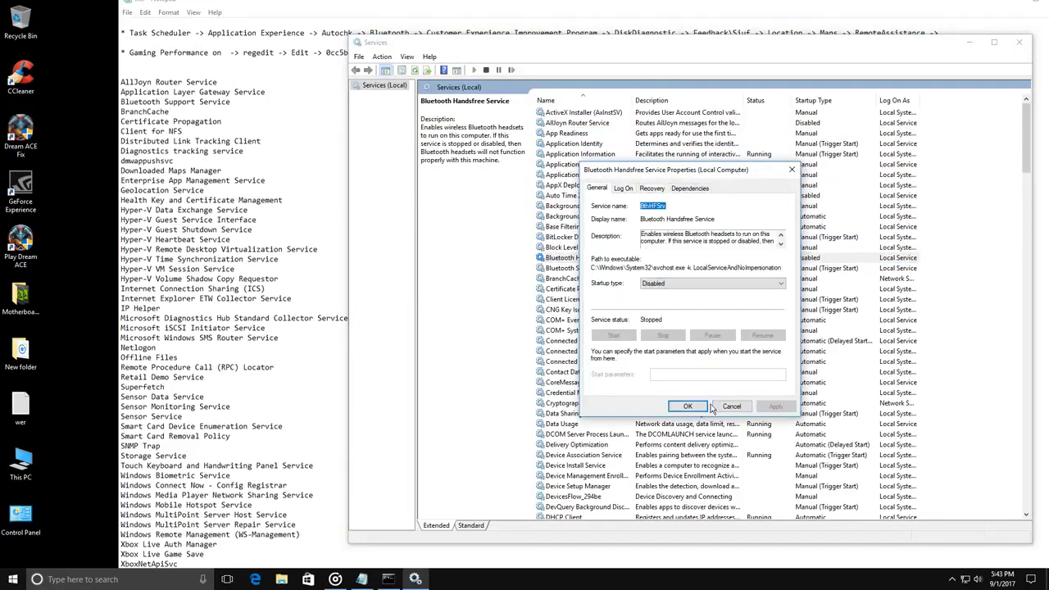
pyautogui.click(688, 406)
# - Set the startup type of Bluetooth Support Service to Disabled and apply the change
pyautogui.click(589, 269)
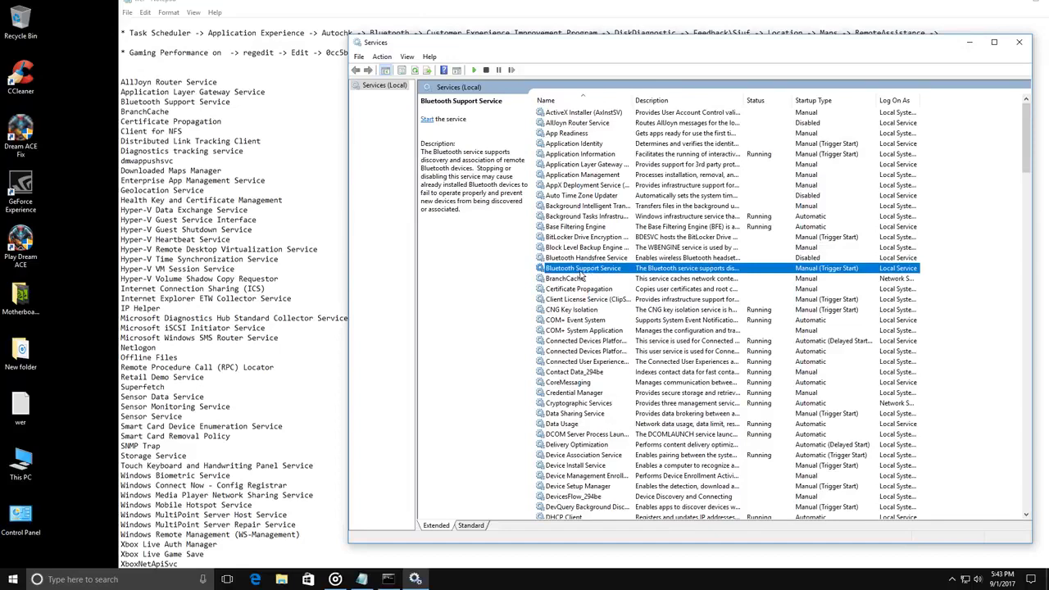
pyautogui.doubleClick(584, 271)
pyautogui.click(666, 285)
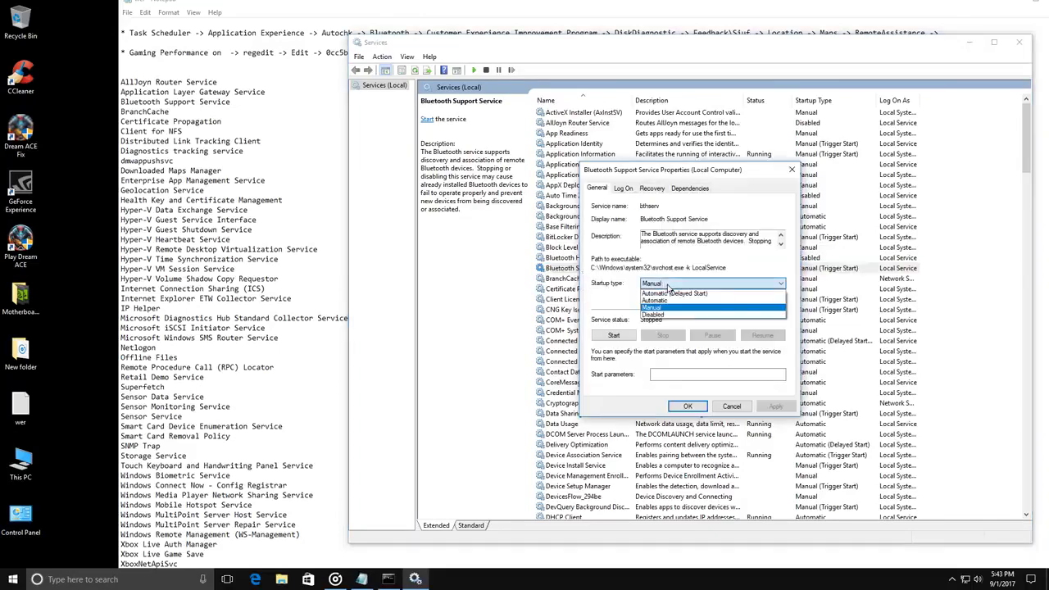
pyautogui.click(669, 316)
pyautogui.click(776, 407)
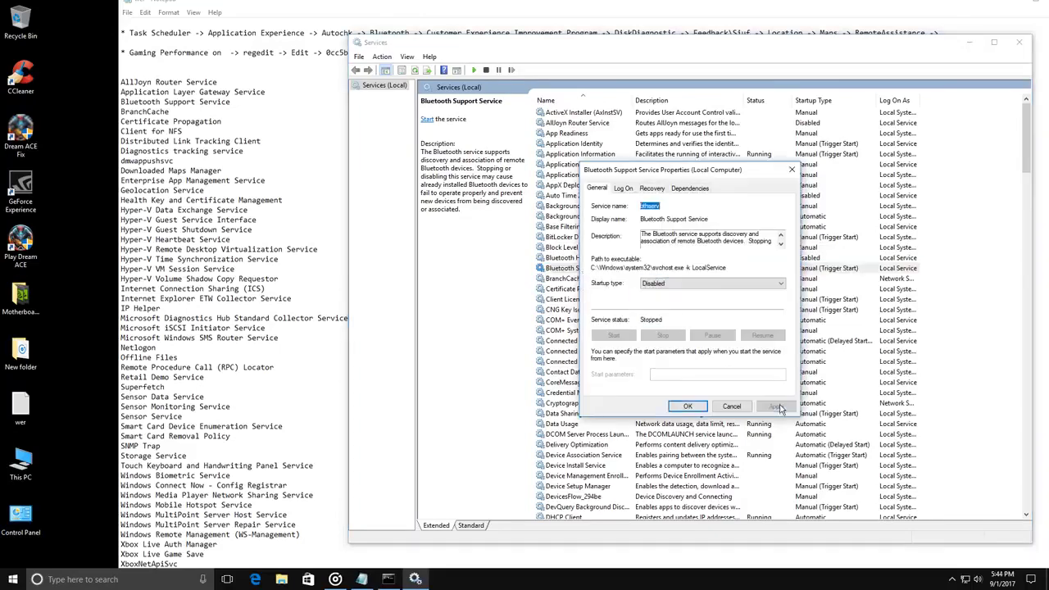
pyautogui.click(688, 406)
# - Set the startup type of BranchCache to Disabled and apply the change
pyautogui.click(573, 280)
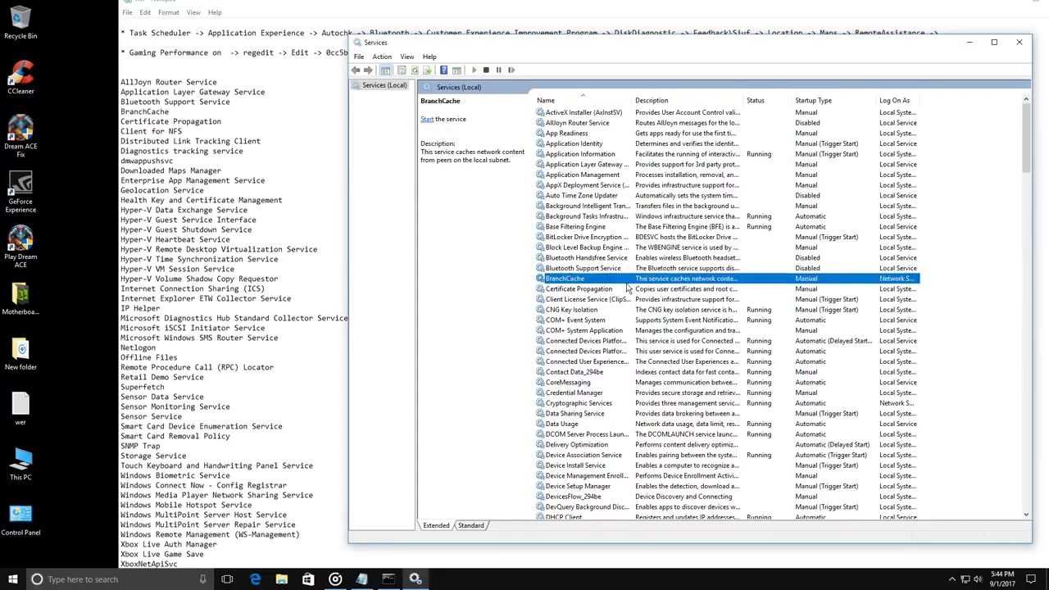
pyautogui.doubleClick(574, 281)
pyautogui.click(666, 284)
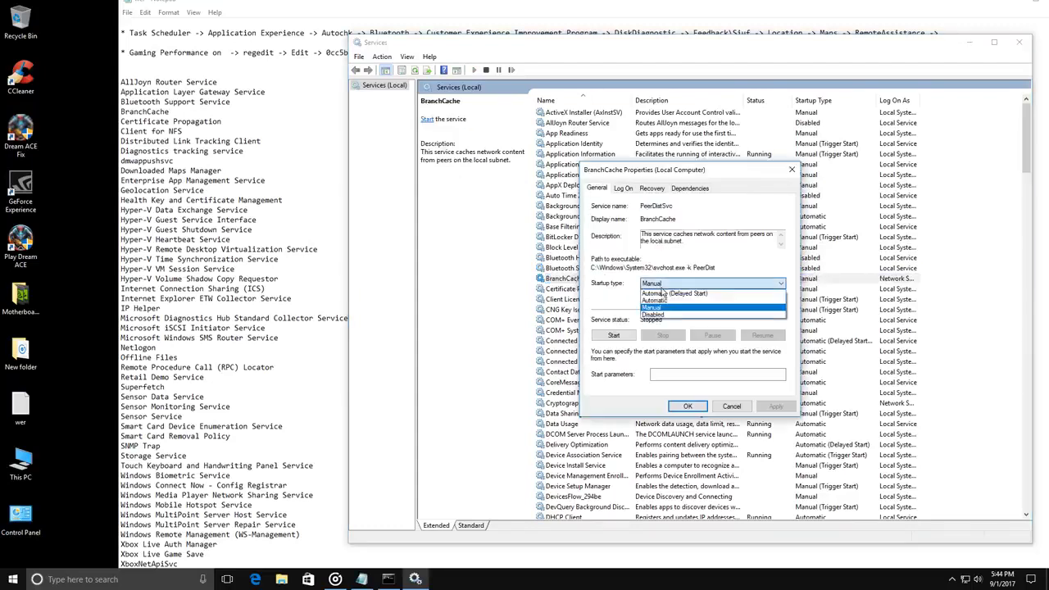
pyautogui.click(656, 315)
pyautogui.click(775, 406)
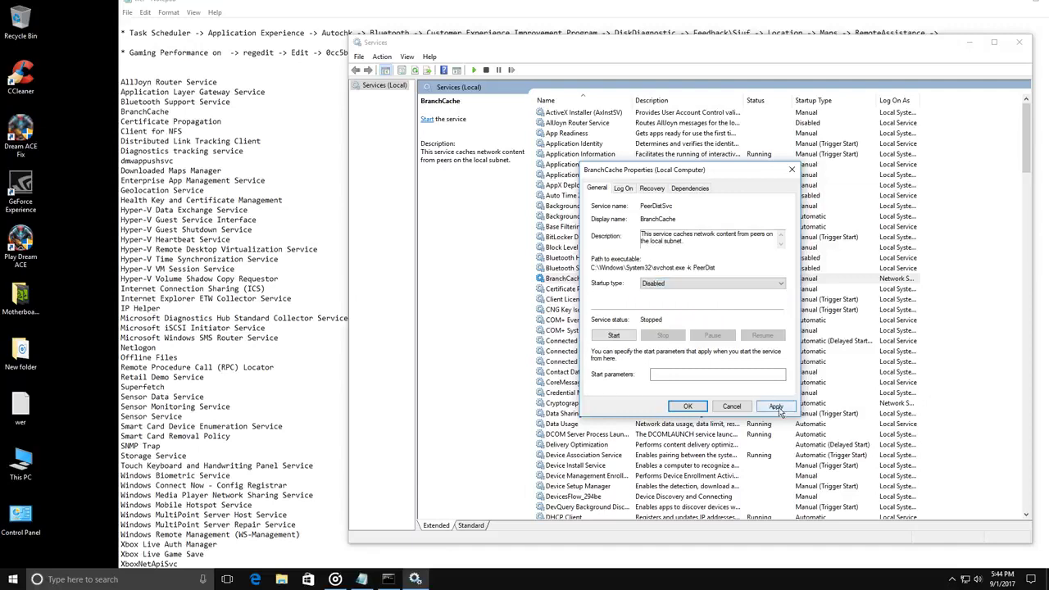
pyautogui.click(688, 406)
# - Set the startup type of Certificate Propagation to Disabled and apply the change
pyautogui.click(604, 291)
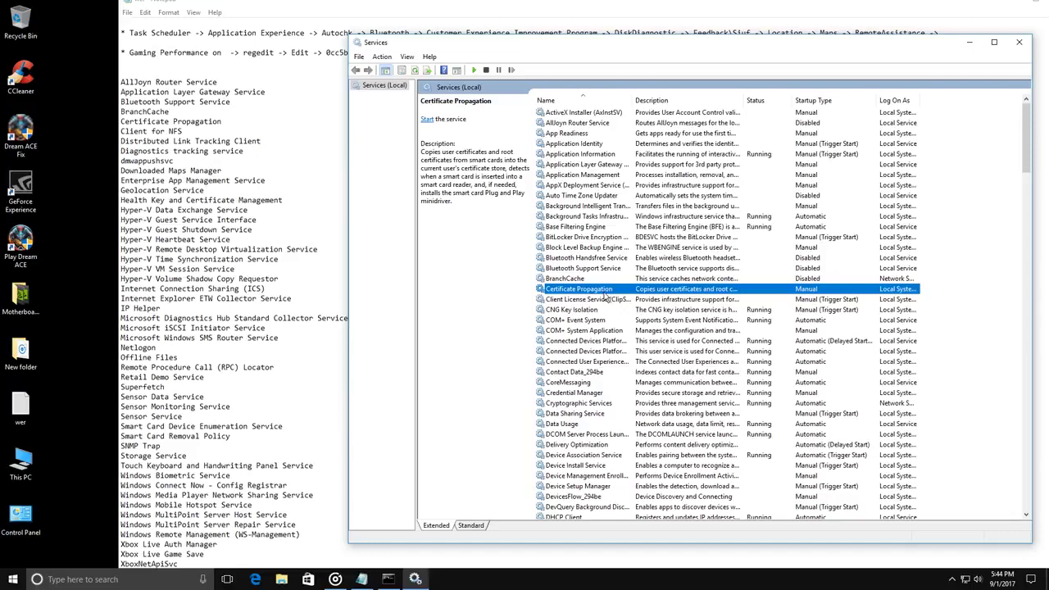
pyautogui.doubleClick(597, 291)
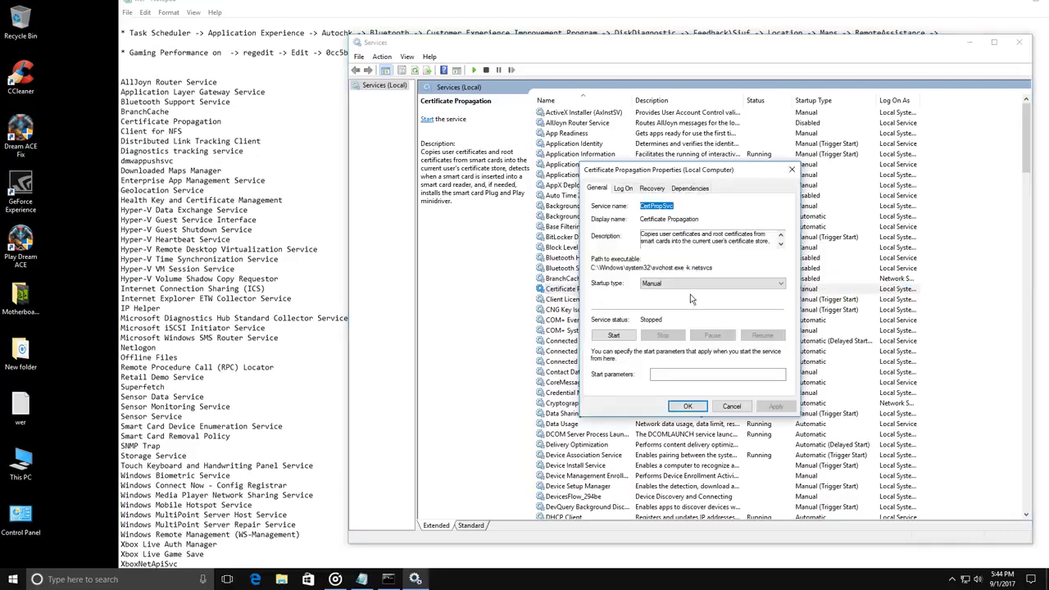
pyautogui.click(694, 283)
pyautogui.click(697, 320)
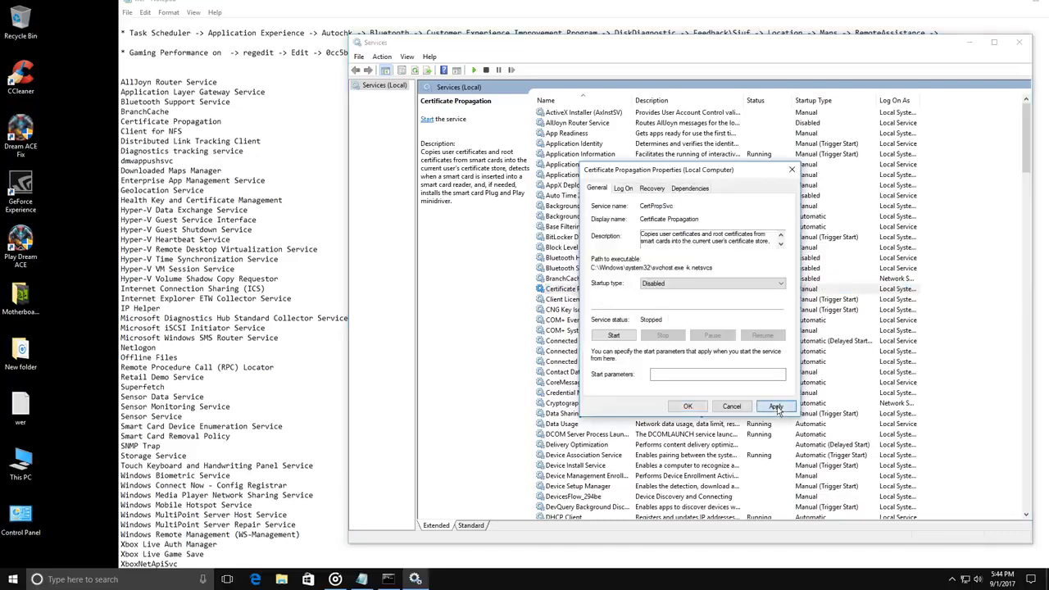
pyautogui.click(776, 407)
pyautogui.click(688, 407)
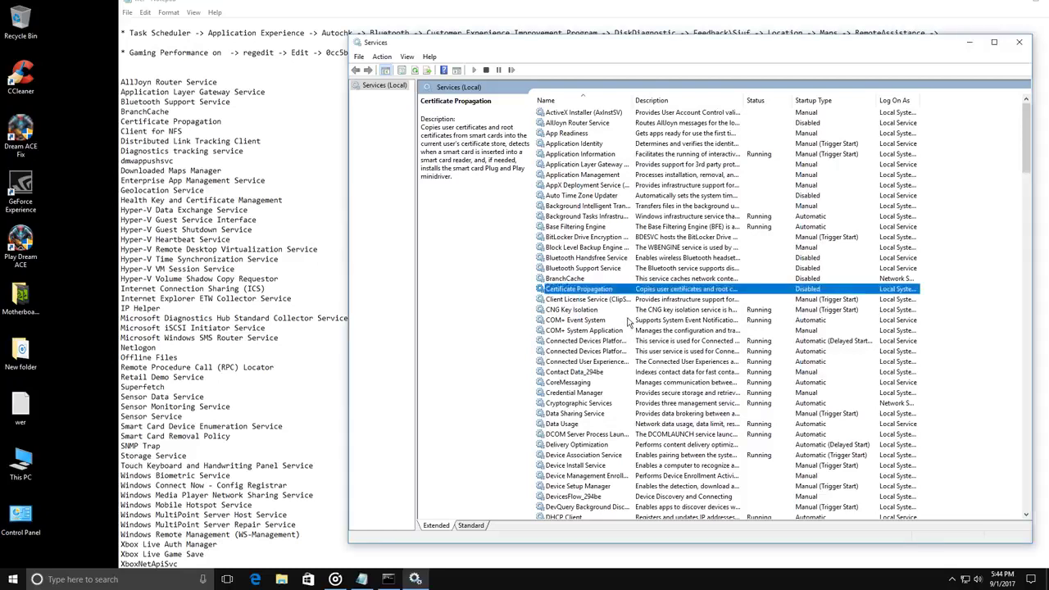
# - Find Distributed Link Tracking Client in the services list and widen the Name column to fit the full service names
pyautogui.click(675, 312)
pyautogui.click(689, 318)
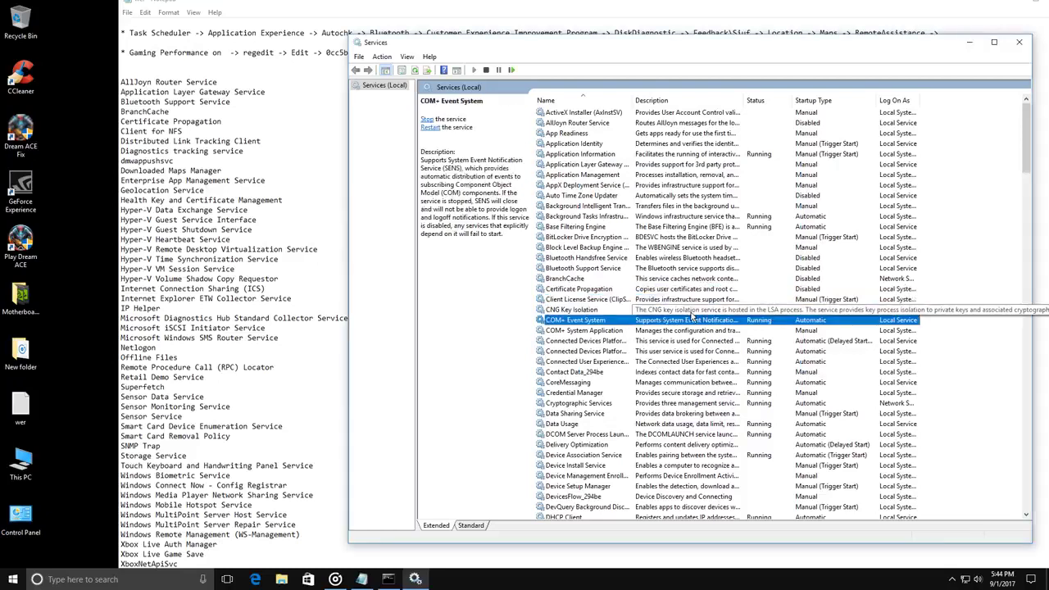
pyautogui.press('Down')
pyautogui.press('Down')
pyautogui.press('Down')
pyautogui.press('Down')
pyautogui.press('Down')
pyautogui.press('Down')
pyautogui.press('Down')
pyautogui.press('Down')
pyautogui.press('Down')
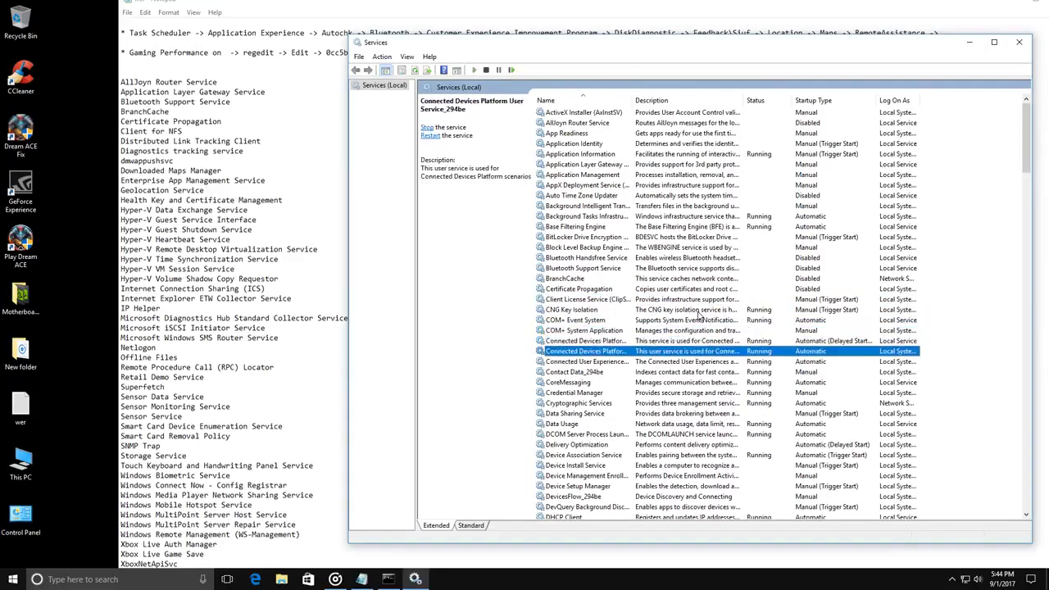
pyautogui.press('Down')
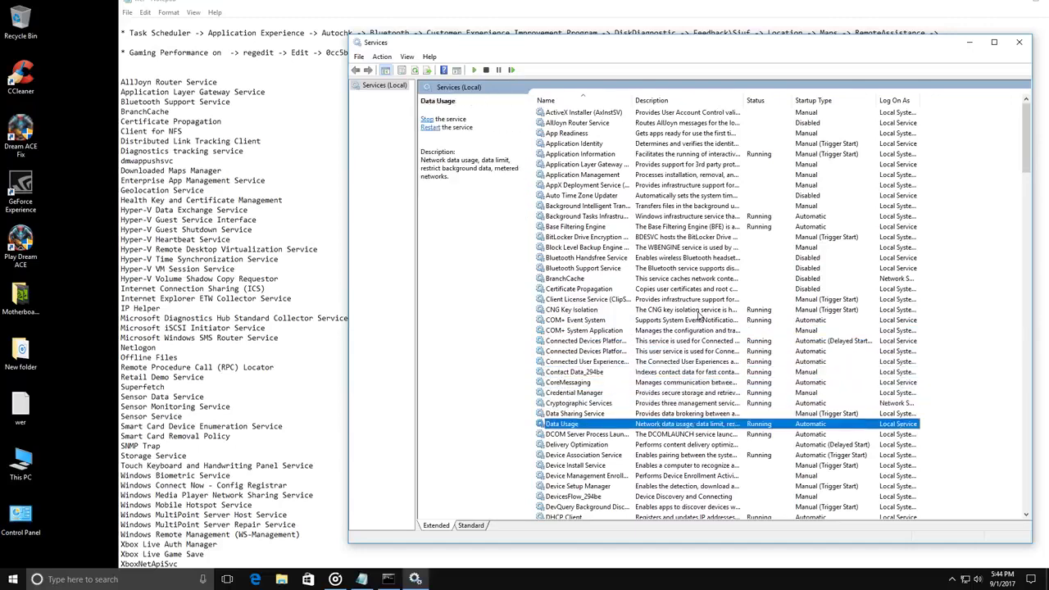
pyautogui.scroll(-4, 700, 319)
pyautogui.press('Down')
pyautogui.press('Down')
pyautogui.press('Down')
pyautogui.press('Down')
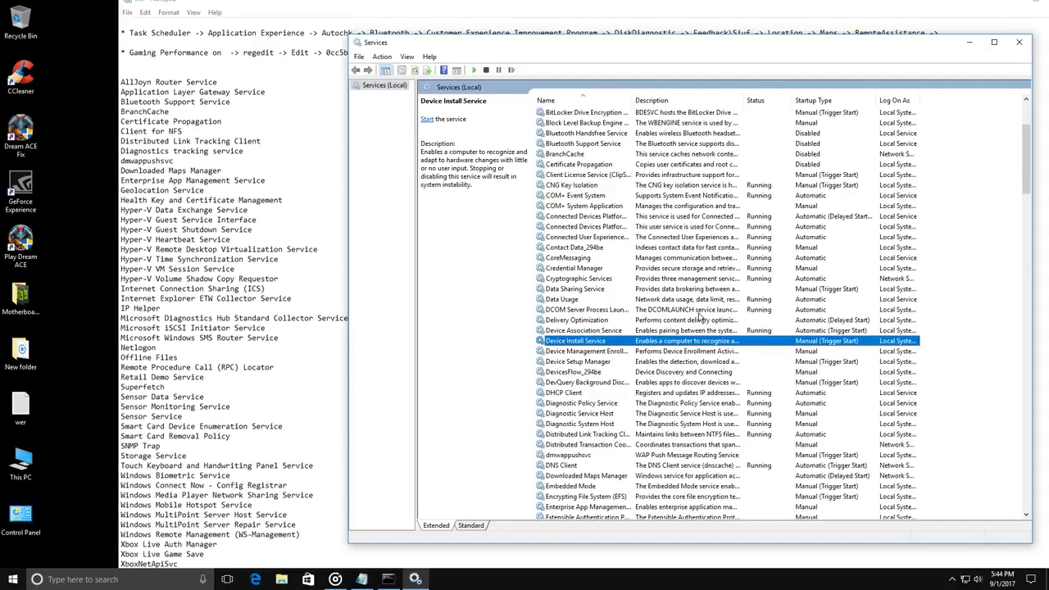
pyautogui.press('Down')
pyautogui.press('Down')
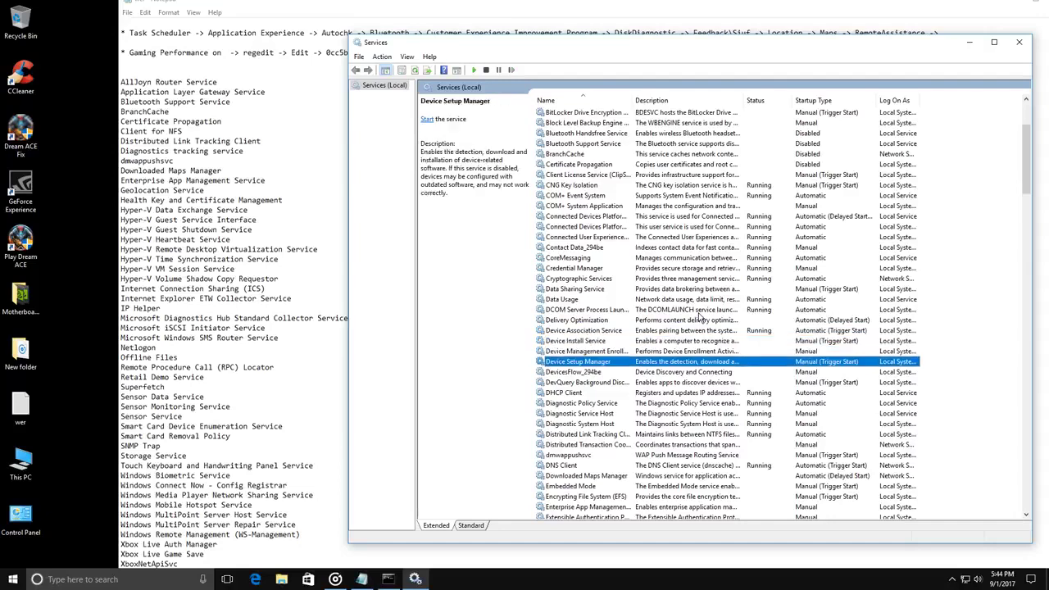
pyautogui.press('Down')
pyautogui.press('Down')
pyautogui.press('Down')
pyautogui.press('Down')
pyautogui.press('Down')
pyautogui.press('Down')
pyautogui.press('Down')
pyautogui.press('Down')
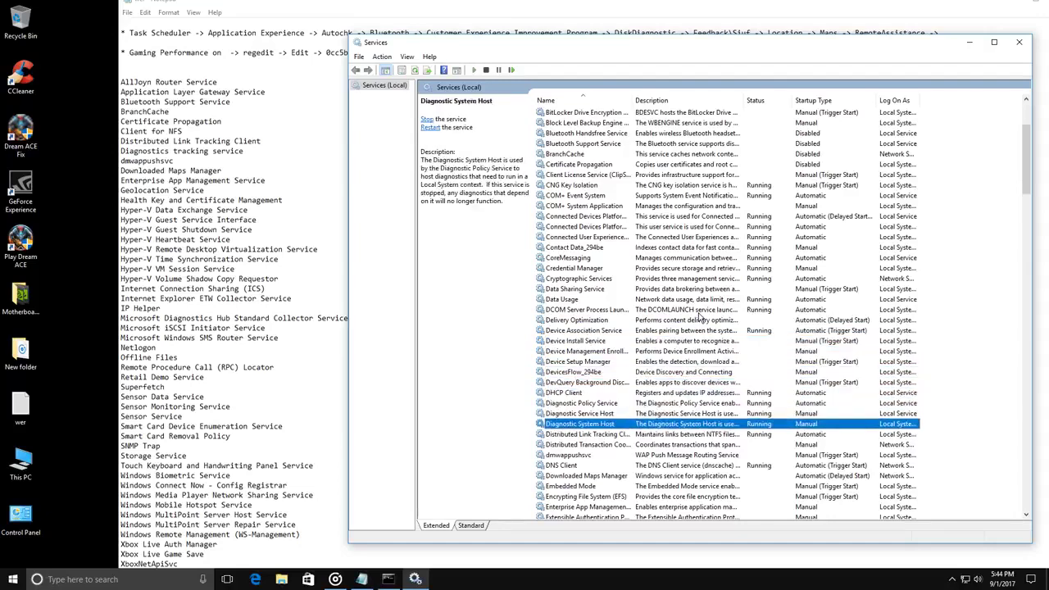
pyautogui.press('Down')
pyautogui.scroll(-3, 697, 318)
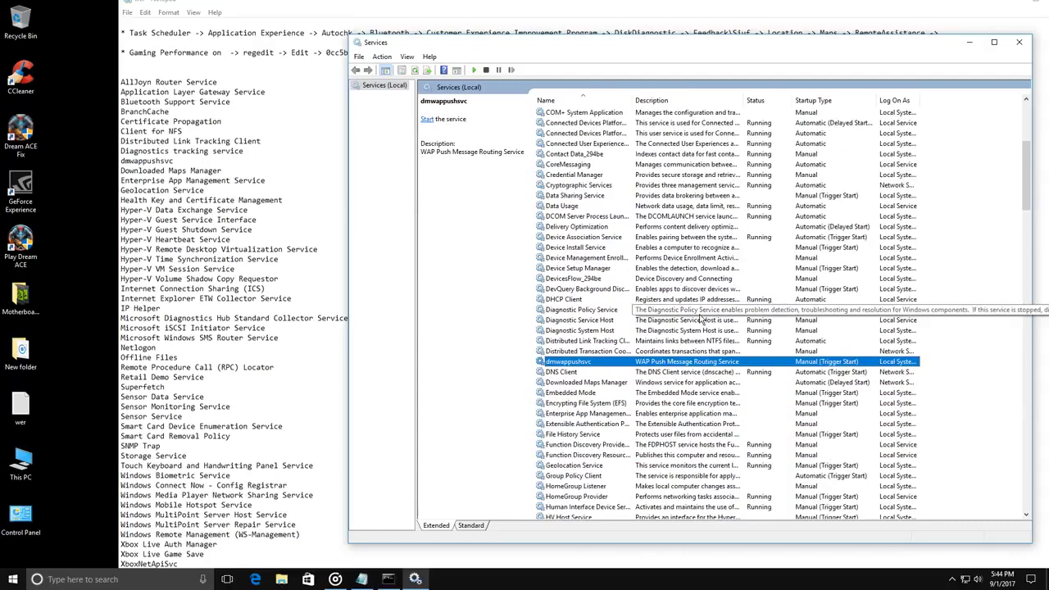
pyautogui.press('Up')
pyautogui.press('Up')
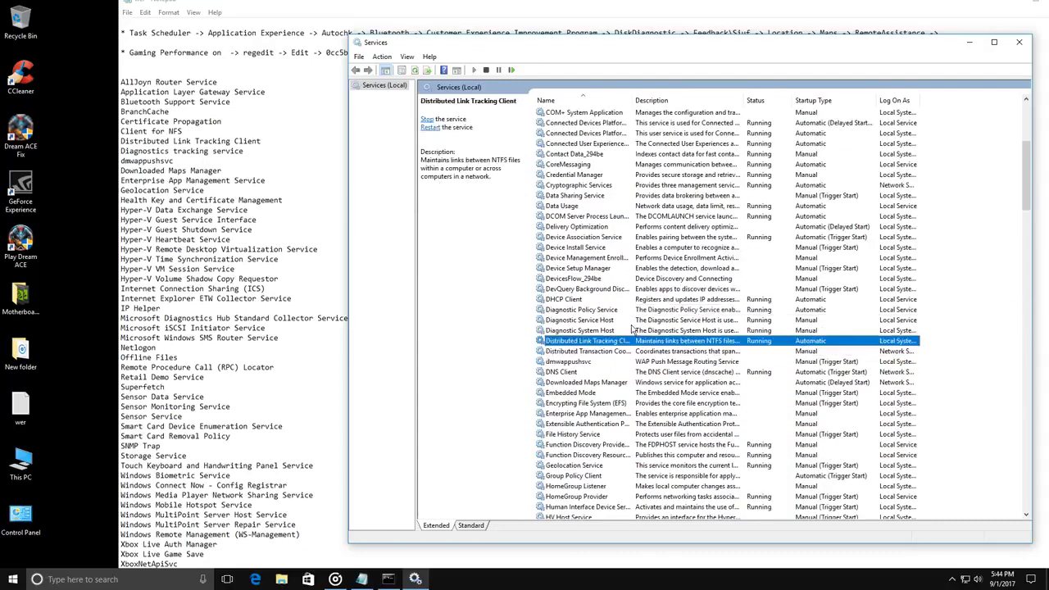
pyautogui.moveTo(633, 101); pyautogui.dragTo(656, 103)
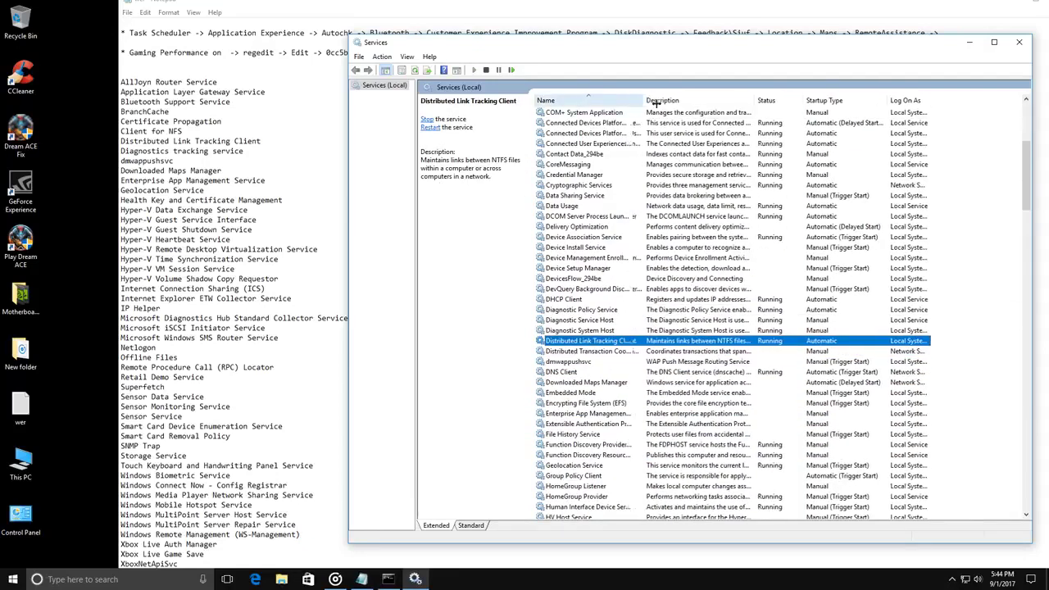
pyautogui.doubleClick(656, 101)
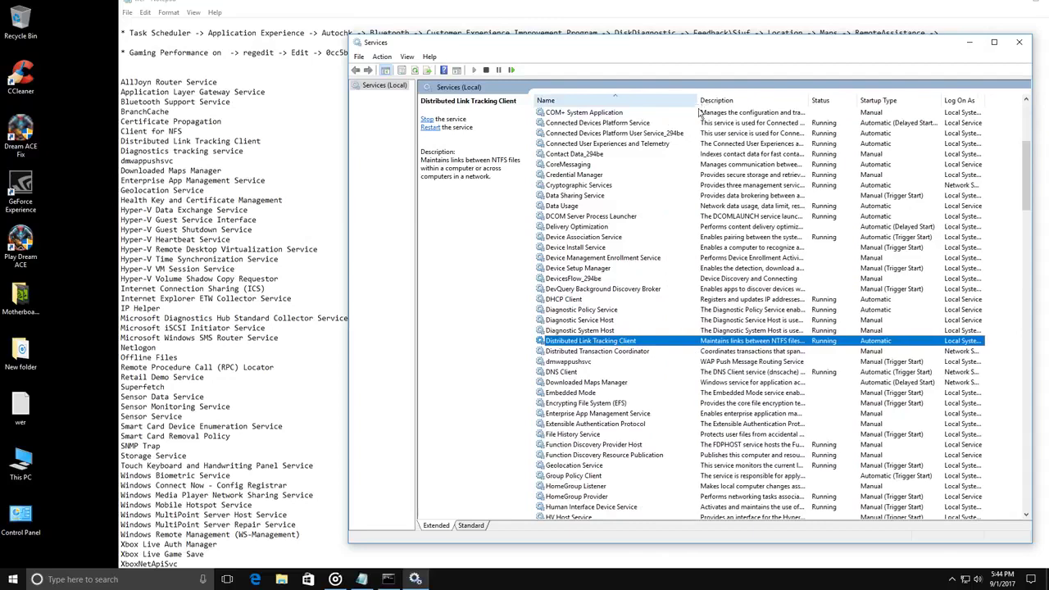
# - Stop Distributed Link Tracking Client, set its startup type to Disabled and apply the change
pyautogui.doubleClick(617, 344)
pyautogui.click(662, 336)
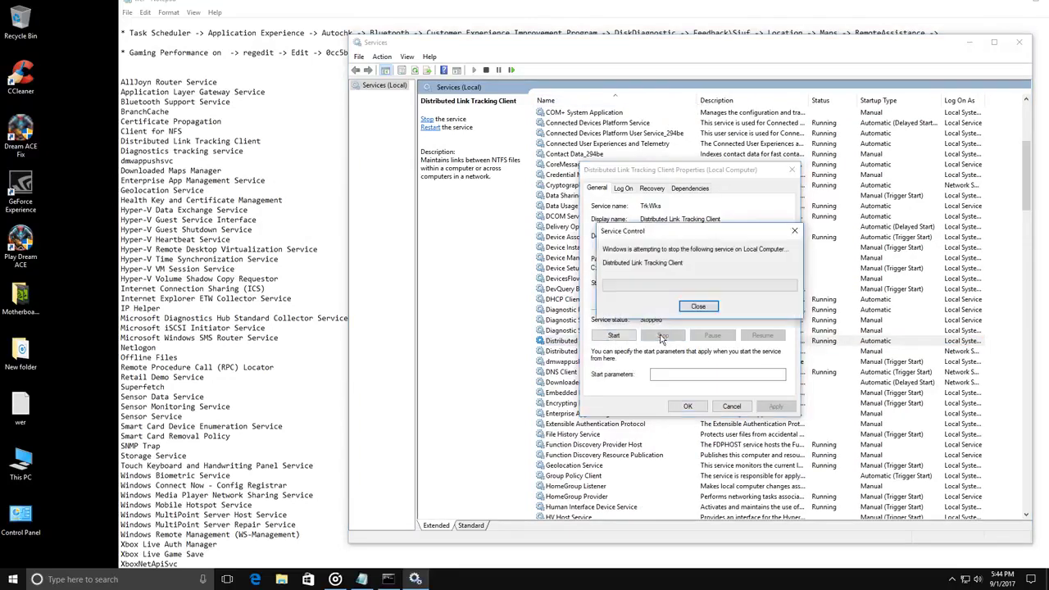
pyautogui.click(665, 283)
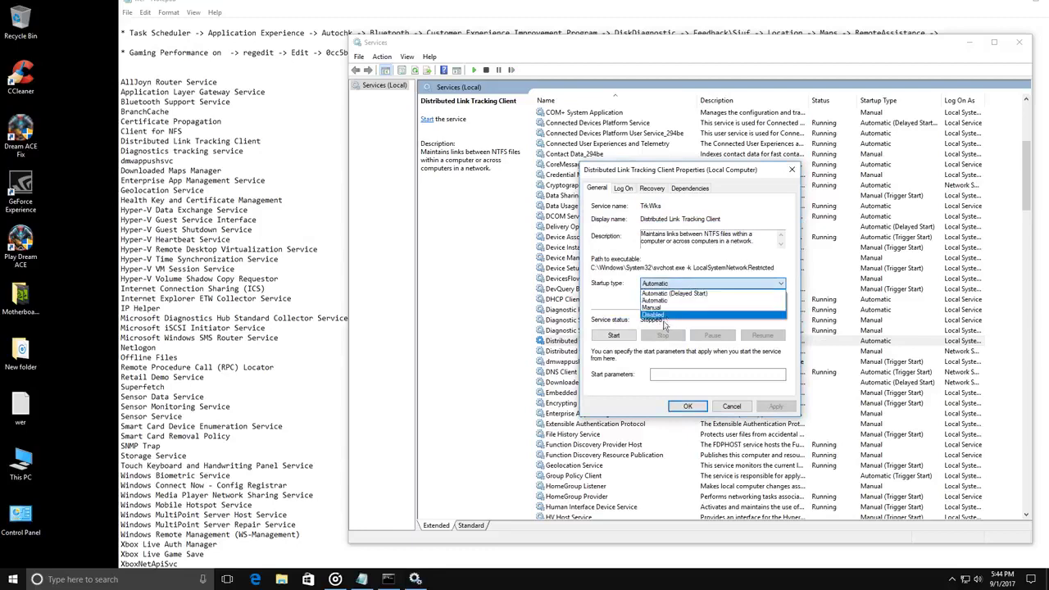
pyautogui.click(666, 316)
pyautogui.click(776, 406)
pyautogui.click(688, 407)
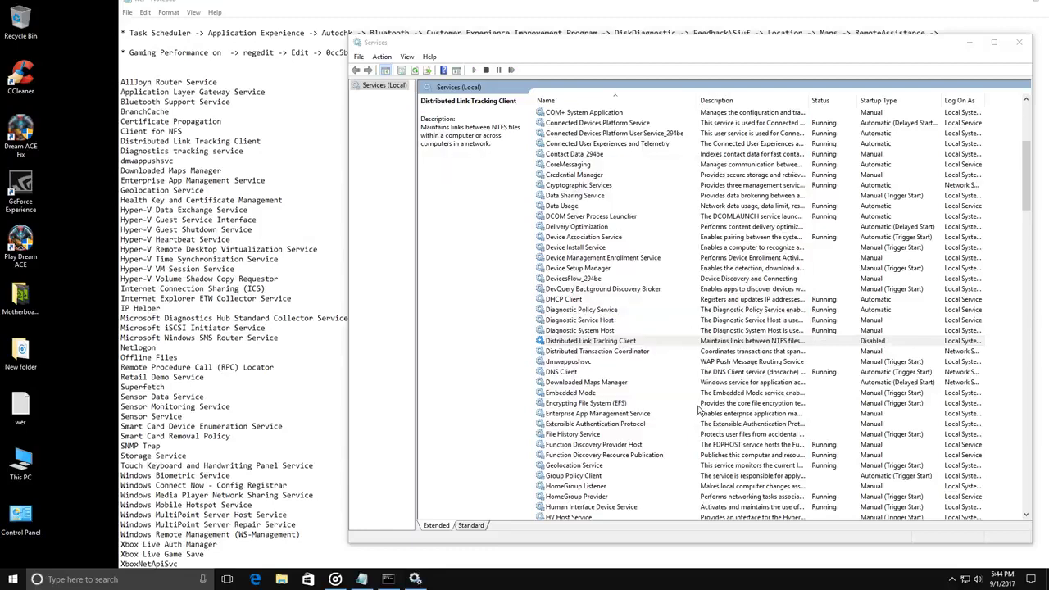
# - Compare the services from Device Setup Manager down to Downloaded Maps Manager with the entries in the notes
pyautogui.click(589, 362)
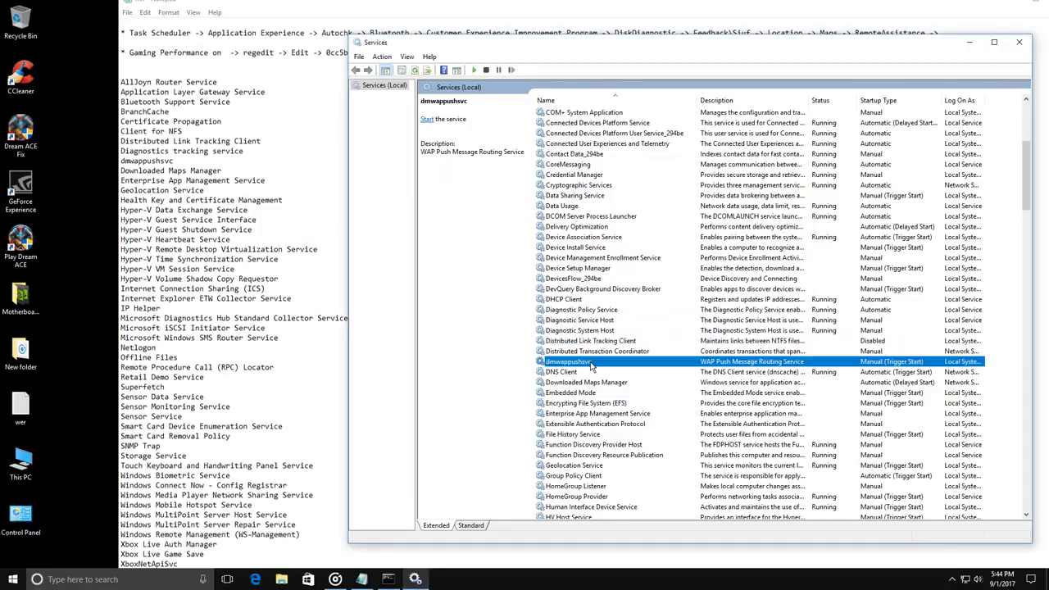
pyautogui.click(611, 271)
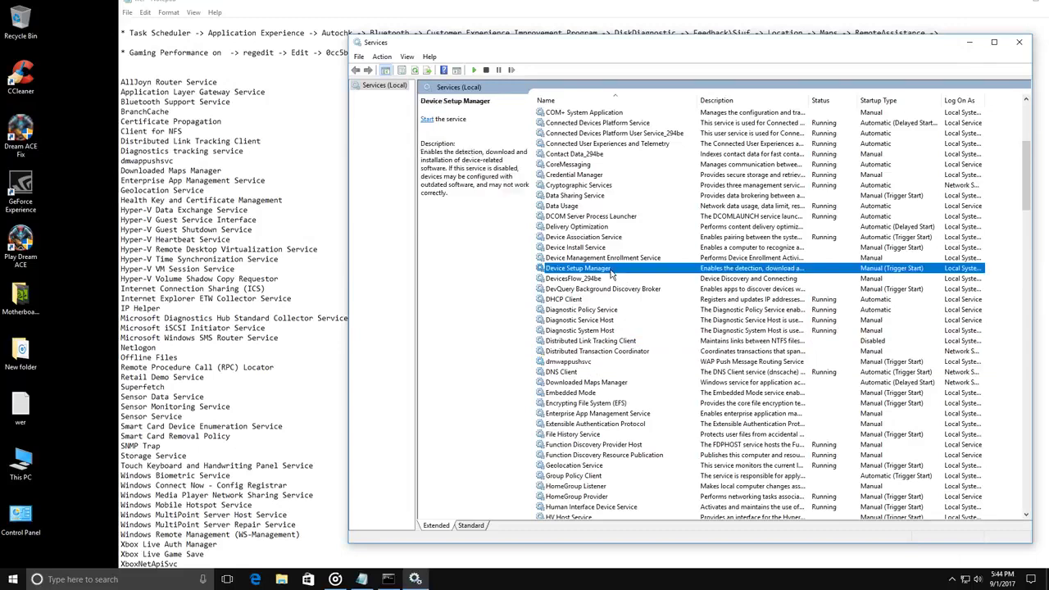
pyautogui.press('Down')
pyautogui.press('Down')
pyautogui.press('Down')
pyautogui.press('Down')
pyautogui.press('Down')
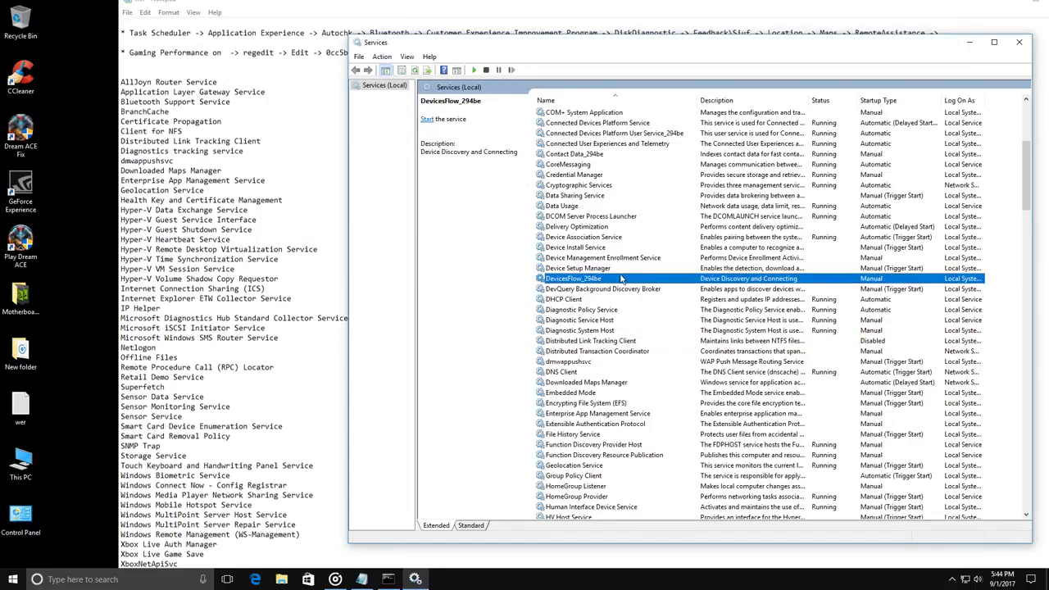
pyautogui.press('Down')
pyautogui.press('Down')
pyautogui.press('Down')
pyautogui.press('Down')
pyautogui.press('Down')
pyautogui.press('Down')
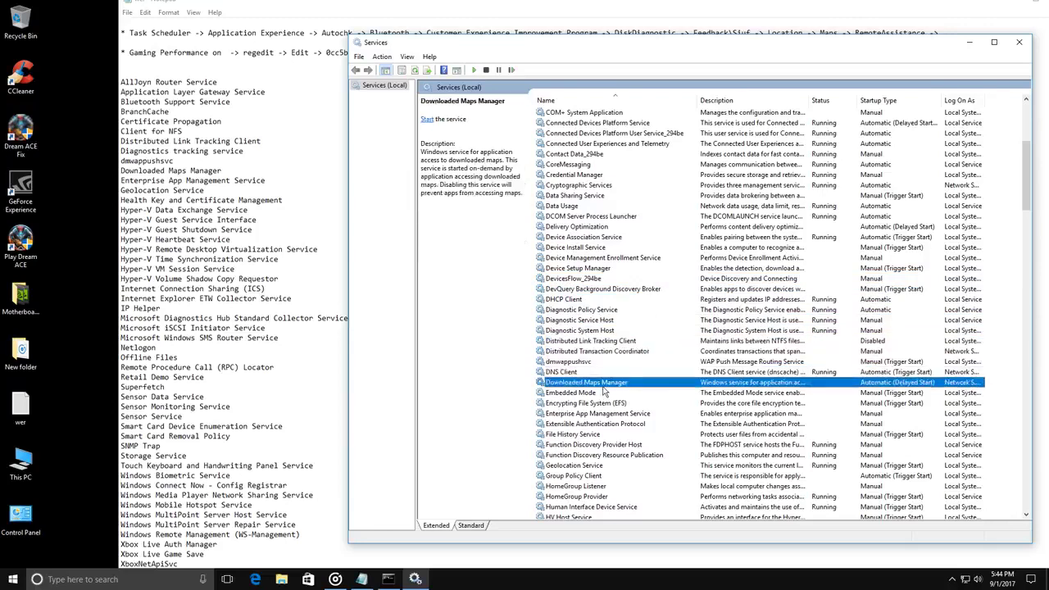
# - Set the startup type of Downloaded Maps Manager to Disabled and apply the change
pyautogui.doubleClick(611, 382)
pyautogui.click(682, 284)
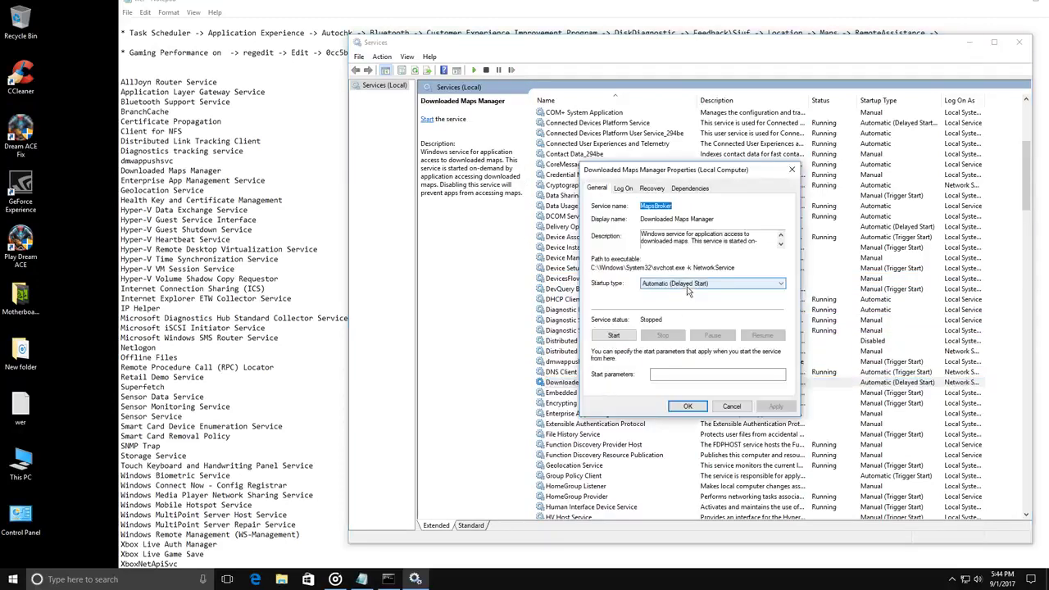
pyautogui.click(674, 315)
pyautogui.click(776, 406)
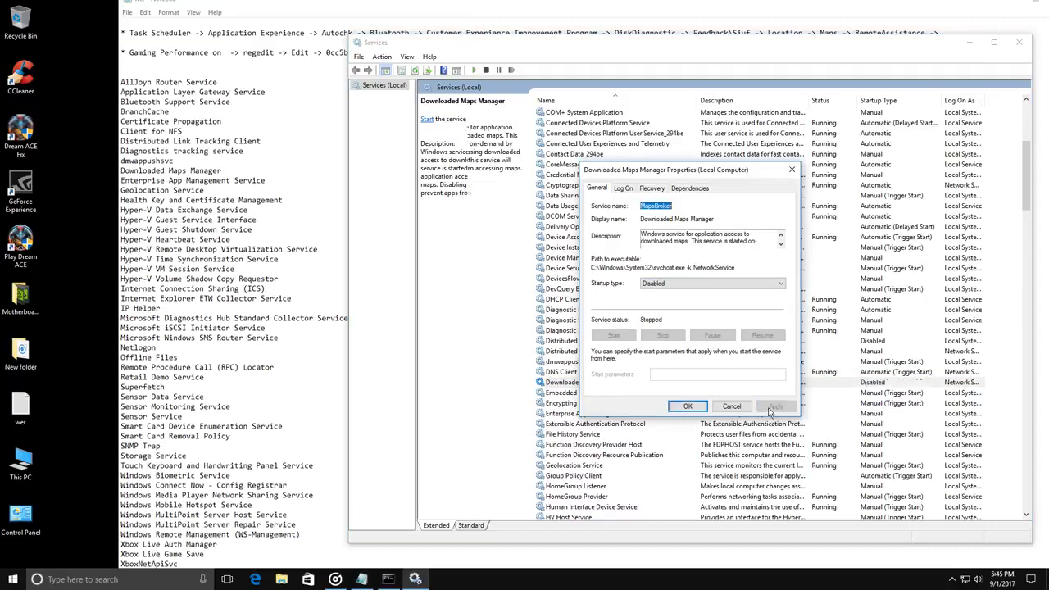
pyautogui.click(688, 407)
# - Review the rest of the notes' service list and the PowerShell app-removal commands below it, returning to AllJoyn Router Service
pyautogui.click(579, 373)
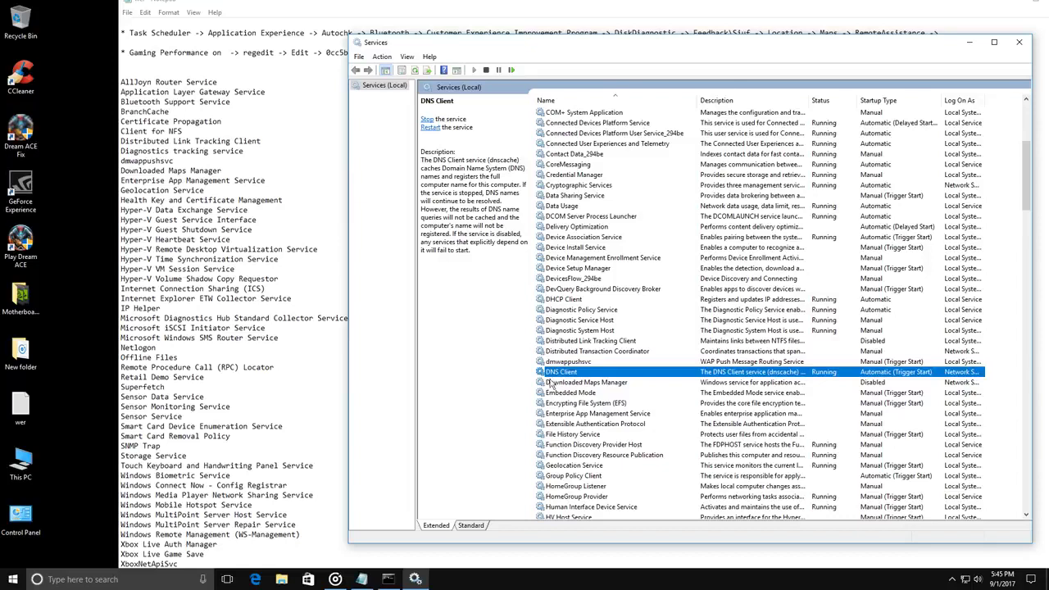
pyautogui.scroll(-1, 268, 377)
pyautogui.scroll(-4, 272, 377)
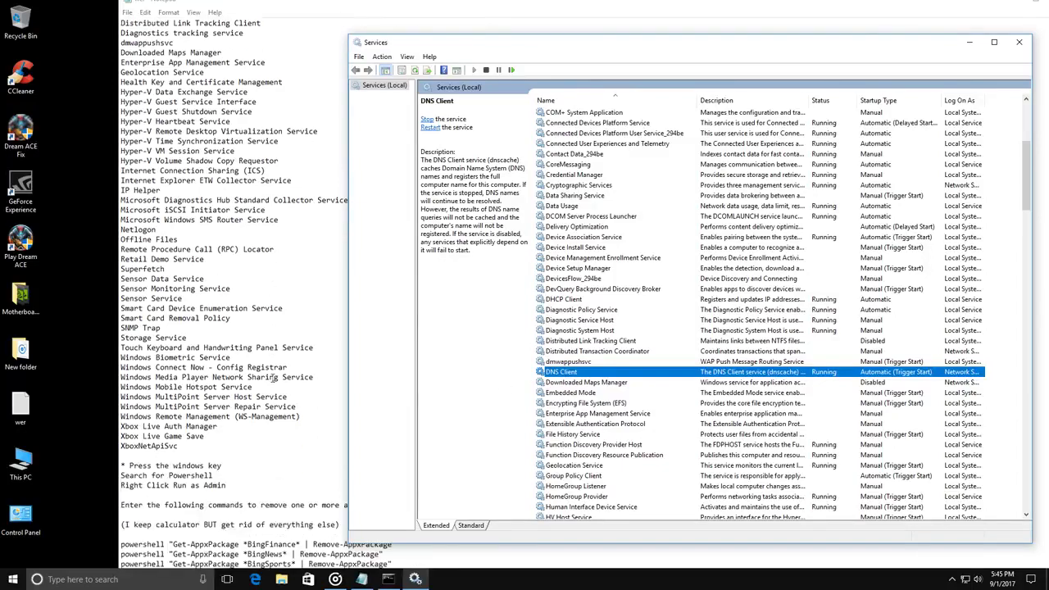
pyautogui.scroll(-2, 270, 377)
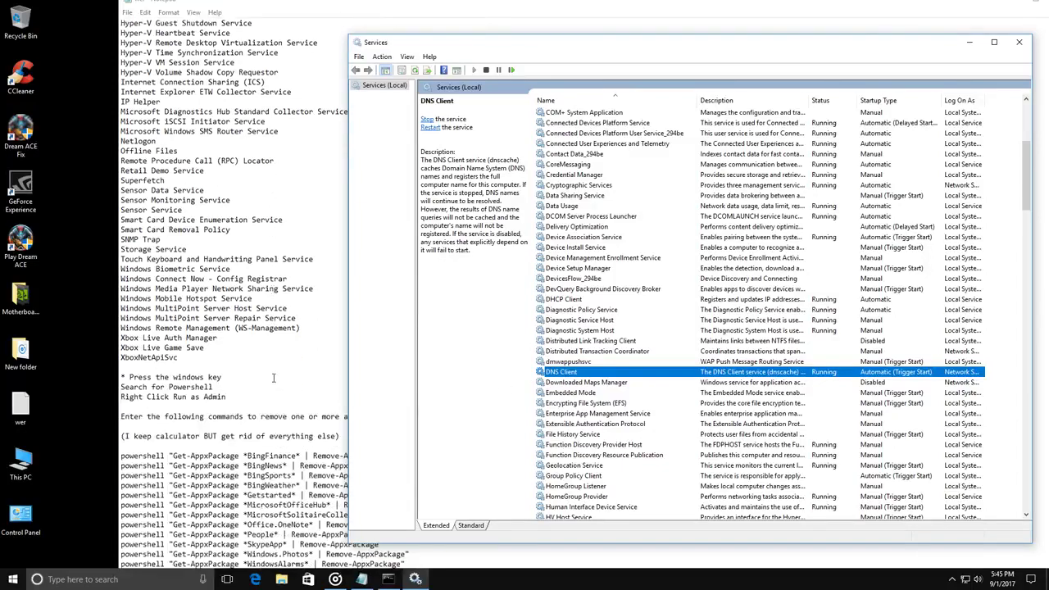
pyautogui.scroll(6, 273, 378)
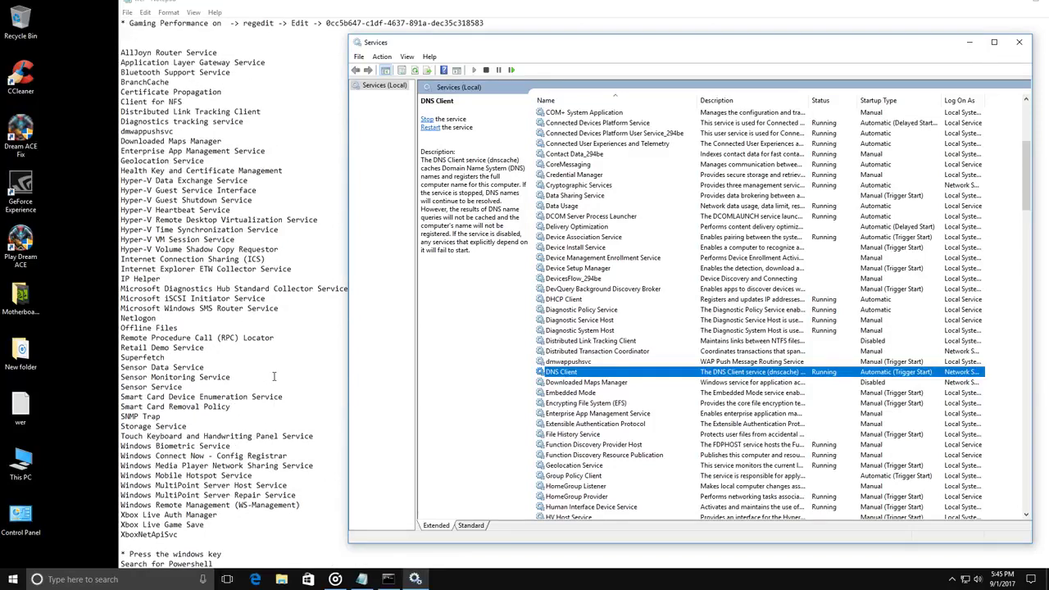
# - Stop the IP Helper service and set its startup type to Disabled, applying the change
pyautogui.scroll(2, 274, 377)
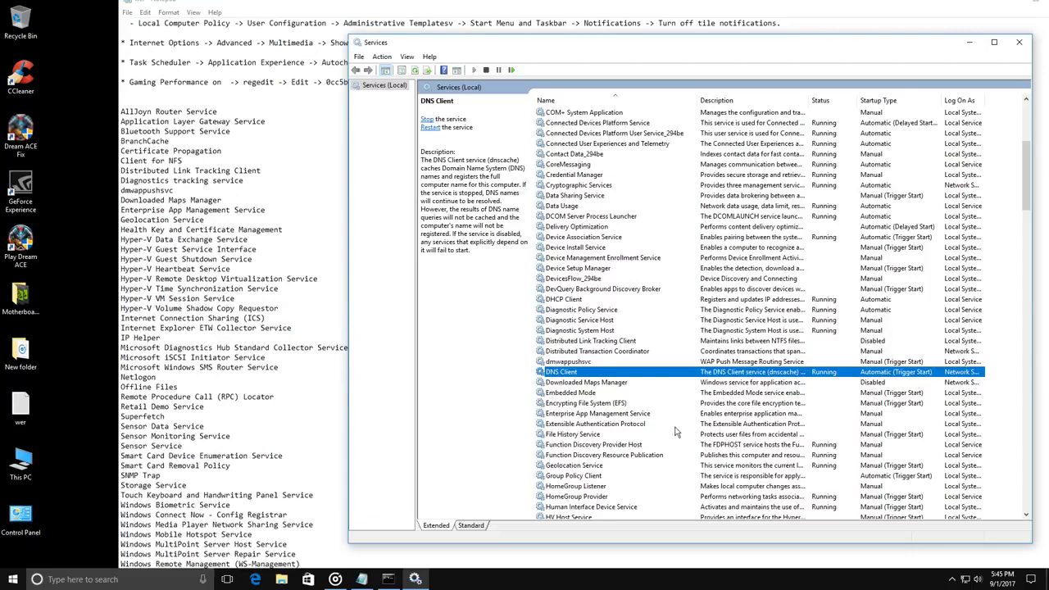
pyautogui.scroll(-2, 669, 430)
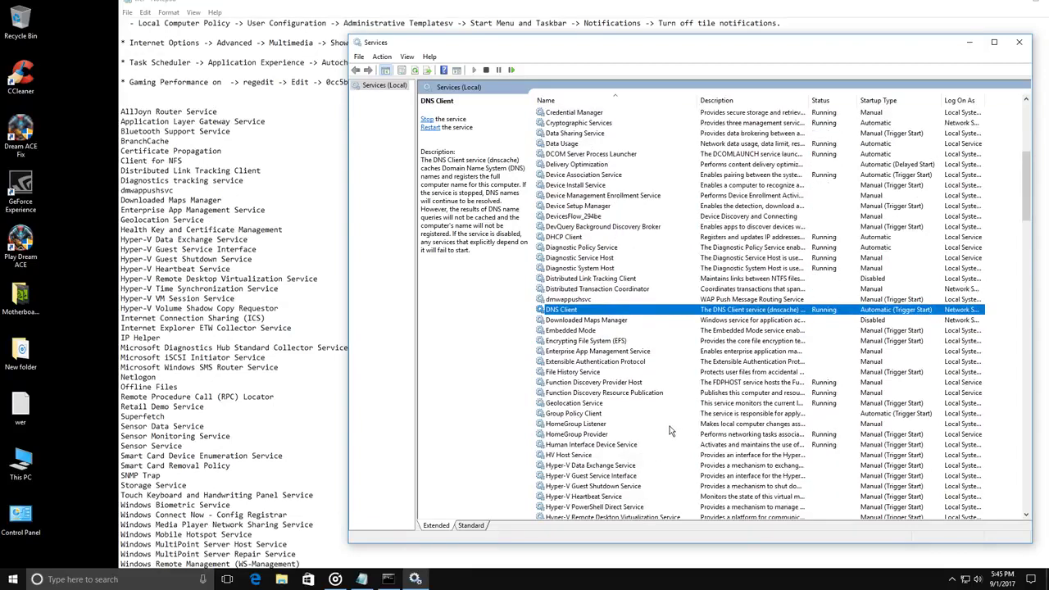
pyautogui.scroll(-5, 669, 430)
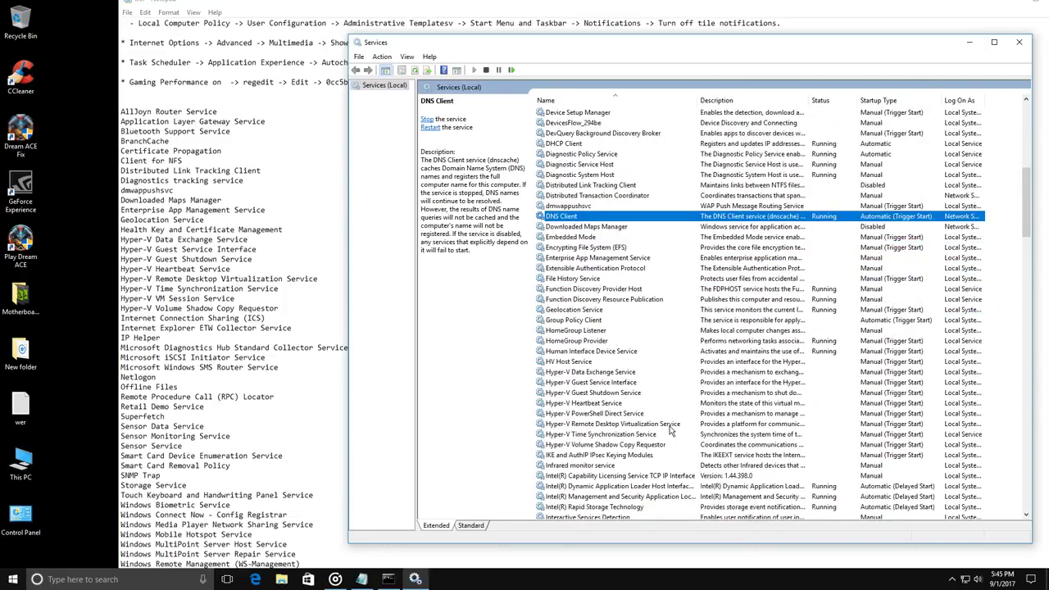
pyautogui.scroll(-2, 669, 428)
pyautogui.click(576, 415)
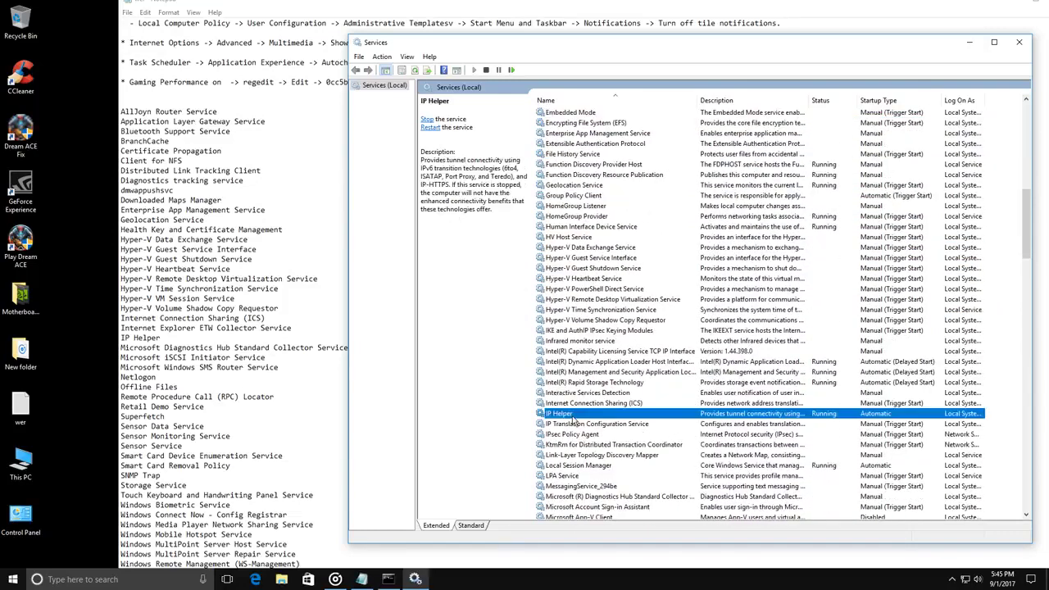
pyautogui.doubleClick(576, 415)
pyautogui.click(664, 336)
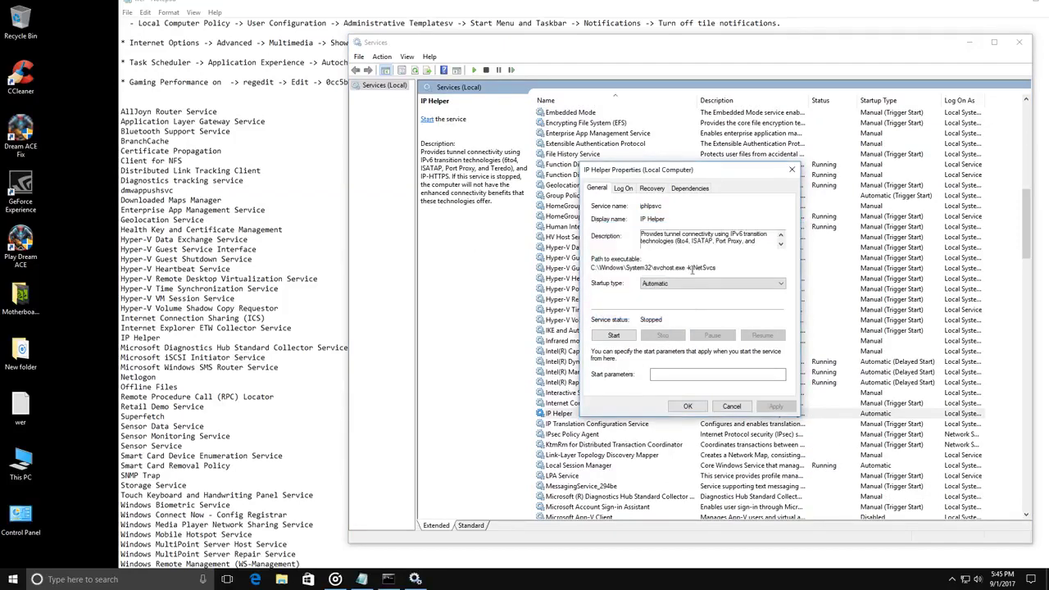
pyautogui.click(682, 284)
pyautogui.click(655, 315)
pyautogui.click(775, 406)
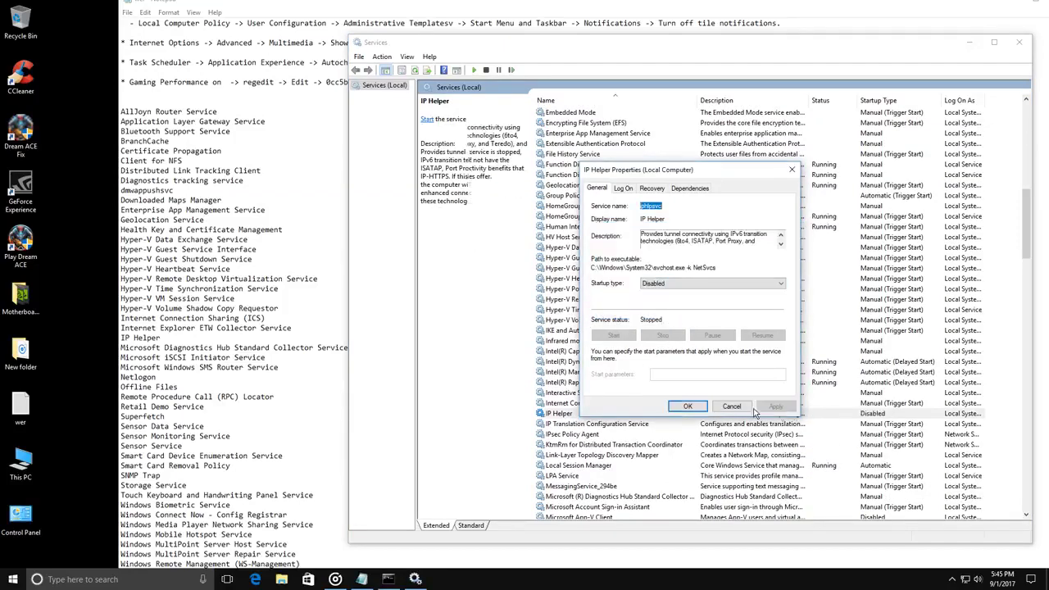
pyautogui.click(688, 407)
# - Set the startup type of the Netlogon service to Disabled and apply the change
pyautogui.scroll(-4, 625, 395)
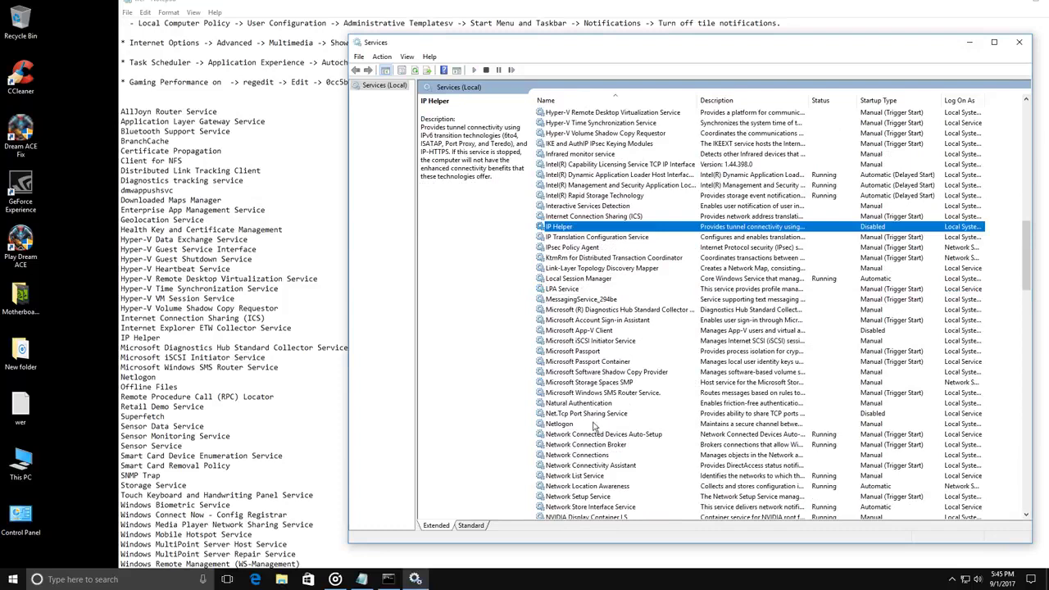
pyautogui.click(566, 423)
pyautogui.doubleClick(574, 426)
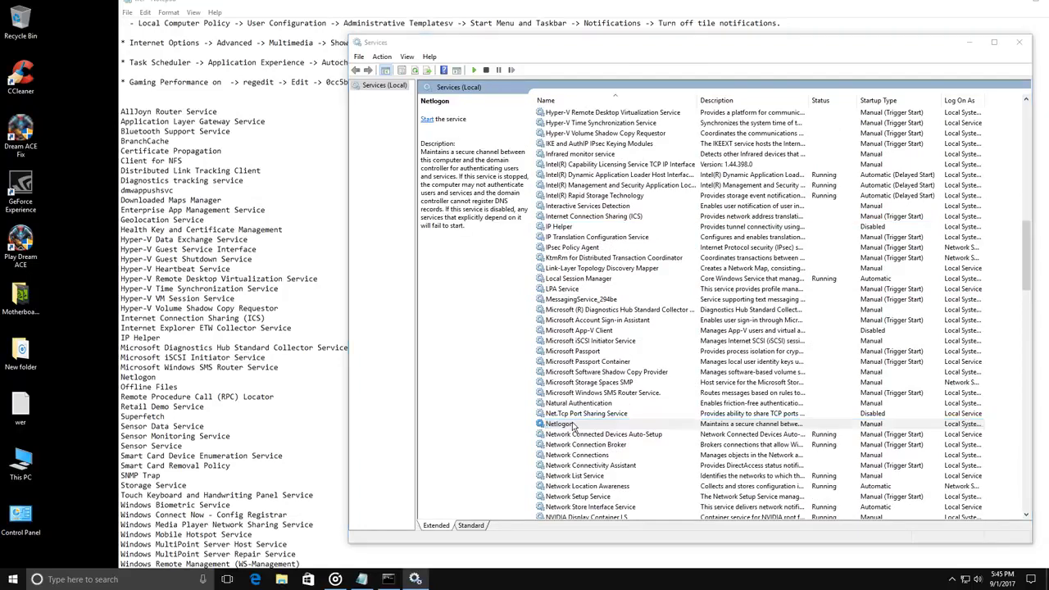
pyautogui.click(712, 282)
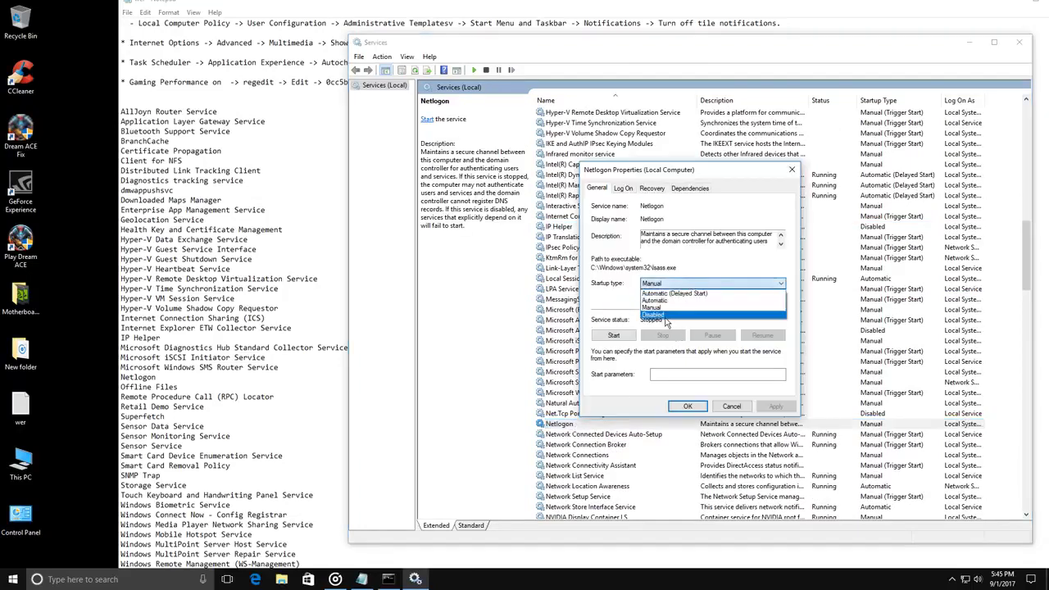
pyautogui.click(664, 316)
pyautogui.click(775, 407)
pyautogui.click(688, 406)
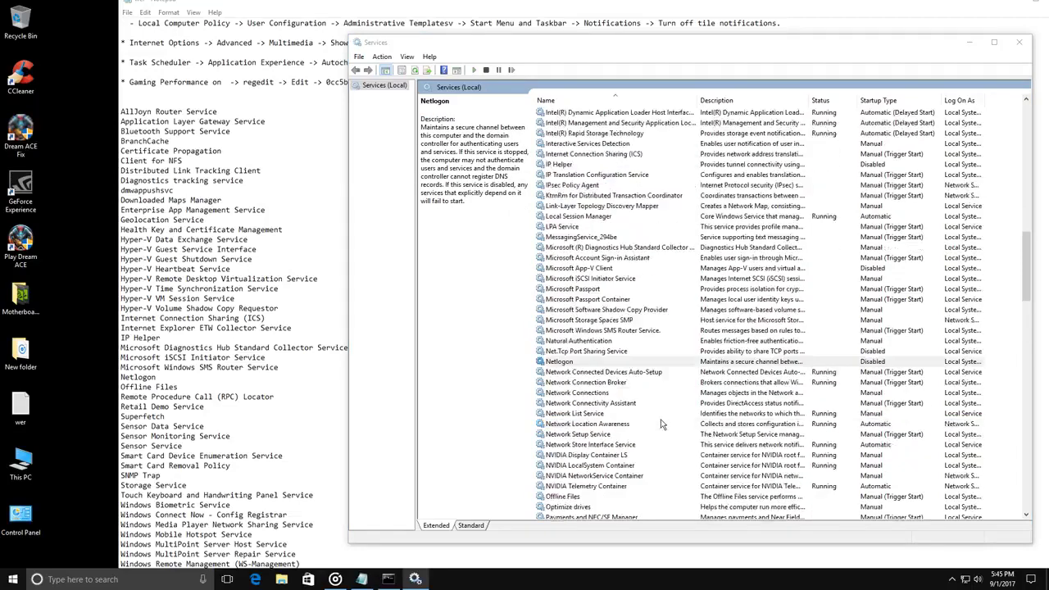
# - Set the startup type of the Offline Files service to Disabled and apply the change
pyautogui.scroll(-4, 662, 425)
pyautogui.doubleClick(574, 376)
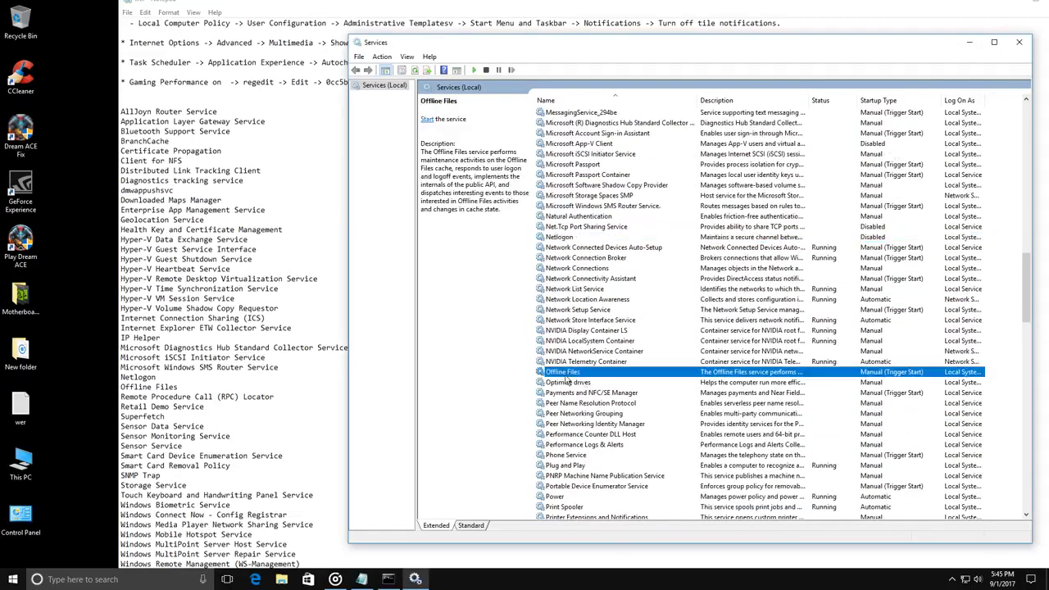
pyautogui.click(683, 284)
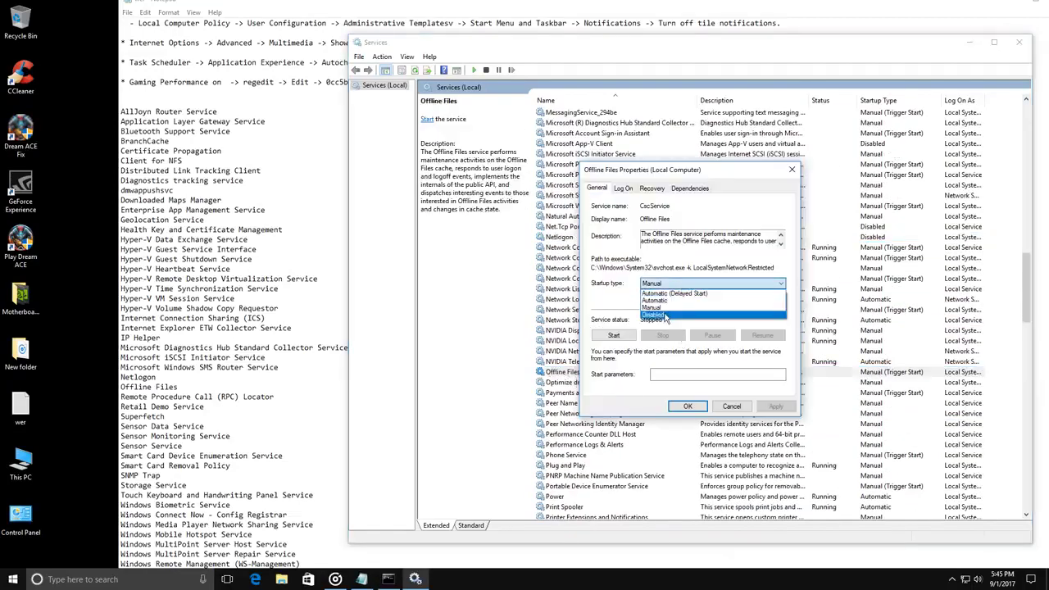
pyautogui.click(674, 318)
pyautogui.click(776, 406)
pyautogui.click(688, 407)
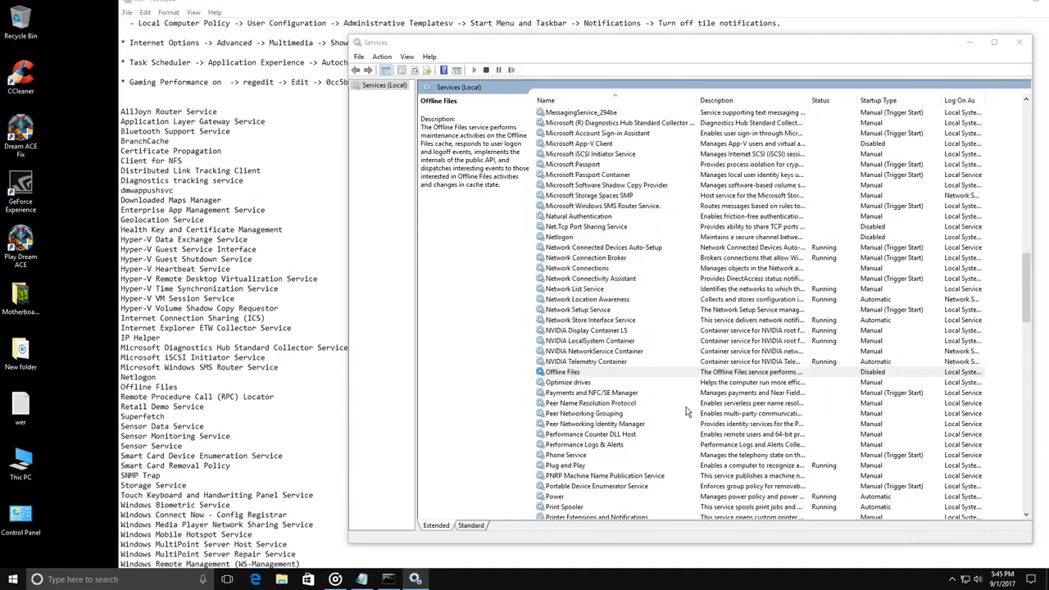
# - Stop the Print Spooler service and set its startup type to Disabled, applying the change
pyautogui.scroll(-3, 652, 433)
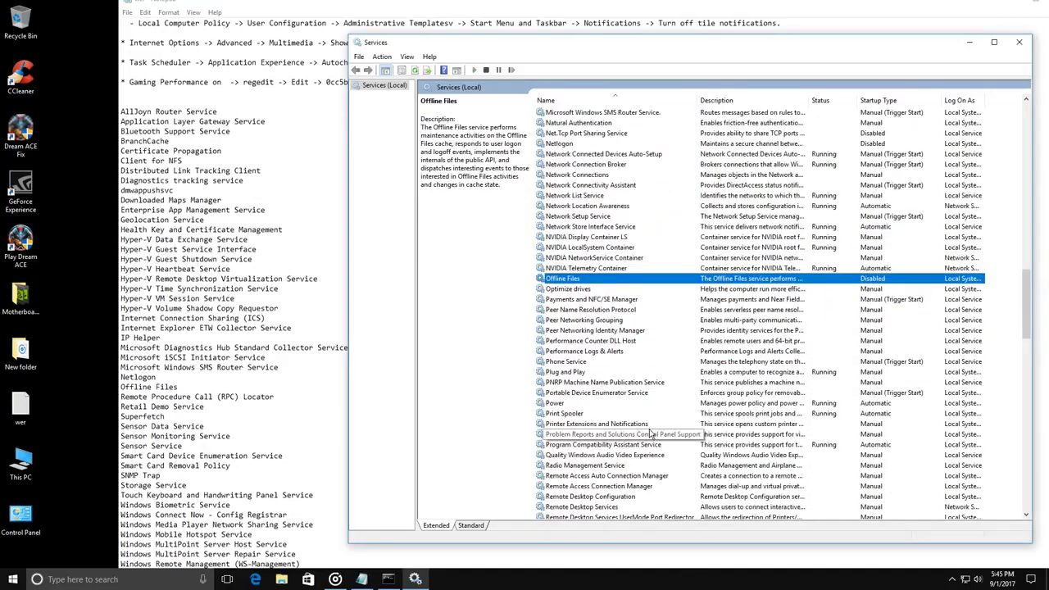
pyautogui.click(582, 414)
pyautogui.doubleClick(584, 414)
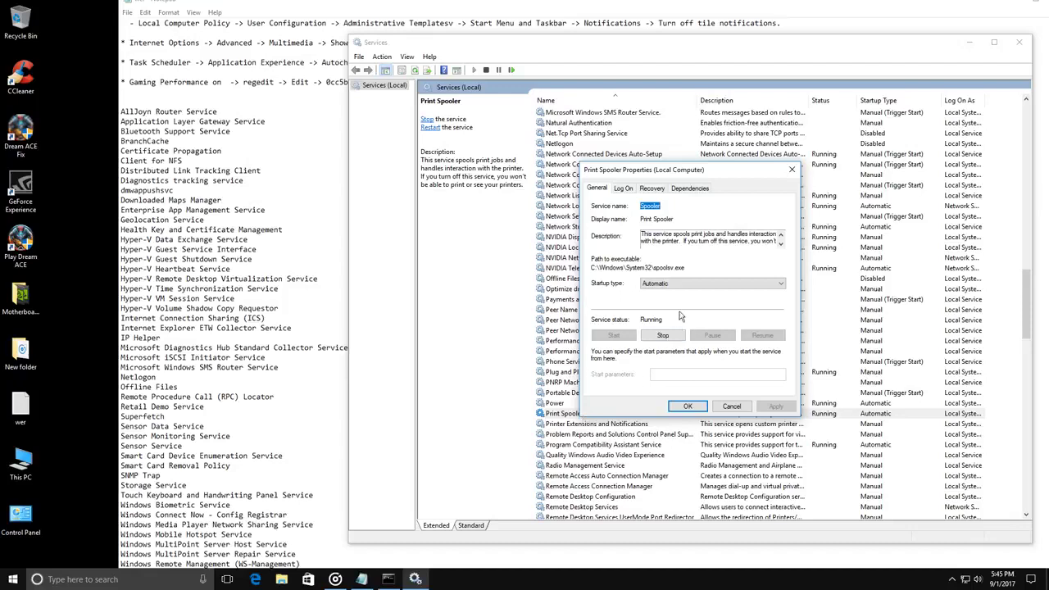
pyautogui.click(663, 336)
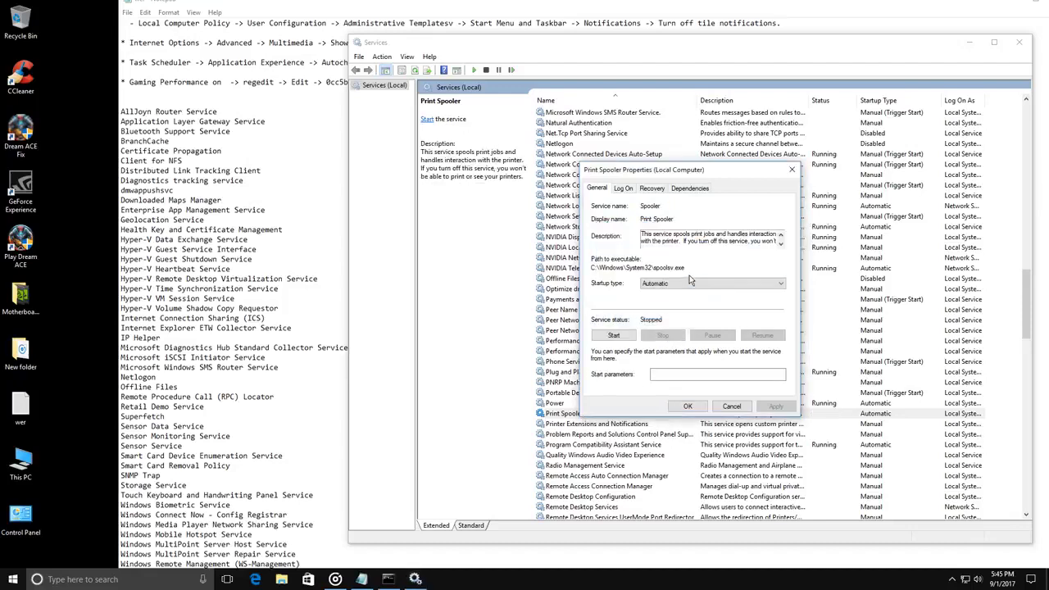
pyautogui.click(697, 283)
pyautogui.click(667, 317)
pyautogui.click(775, 405)
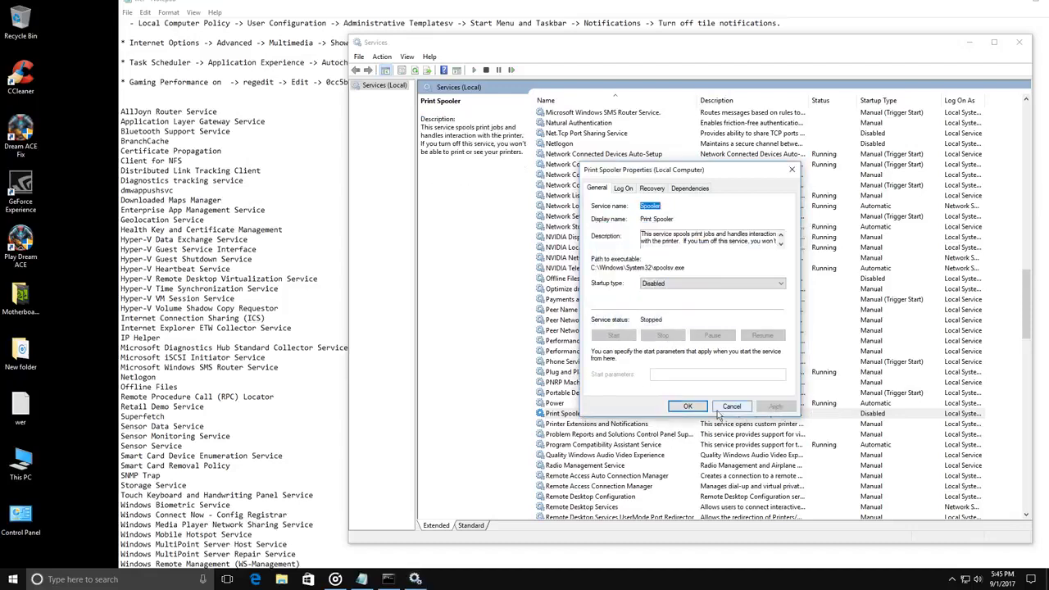
pyautogui.click(688, 406)
# - Set the startup type of the Radio Management Service to Disabled and apply the change
pyautogui.scroll(-4, 627, 417)
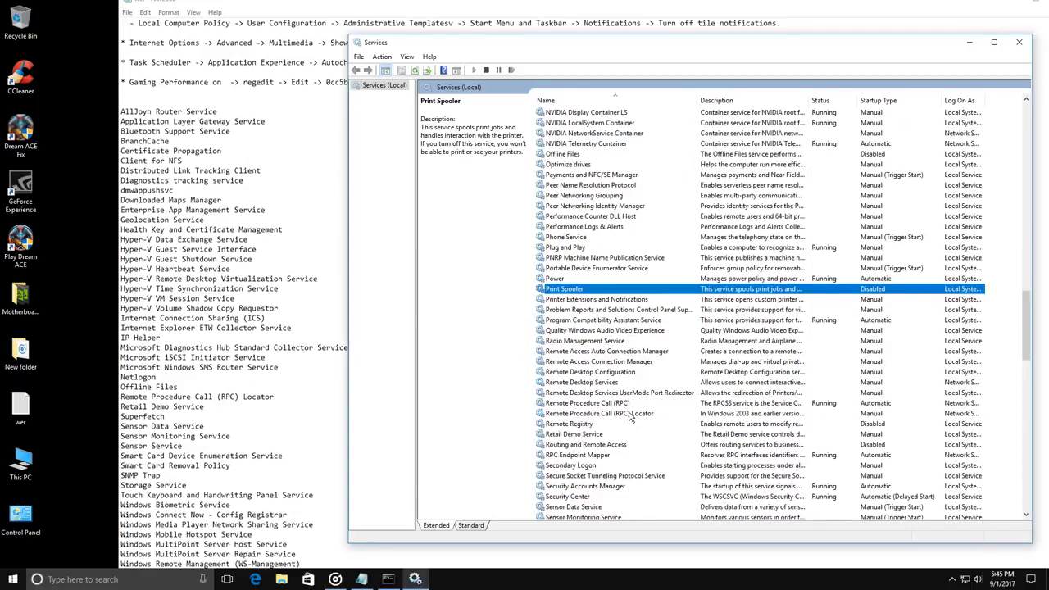
pyautogui.scroll(-2, 630, 419)
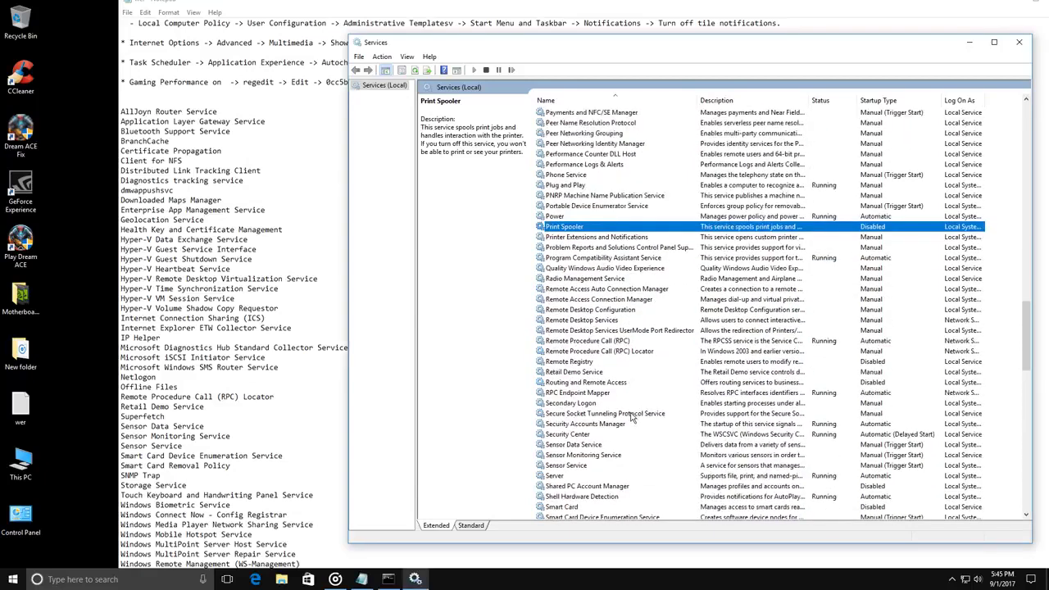
pyautogui.click(607, 281)
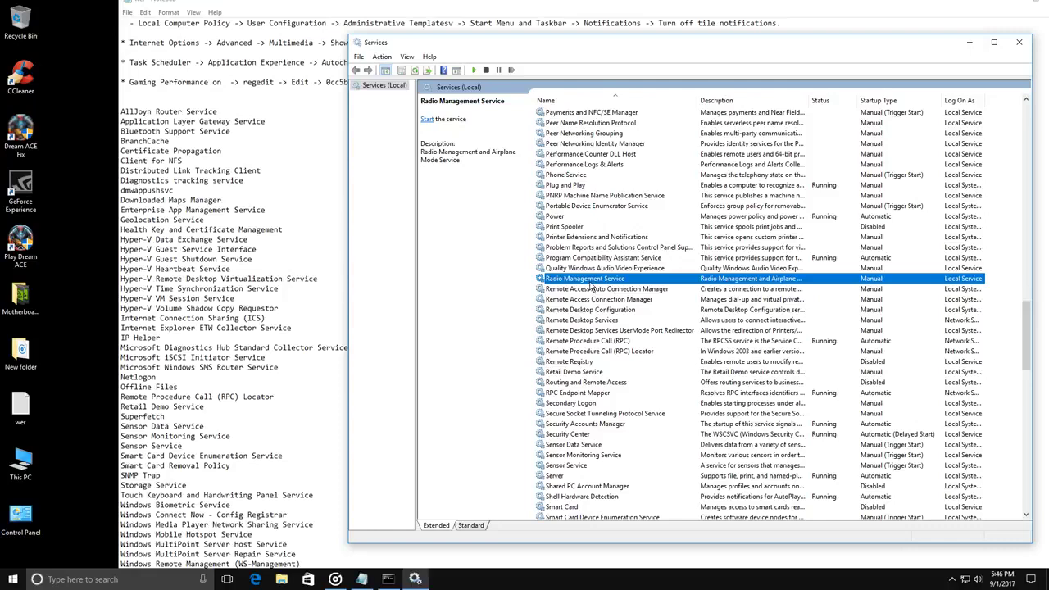
pyautogui.doubleClick(592, 283)
pyautogui.click(674, 284)
pyautogui.click(672, 317)
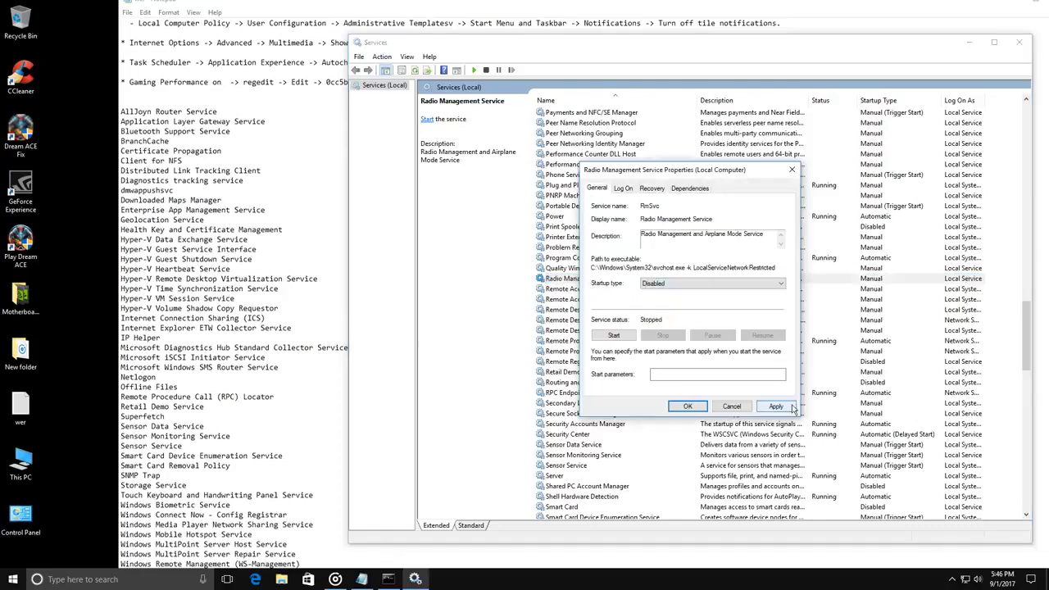
pyautogui.click(776, 406)
pyautogui.click(687, 407)
# - Set the startup type of the Secondary Logon service to Disabled and apply the change
pyautogui.scroll(-1, 668, 394)
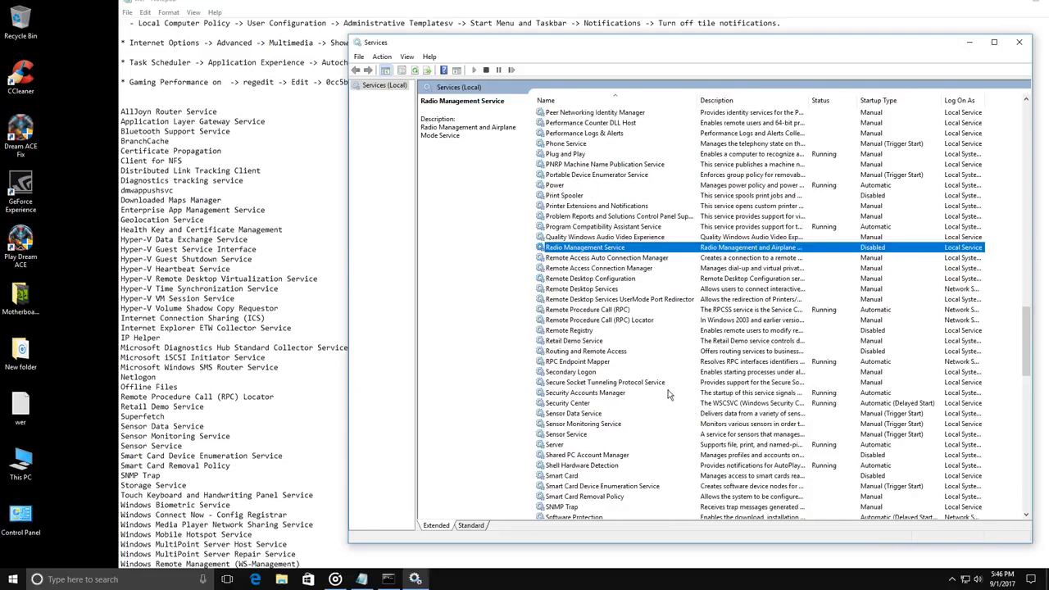
pyautogui.click(585, 373)
pyautogui.doubleClick(587, 375)
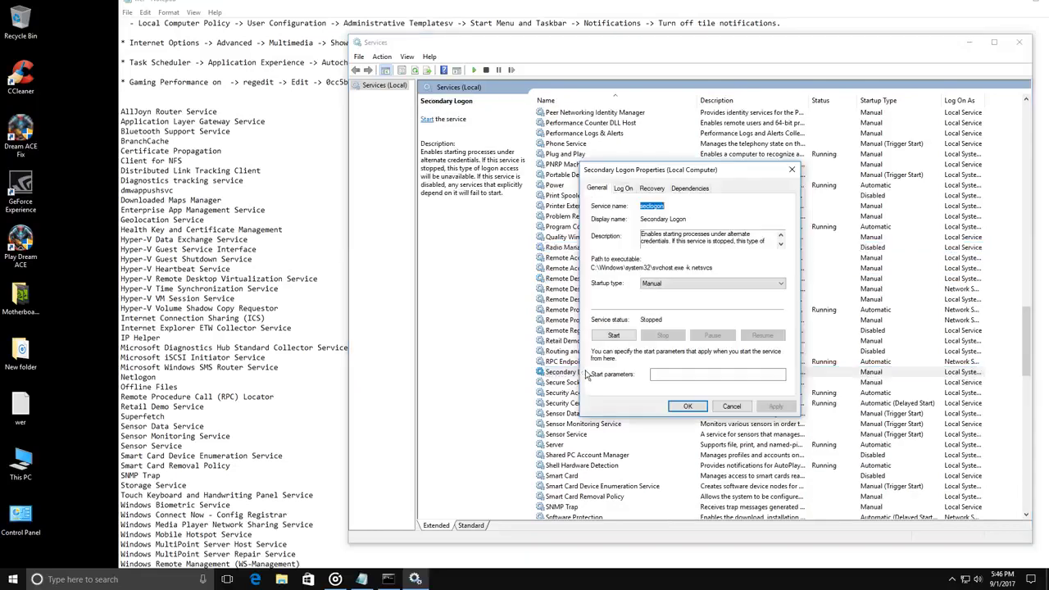
pyautogui.click(681, 283)
pyautogui.click(672, 320)
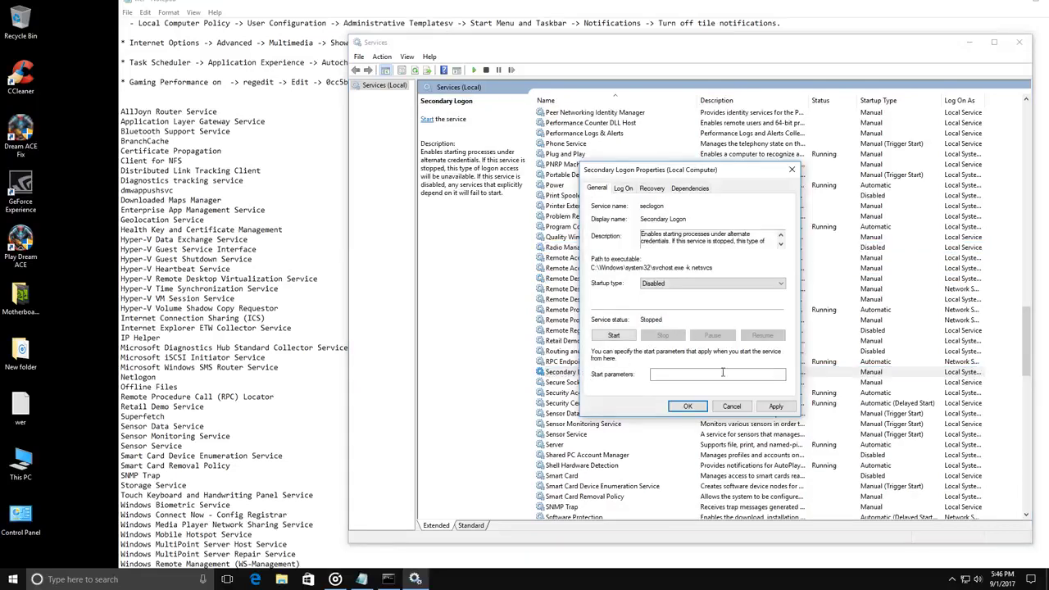
pyautogui.click(774, 406)
pyautogui.click(685, 407)
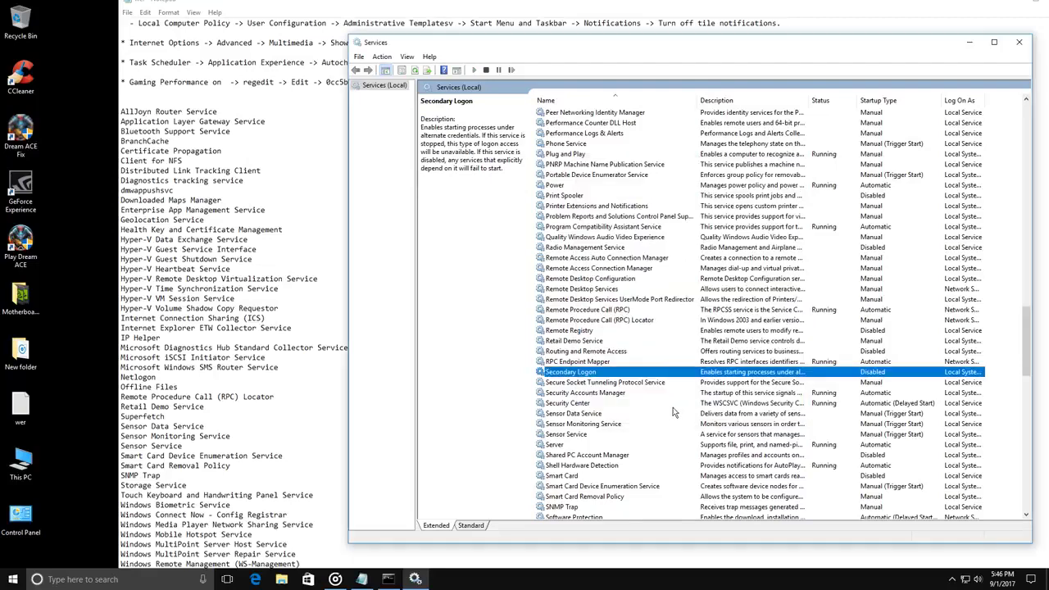
# - Set the startup type of the Smart Card Device Enumeration Service to Disabled and apply the change
pyautogui.scroll(-2, 659, 410)
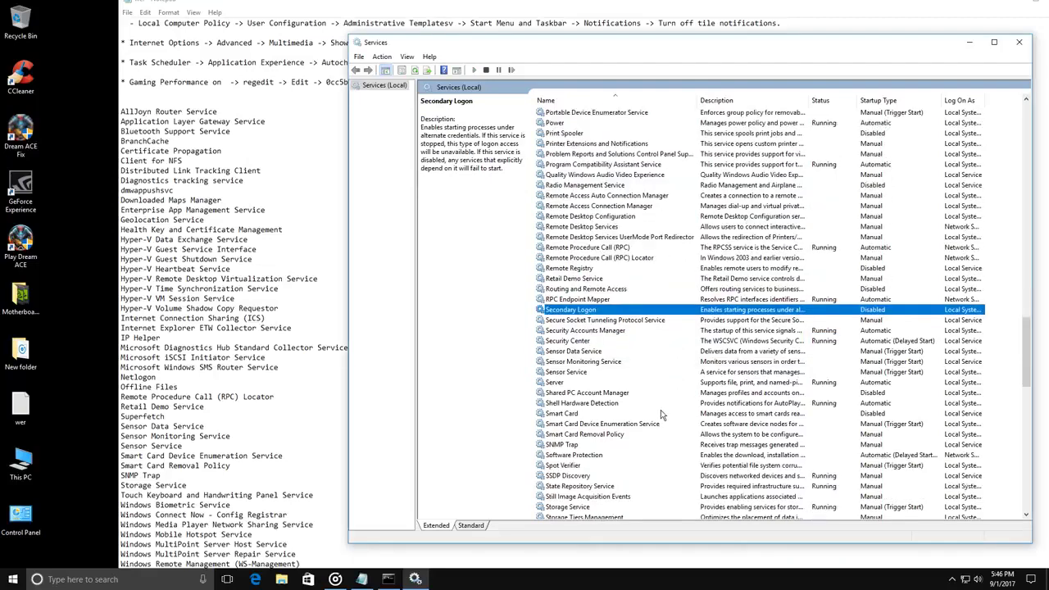
pyautogui.click(600, 417)
pyautogui.click(597, 424)
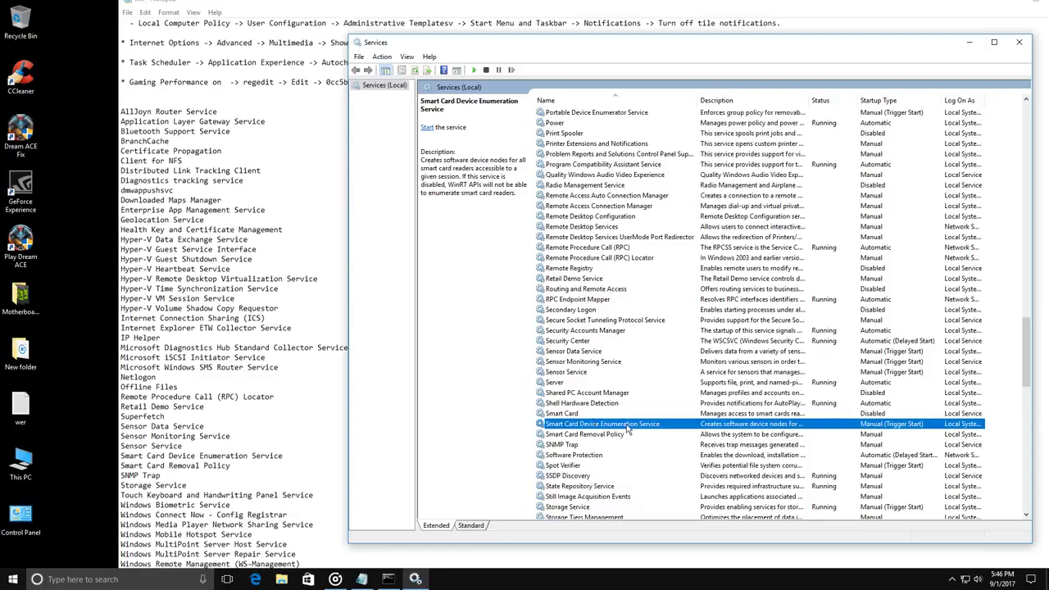
pyautogui.doubleClick(628, 428)
pyautogui.click(677, 285)
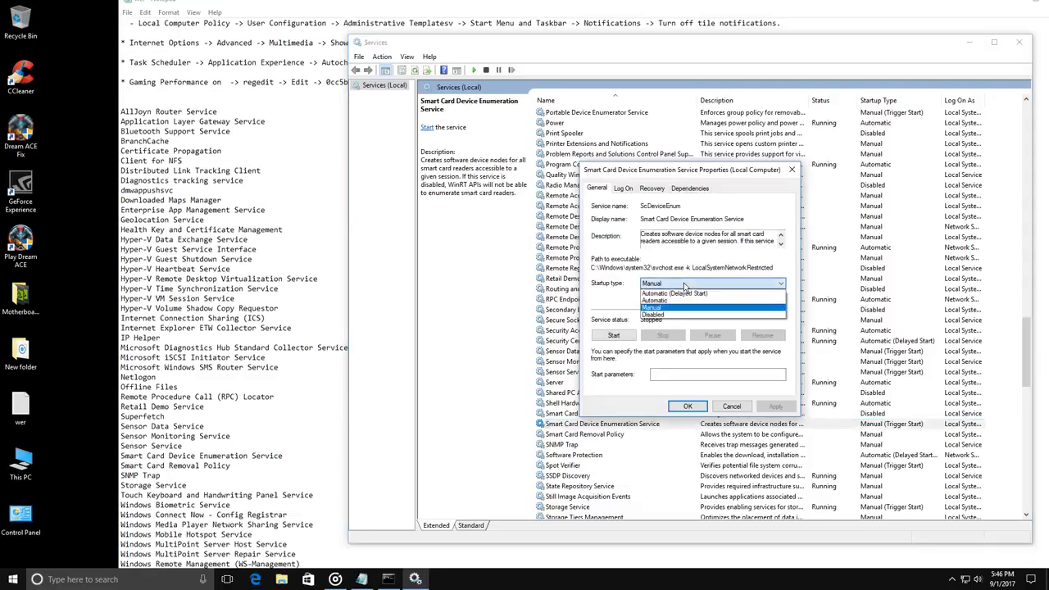
pyautogui.click(654, 315)
pyautogui.click(775, 406)
pyautogui.click(688, 407)
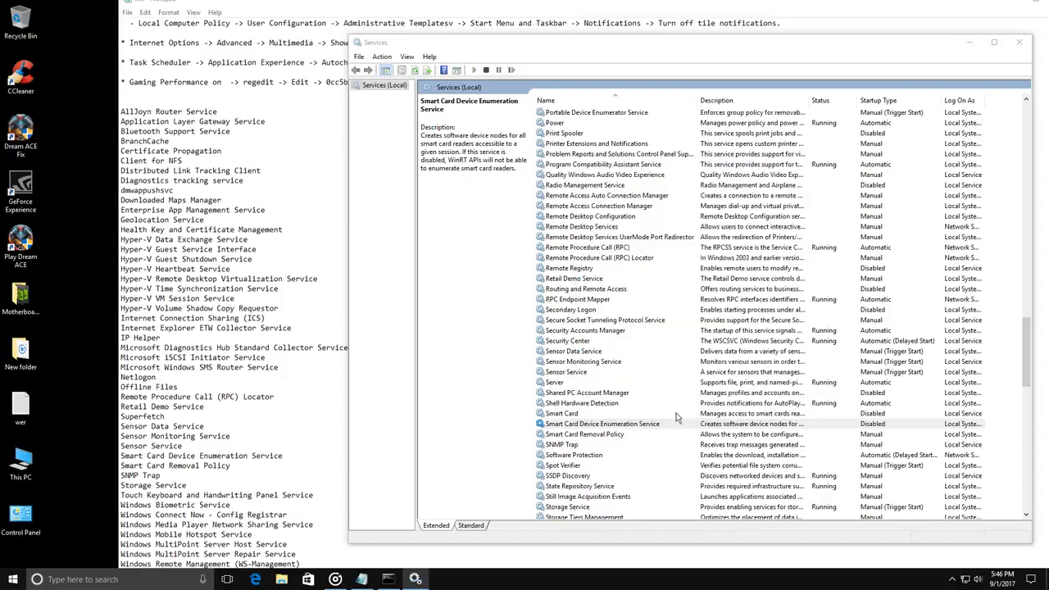
# - Set the startup type of the Smart Card Removal Policy service to Disabled and apply the change
pyautogui.click(623, 435)
pyautogui.doubleClick(596, 437)
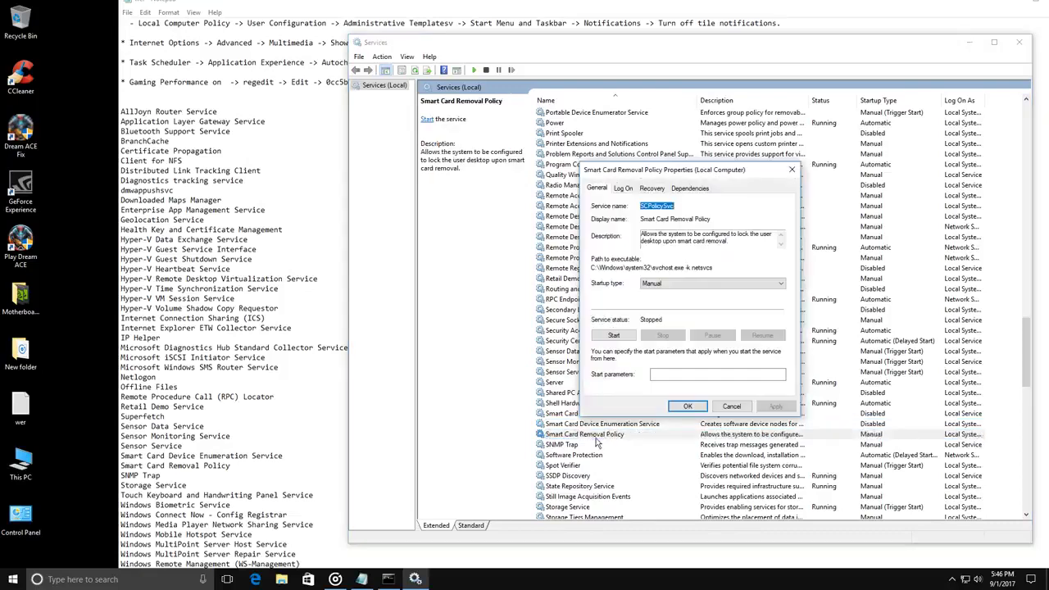
pyautogui.click(680, 284)
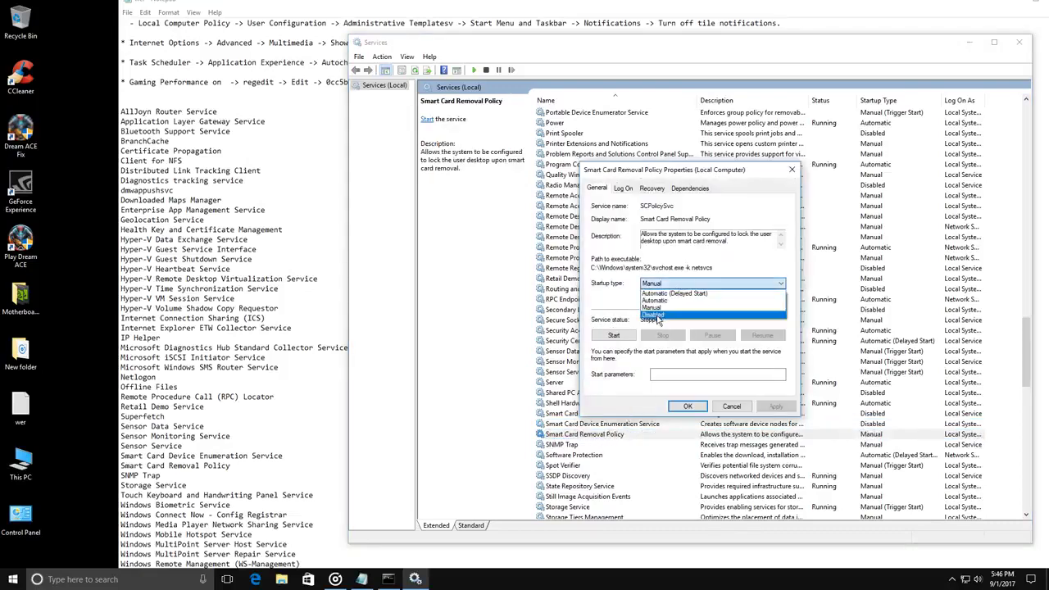
pyautogui.click(656, 315)
pyautogui.click(776, 407)
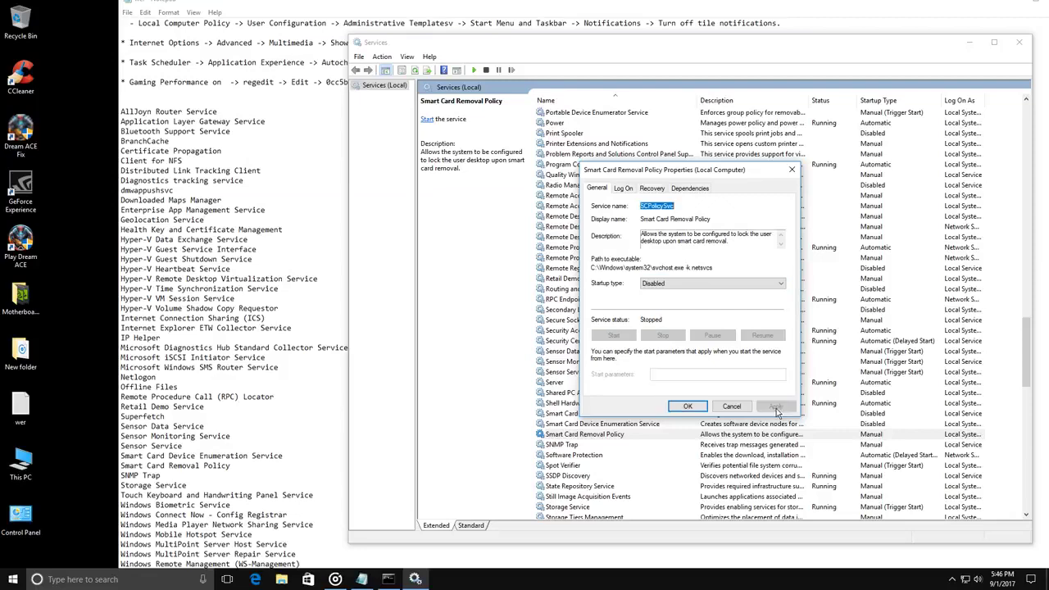
pyautogui.click(687, 408)
# - Set the startup type of the SNMP Trap service to Disabled and apply the change
pyautogui.click(601, 446)
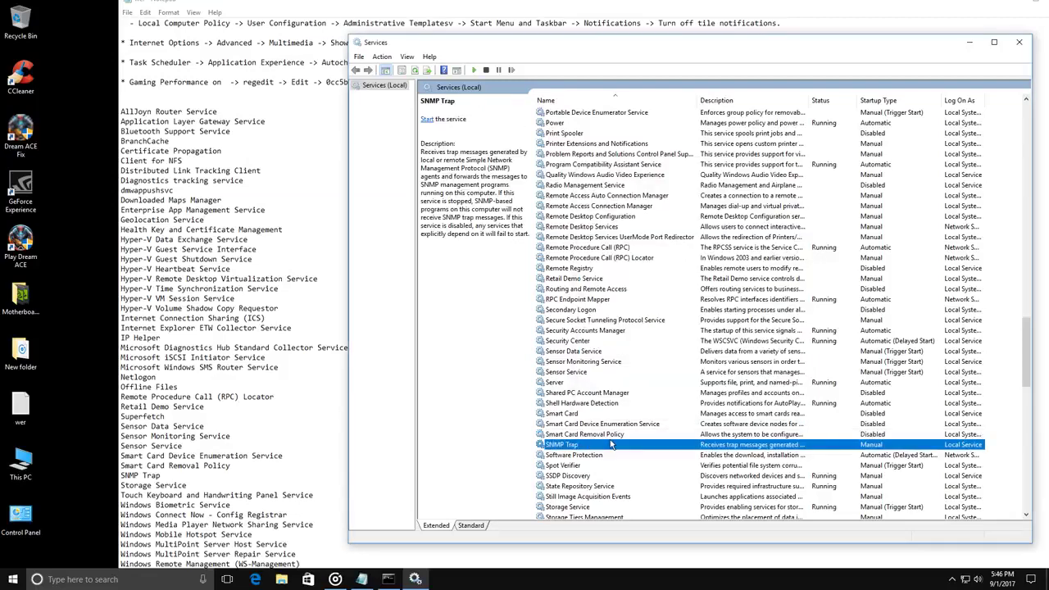
pyautogui.scroll(-3, 652, 418)
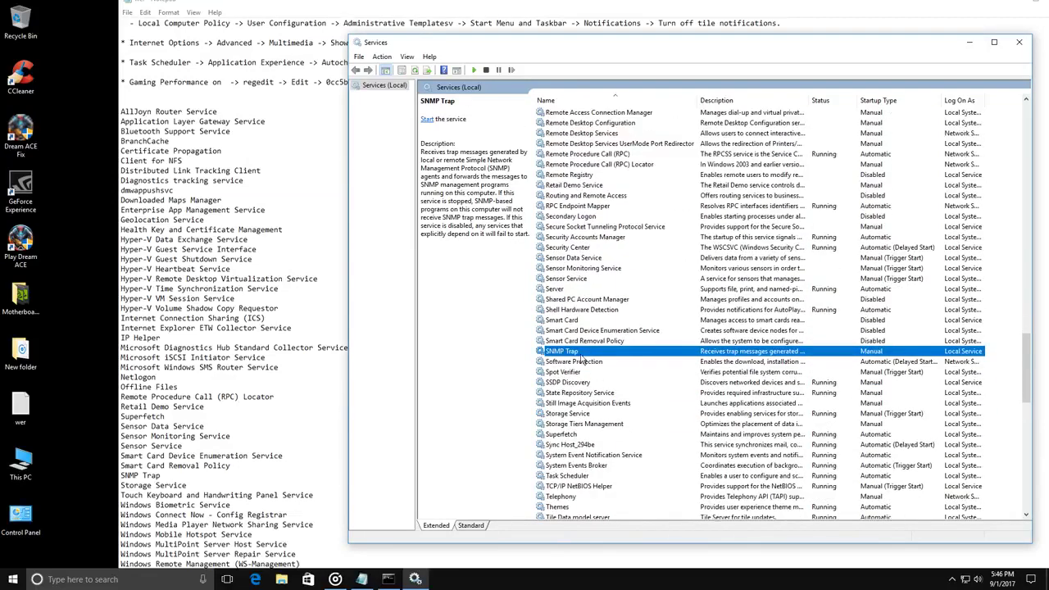
pyautogui.doubleClick(576, 359)
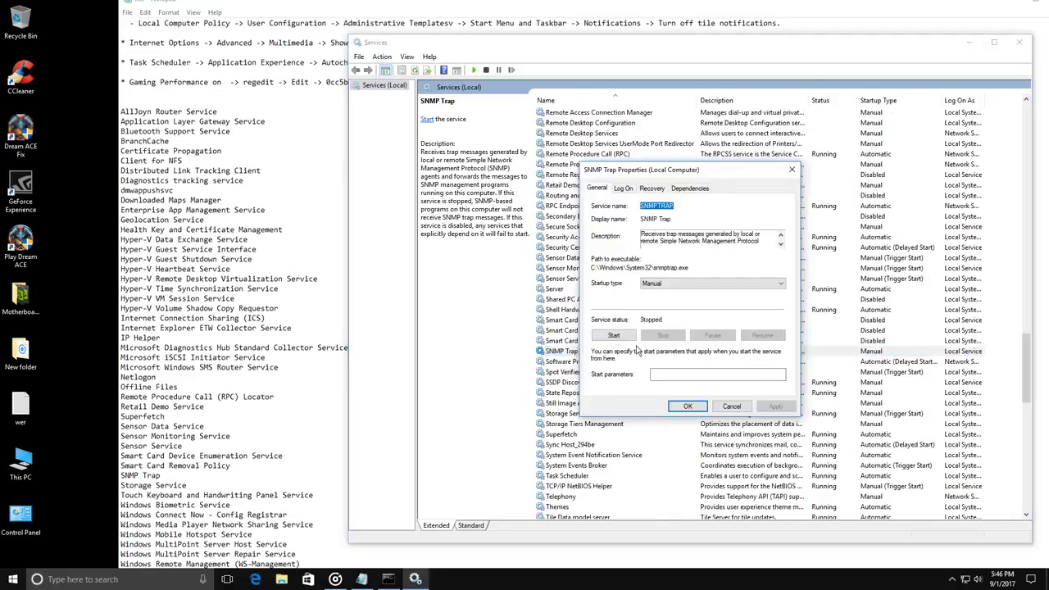
pyautogui.click(688, 284)
pyautogui.click(665, 316)
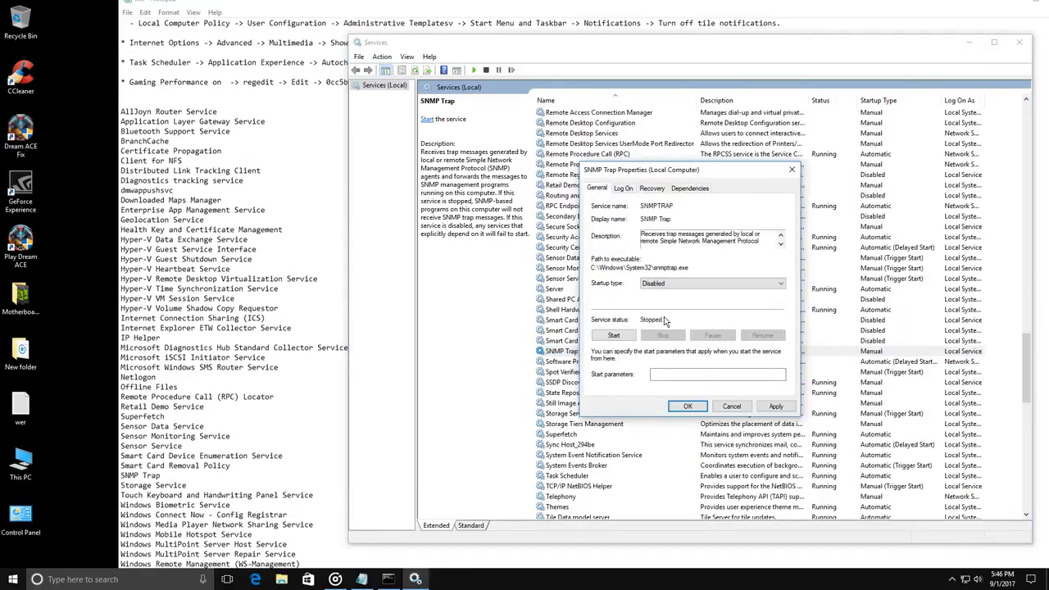
pyautogui.click(775, 405)
pyautogui.click(688, 407)
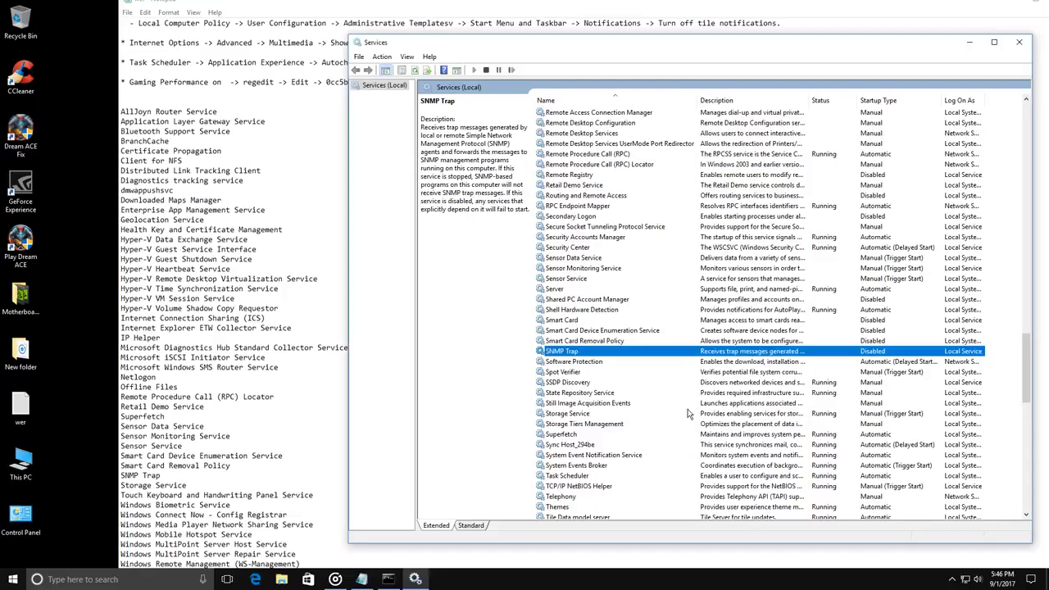
# - Stop the Superfetch service, set its startup type to Disabled and apply the change
pyautogui.scroll(-3, 686, 414)
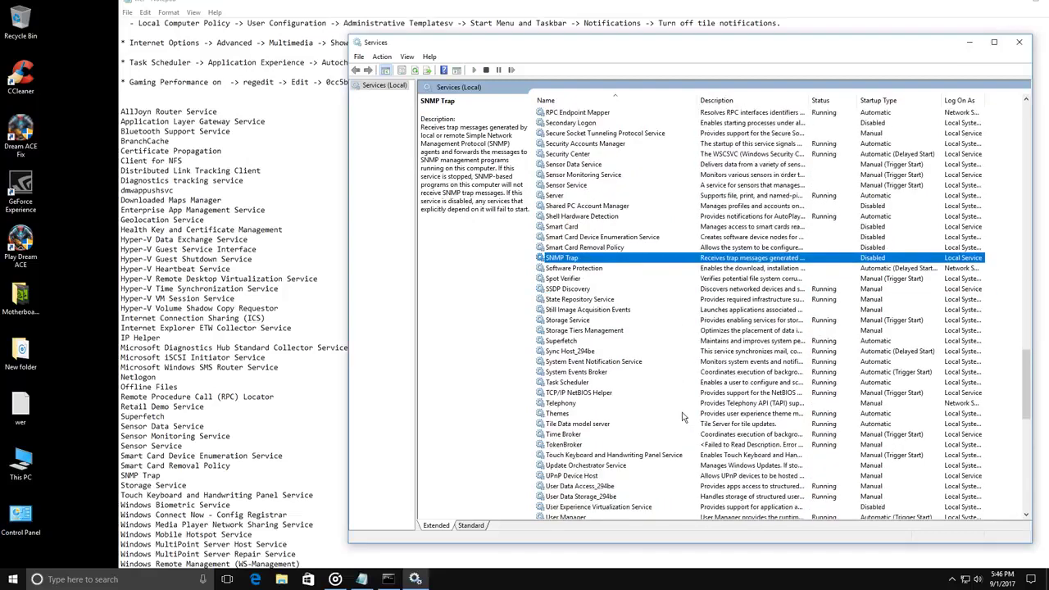
pyautogui.click(580, 414)
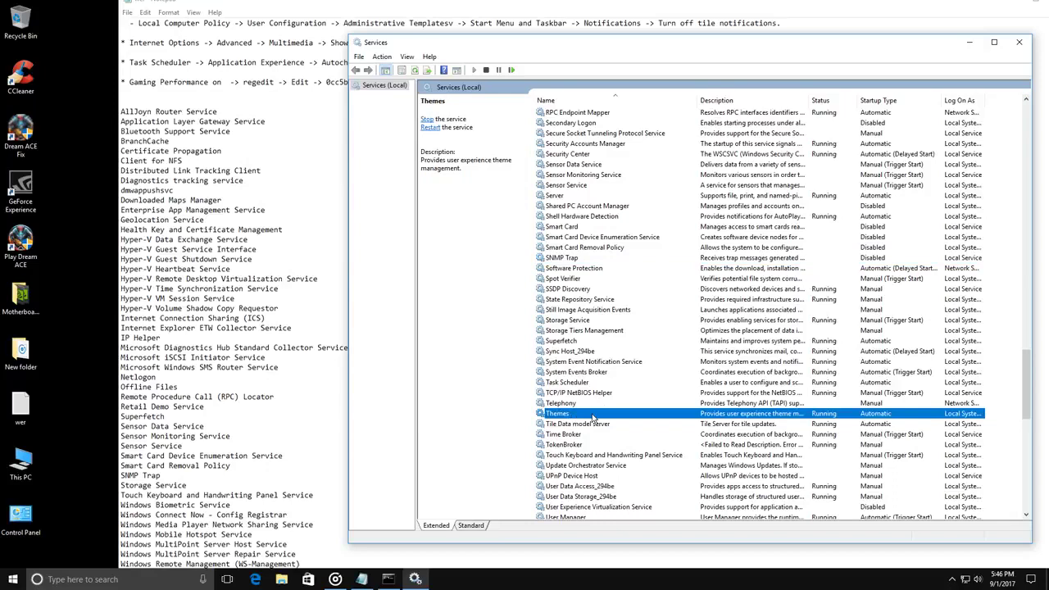
pyautogui.click(579, 342)
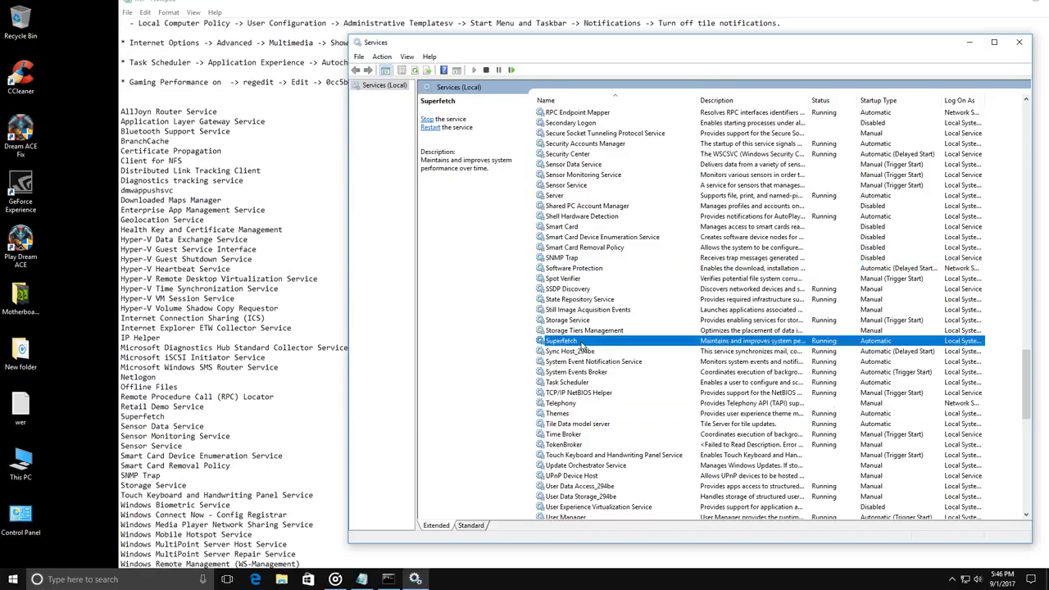
pyautogui.doubleClick(580, 343)
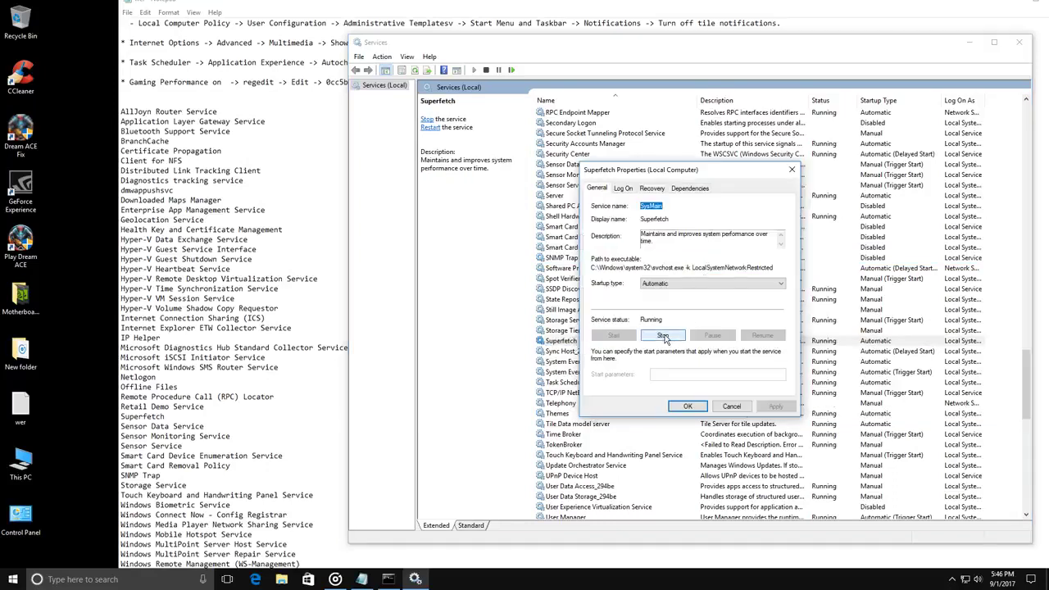
pyautogui.click(663, 336)
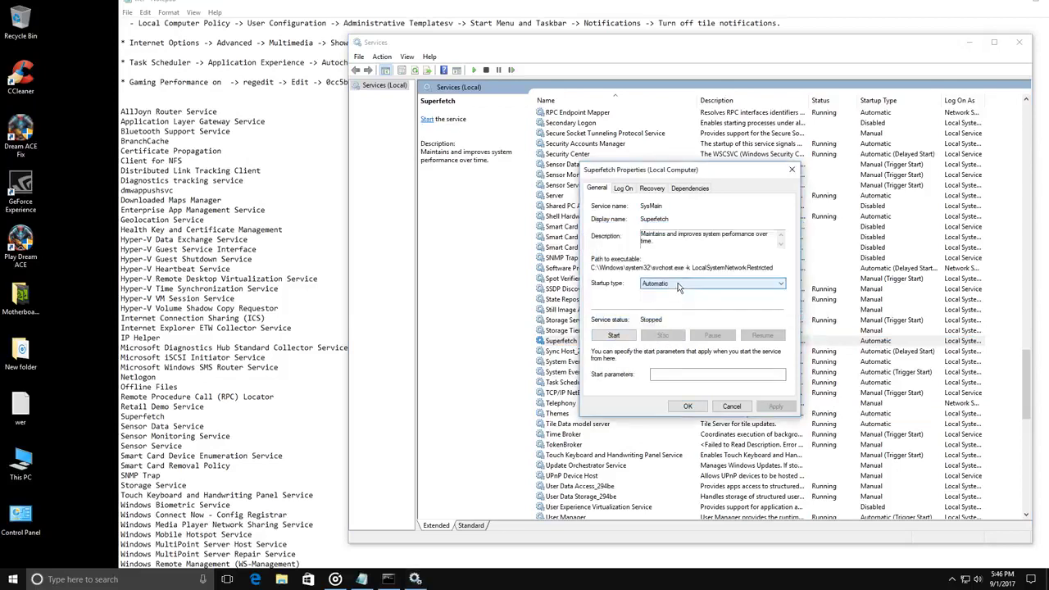
pyautogui.click(678, 283)
pyautogui.click(668, 322)
pyautogui.click(776, 406)
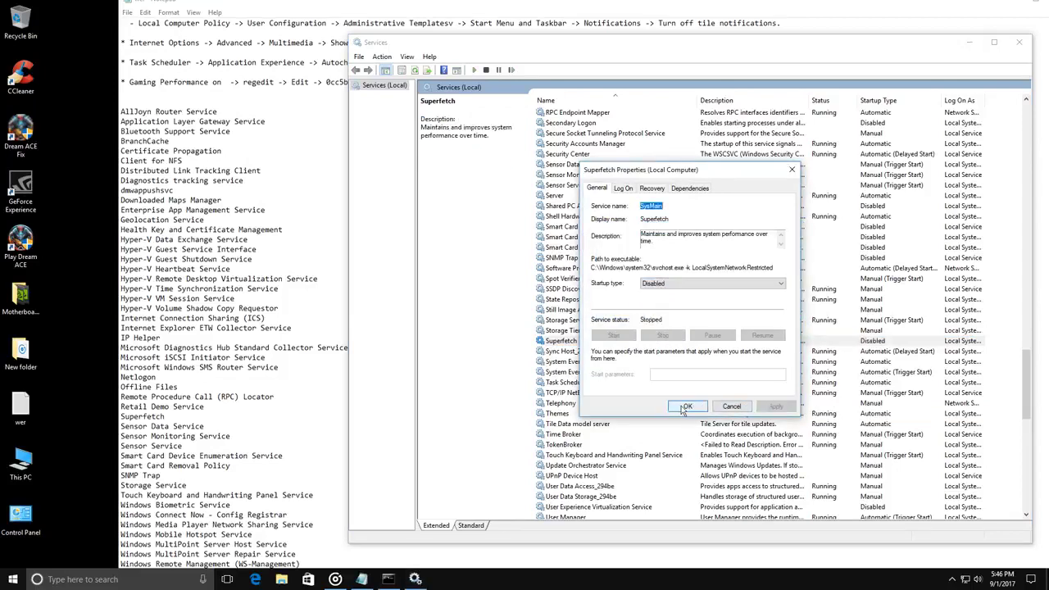
pyautogui.click(688, 406)
# - Stop the Themes service, set its startup type to Disabled and apply the change
pyautogui.click(583, 403)
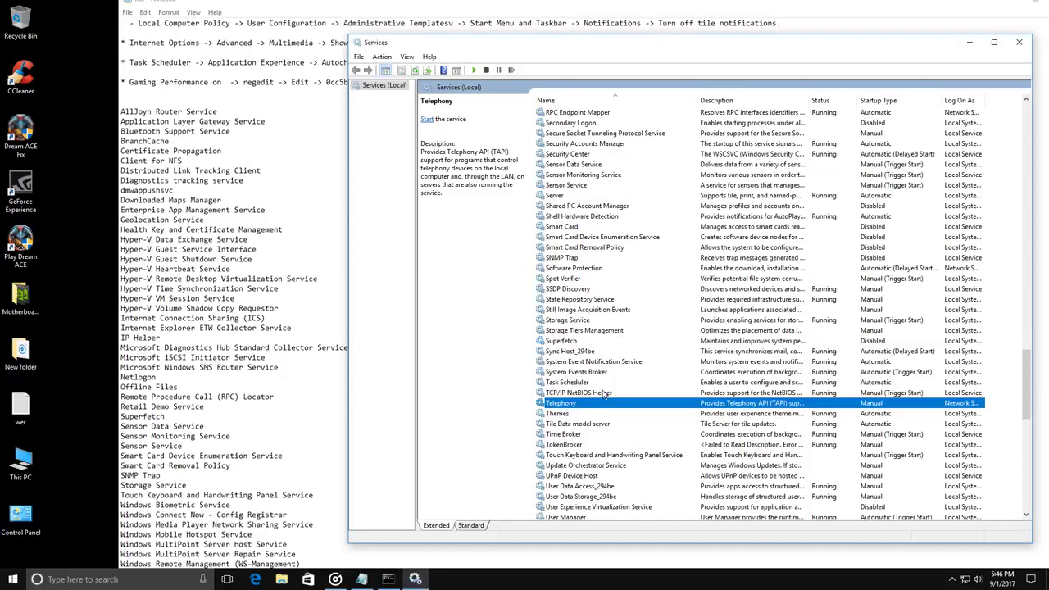
pyautogui.scroll(-2, 603, 393)
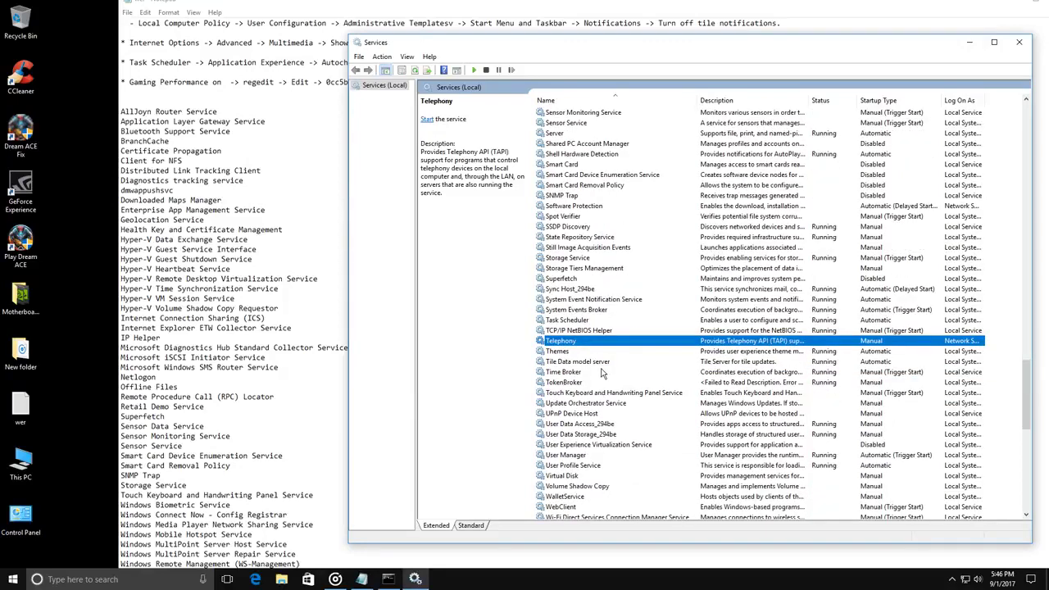
pyautogui.click(571, 352)
pyautogui.doubleClick(572, 353)
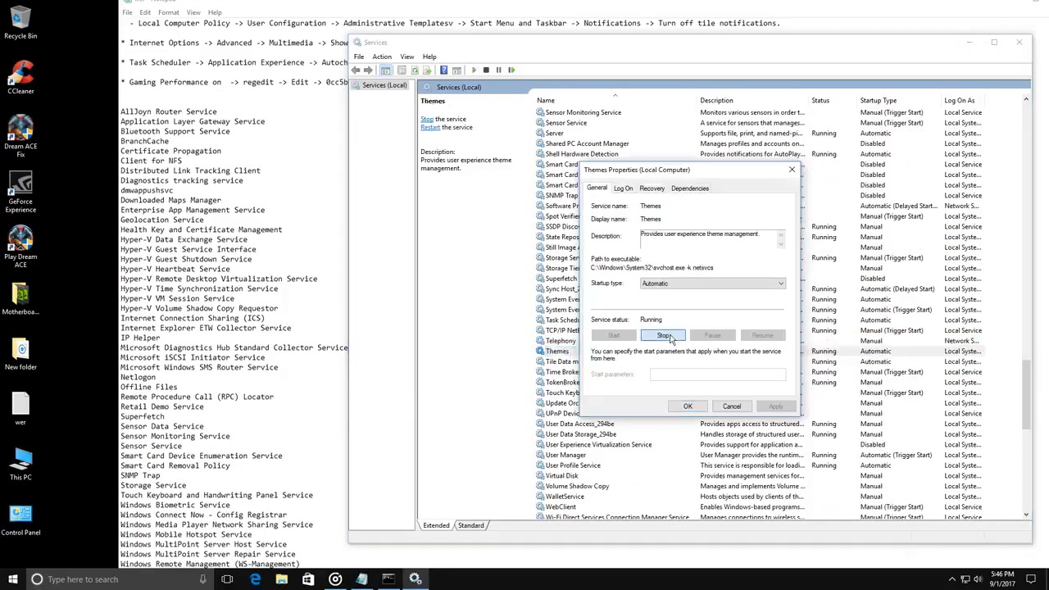
pyautogui.click(671, 337)
pyautogui.click(677, 284)
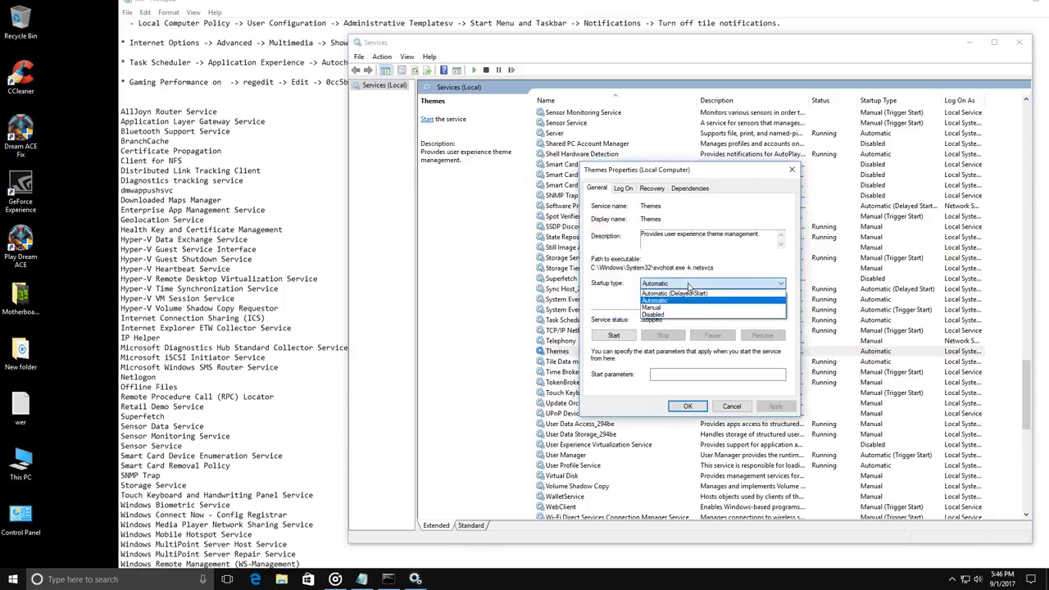
pyautogui.click(677, 320)
pyautogui.click(775, 406)
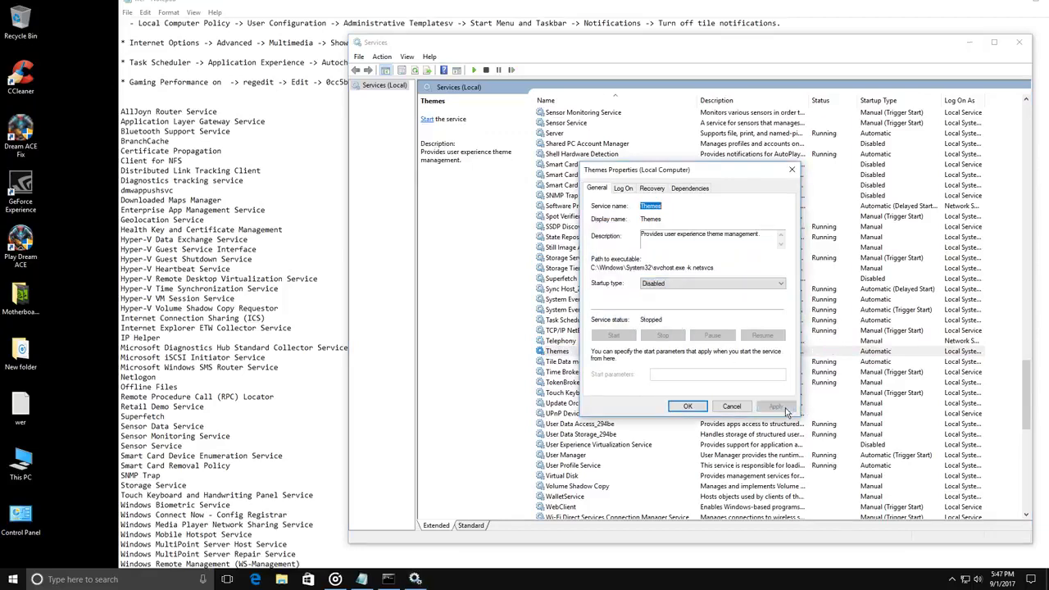
pyautogui.click(688, 406)
# - Set the startup type of the Wi-Fi Direct Services Connection Manager Service to Disabled and apply the change
pyautogui.click(601, 415)
pyautogui.scroll(-5, 607, 422)
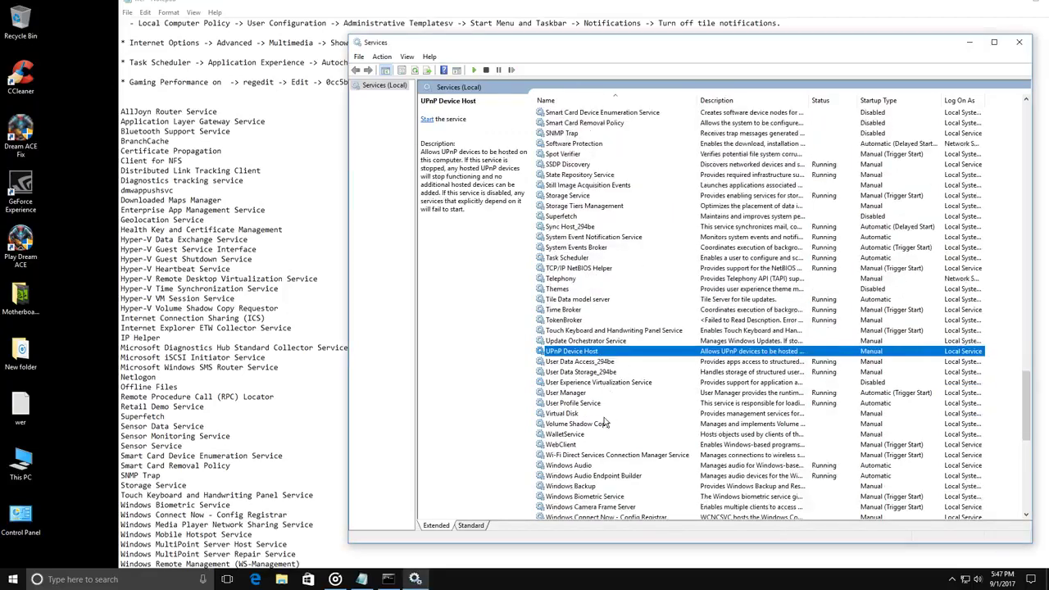
pyautogui.scroll(-2, 606, 422)
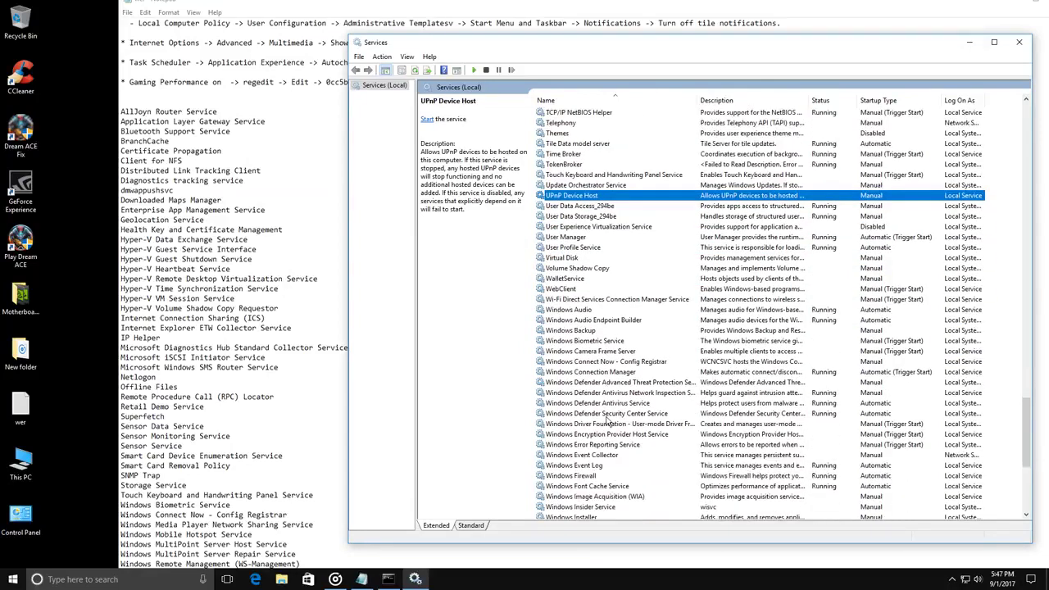
pyautogui.click(633, 303)
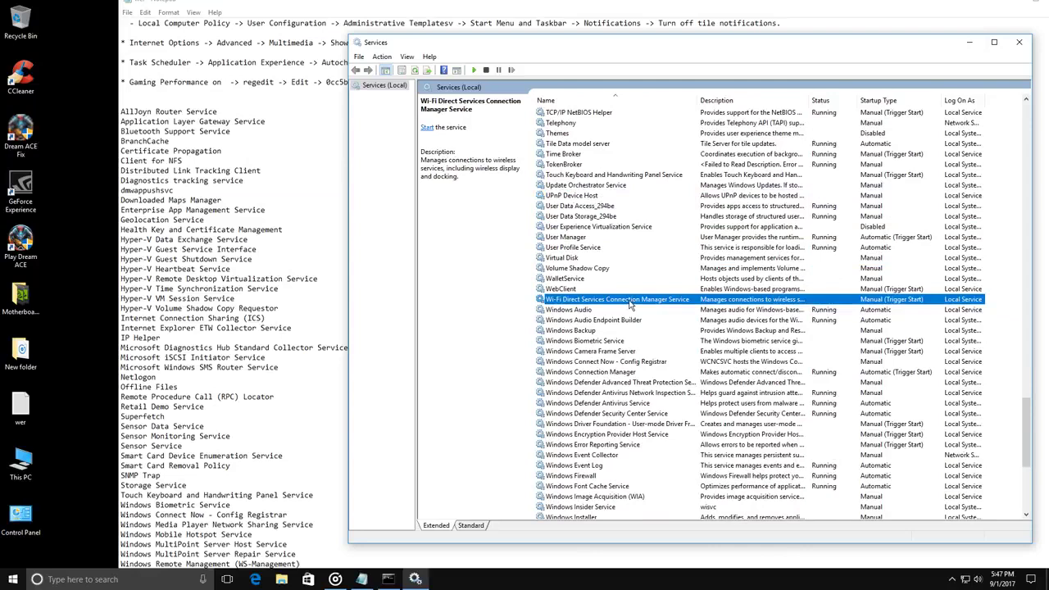
pyautogui.doubleClick(631, 303)
pyautogui.click(680, 283)
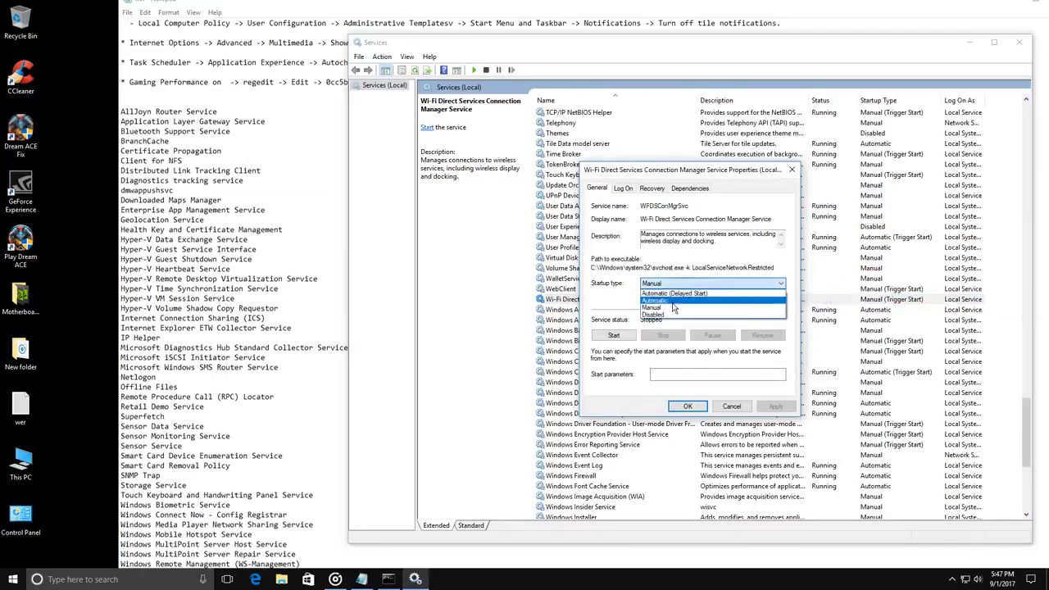
pyautogui.click(666, 318)
pyautogui.click(775, 406)
pyautogui.click(688, 407)
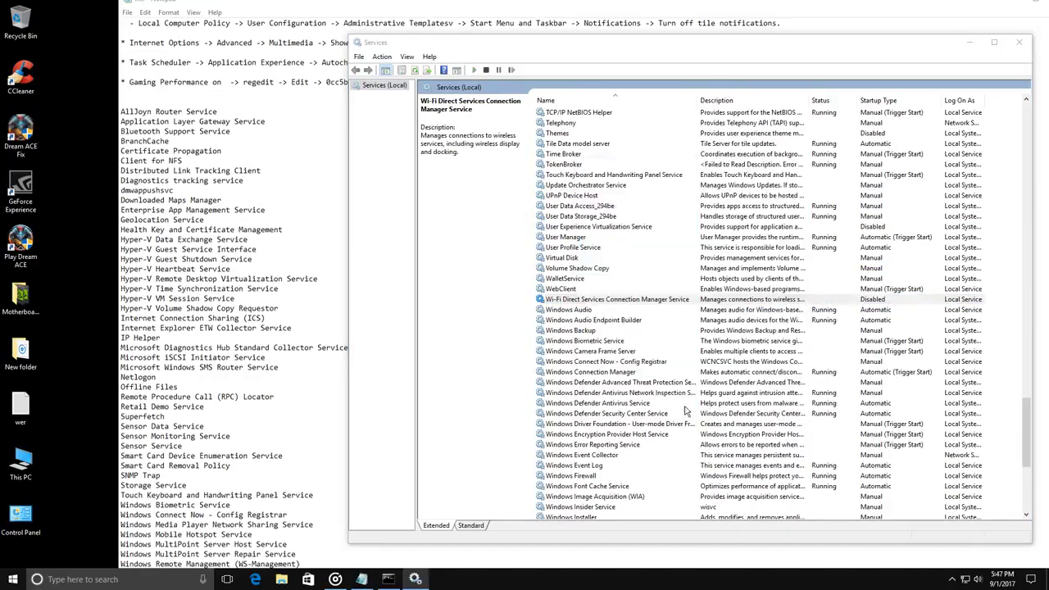
# - Stop the Windows Search service, set its startup type to Disabled and apply the change
pyautogui.click(569, 291)
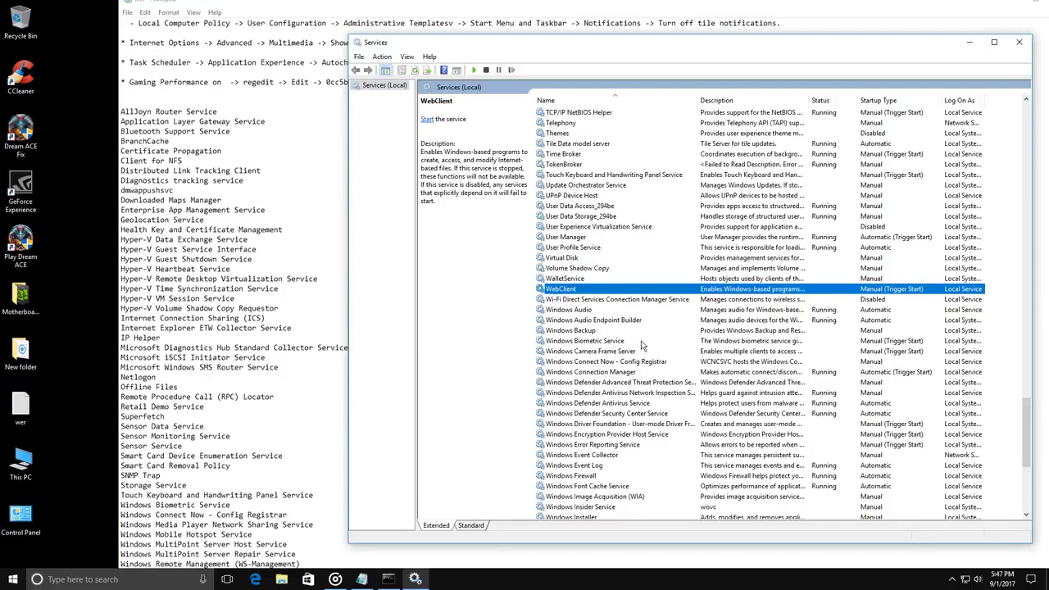
pyautogui.scroll(-4, 642, 345)
pyautogui.scroll(-2, 642, 351)
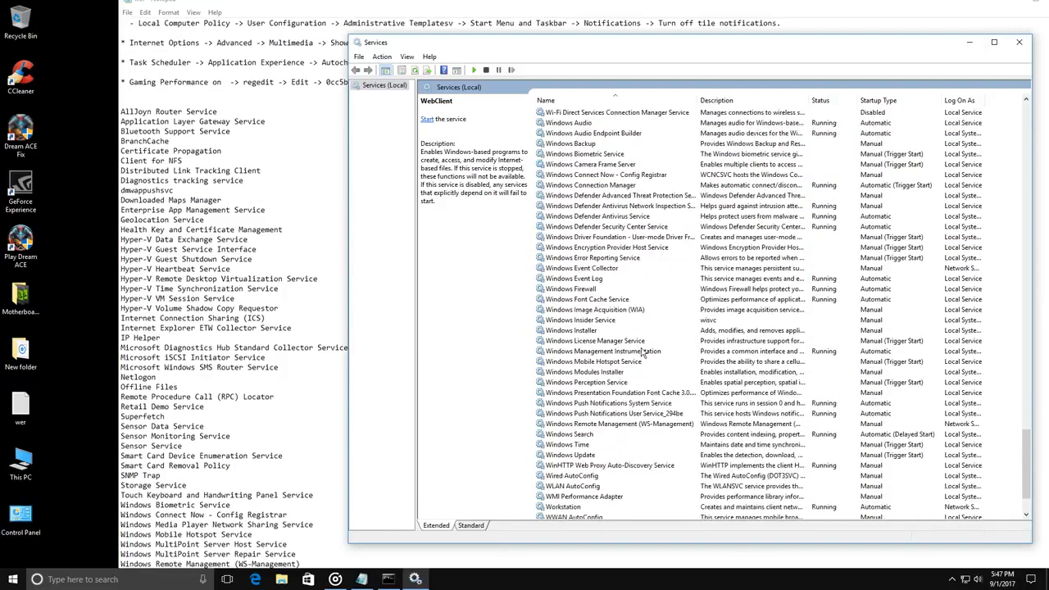
pyautogui.scroll(-2, 644, 351)
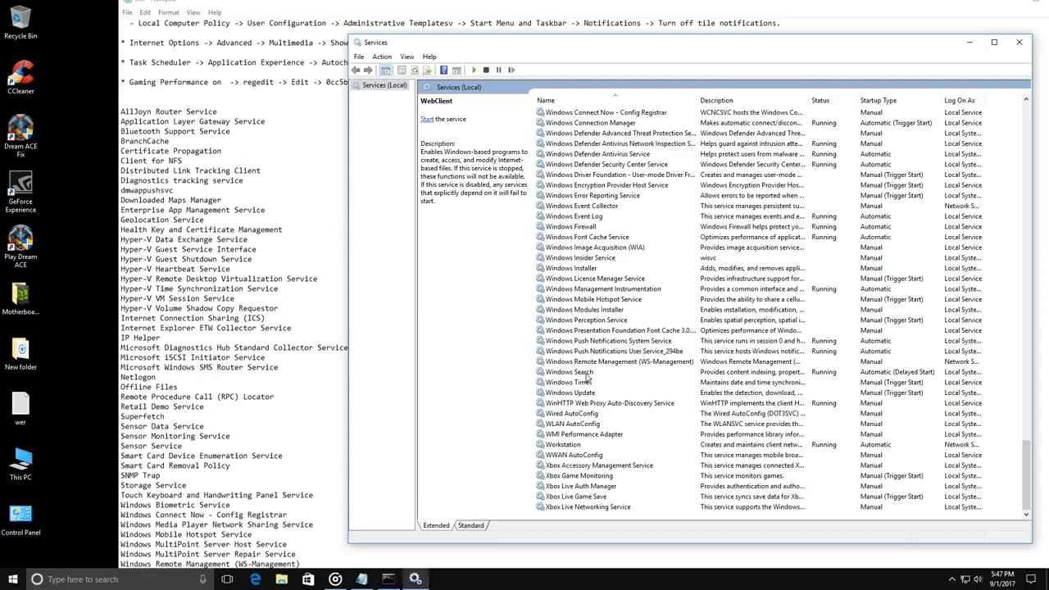
pyautogui.doubleClick(588, 373)
pyautogui.click(669, 341)
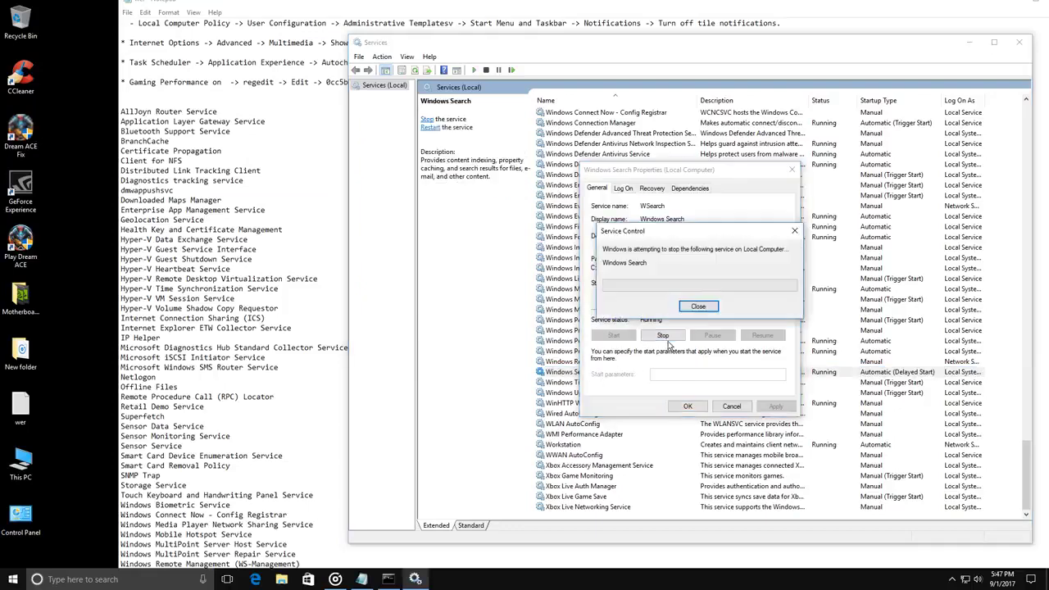
pyautogui.click(677, 283)
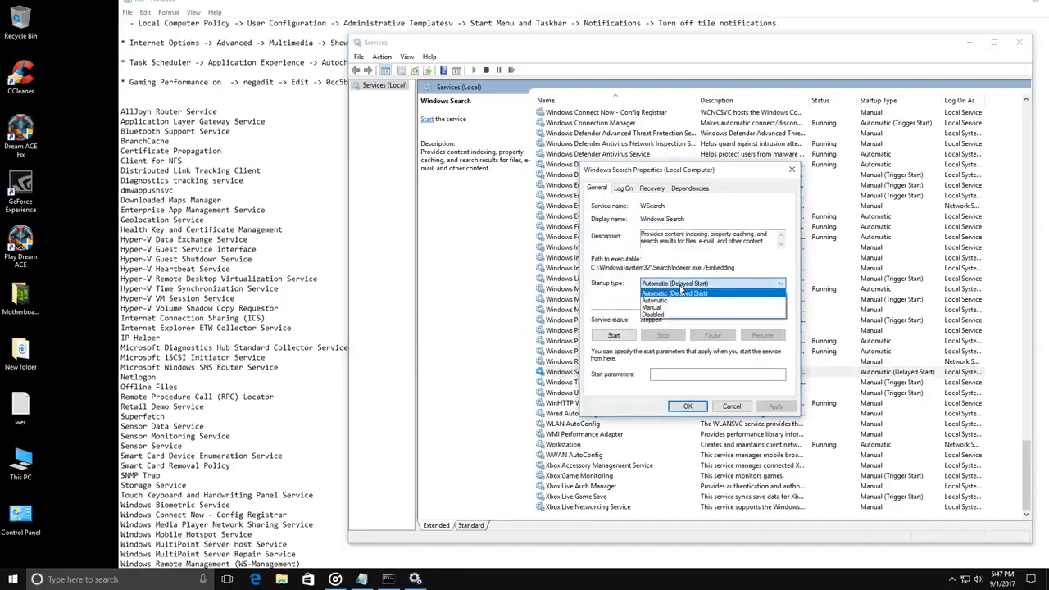
pyautogui.click(693, 320)
pyautogui.click(785, 407)
pyautogui.click(688, 406)
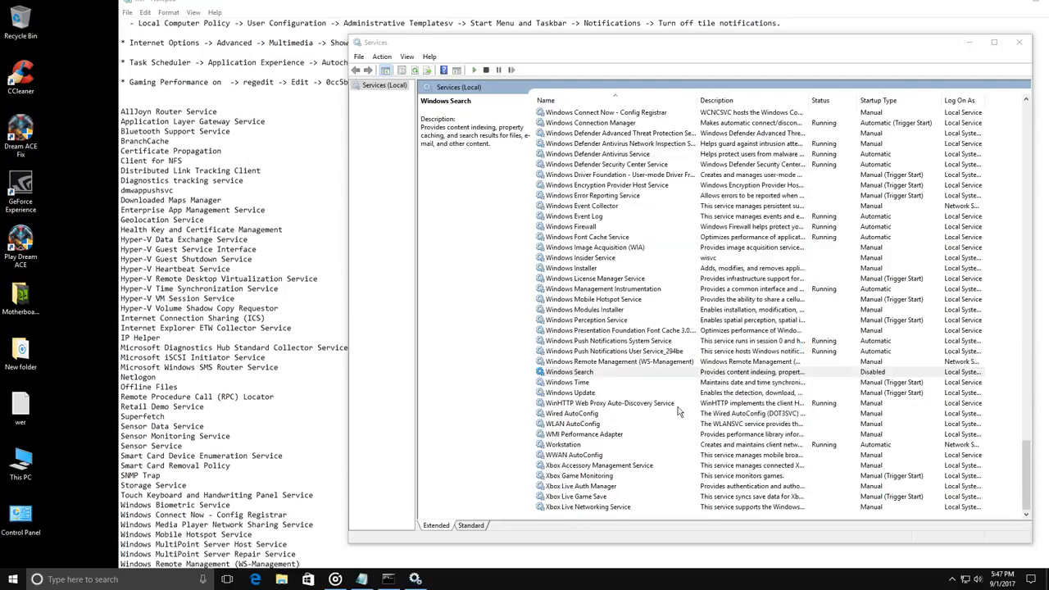
# - Set the startup type of the Windows Update service to Disabled and apply the change
pyautogui.click(596, 393)
pyautogui.doubleClick(595, 394)
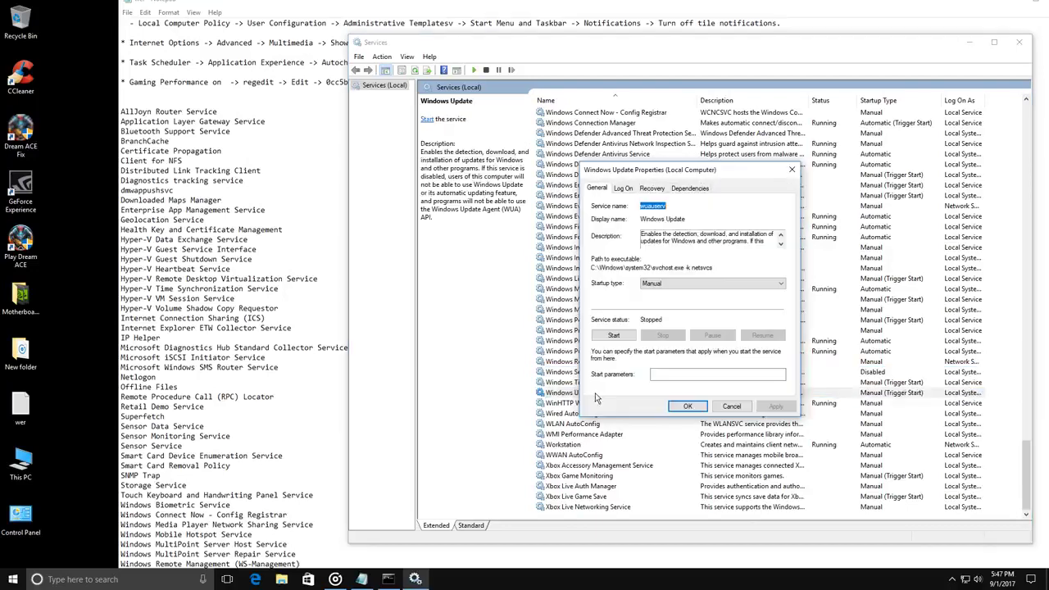
pyautogui.click(677, 284)
pyautogui.click(663, 318)
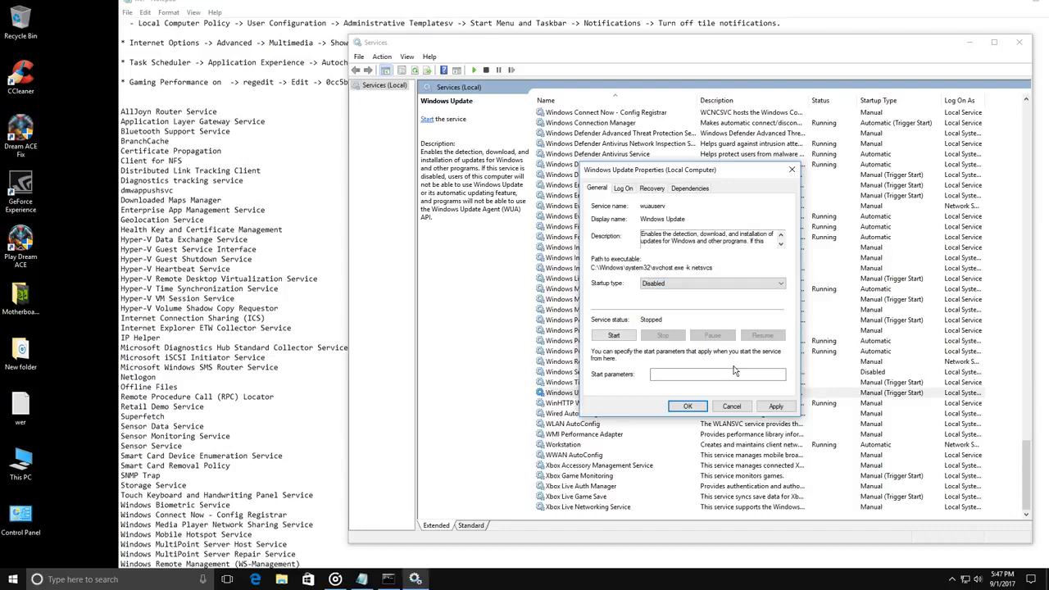
pyautogui.click(776, 407)
pyautogui.click(688, 406)
# - Set the startup type of the Xbox Live Networking Service to Disabled and apply the change
pyautogui.click(612, 507)
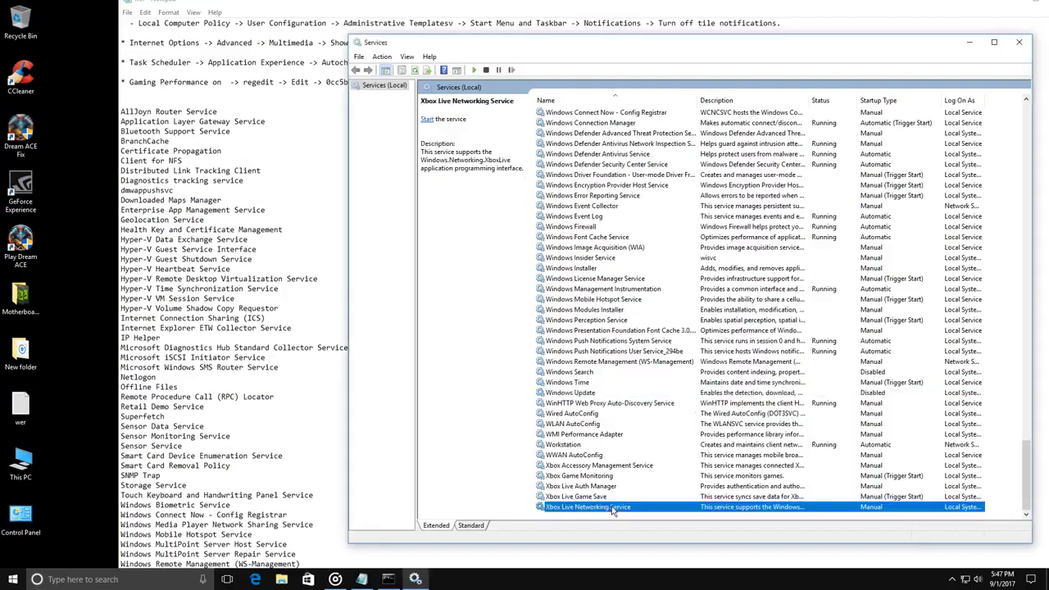
pyautogui.doubleClick(607, 507)
pyautogui.click(677, 284)
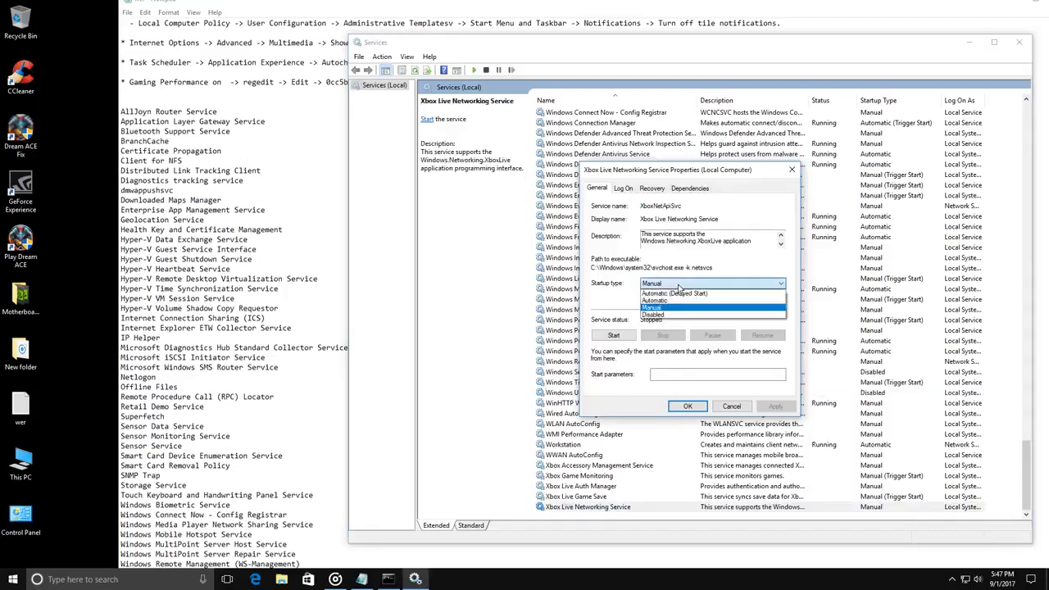
pyautogui.click(668, 316)
pyautogui.click(775, 407)
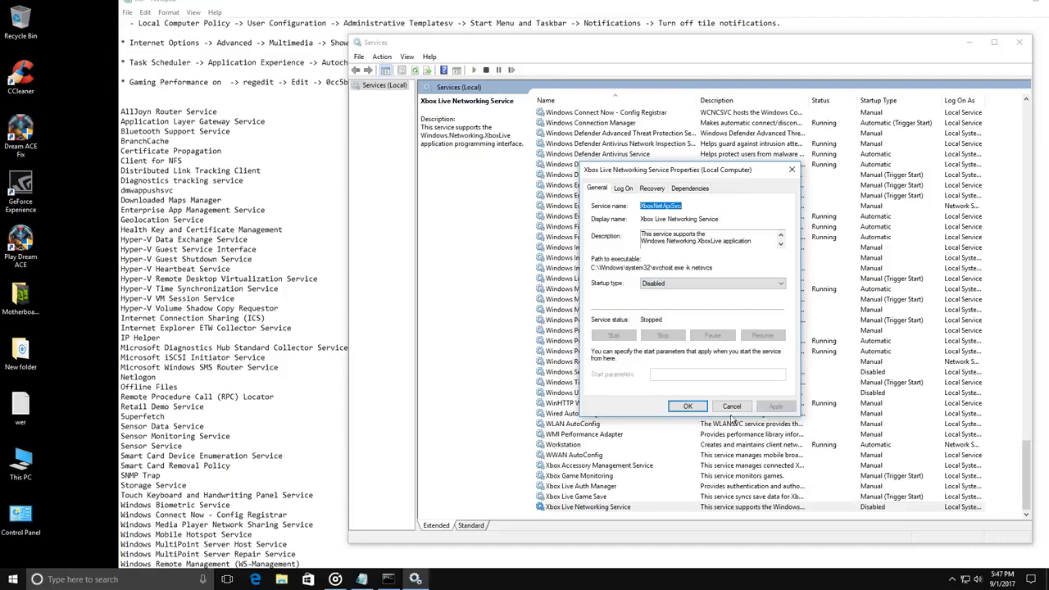
pyautogui.click(688, 408)
# - Try to set the startup type of the Xbox Live Game Save service to Disabled
pyautogui.click(583, 498)
pyautogui.doubleClick(579, 499)
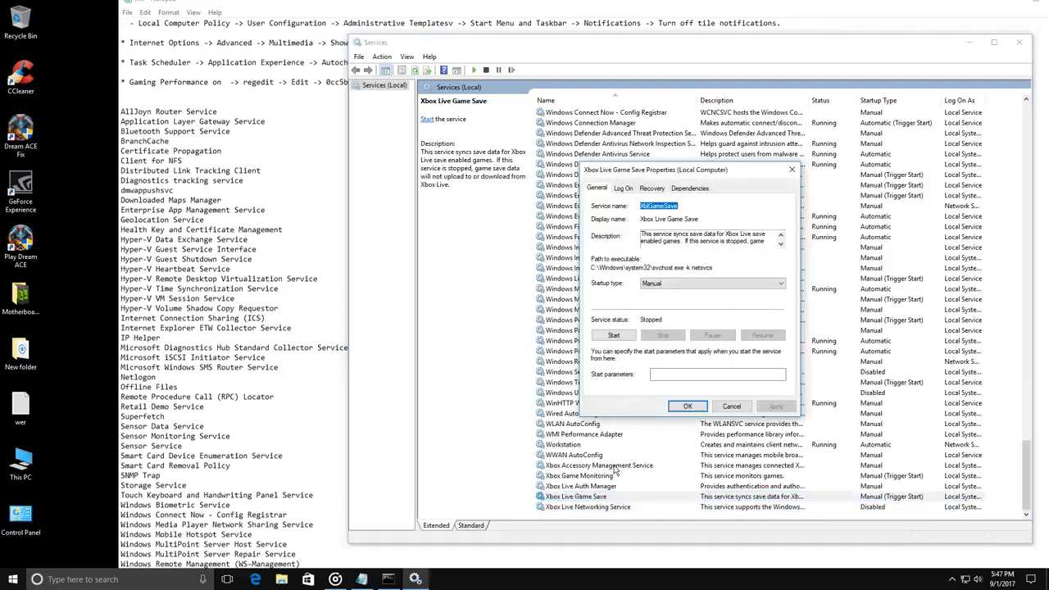
pyautogui.click(685, 285)
pyautogui.click(668, 317)
pyautogui.click(689, 408)
# - Set the startup type of the Xbox Live Auth Manager service to Disabled and apply the change
pyautogui.click(602, 488)
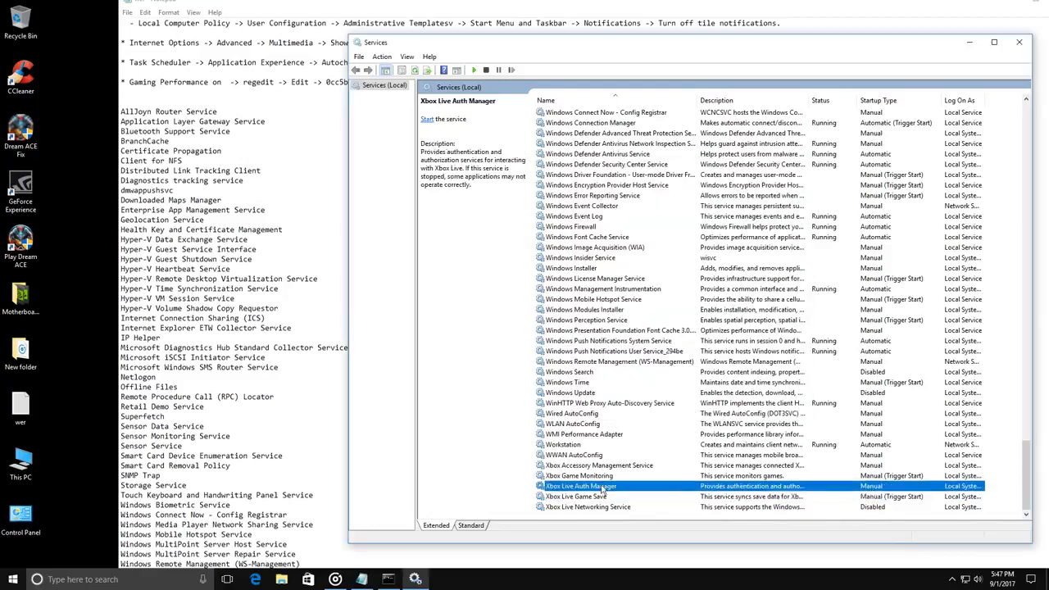
pyautogui.doubleClick(605, 488)
pyautogui.click(694, 284)
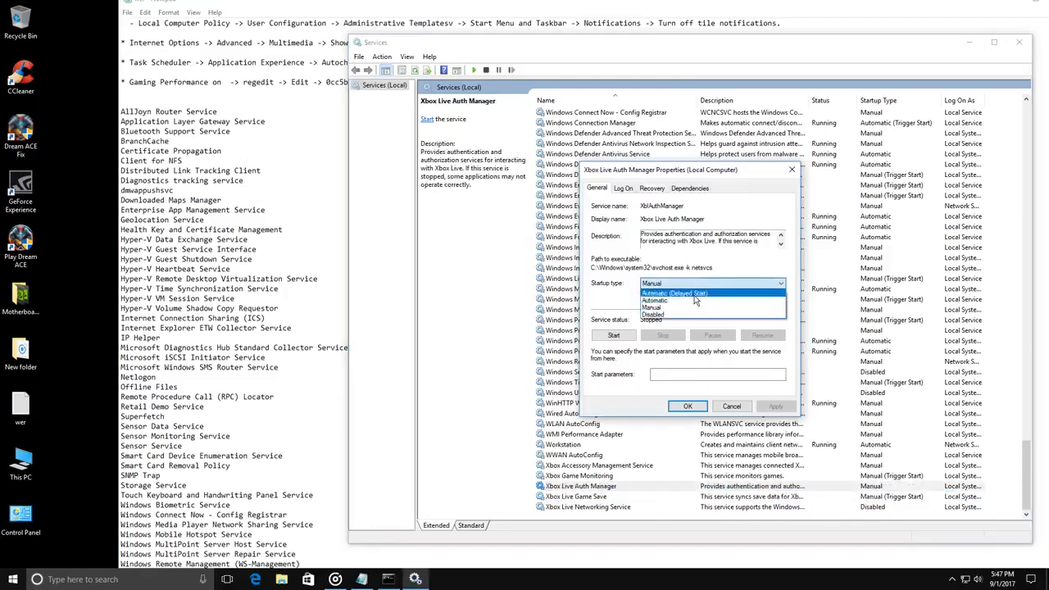
pyautogui.click(672, 316)
pyautogui.click(775, 407)
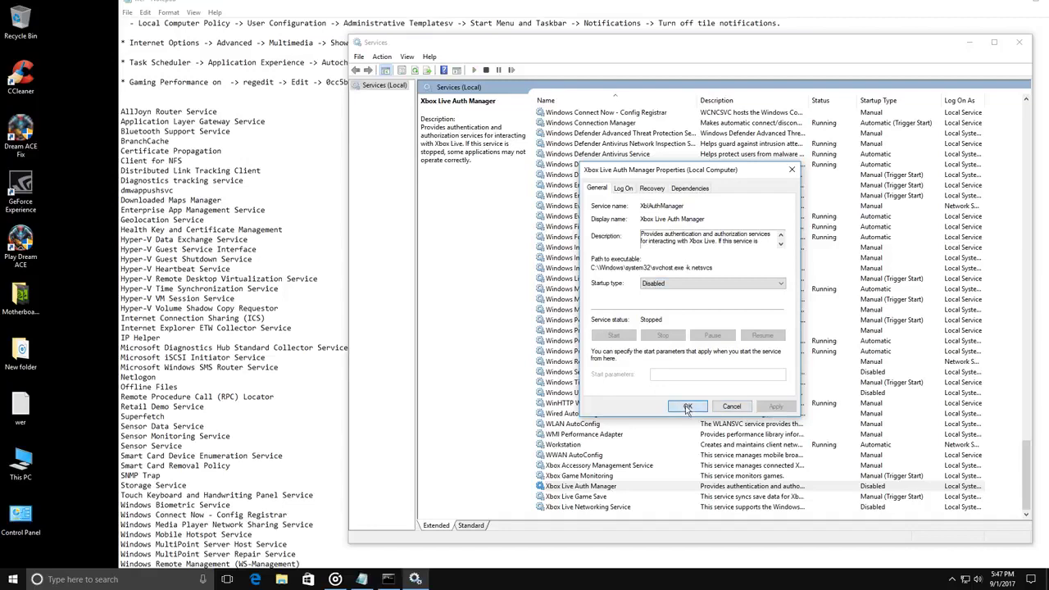
pyautogui.click(688, 406)
# - Review the startup types of the services from WWAN AutoConfig back up to the beginning of the list
pyautogui.click(598, 455)
pyautogui.click(613, 434)
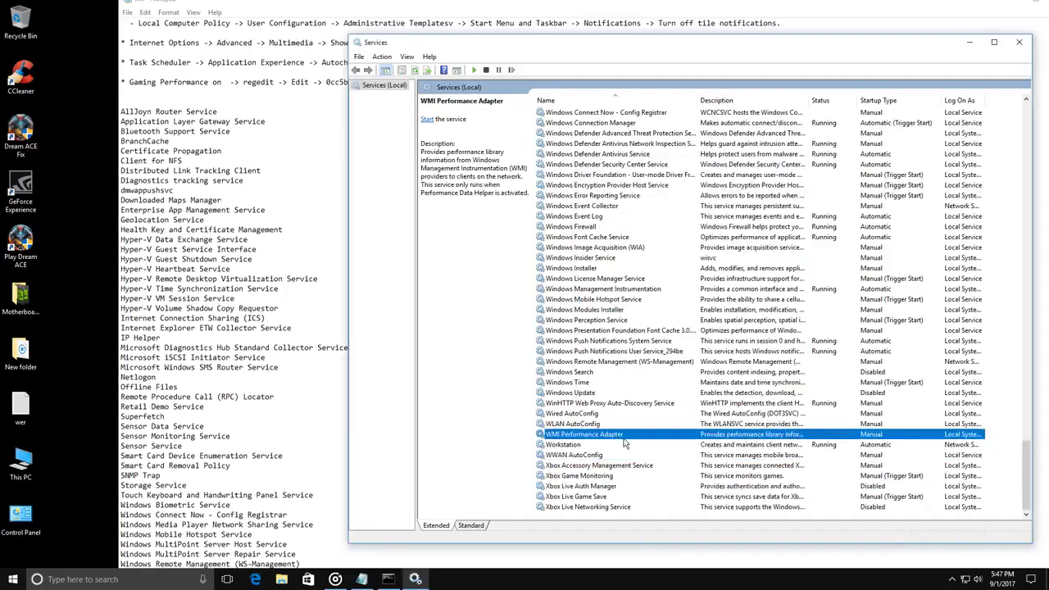
pyautogui.scroll(6, 627, 443)
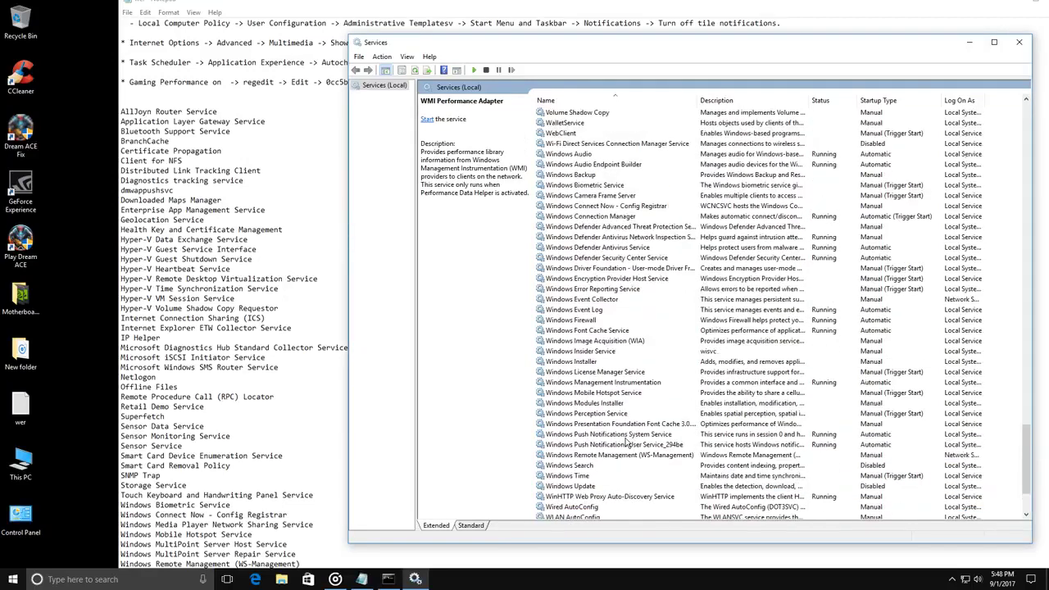
pyautogui.scroll(3, 627, 443)
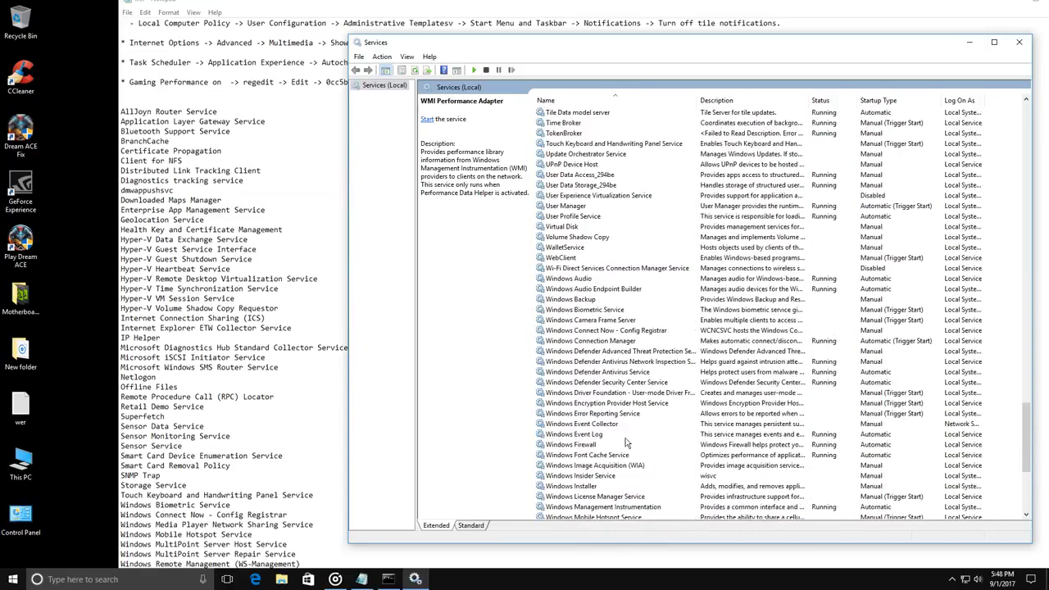
pyautogui.scroll(5, 627, 443)
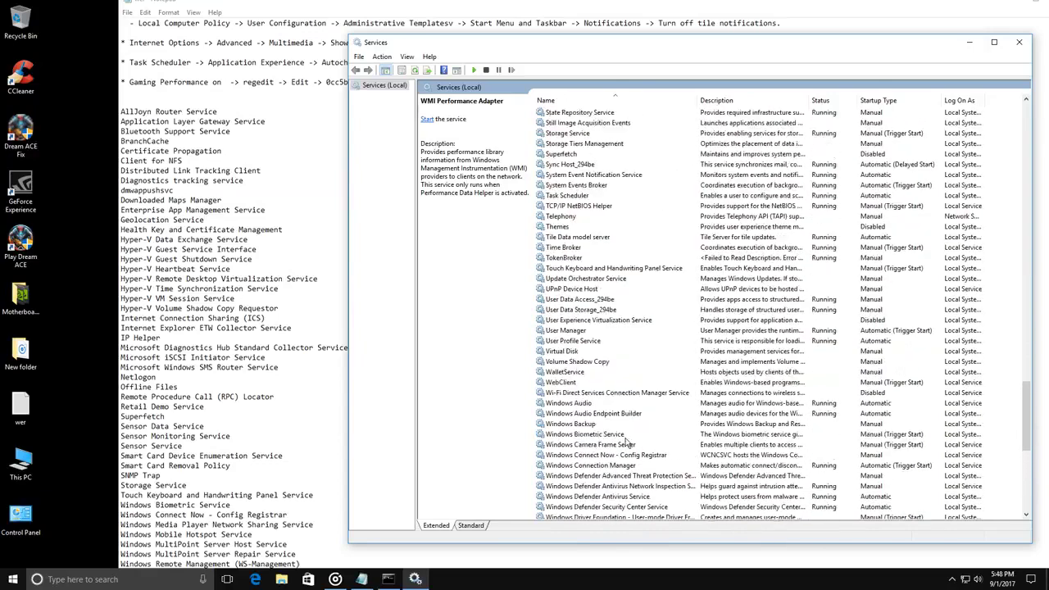
pyautogui.scroll(1, 627, 444)
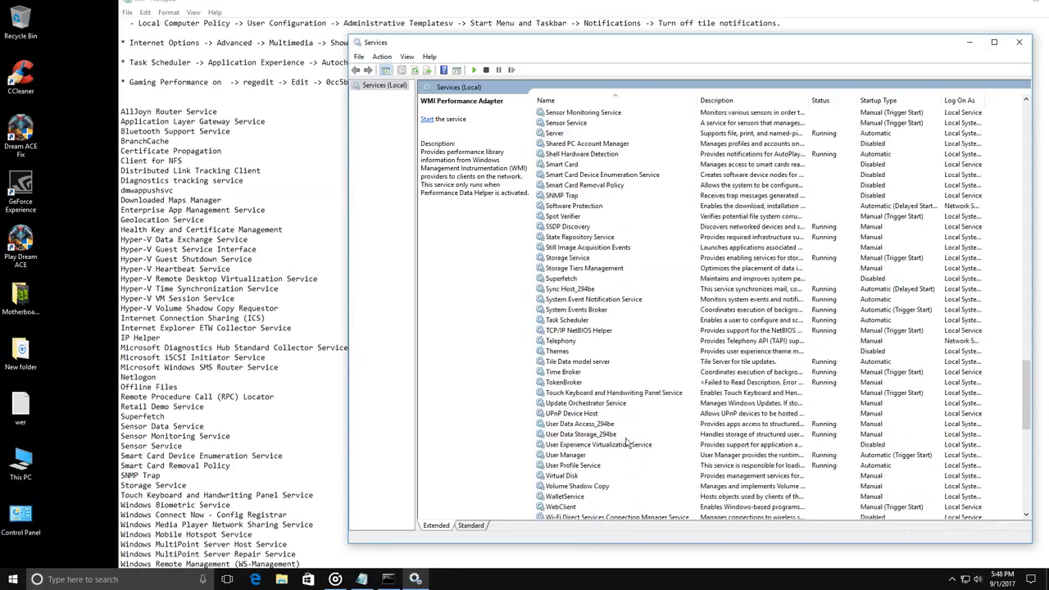
pyautogui.scroll(1, 627, 443)
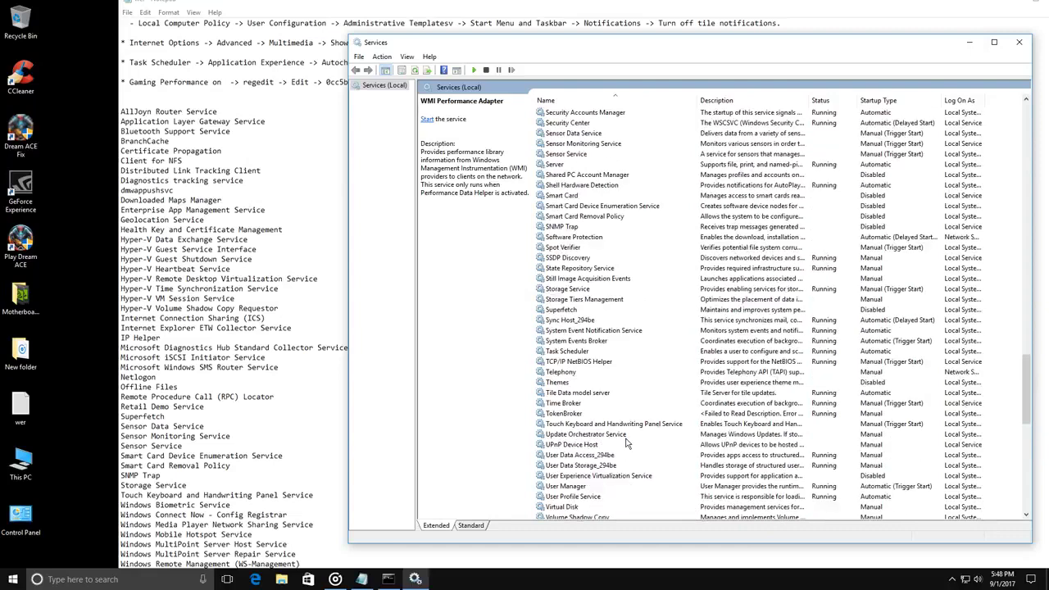
pyautogui.scroll(1, 628, 444)
pyautogui.scroll(2, 628, 443)
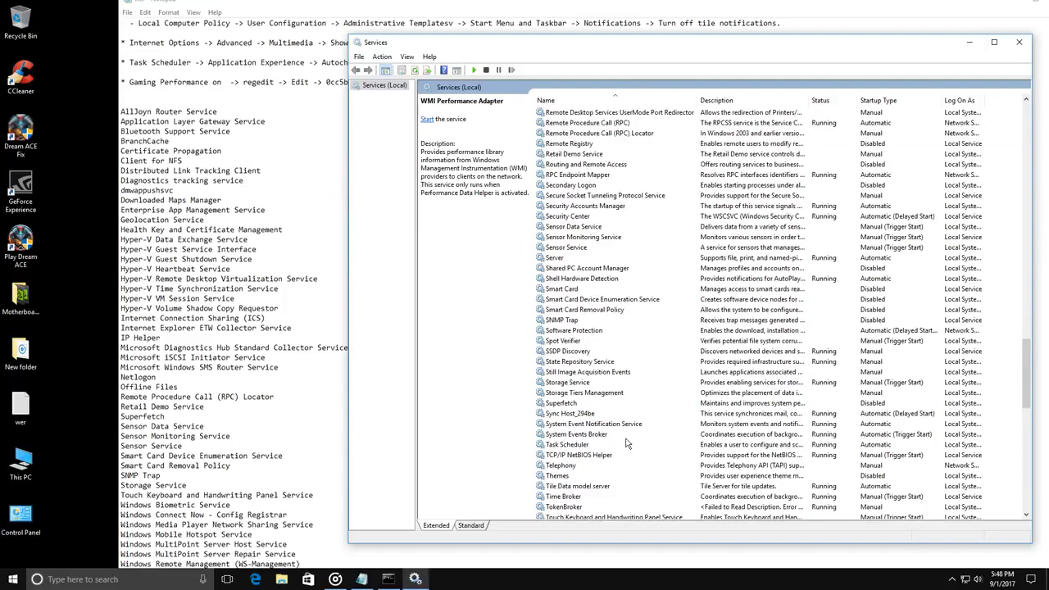
pyautogui.scroll(2, 627, 443)
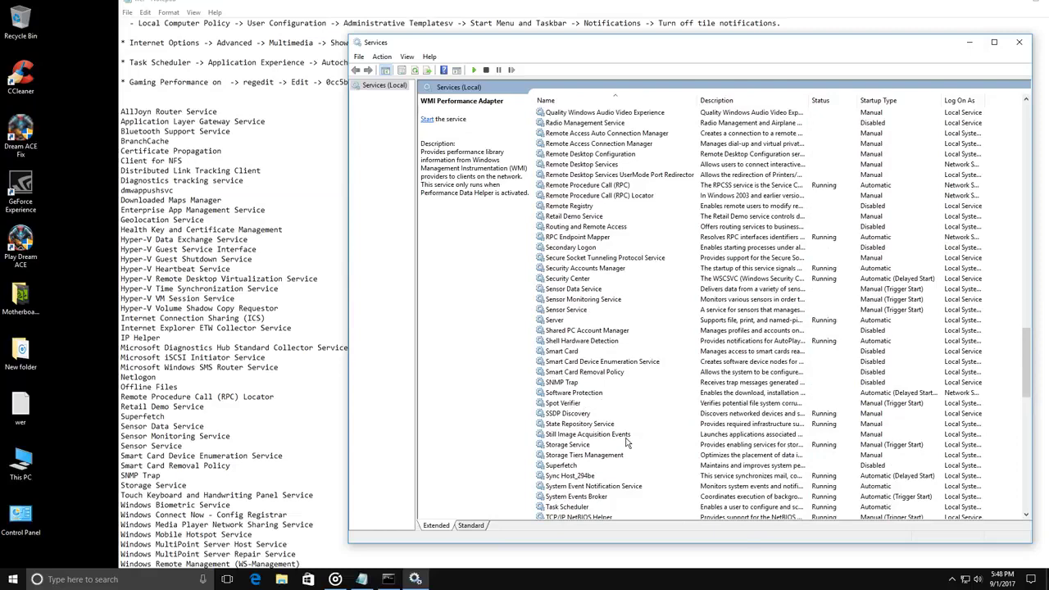
pyautogui.scroll(3, 627, 444)
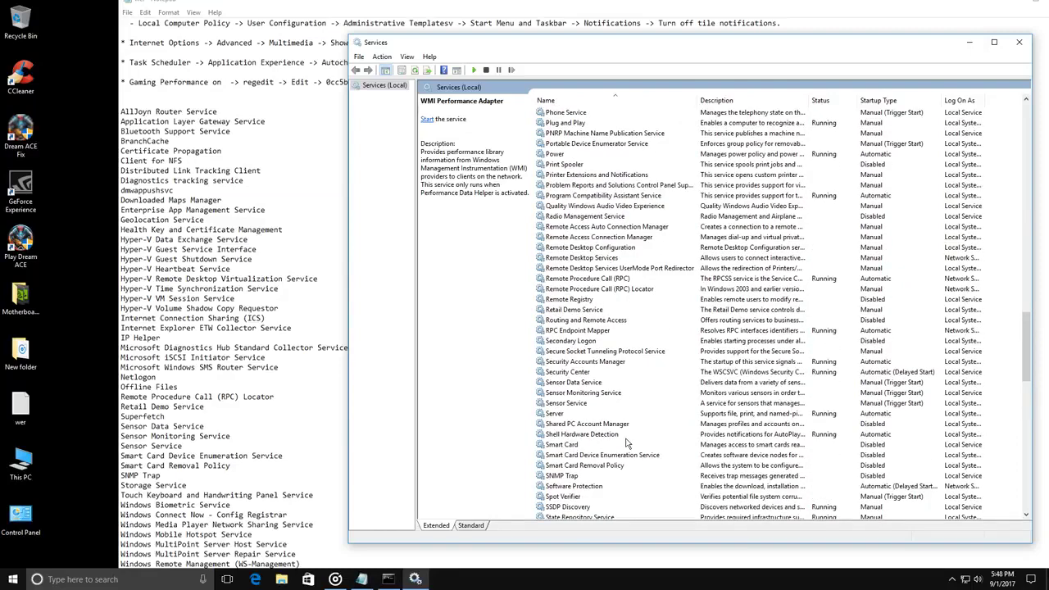
pyautogui.scroll(1, 627, 444)
pyautogui.scroll(2, 627, 443)
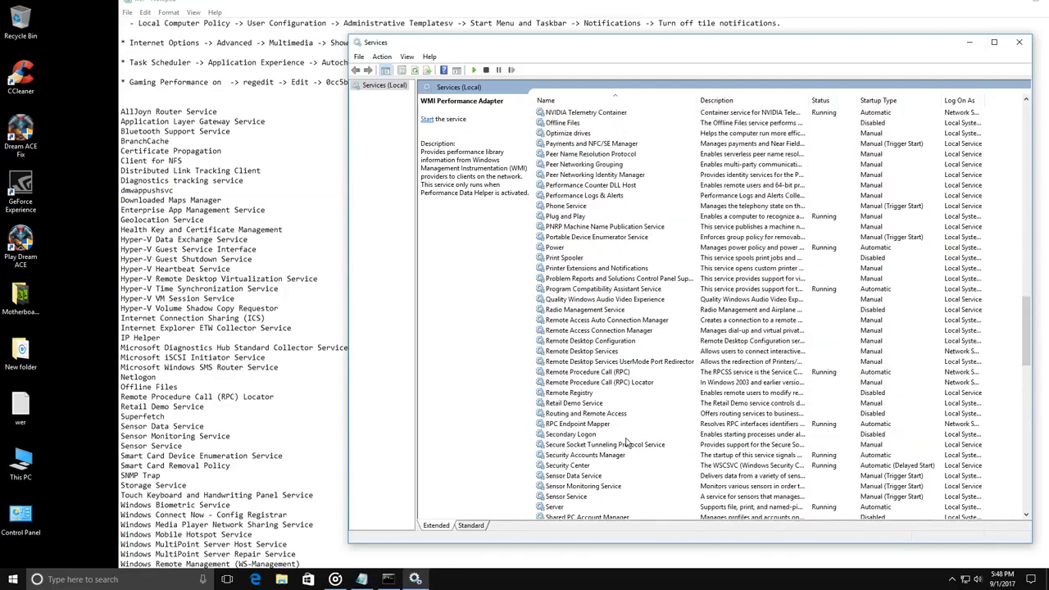
pyautogui.scroll(6, 627, 443)
pyautogui.scroll(3, 627, 444)
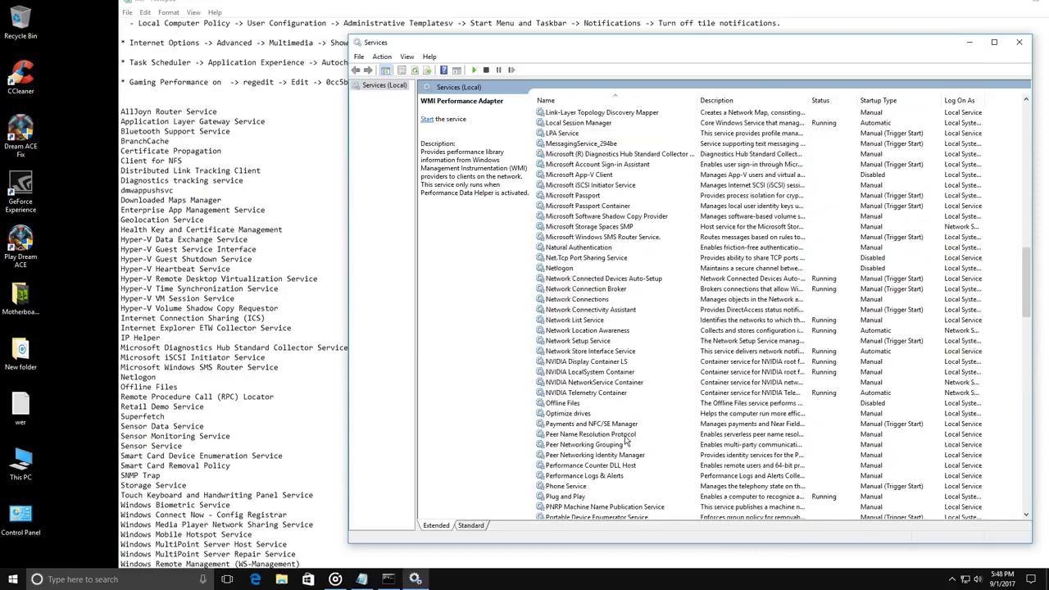
pyautogui.scroll(4, 627, 443)
pyautogui.scroll(6, 627, 444)
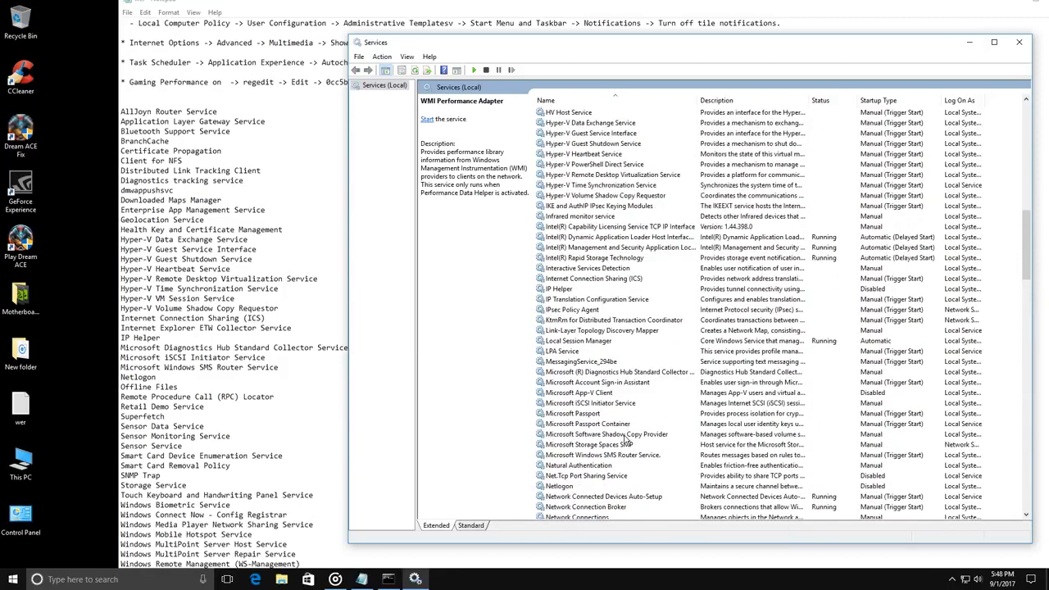
pyautogui.scroll(7, 623, 441)
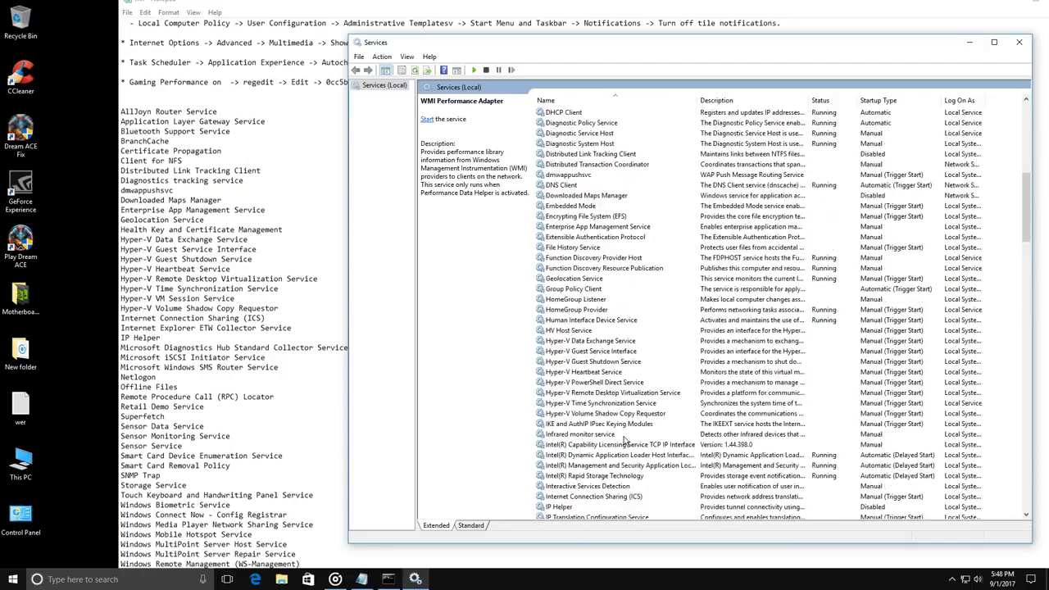
pyautogui.scroll(5, 623, 441)
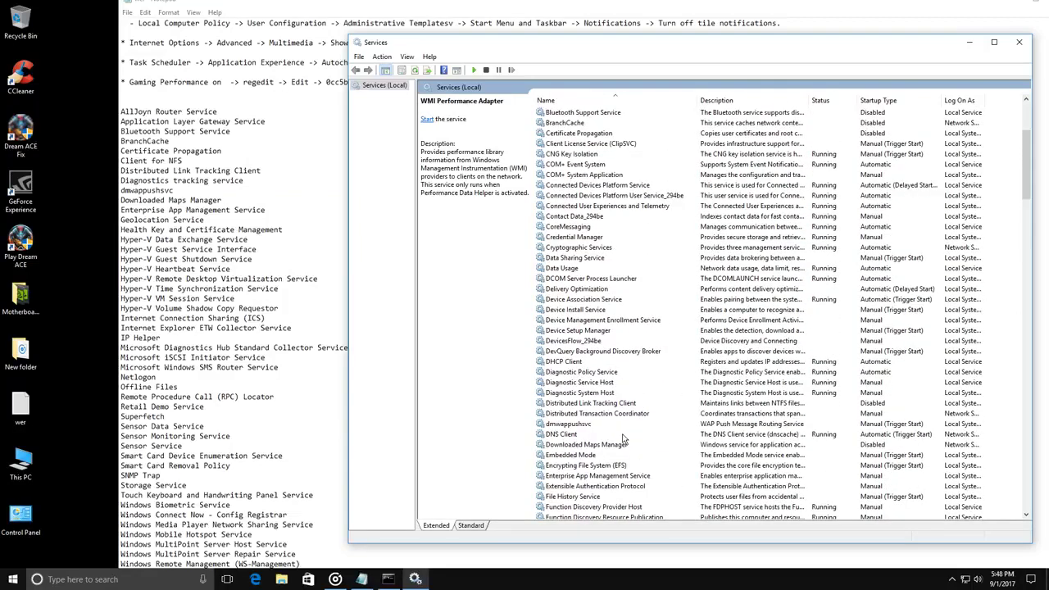
pyautogui.scroll(4, 623, 441)
pyautogui.scroll(1, 623, 441)
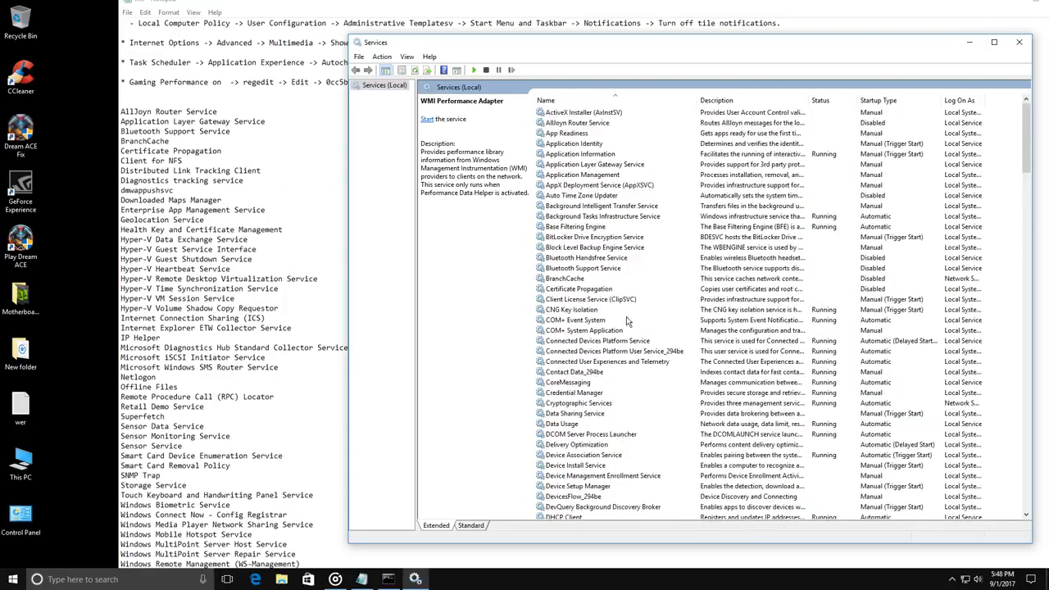
# - Set the startup type of the Background Intelligent Transfer Service to Disabled and apply the change
pyautogui.click(615, 207)
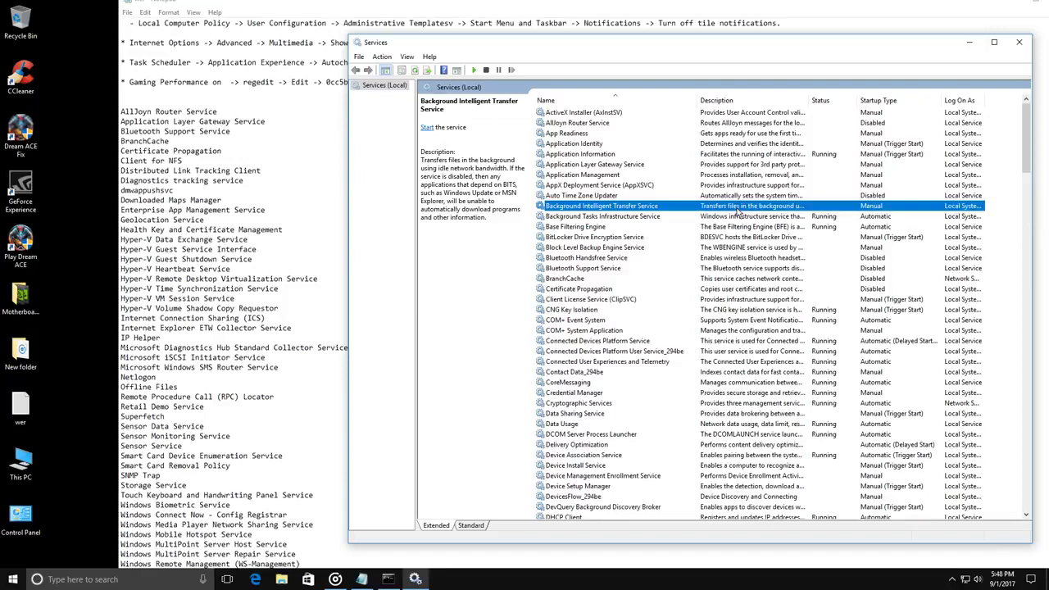
pyautogui.moveTo(840, 36); pyautogui.dragTo(625, 31)
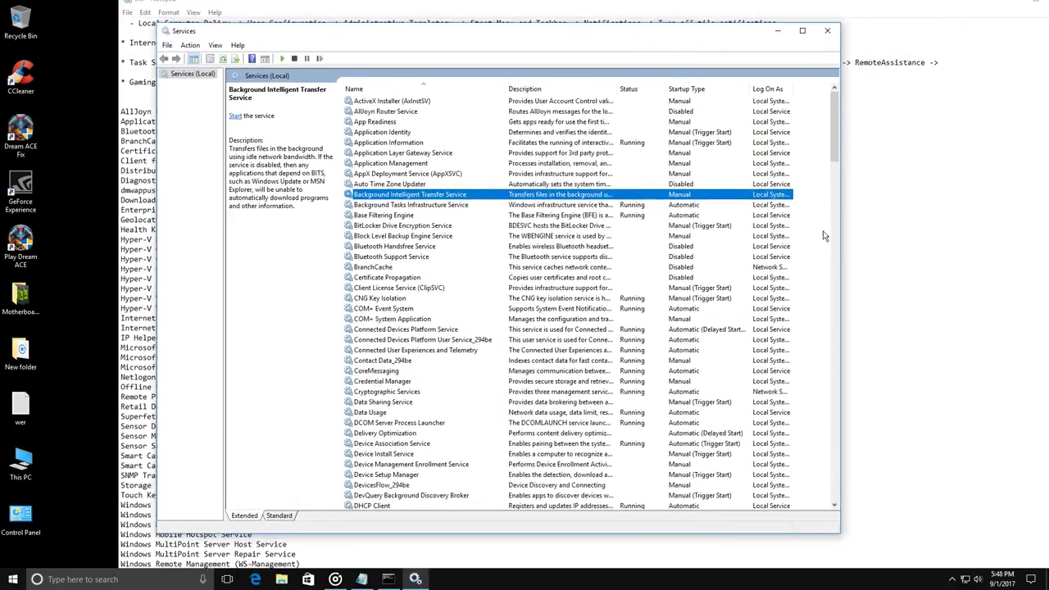
pyautogui.moveTo(843, 229); pyautogui.dragTo(1047, 238)
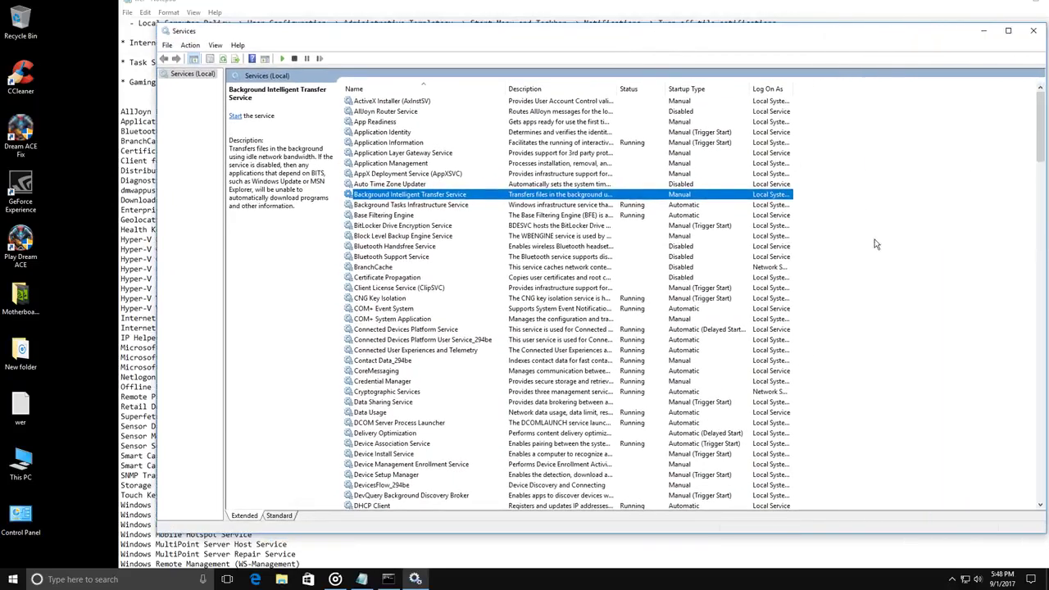
pyautogui.doubleClick(583, 197)
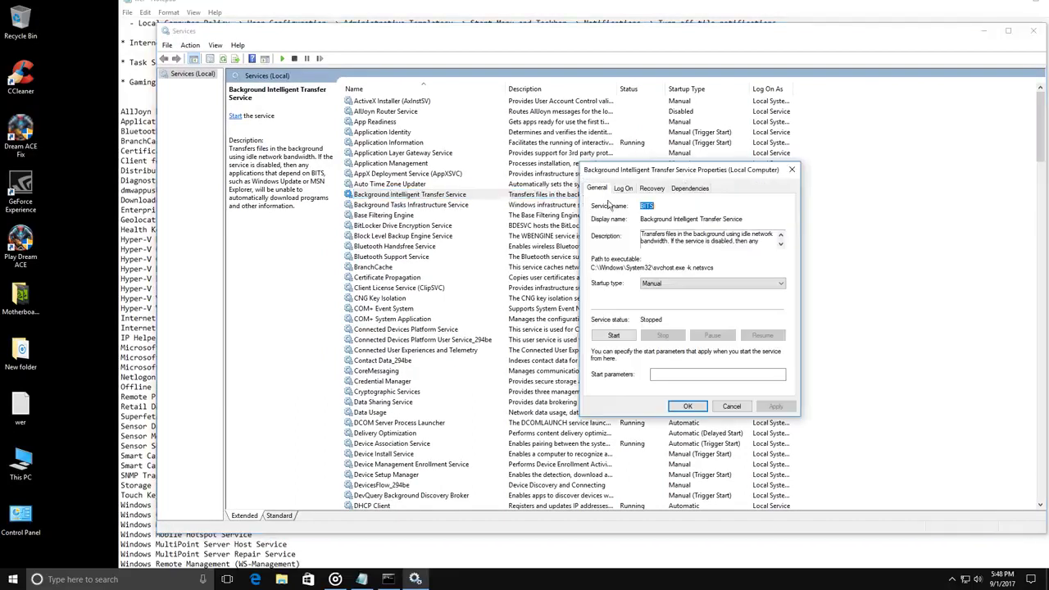
pyautogui.click(695, 284)
pyautogui.click(674, 316)
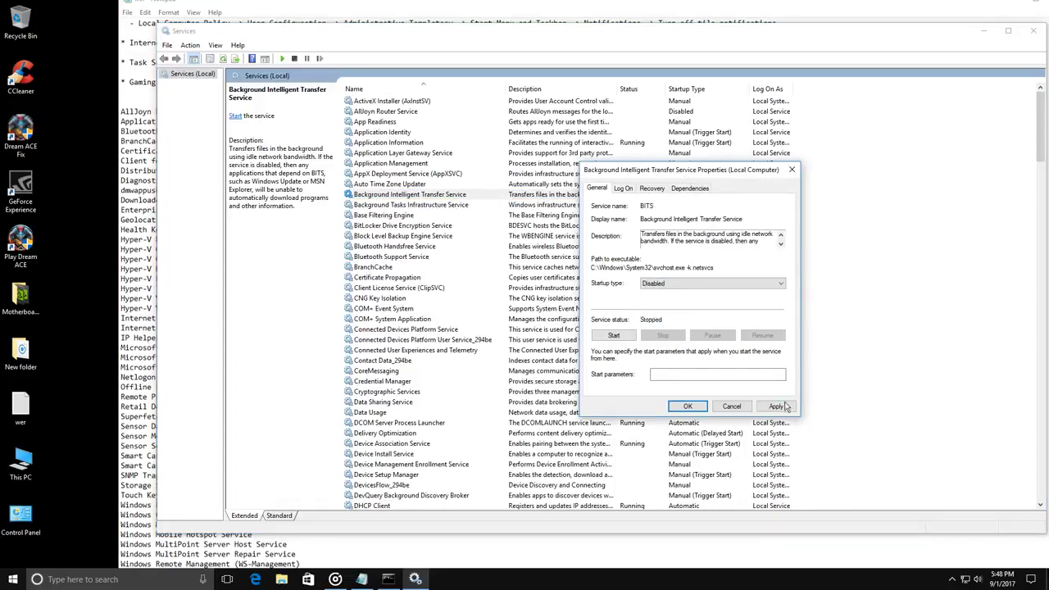
pyautogui.click(775, 407)
pyautogui.click(688, 407)
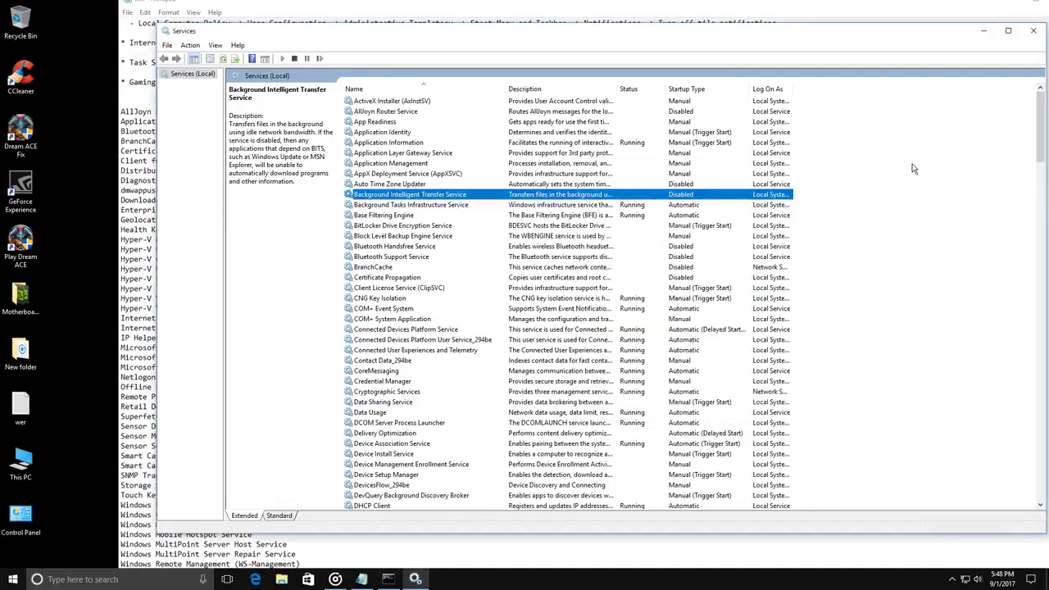
# - Minimize the Services window and close the Notepad list to clear the desktop
pyautogui.click(985, 33)
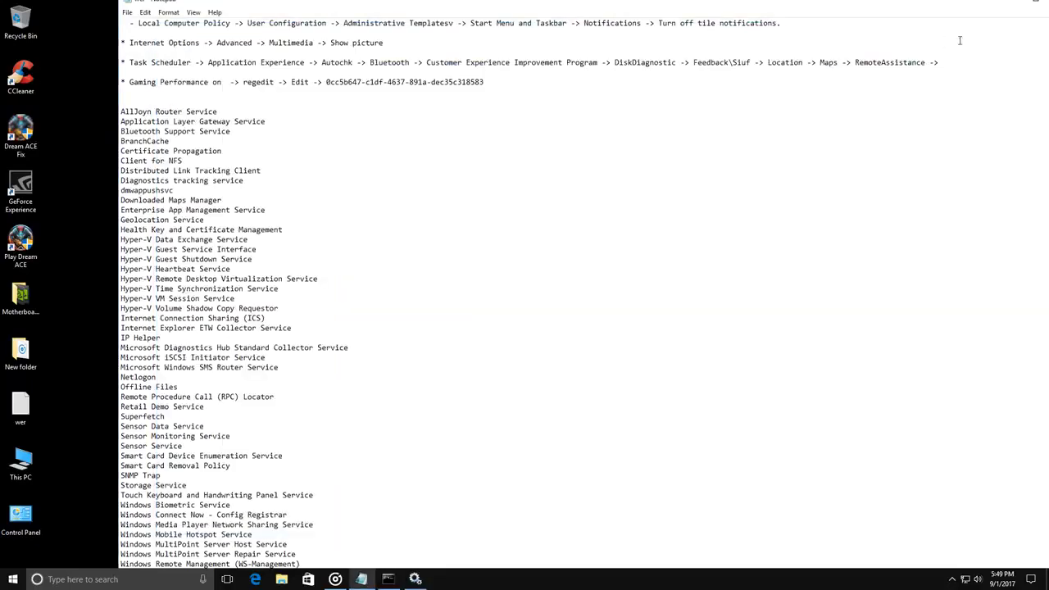
pyautogui.moveTo(919, 7); pyautogui.dragTo(738, 19)
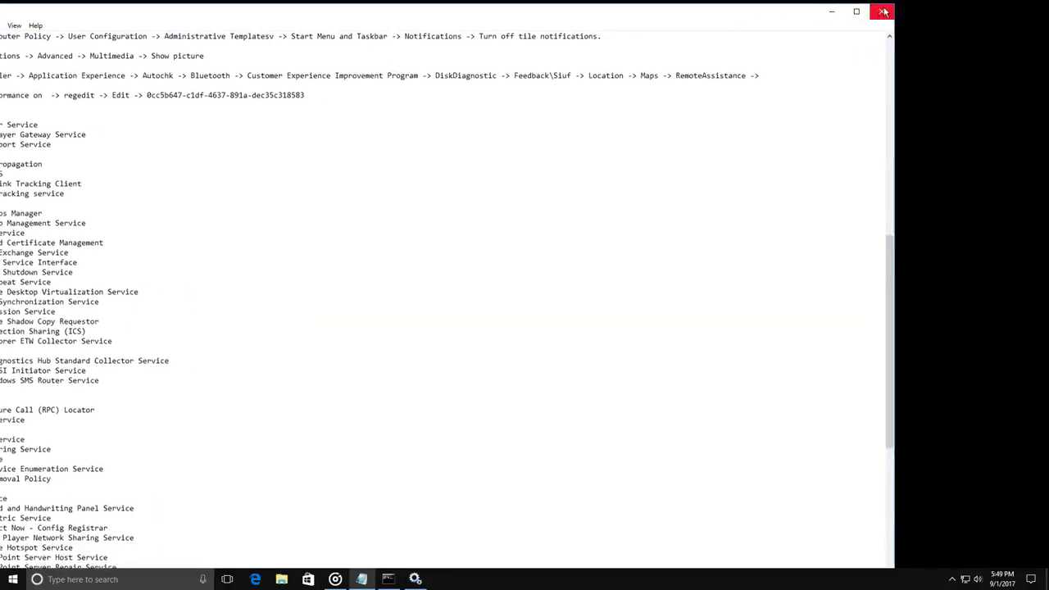
pyautogui.click(884, 11)
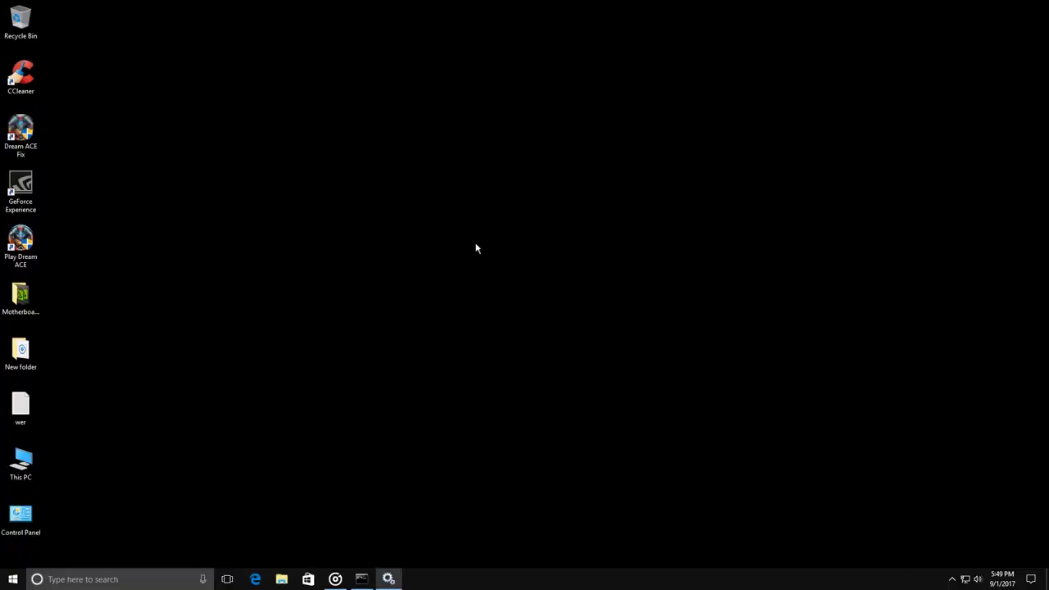
# - Open This PC in File Explorer and bring up its System properties window
pyautogui.doubleClick(21, 461)
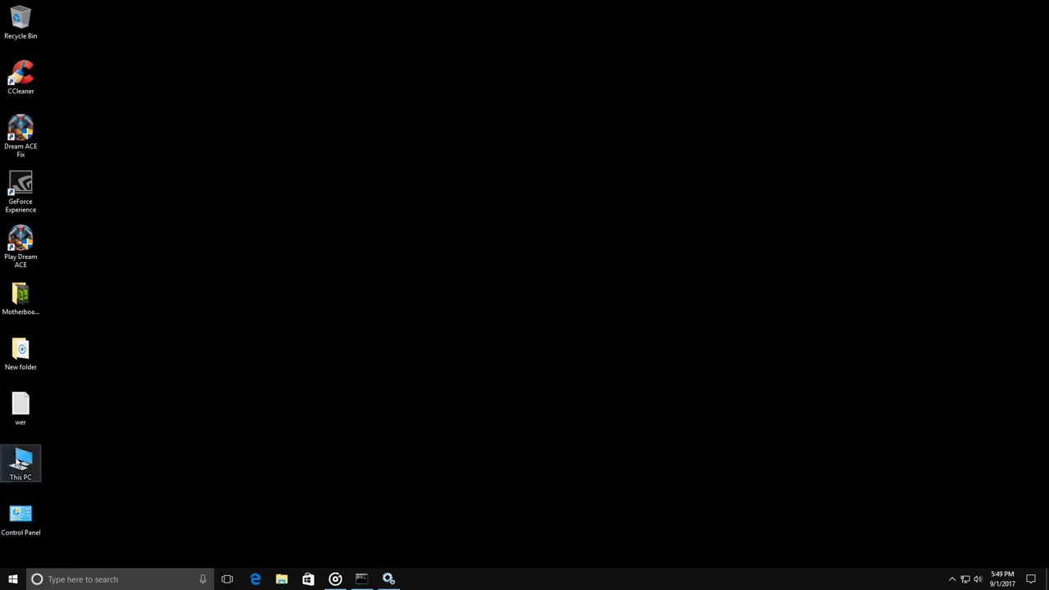
pyautogui.moveTo(356, 217); pyautogui.dragTo(550, 87)
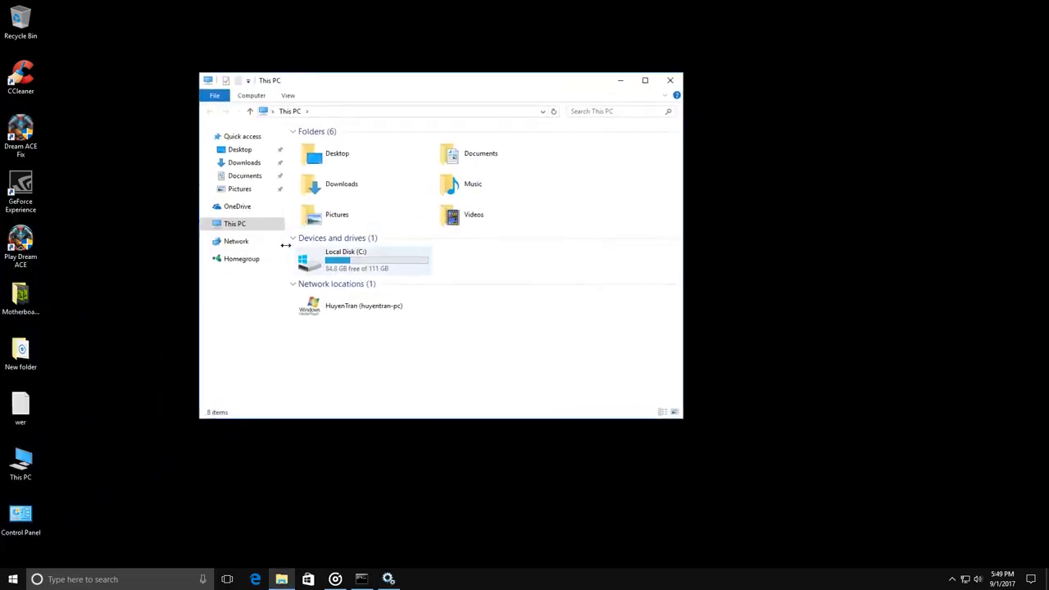
pyautogui.rightClick(237, 225)
pyautogui.click(281, 368)
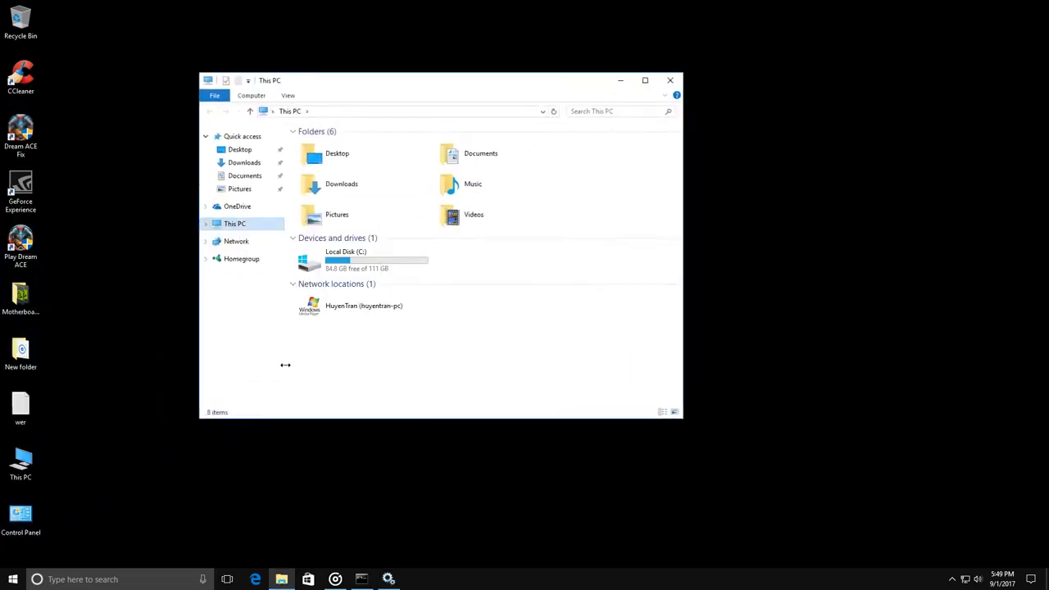
pyautogui.moveTo(605, 169); pyautogui.dragTo(423, 124)
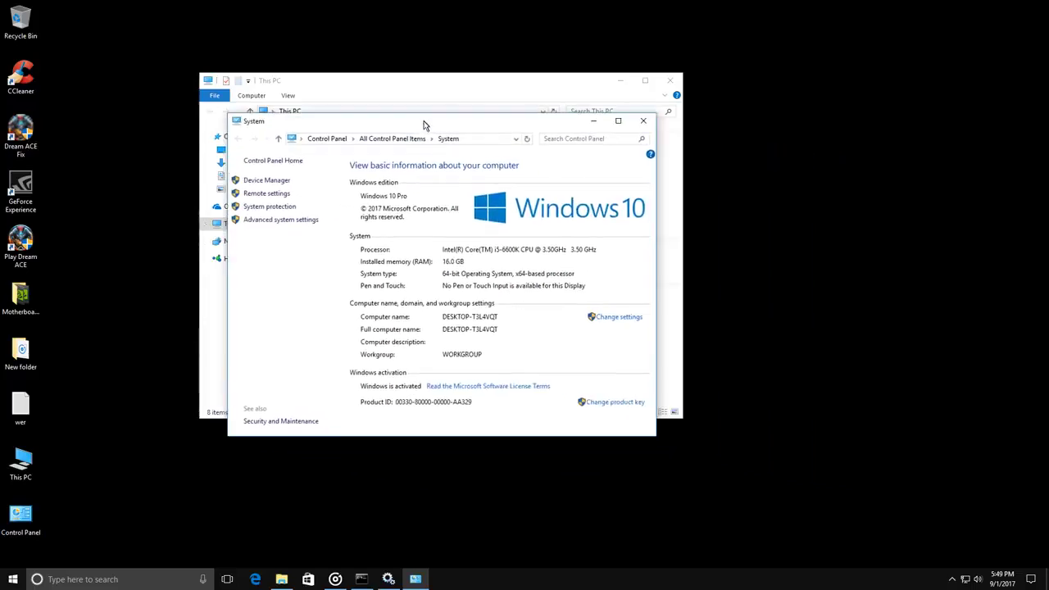
# - In the advanced system settings, set device installation to No for automatically downloading manufacturers' apps and custom icons, and save the change
pyautogui.click(301, 220)
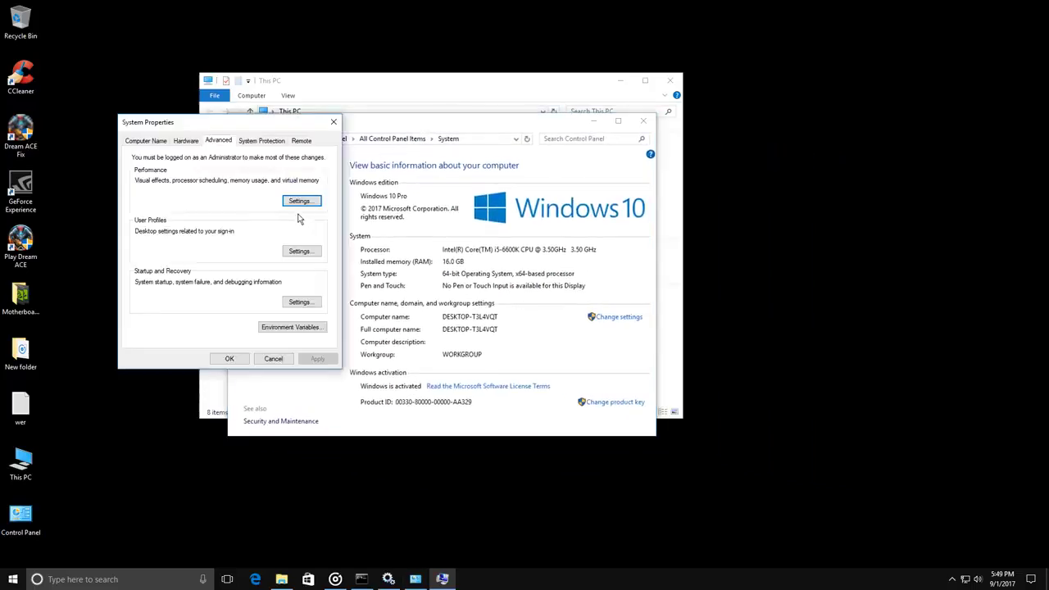
pyautogui.click(185, 141)
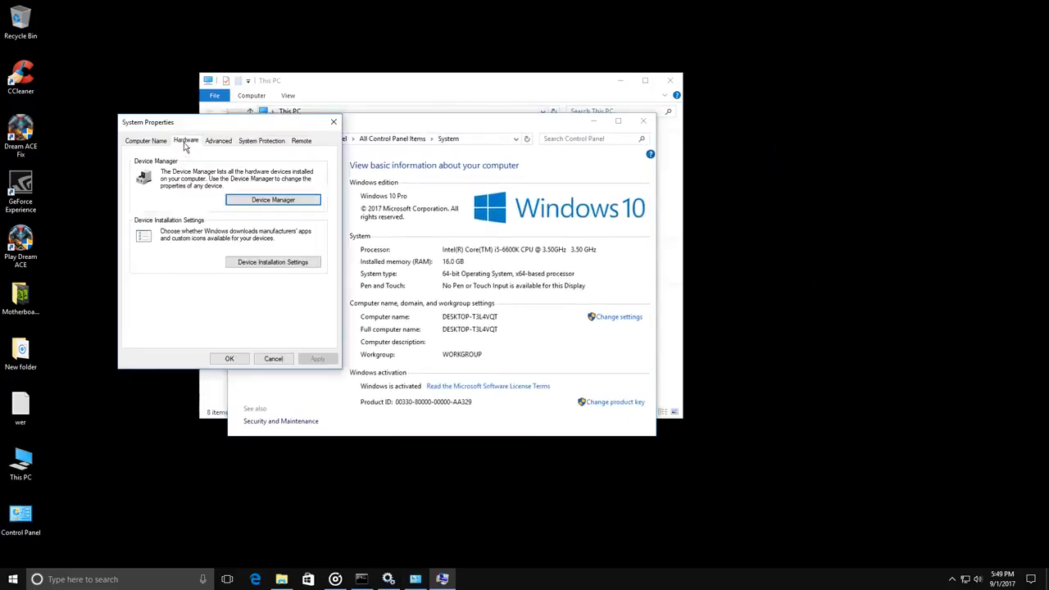
pyautogui.click(266, 262)
pyautogui.click(223, 231)
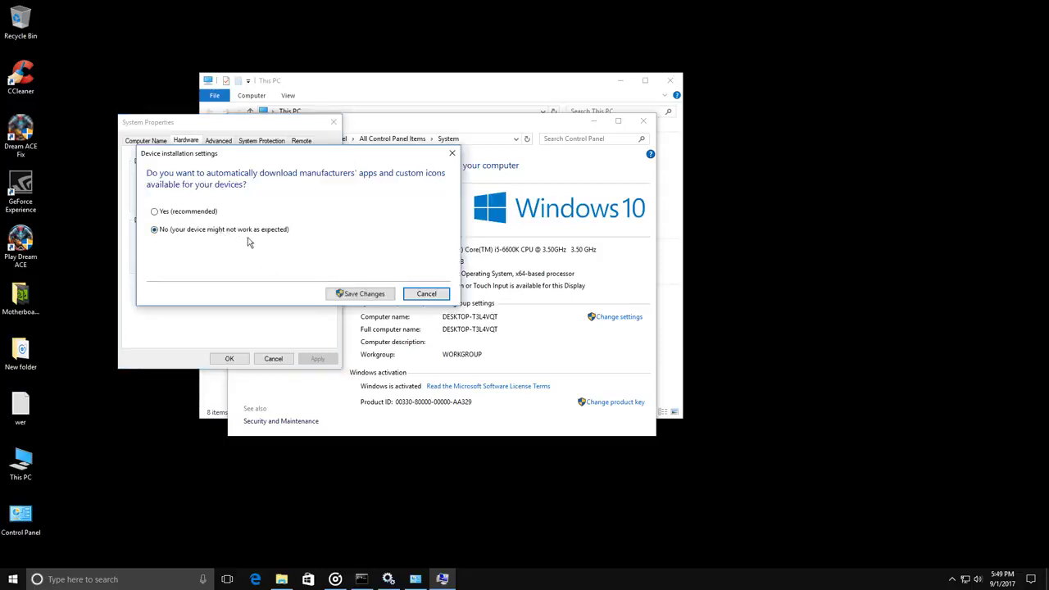
pyautogui.click(353, 297)
# - In the performance visual effects settings, turn off every effect except Smooth edges of screen fonts and apply the custom selection
pyautogui.click(220, 143)
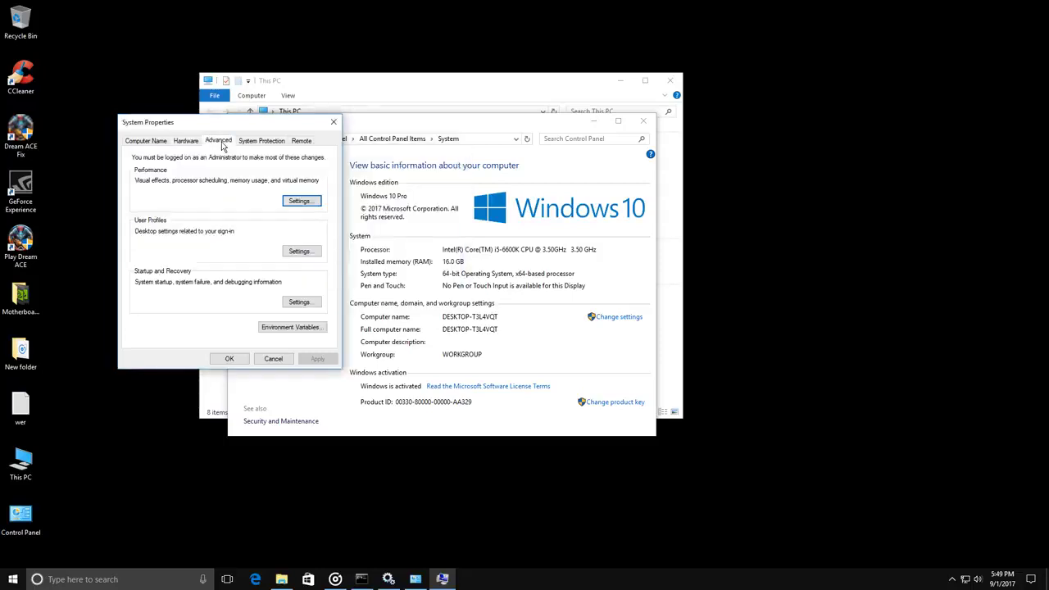
pyautogui.click(304, 204)
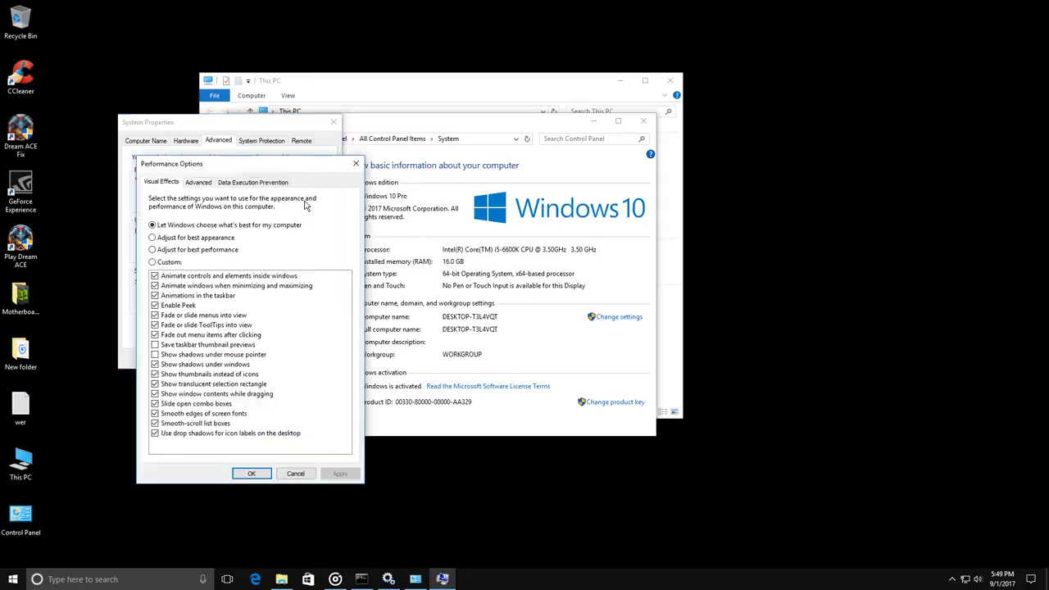
pyautogui.click(238, 279)
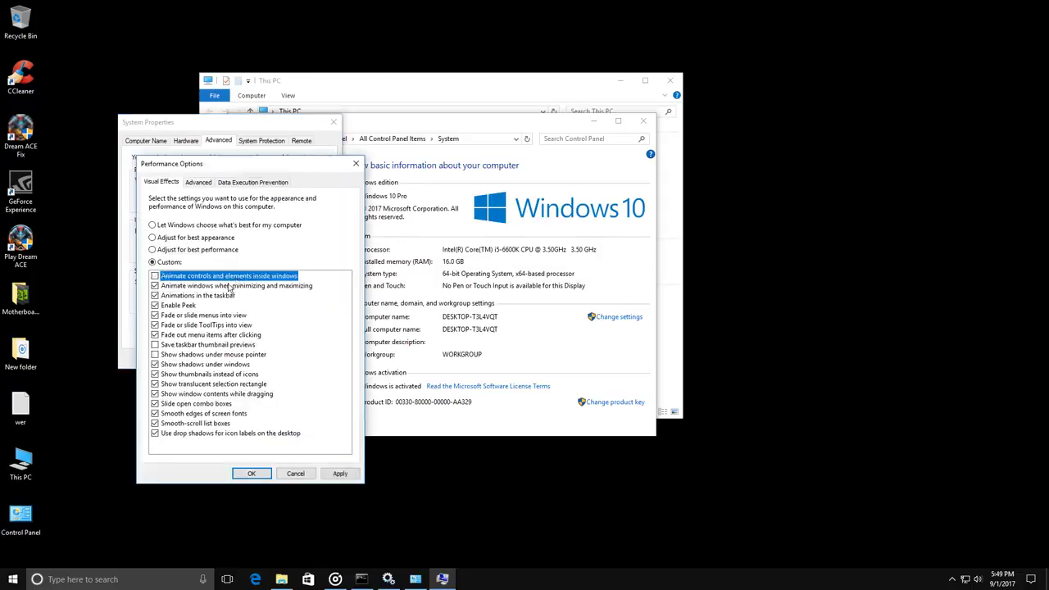
pyautogui.click(220, 287)
pyautogui.click(205, 297)
pyautogui.click(189, 305)
pyautogui.click(188, 315)
pyautogui.click(186, 325)
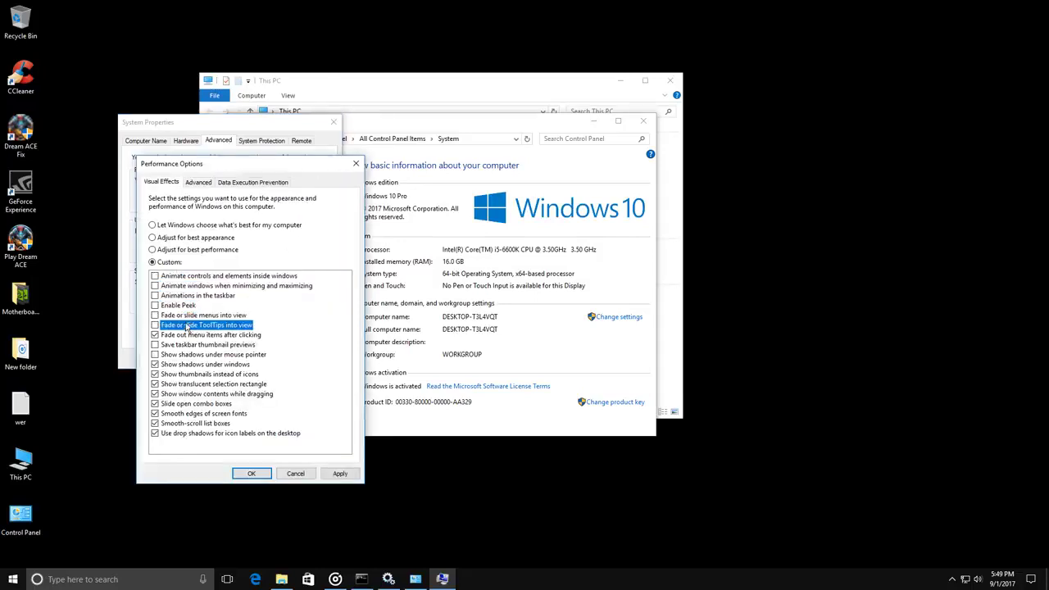
pyautogui.click(186, 335)
pyautogui.click(197, 366)
pyautogui.click(193, 375)
pyautogui.click(192, 384)
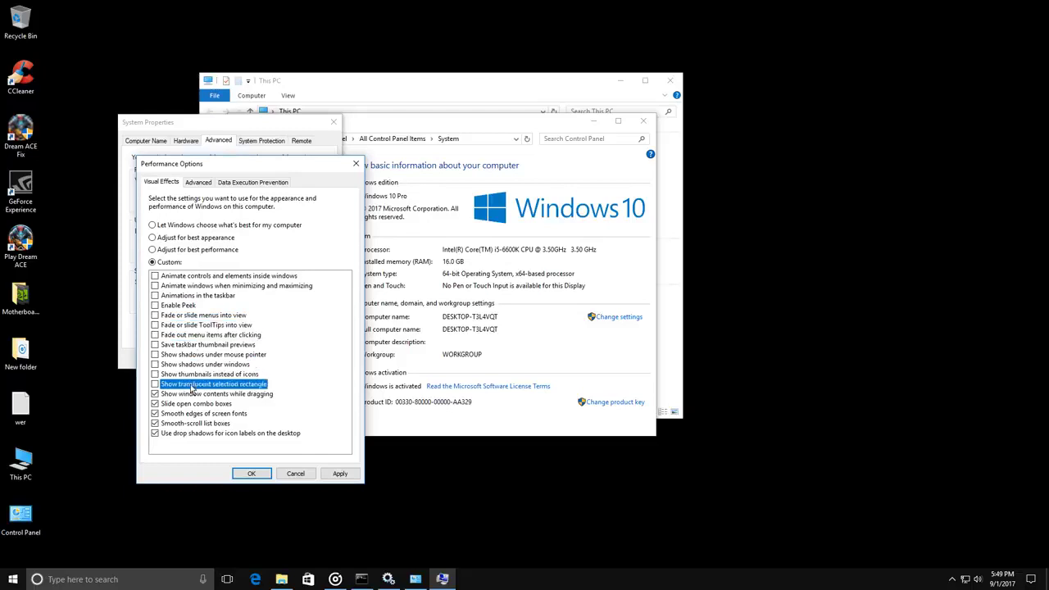
pyautogui.click(191, 404)
pyautogui.click(215, 394)
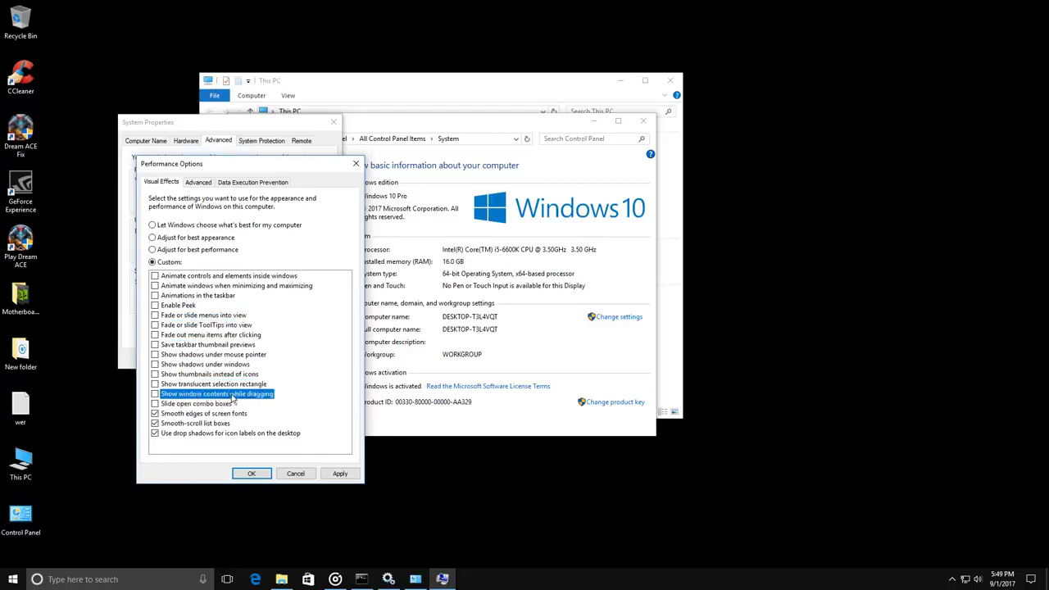
pyautogui.click(197, 424)
pyautogui.click(203, 434)
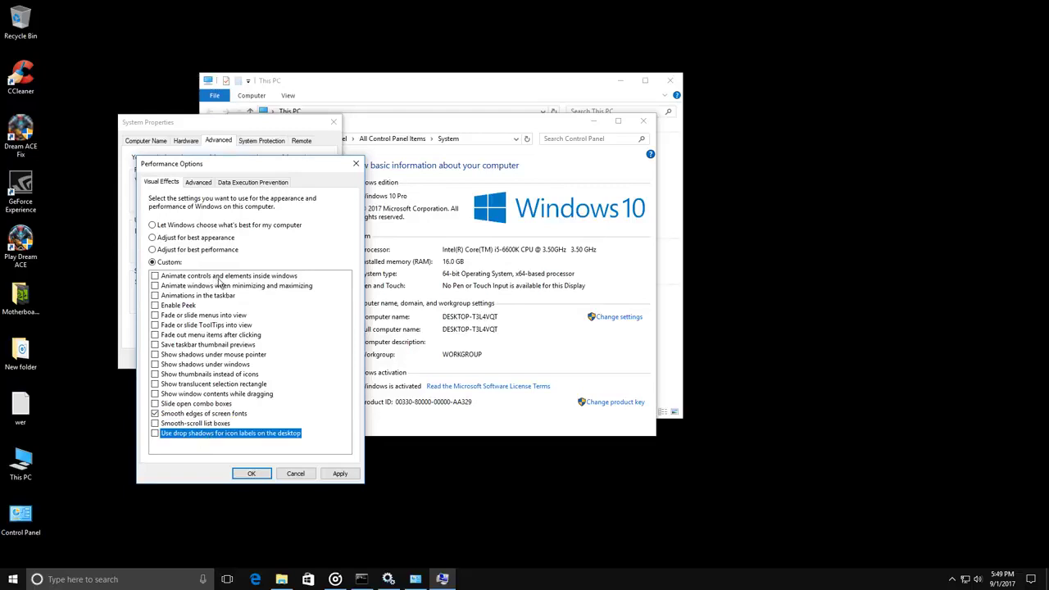
pyautogui.click(337, 473)
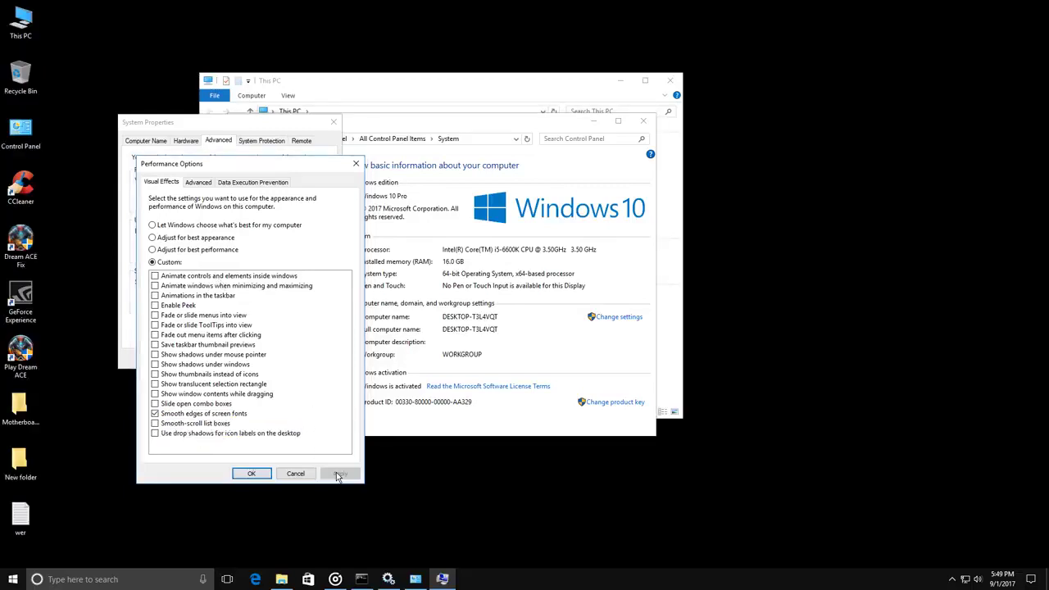
# - Change the virtual memory paging file settings, apply them, and close the performance options
pyautogui.click(201, 183)
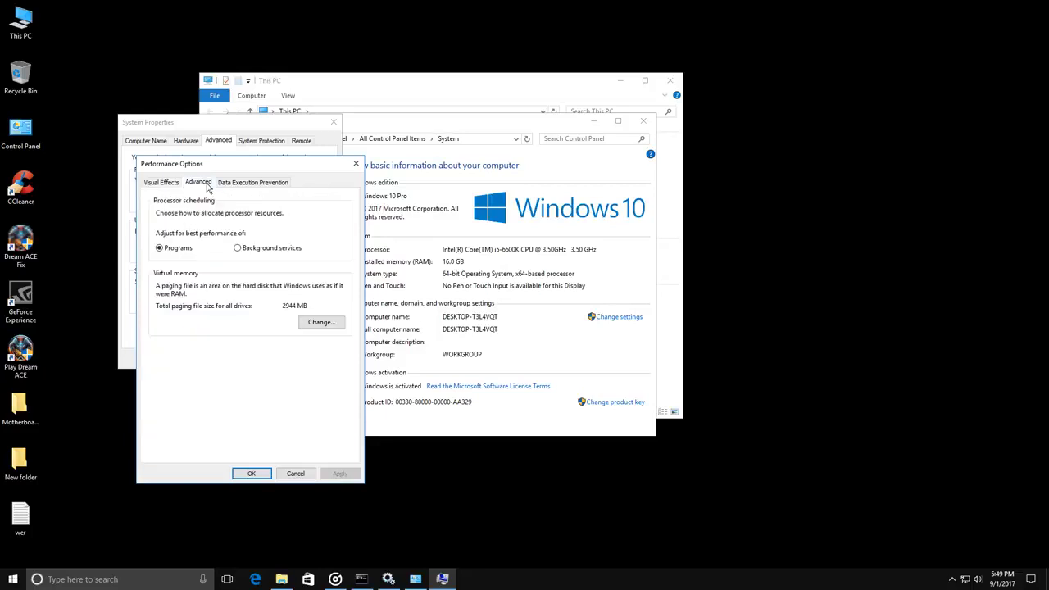
pyautogui.click(325, 326)
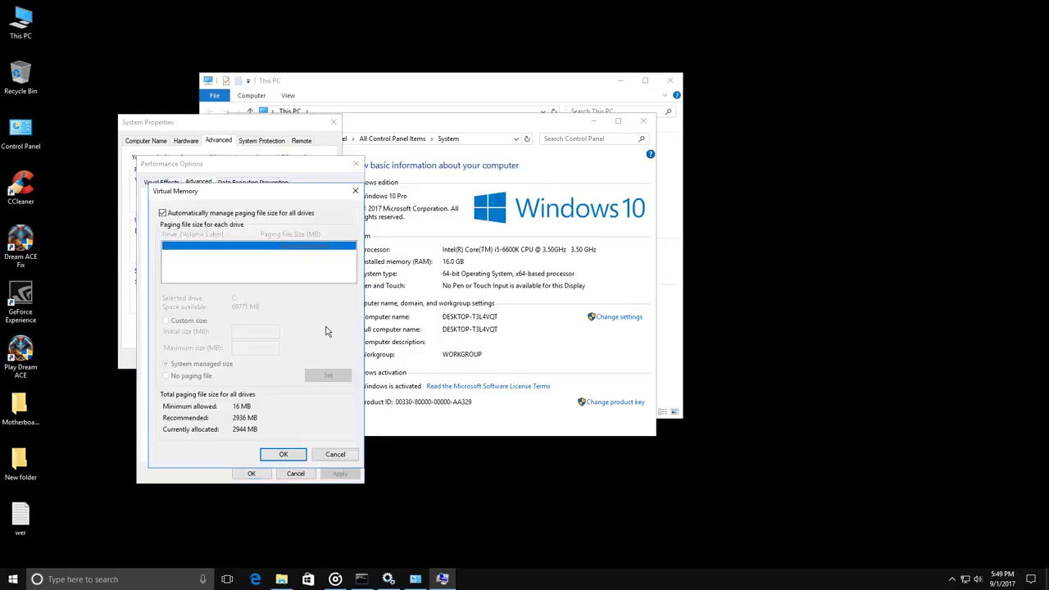
pyautogui.click(283, 454)
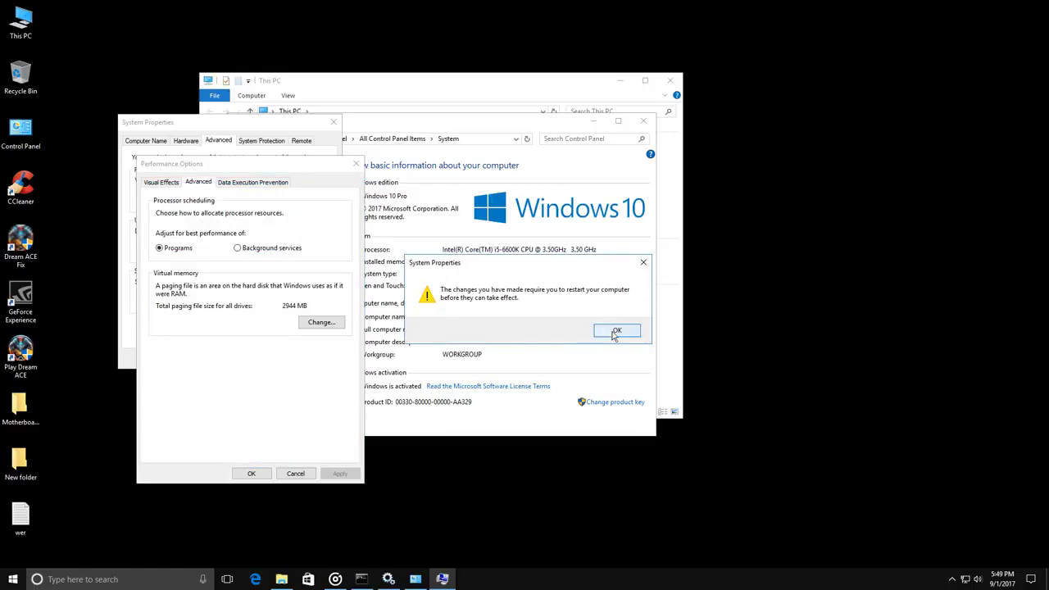
pyautogui.click(644, 261)
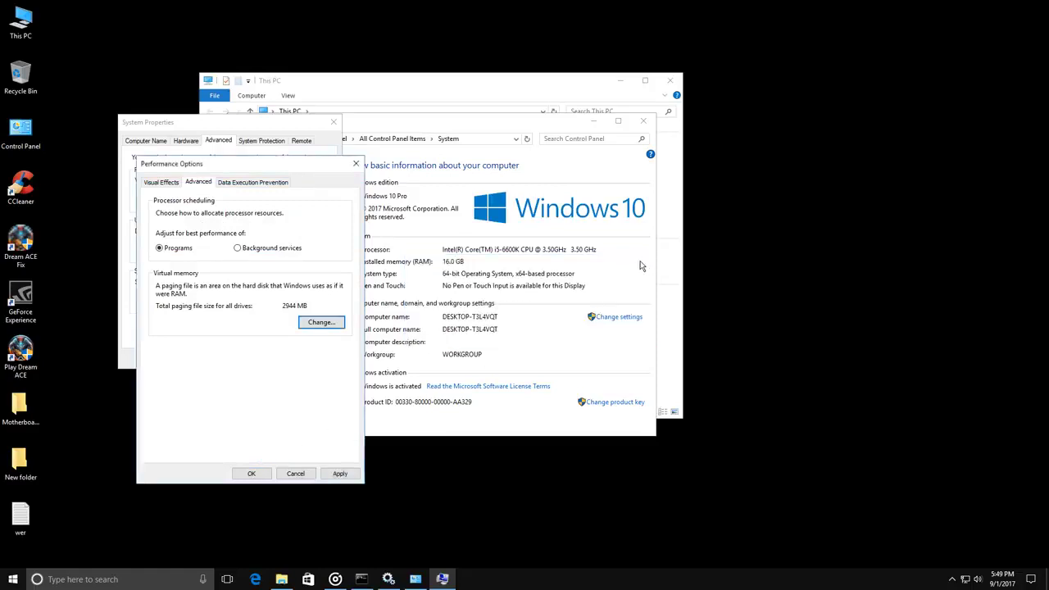
pyautogui.click(340, 474)
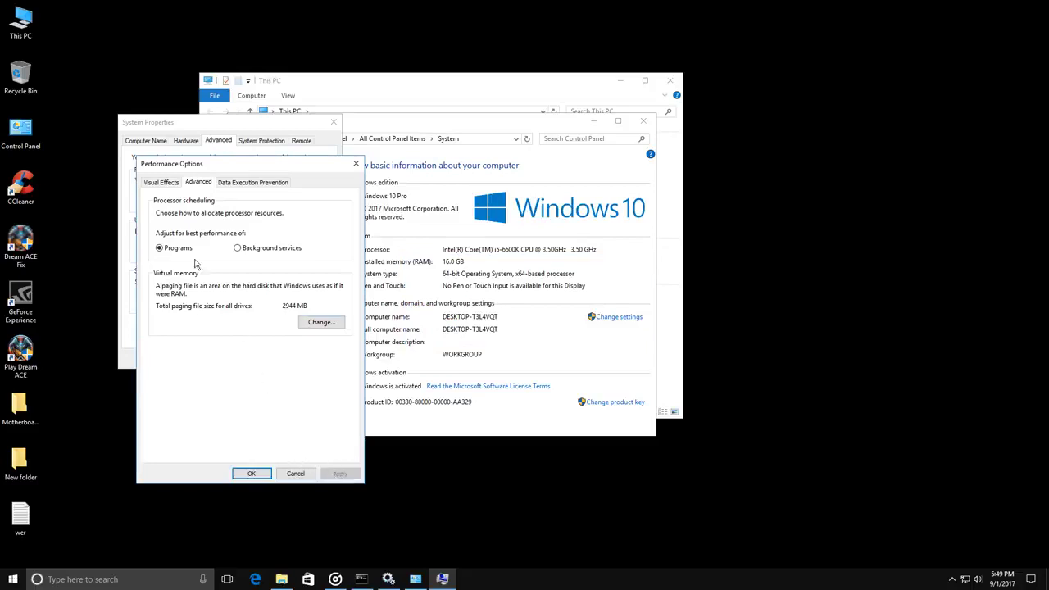
pyautogui.click(162, 182)
pyautogui.click(252, 474)
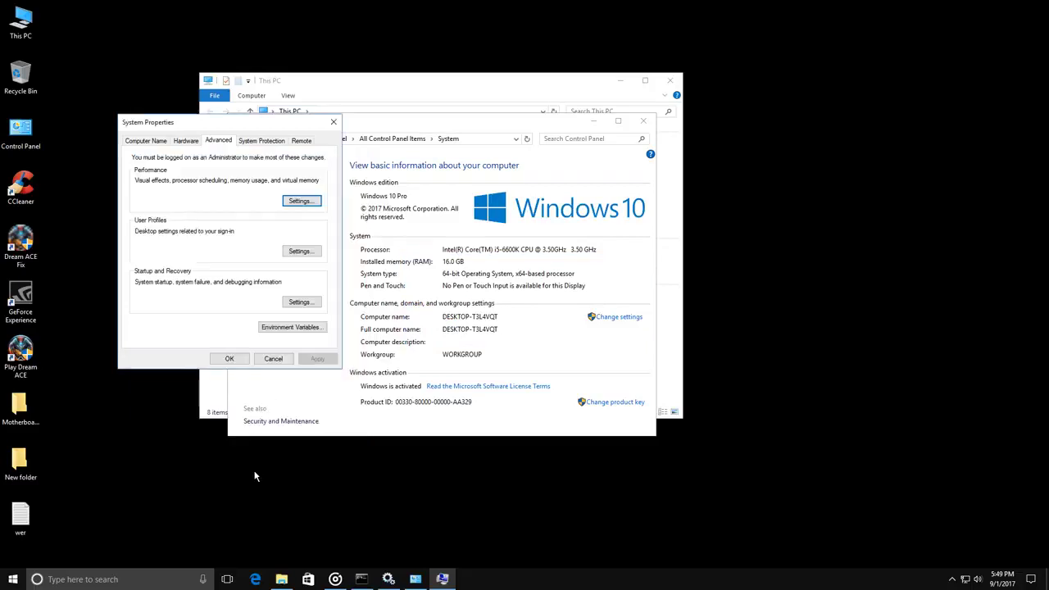
# - Configure system protection for Local Disk (C:) as disabled and delete all restore points for the drive
pyautogui.click(258, 142)
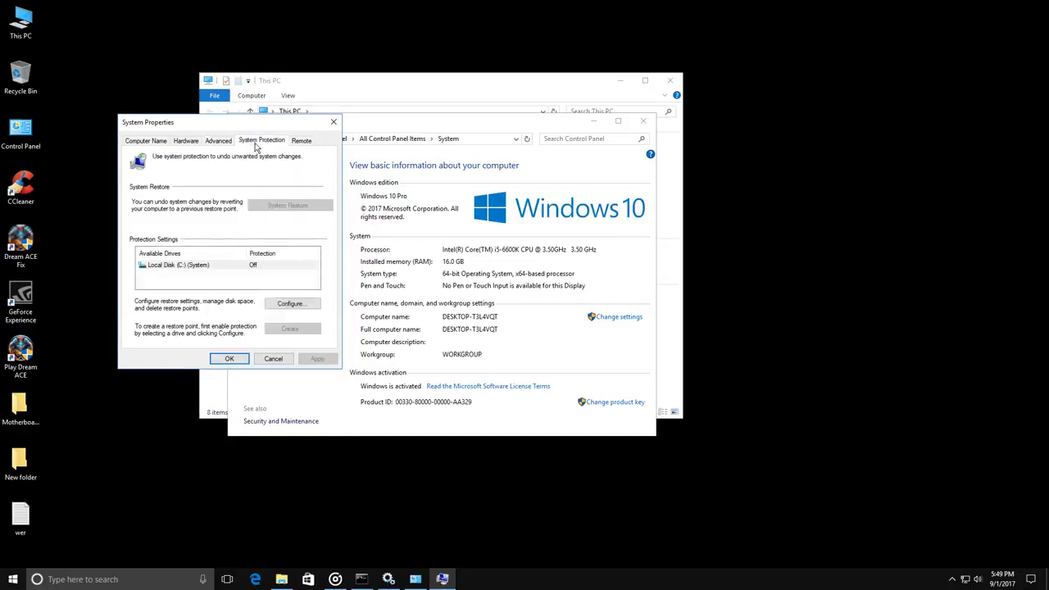
pyautogui.click(180, 269)
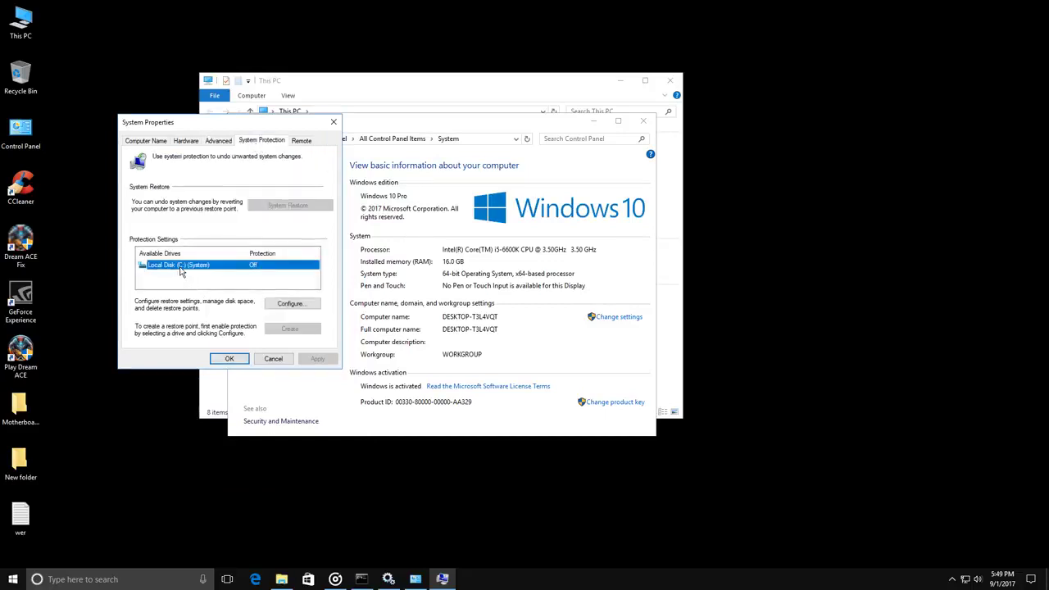
pyautogui.click(291, 305)
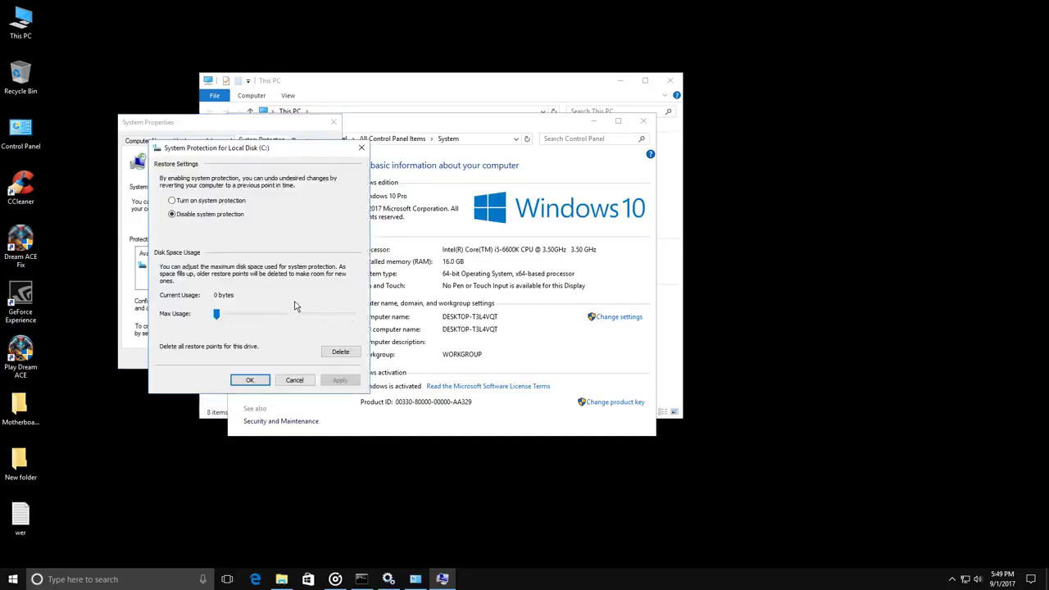
pyautogui.click(223, 202)
pyautogui.click(348, 354)
pyautogui.click(326, 288)
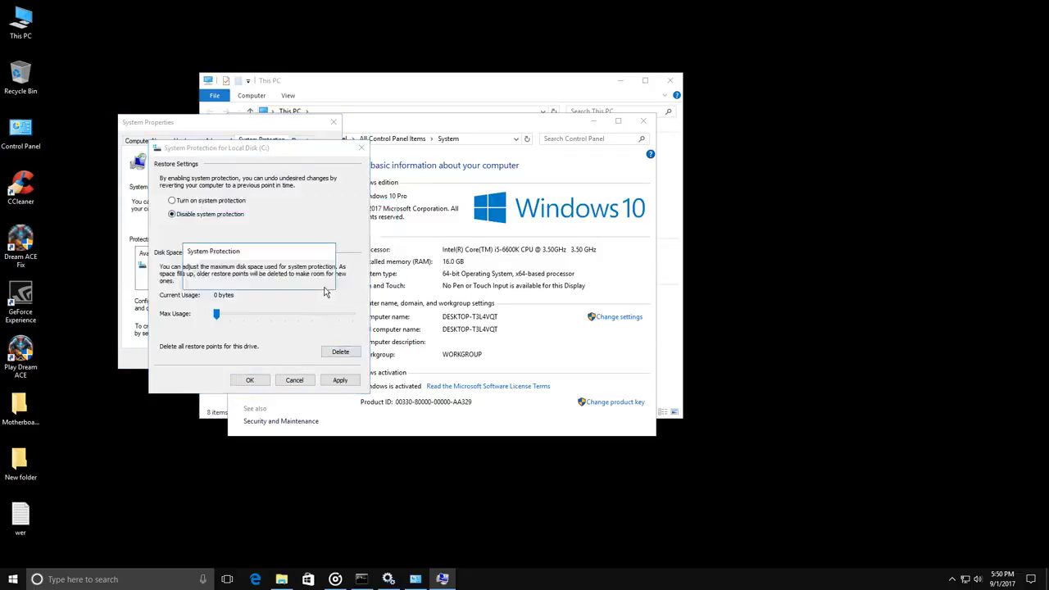
pyautogui.click(324, 275)
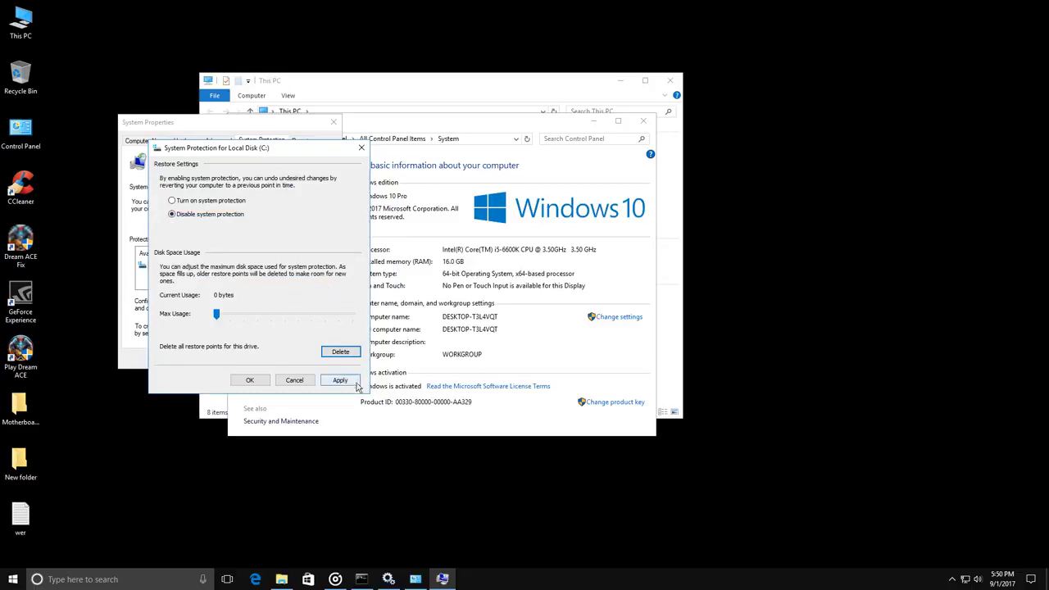
pyautogui.click(250, 380)
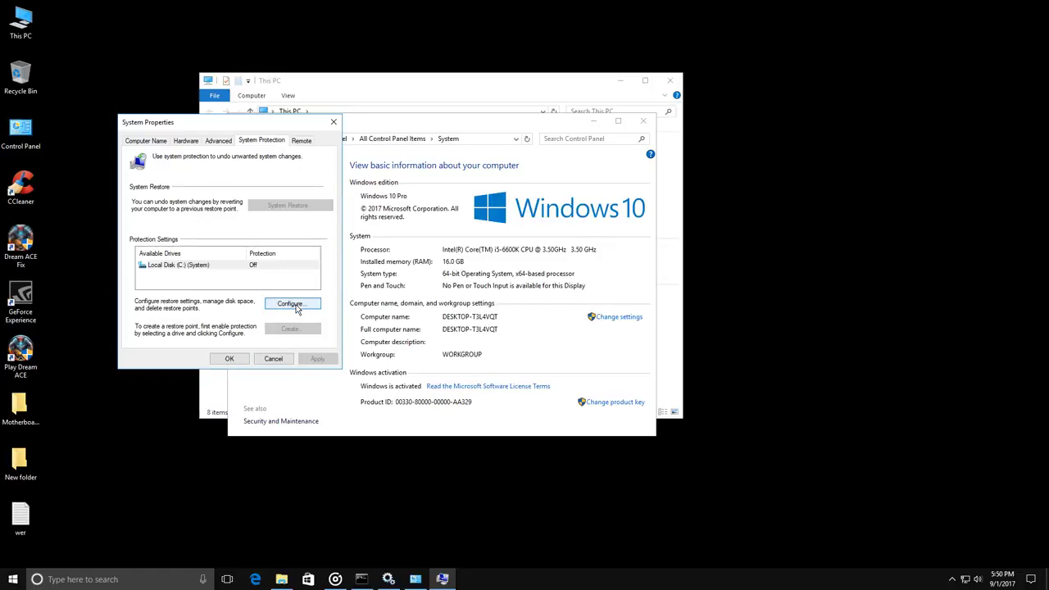
# - Close System Properties, postpone the computer restart, and close the System window
pyautogui.click(230, 358)
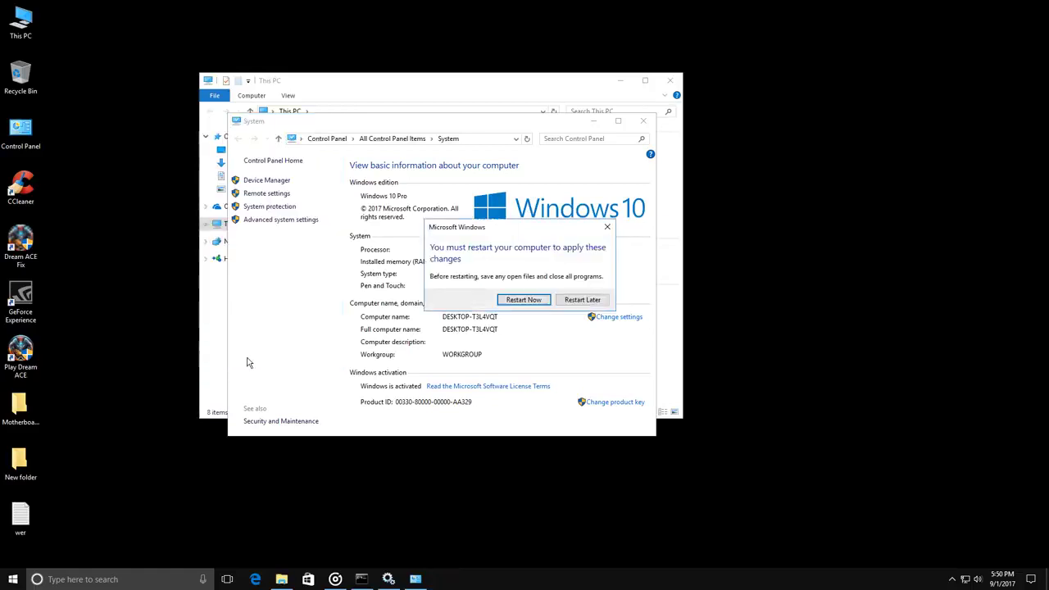
pyautogui.click(577, 300)
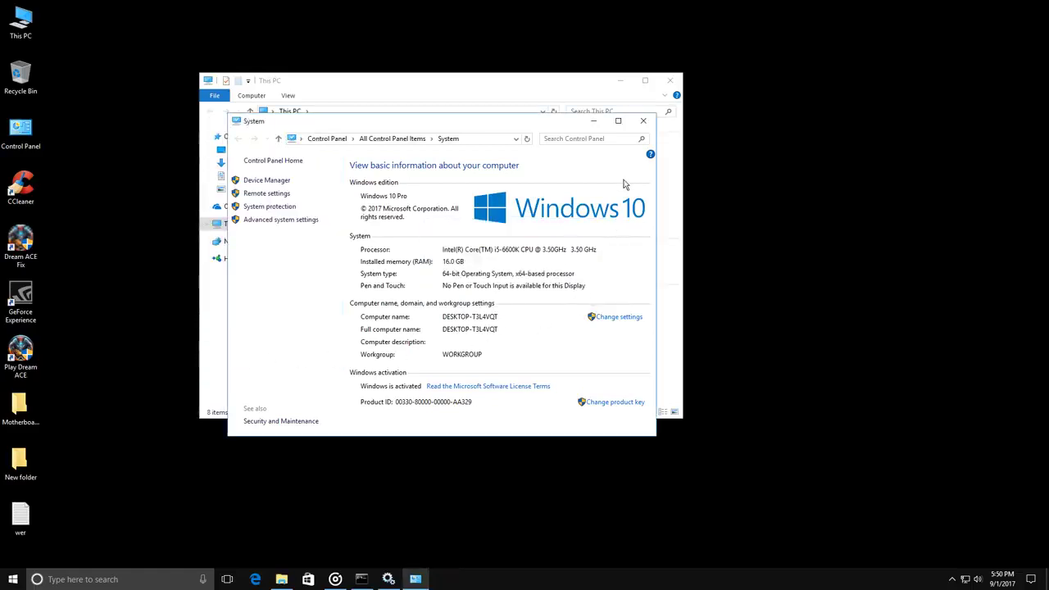
pyautogui.click(642, 121)
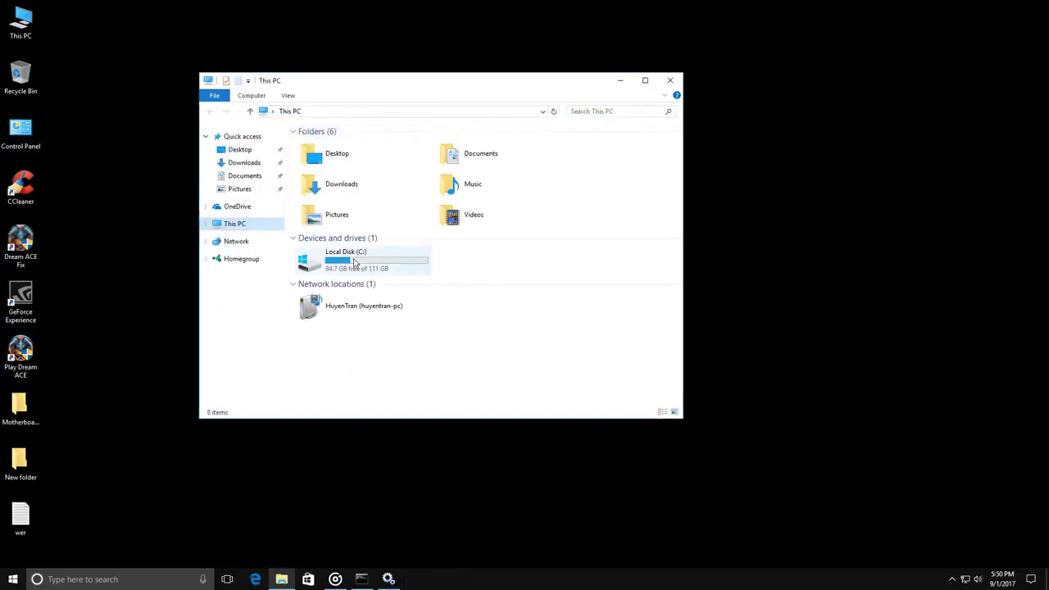
# - Open the drive optimization tool from the properties of Local Disk (C:) and optimize the C: drive
pyautogui.click(328, 264)
pyautogui.rightClick(328, 264)
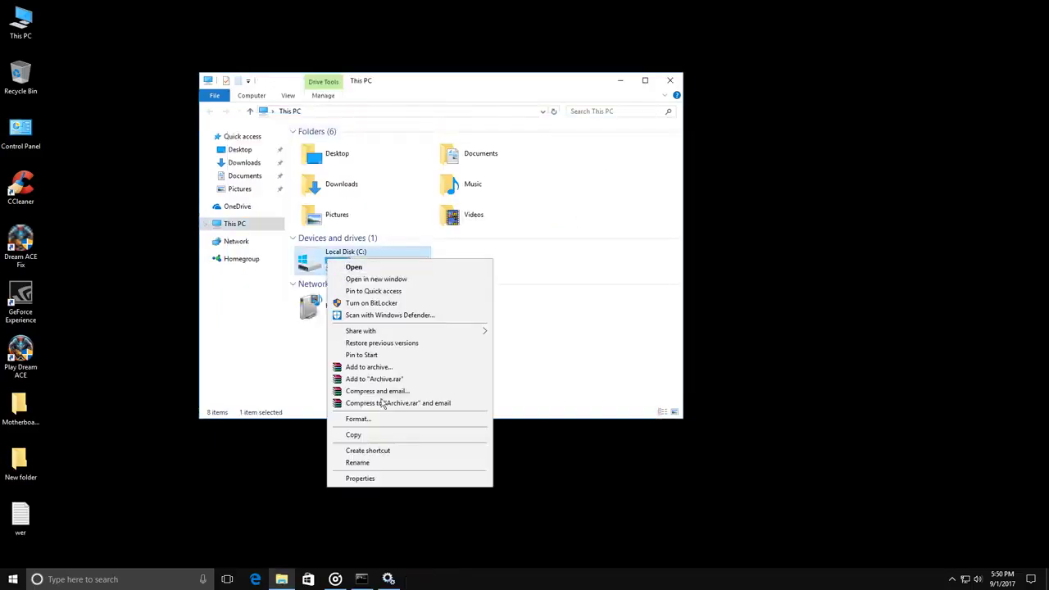
pyautogui.click(373, 481)
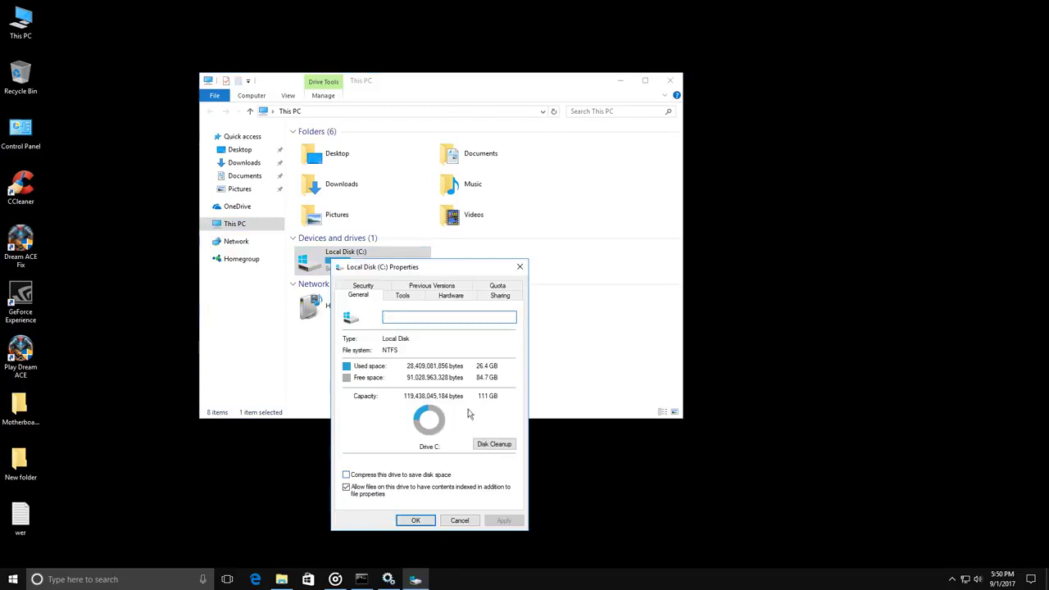
pyautogui.click(403, 296)
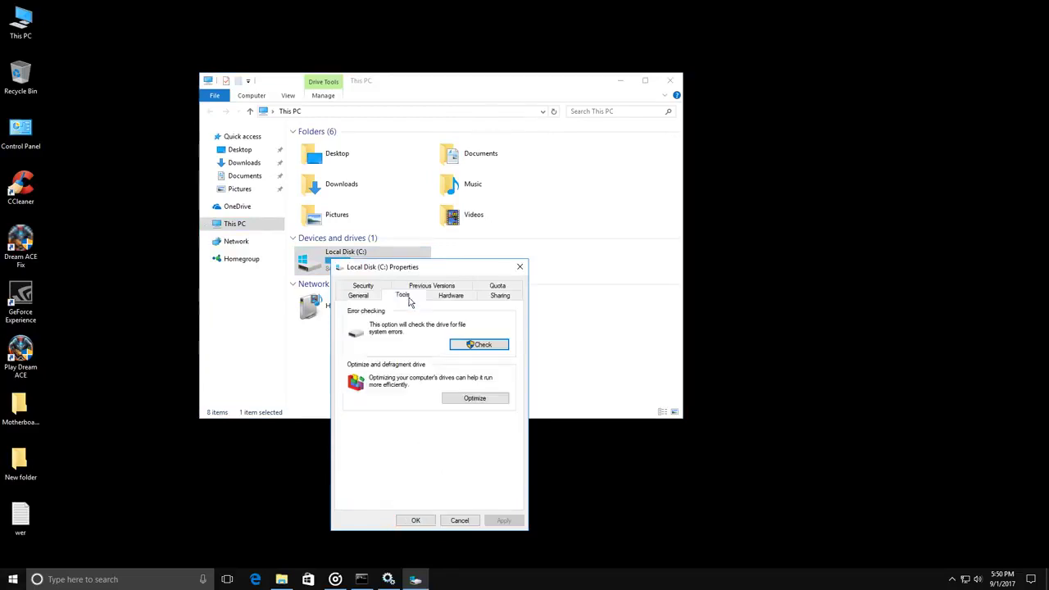
pyautogui.click(476, 399)
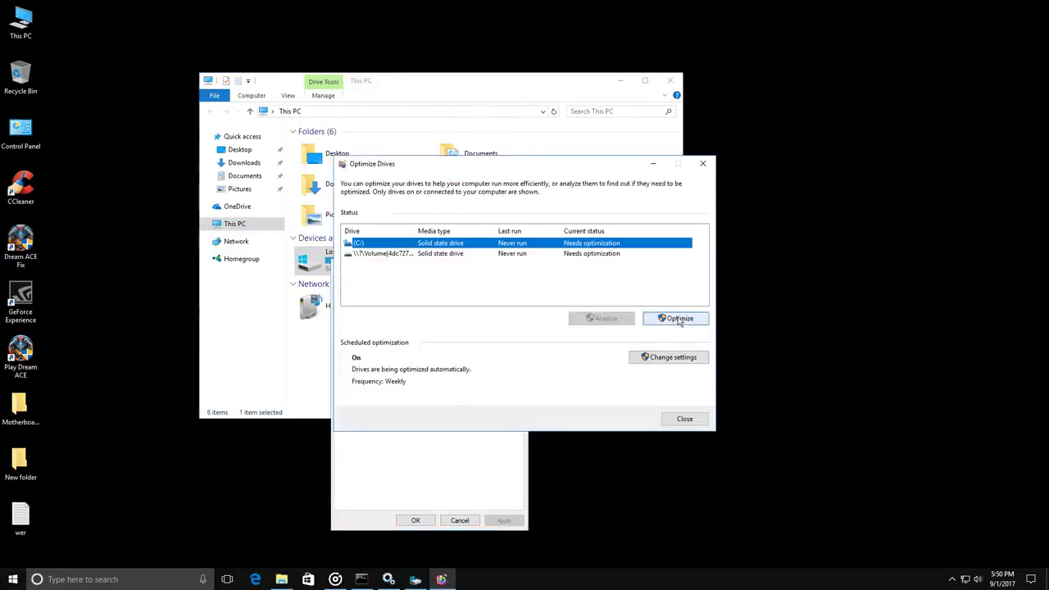
pyautogui.click(683, 320)
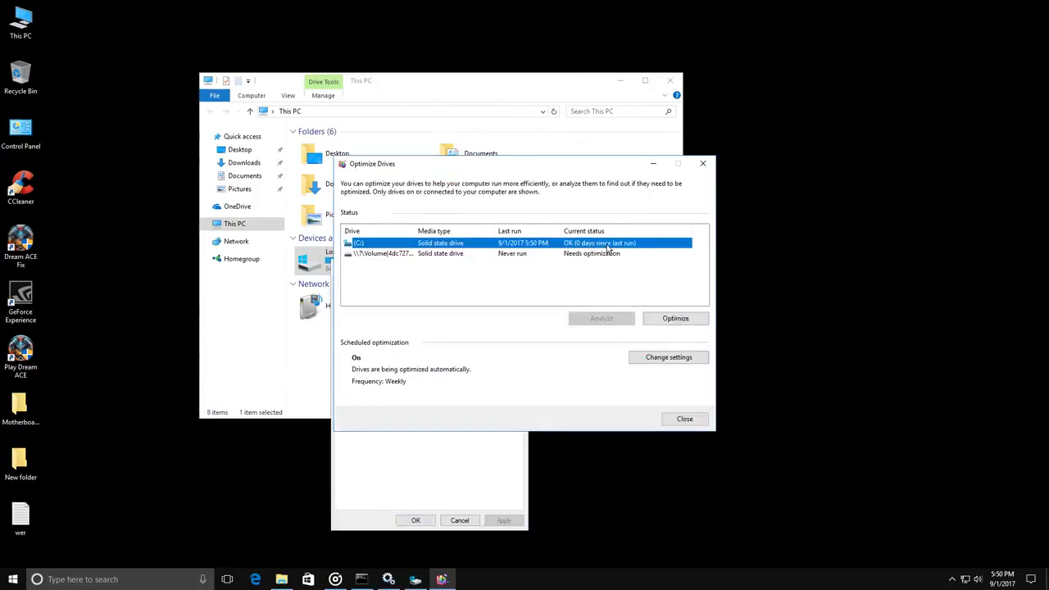
# - Limit scheduled optimization to the C: drive, turn off automatic optimization of new drives, and close the drive's dialogs
pyautogui.click(674, 366)
pyautogui.click(492, 283)
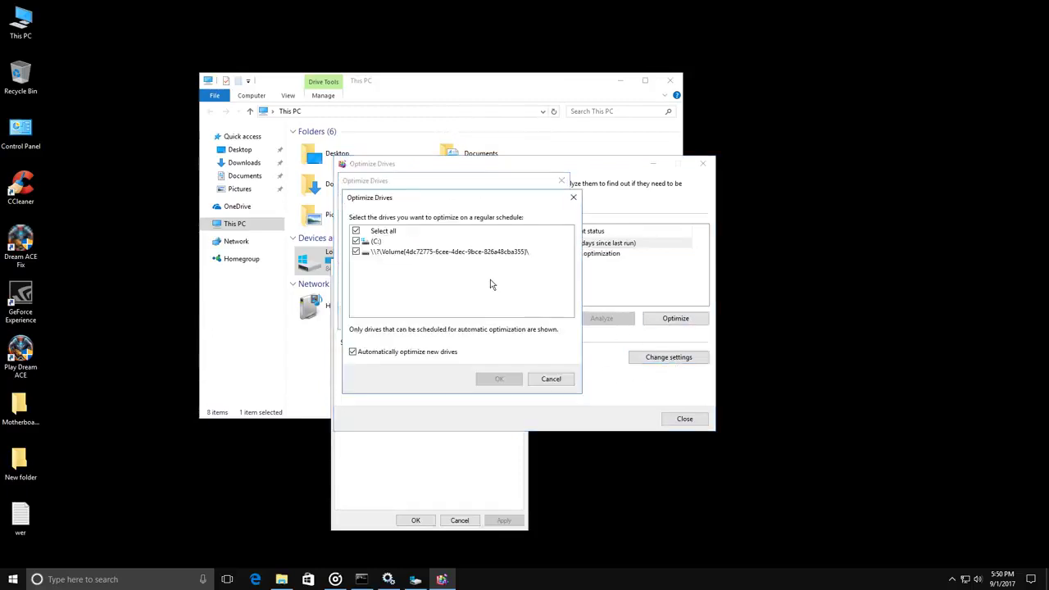
pyautogui.click(357, 241)
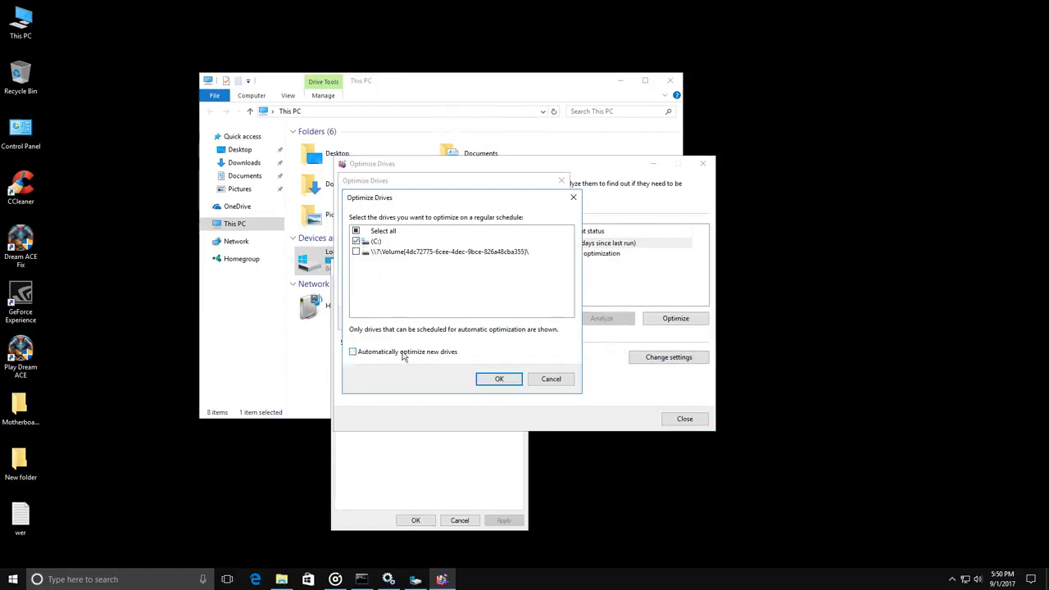
pyautogui.click(496, 377)
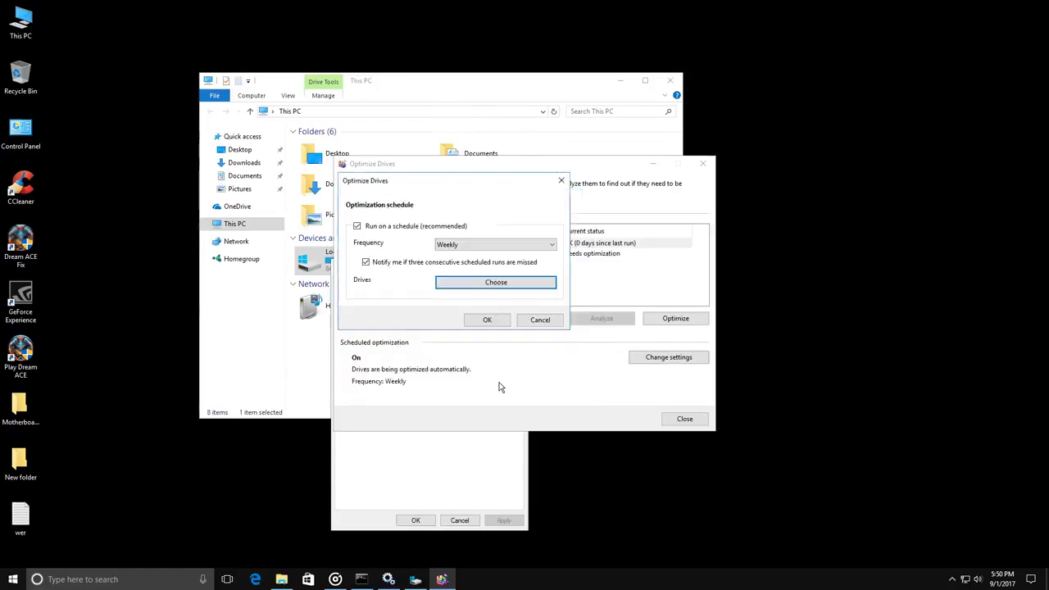
pyautogui.click(488, 322)
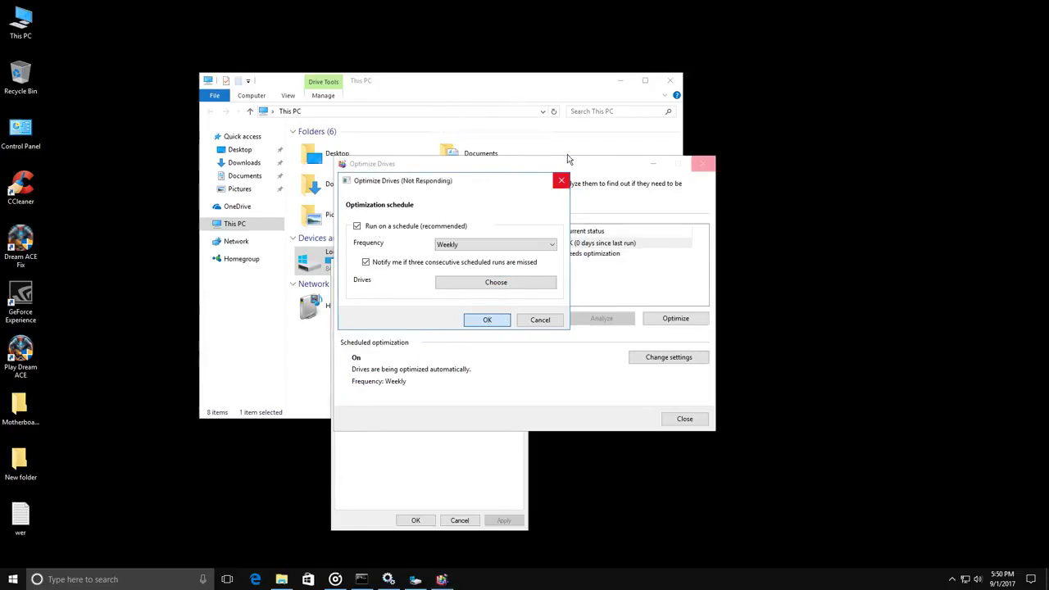
pyautogui.click(488, 320)
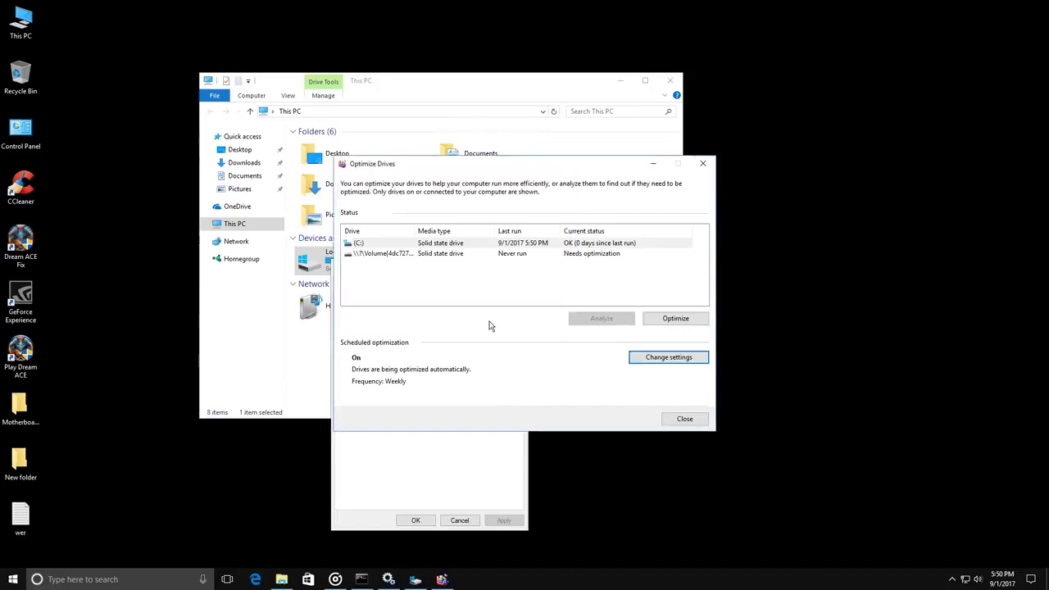
pyautogui.click(684, 419)
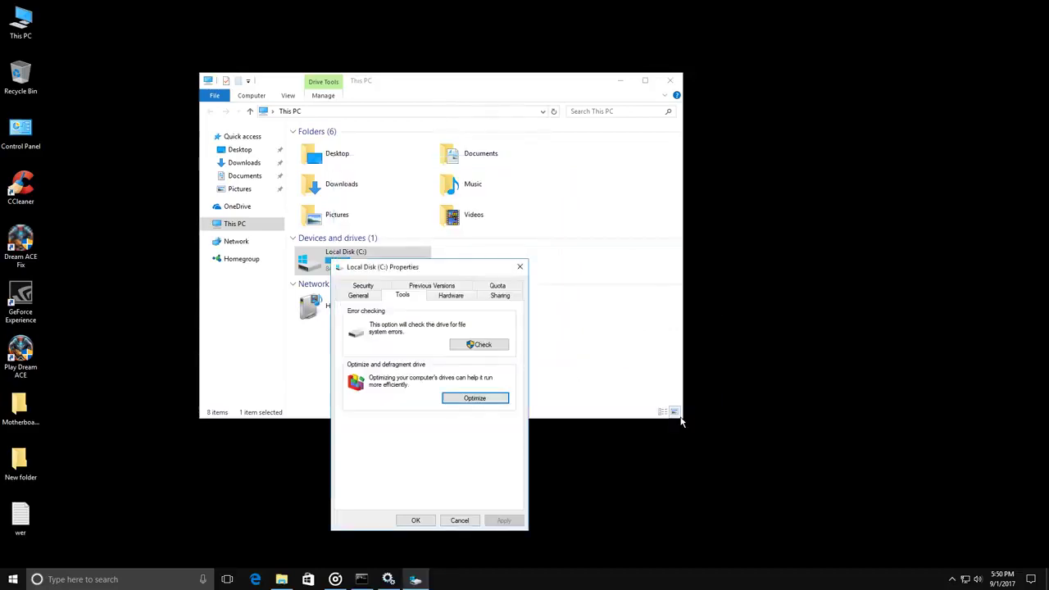
pyautogui.click(416, 521)
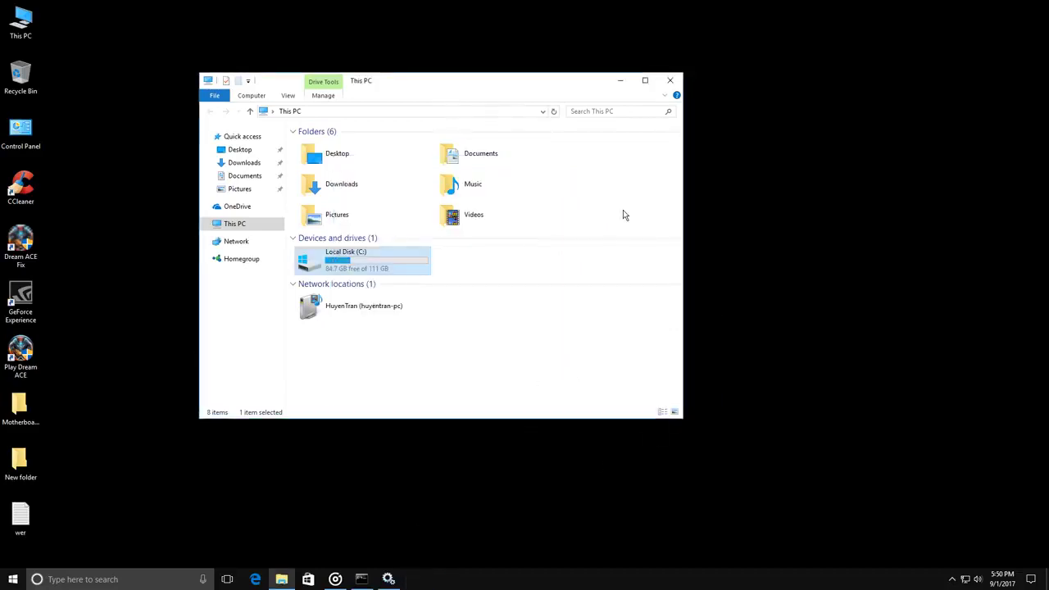
# - Close the This PC window, open NVIDIA Control Panel from the desktop, and move and widen its window
pyautogui.click(671, 82)
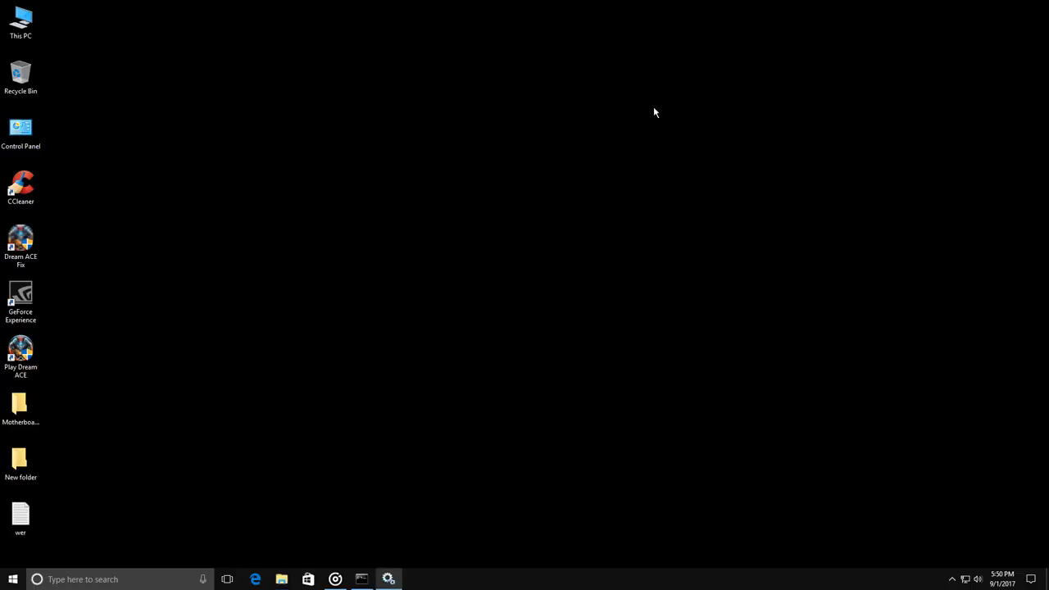
pyautogui.rightClick(402, 251)
pyautogui.click(461, 326)
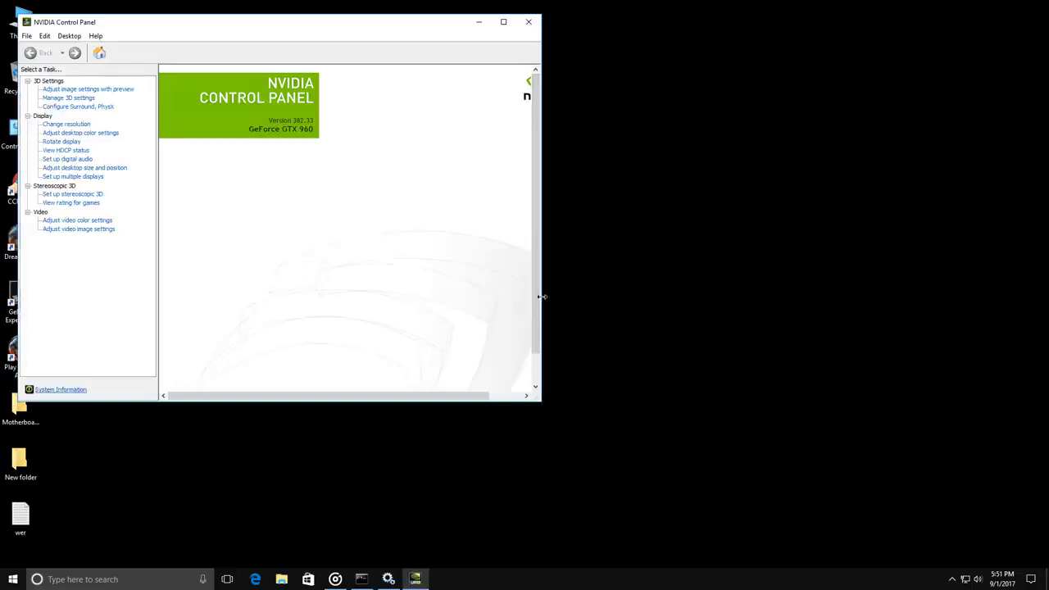
pyautogui.moveTo(422, 29); pyautogui.dragTo(527, 32)
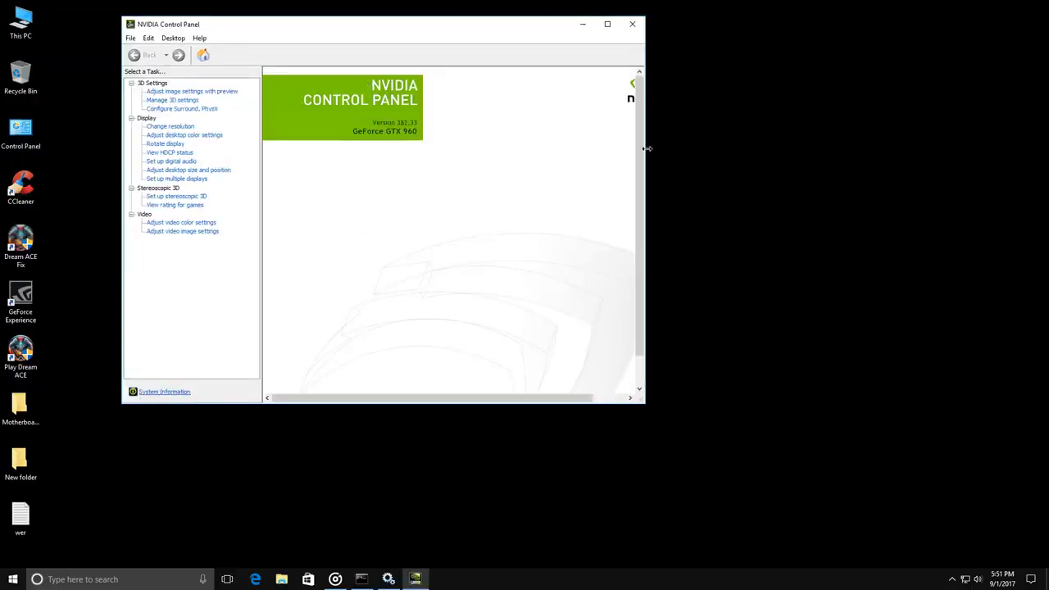
pyautogui.moveTo(645, 155); pyautogui.dragTo(854, 155)
# - Set the image settings with preview to use the advanced 3D image settings, maximize the window and apply the change
pyautogui.click(227, 91)
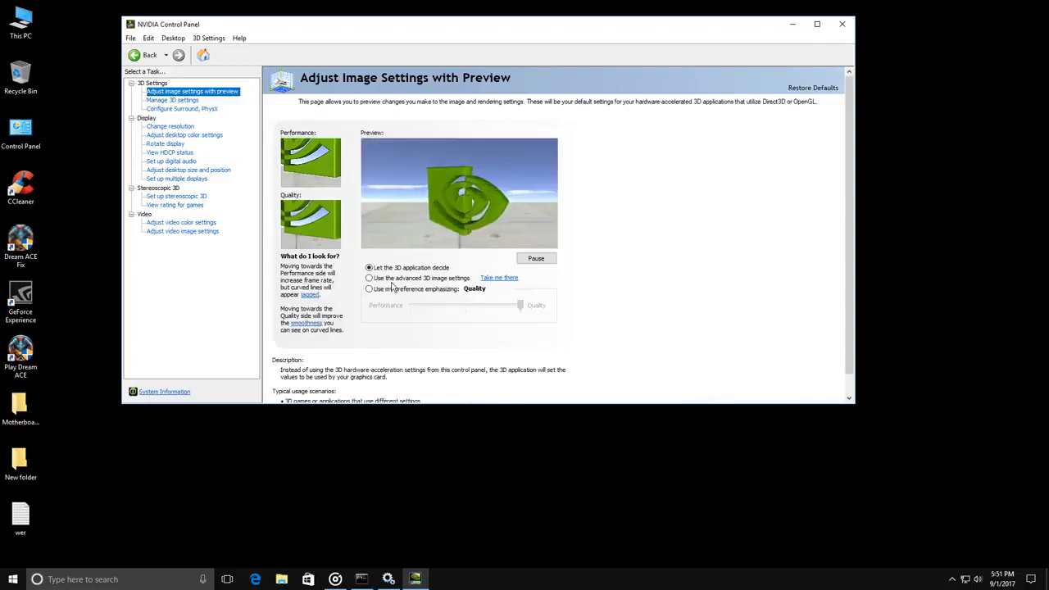
pyautogui.click(392, 278)
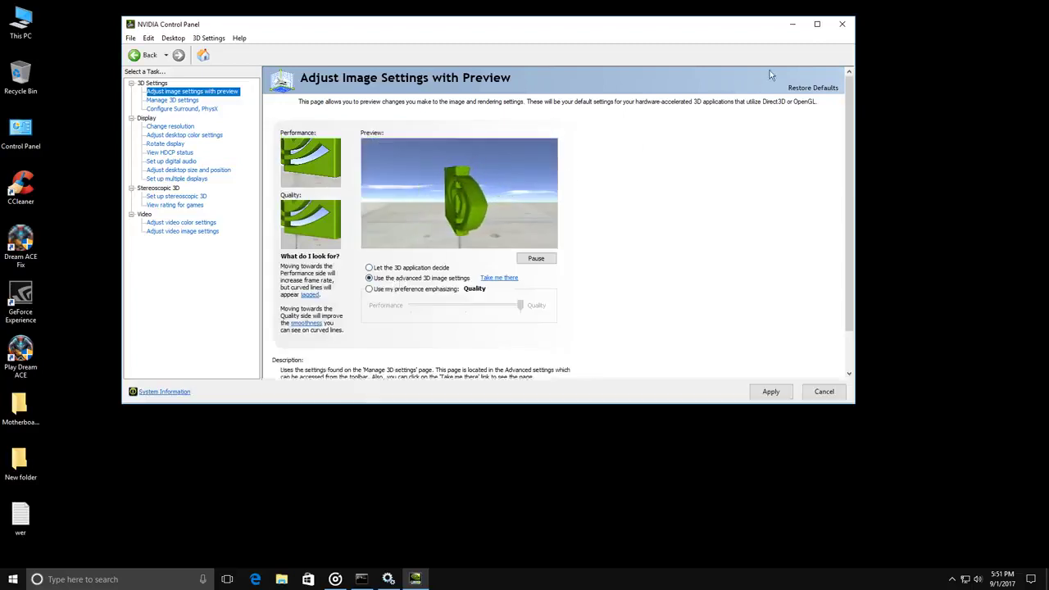
pyautogui.click(817, 24)
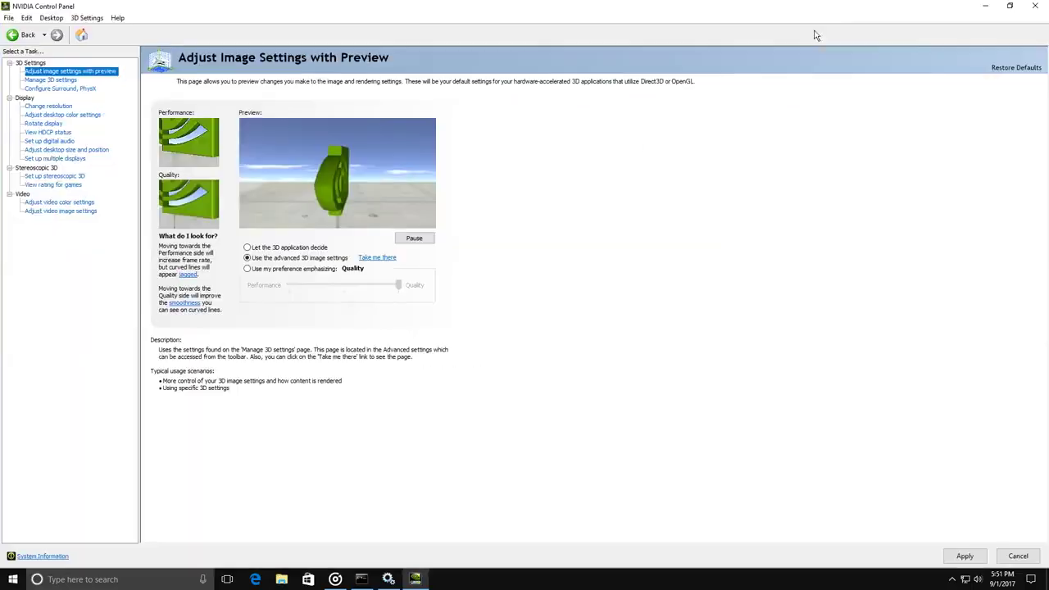
pyautogui.click(958, 554)
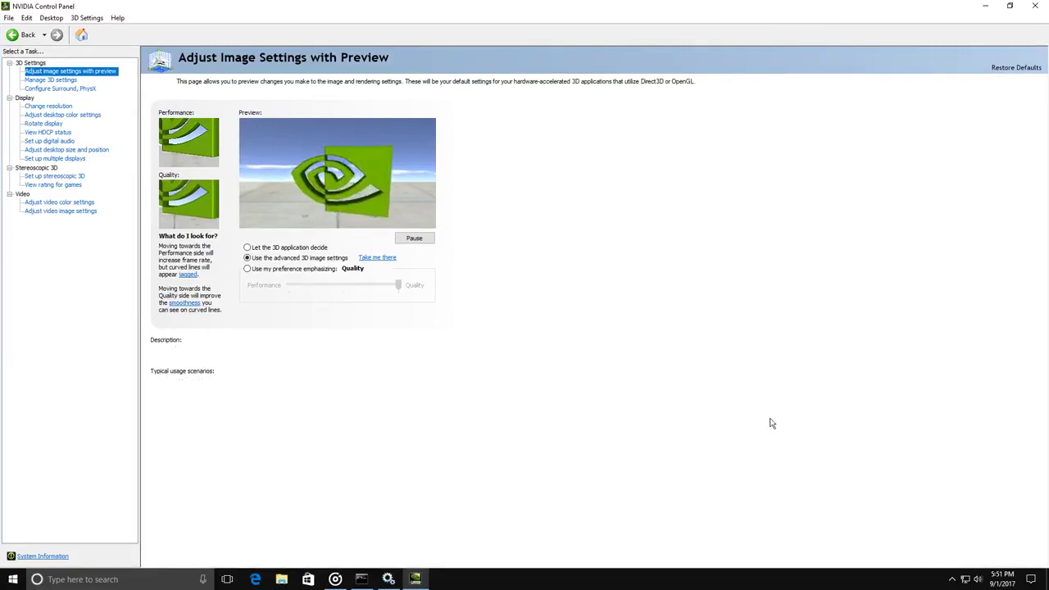
# - In the global 3D settings, set Antialiasing - Gamma correction to Off and Maximum pre-rendered frames to 1
pyautogui.click(51, 80)
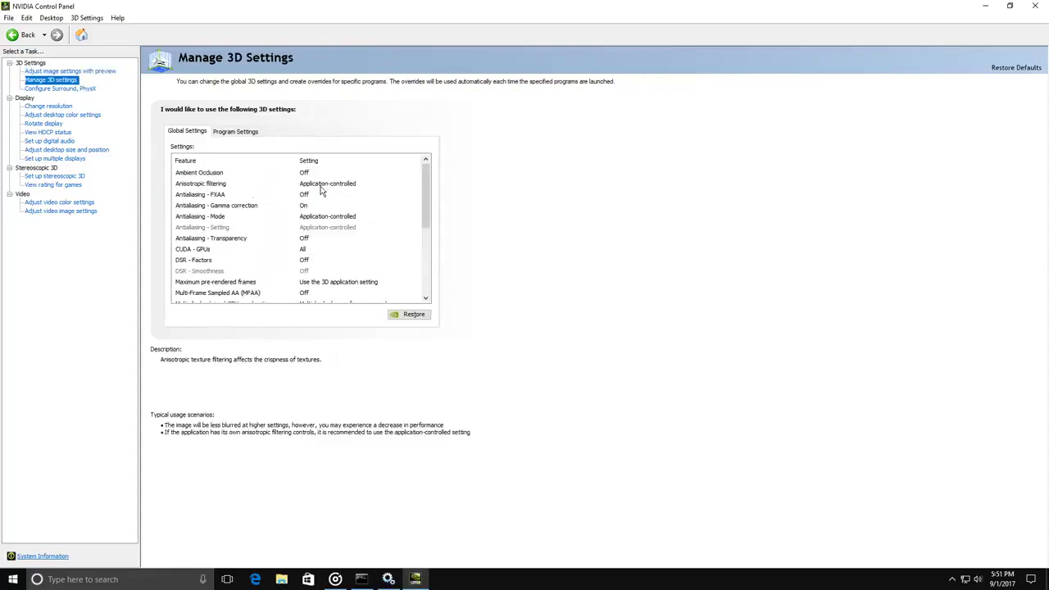
pyautogui.click(308, 206)
pyautogui.click(350, 228)
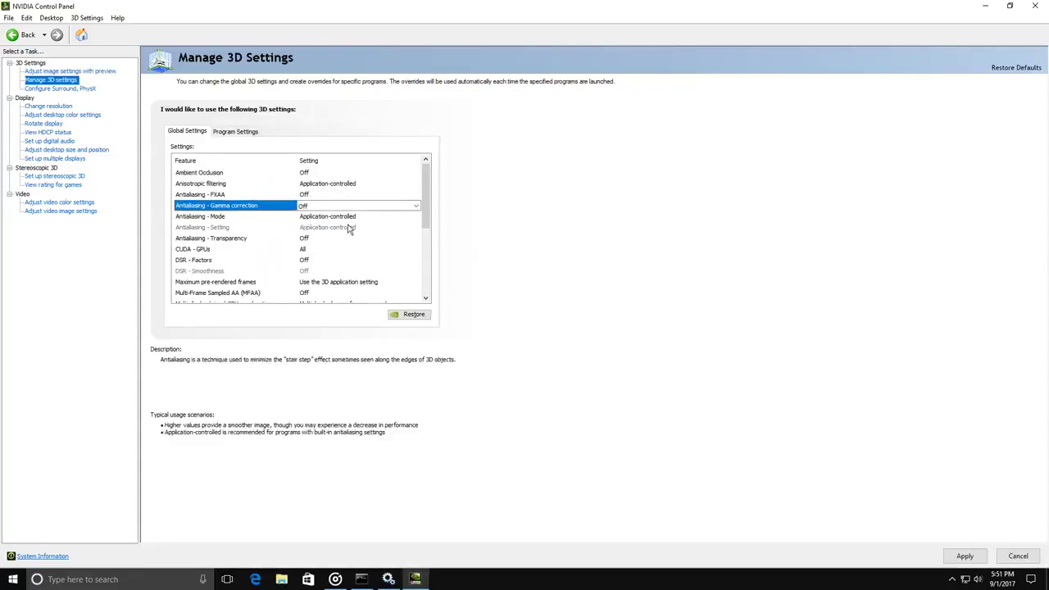
pyautogui.moveTo(425, 203); pyautogui.dragTo(427, 233)
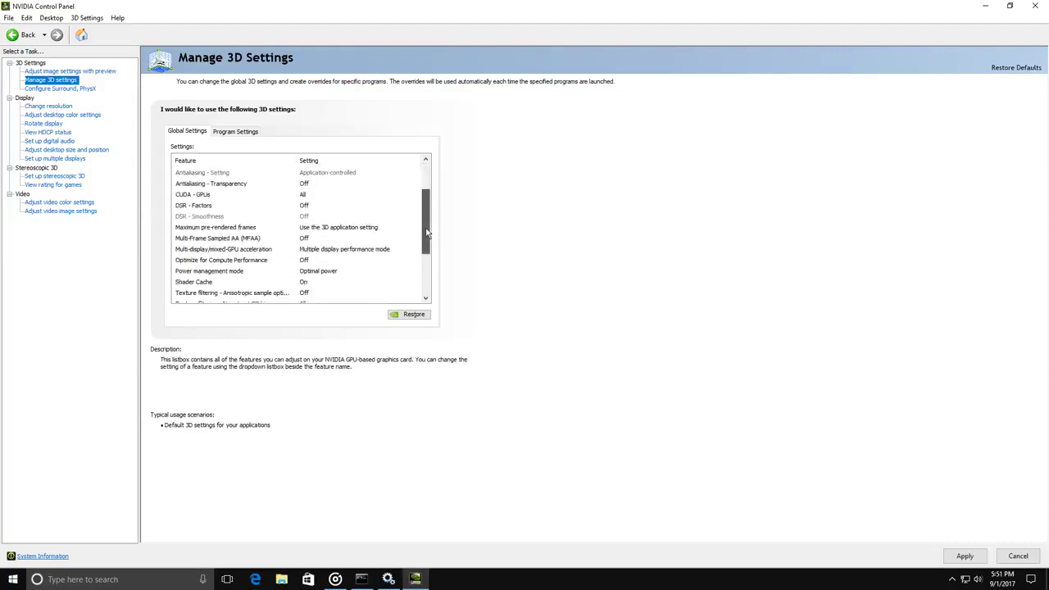
pyautogui.click(334, 227)
pyautogui.click(369, 246)
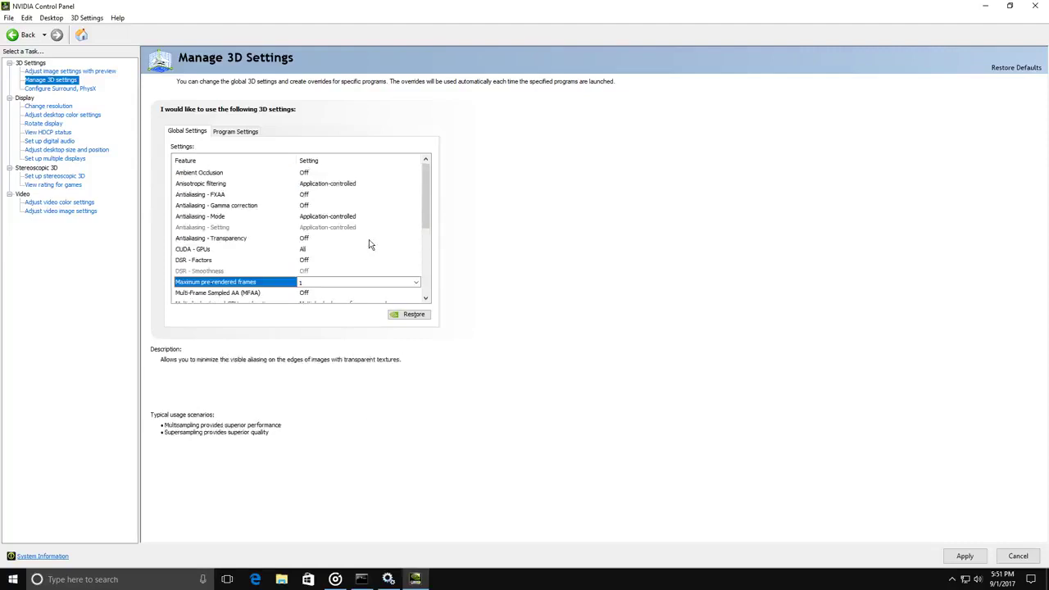
# - Set global Multi-display/mixed-GPU acceleration to Single display performance mode and Power management mode to Prefer maximum performance
pyautogui.scroll(-3, 369, 238)
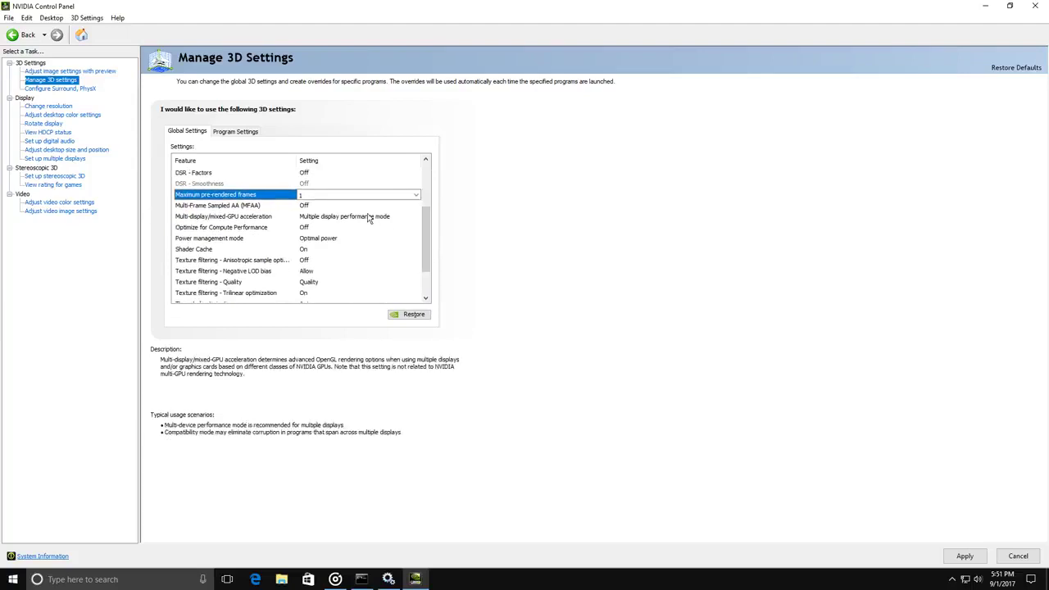
pyautogui.click(369, 219)
pyautogui.click(369, 218)
pyautogui.click(361, 244)
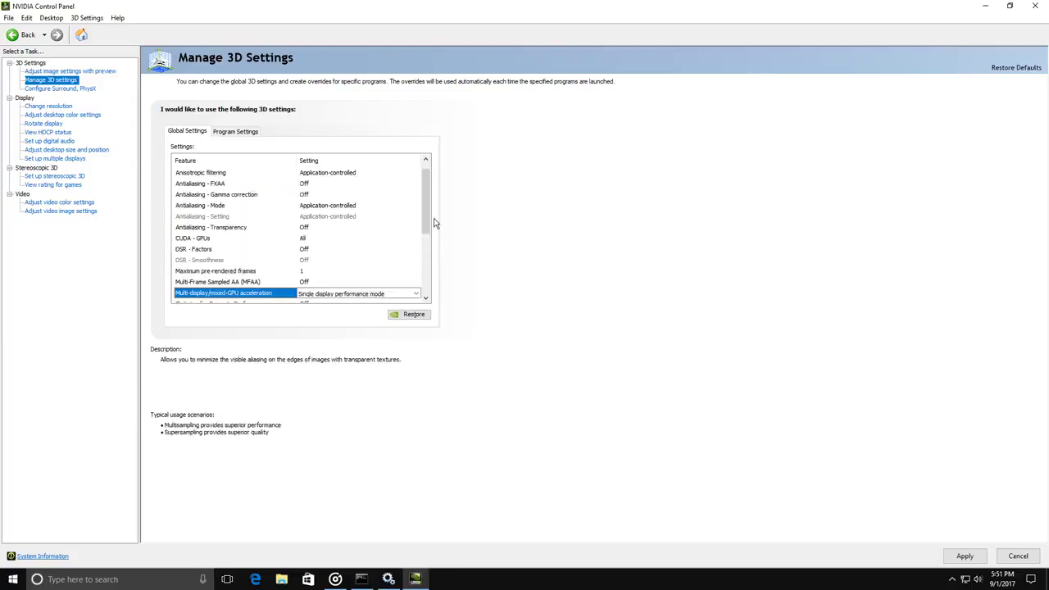
pyautogui.scroll(-3, 394, 238)
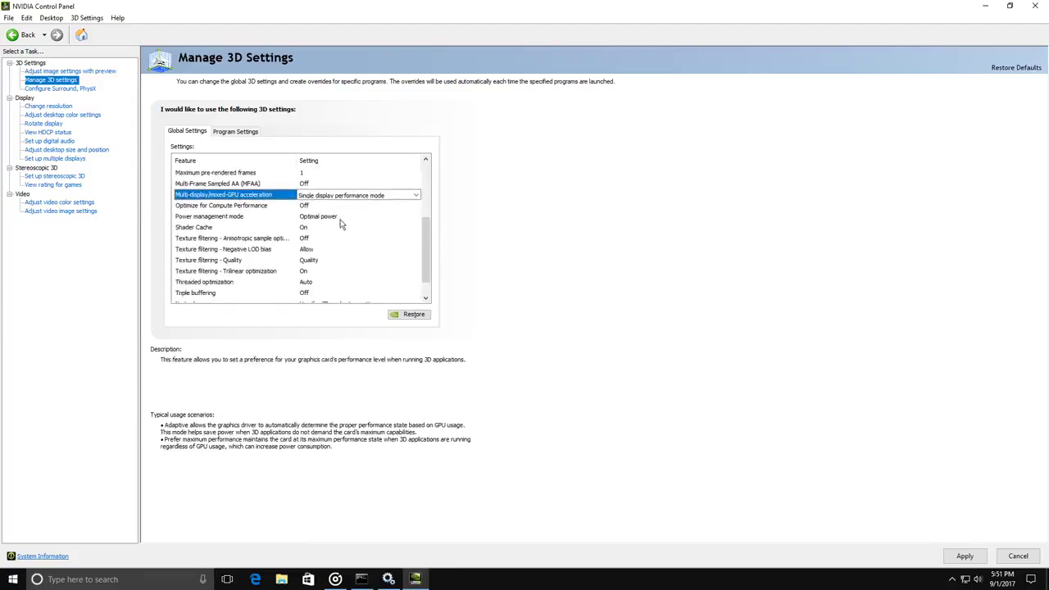
pyautogui.click(342, 217)
pyautogui.click(339, 243)
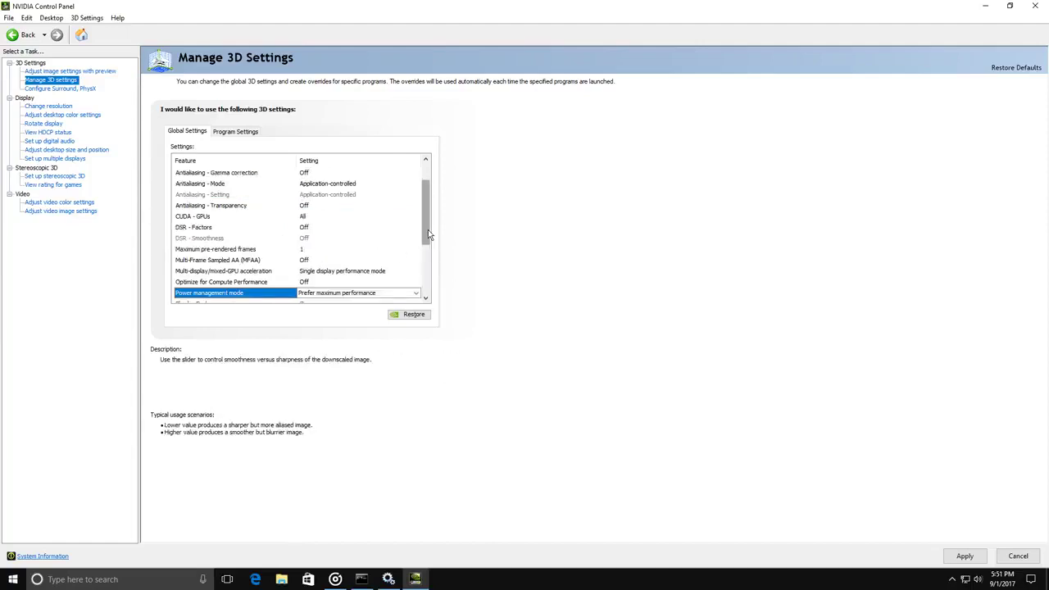
# - Set the global Shader Cache to Off and Texture filtering - Quality to High quality
pyautogui.moveTo(428, 229); pyautogui.dragTo(431, 282)
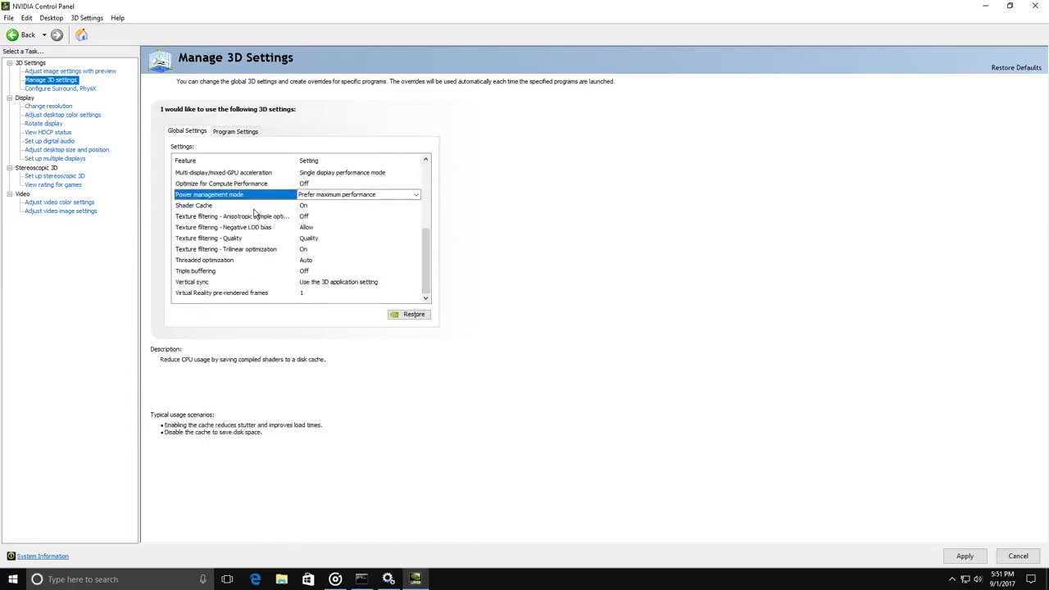
pyautogui.click(250, 206)
pyautogui.click(328, 205)
pyautogui.click(385, 227)
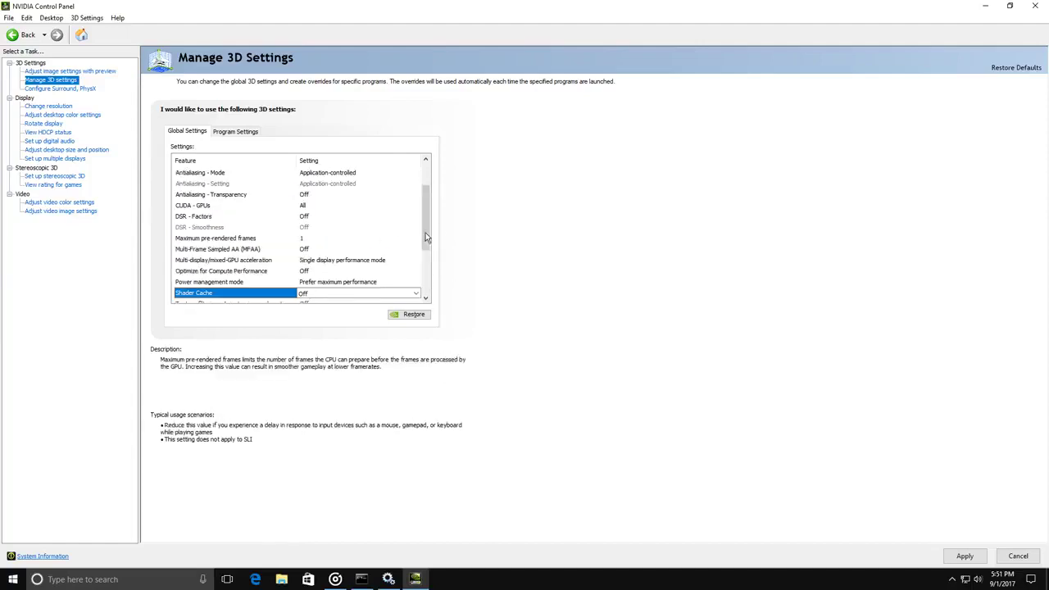
pyautogui.moveTo(425, 237); pyautogui.dragTo(433, 291)
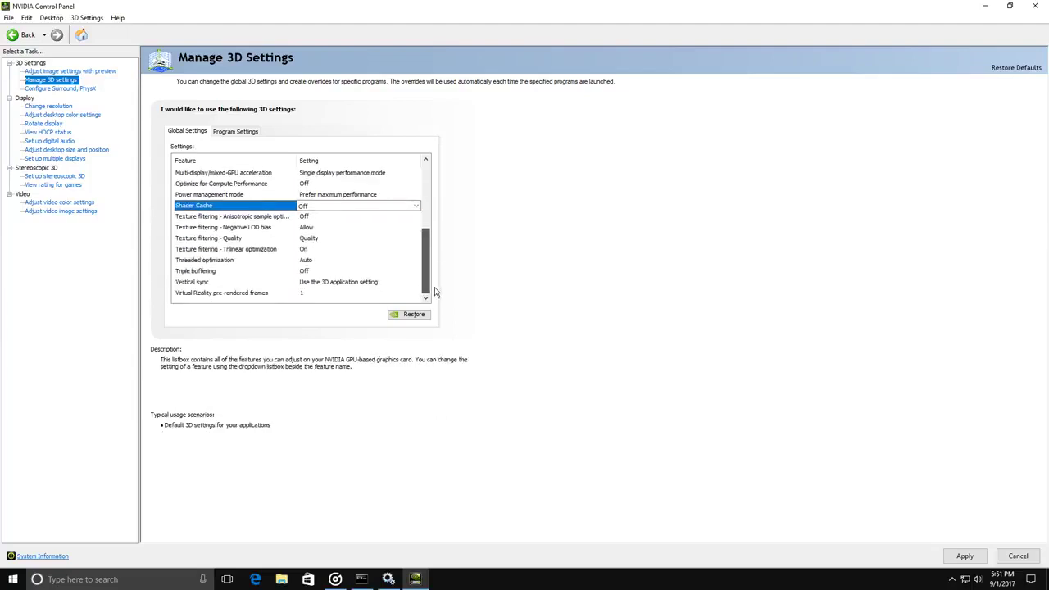
pyautogui.click(329, 238)
pyautogui.click(336, 259)
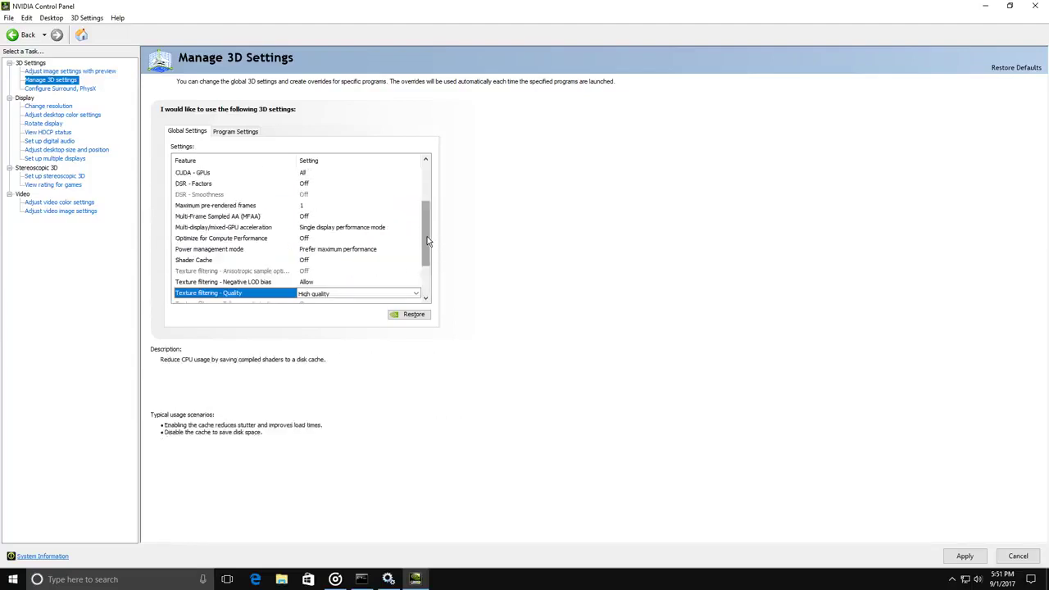
# - Set global Threaded optimization to On and Vertical sync to Off
pyautogui.scroll(-2, 428, 240)
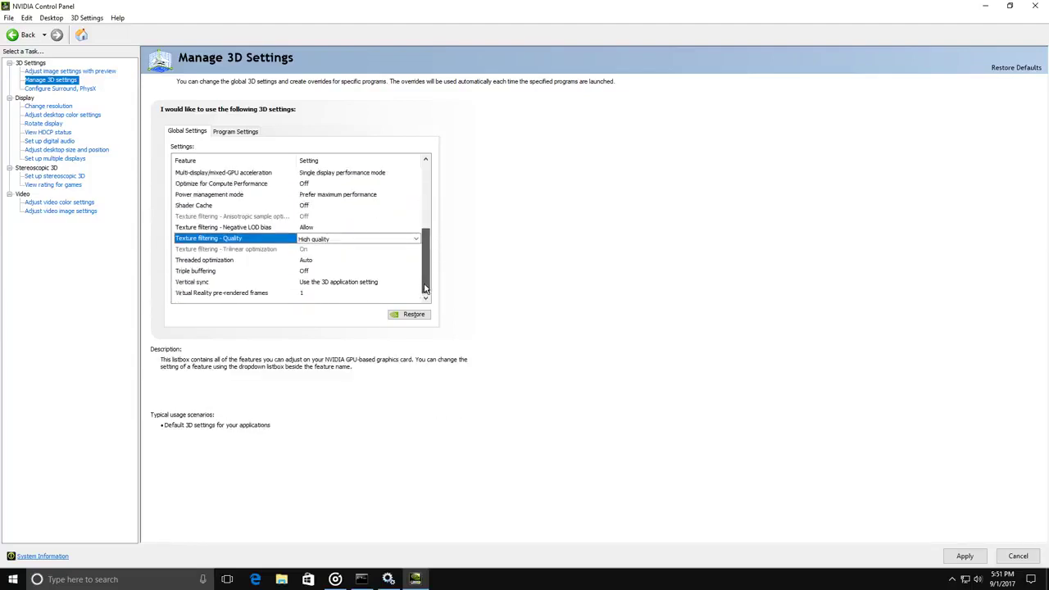
pyautogui.click(322, 263)
pyautogui.click(328, 281)
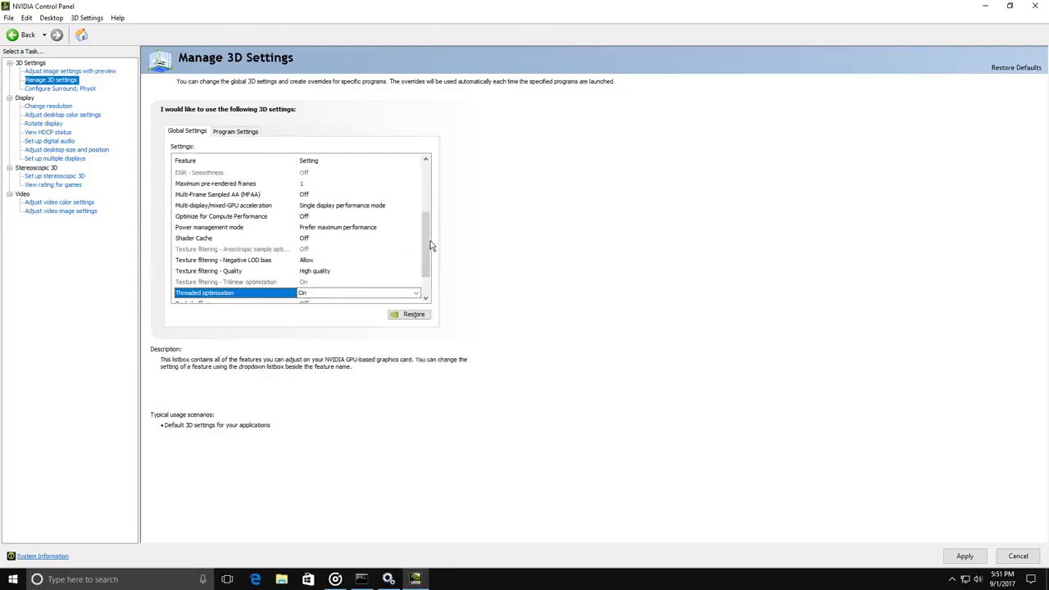
pyautogui.scroll(-1, 431, 246)
pyautogui.click(338, 282)
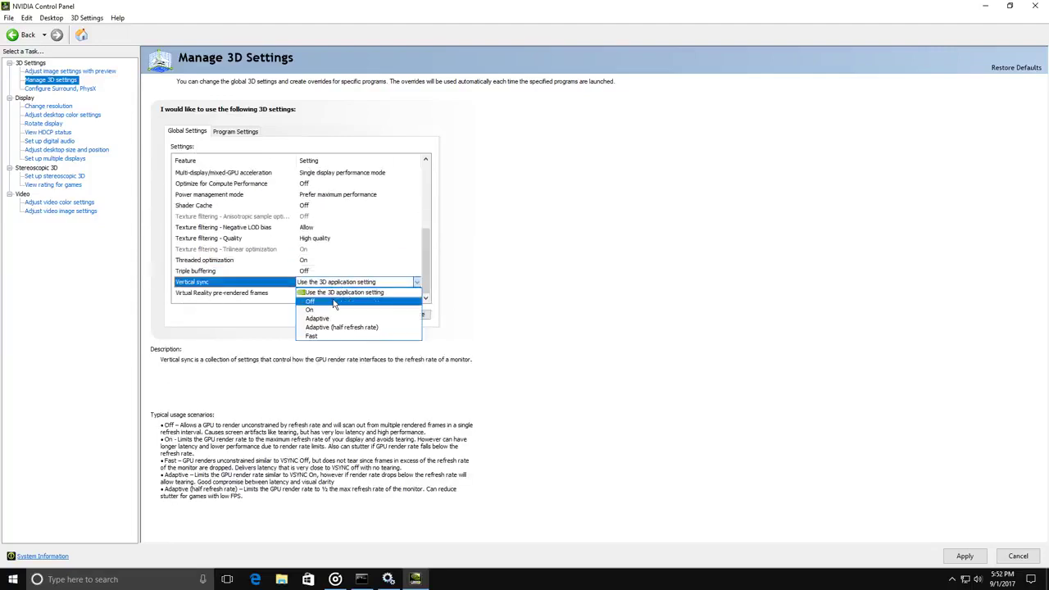
pyautogui.click(334, 303)
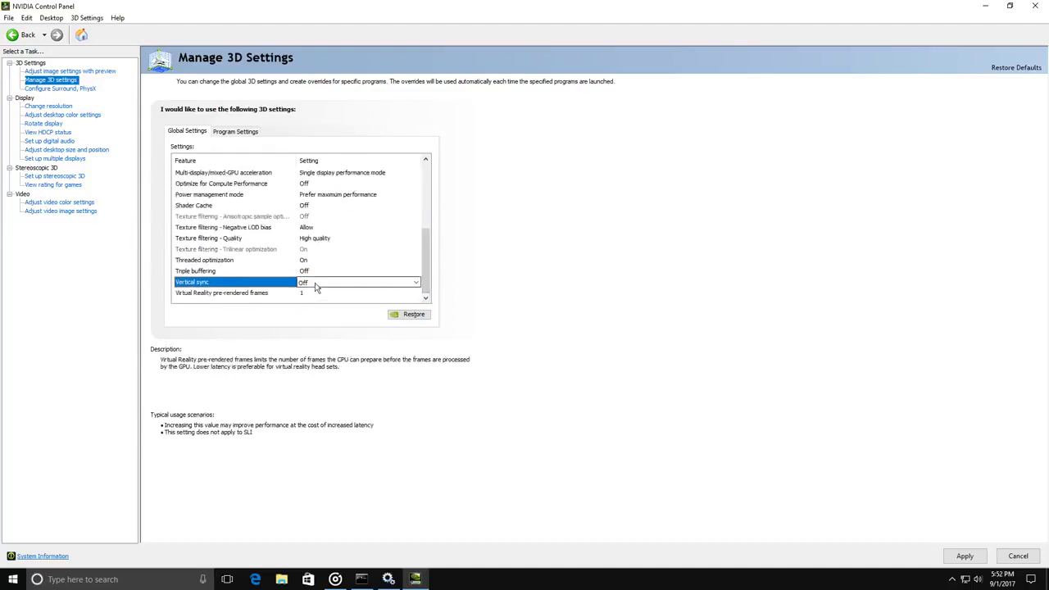
# - Review the list of global 3D settings and apply the changes
pyautogui.moveTo(427, 279); pyautogui.dragTo(439, 200)
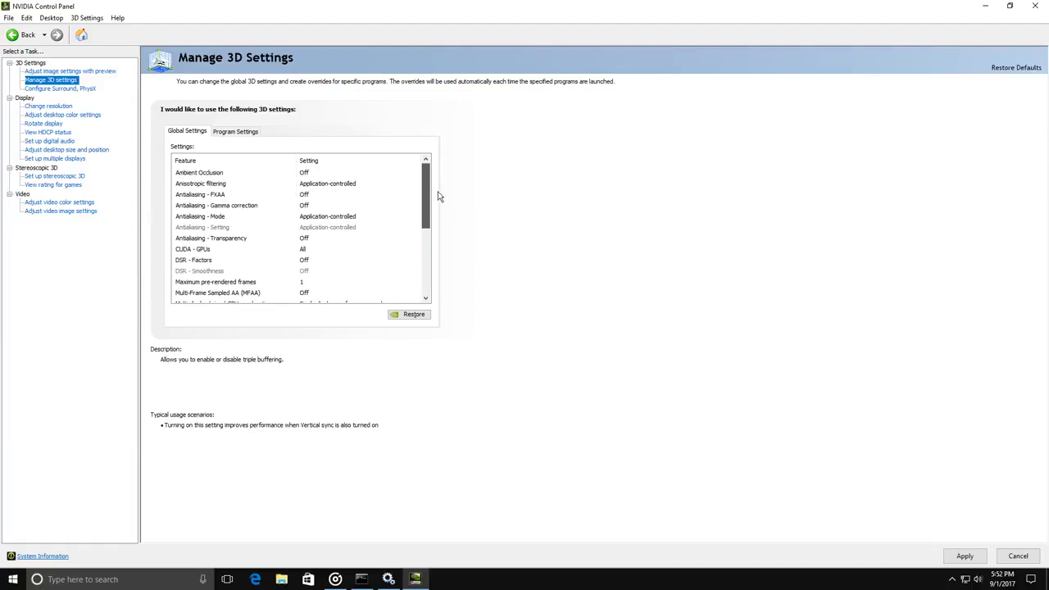
pyautogui.click(212, 187)
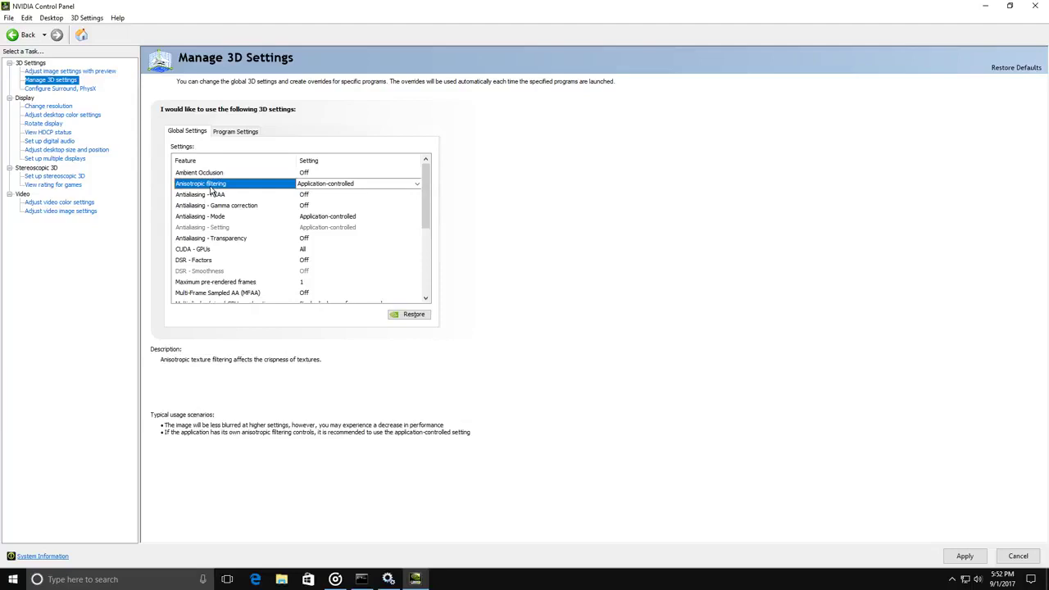
pyautogui.click(964, 557)
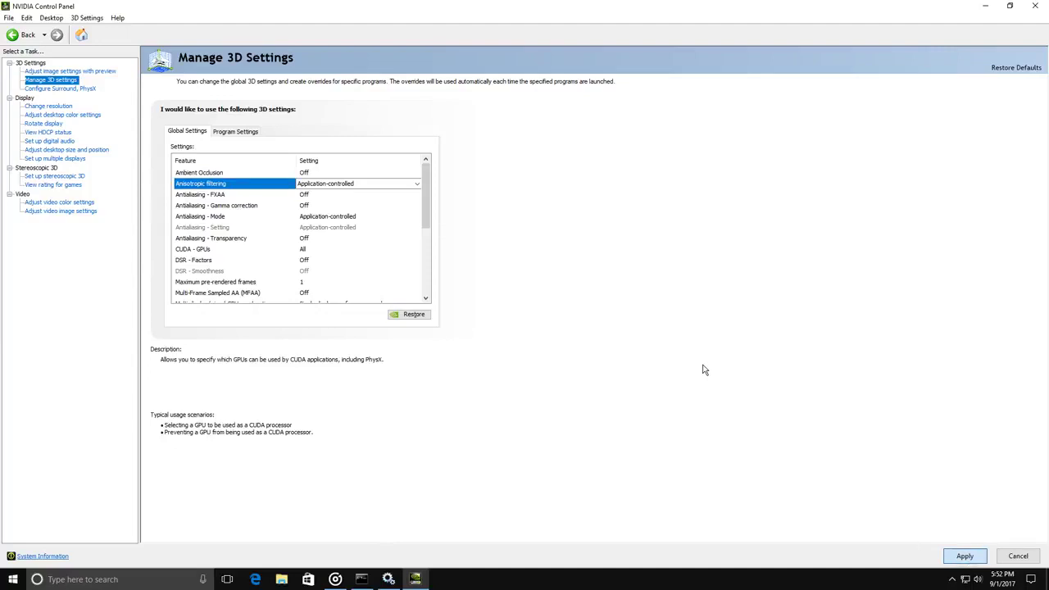
# - Add the DreamACE application from C:\Program Files (x86)\DreamACEvN as a program with its own 3D settings
pyautogui.click(245, 134)
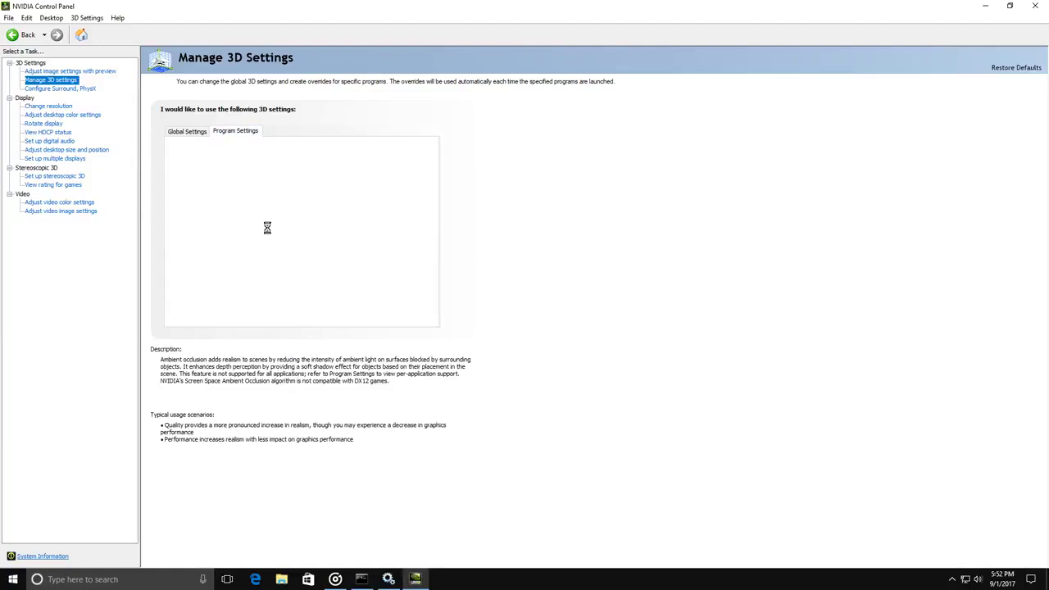
pyautogui.click(311, 160)
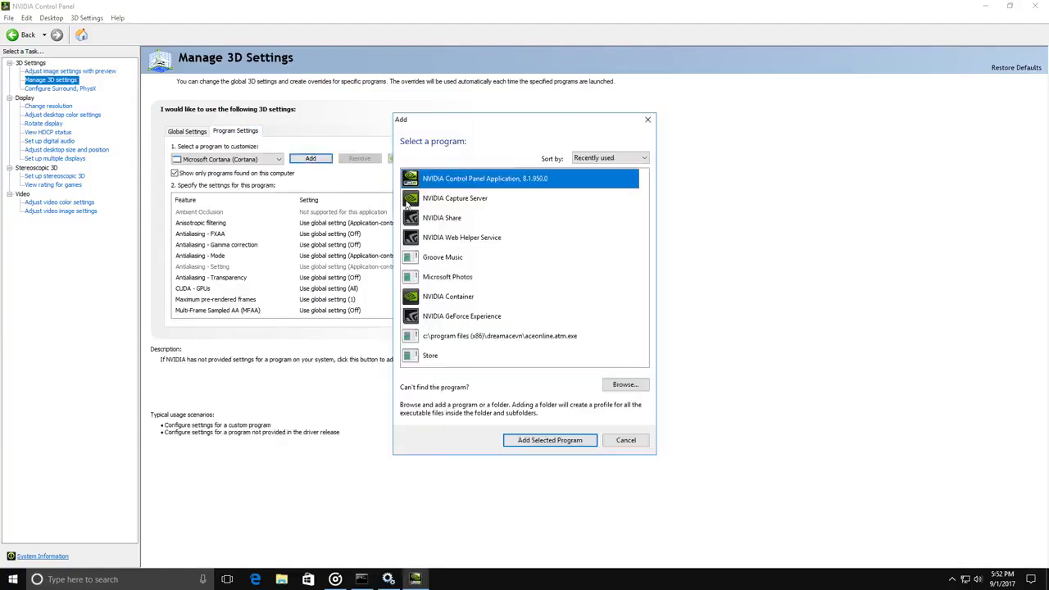
pyautogui.click(626, 387)
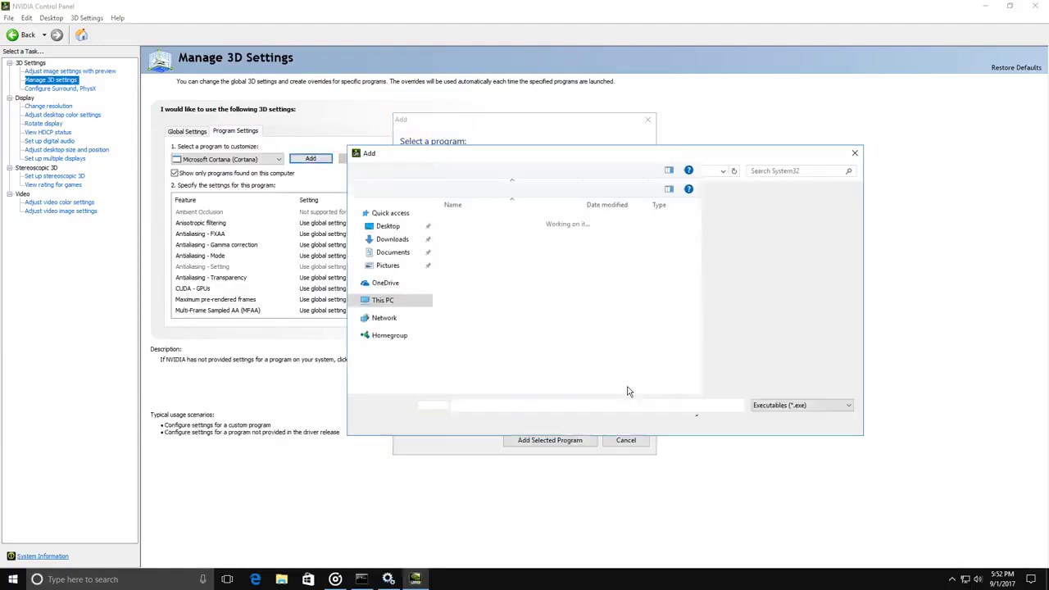
pyautogui.click(381, 302)
pyautogui.doubleClick(494, 314)
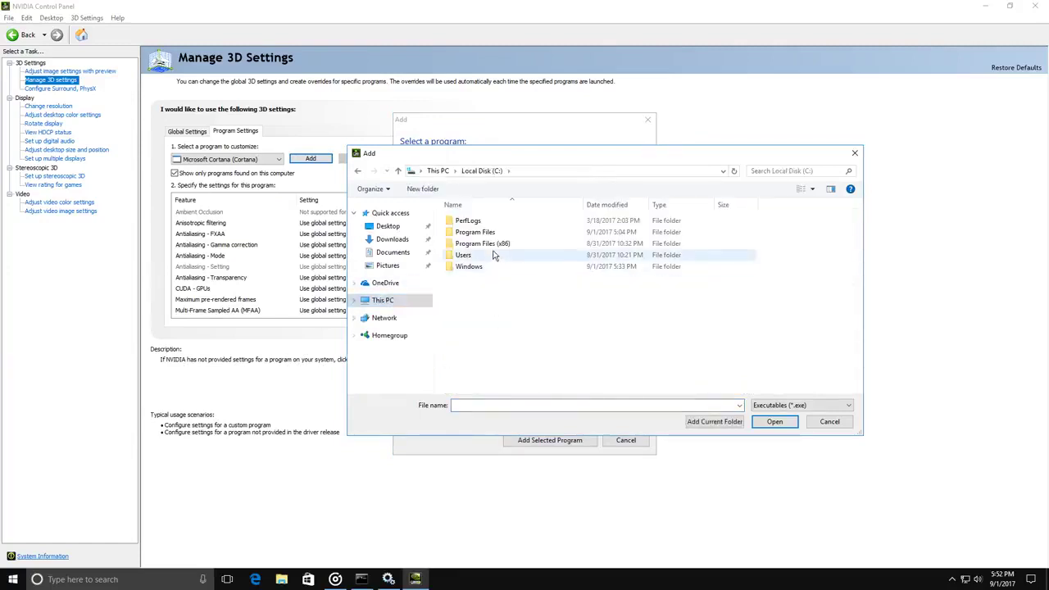
pyautogui.doubleClick(493, 244)
pyautogui.doubleClick(491, 245)
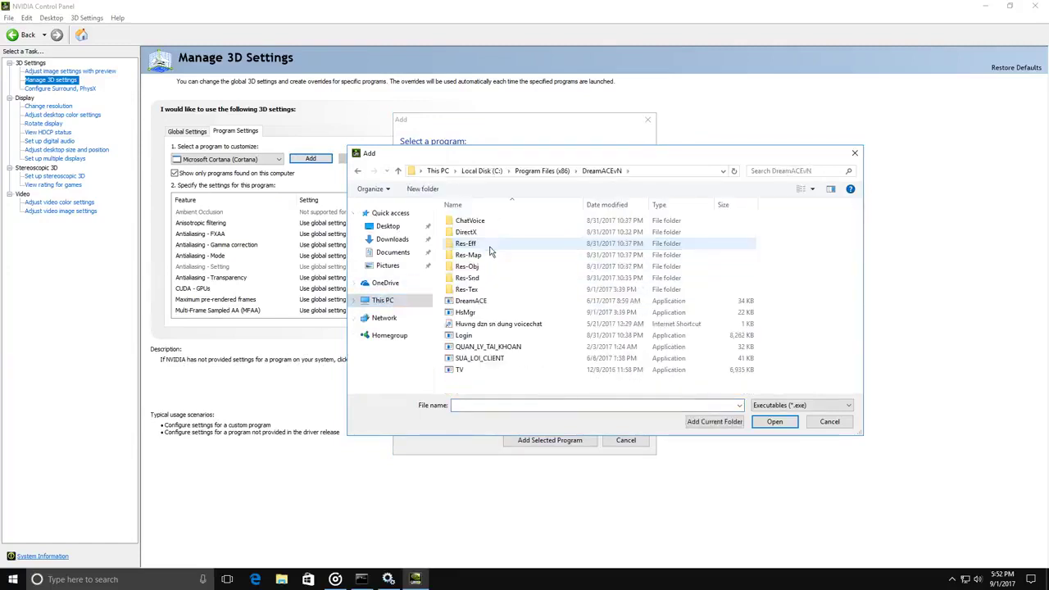
pyautogui.click(479, 302)
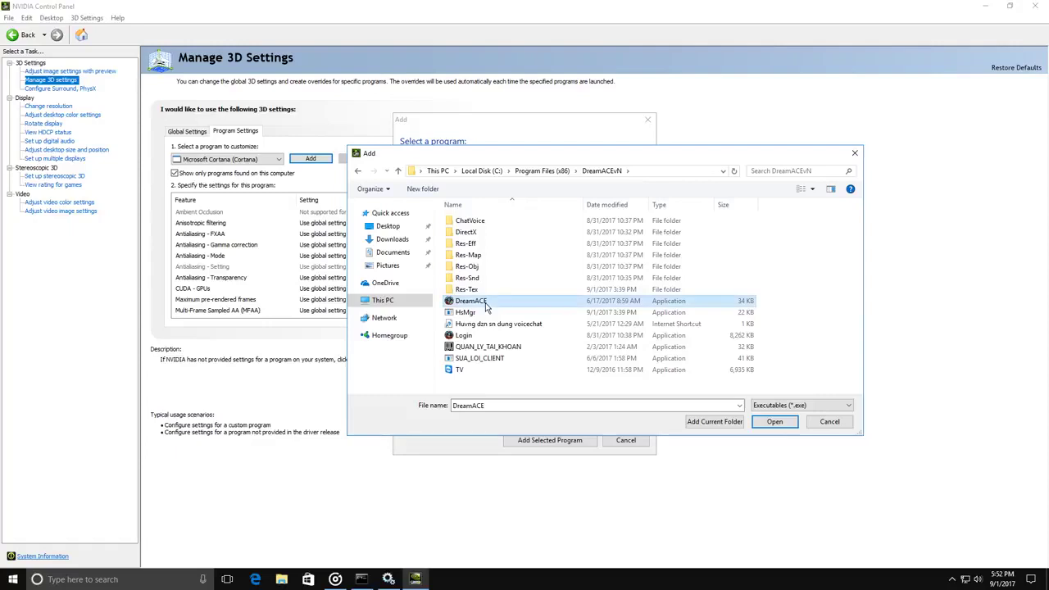
pyautogui.click(775, 423)
# - For the DreamACE program, set Virtual Reality pre-rendered frames to 1 and Vertical sync to Off
pyautogui.scroll(-5, 328, 262)
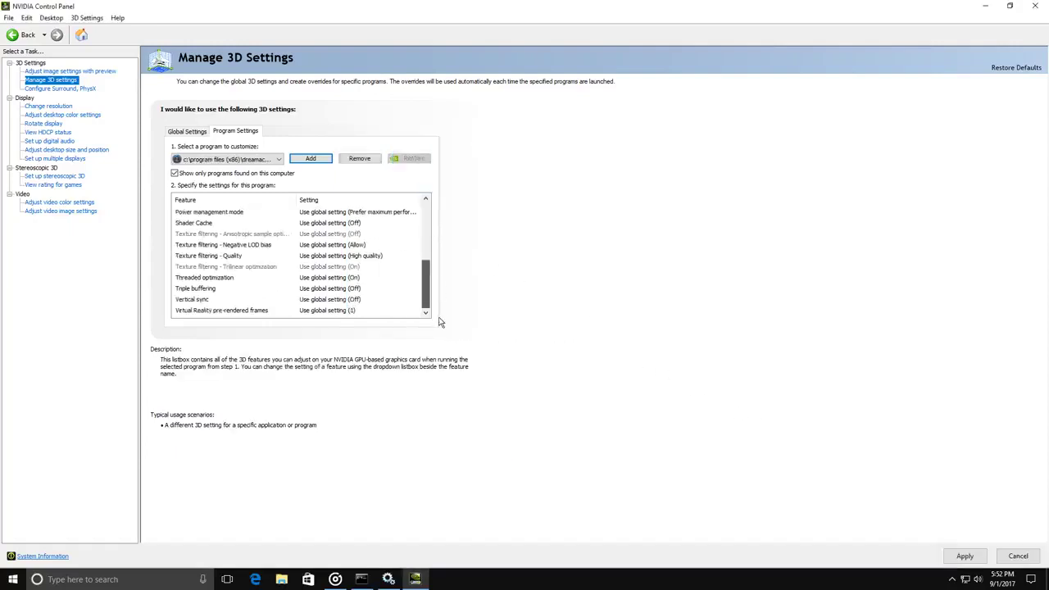
pyautogui.click(349, 310)
pyautogui.click(341, 299)
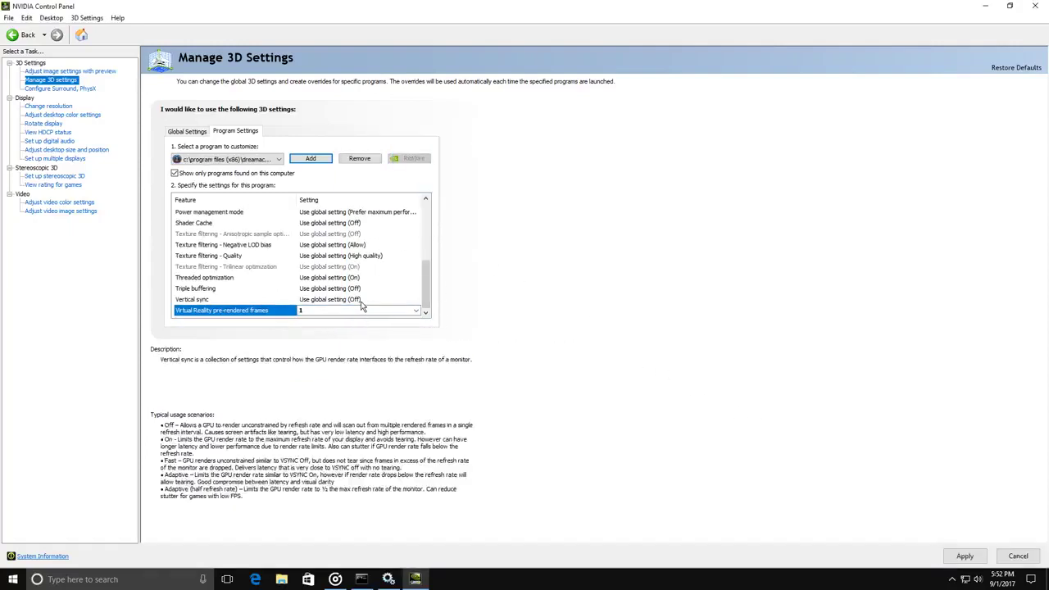
pyautogui.click(340, 299)
pyautogui.click(341, 319)
pyautogui.click(336, 306)
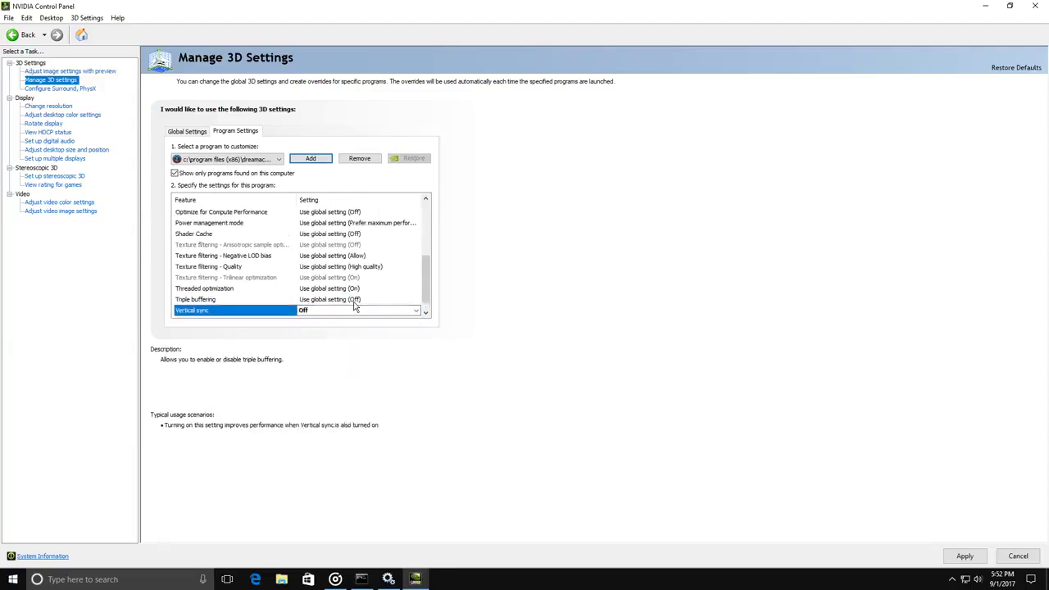
# - For the DreamACE program, set Triple buffering to Off and Threaded optimization to On
pyautogui.click(336, 307)
pyautogui.click(336, 321)
pyautogui.click(336, 299)
pyautogui.click(336, 300)
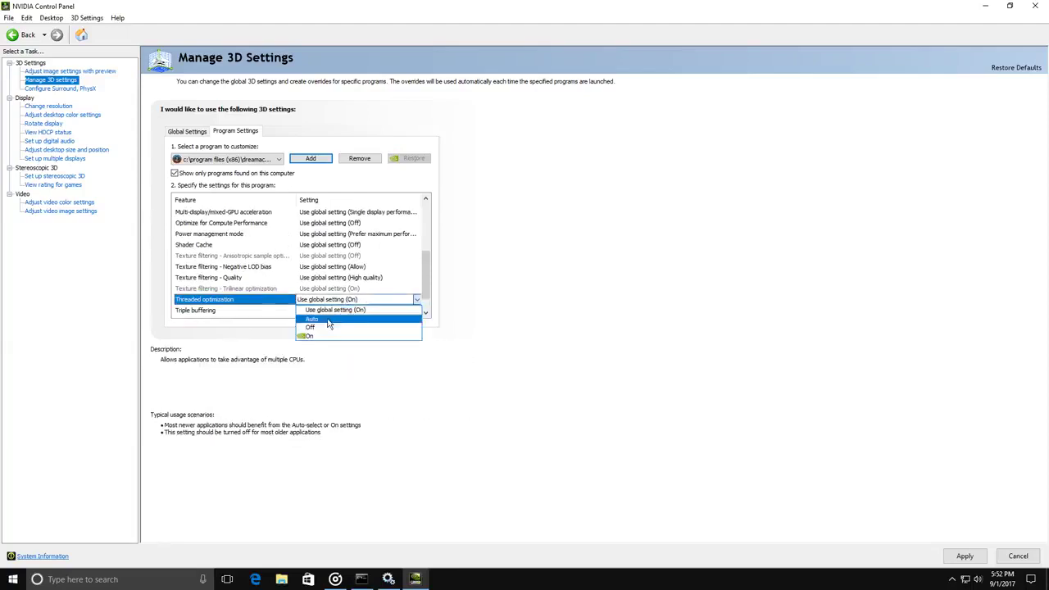
pyautogui.click(365, 336)
# - Set the program's Texture filtering - Quality to High quality and Trilinear optimization to Off
pyautogui.click(365, 289)
pyautogui.click(365, 288)
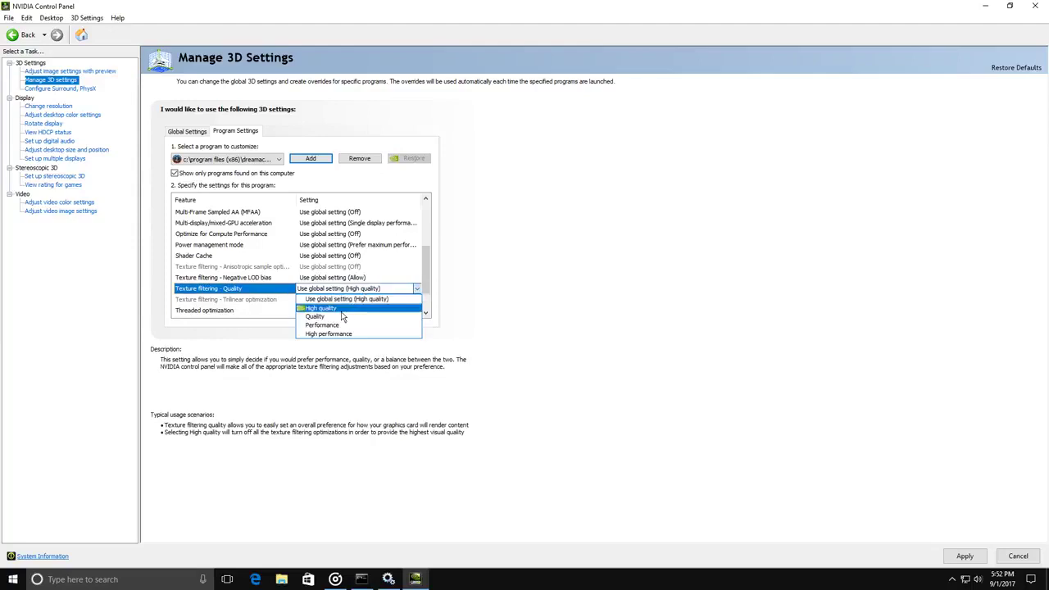
pyautogui.click(336, 331)
pyautogui.scroll(-2, 361, 279)
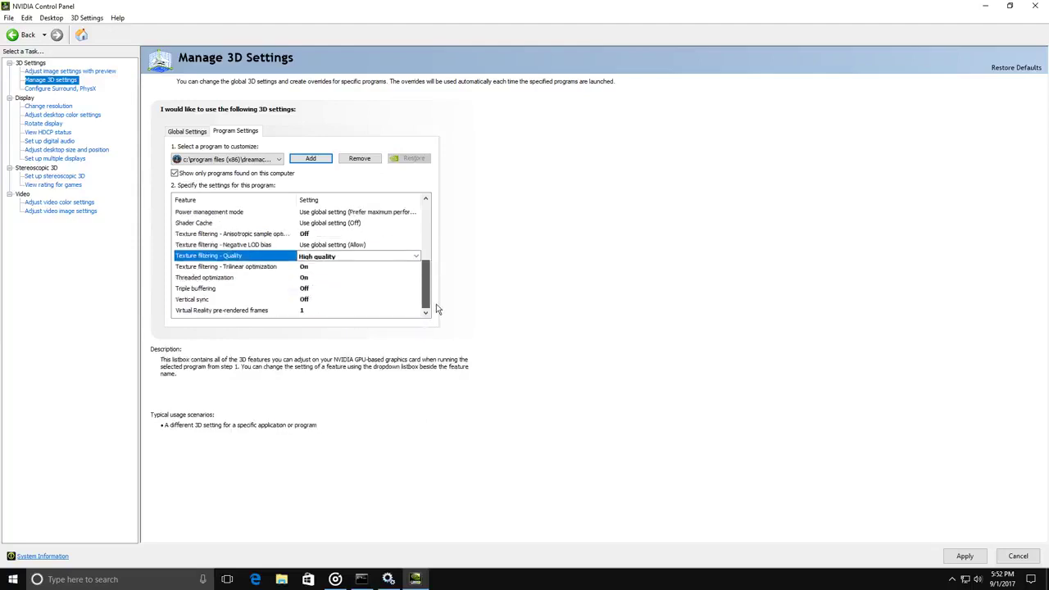
pyautogui.click(254, 267)
pyautogui.click(313, 268)
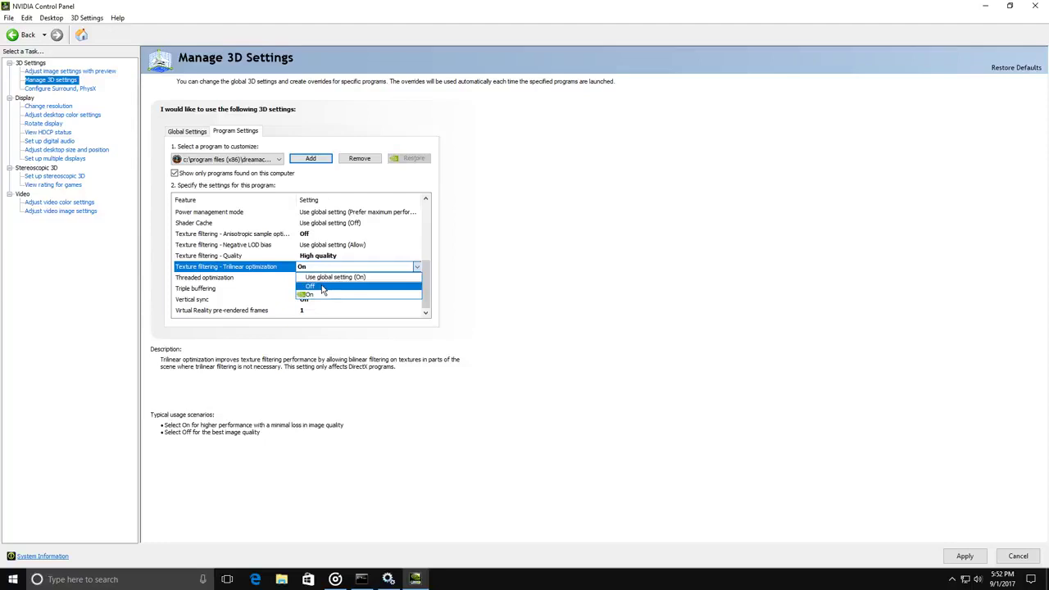
pyautogui.click(322, 287)
# - Set the program's Texture filtering - Negative LOD bias to Allow and Shader Cache to Off
pyautogui.click(353, 291)
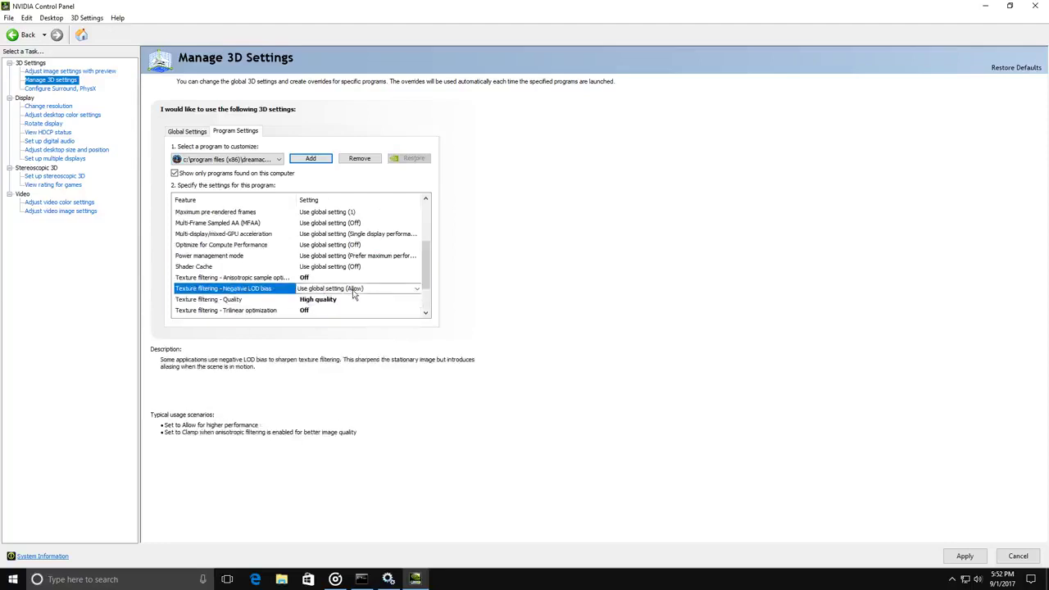
pyautogui.click(354, 289)
pyautogui.click(320, 310)
pyautogui.click(322, 312)
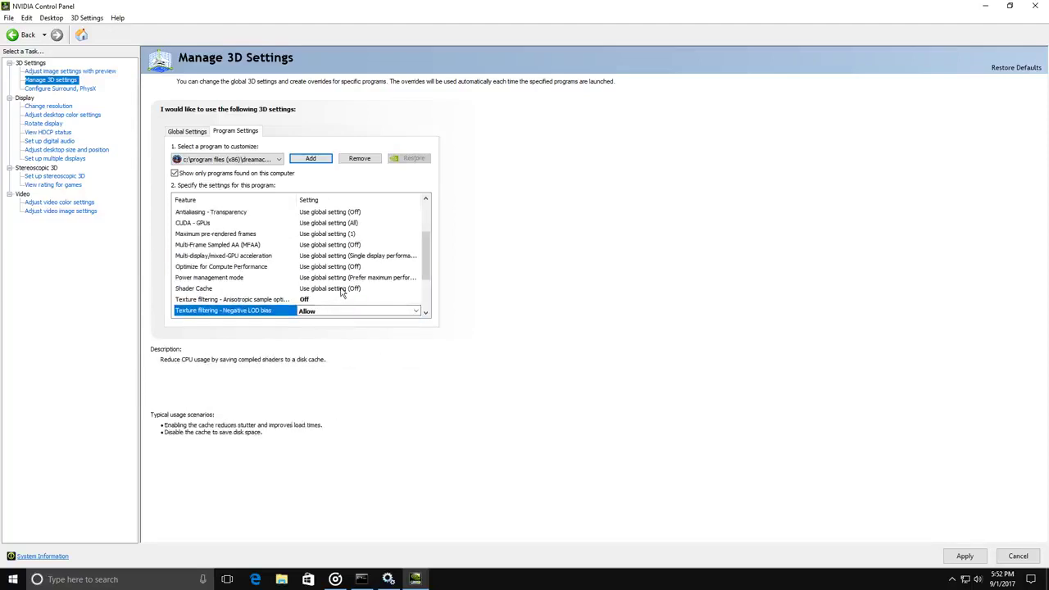
pyautogui.click(322, 311)
pyautogui.click(323, 313)
# - Set the program's Power management mode to Prefer maximum performance and Optimize for Compute Performance to Off
pyautogui.click(354, 299)
pyautogui.click(354, 301)
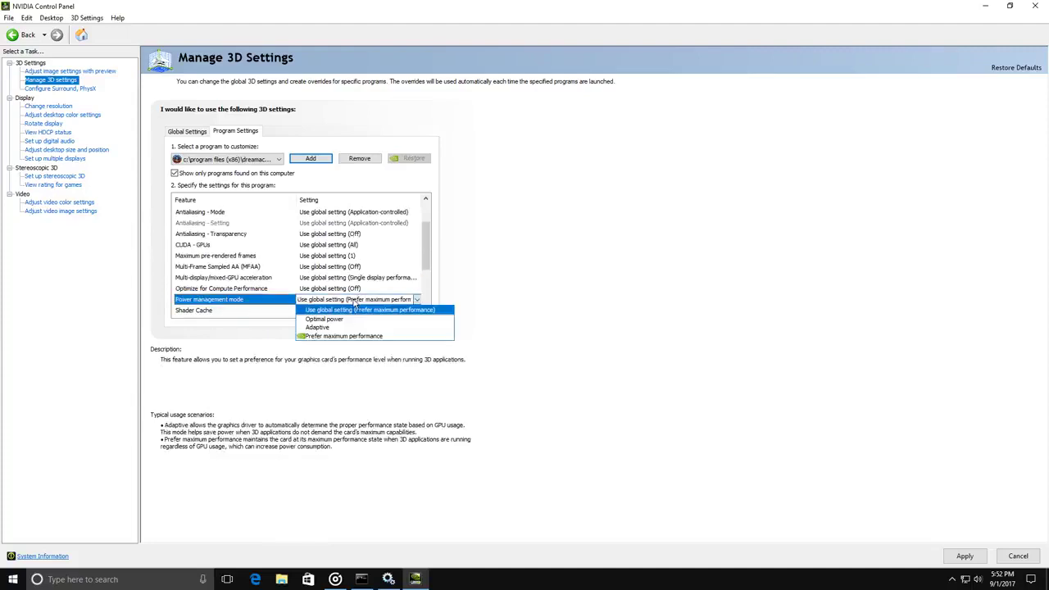
pyautogui.click(332, 336)
pyautogui.click(345, 299)
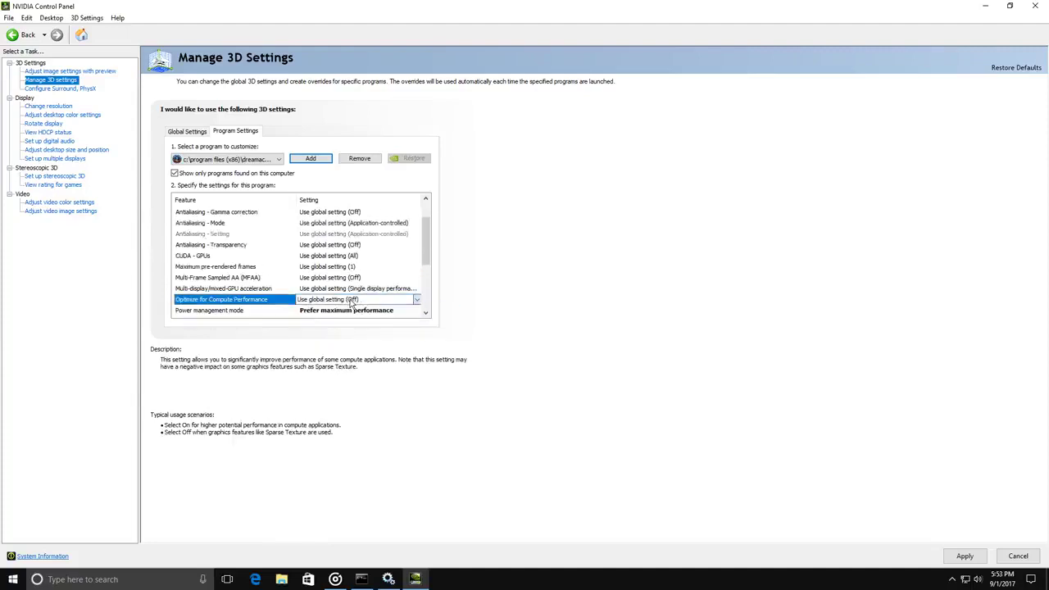
pyautogui.click(344, 300)
pyautogui.click(332, 327)
# - Set the program's Multi-display/mixed-GPU acceleration to Single display performance mode and Multi-Frame Sampled AA (MFAA) to Off
pyautogui.click(343, 299)
pyautogui.click(343, 299)
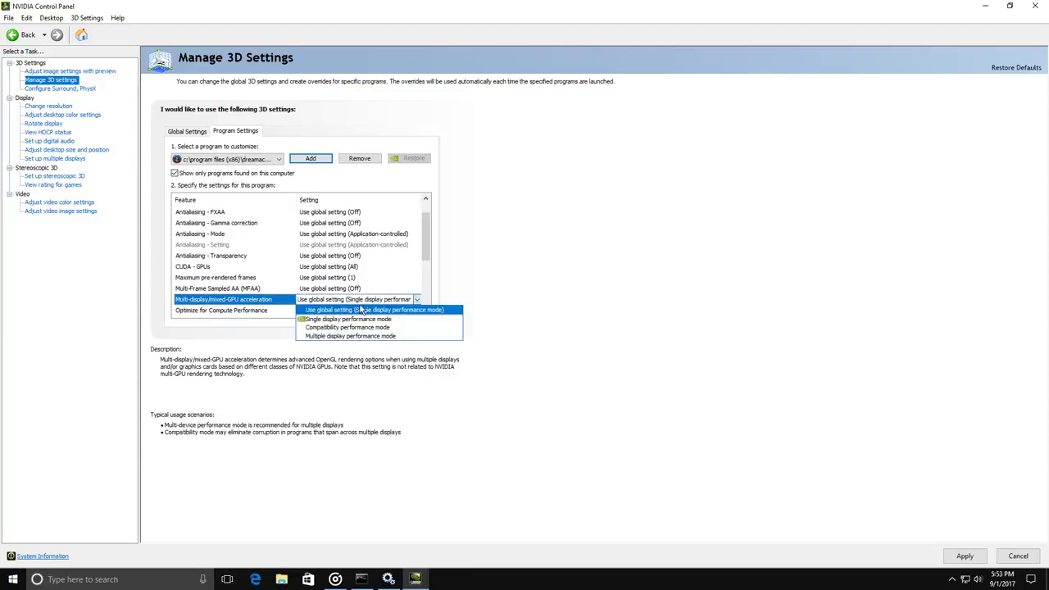
pyautogui.click(348, 319)
pyautogui.click(343, 299)
pyautogui.click(343, 299)
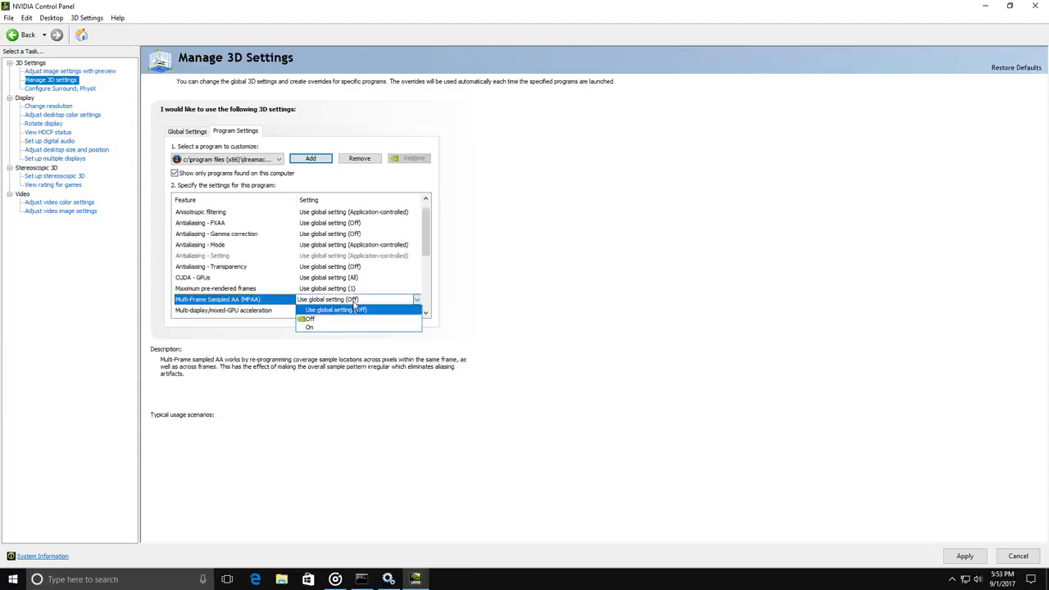
pyautogui.click(343, 319)
# - Set the program's Maximum pre-rendered frames to 1 and select the GeForce GTX 960 for CUDA - GPUs
pyautogui.click(343, 299)
pyautogui.click(343, 299)
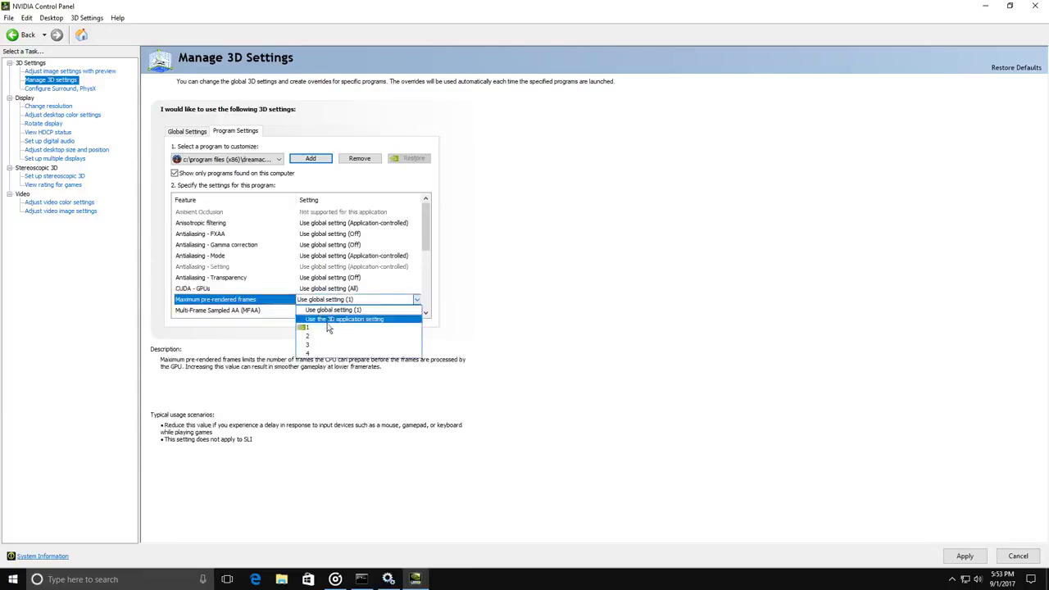
pyautogui.click(326, 329)
pyautogui.click(343, 289)
pyautogui.click(343, 288)
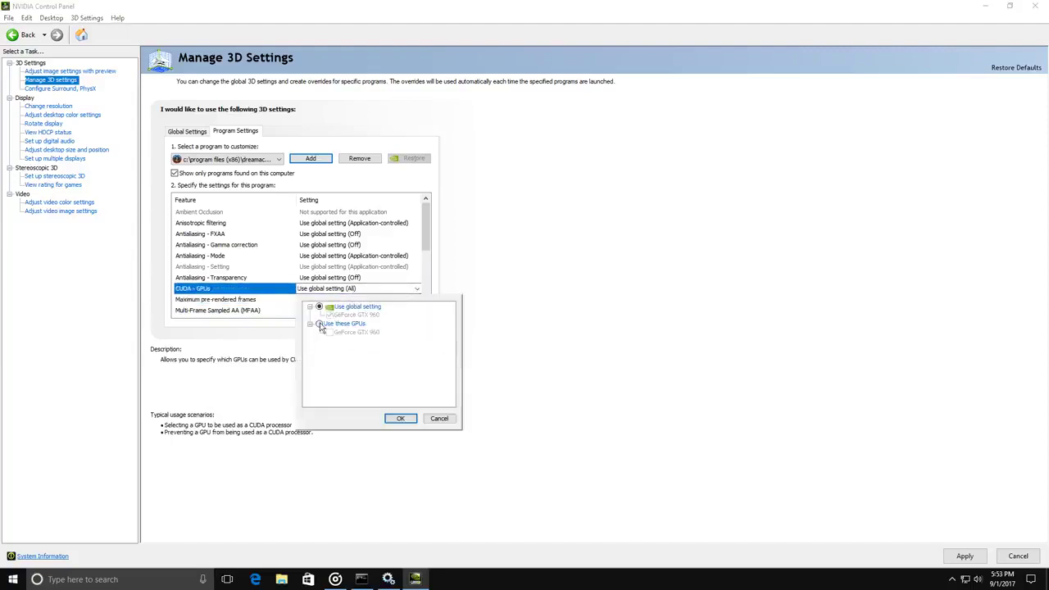
pyautogui.click(331, 333)
pyautogui.click(401, 418)
# - Set the program's Antialiasing - Transparency to Off and Antialiasing - Mode to Application-controlled
pyautogui.click(351, 277)
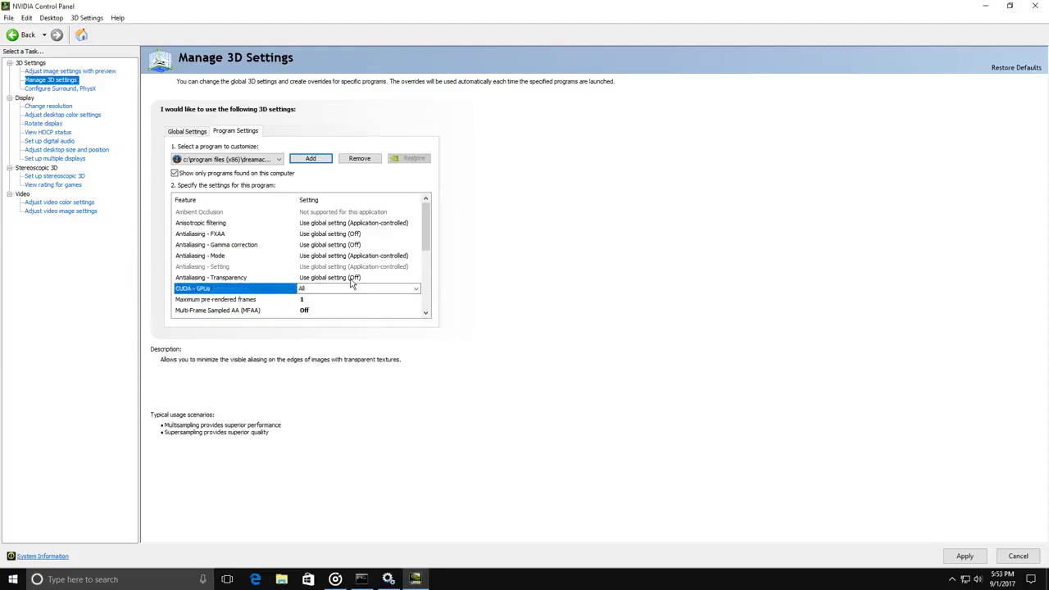
pyautogui.click(351, 278)
pyautogui.click(353, 296)
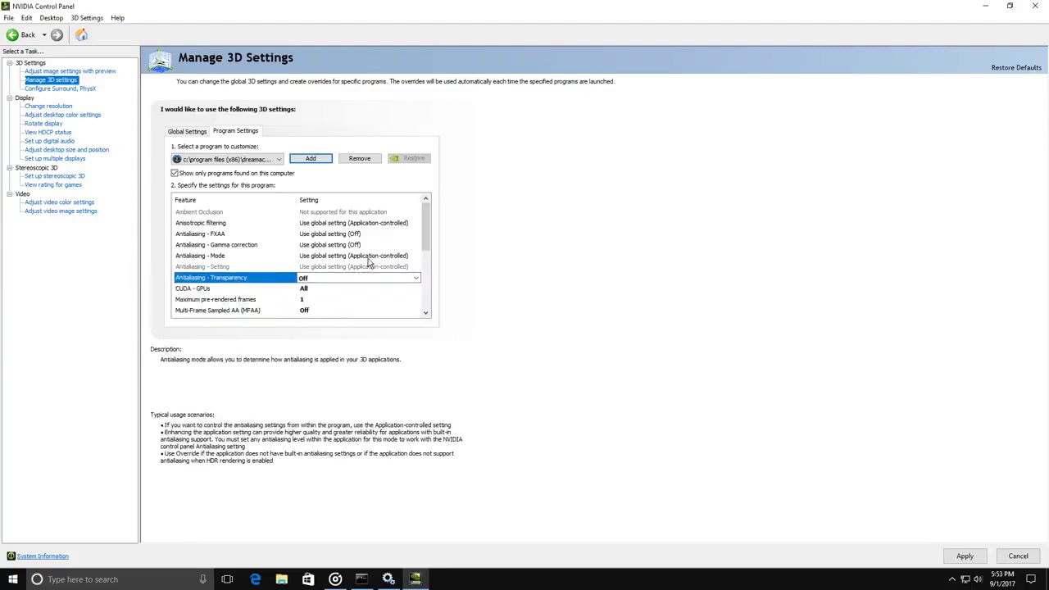
pyautogui.click(369, 256)
pyautogui.click(369, 256)
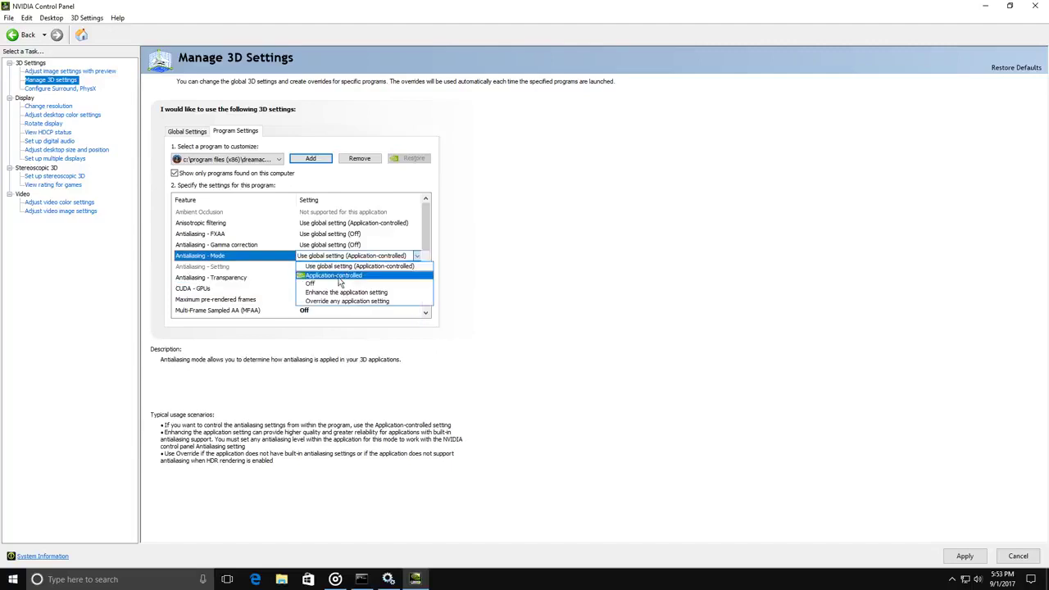
pyautogui.click(338, 276)
# - Turn off Antialiasing - Gamma correction, Antialiasing - FXAA and Anisotropic filtering for the program
pyautogui.click(352, 244)
pyautogui.click(352, 245)
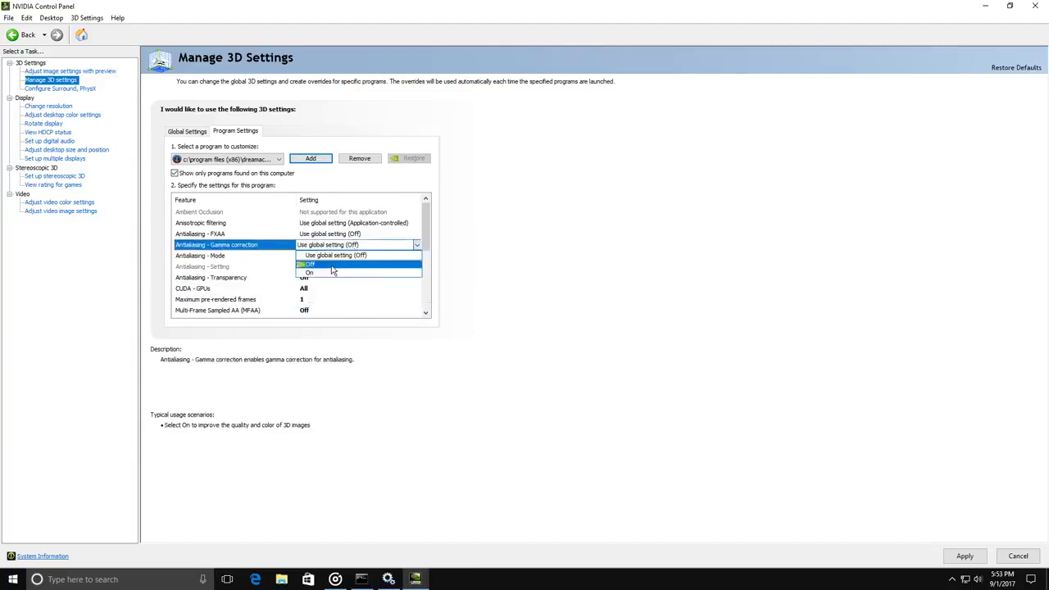
pyautogui.click(336, 267)
pyautogui.click(352, 233)
pyautogui.click(352, 234)
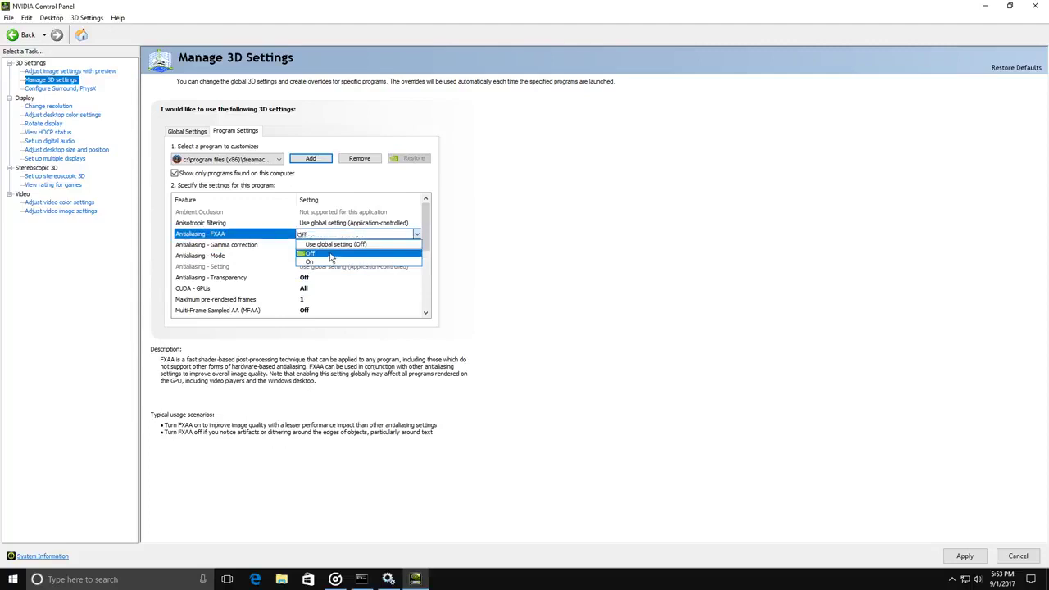
pyautogui.click(339, 256)
pyautogui.click(358, 226)
pyautogui.click(358, 226)
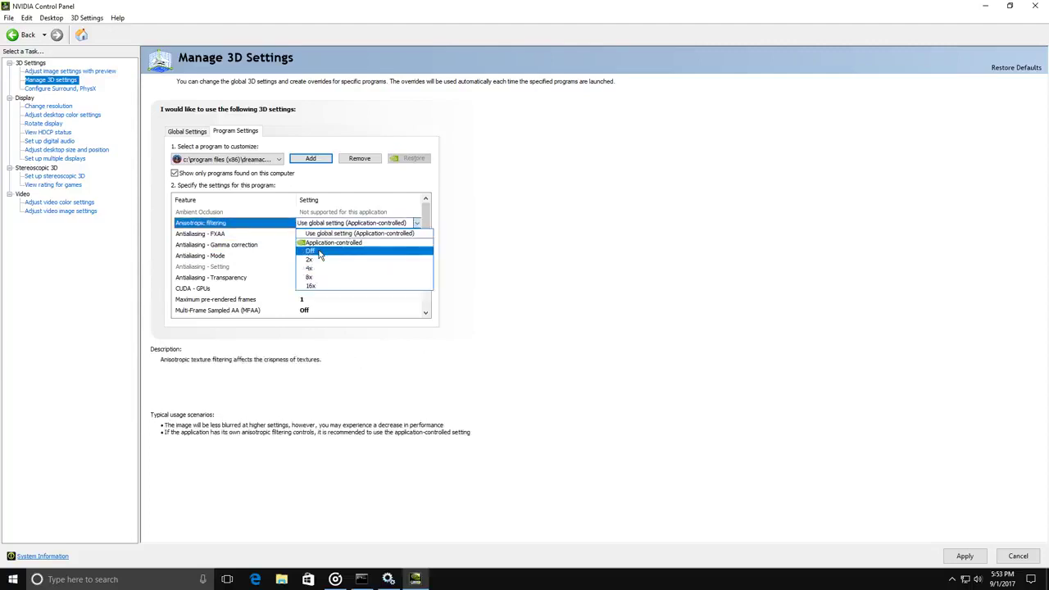
pyautogui.click(321, 256)
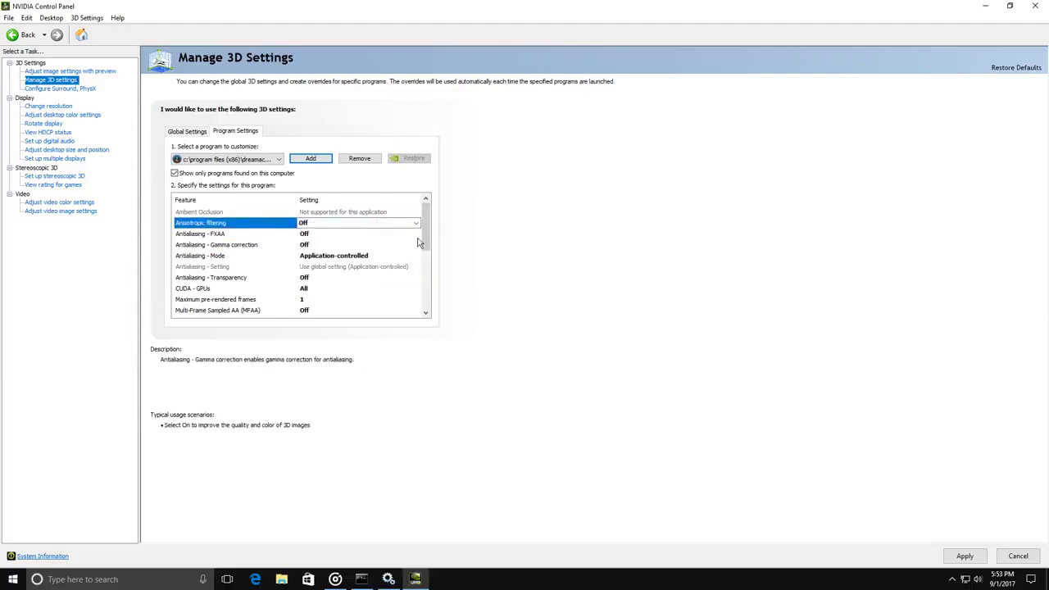
# - Review the DreamACE program's 3D settings, including the antialiasing mode options, and apply the changes
pyautogui.click(336, 258)
pyautogui.click(336, 259)
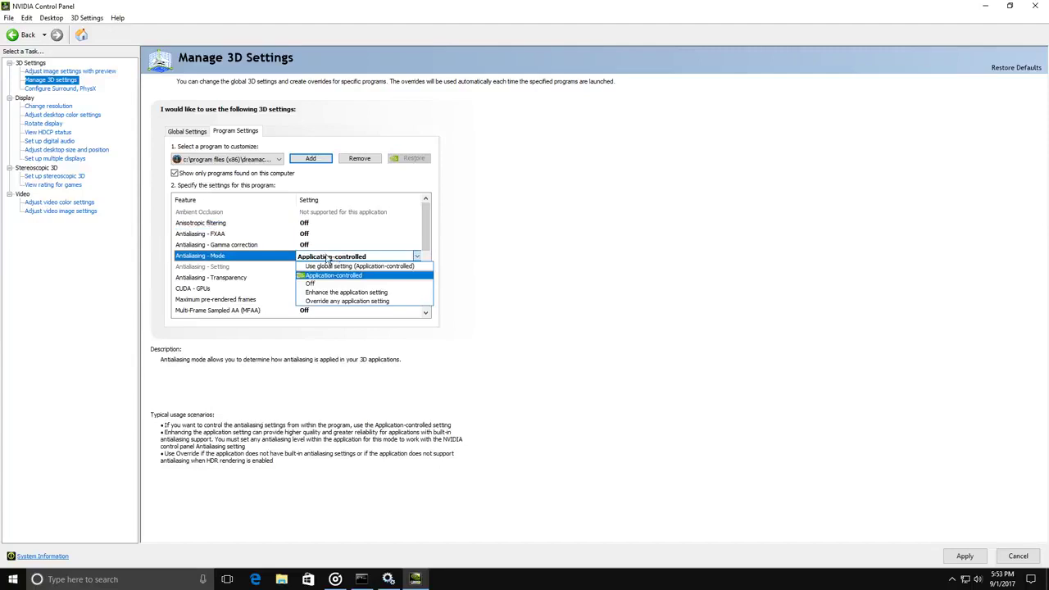
pyautogui.click(329, 260)
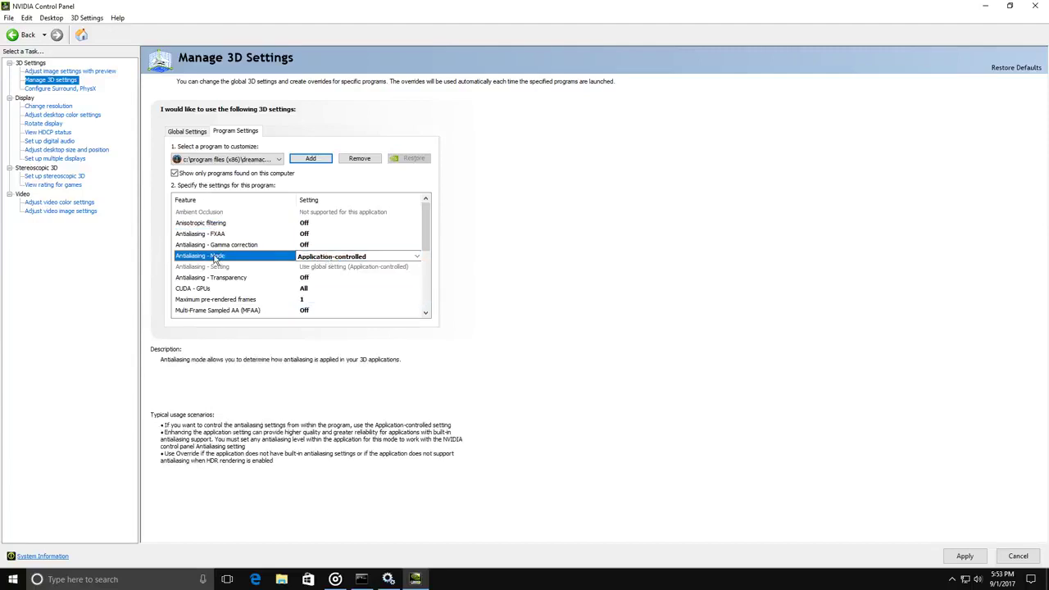
pyautogui.scroll(-2, 432, 255)
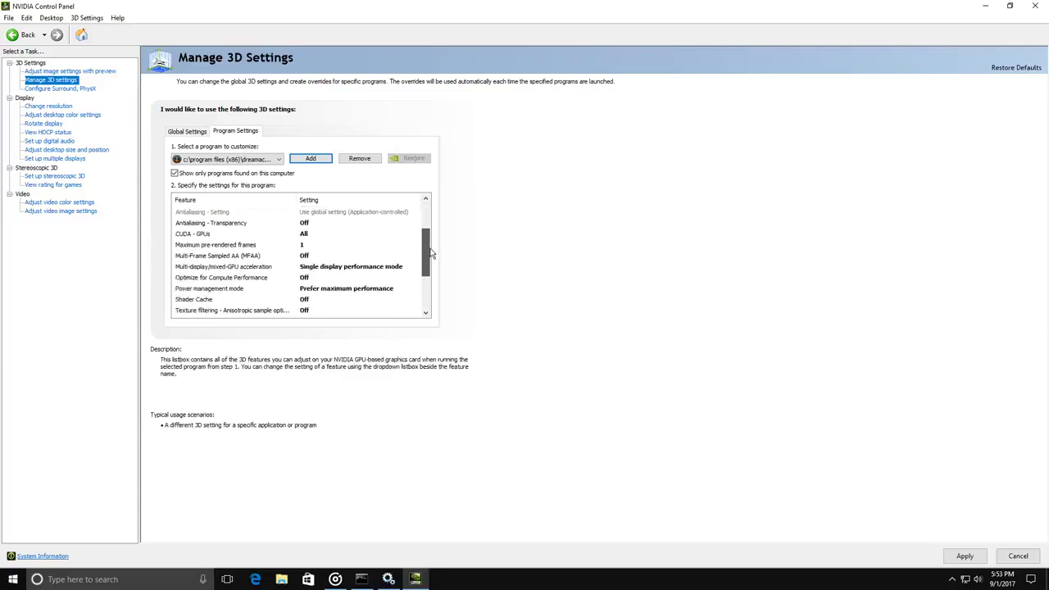
pyautogui.scroll(-3, 431, 254)
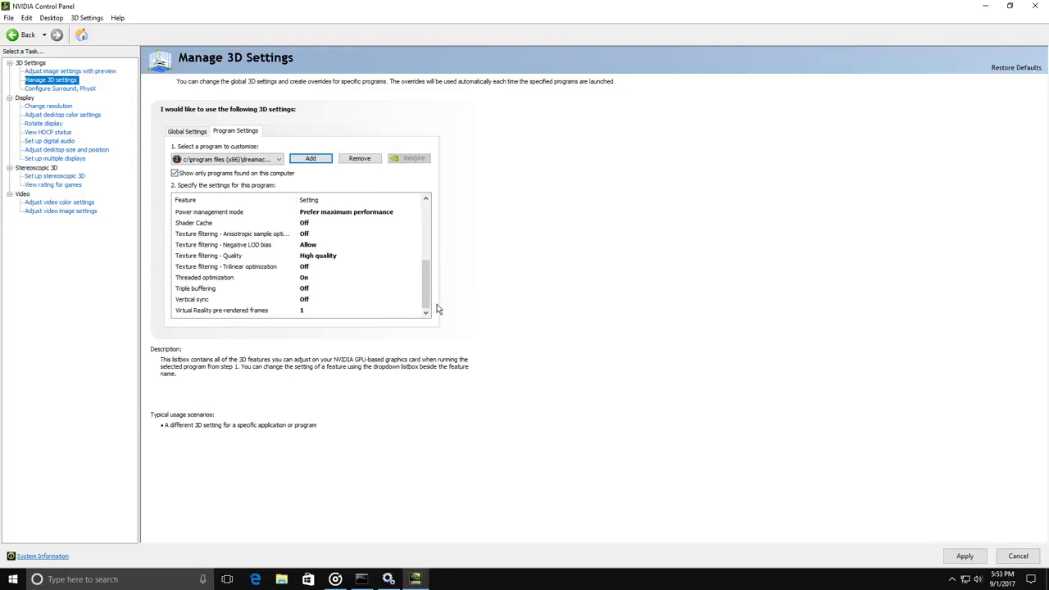
pyautogui.click(961, 556)
# - Set the PhysX processor to GeForce GTX 960 and apply the change
pyautogui.click(82, 88)
pyautogui.click(382, 151)
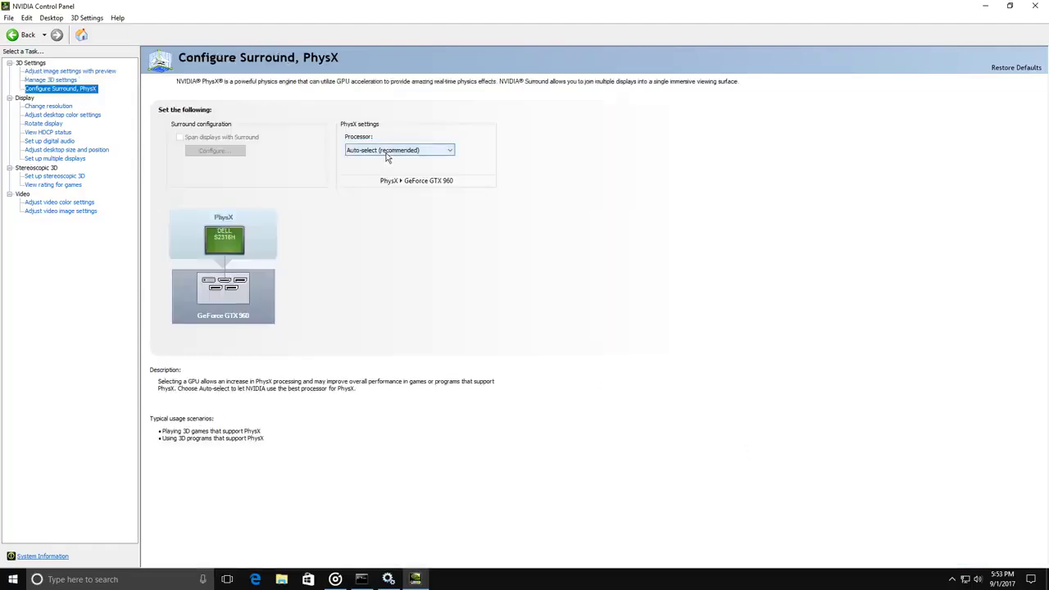
pyautogui.click(383, 172)
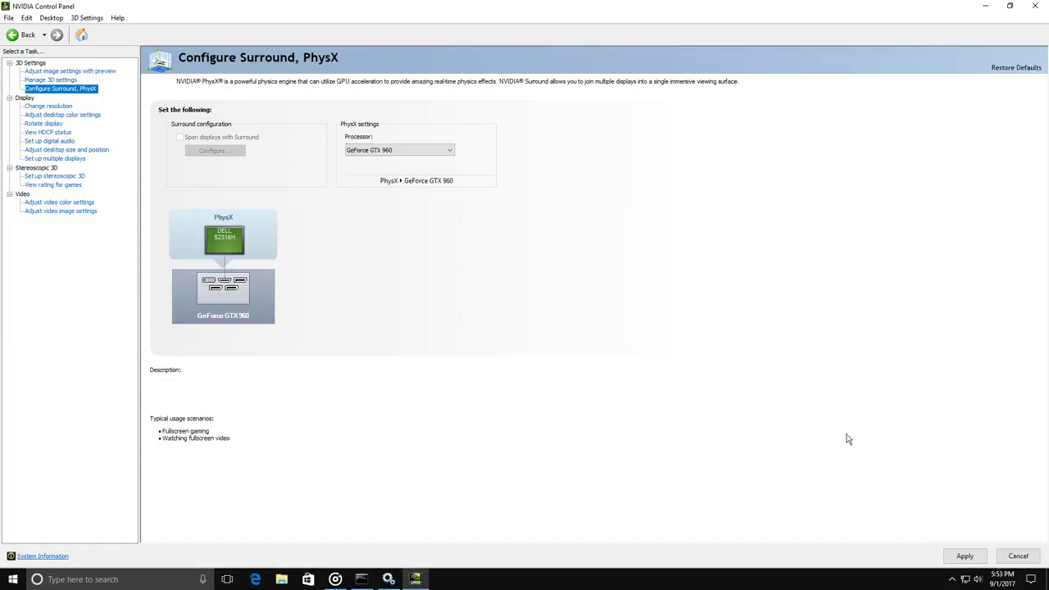
pyautogui.click(965, 555)
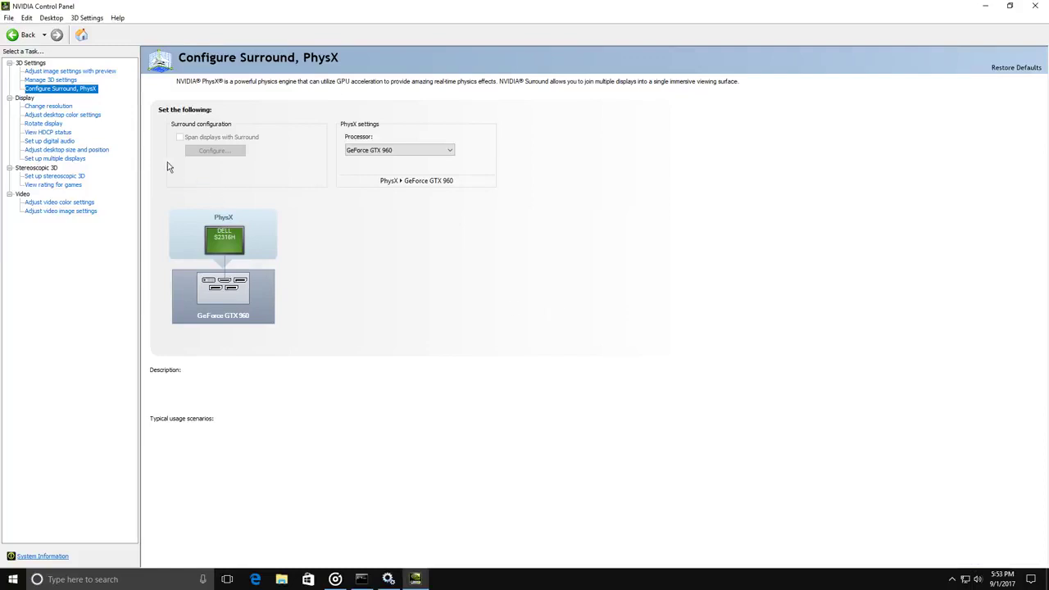
# - In the display resolution settings, use NVIDIA color settings with Full output dynamic range and apply the change
pyautogui.click(60, 108)
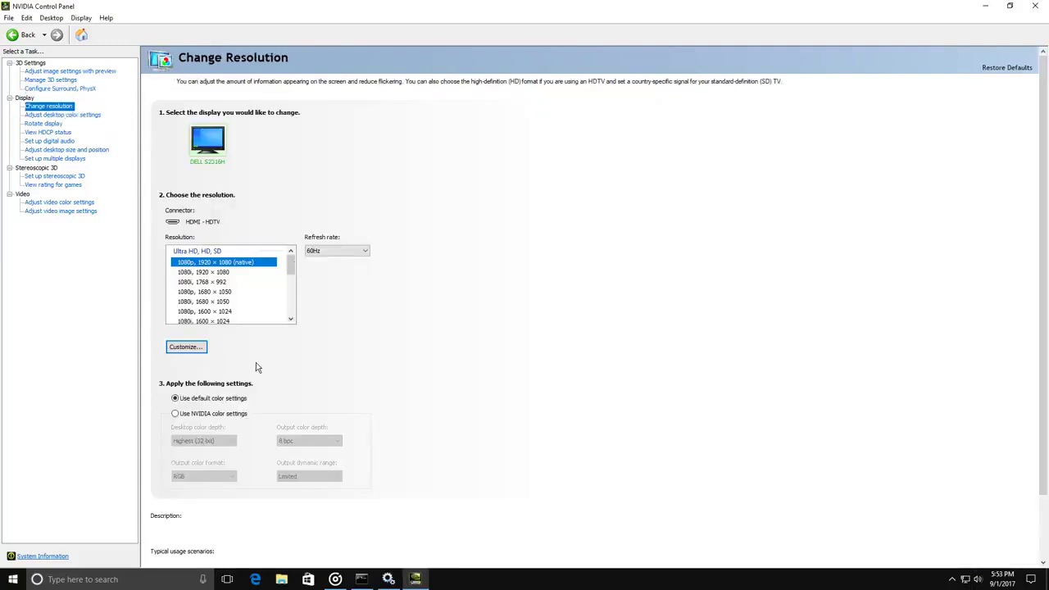
pyautogui.click(227, 414)
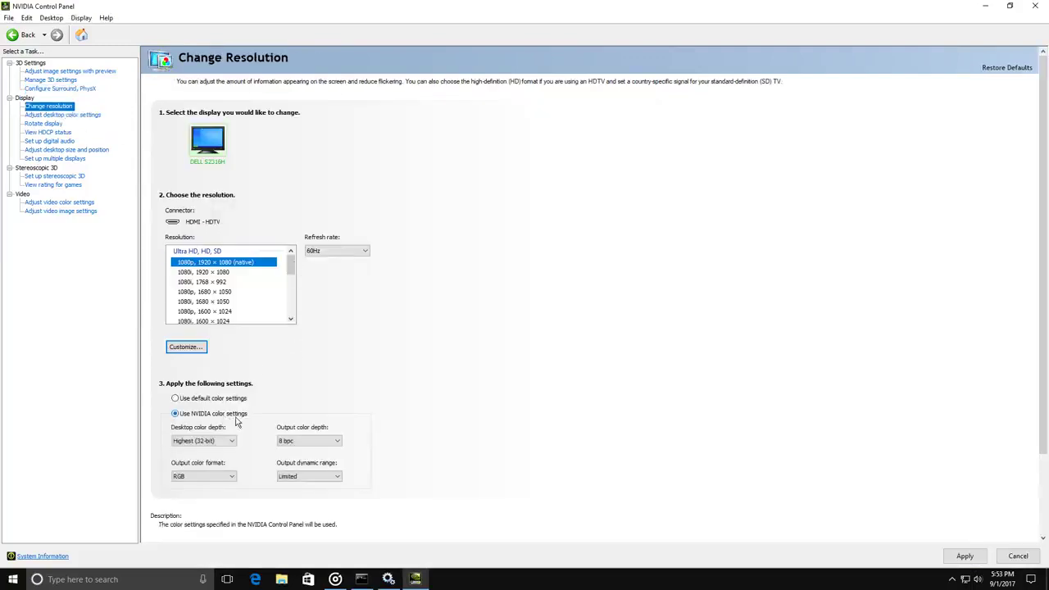
pyautogui.click(318, 478)
pyautogui.click(306, 492)
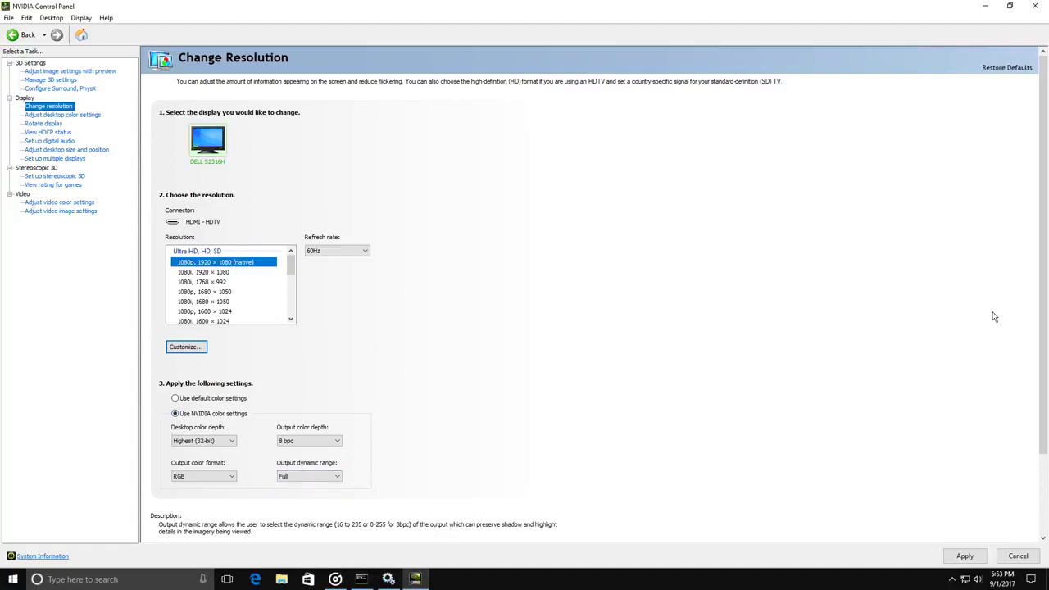
pyautogui.moveTo(1041, 364); pyautogui.dragTo(1046, 484)
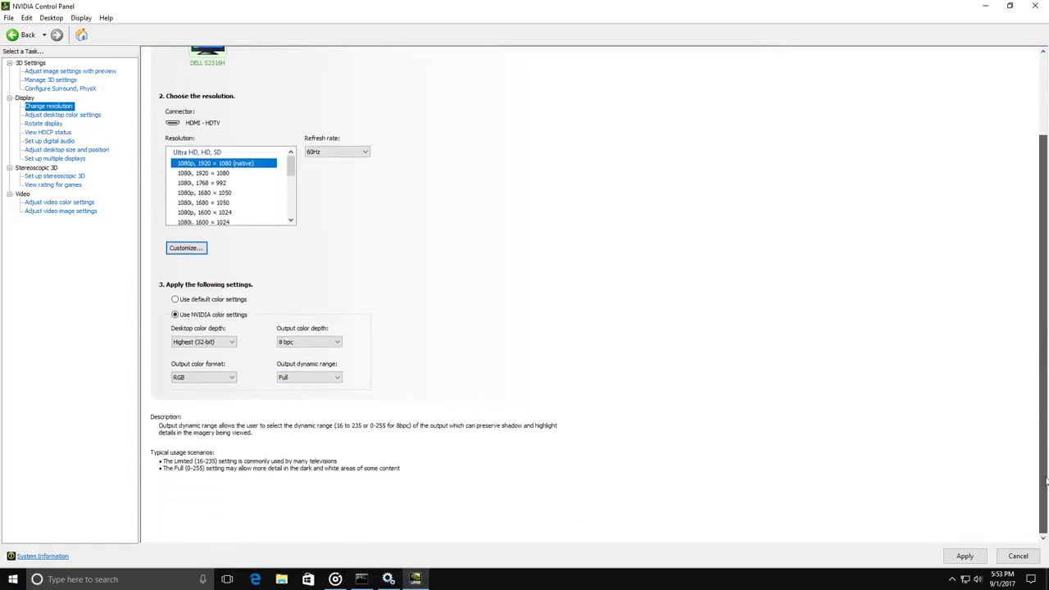
pyautogui.click(965, 556)
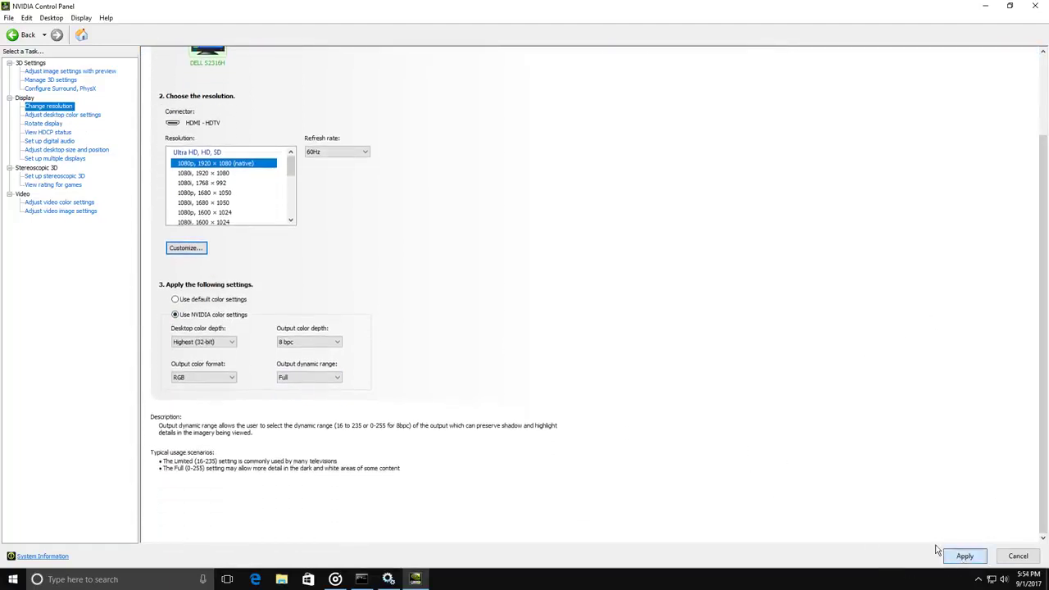
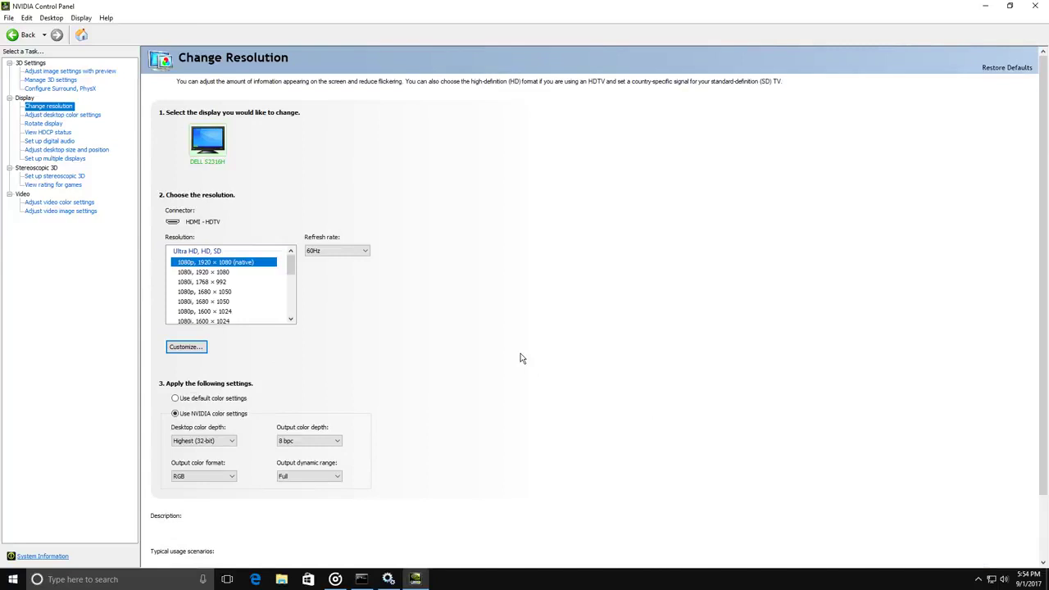
# - Set desktop scaling to Full-screen performed on the GPU, override the scaling mode set by games and programs, and keep the changes
pyautogui.click(98, 151)
pyautogui.click(212, 260)
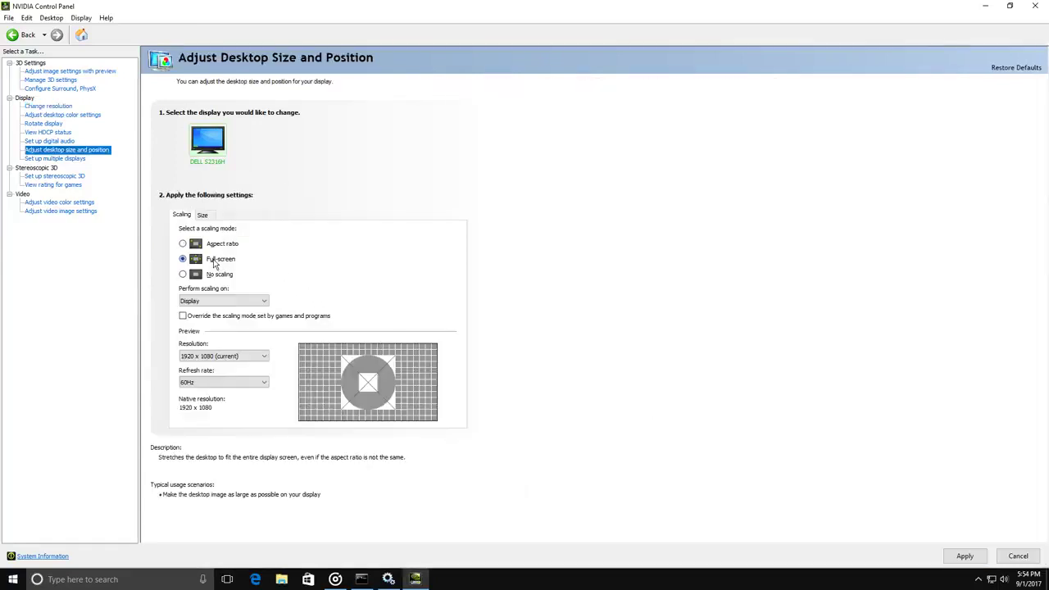
pyautogui.click(236, 305)
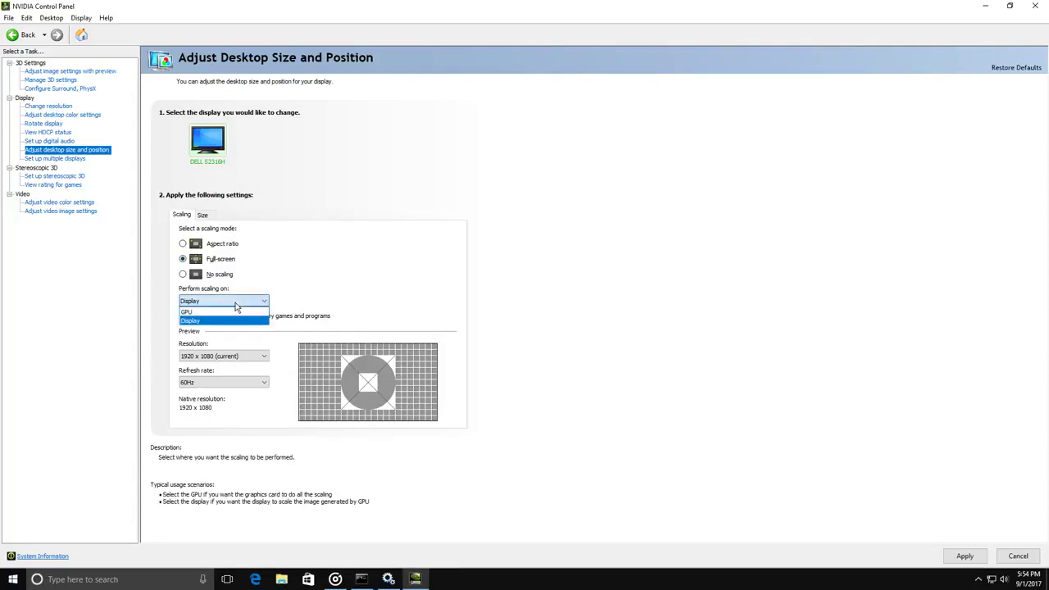
pyautogui.click(205, 311)
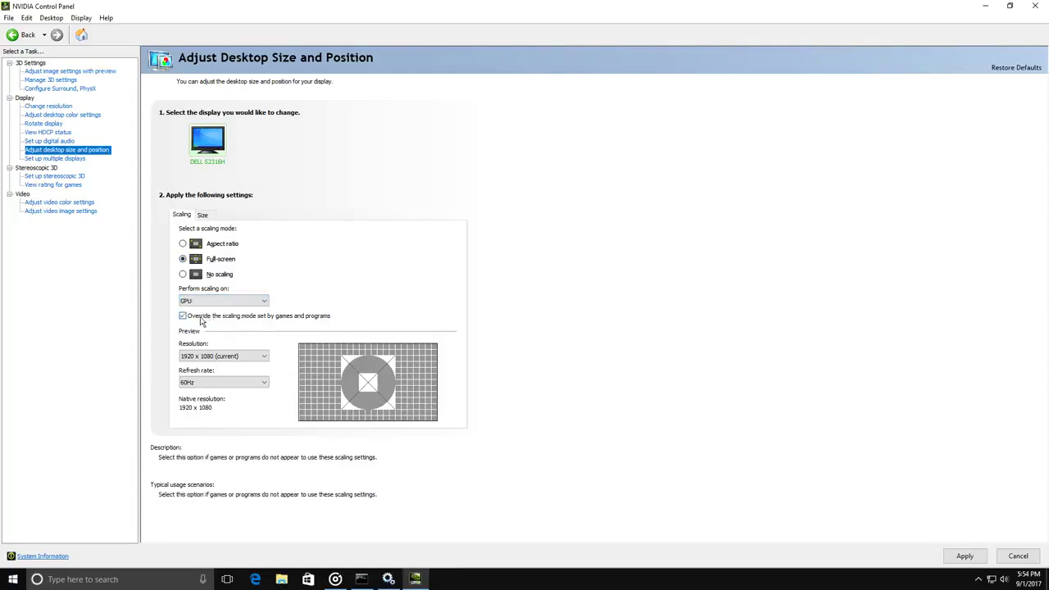
pyautogui.click(965, 556)
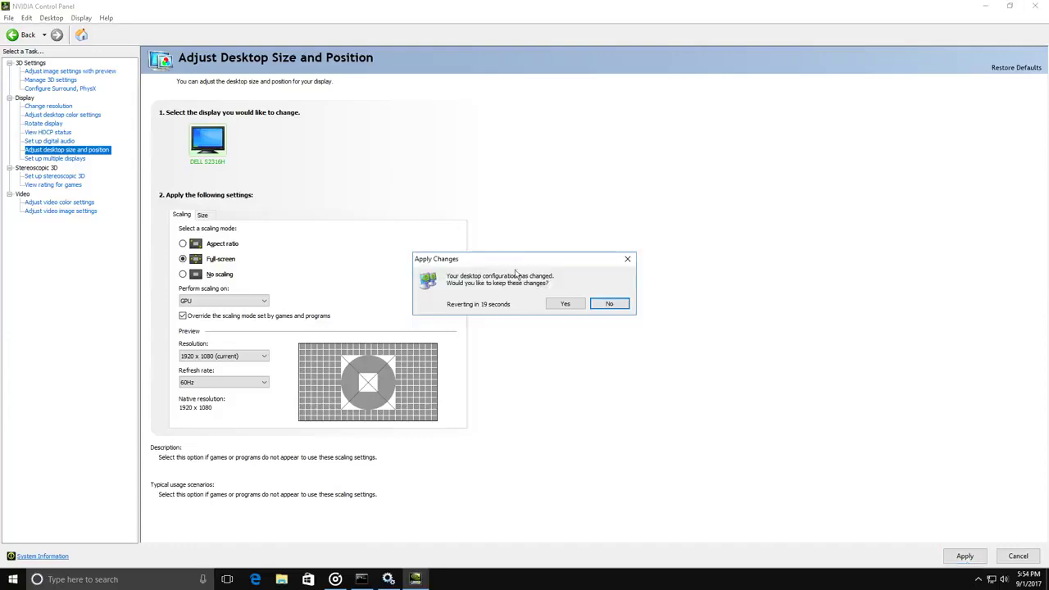
pyautogui.click(565, 305)
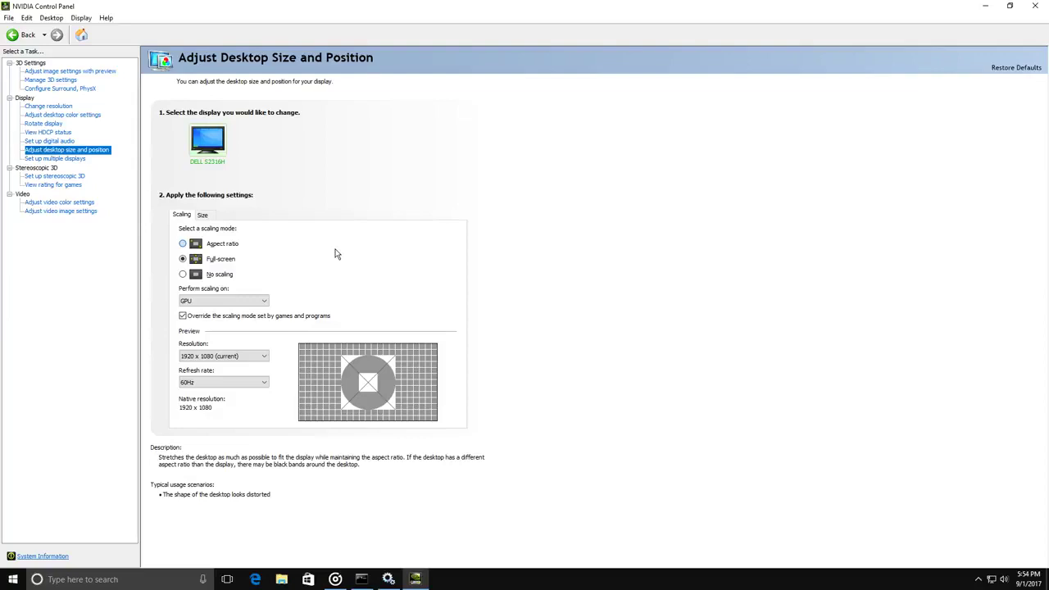
# - Review the global 3D settings, the program-specific 3D settings and the PhysX configuration, and close NVIDIA Control Panel
pyautogui.click(61, 80)
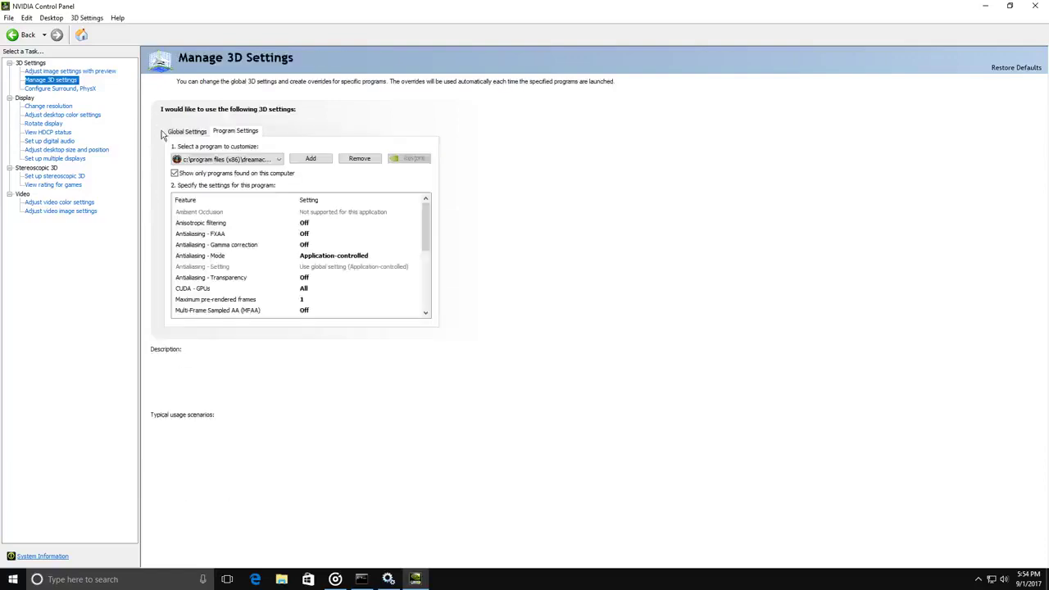
pyautogui.click(187, 132)
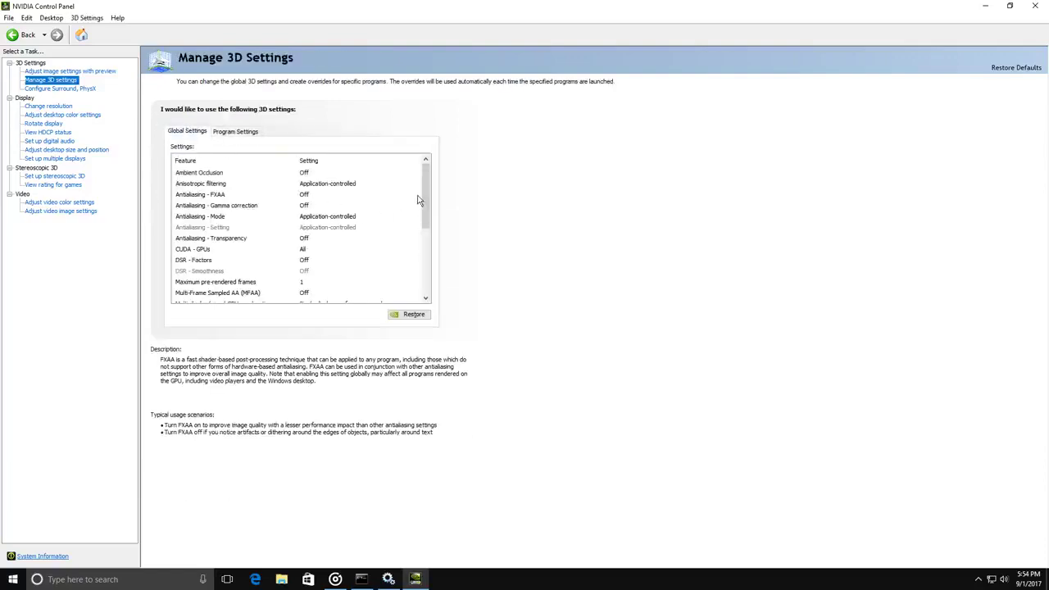
pyautogui.moveTo(426, 201); pyautogui.dragTo(440, 288)
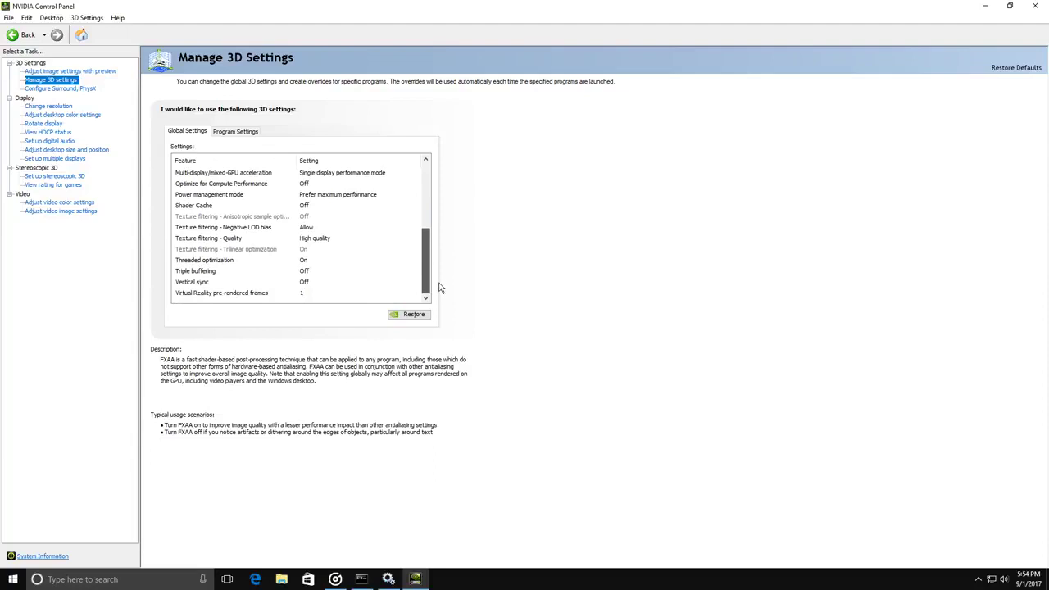
pyautogui.moveTo(438, 271); pyautogui.dragTo(440, 192)
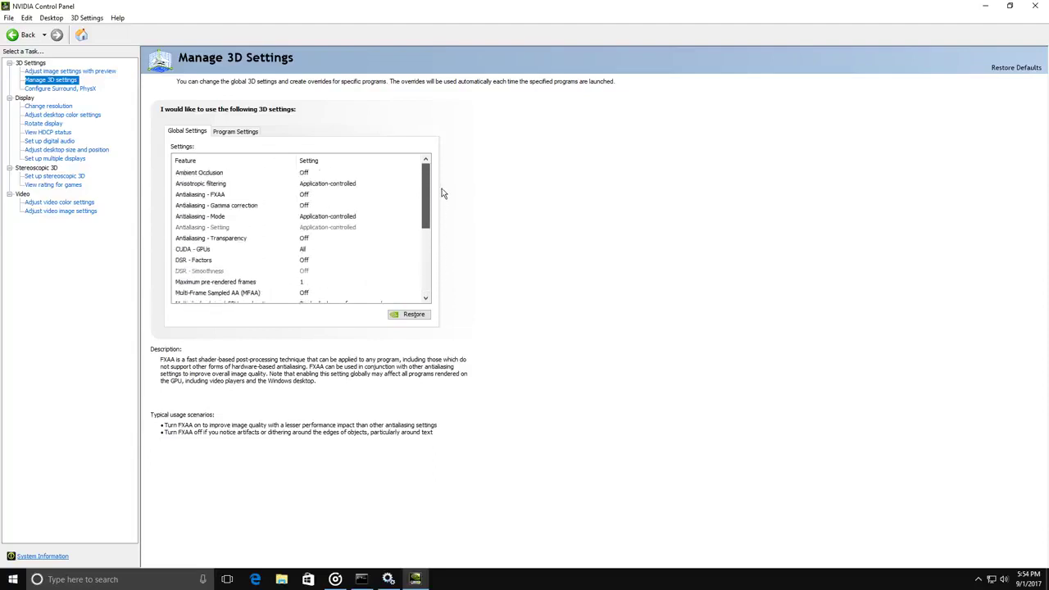
pyautogui.click(233, 132)
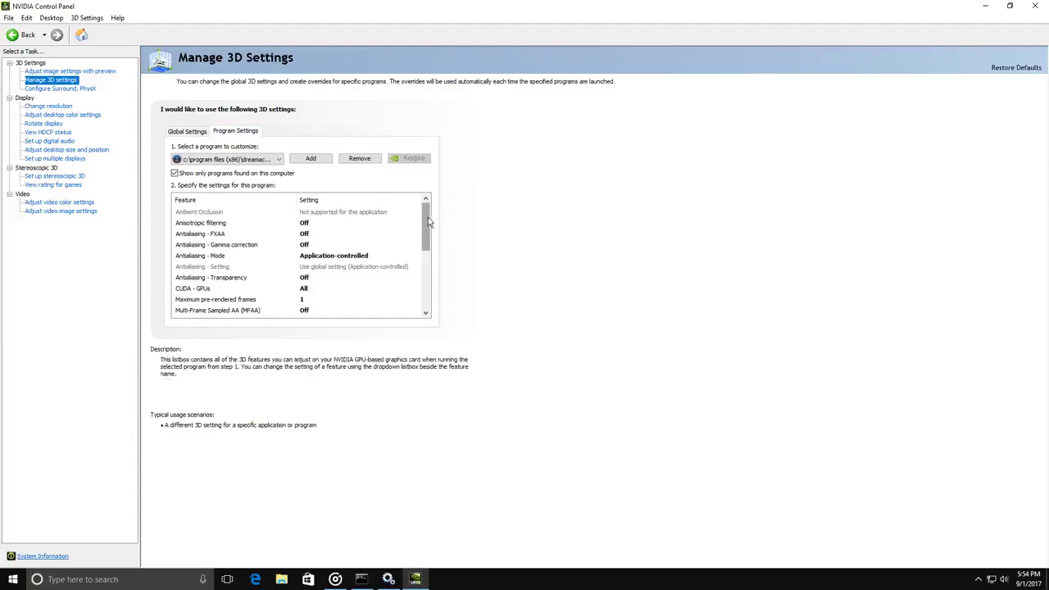
pyautogui.moveTo(426, 225); pyautogui.dragTo(450, 221)
pyautogui.click(82, 89)
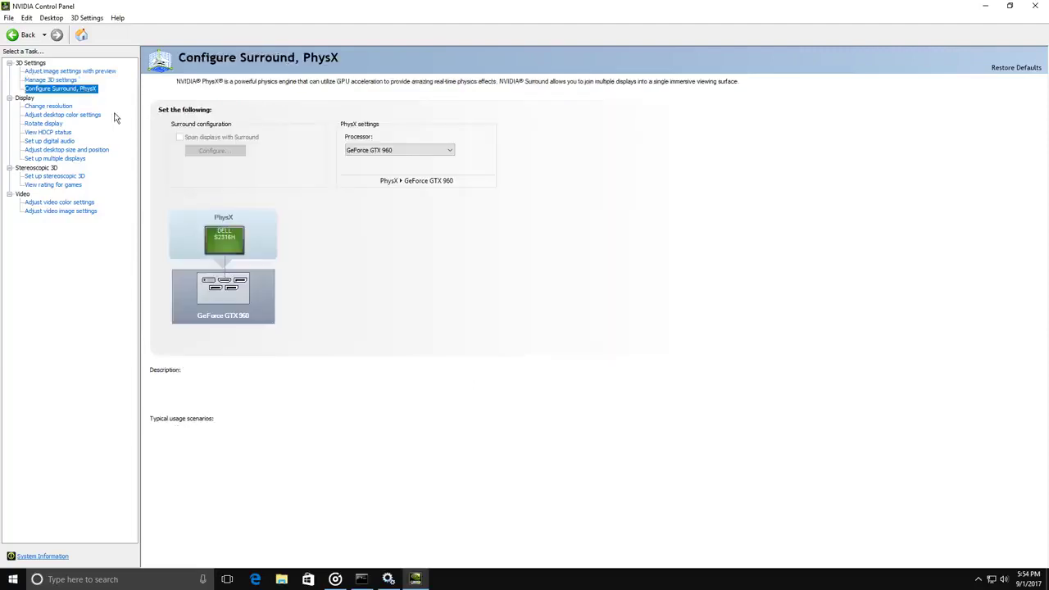
pyautogui.click(1036, 6)
# - Switch to Services, stop the NVIDIA Telemetry Container service and set its startup type to Disabled
pyautogui.click(389, 579)
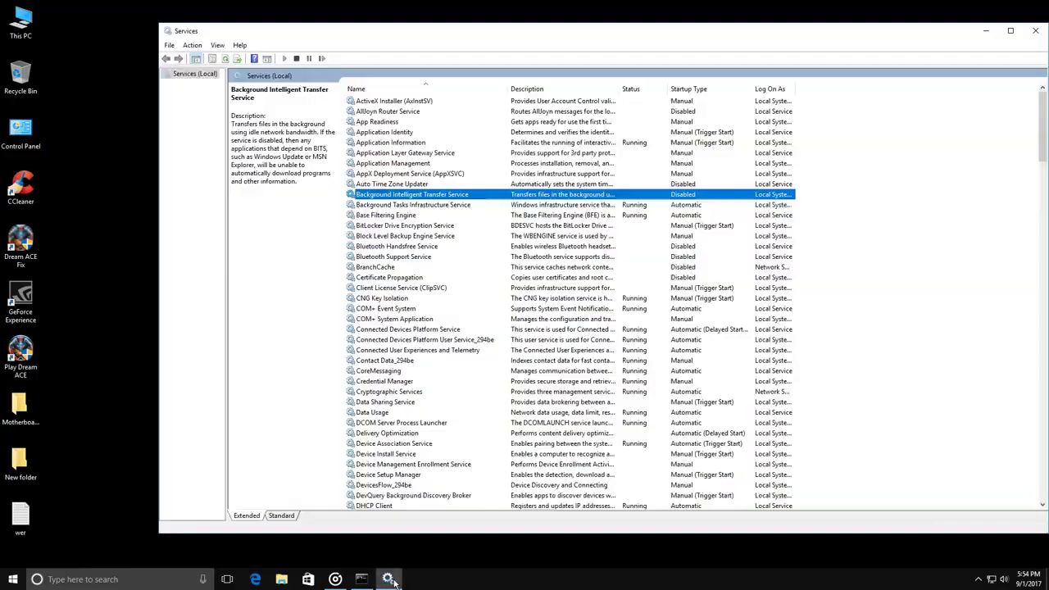
pyautogui.click(378, 375)
pyautogui.scroll(-18, 426, 381)
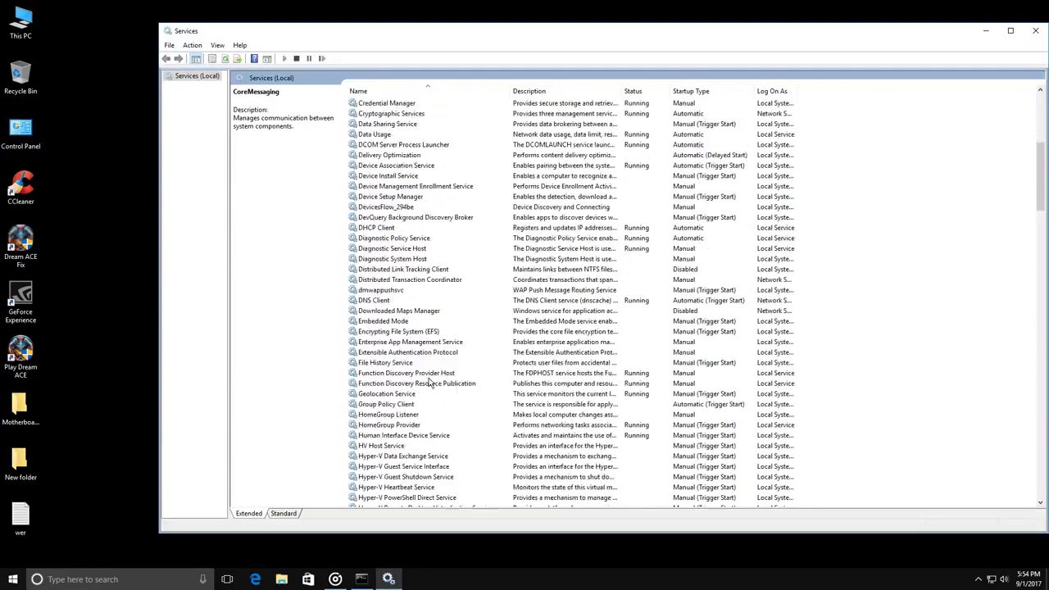
pyautogui.scroll(-10, 432, 385)
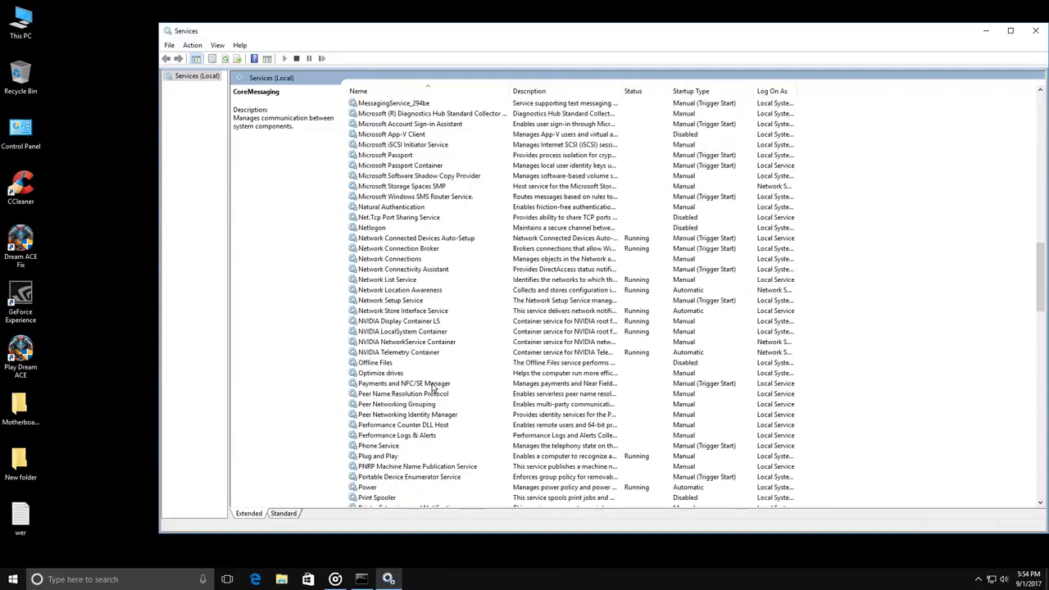
pyautogui.click(447, 354)
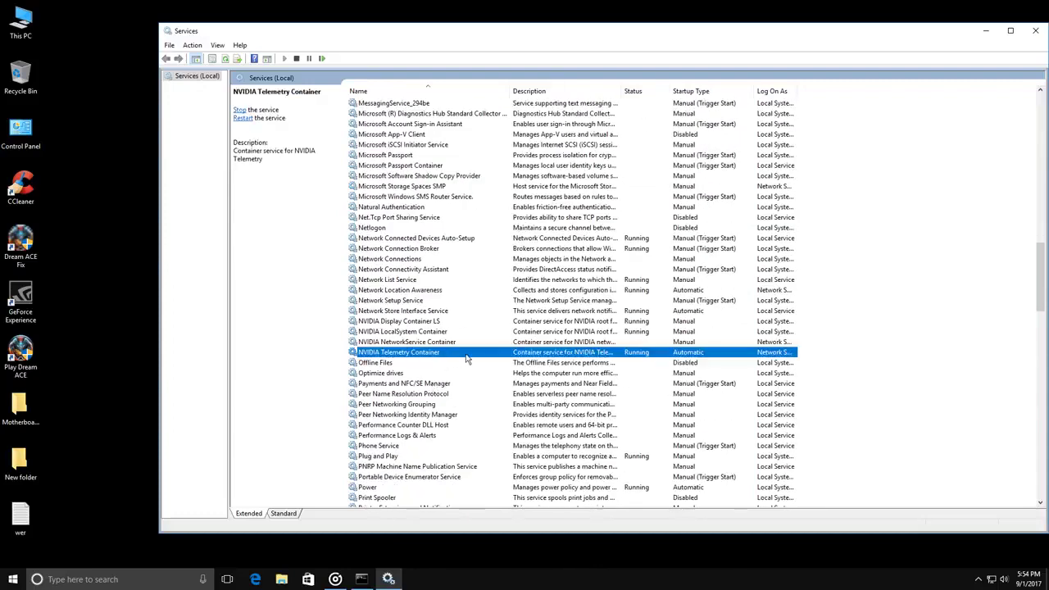
pyautogui.doubleClick(435, 354)
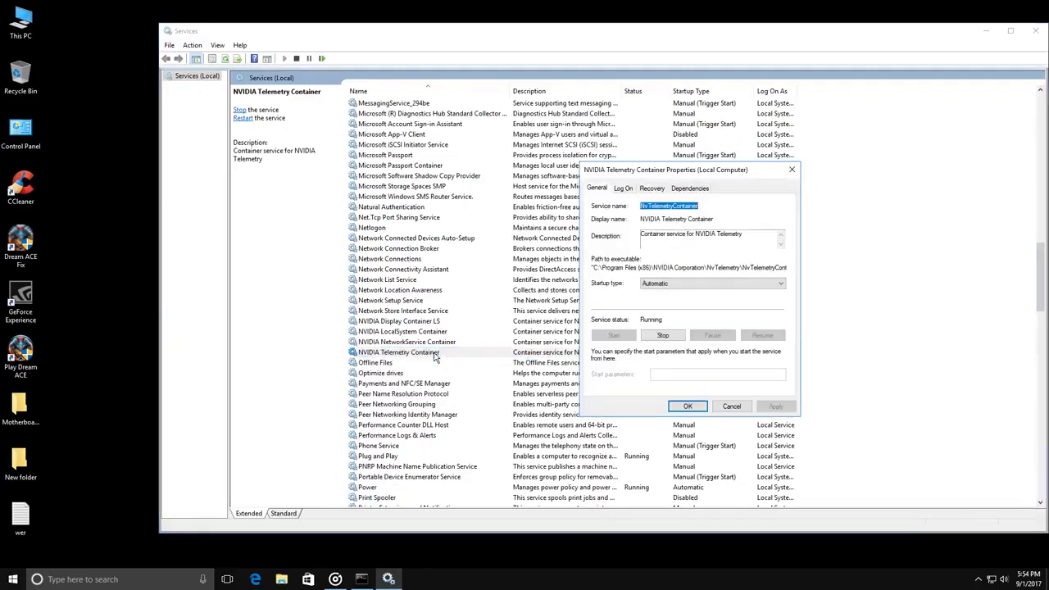
pyautogui.click(663, 336)
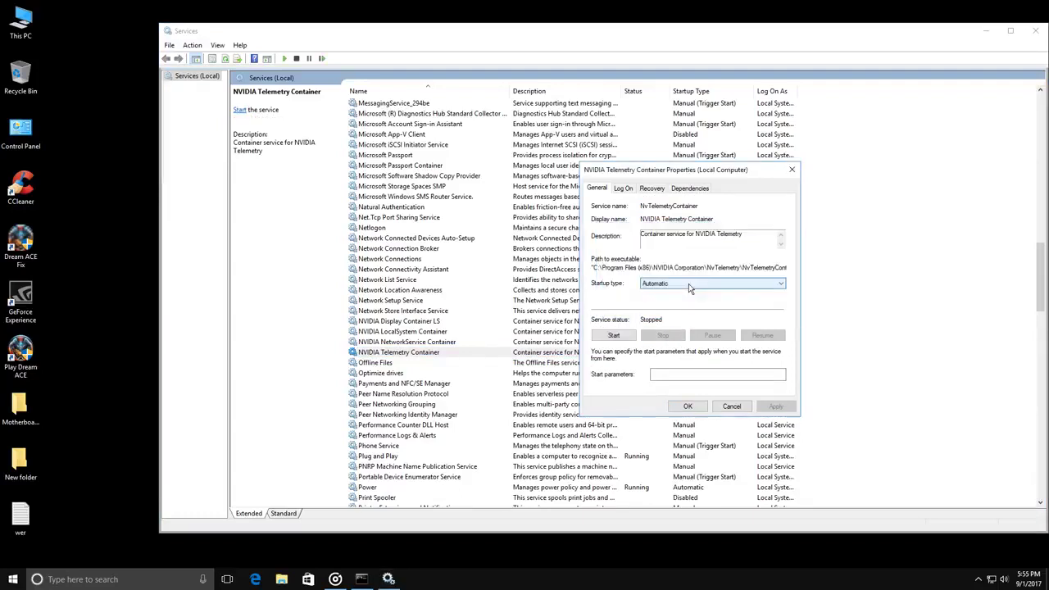
pyautogui.click(689, 283)
pyautogui.click(655, 315)
pyautogui.click(776, 407)
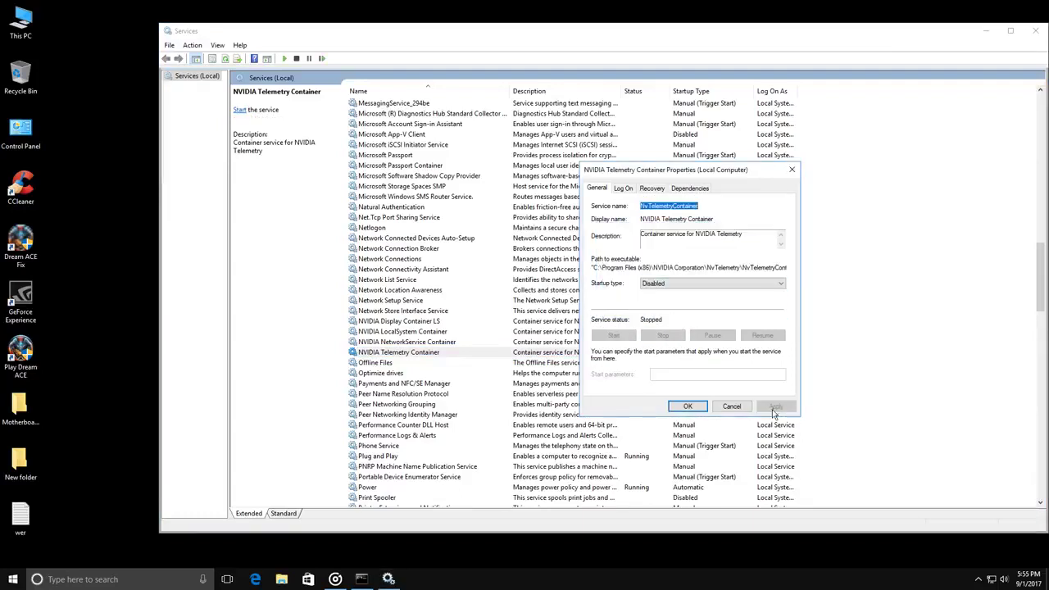
pyautogui.click(689, 407)
# - Stop the NVIDIA Display Container LS service and set its startup type to Disabled
pyautogui.click(434, 322)
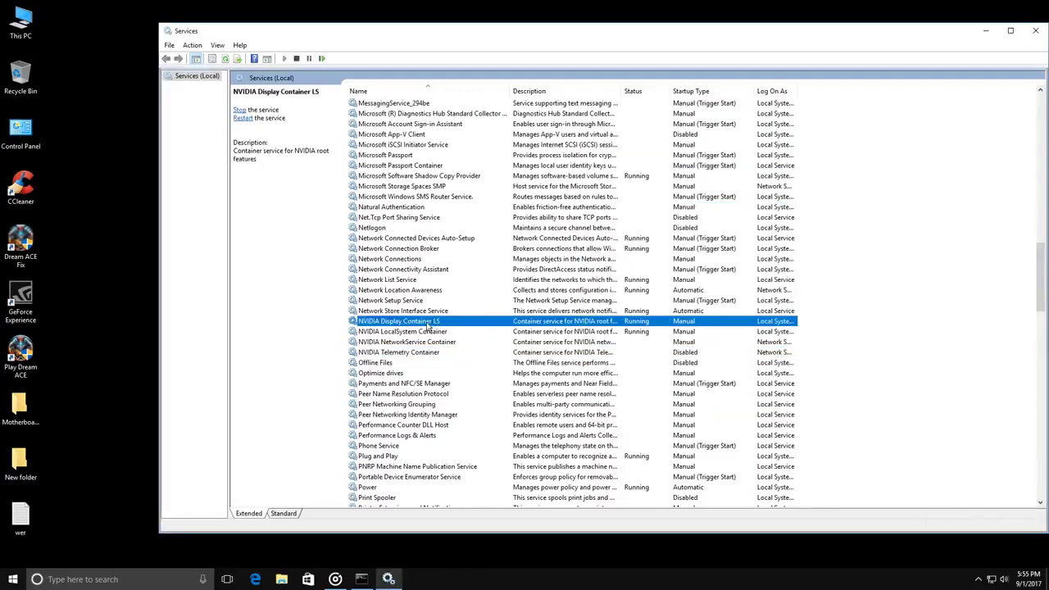
pyautogui.doubleClick(426, 326)
pyautogui.click(665, 338)
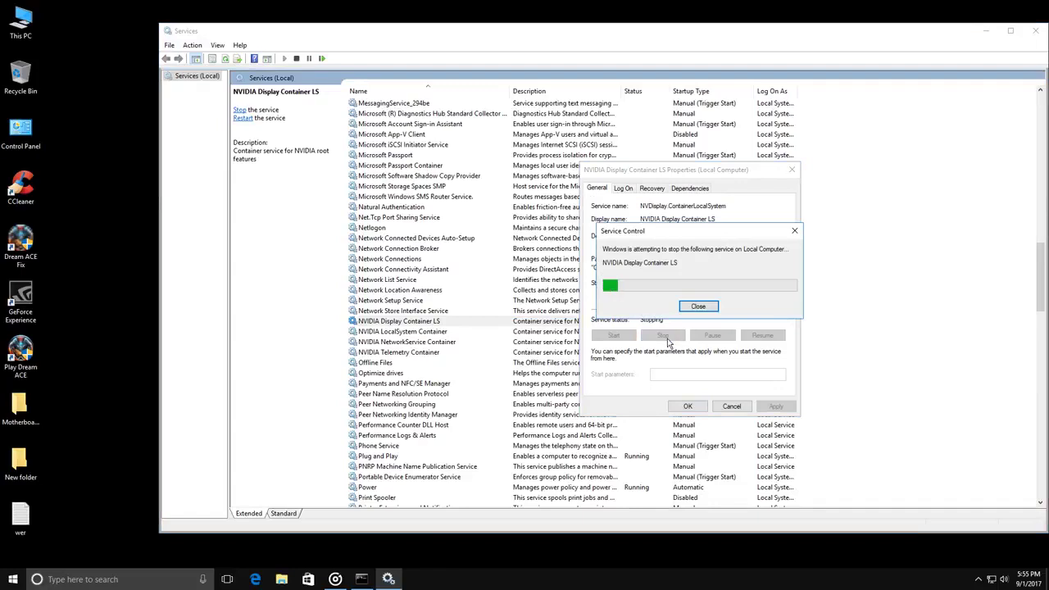
pyautogui.click(679, 284)
pyautogui.click(672, 313)
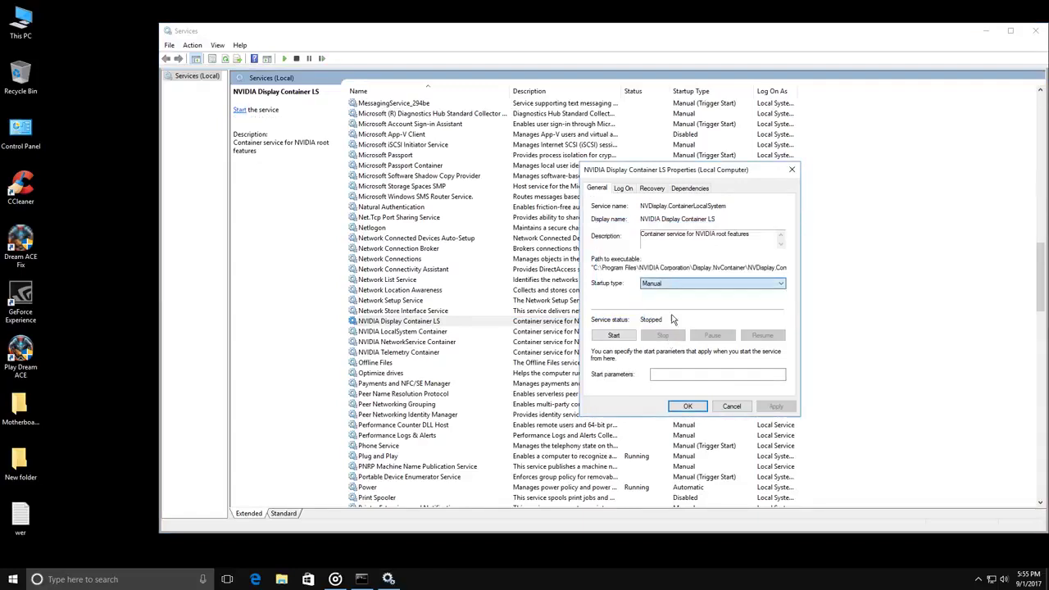
pyautogui.press('Down')
pyautogui.click(687, 407)
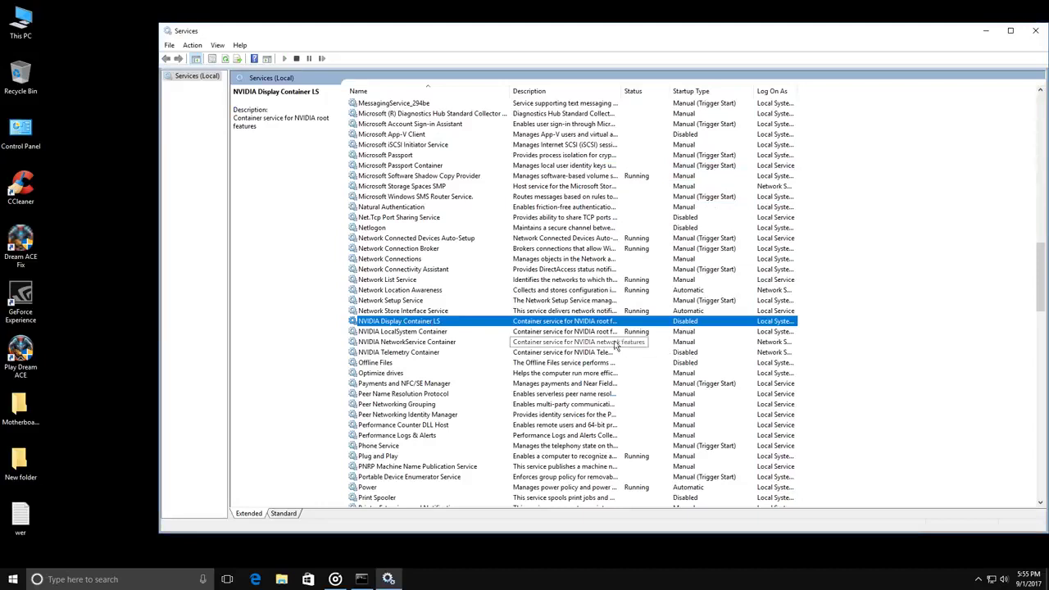
# - Review the startup types of the NVIDIA services and the rest of the services list, and close Services
pyautogui.click(590, 333)
pyautogui.click(621, 343)
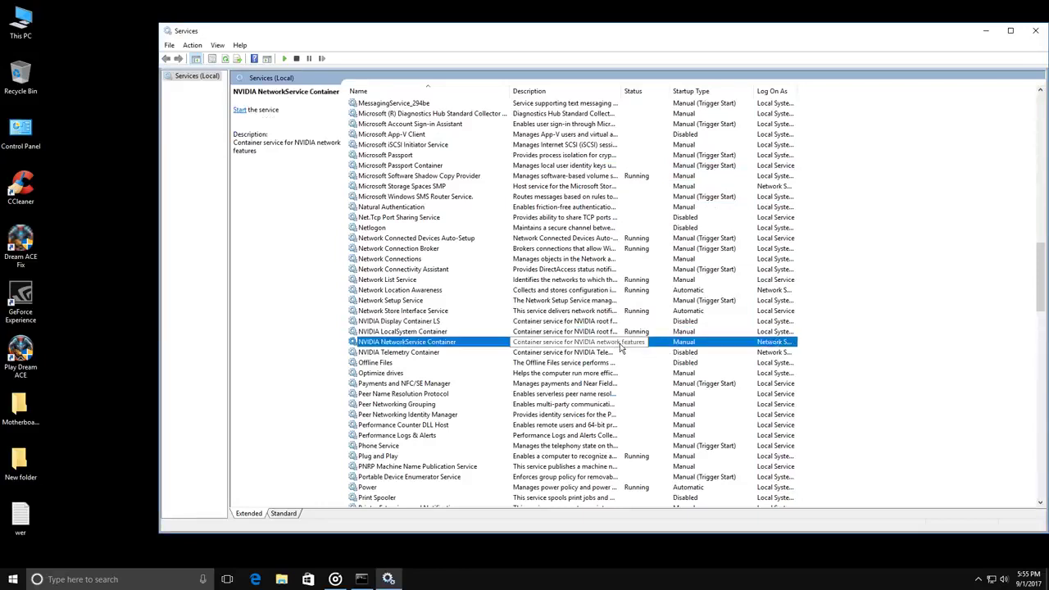
pyautogui.click(580, 353)
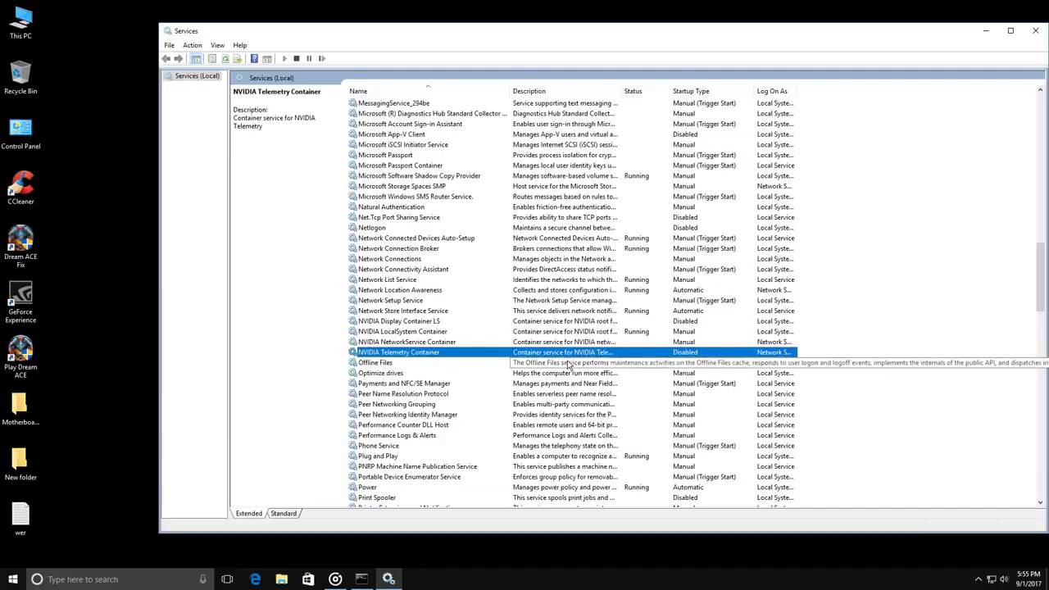
pyautogui.scroll(-8, 568, 365)
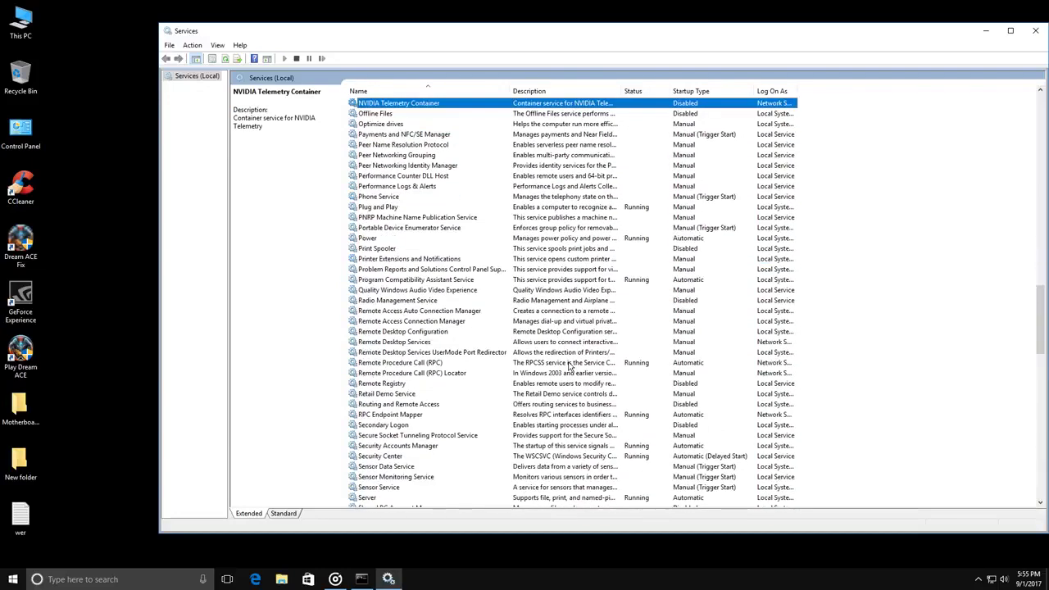
pyautogui.scroll(-13, 568, 366)
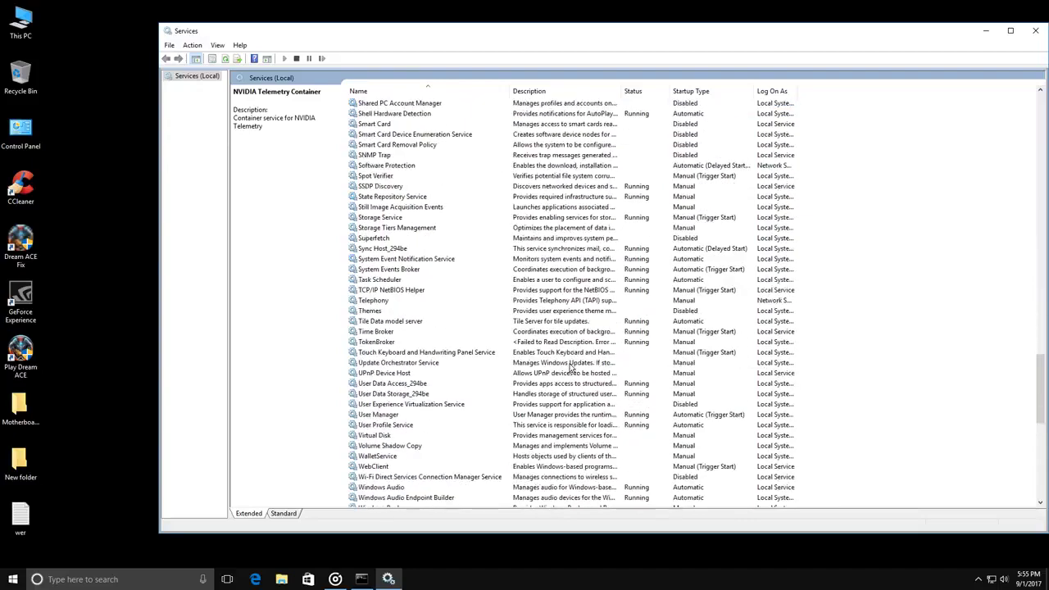
pyautogui.scroll(-14, 572, 368)
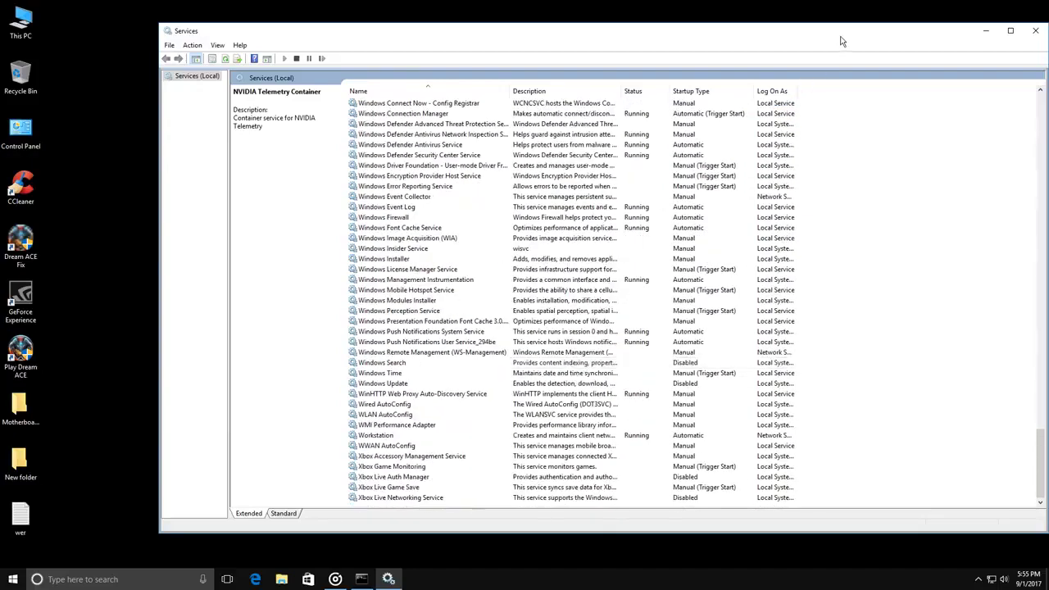
pyautogui.moveTo(841, 41); pyautogui.dragTo(737, 47)
pyautogui.click(303, 267)
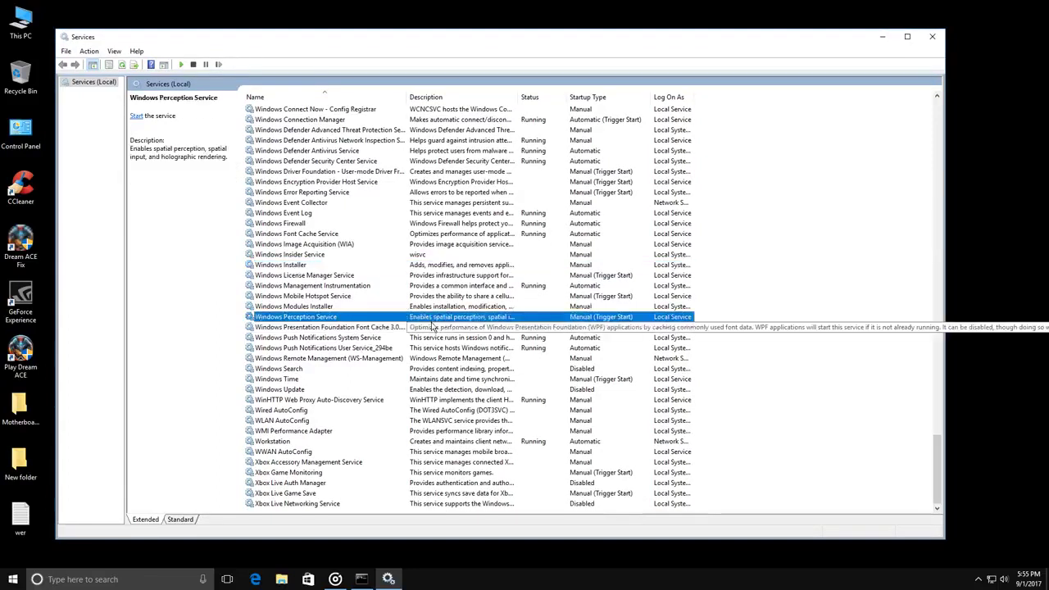
pyautogui.click(933, 36)
# - Refresh the desktop and open the Windows search
pyautogui.rightClick(555, 290)
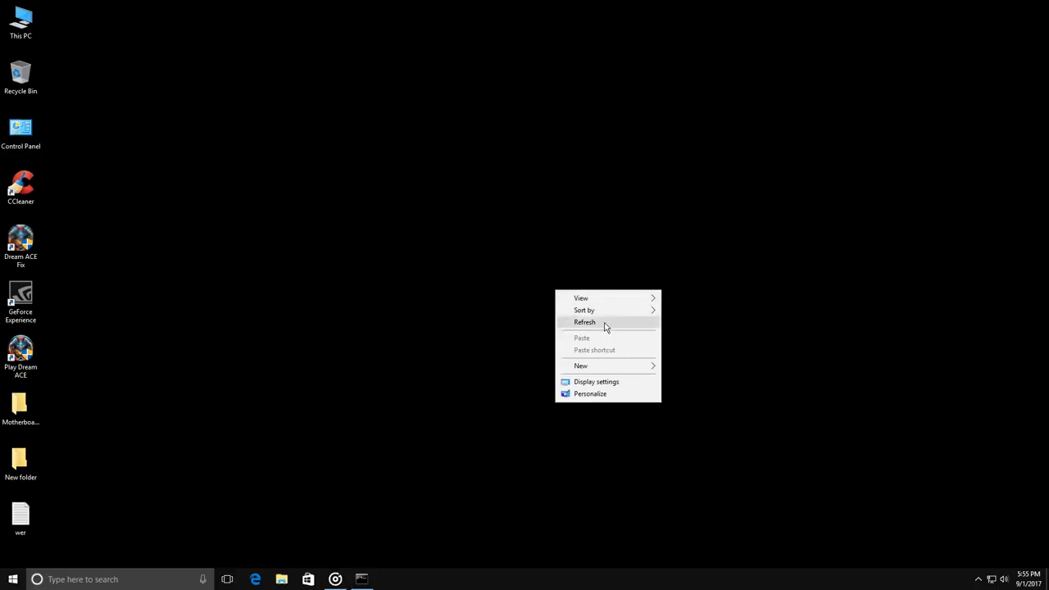
pyautogui.click(608, 321)
pyautogui.click(138, 575)
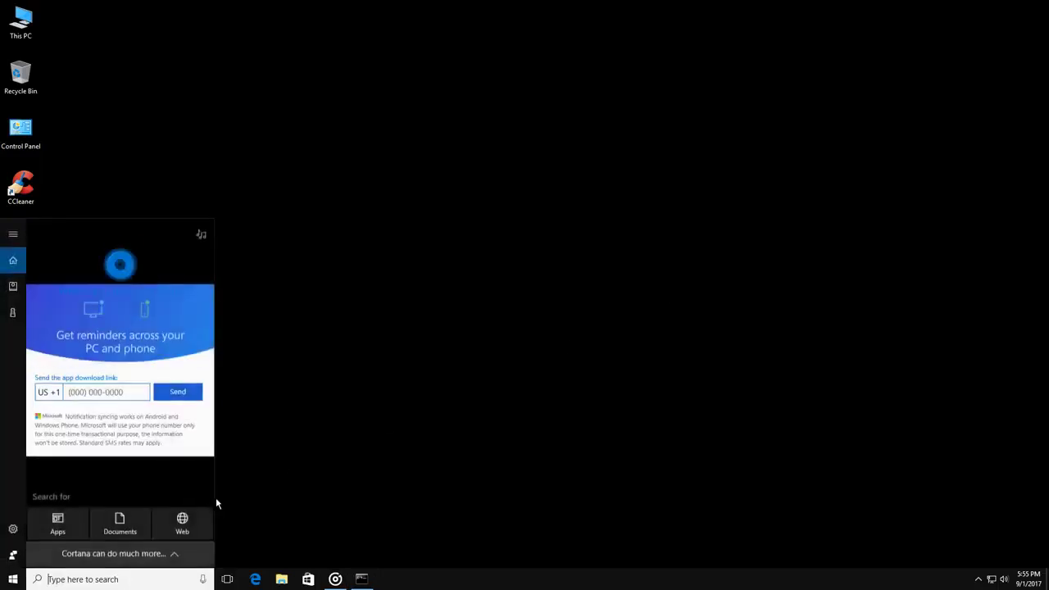
pyautogui.write('cmd')
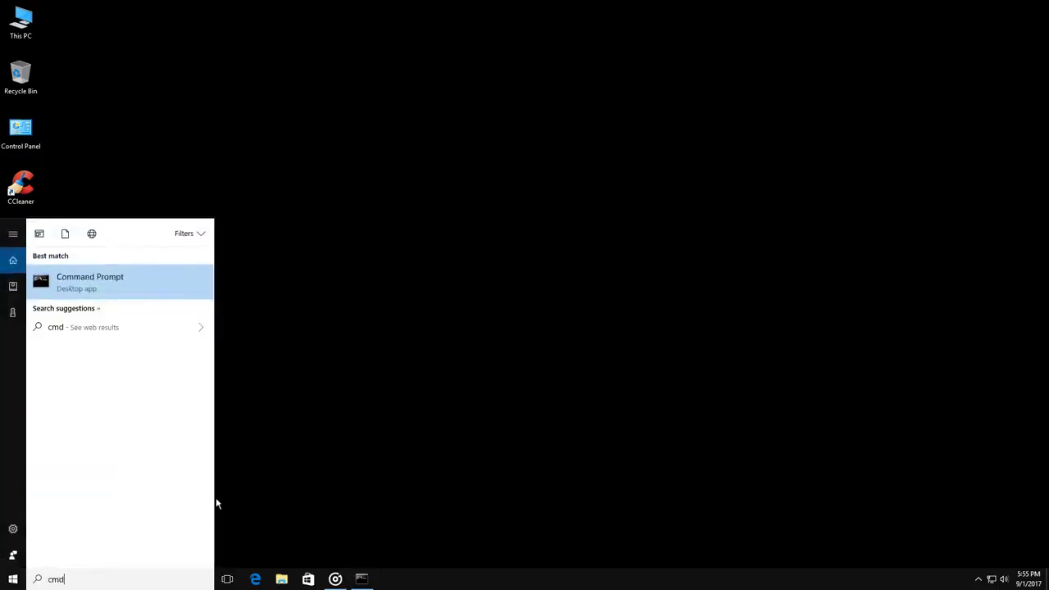
pyautogui.press('BackSpace')
pyautogui.press('BackSpace')
pyautogui.press('BackSpace')
# - Search for "mscon" and run System Configuration as administrator
pyautogui.write('m')
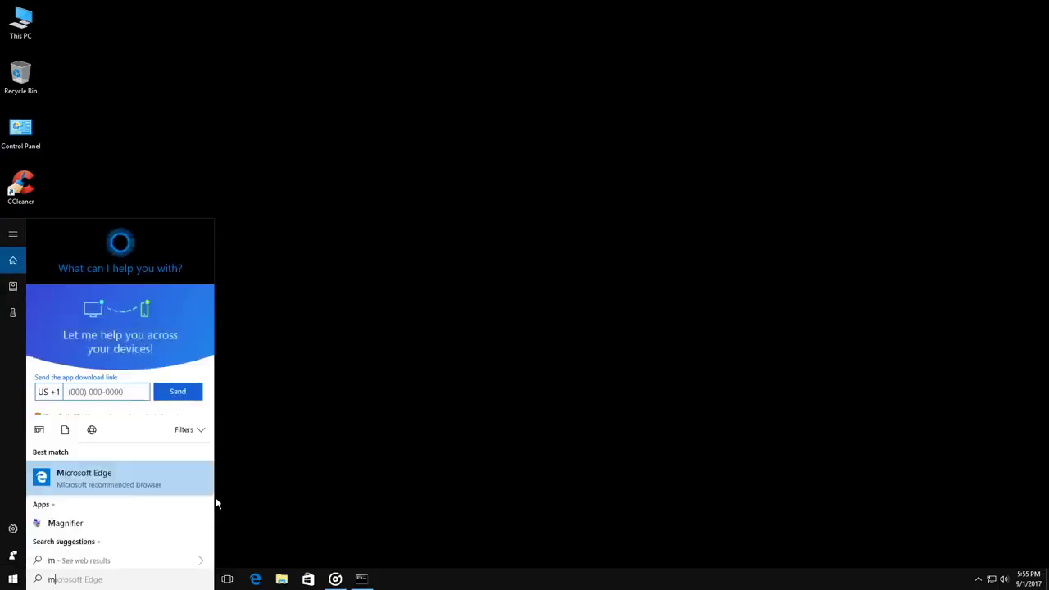
pyautogui.write('scon')
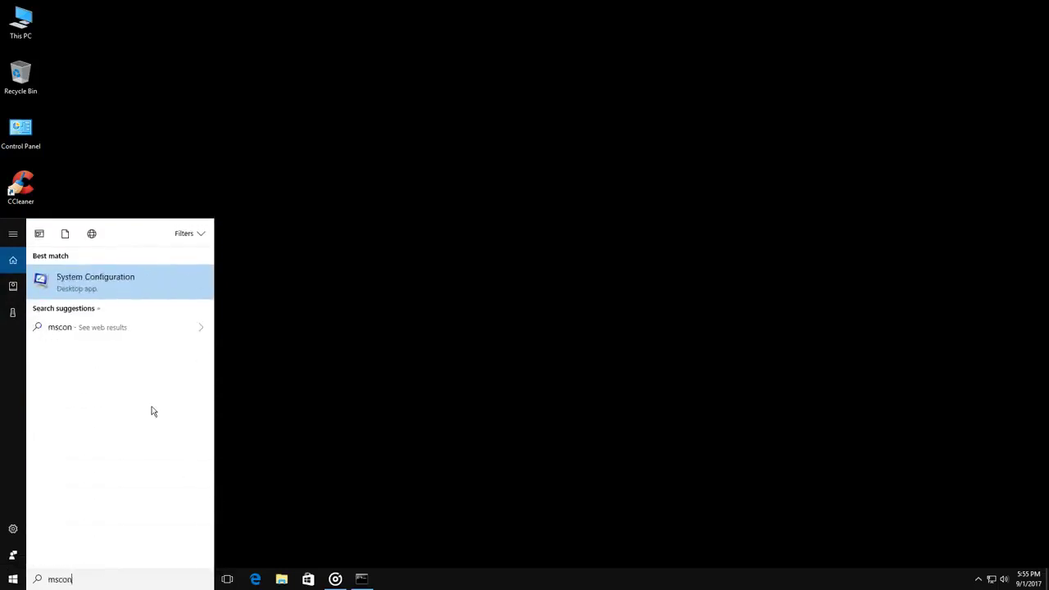
pyautogui.rightClick(139, 280)
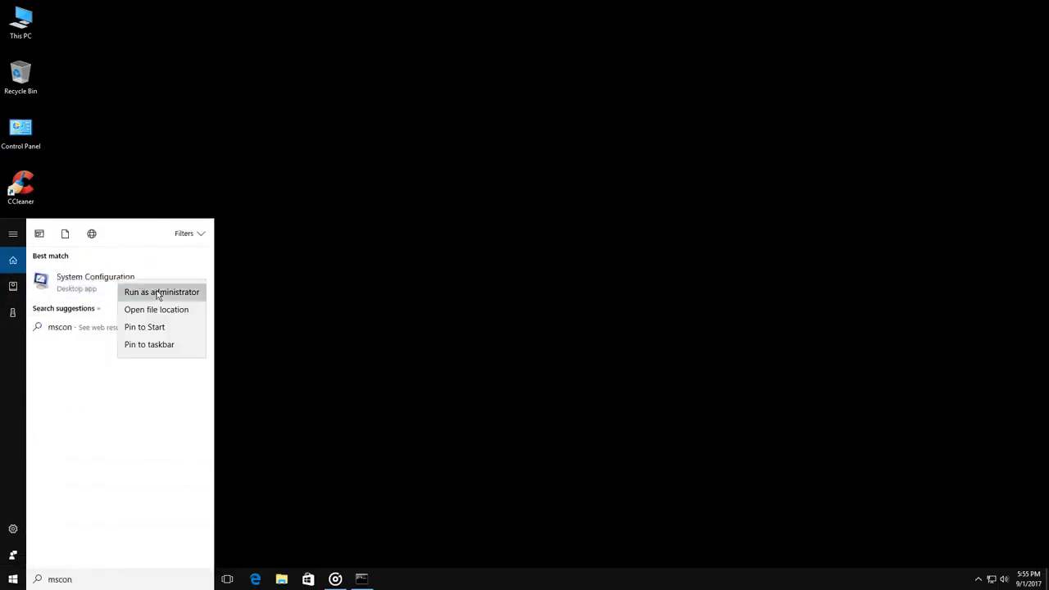
pyautogui.click(160, 292)
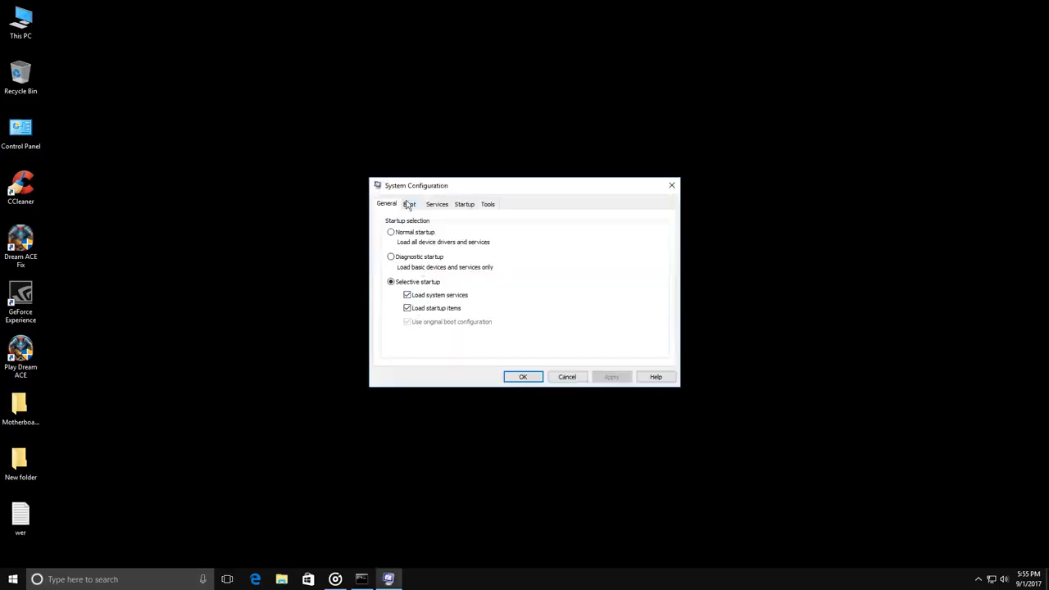
# - Enable the processor count limit in the Windows 10 advanced boot options and set the number of processors to 4
pyautogui.click(408, 204)
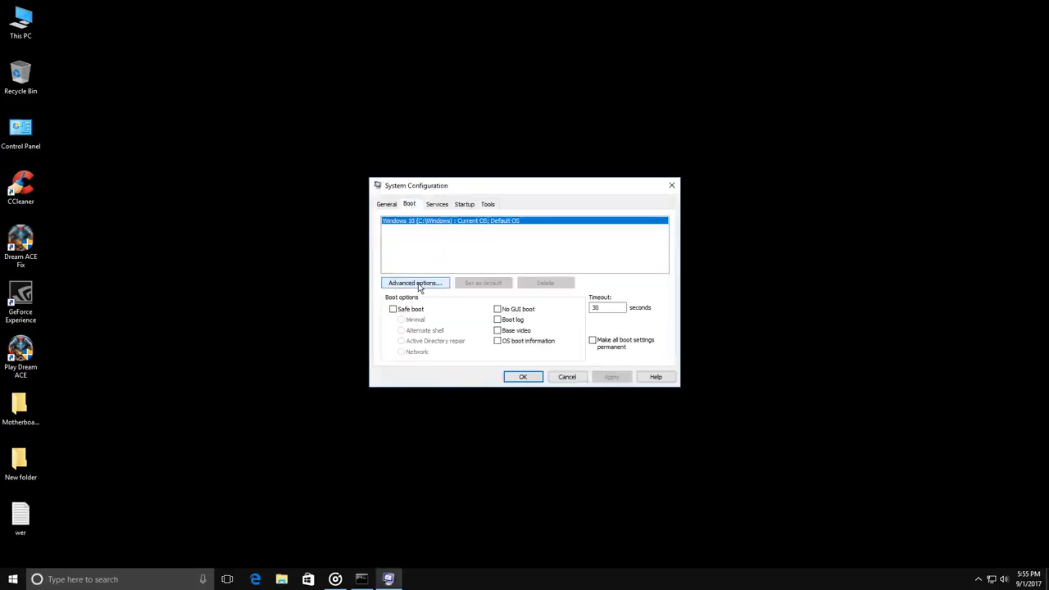
pyautogui.click(416, 283)
pyautogui.click(447, 207)
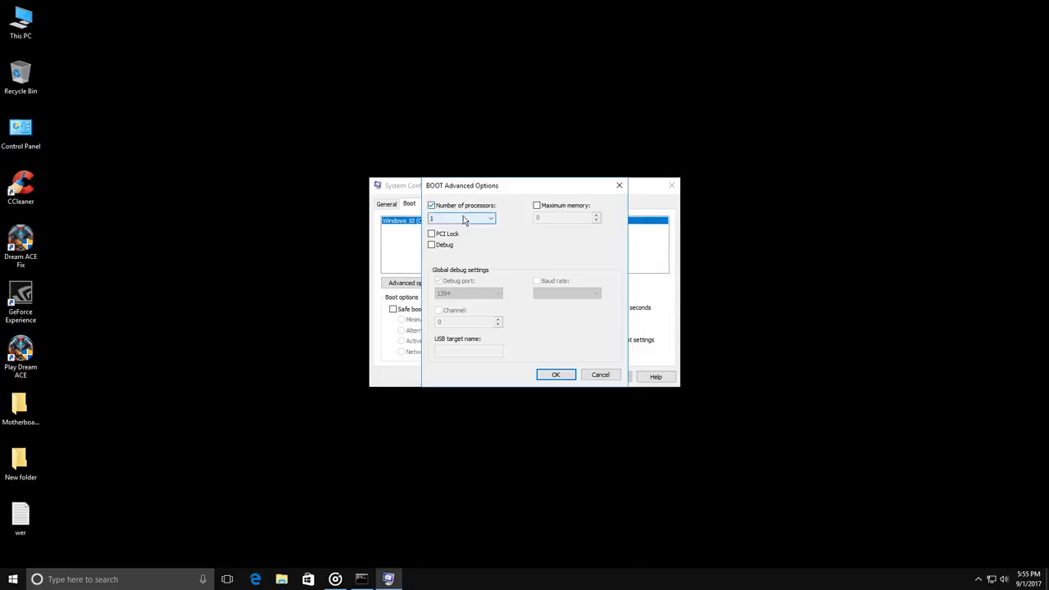
pyautogui.click(464, 219)
pyautogui.click(452, 252)
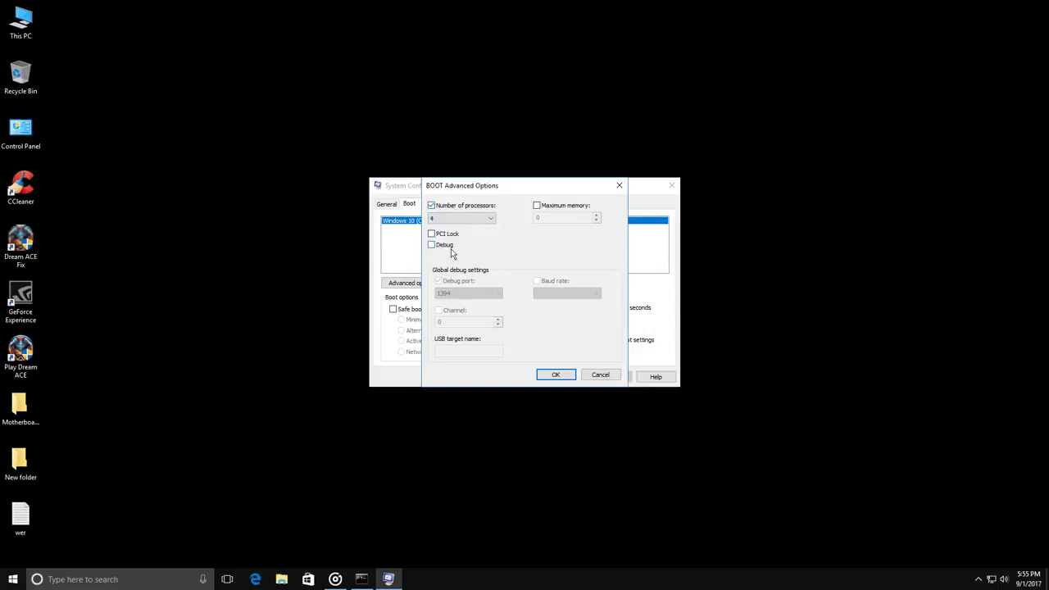
pyautogui.click(614, 374)
# - Hide all Microsoft services in the System Configuration services list, and open the startup items in Task Manager
pyautogui.click(432, 206)
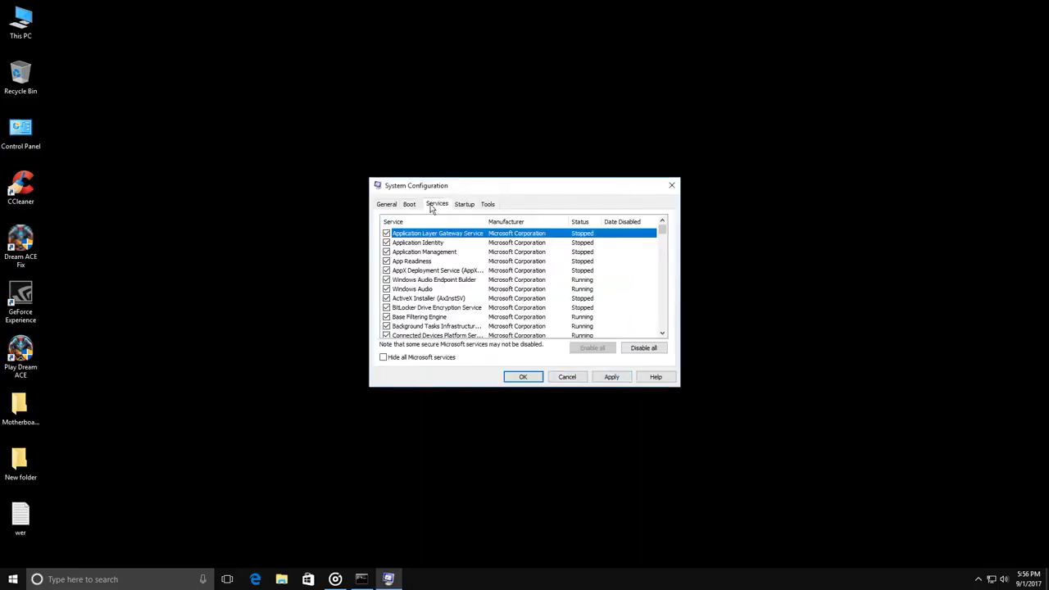
pyautogui.click(404, 359)
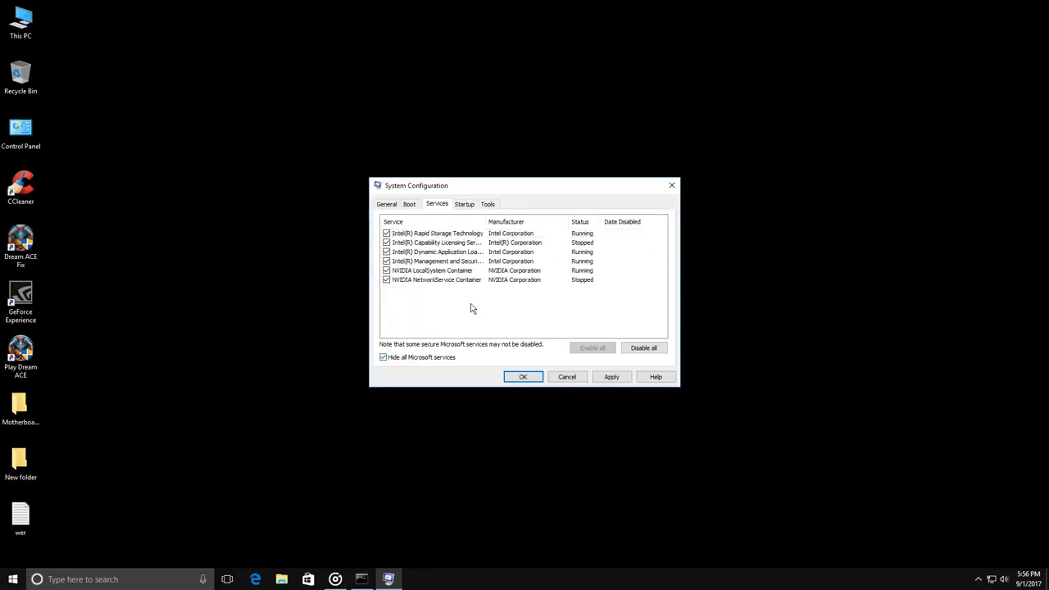
pyautogui.click(469, 207)
pyautogui.click(524, 236)
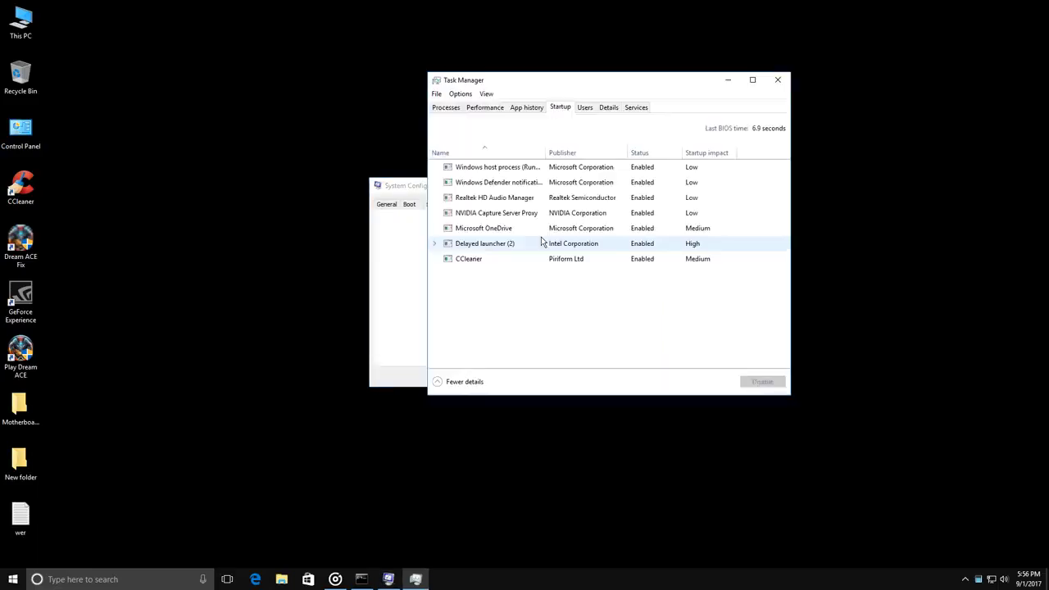
# - Disable the CCleaner, Delayed launcher and Microsoft OneDrive startup items
pyautogui.rightClick(641, 260)
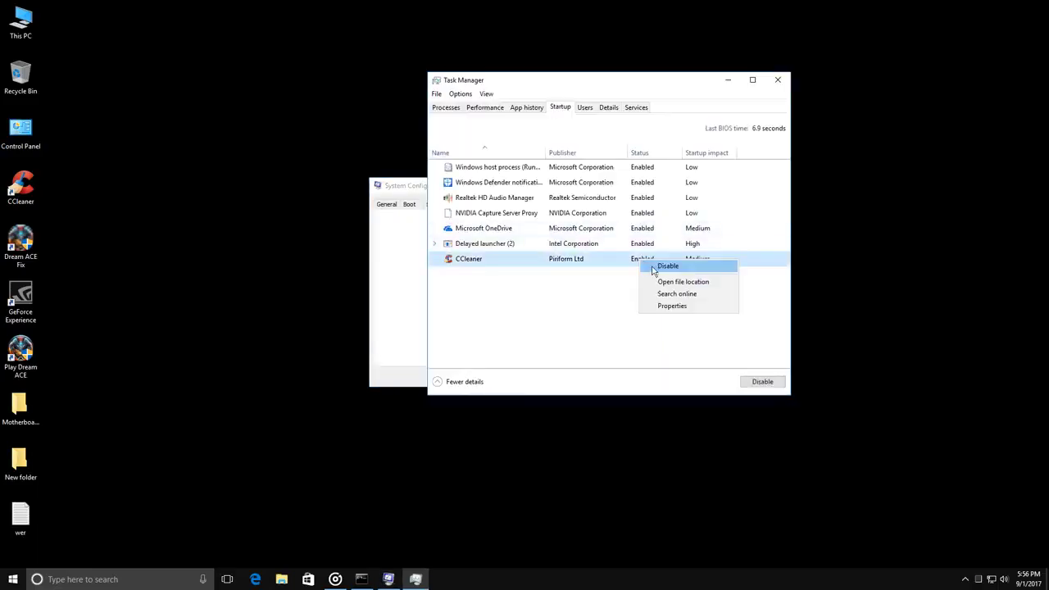
pyautogui.click(654, 270)
pyautogui.click(647, 247)
pyautogui.rightClick(642, 246)
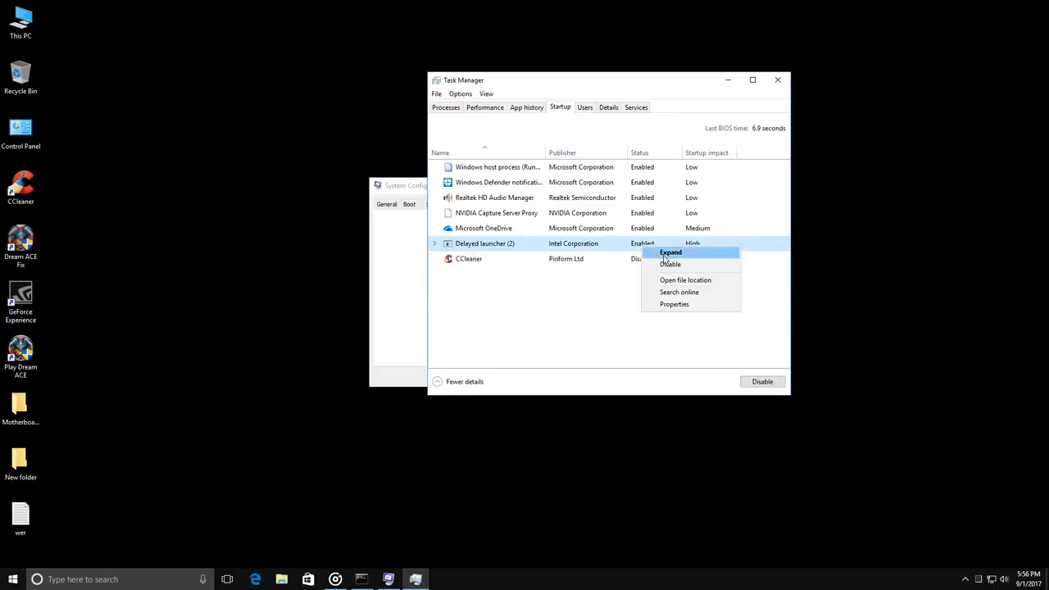
pyautogui.click(669, 264)
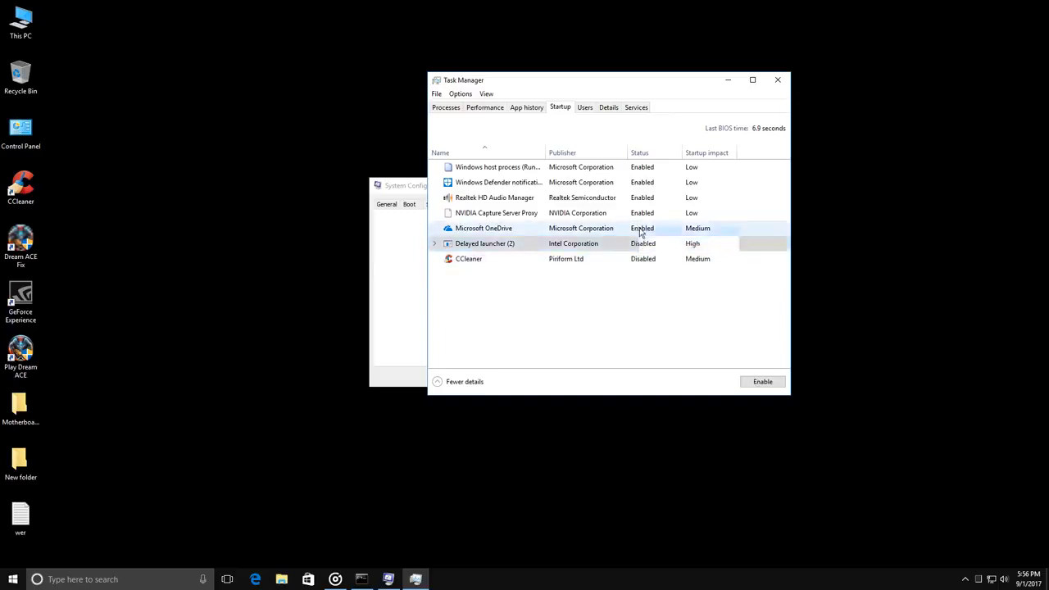
pyautogui.rightClick(642, 233)
pyautogui.click(664, 237)
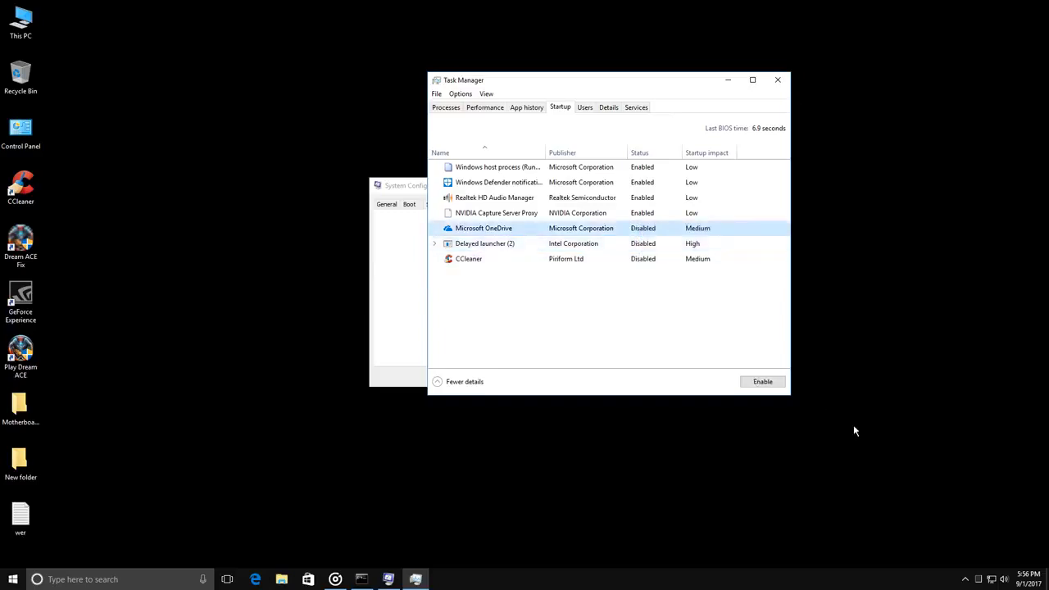
# - Turn off starting OneDrive automatically at Windows sign-in in the OneDrive settings and confirm
pyautogui.click(966, 580)
pyautogui.rightClick(979, 534)
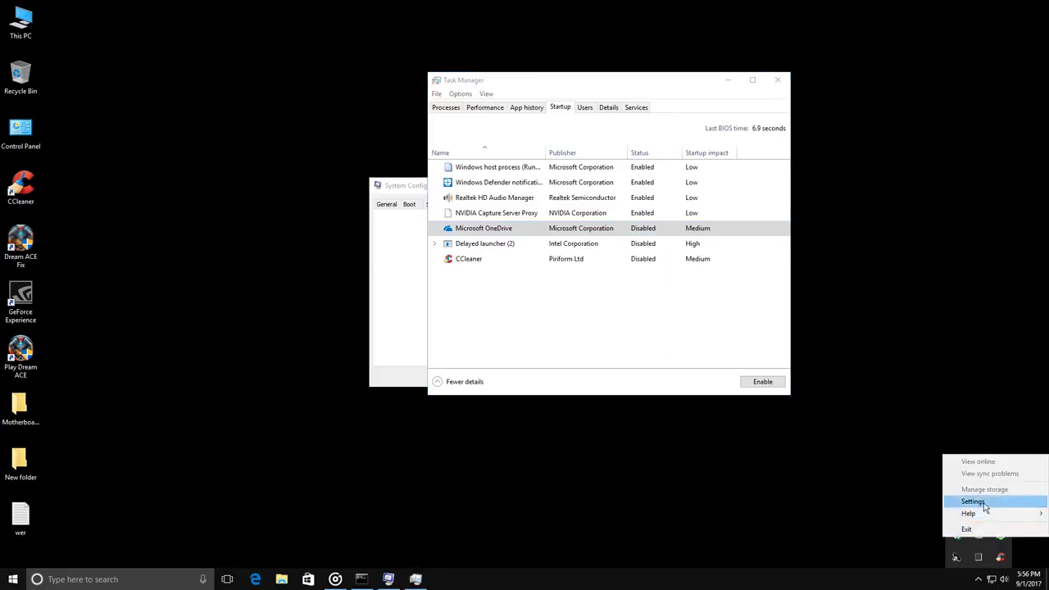
pyautogui.click(973, 502)
pyautogui.click(429, 181)
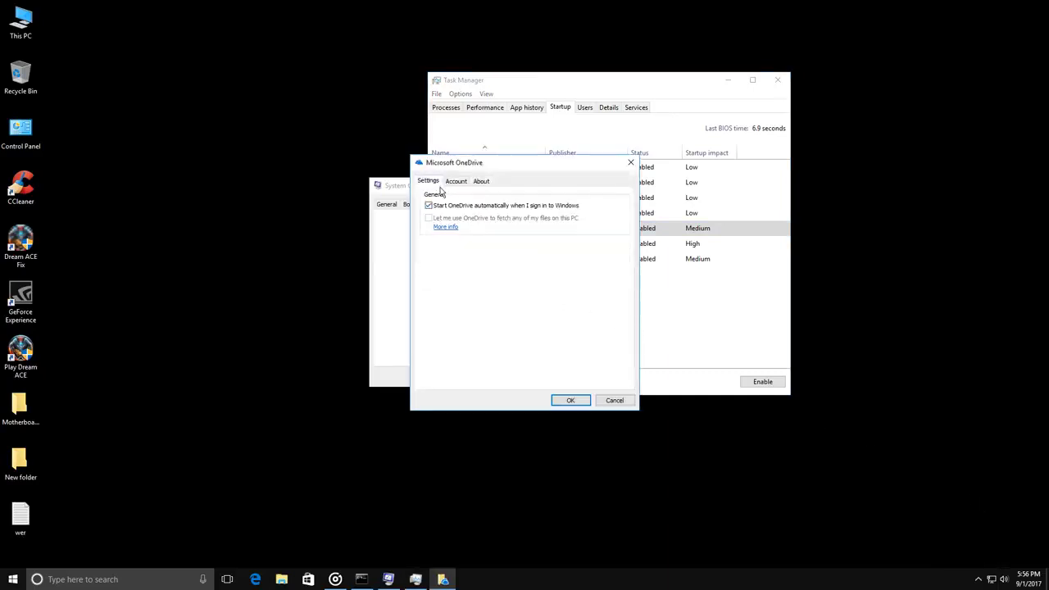
pyautogui.click(447, 206)
pyautogui.click(571, 400)
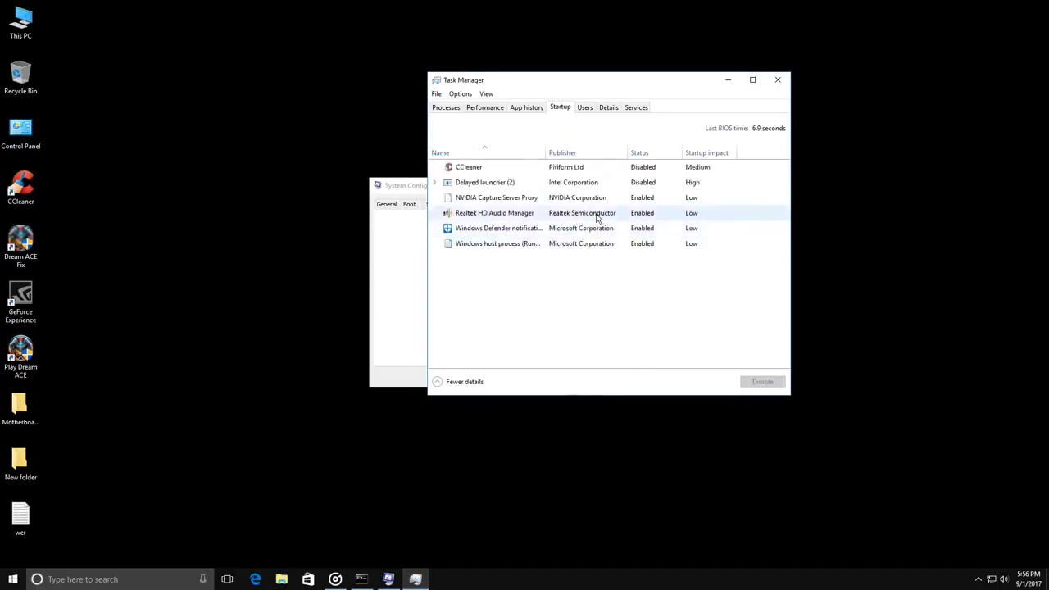
# - Disable the Windows host process, Windows Defender notification, Realtek HD Audio Manager and NVIDIA Capture Server Proxy startup items
pyautogui.rightClick(592, 244)
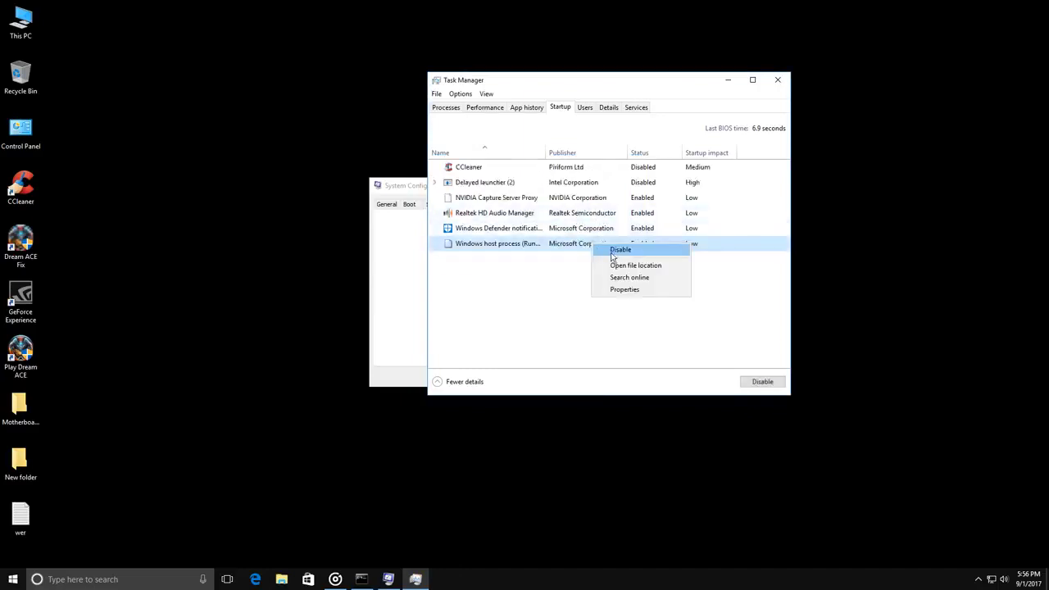
pyautogui.click(617, 251)
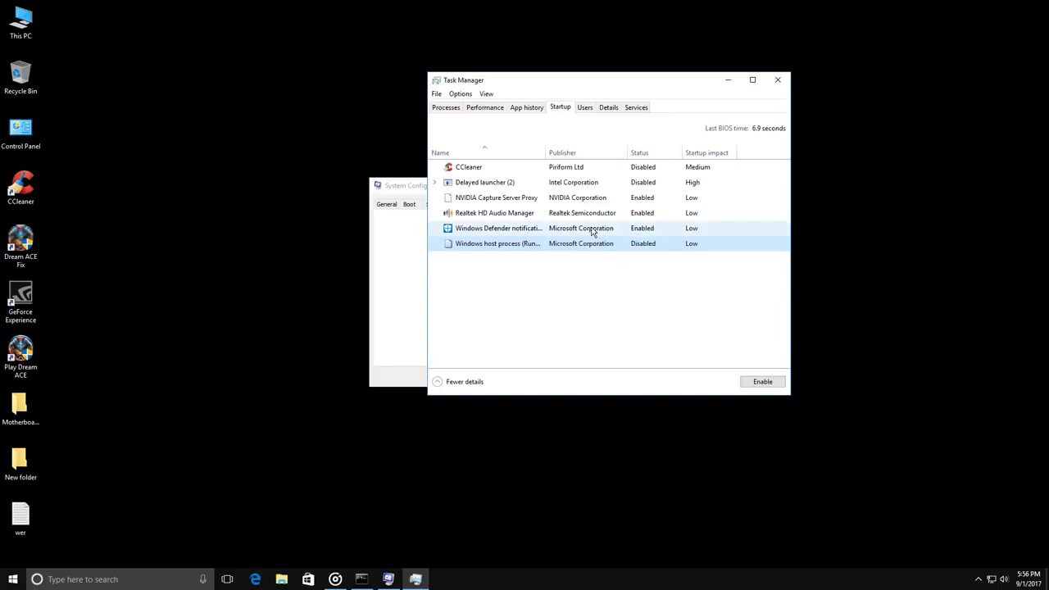
pyautogui.rightClick(592, 231)
pyautogui.click(616, 237)
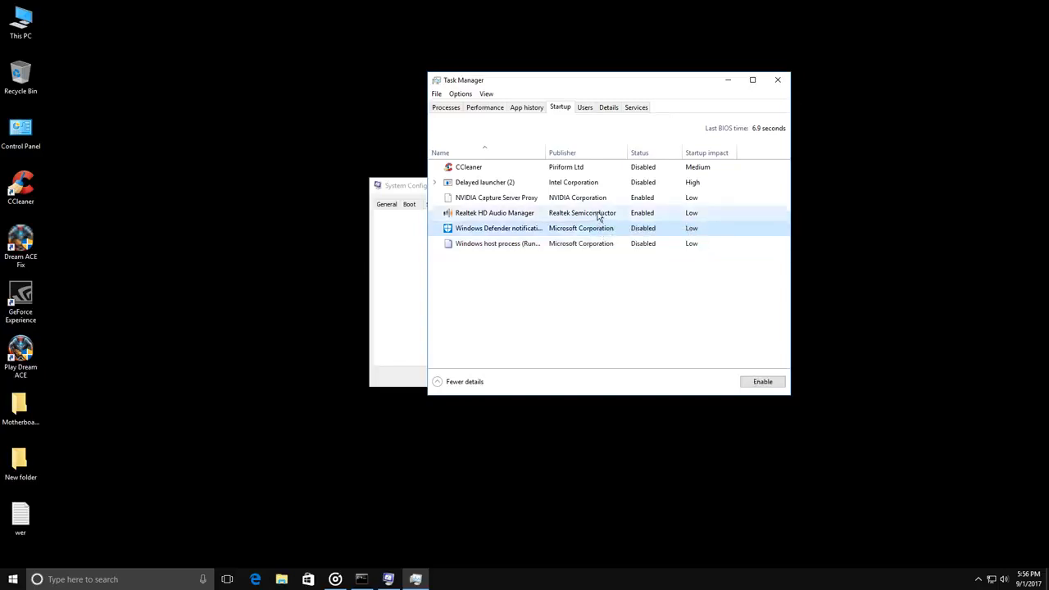
pyautogui.rightClick(589, 214)
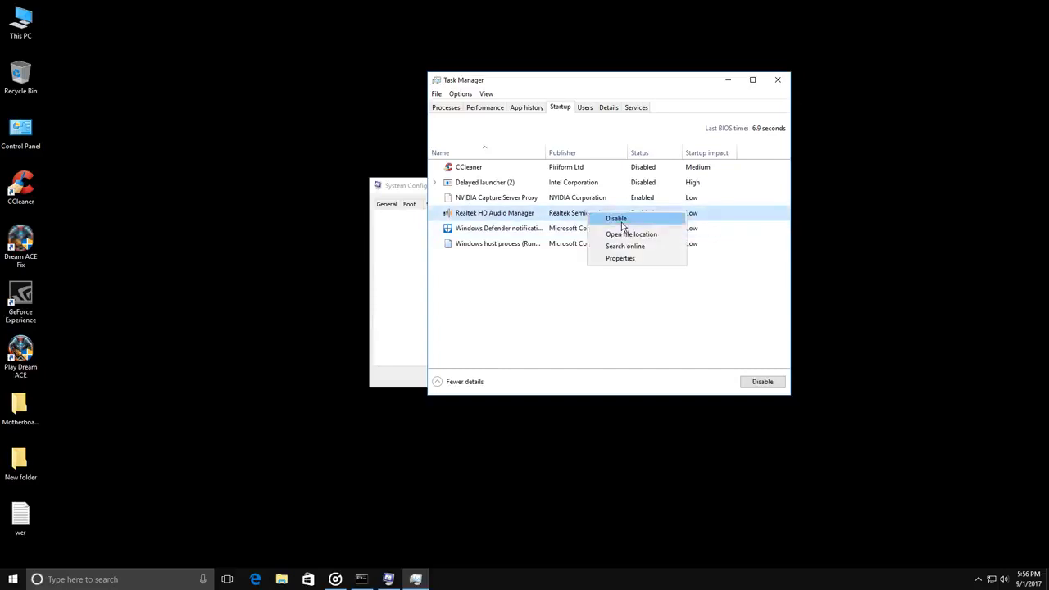
pyautogui.click(616, 219)
pyautogui.rightClick(594, 202)
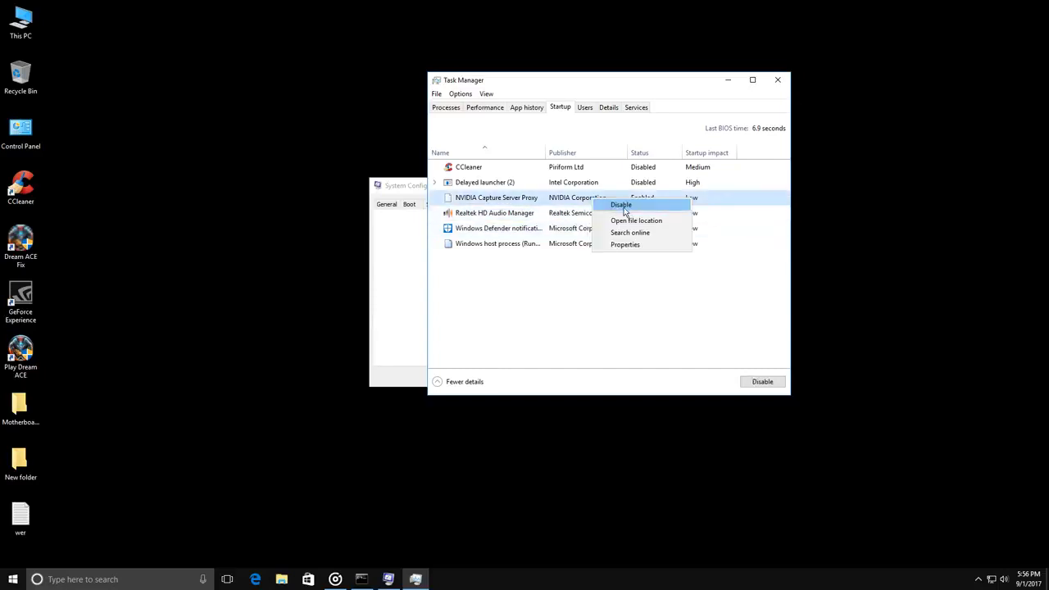
pyautogui.click(621, 206)
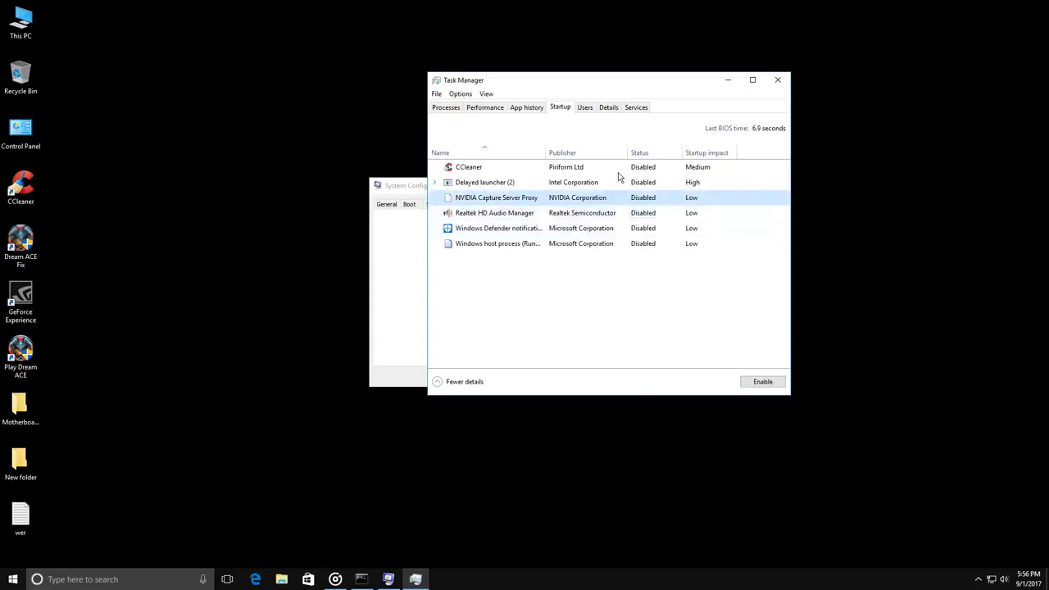
# - Look through the users, details, services and running processes in Task Manager, and close it
pyautogui.click(587, 112)
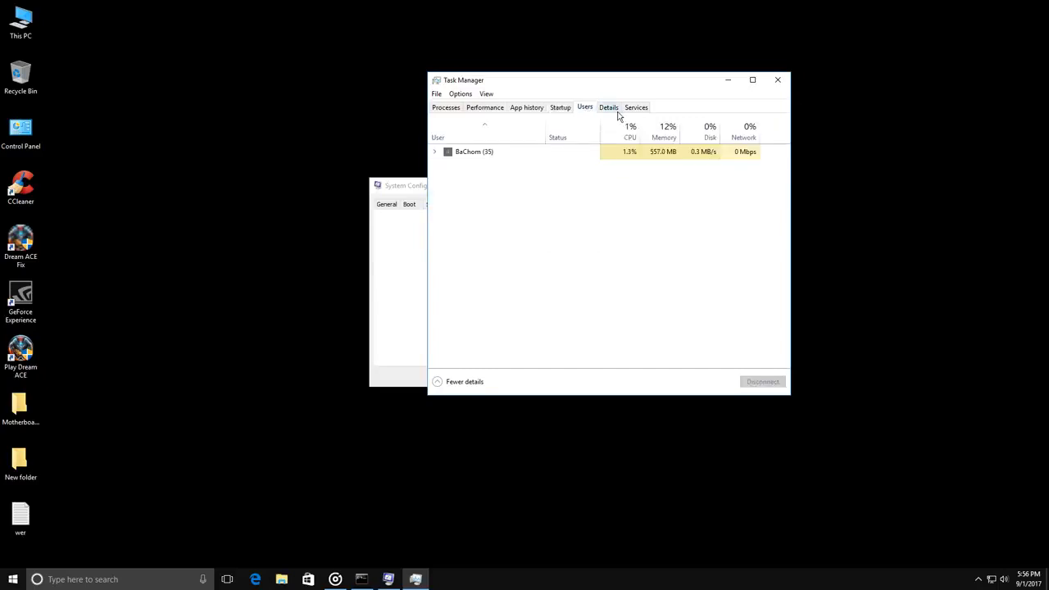
pyautogui.click(617, 111)
pyautogui.click(637, 107)
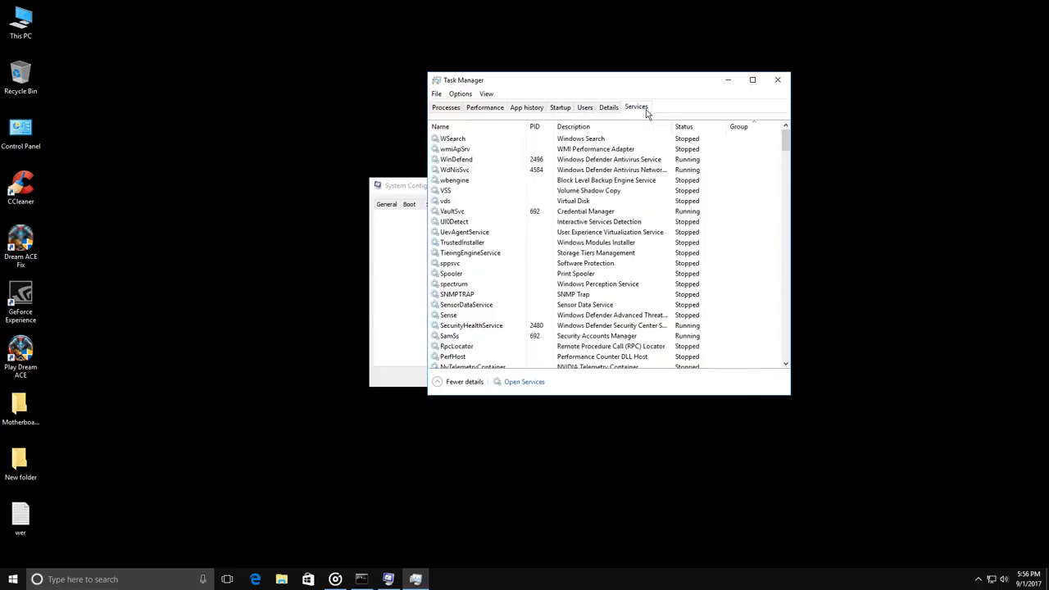
pyautogui.click(451, 109)
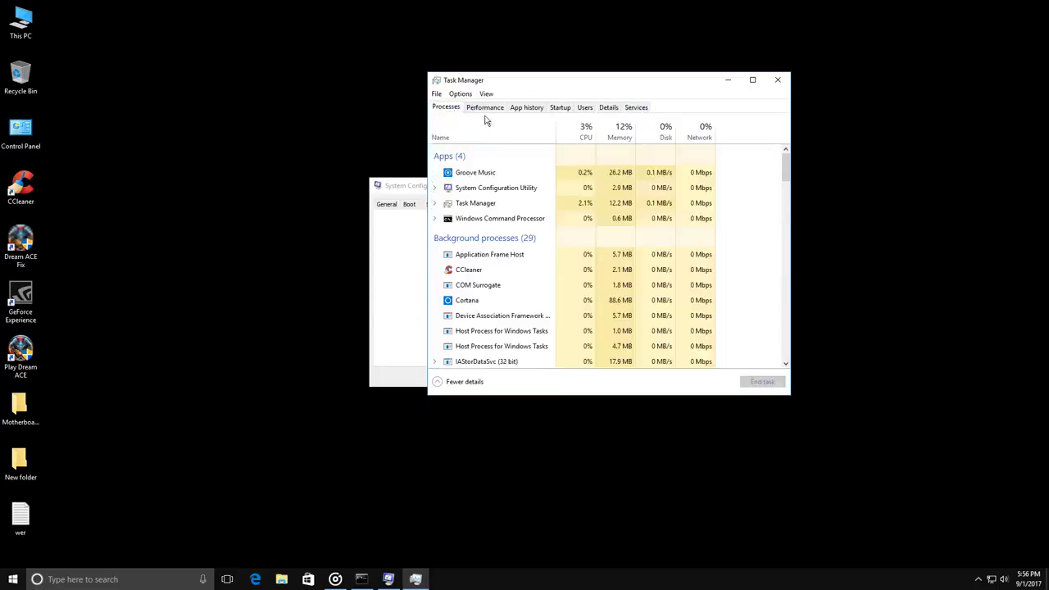
pyautogui.click(778, 81)
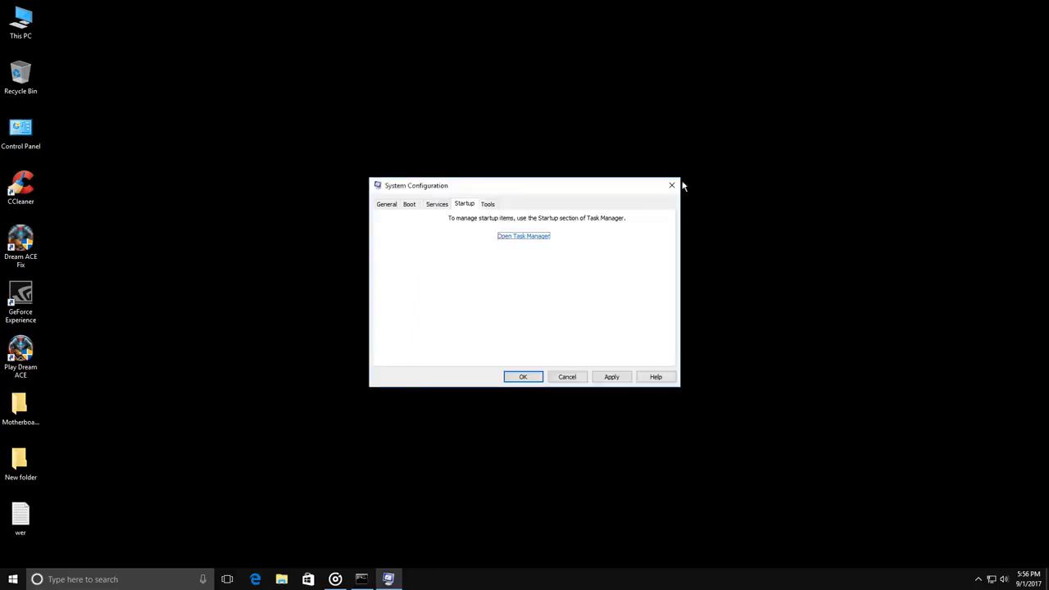
# - Apply and confirm the System Configuration changes, and close the Command Prompt window
pyautogui.click(489, 205)
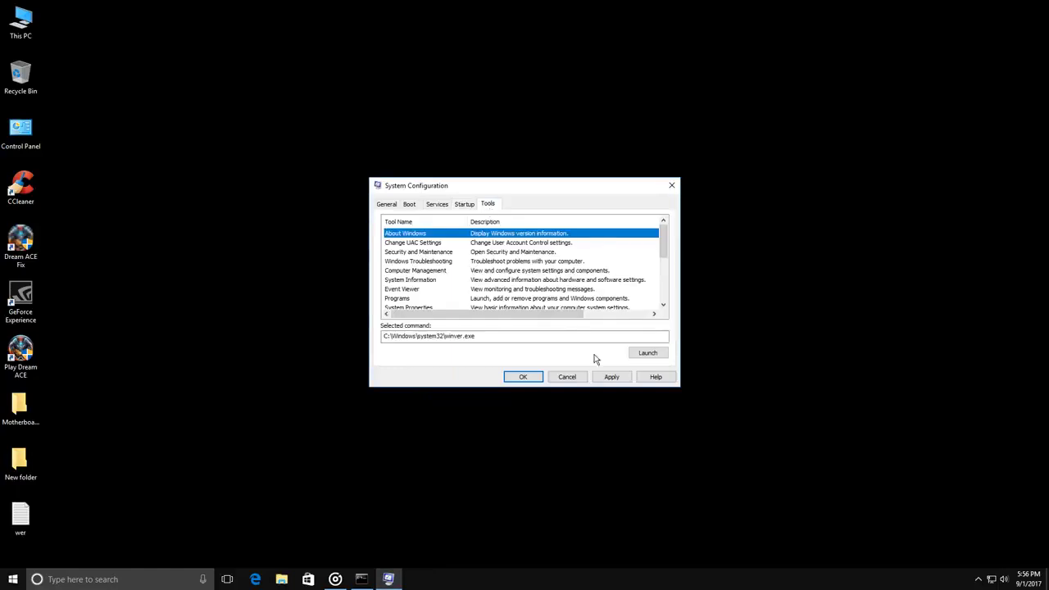
pyautogui.click(613, 378)
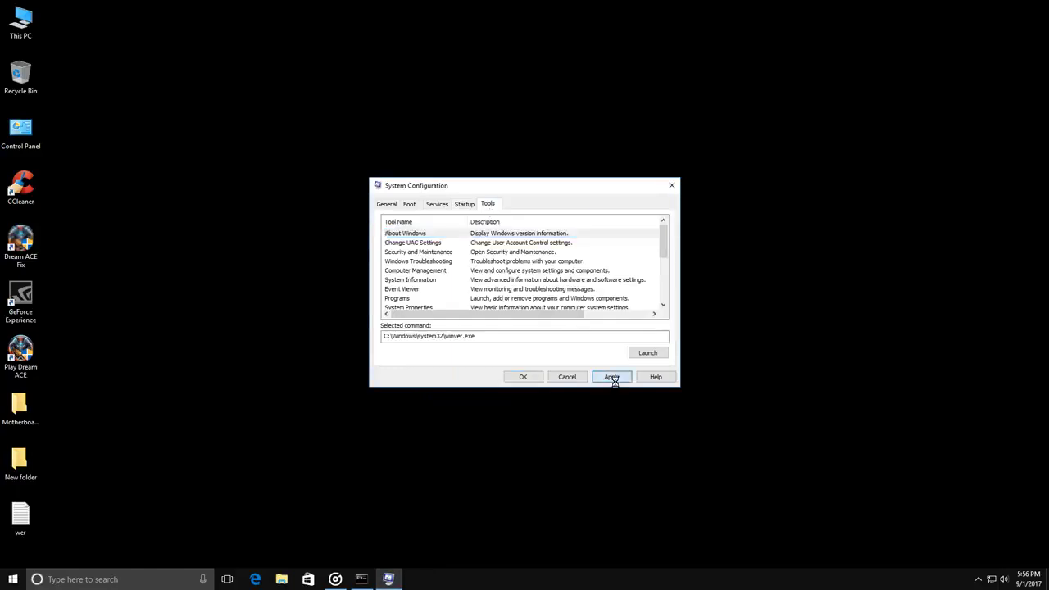
pyautogui.click(524, 380)
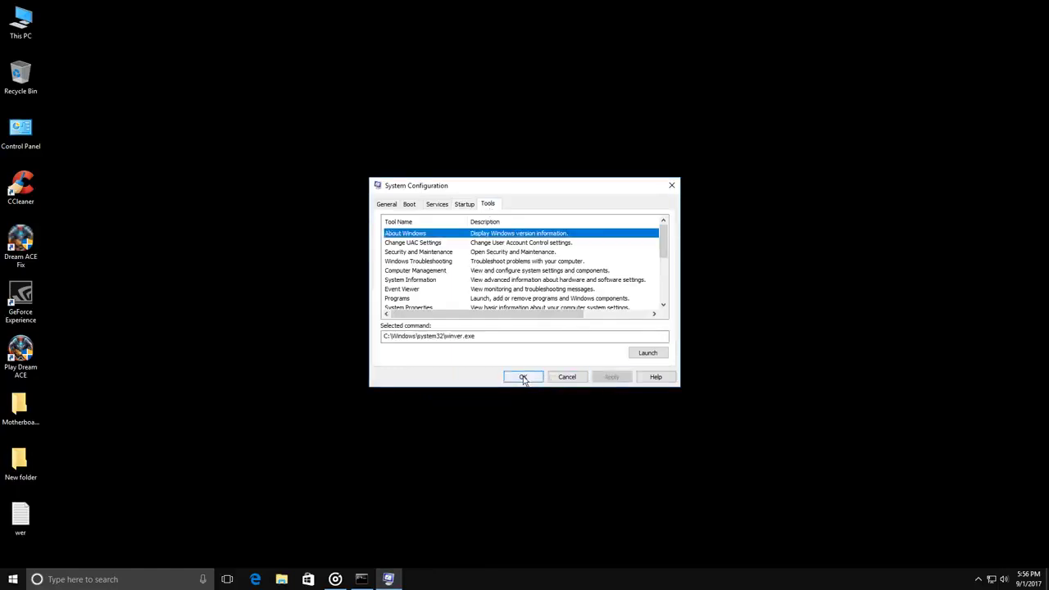
pyautogui.click(362, 579)
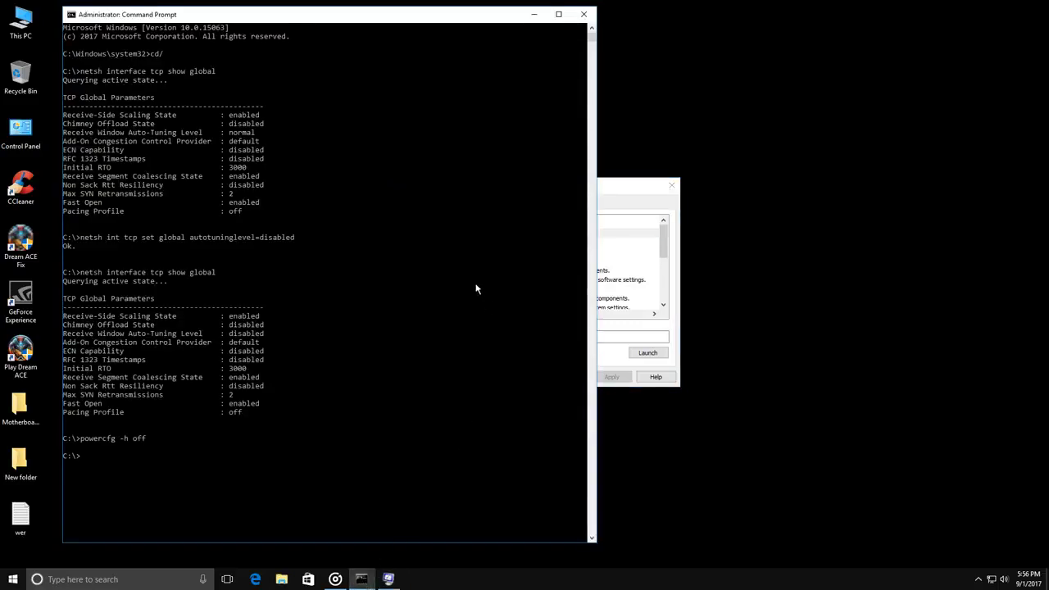
pyautogui.click(583, 14)
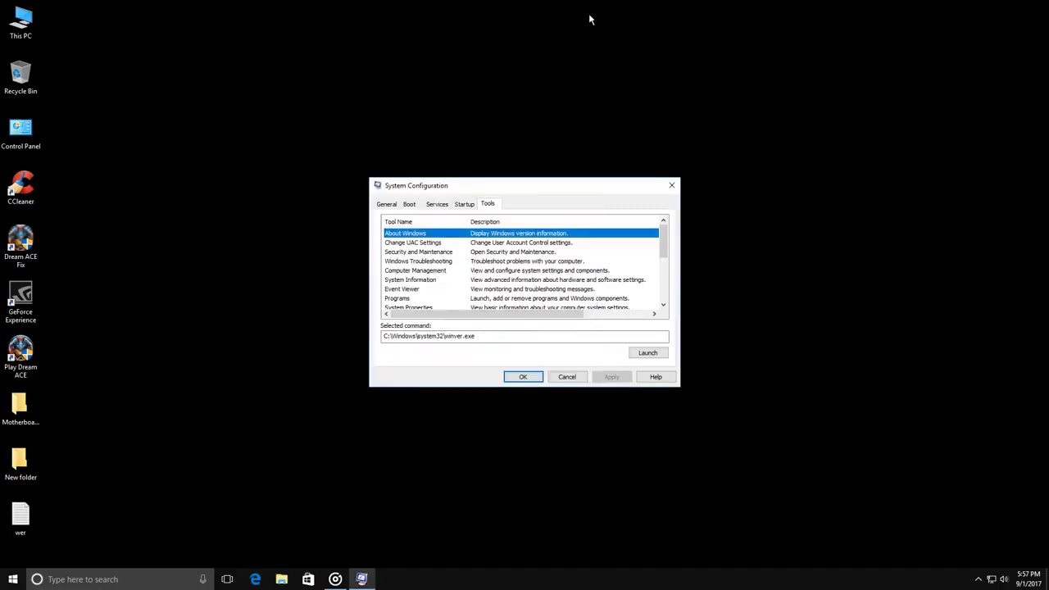
pyautogui.click(511, 376)
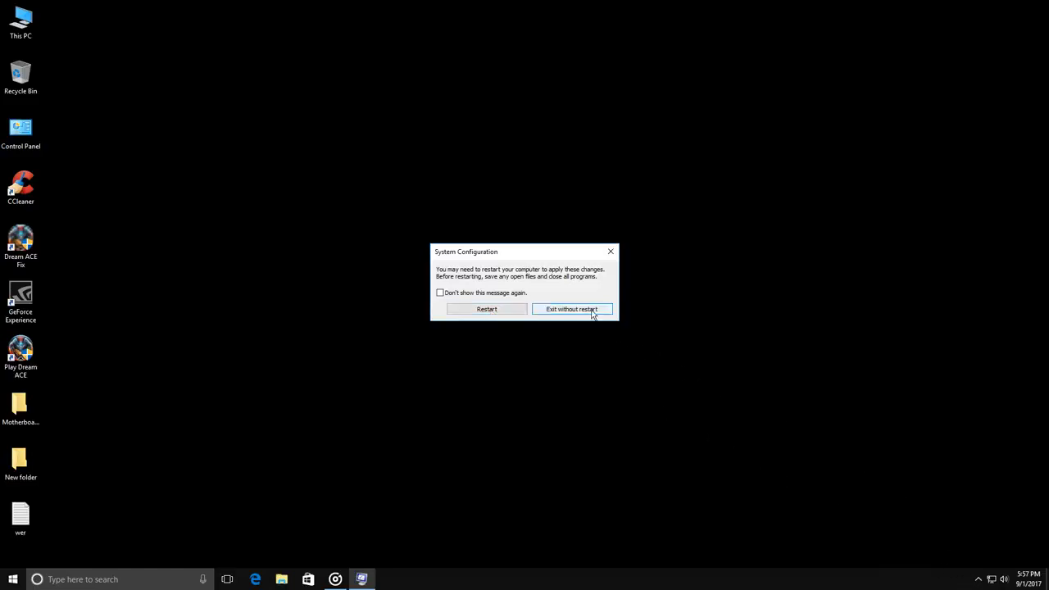
# - Open the Network and Sharing Center and check the IPv4 address in the Ethernet connection details
pyautogui.rightClick(991, 579)
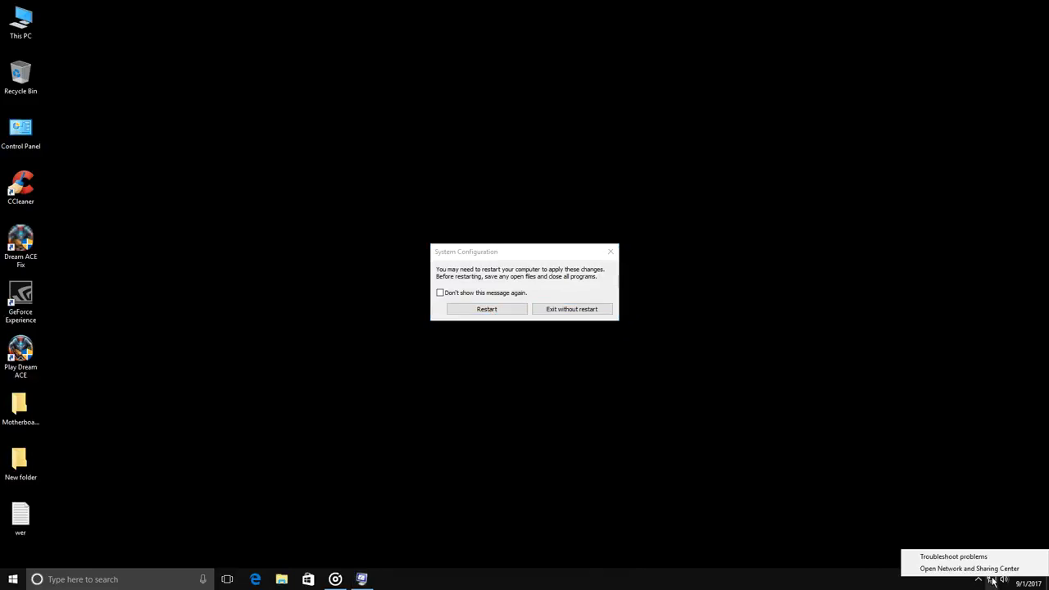
pyautogui.click(956, 569)
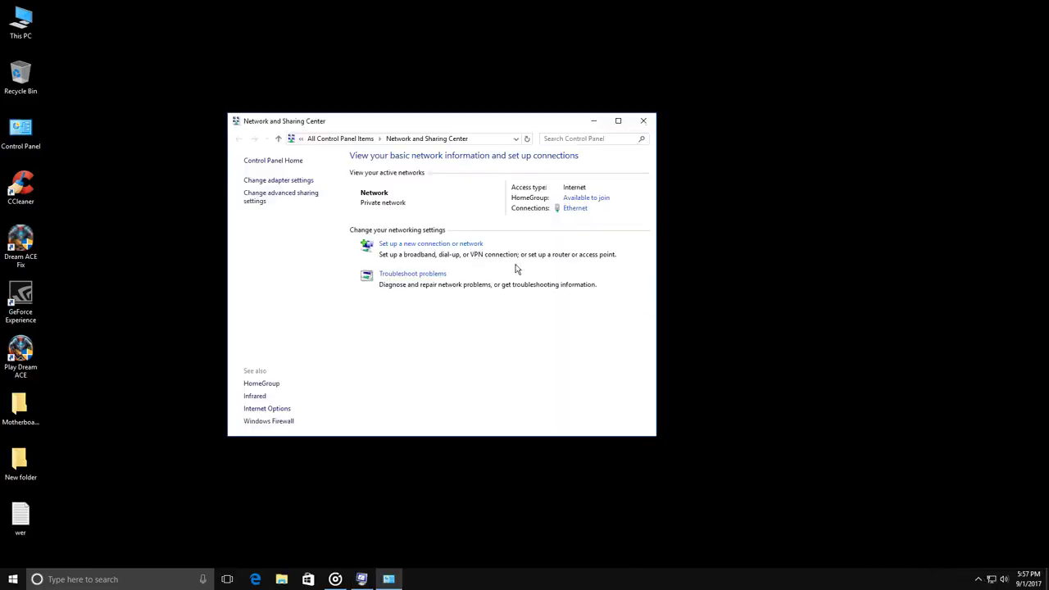
pyautogui.click(577, 210)
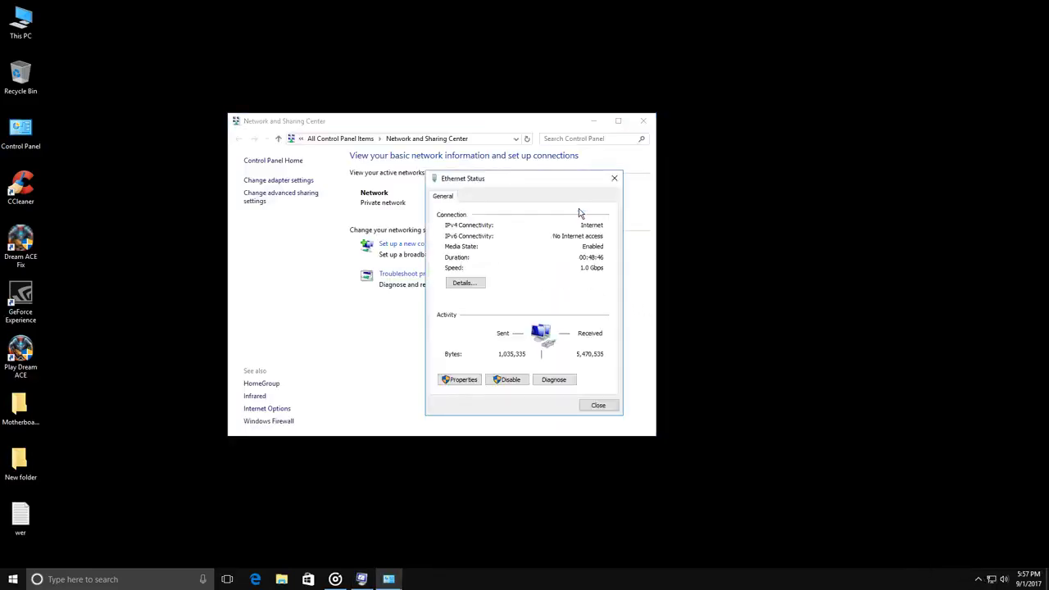
pyautogui.click(464, 283)
pyautogui.moveTo(559, 196); pyautogui.dragTo(853, 156)
pyautogui.click(756, 233)
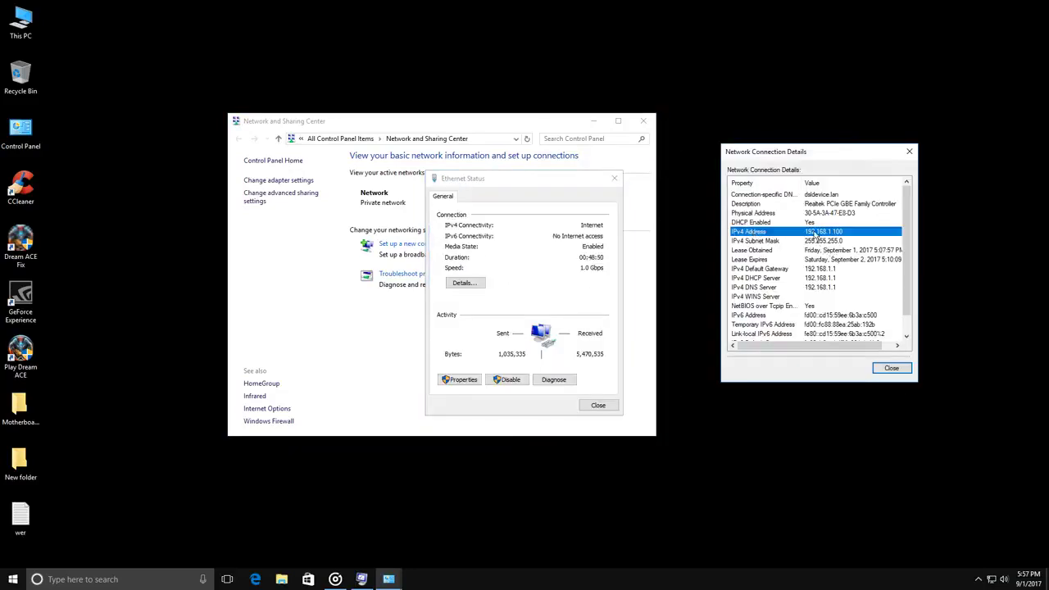
pyautogui.click(907, 370)
# - Open the Realtek PCIe GBE adapter's configuration from the Ethernet properties and set Speed & Duplex to 1.0 Gbps Full Duplex
pyautogui.click(461, 379)
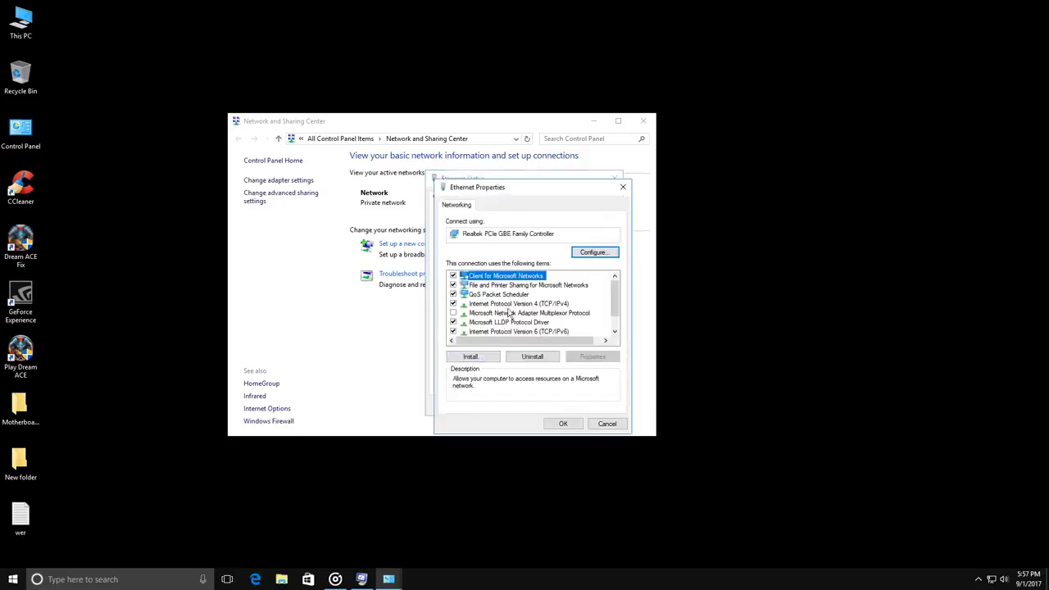
pyautogui.click(597, 252)
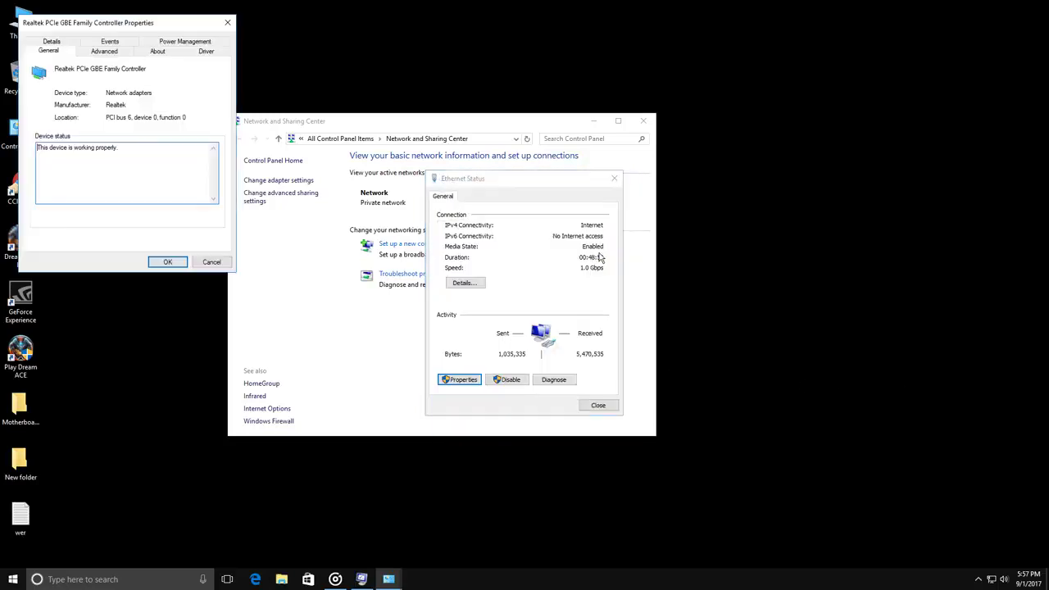
pyautogui.click(104, 51)
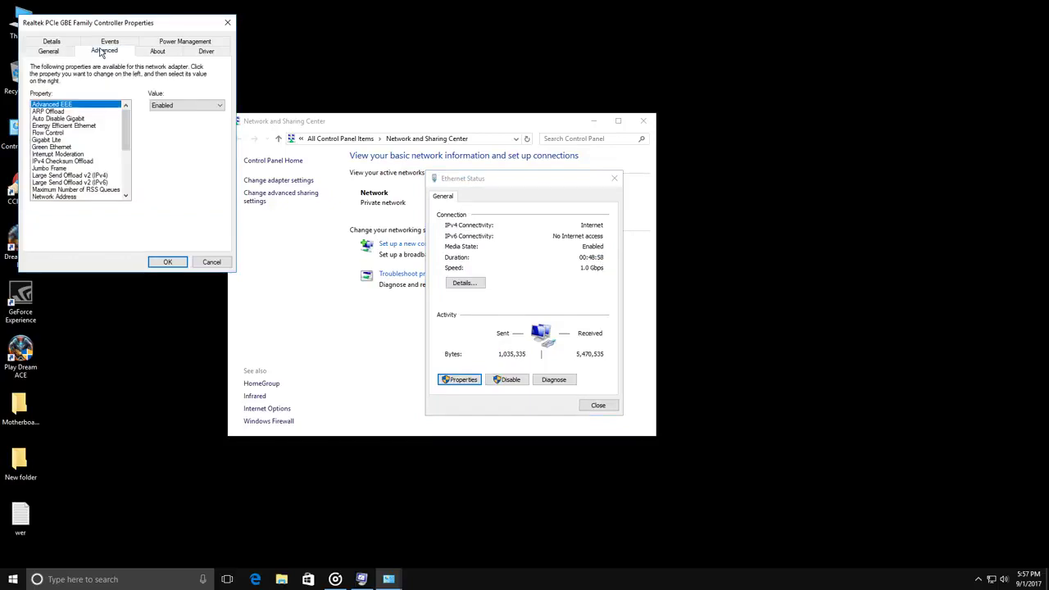
pyautogui.moveTo(127, 129); pyautogui.dragTo(135, 196)
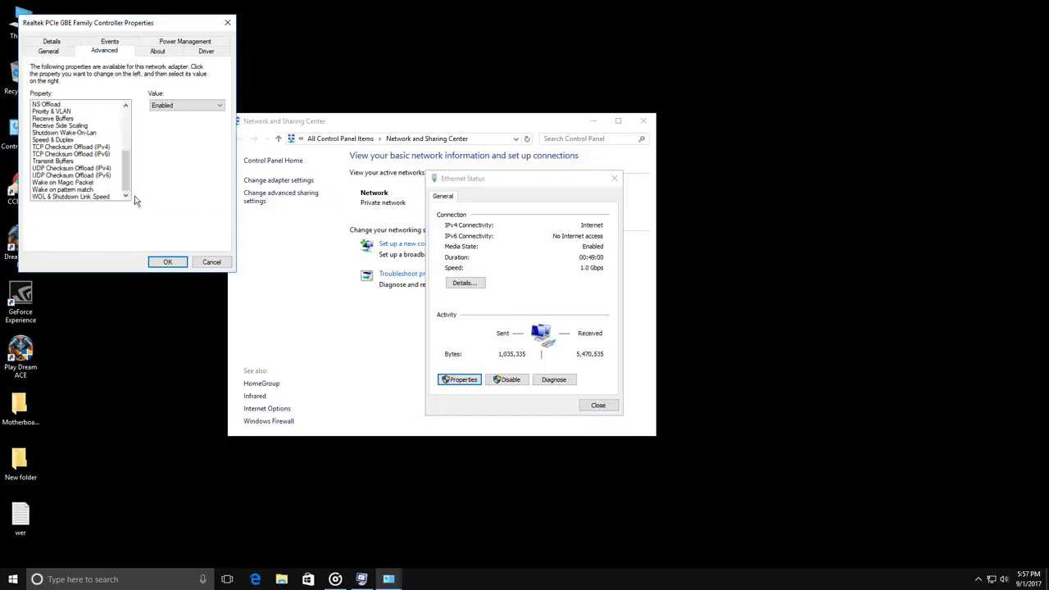
pyautogui.click(64, 140)
pyautogui.click(197, 105)
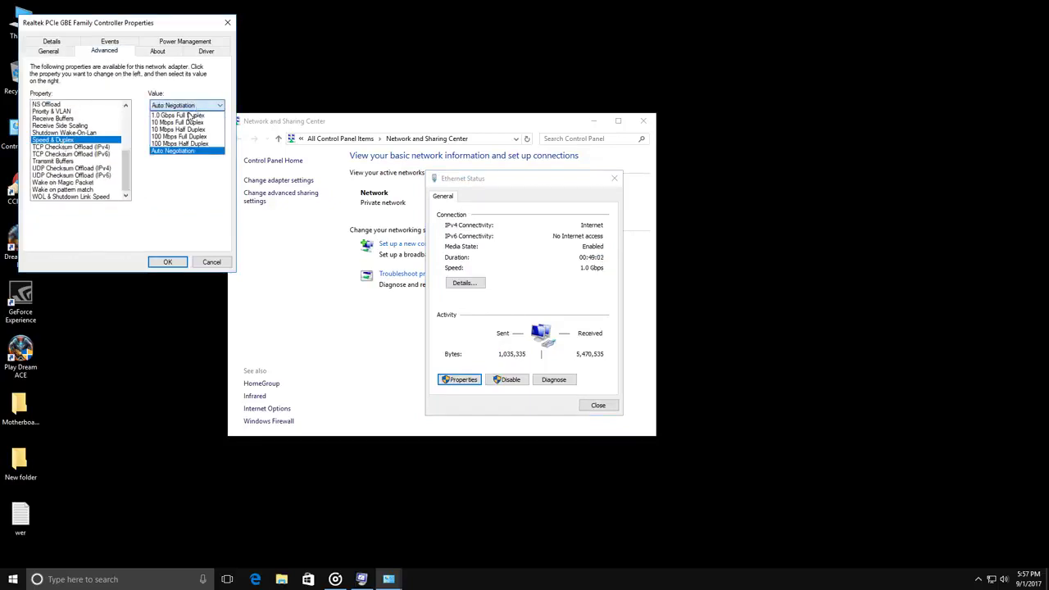
pyautogui.click(185, 116)
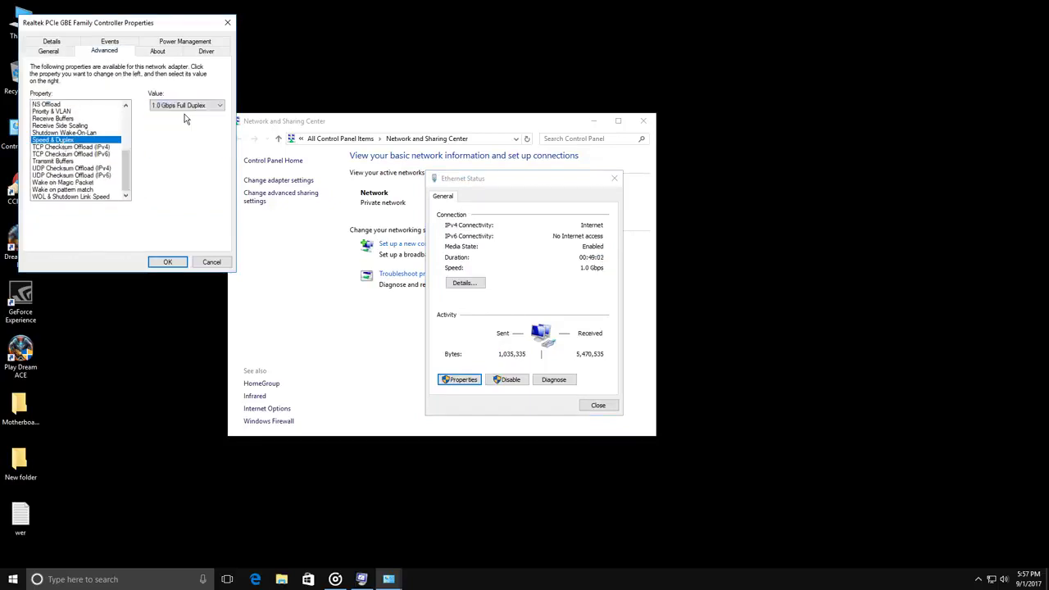
# - Disallow the network adapter from waking the computer and from being turned off to save power, and confirm the adapter settings
pyautogui.click(120, 42)
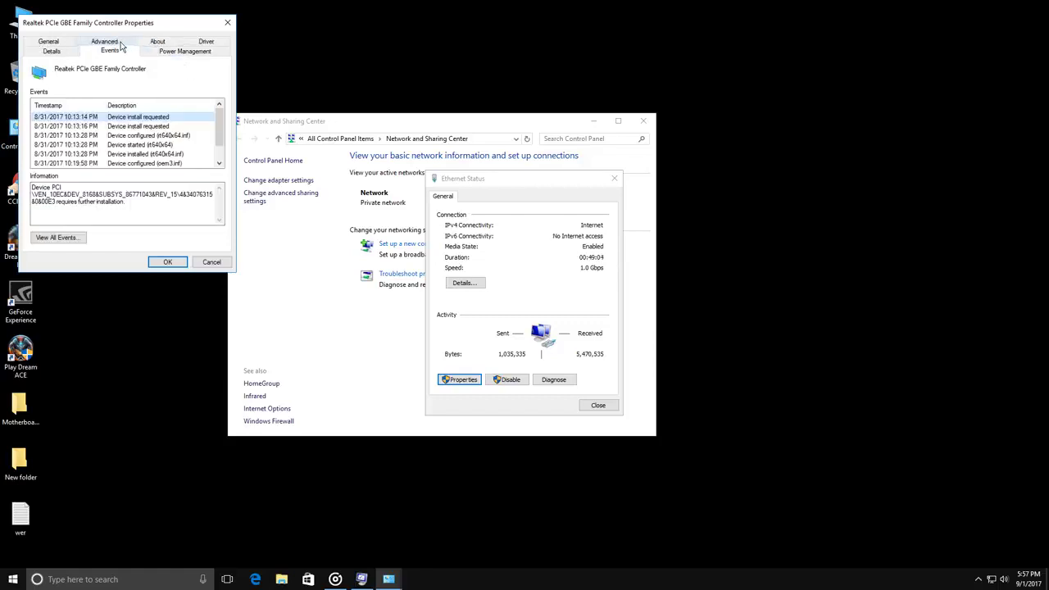
pyautogui.click(168, 51)
pyautogui.click(108, 107)
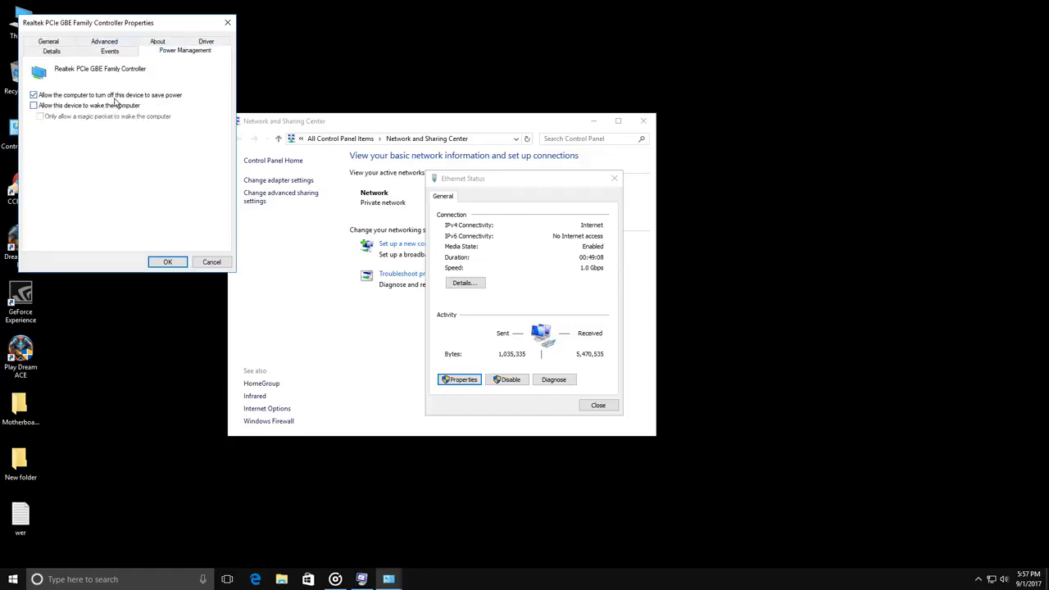
pyautogui.click(122, 96)
pyautogui.click(115, 96)
pyautogui.click(122, 97)
pyautogui.click(165, 262)
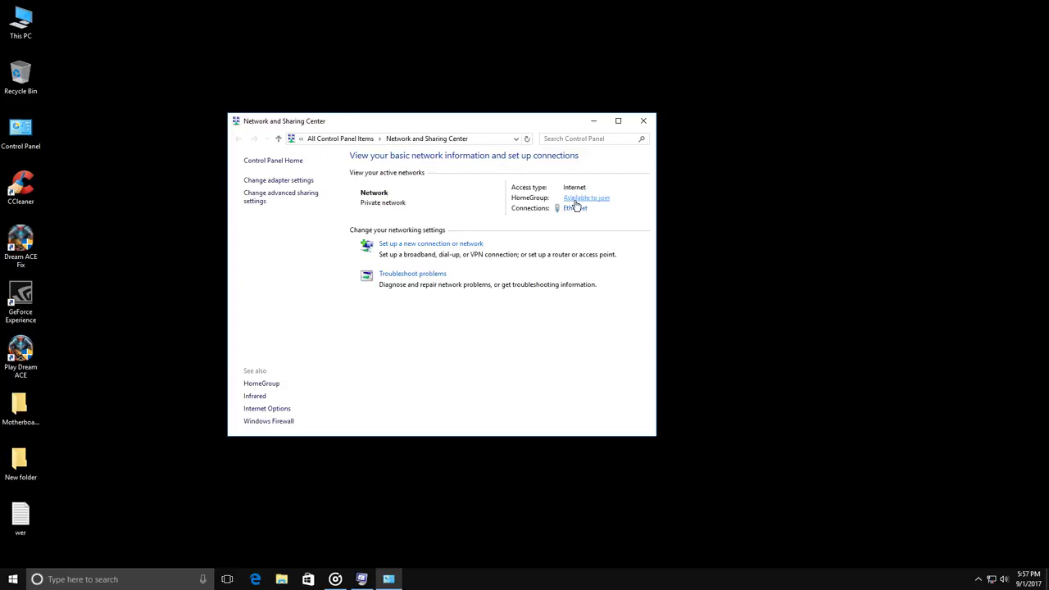
pyautogui.click(578, 199)
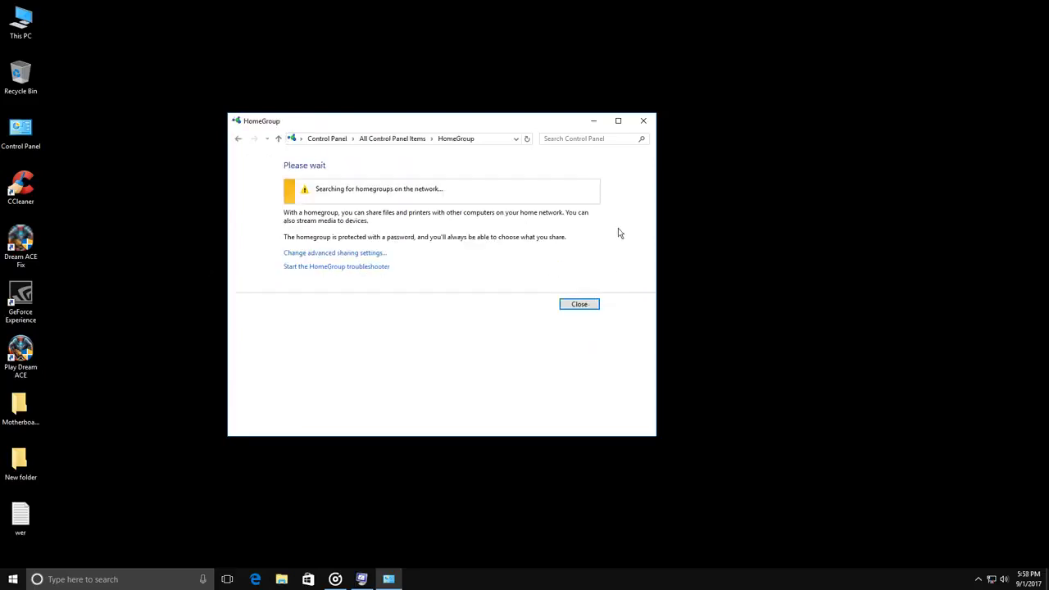
pyautogui.click(644, 125)
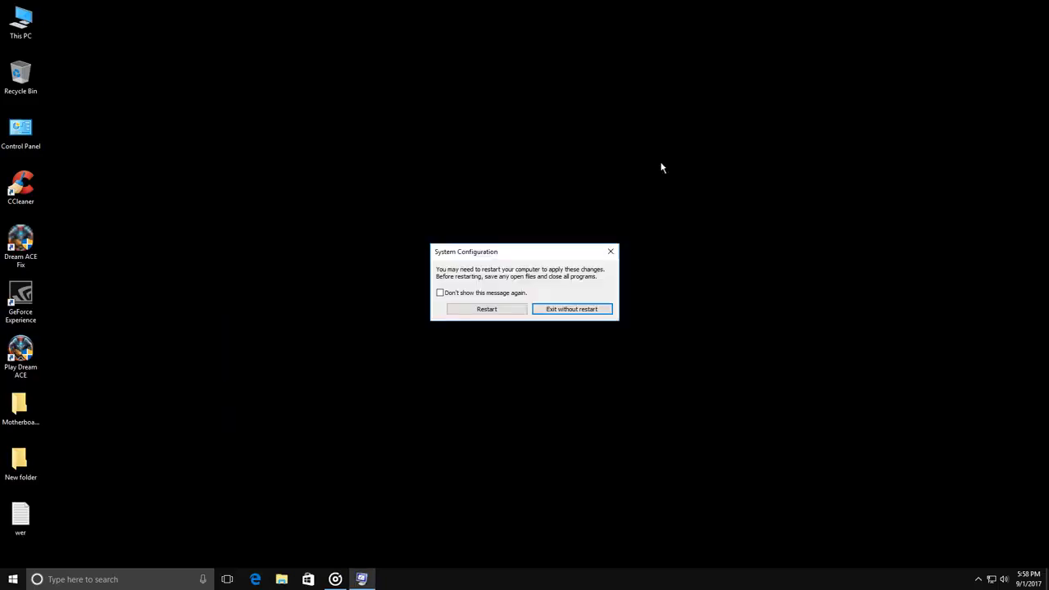
pyautogui.rightClick(991, 578)
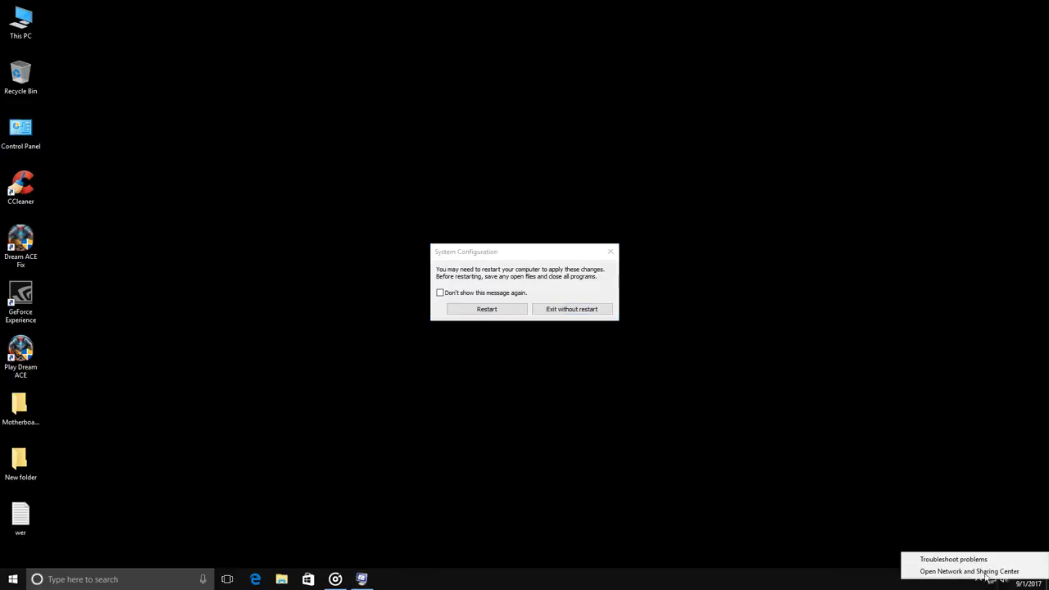
pyautogui.click(951, 572)
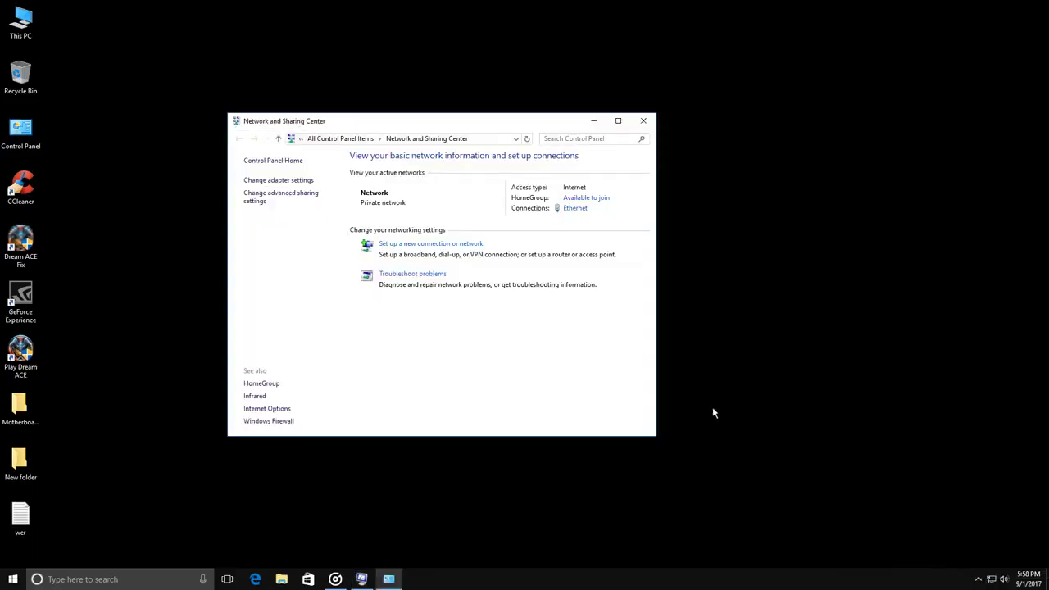
# - Set the Ethernet connection's IPv4 DNS servers to 8.8.8.8 preferred and 8.8.4.4 alternate, and close its properties
pyautogui.click(576, 209)
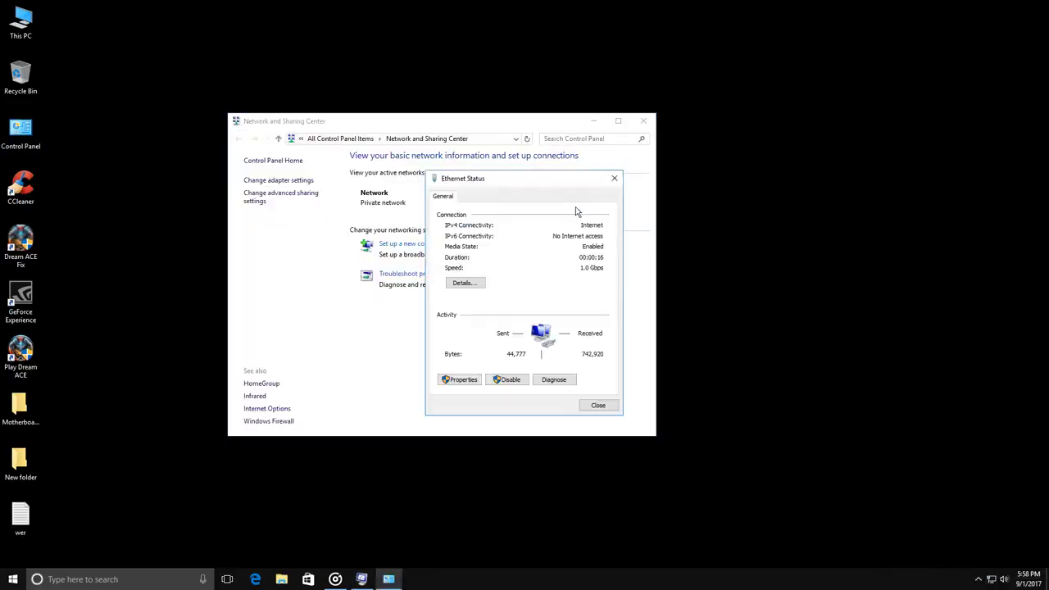
pyautogui.click(461, 380)
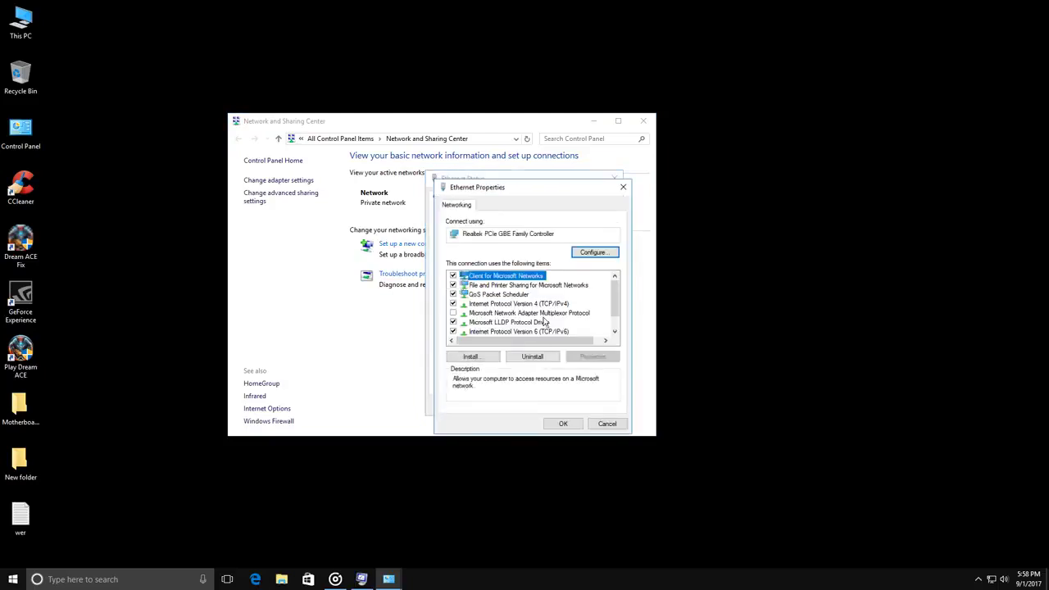
pyautogui.click(545, 304)
pyautogui.click(595, 357)
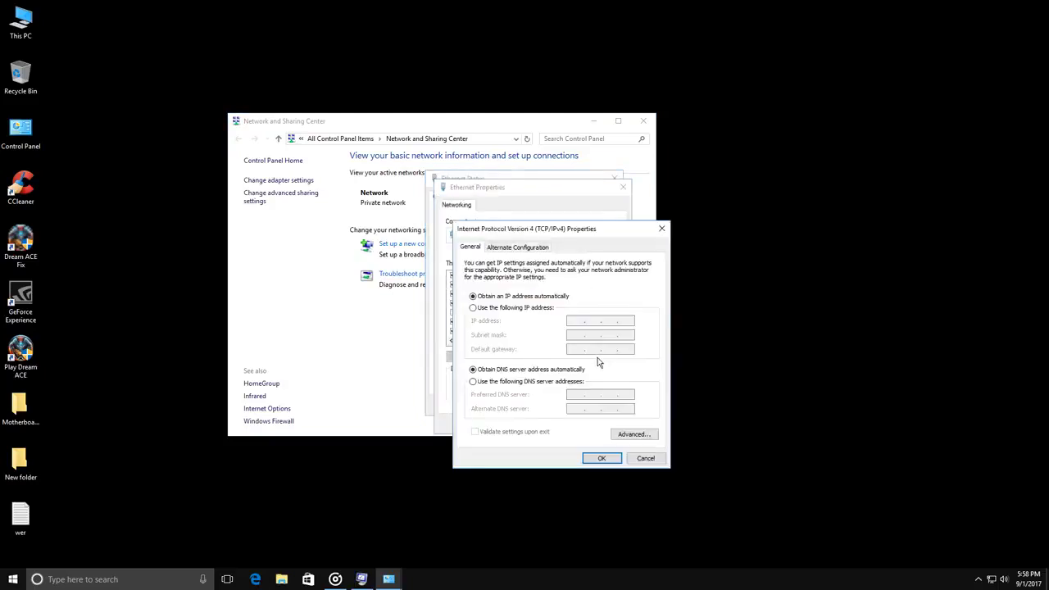
pyautogui.click(519, 383)
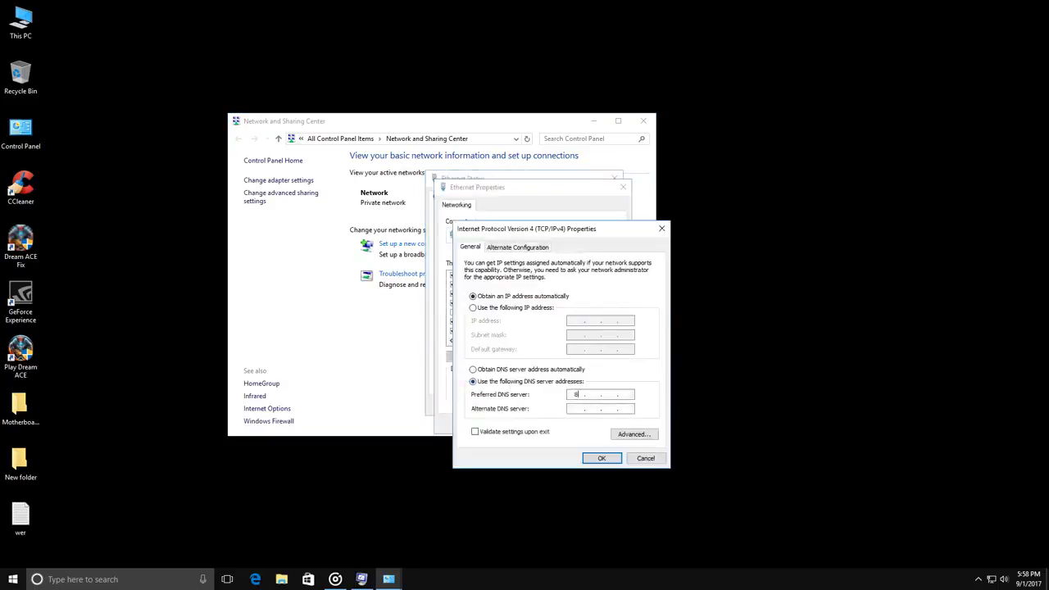
pyautogui.write('8.8.8')
pyautogui.click(621, 412)
pyautogui.write('8.8.4')
pyautogui.click(602, 459)
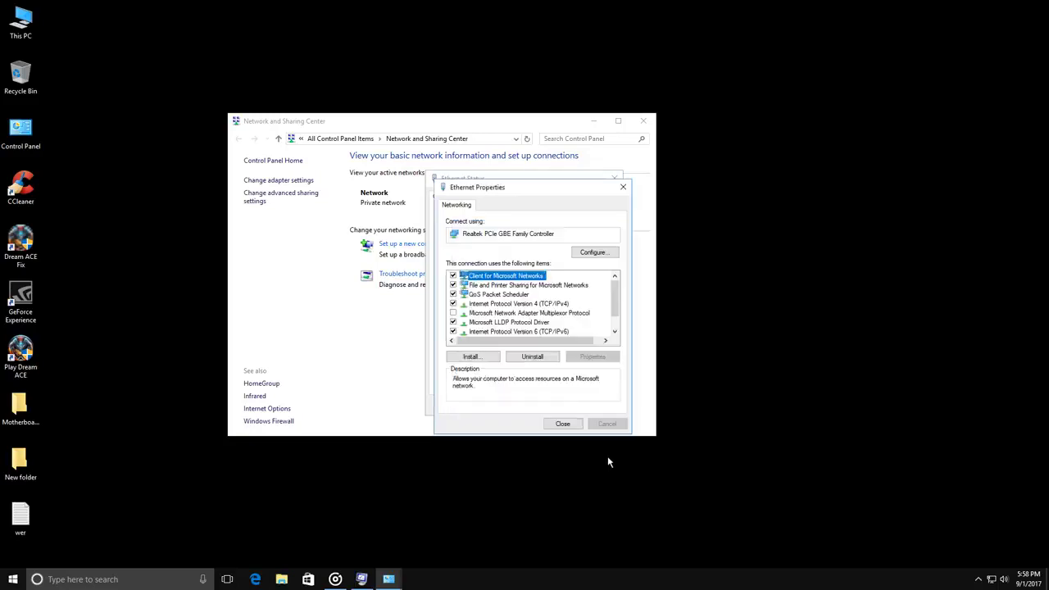
pyautogui.click(563, 425)
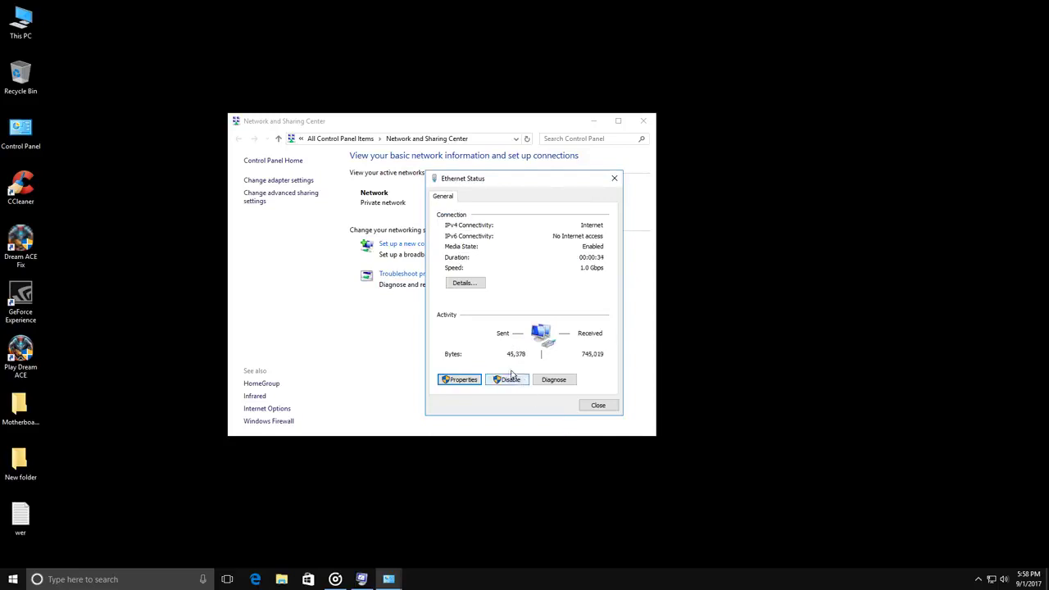
# - Check the IPv4 address, default gateway and DNS servers in the Ethernet connection details, and close the network windows
pyautogui.click(473, 285)
pyautogui.click(542, 276)
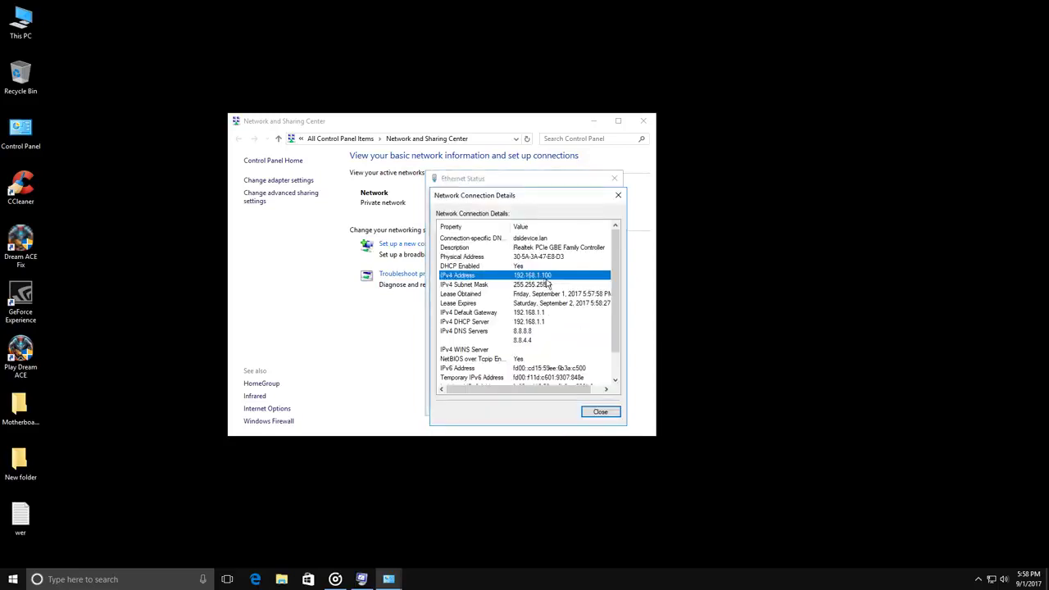
pyautogui.click(469, 321)
pyautogui.click(472, 312)
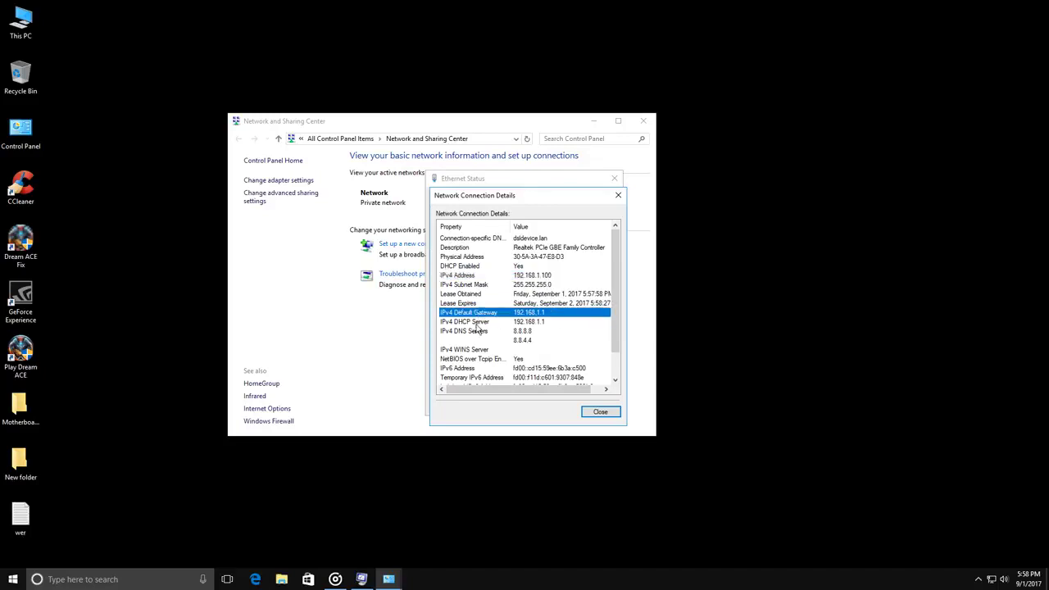
pyautogui.click(478, 331)
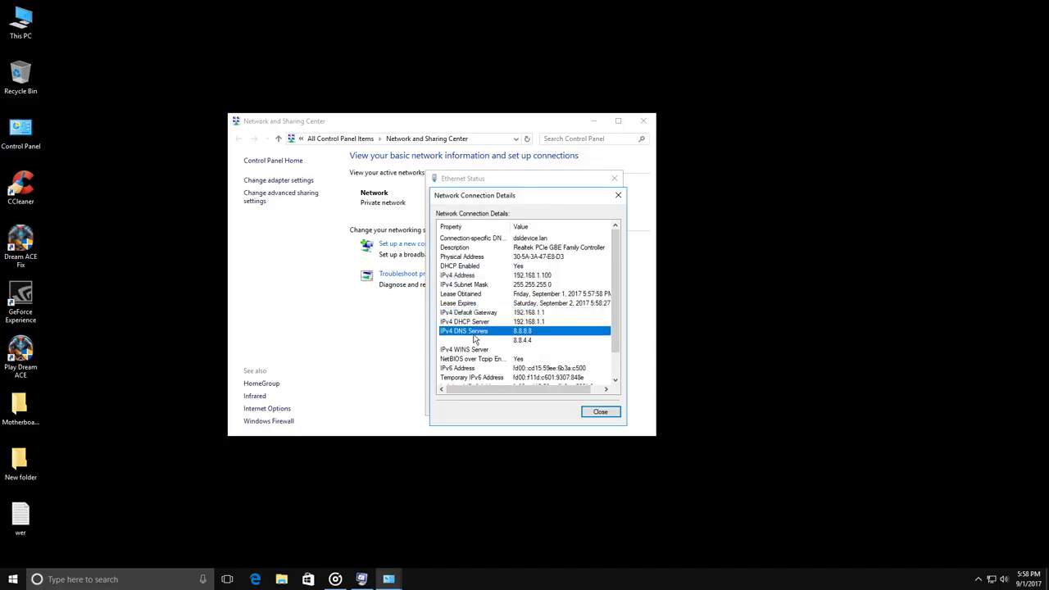
pyautogui.click(618, 198)
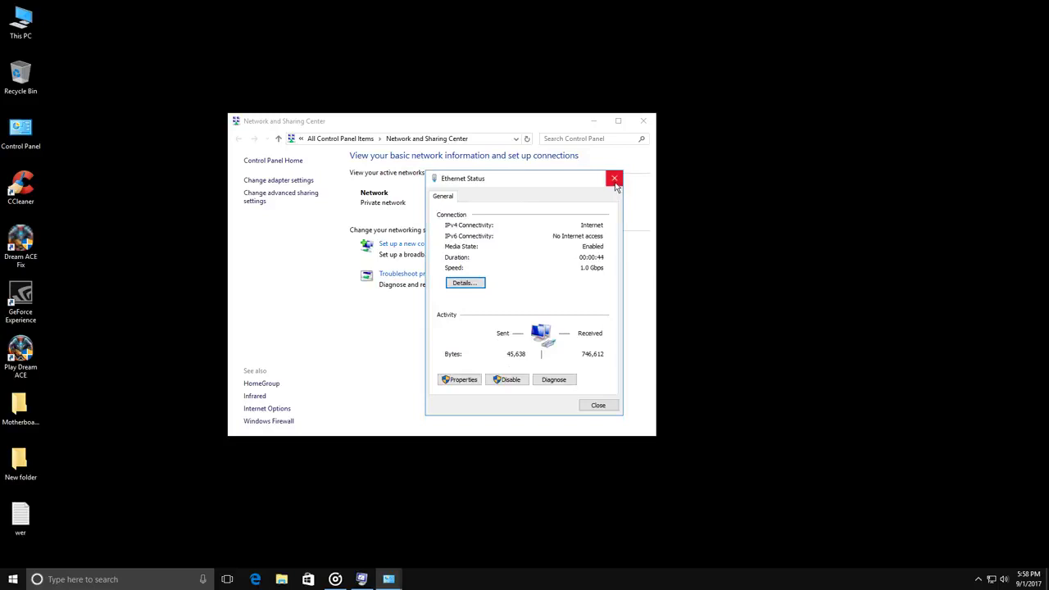
pyautogui.click(615, 181)
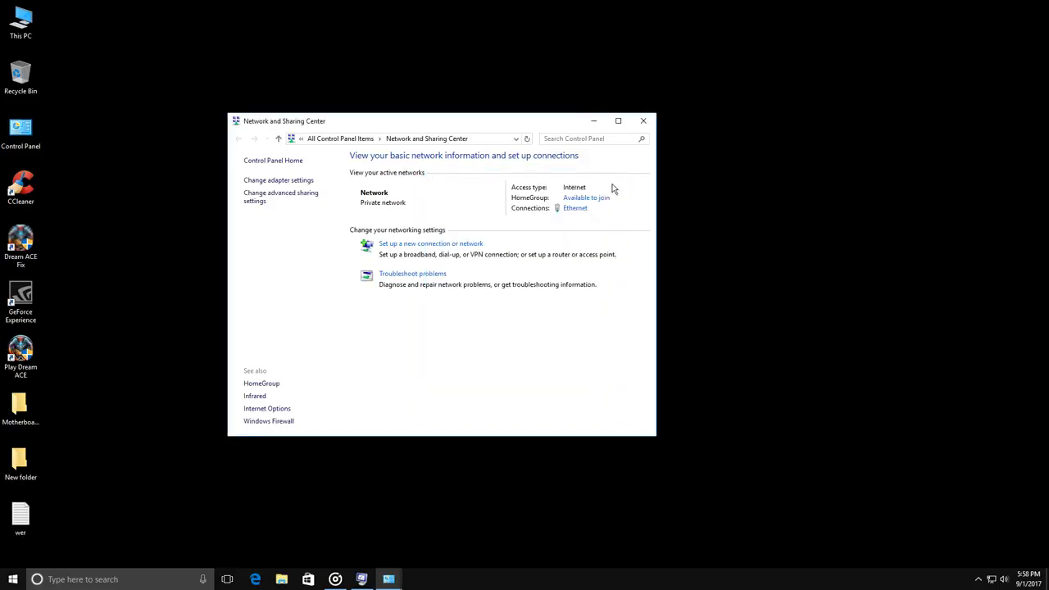
pyautogui.click(643, 122)
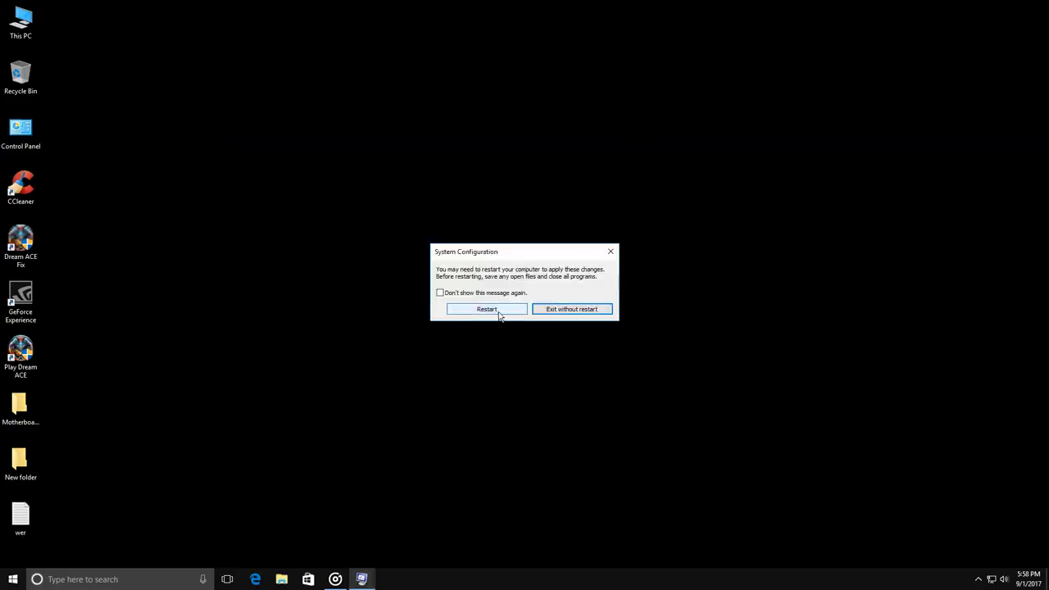